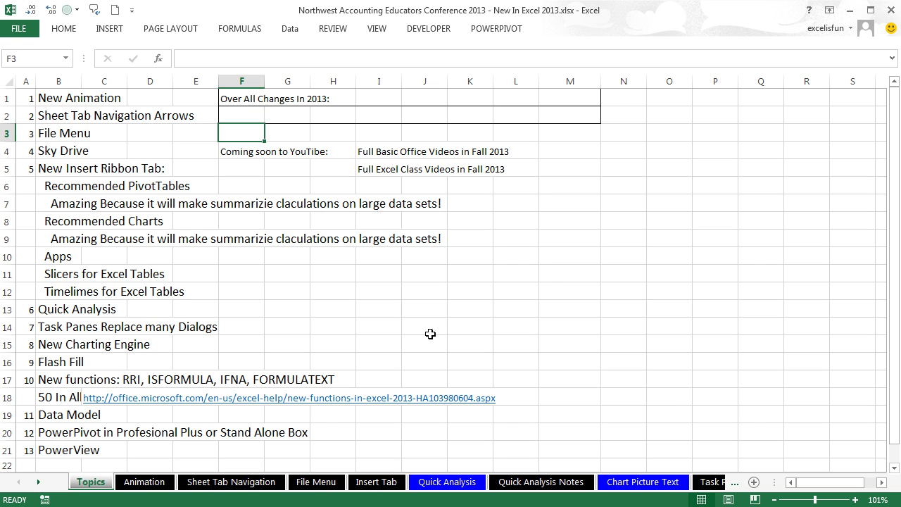
Step: Set F2's note to 'Make things easier to do (Charts, PivotTables, Text String Manipulation).'
click(248, 112)
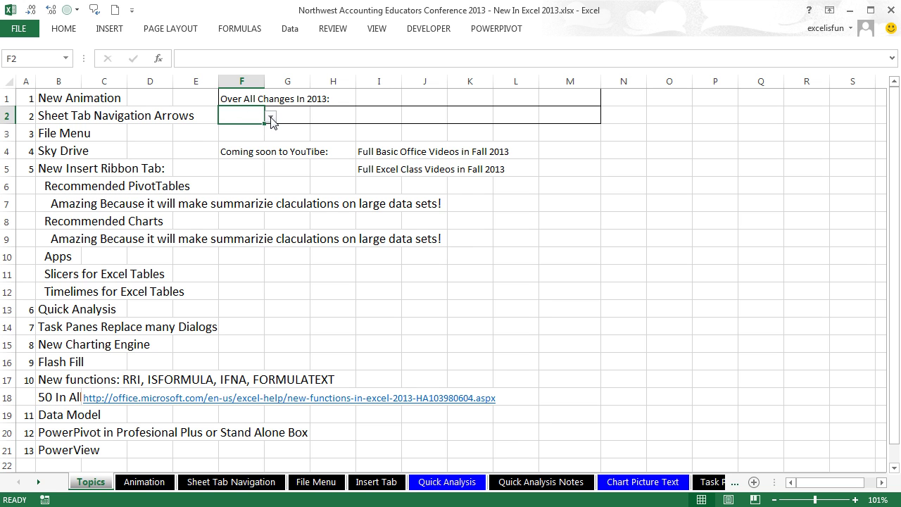
click(270, 117)
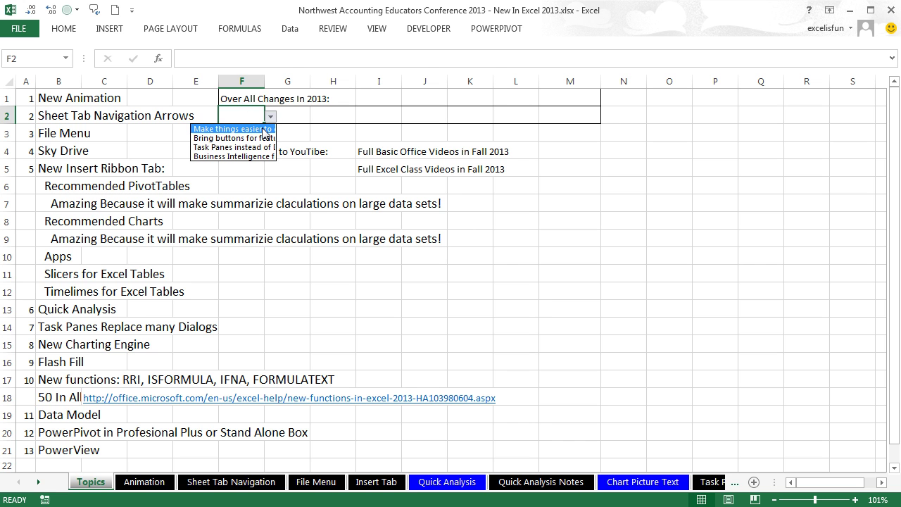
click(265, 129)
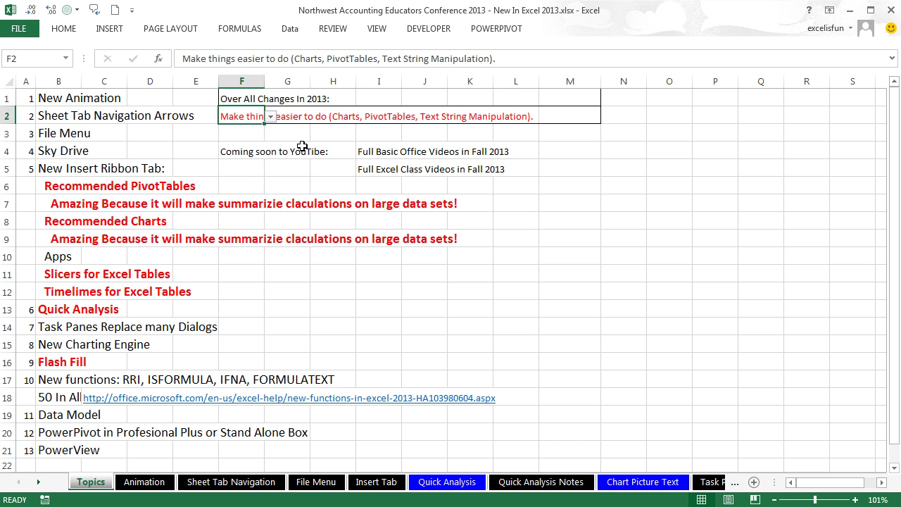
click(266, 133)
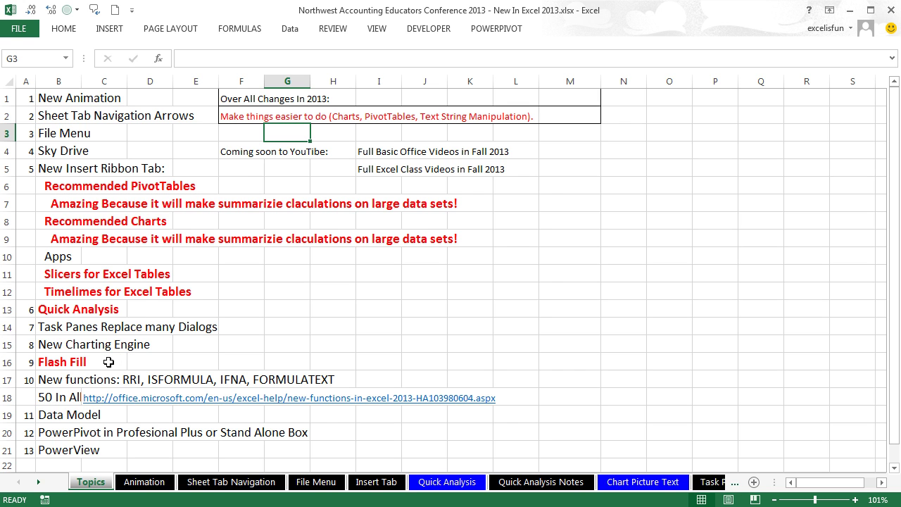
Step: Set F2's note to the 'Bring buttons…' change and view the highlighted topics
click(245, 117)
click(270, 116)
click(232, 136)
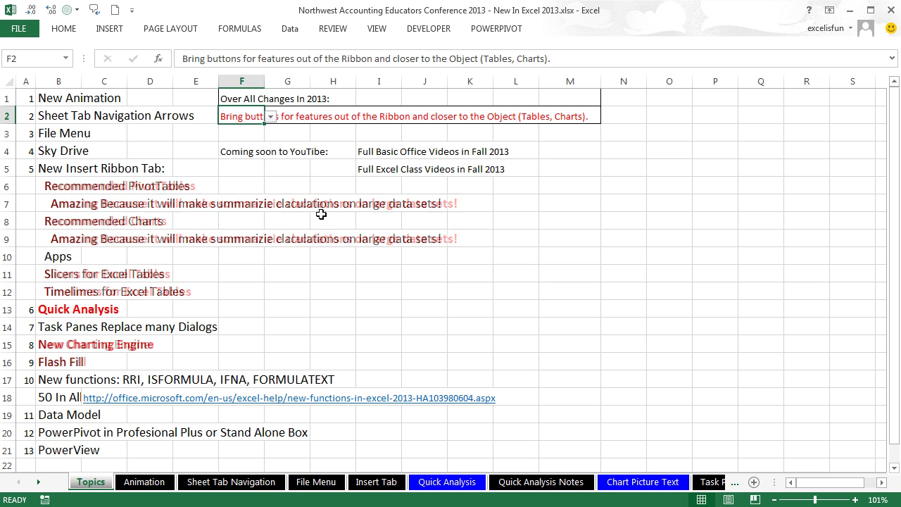
click(379, 314)
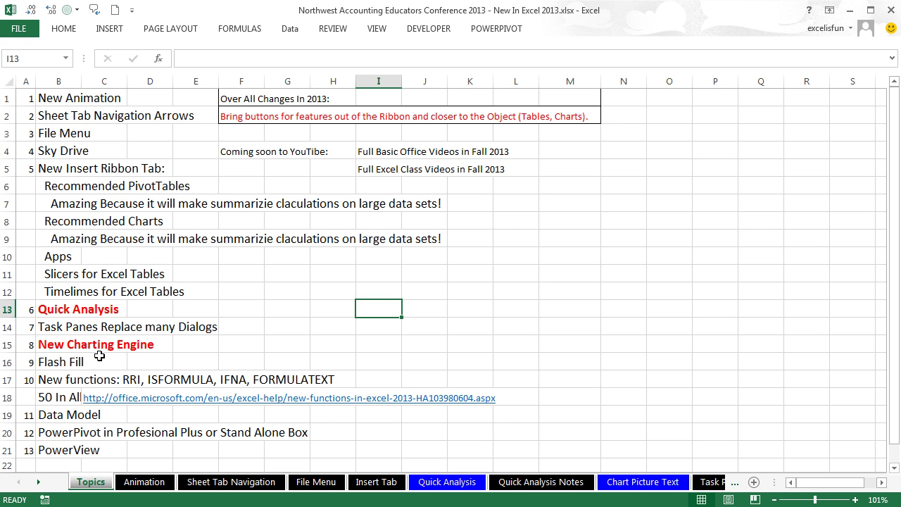
Step: Change F2's note to 'Task Panes instead of Dialog Boxes.' and check the red topics
click(240, 114)
click(270, 118)
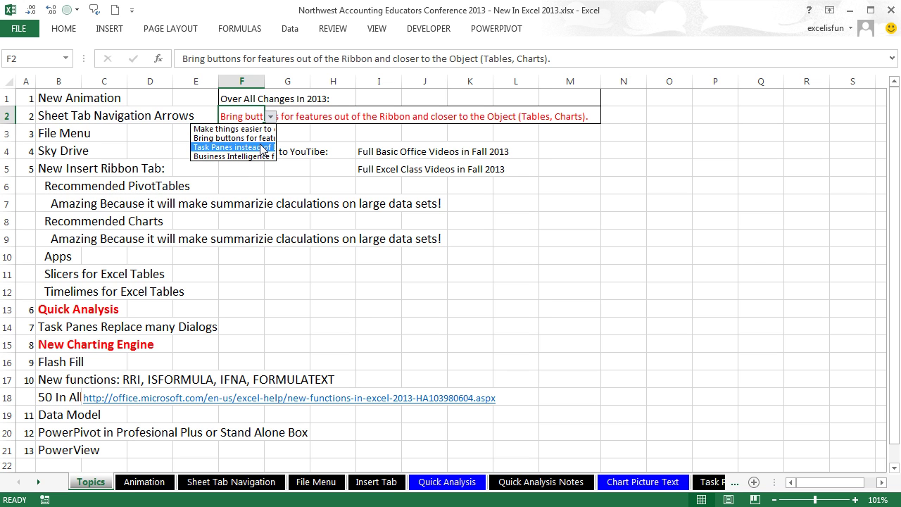
click(262, 148)
click(360, 299)
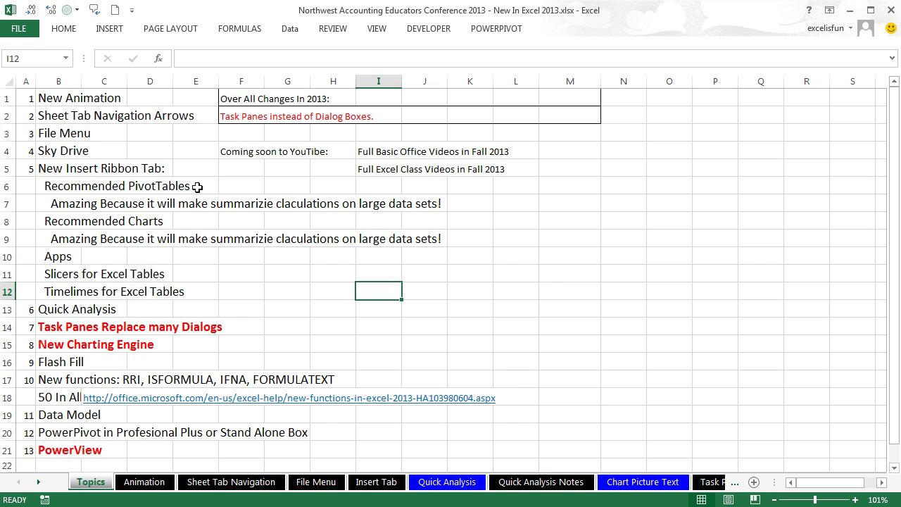
Step: Choose 'Business Intelligence features (Data Model, PowerPivot, Power View).' for F2's note
click(243, 114)
click(271, 116)
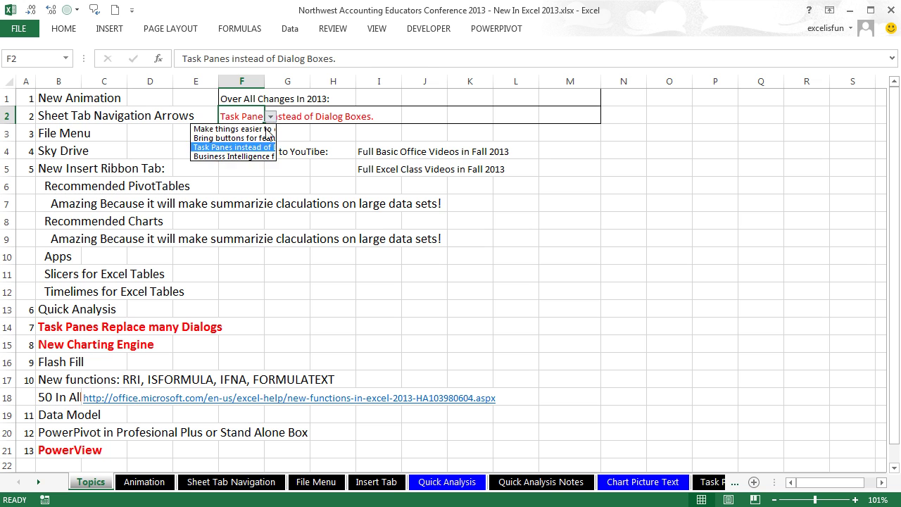
click(243, 157)
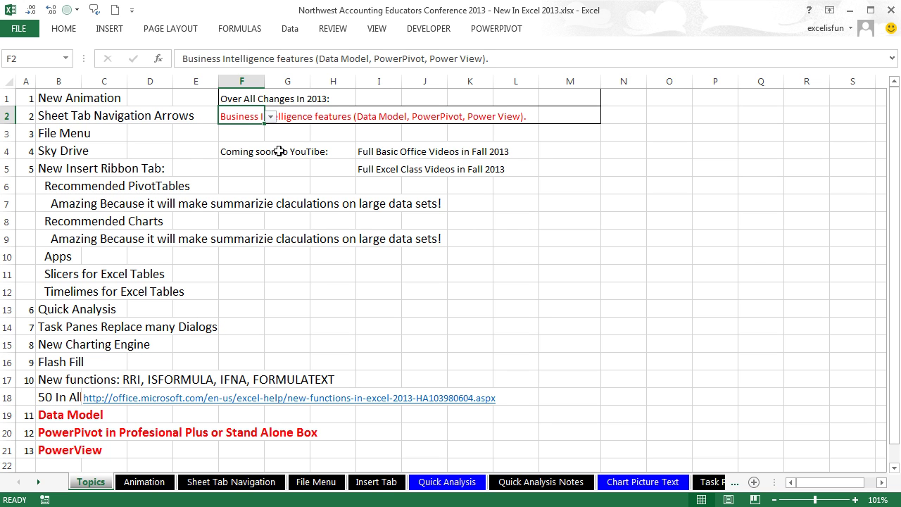
click(242, 130)
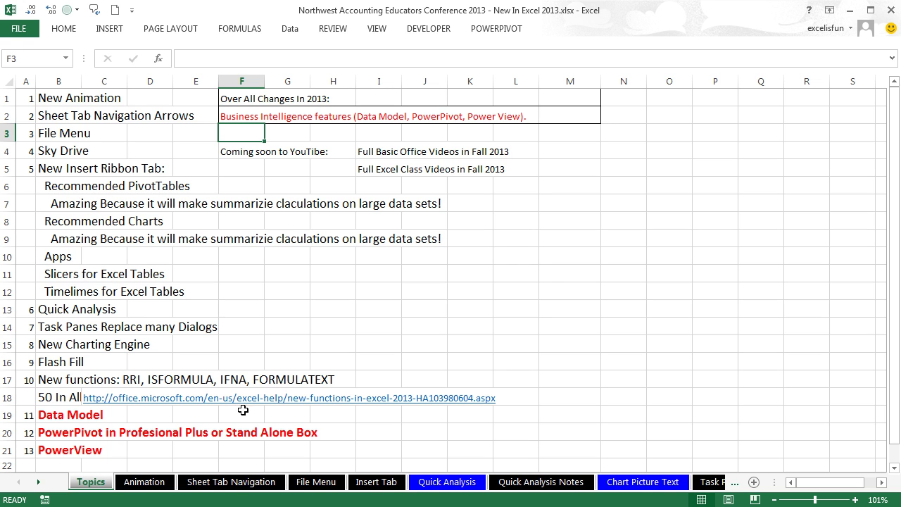
click(385, 433)
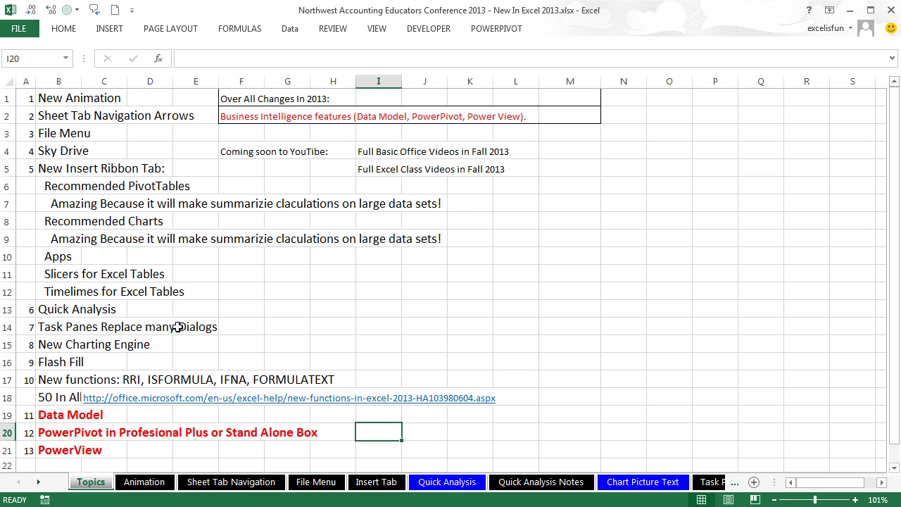
Step: On the Animation sheet, select empty ranges such as G2:I10, J4:J10 and H2:H3
click(147, 485)
click(495, 123)
drag(525, 135, 639, 275)
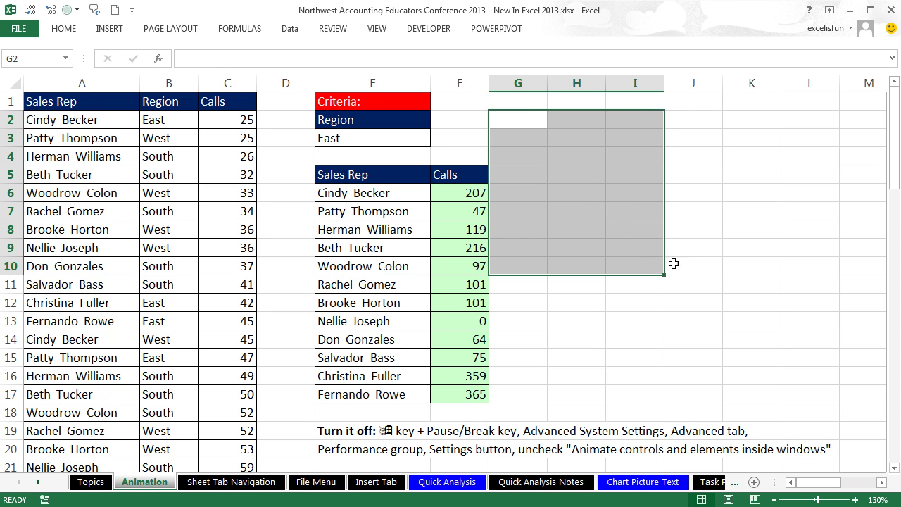
click(699, 301)
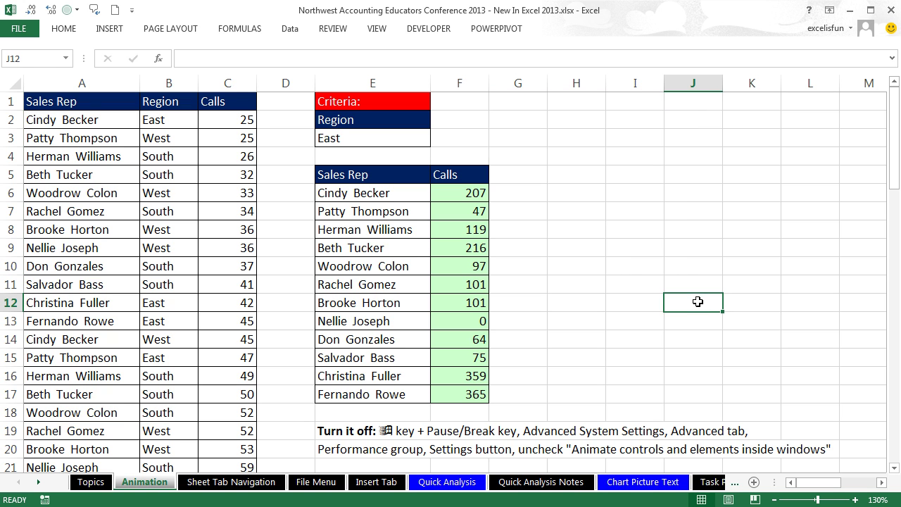
drag(707, 313, 697, 209)
drag(700, 268, 690, 165)
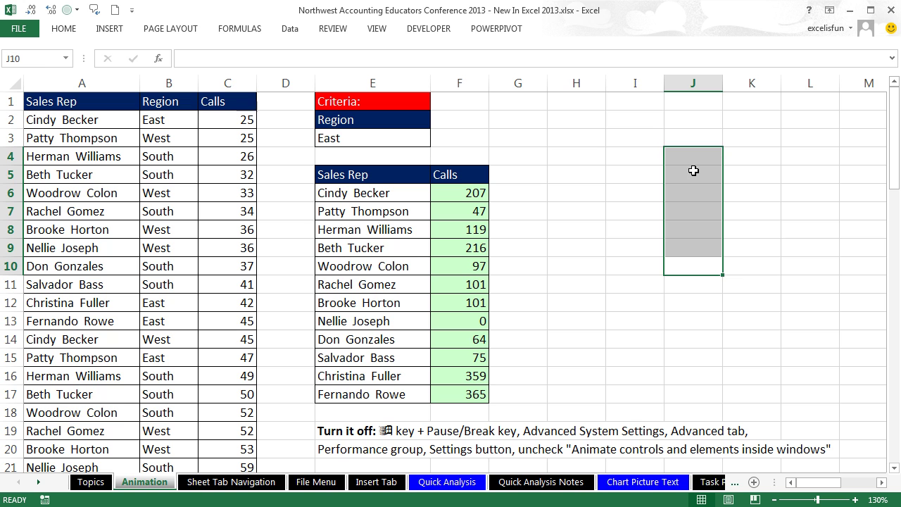
drag(603, 127, 593, 131)
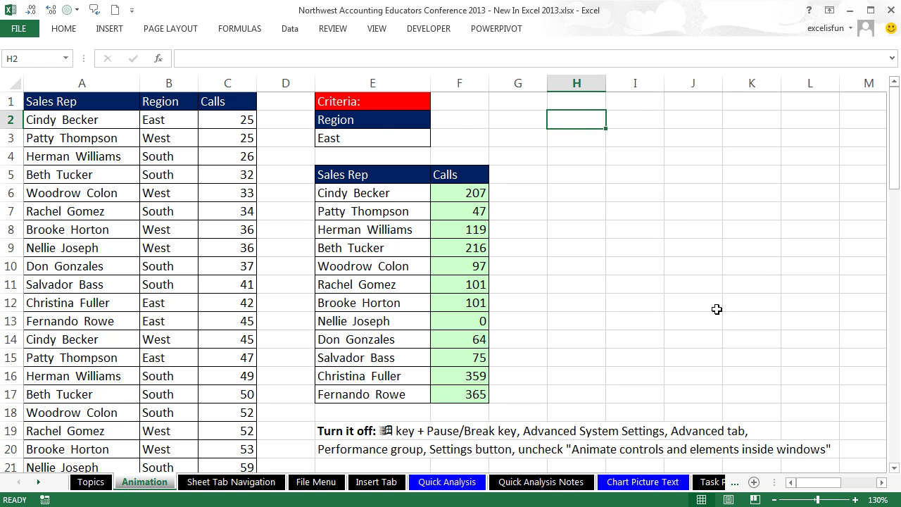
Step: Set E3's Region criterion to West, then South, and bring up System information with Win+Pause
click(365, 136)
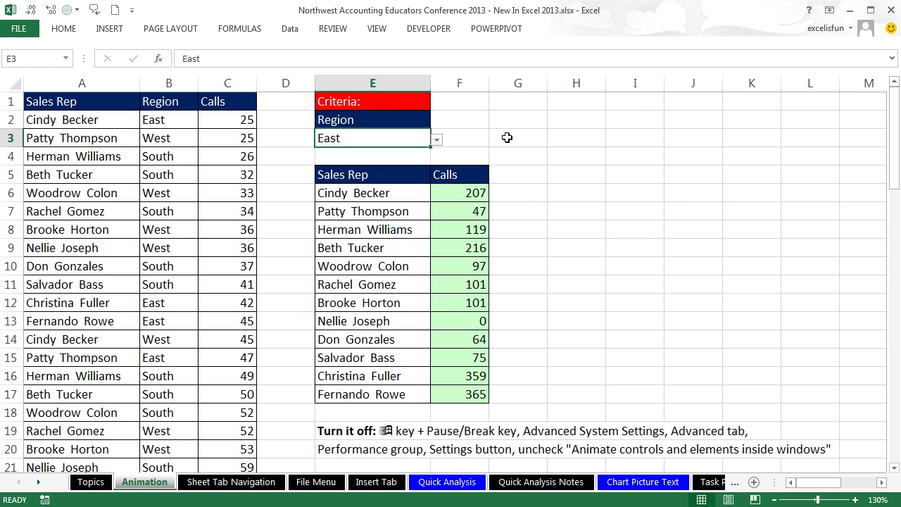
click(436, 140)
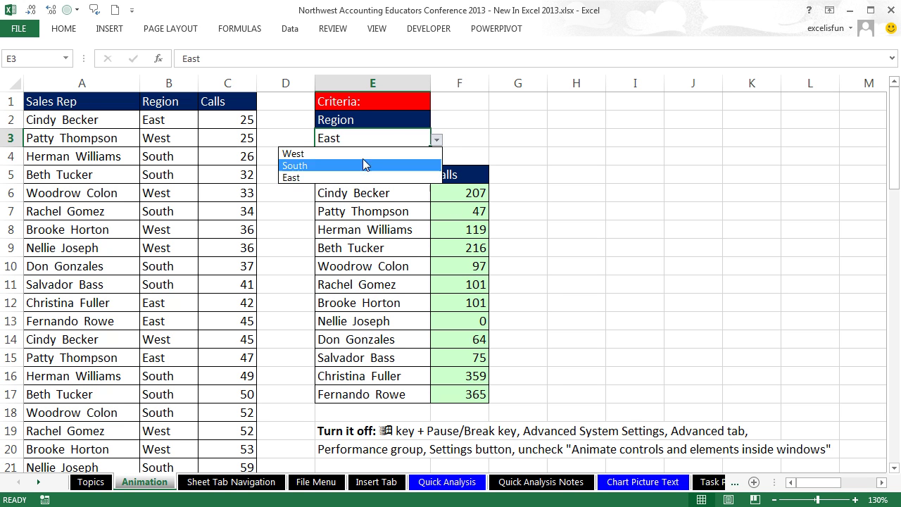
click(344, 152)
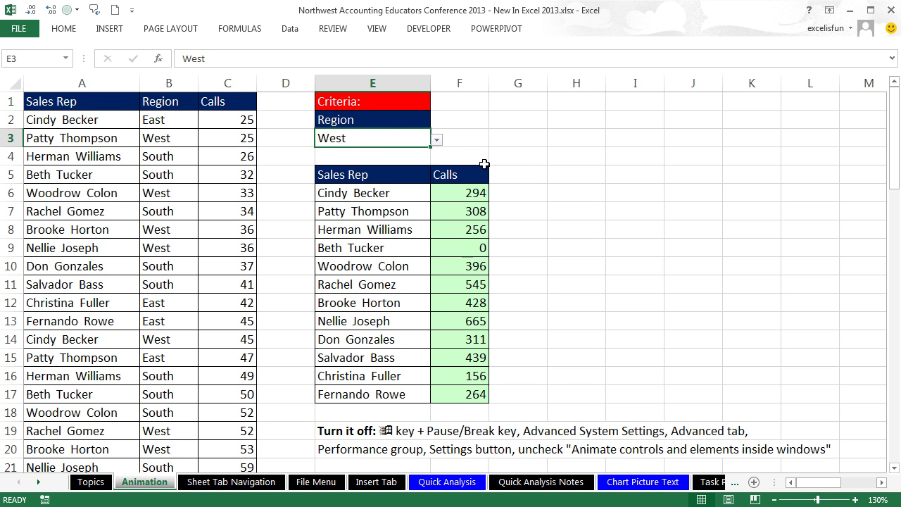
click(437, 139)
click(341, 165)
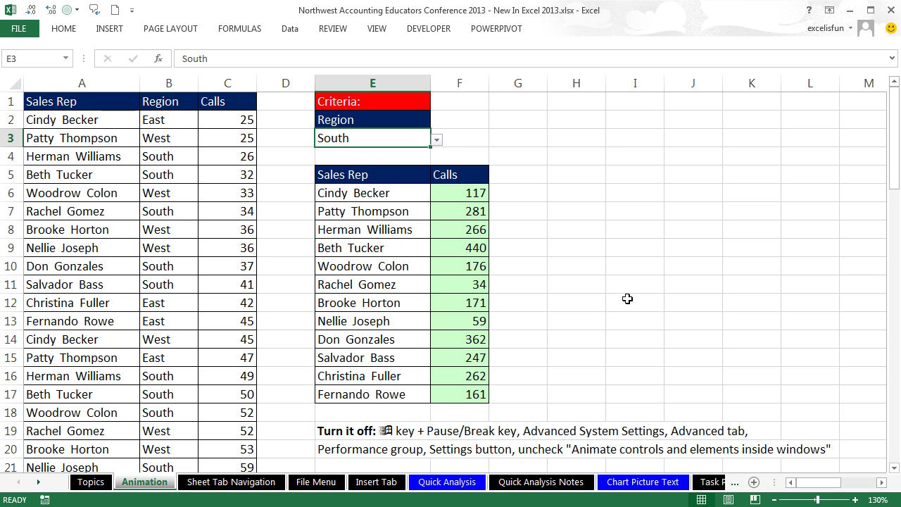
key(super+Pause)
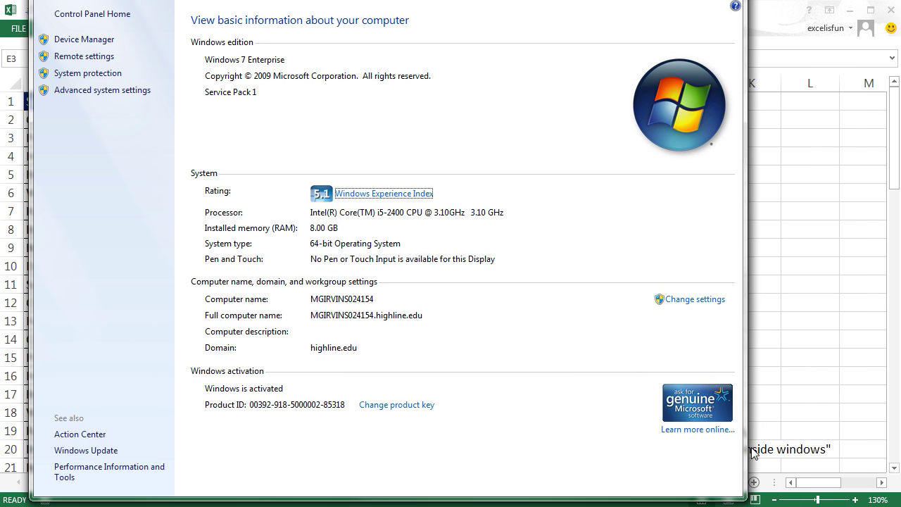
Step: Review the Performance Options visual-effects settings, then OK both dialogs and close the System window
drag(739, 496, 644, 320)
drag(556, 70, 559, 69)
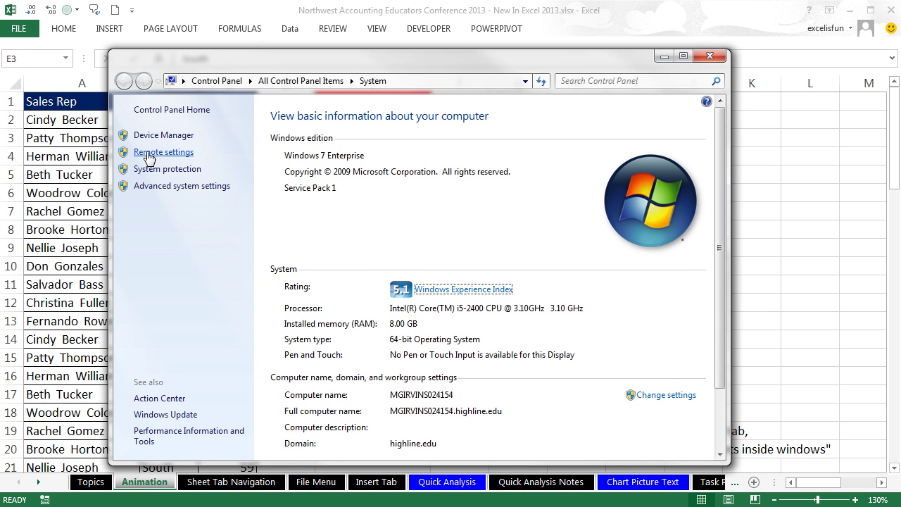
click(146, 188)
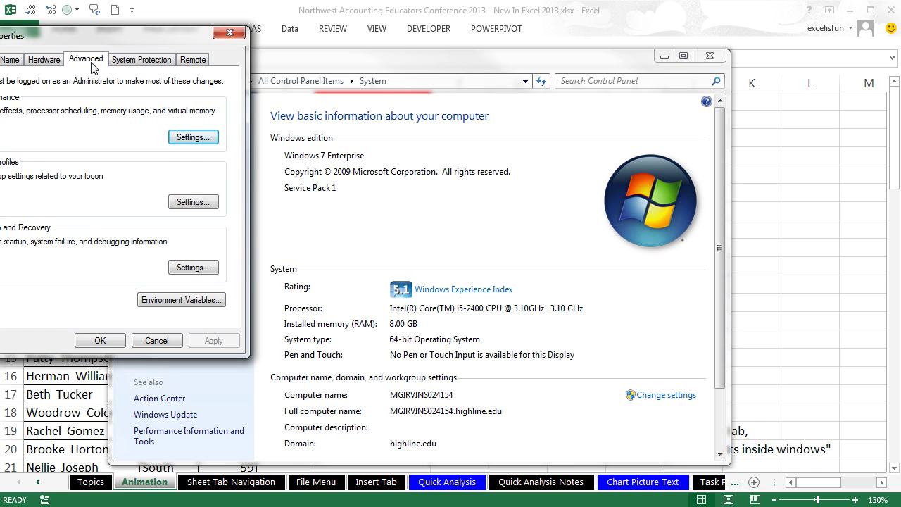
click(188, 140)
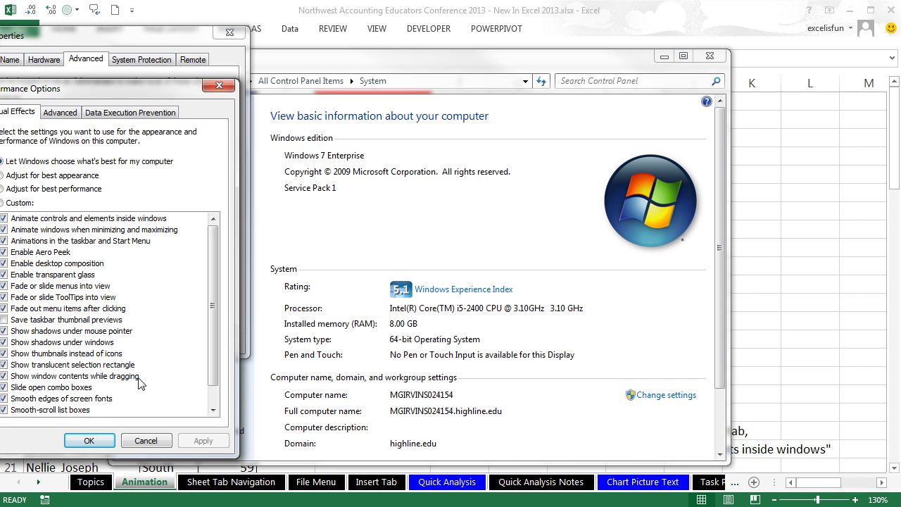
click(92, 441)
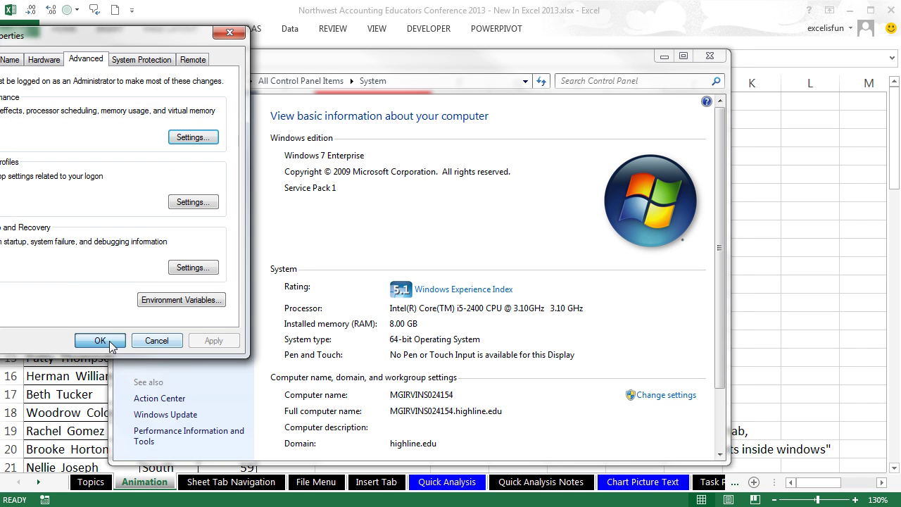
click(107, 342)
click(708, 59)
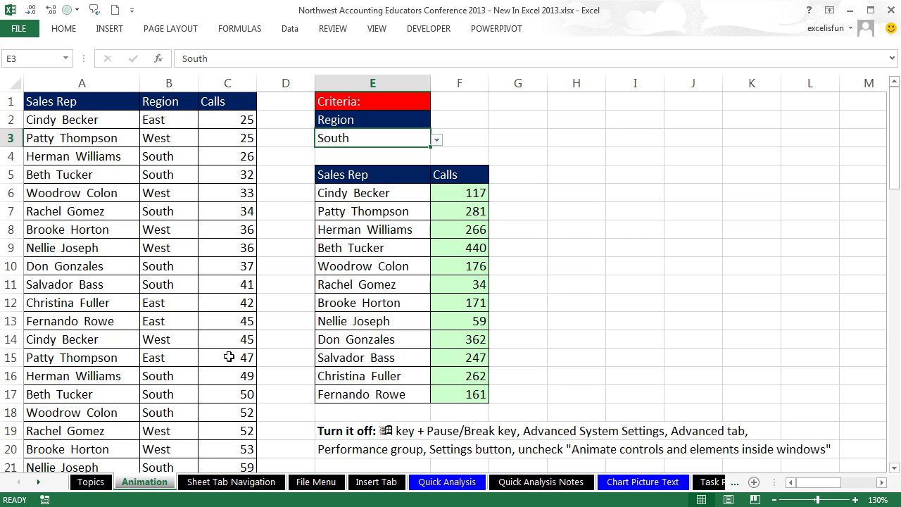
Step: On the Sheet Tab Navigation sheet, scroll the tab strip to the last sheets and back to the first
click(230, 483)
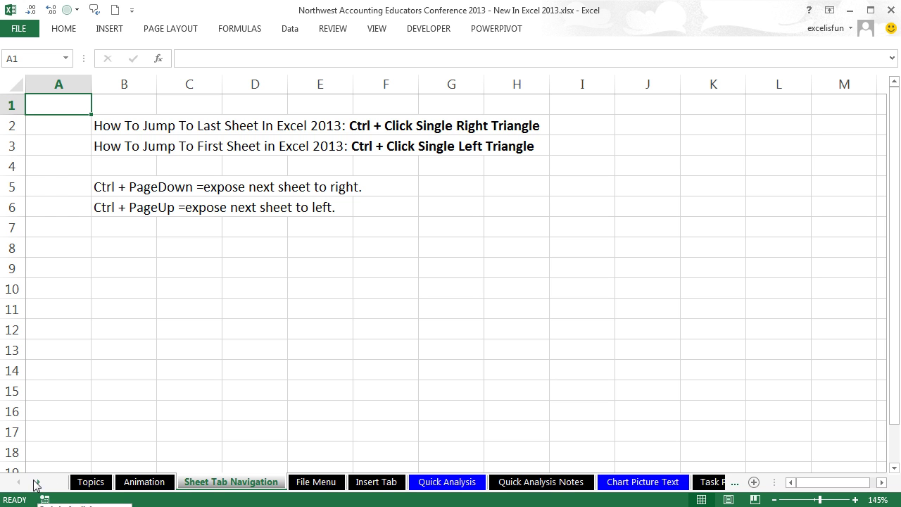
click(38, 483)
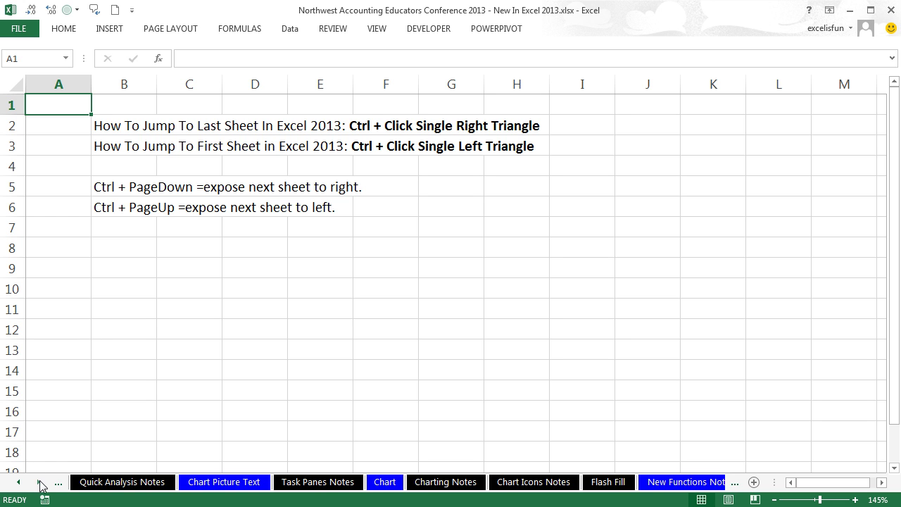
drag(287, 505, 287, 384)
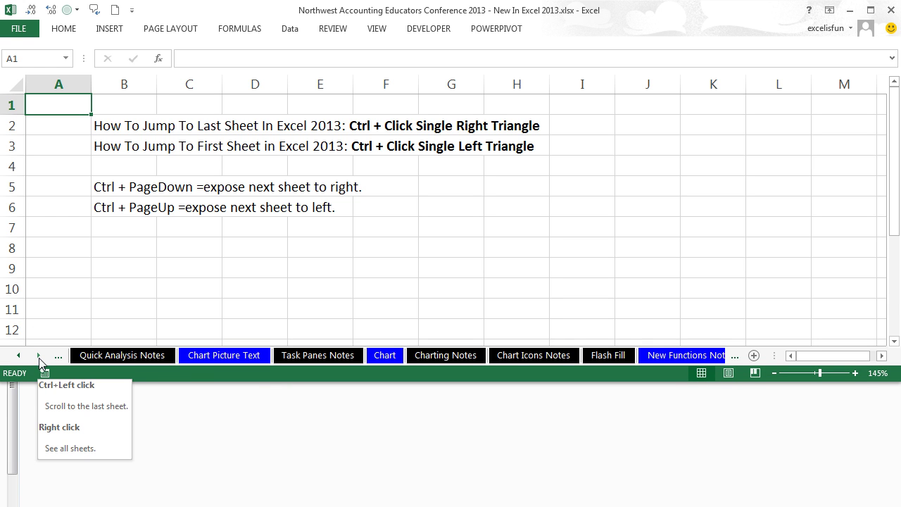
drag(167, 382, 152, 506)
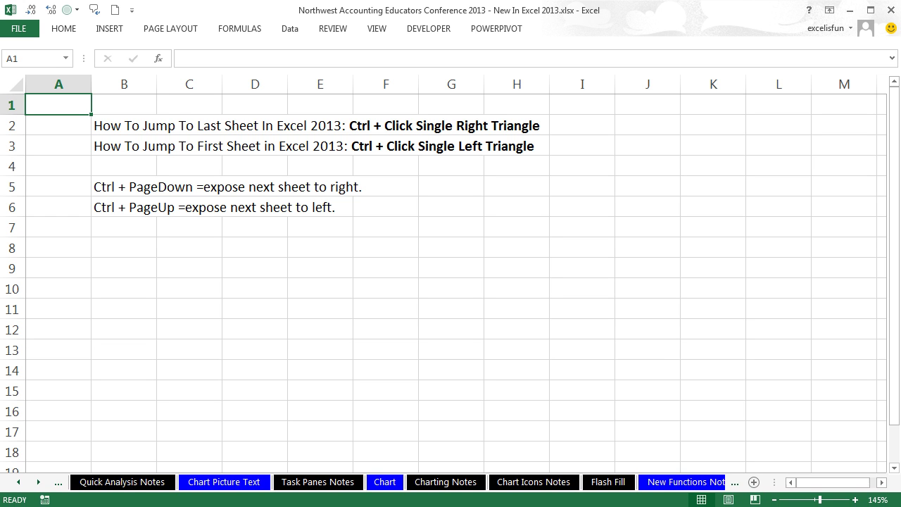
ctrl+click(39, 481)
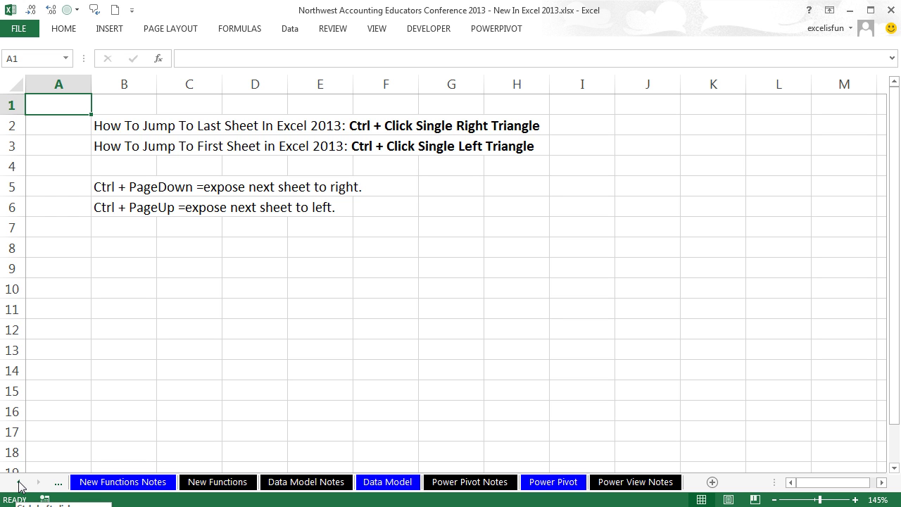
ctrl+click(19, 482)
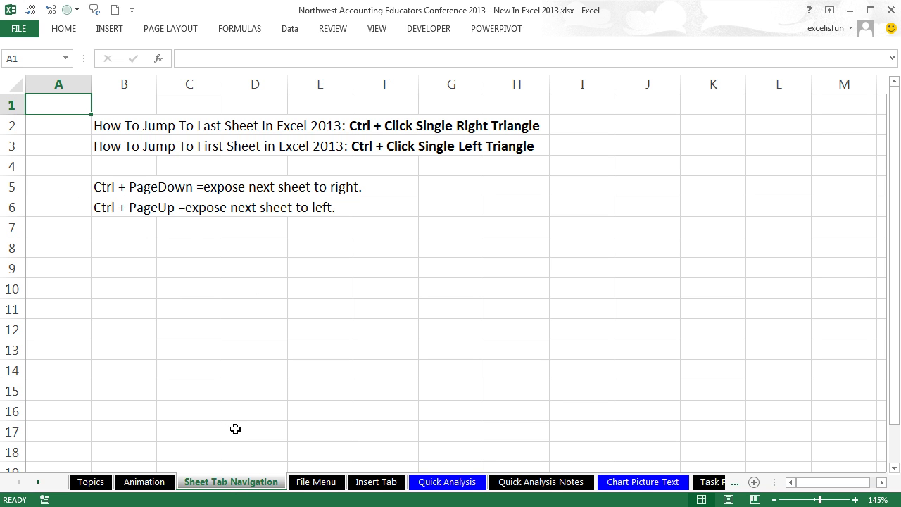
Step: Step forward through Chart, Flash Fill and New Functions Notes with Ctrl+PageDown, then back to Topics
key(ctrl+Page_Down)
key(ctrl+Page_Down)
key(ctrl+Page_Down)
key(ctrl+Page_Down)
key(ctrl+Page_Down)
key(ctrl+Page_Down)
key(ctrl+Page_Down)
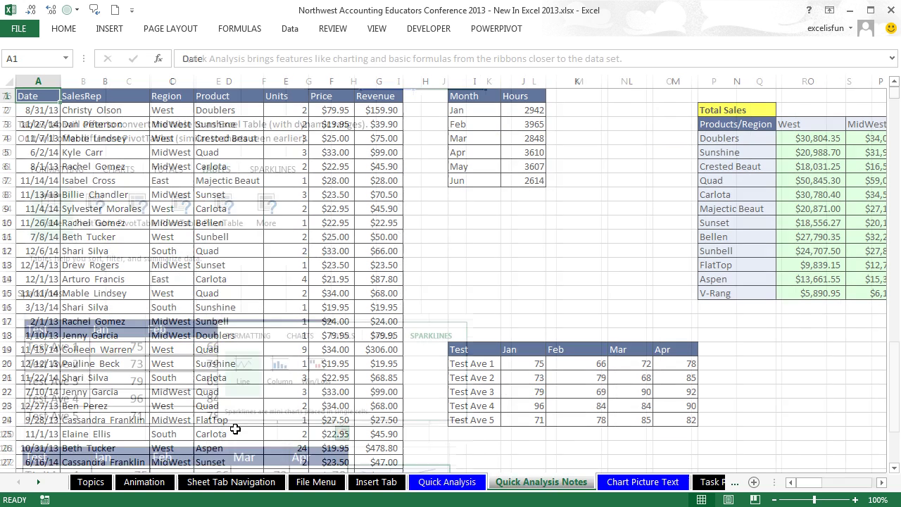
key(ctrl+Page_Down)
key(ctrl+Page_Down)
key(ctrl+Page_Down)
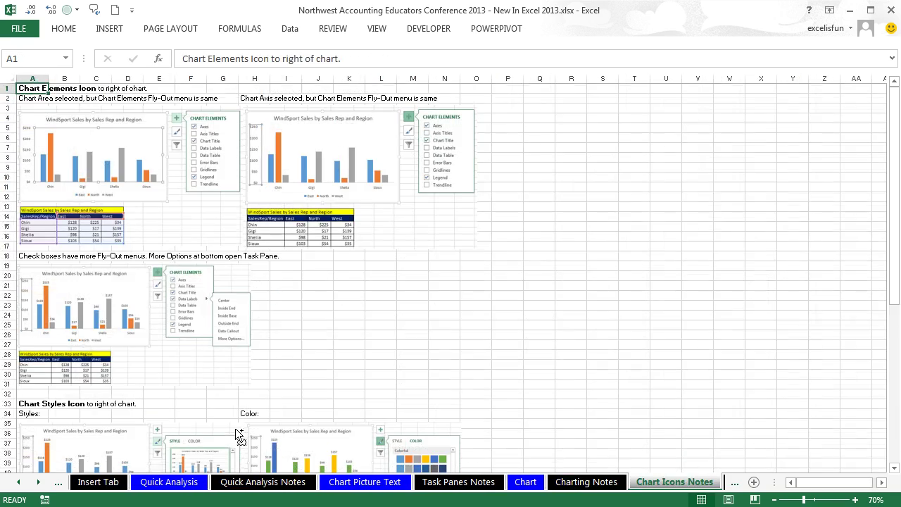
key(ctrl+Page_Down)
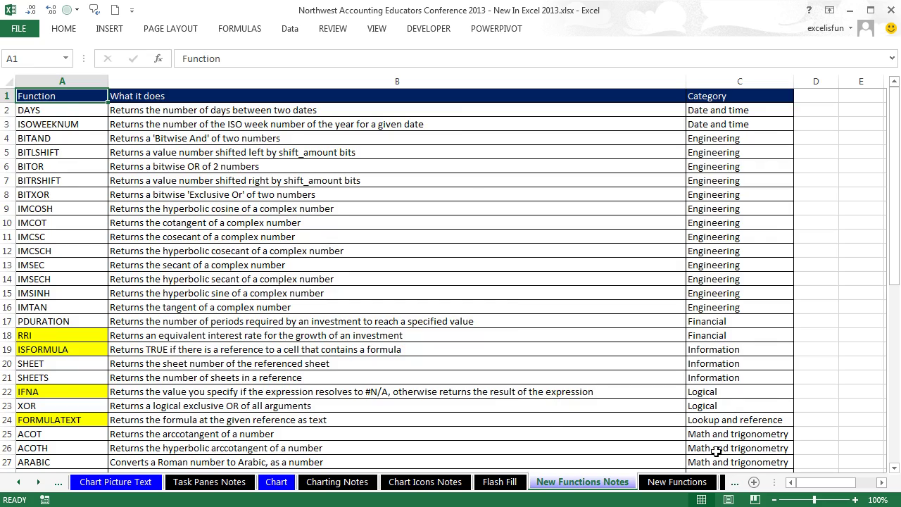
key(ctrl+Page_Up)
key(ctrl+Page_Up)
key(ctrl+Page_Up)
key(ctrl+Page_Up)
key(ctrl+Page_Up)
key(ctrl+Page_Up)
key(ctrl+Page_Up)
key(ctrl+Page_Up)
key(ctrl+Page_Up)
key(ctrl+Page_Up)
key(ctrl+Page_Up)
key(ctrl+Page_Up)
key(ctrl+Page_Up)
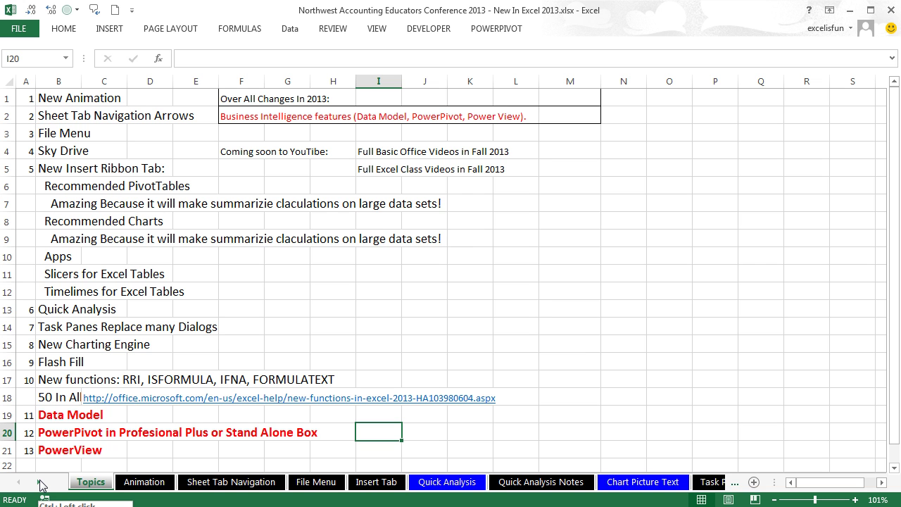
ctrl+click(40, 481)
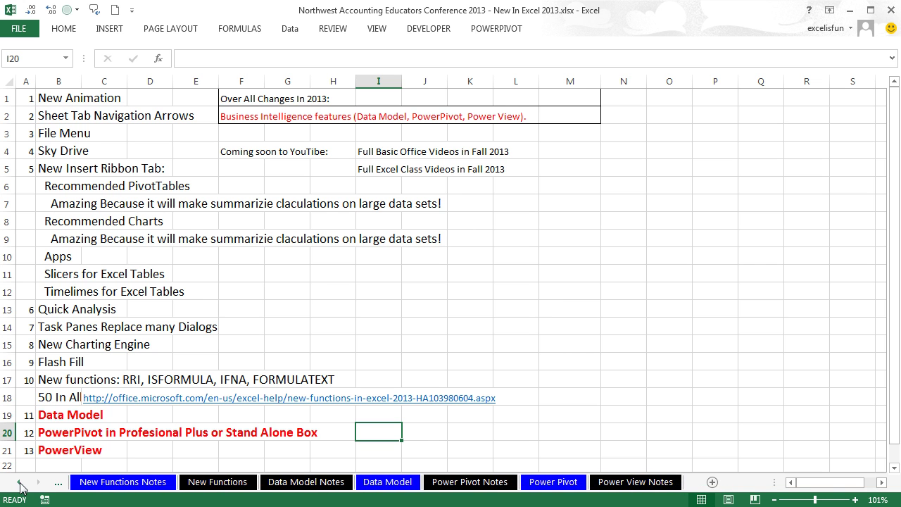
ctrl+click(19, 482)
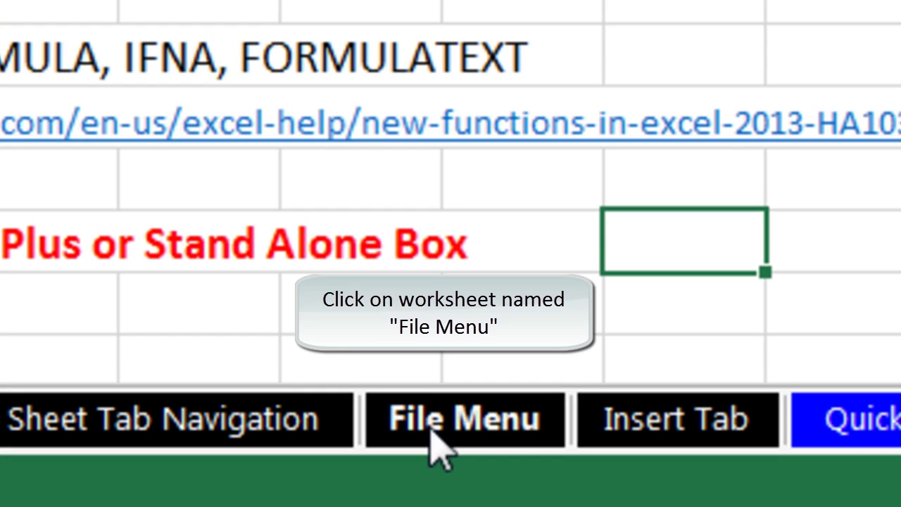
Step: On the File Menu sheet, view Backstage Info's Protect Workbook options, then the New templates page
click(405, 440)
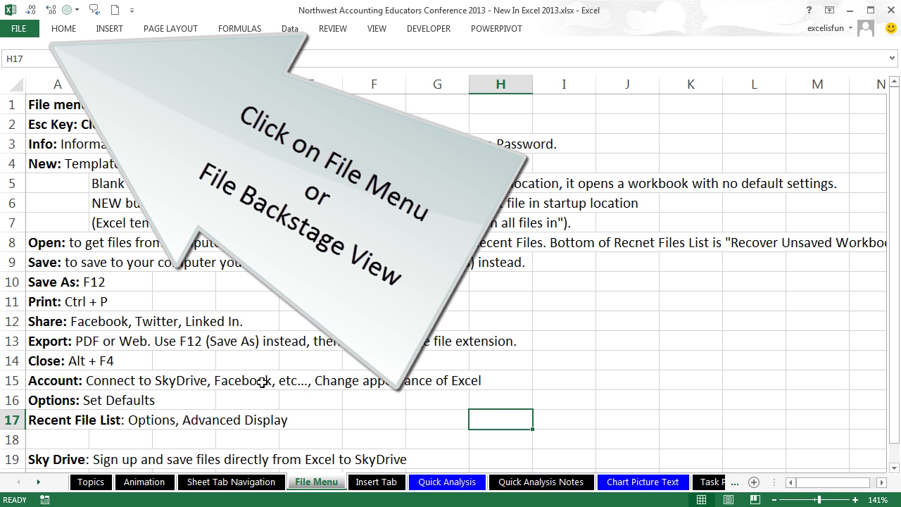
click(19, 35)
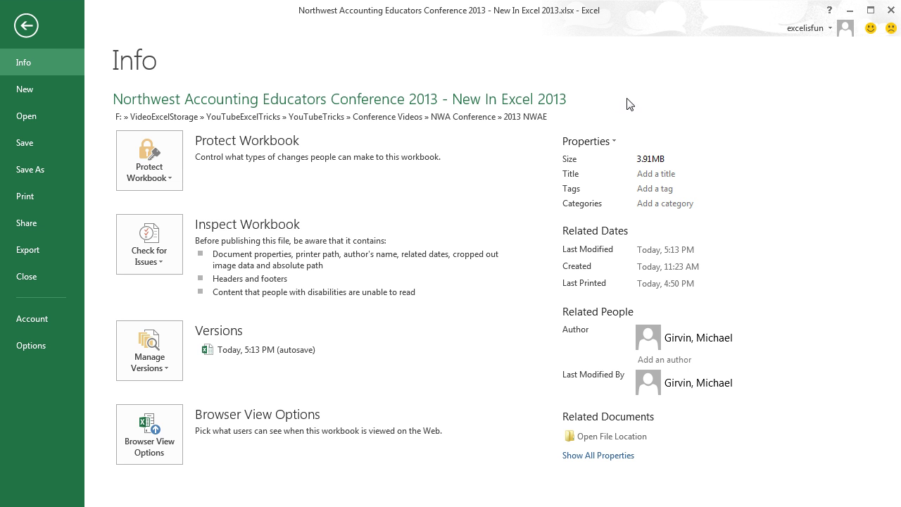
key(Escape)
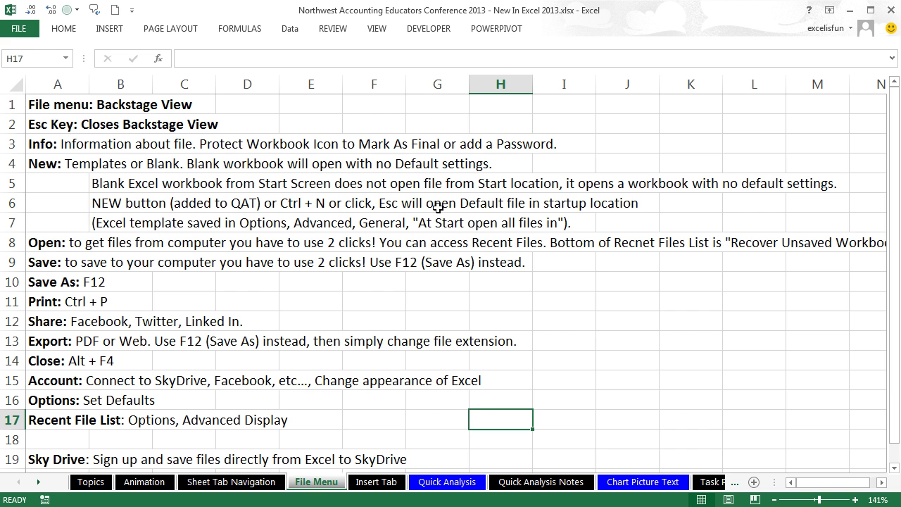
click(17, 29)
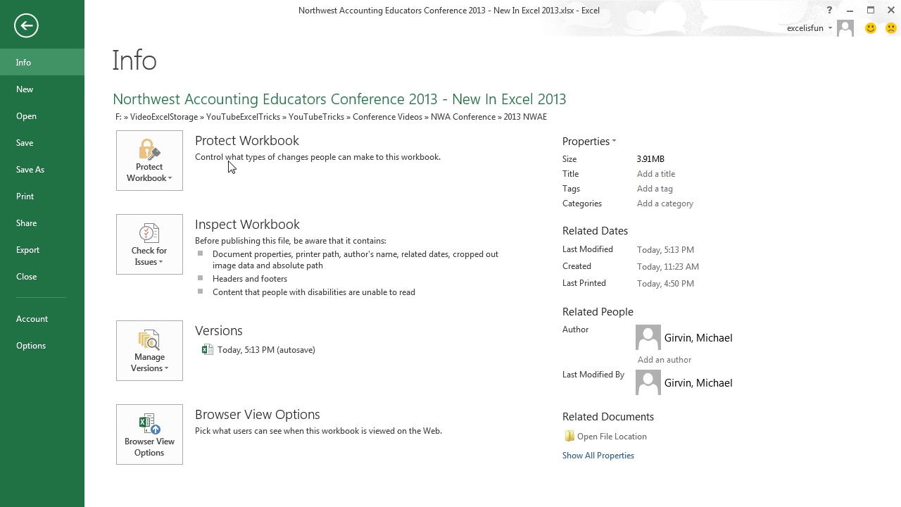
click(174, 187)
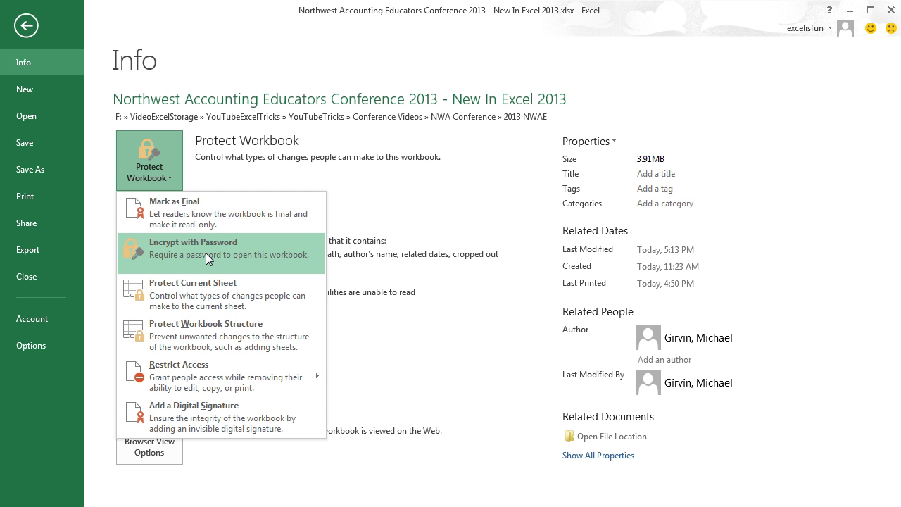
key(Escape)
click(19, 90)
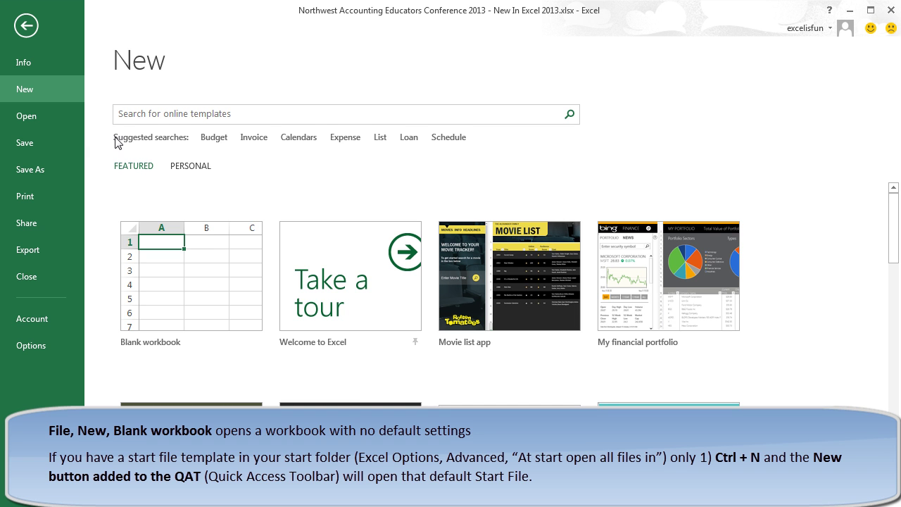
Step: Create a blank workbook, Book1, from the New page
click(188, 269)
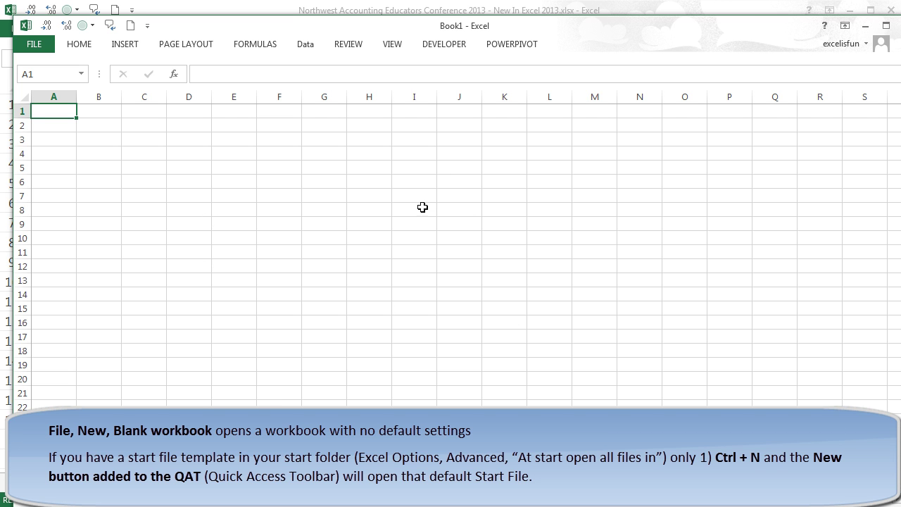
key(ctrl+w)
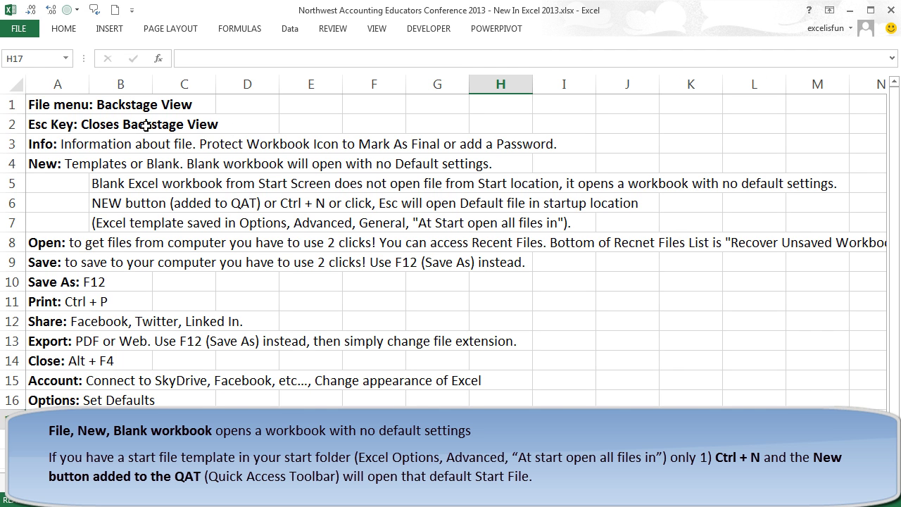
click(27, 31)
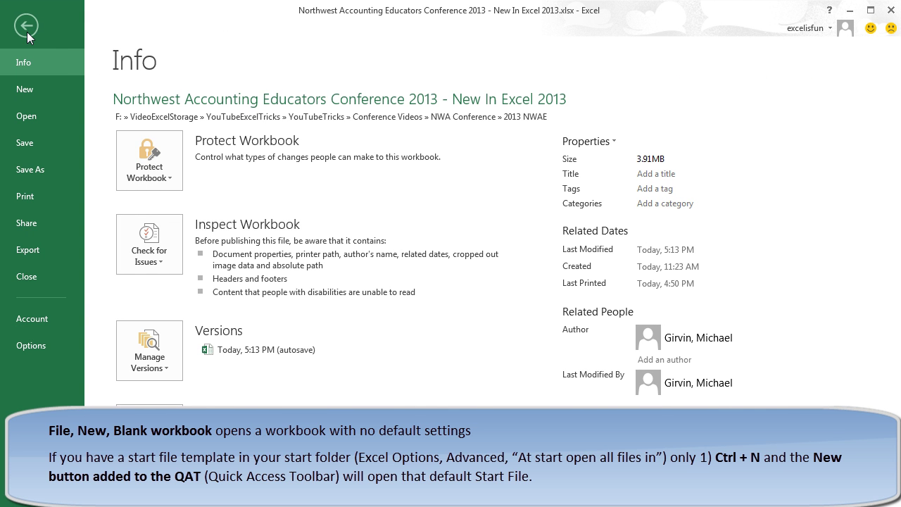
click(31, 345)
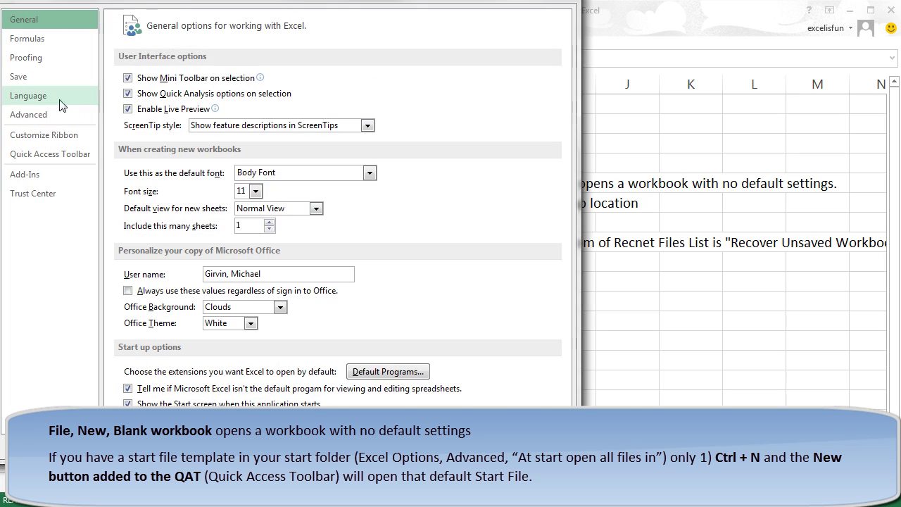
click(28, 115)
drag(567, 63, 571, 360)
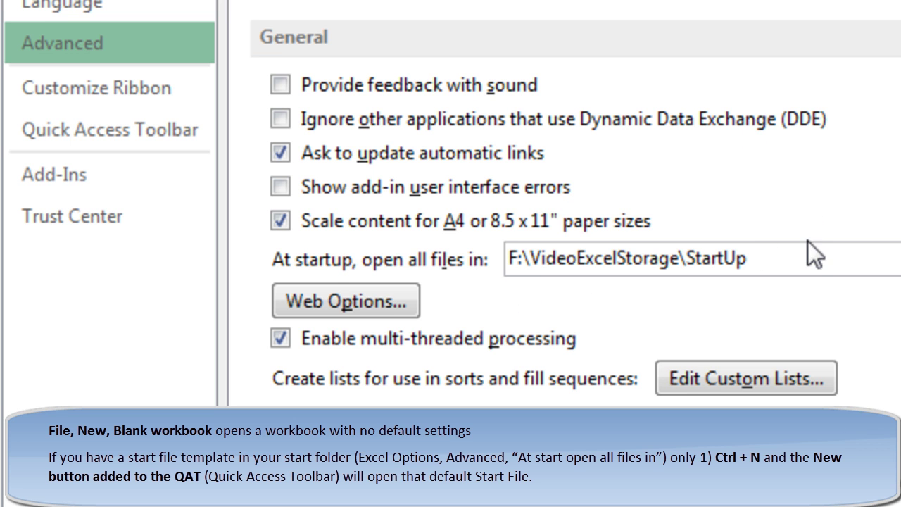
drag(798, 265, 427, 239)
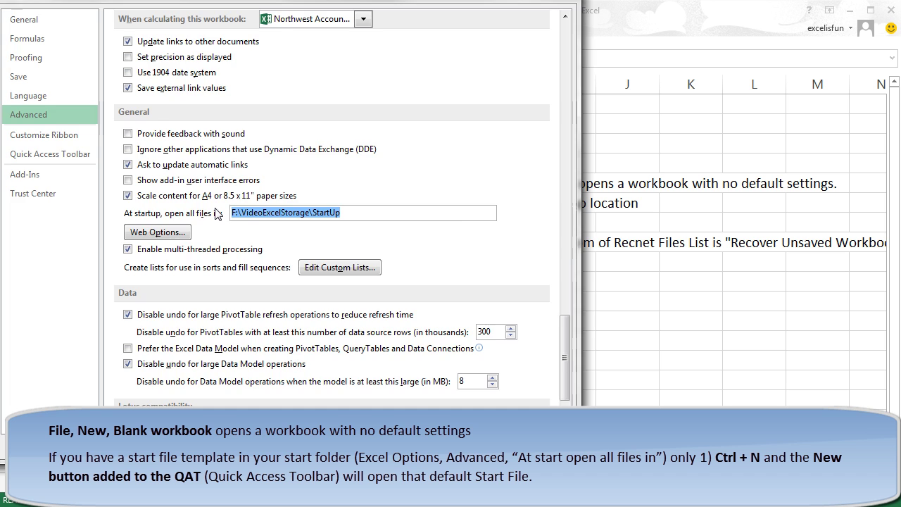
key(Escape)
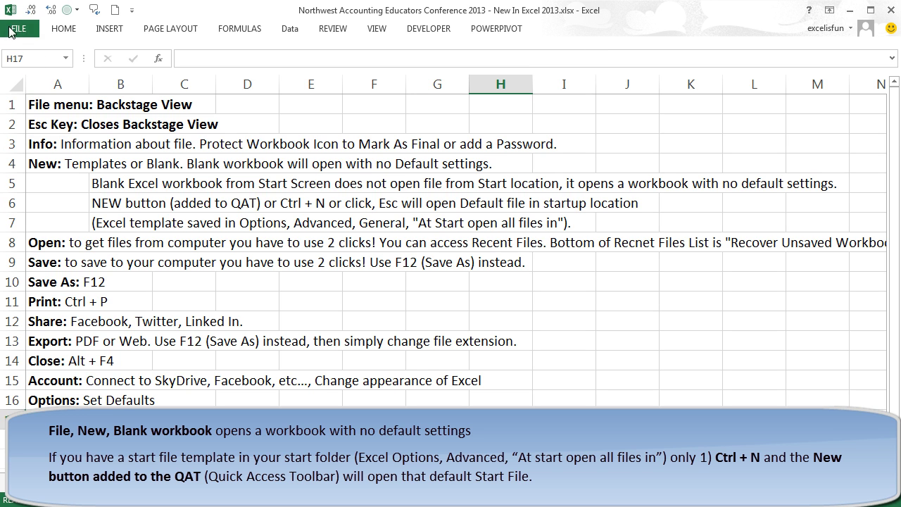
Step: Preview the New templates page, then leave it and select cell C10
click(8, 32)
click(30, 92)
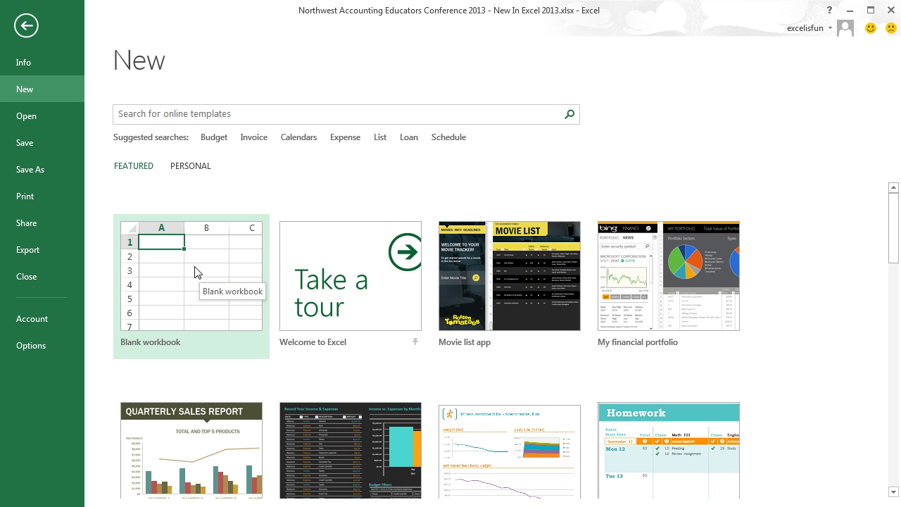
key(Escape)
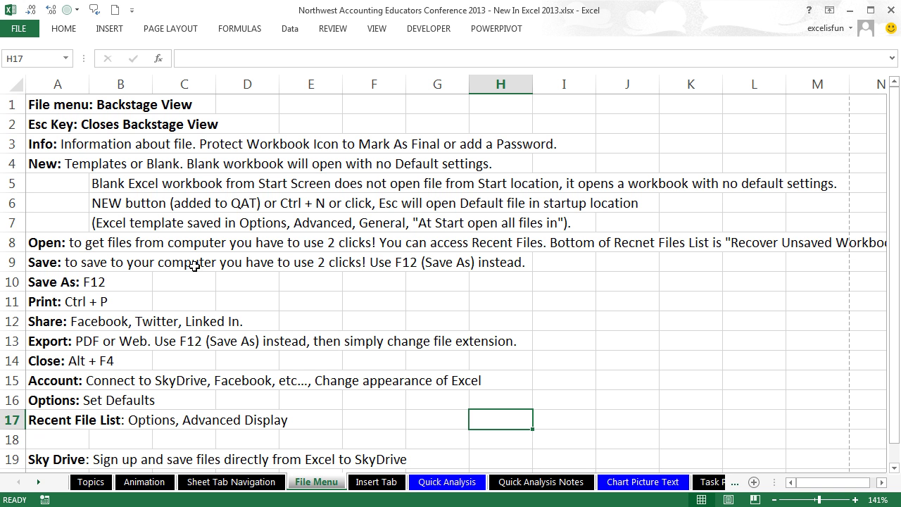
click(190, 277)
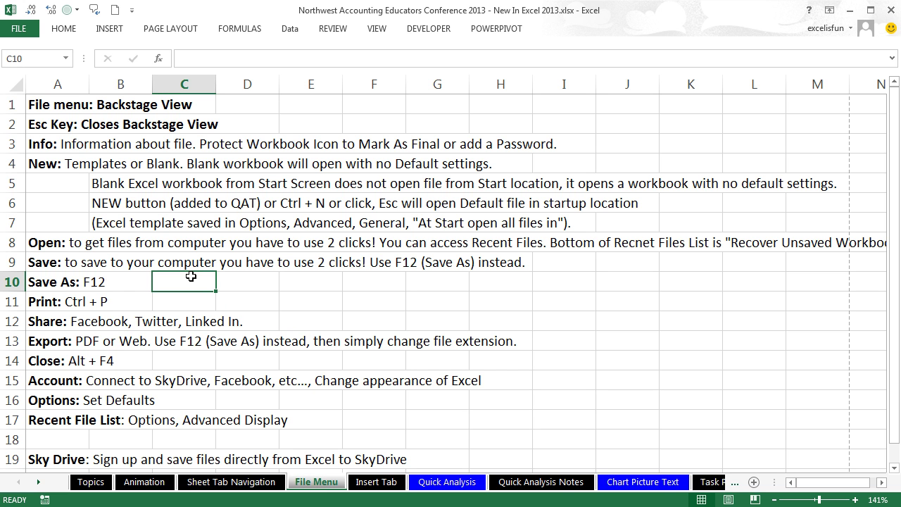
Step: Open the startup-folder workbook with Ctrl+N, view Sheet1–Sheet3, and close it without saving
key(ctrl+n)
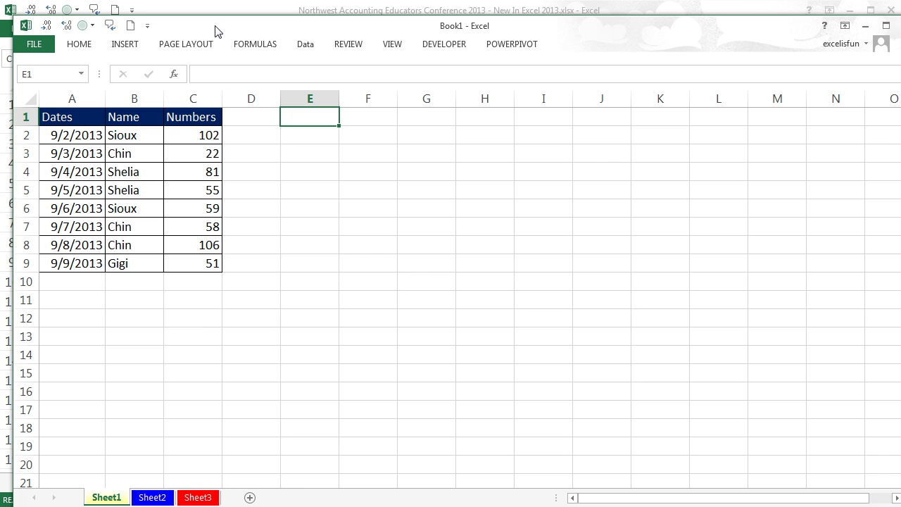
double_click(215, 27)
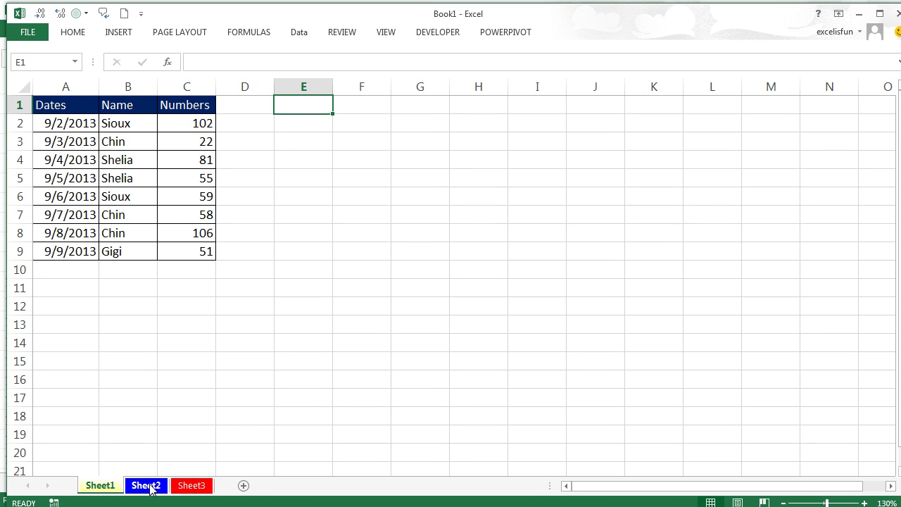
click(145, 485)
click(194, 485)
click(102, 487)
click(896, 16)
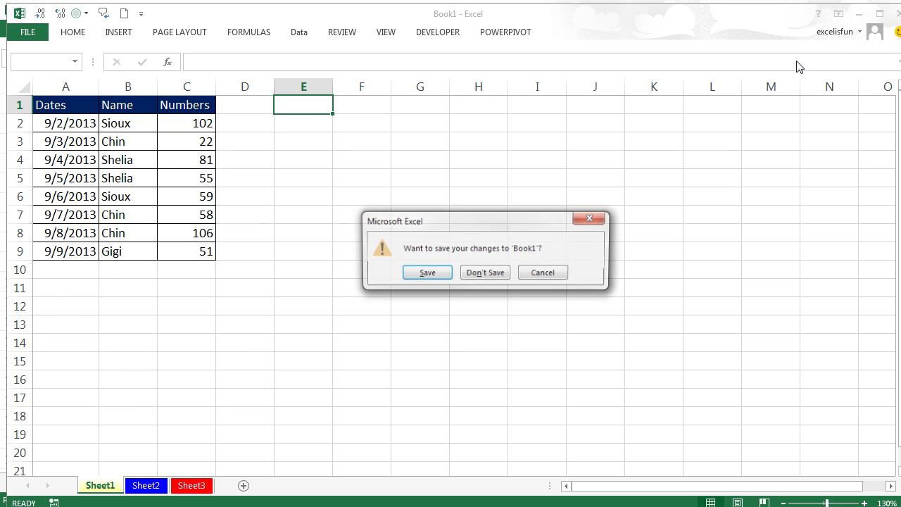
click(486, 274)
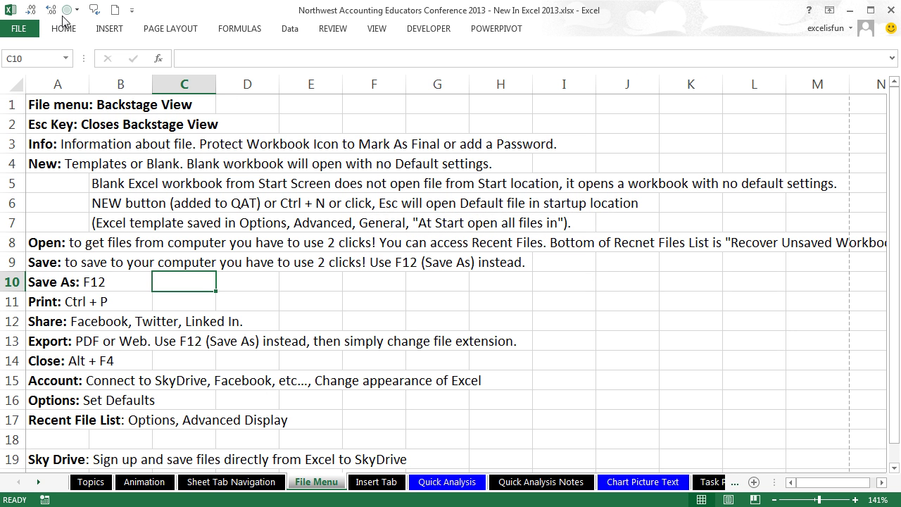
Step: Create blank workbook Book2, close it, and show the conference workbook's Info page
click(18, 28)
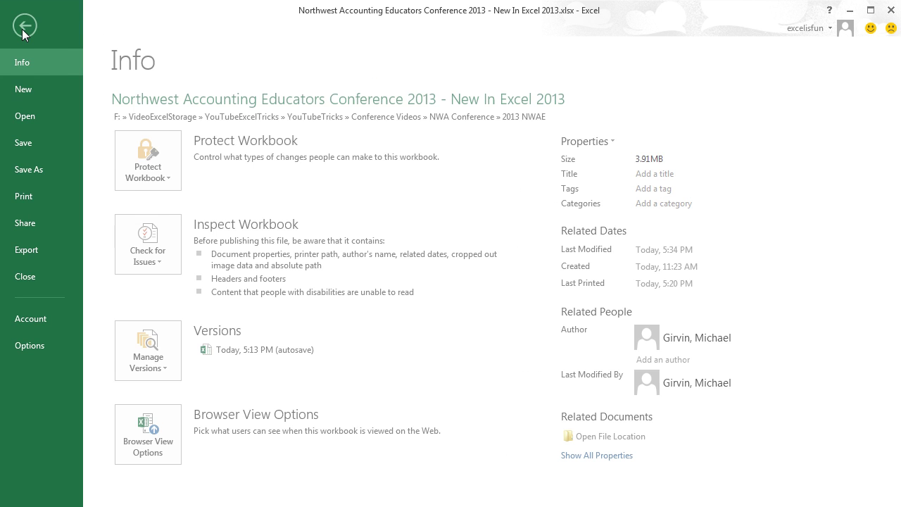
click(33, 92)
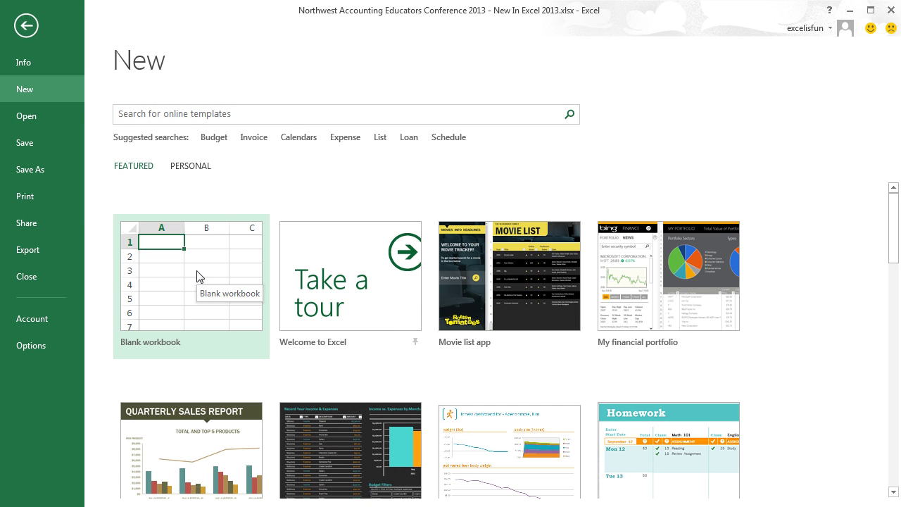
click(197, 275)
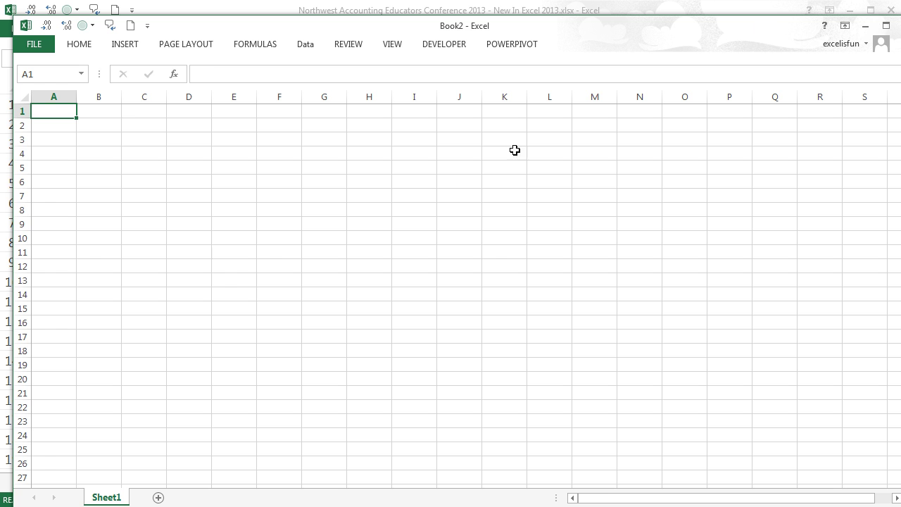
click(892, 25)
click(16, 27)
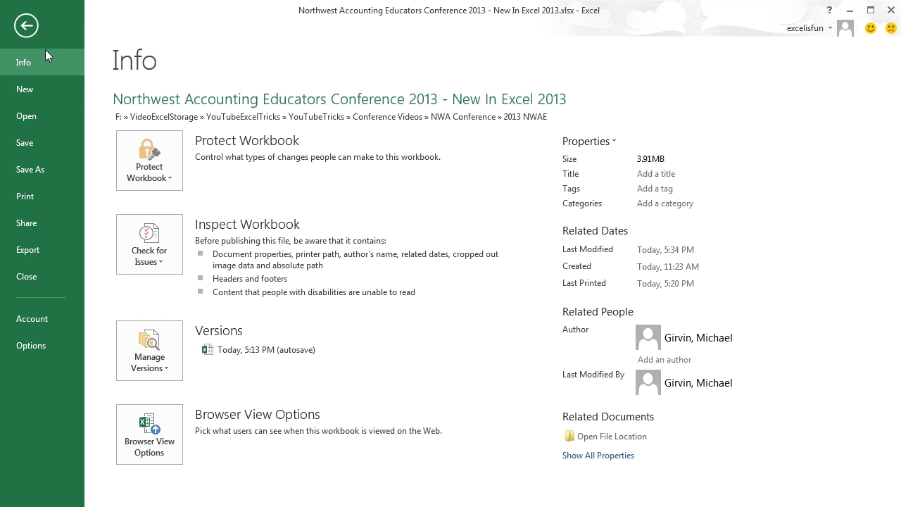
Step: Browse the Open page's Recent Workbooks and Computer folders, then cancel the Browse dialog
click(53, 115)
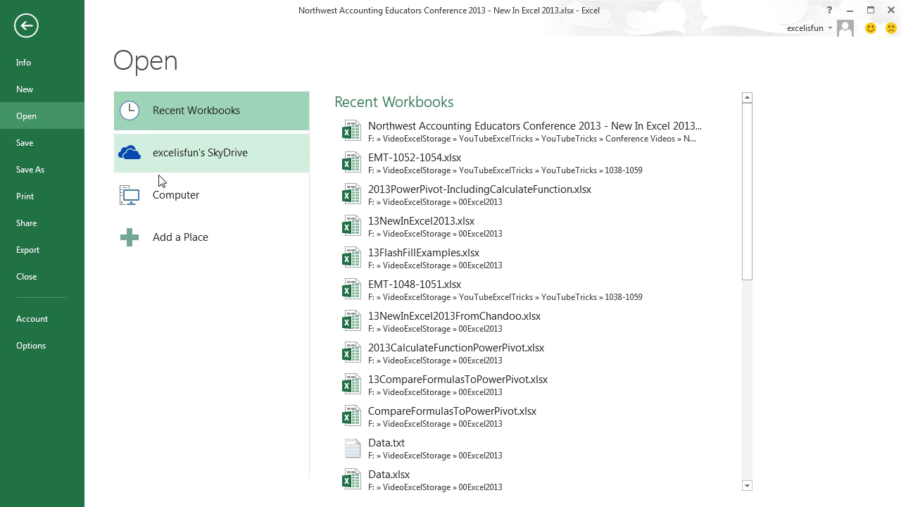
click(158, 203)
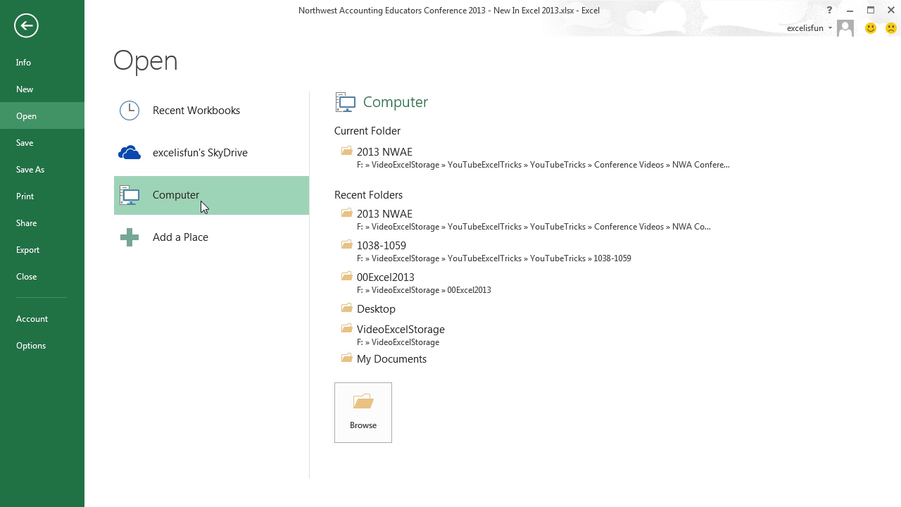
click(363, 423)
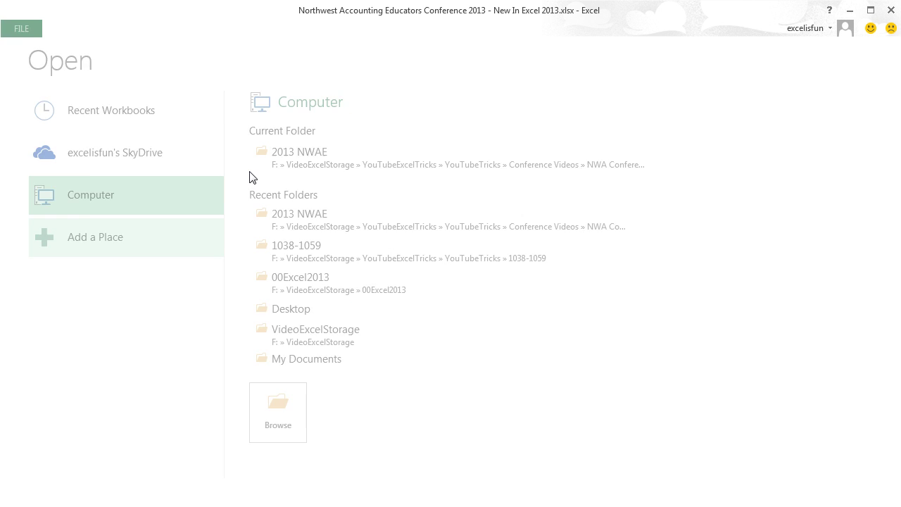
key(Escape)
Step: Scroll the Recent Workbooks list to Recover Unsaved Workbooks, then save the workbook
click(21, 29)
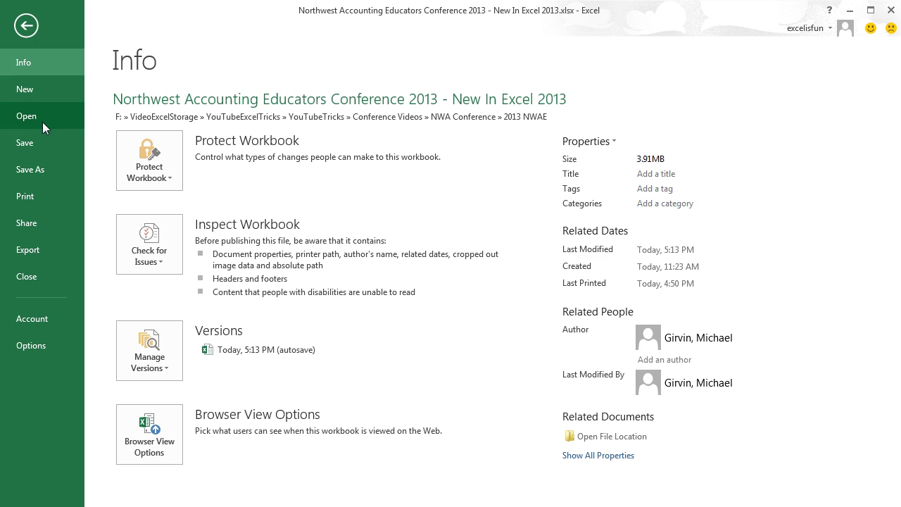
click(43, 121)
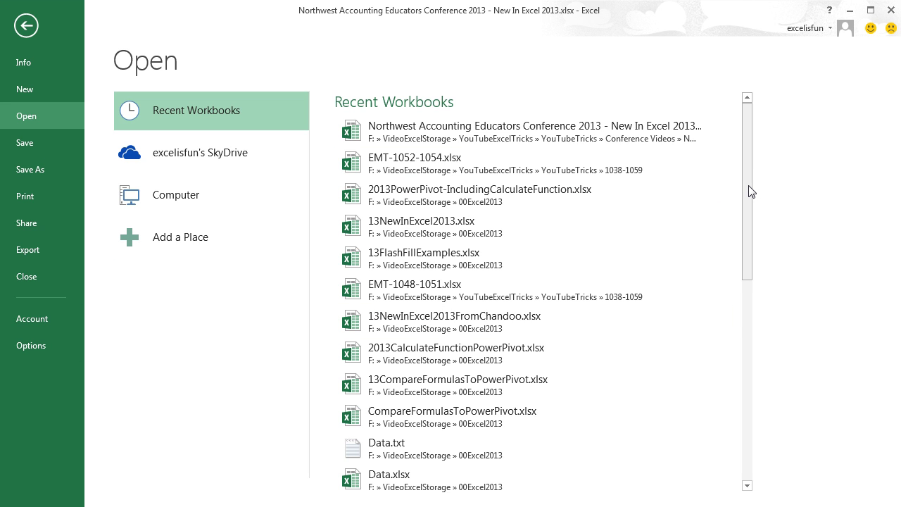
drag(750, 190, 748, 424)
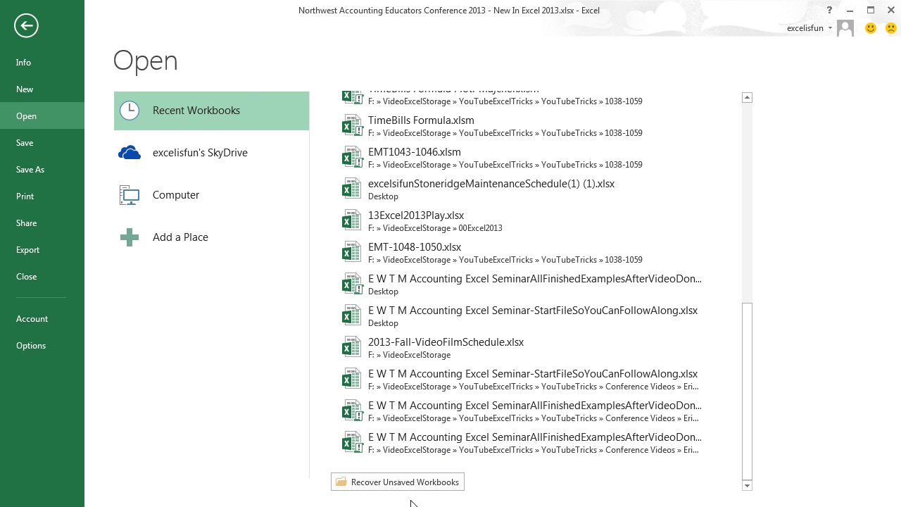
click(39, 142)
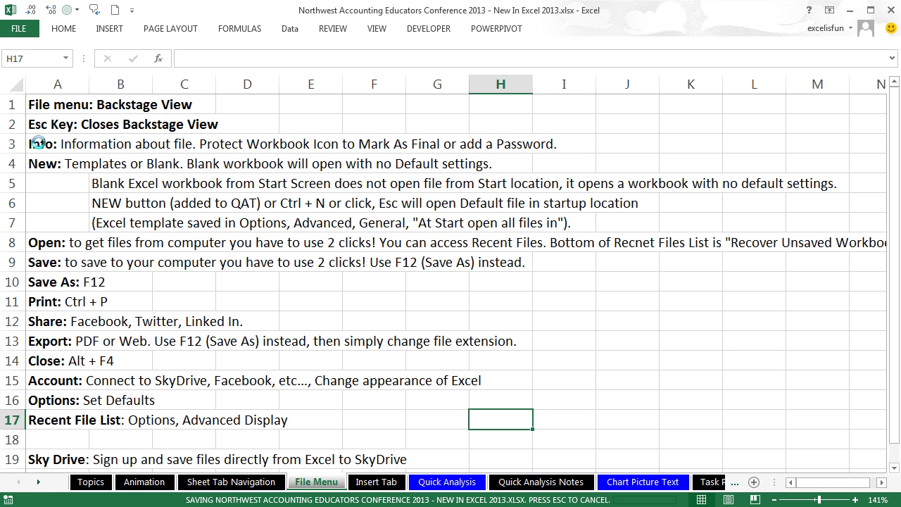
click(12, 29)
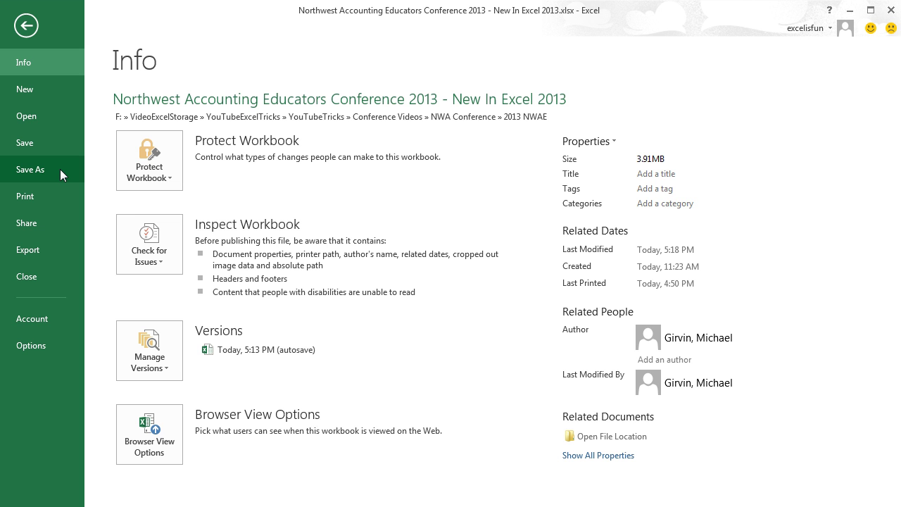
click(41, 215)
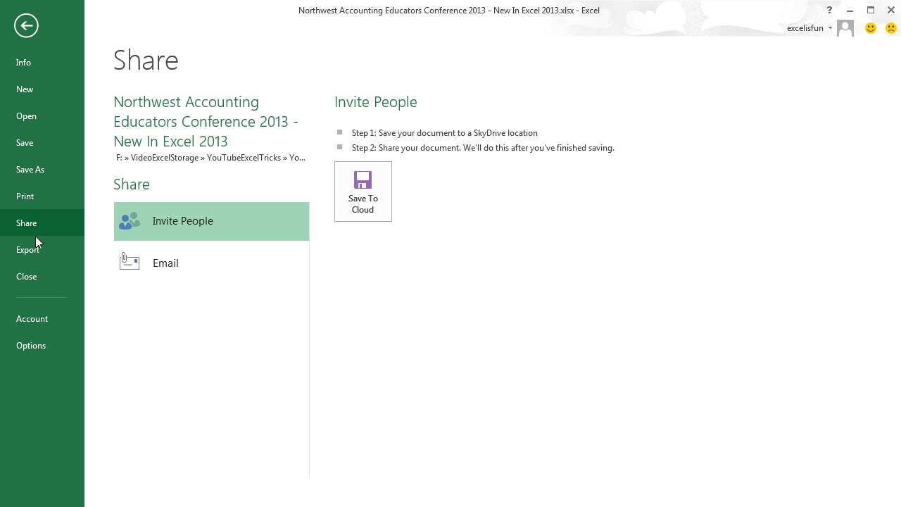
click(45, 318)
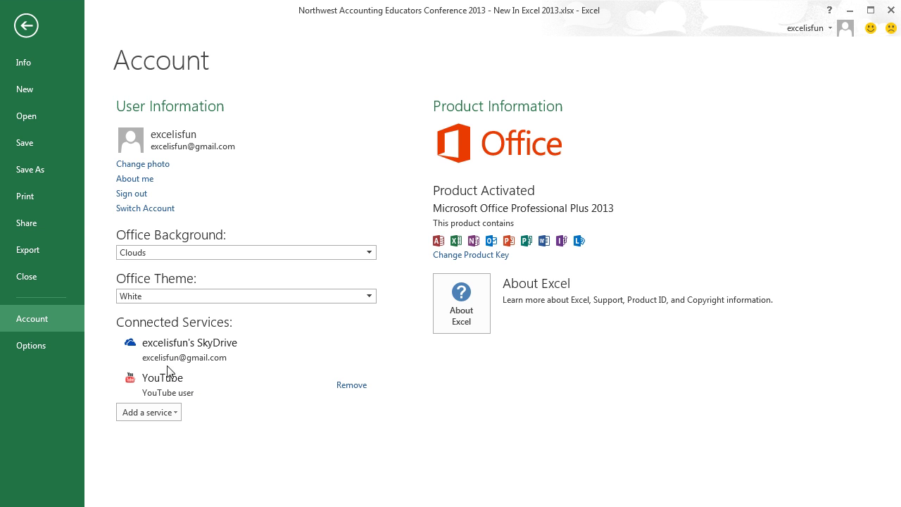
click(43, 218)
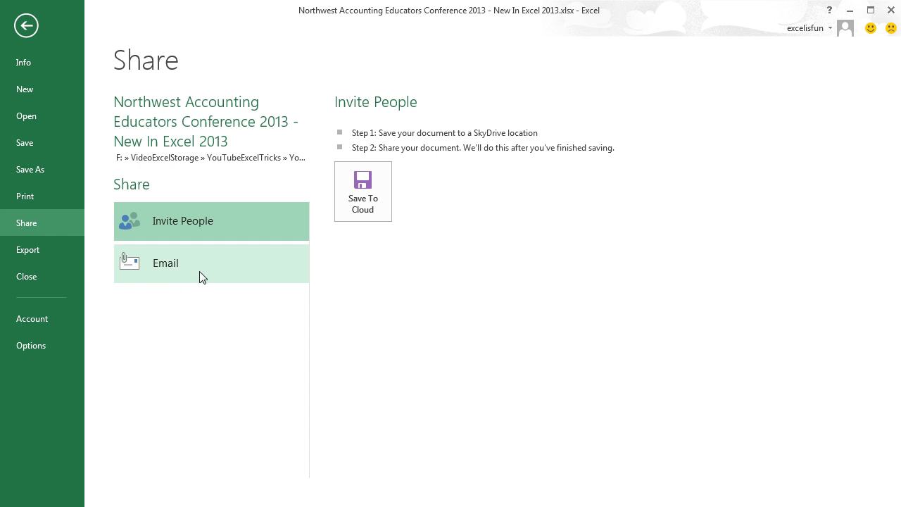
click(54, 252)
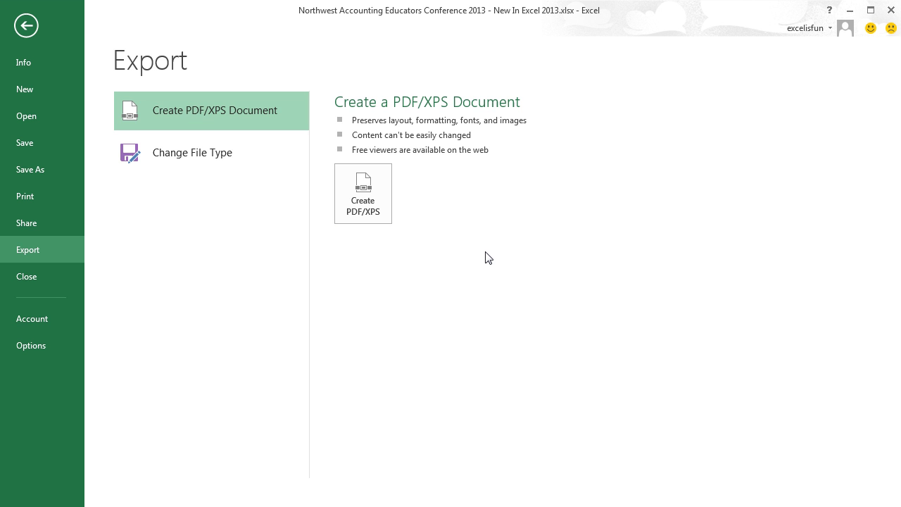
key(Escape)
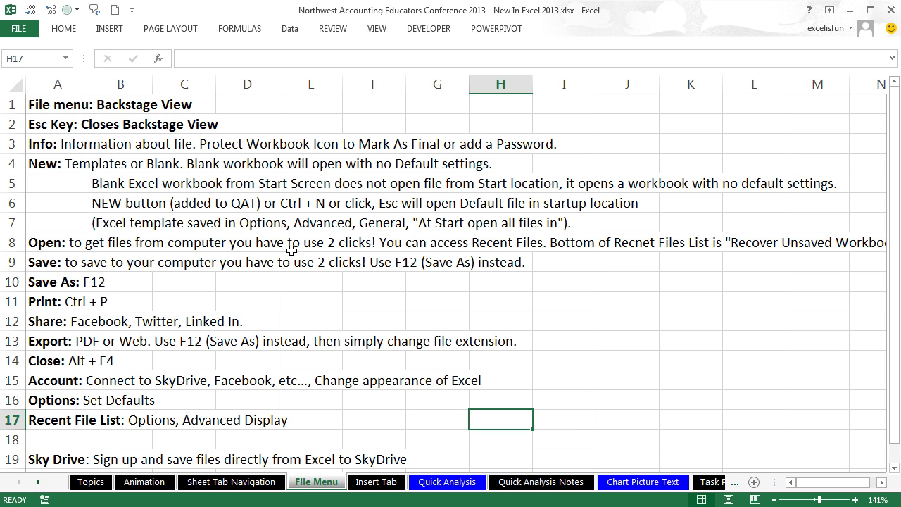
key(ctrl+p)
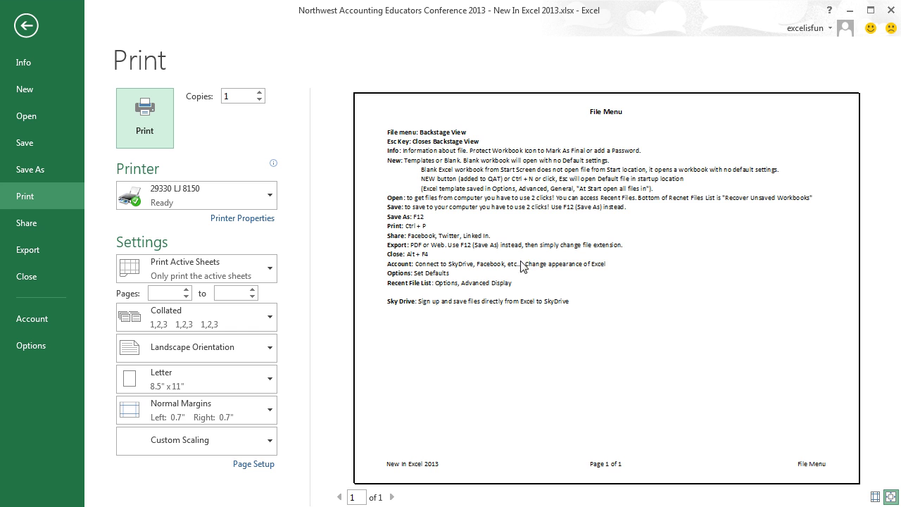
key(Escape)
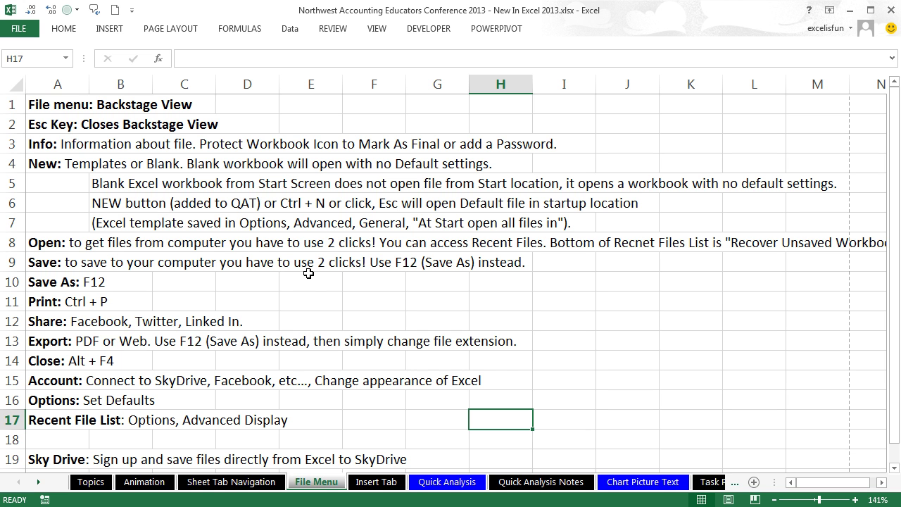
Step: Save the File Menu sheet as a PDF (*.pdf) copy using F12 Save As
key(F12)
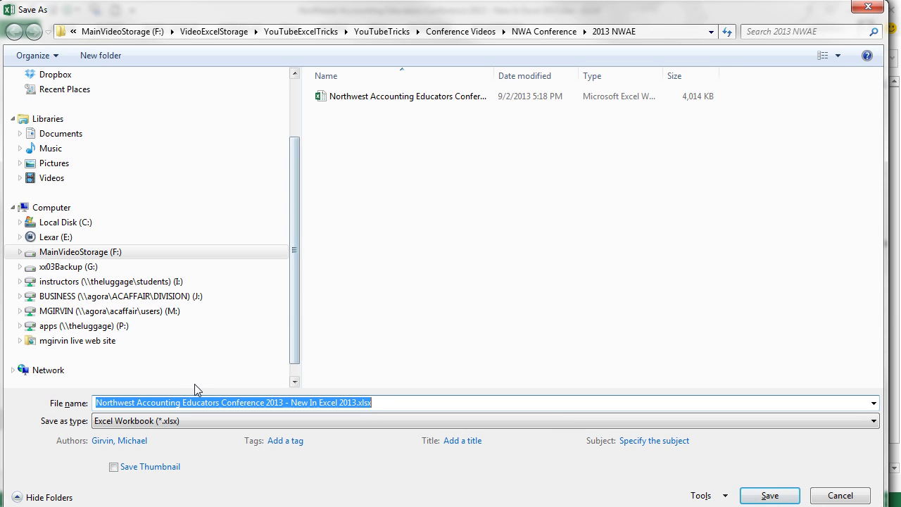
click(171, 420)
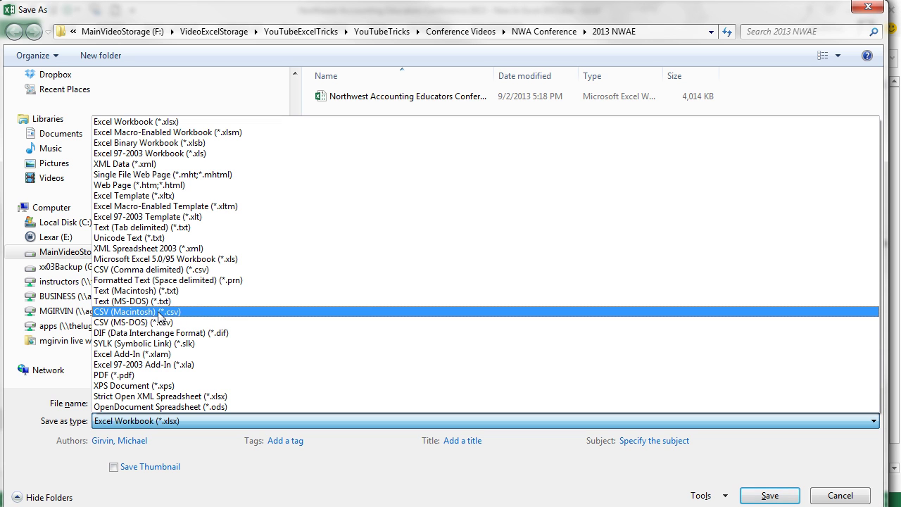
click(169, 376)
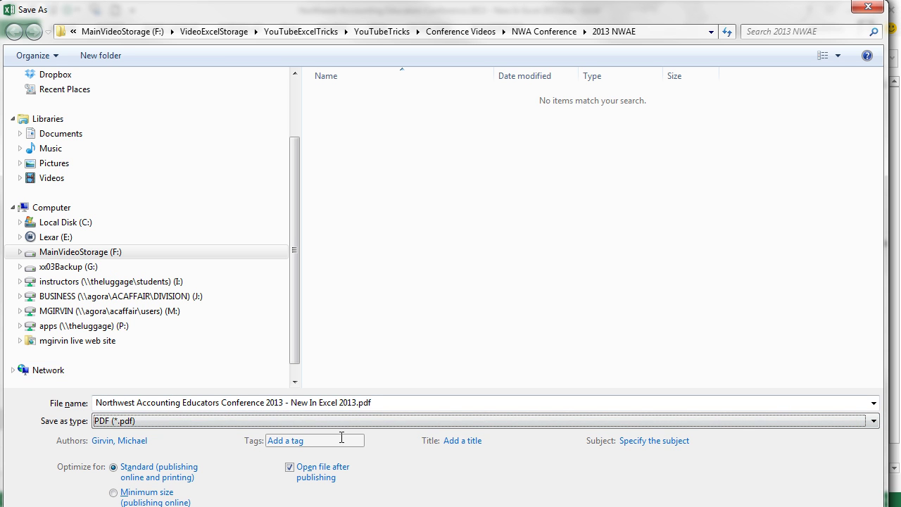
key(Return)
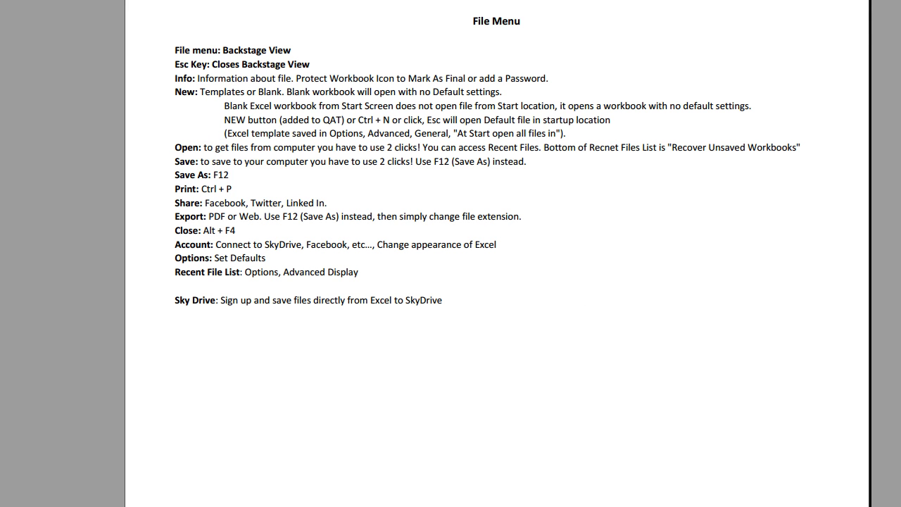
key(alt+Tab)
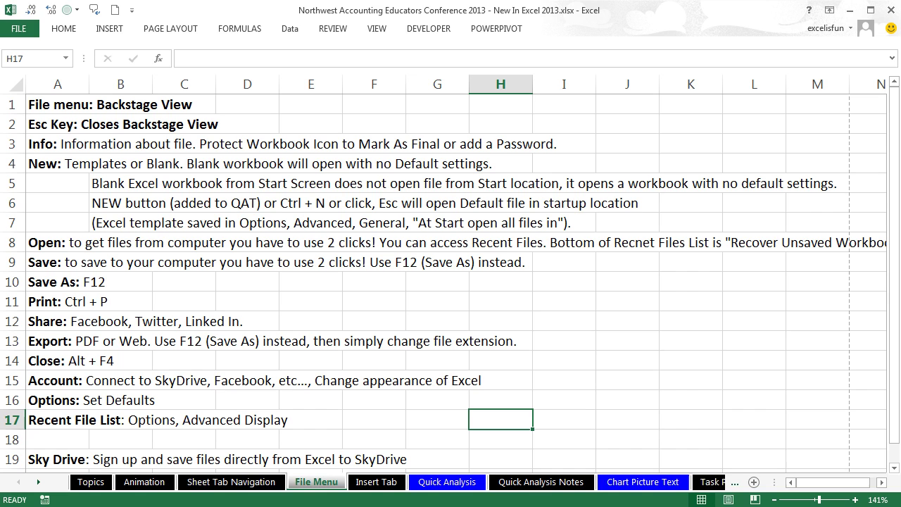
click(19, 29)
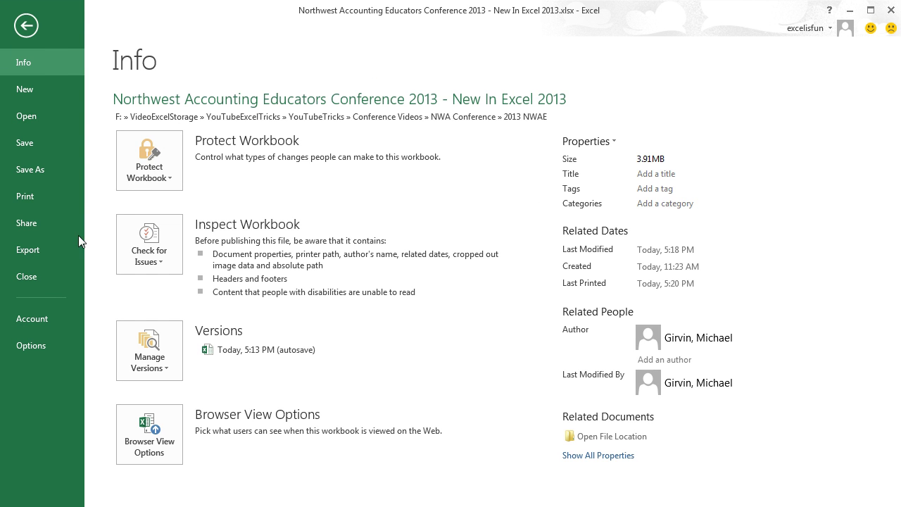
click(30, 249)
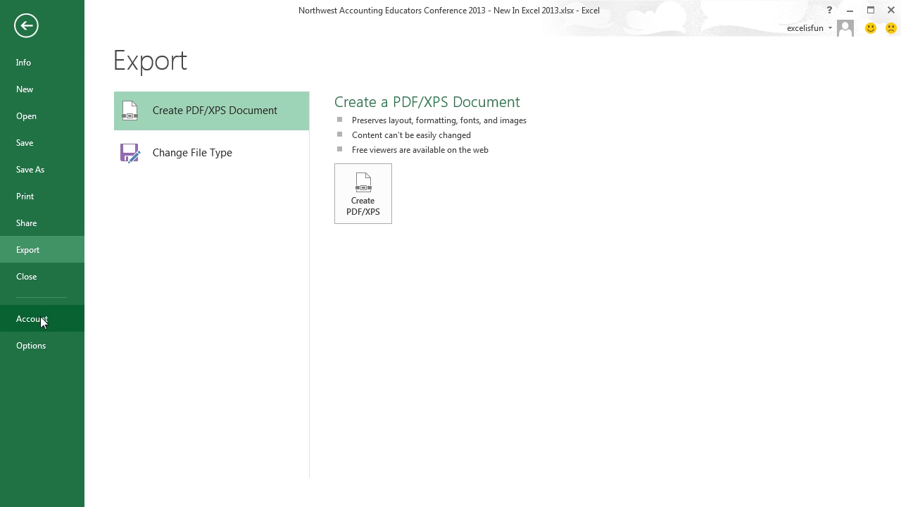
click(42, 345)
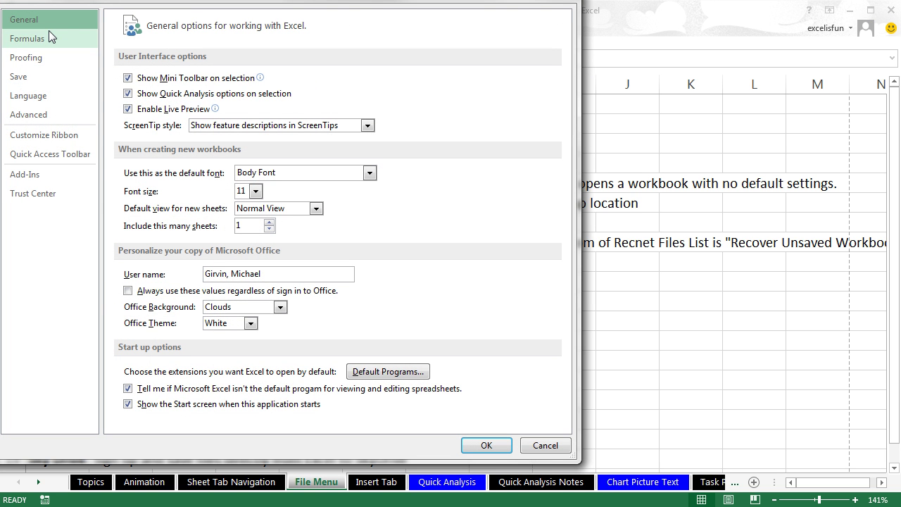
drag(90, 1, 133, 30)
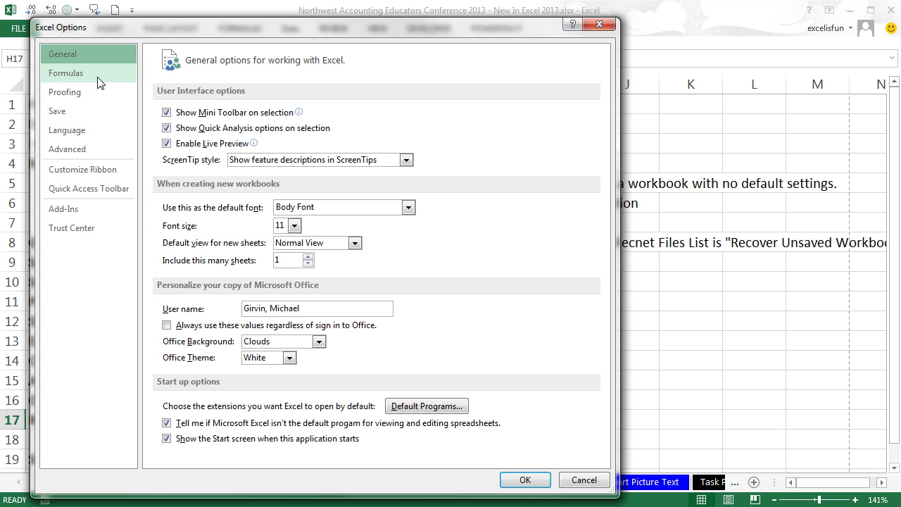
key(Escape)
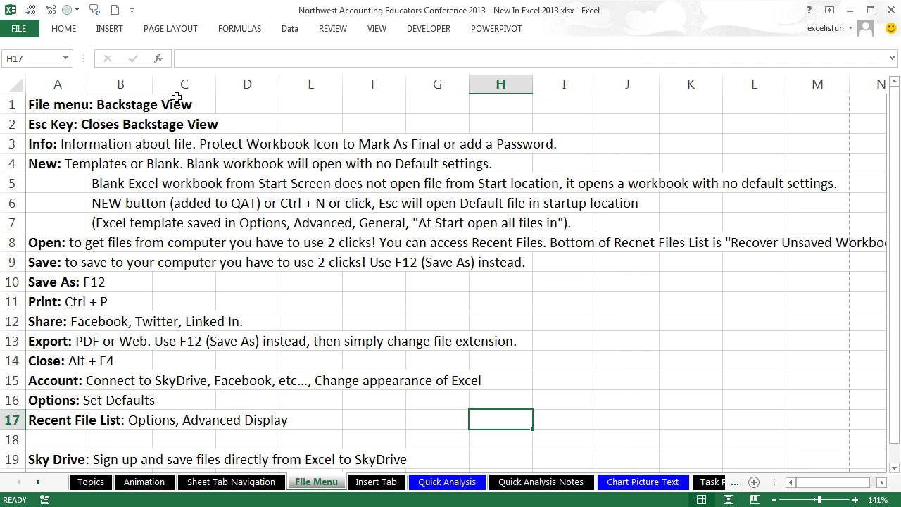
Step: Switch to the Insert Tab sheet and briefly expand, then collapse, the INSERT ribbon
click(375, 482)
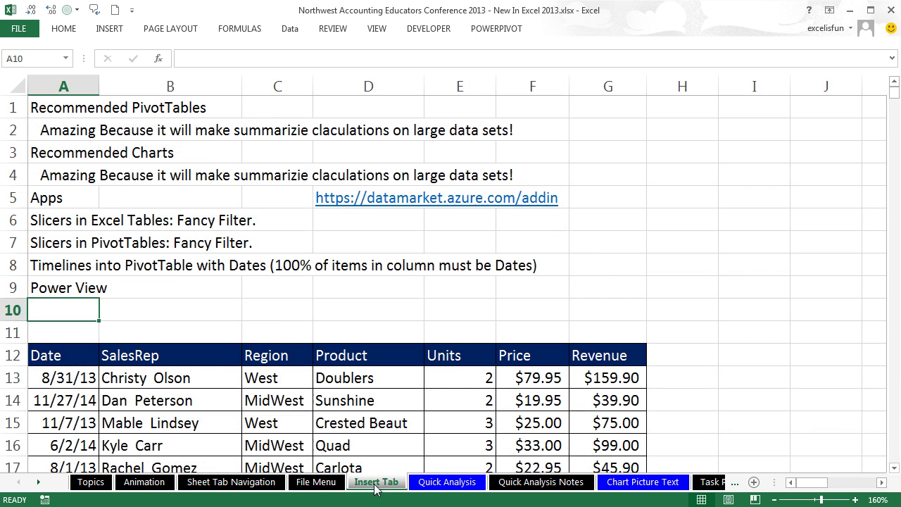
click(109, 31)
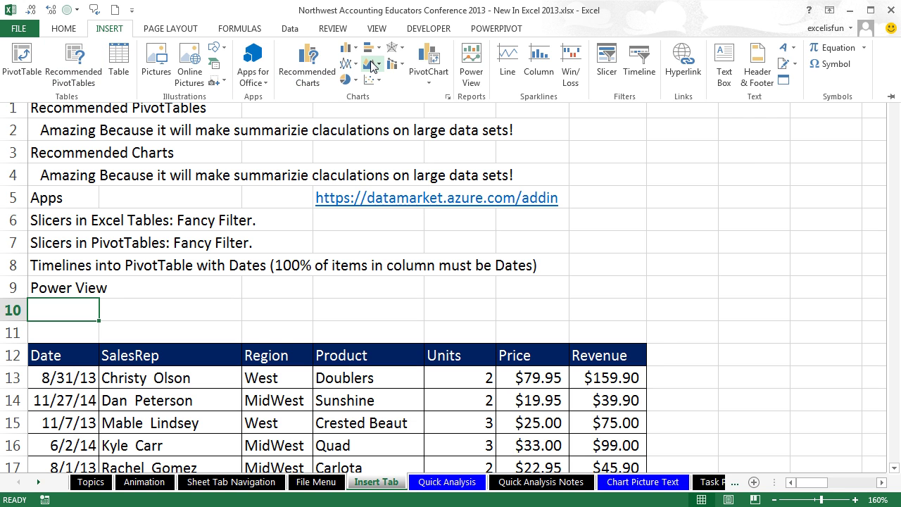
key(ctrl+F1)
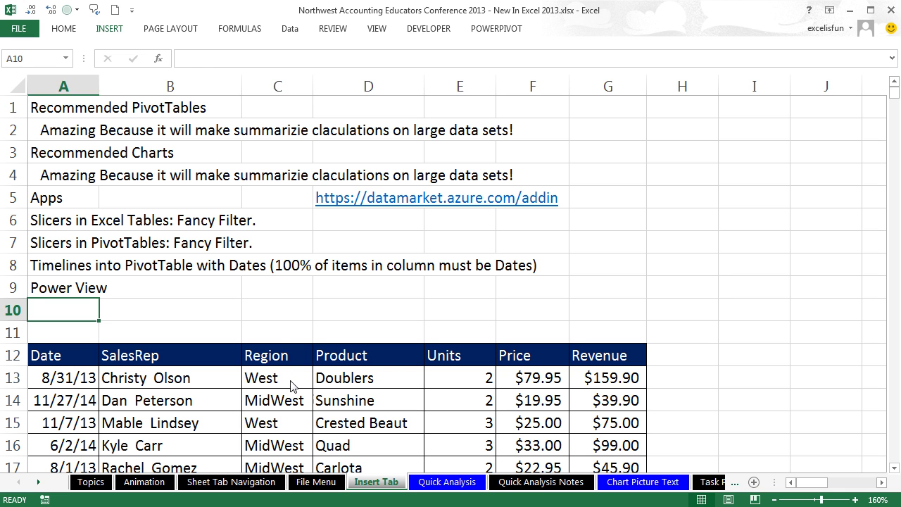
Step: Select a cell in the sales table and display the INSERT ribbon commands
click(293, 377)
scroll(293, 375, down, 3)
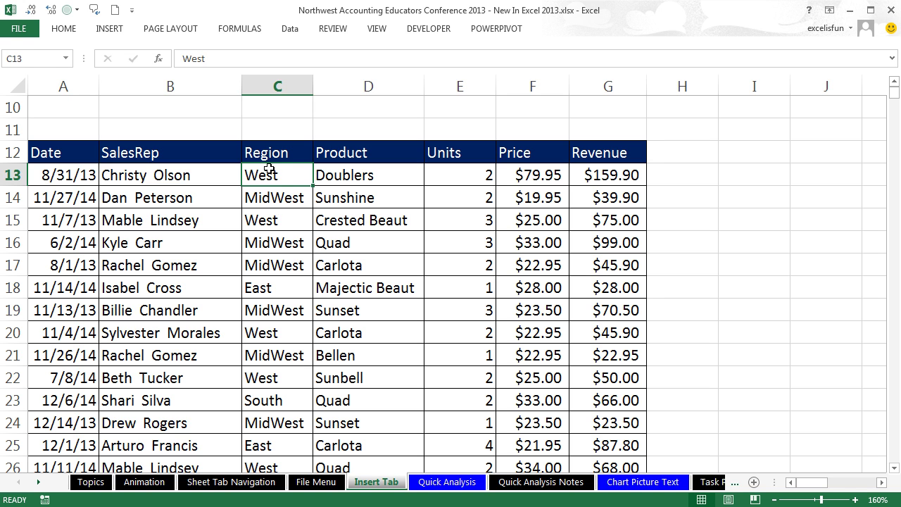
drag(754, 169, 751, 280)
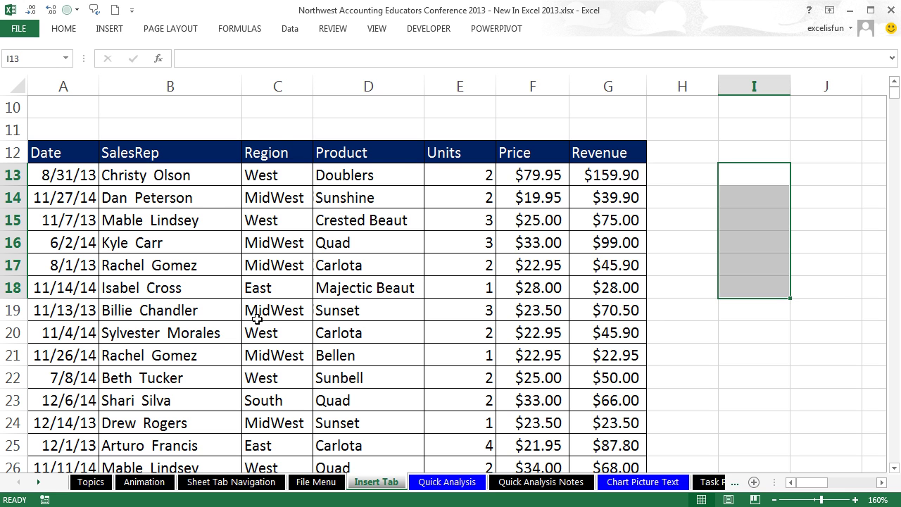
click(200, 201)
scroll(202, 202, up, 3)
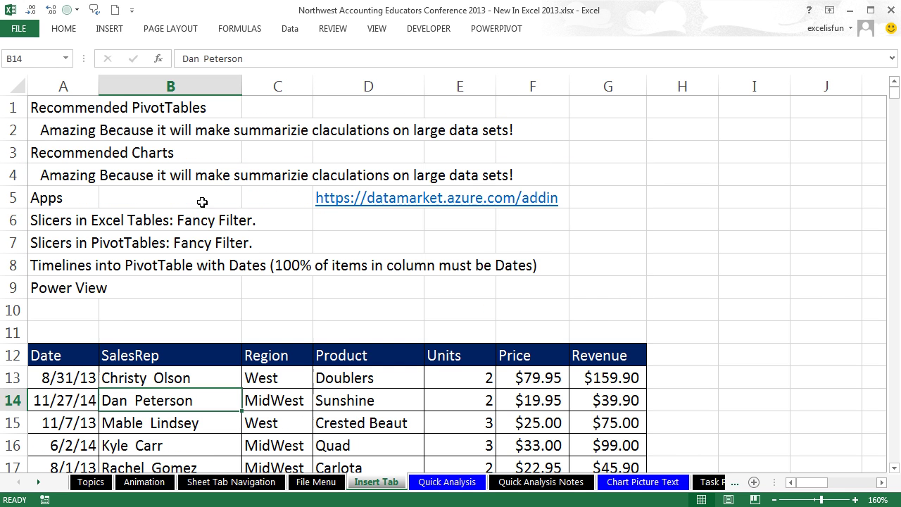
click(114, 31)
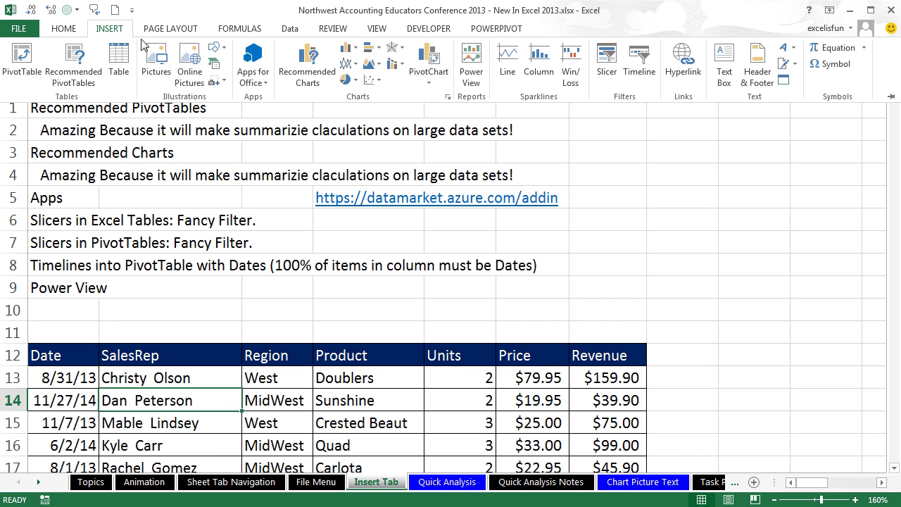
Step: Compare Recommended Charts and insert the Sum of Revenue by Region PivotChart
click(311, 77)
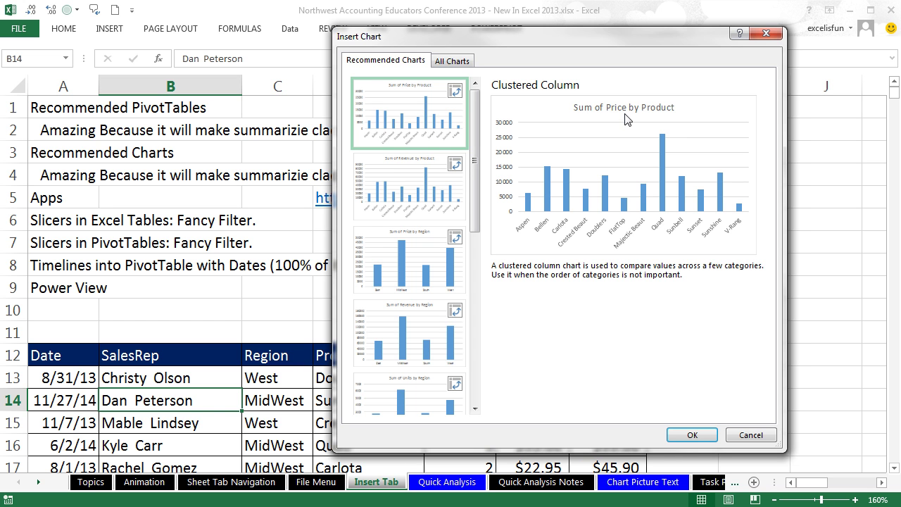
drag(406, 45, 539, 17)
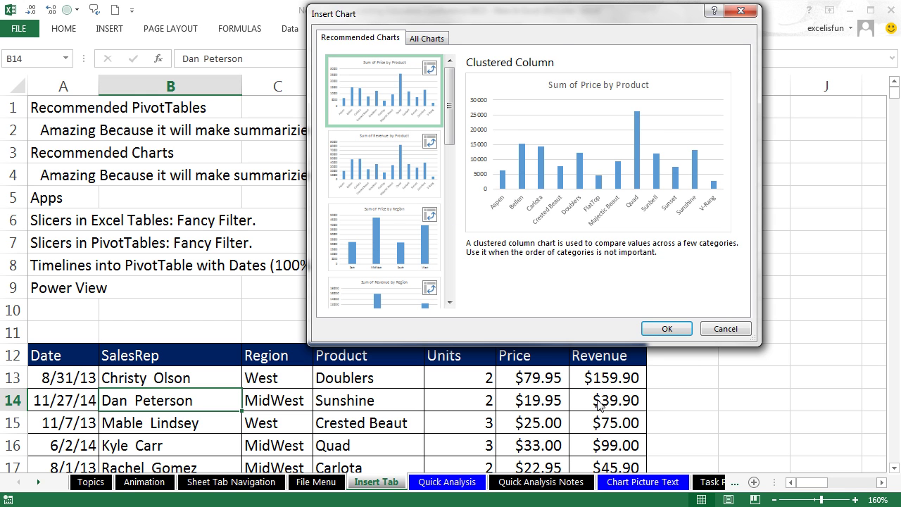
click(413, 167)
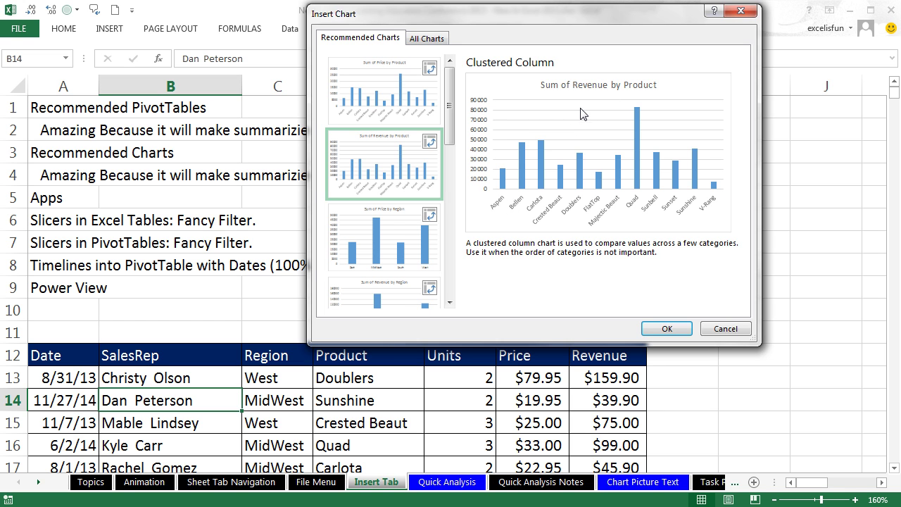
click(382, 235)
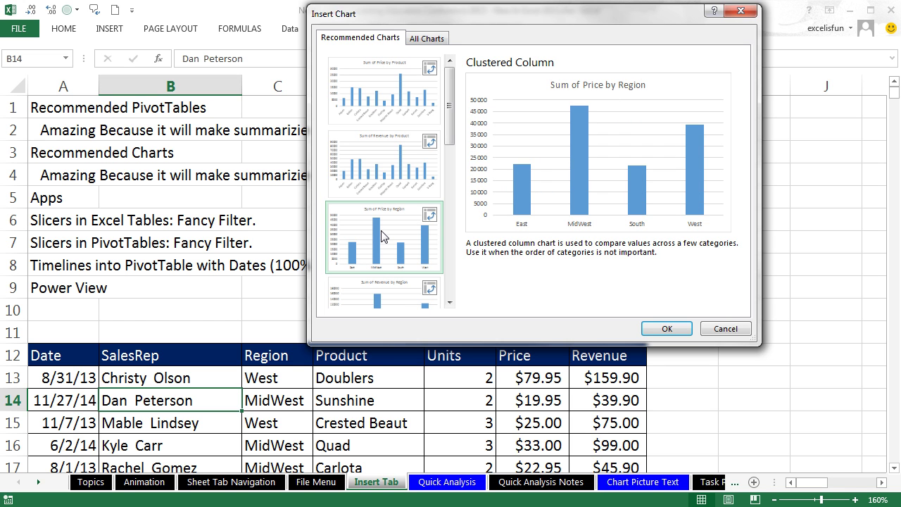
click(378, 305)
drag(454, 124, 453, 158)
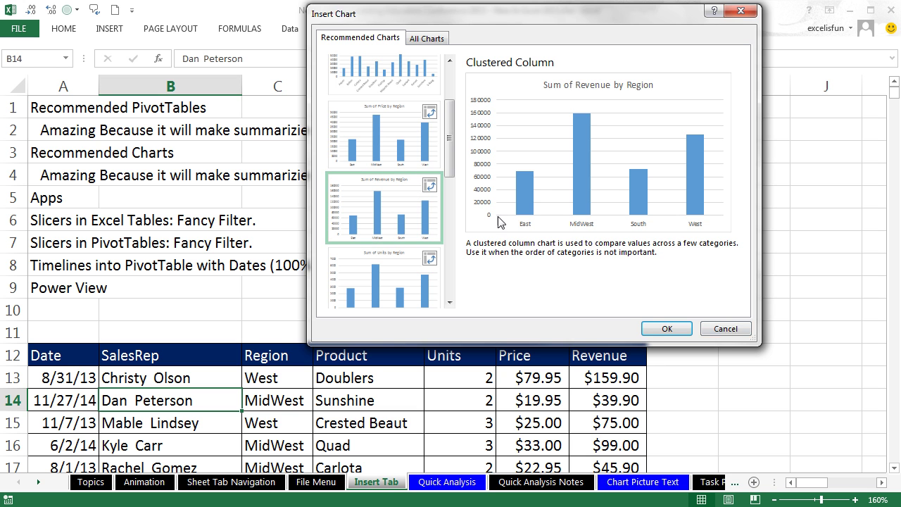
click(648, 327)
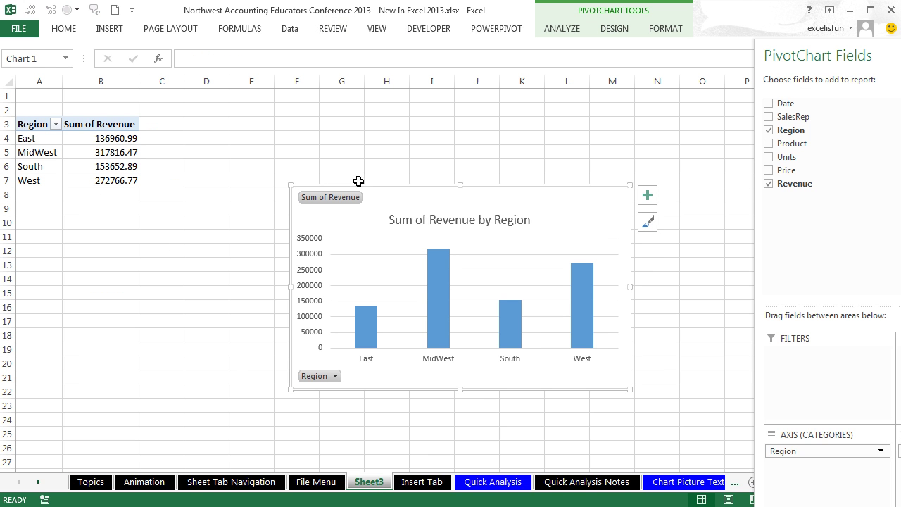
Step: Move the PivotChart up-left, name the new sheet RC, and return to Insert Tab
drag(399, 185, 296, 129)
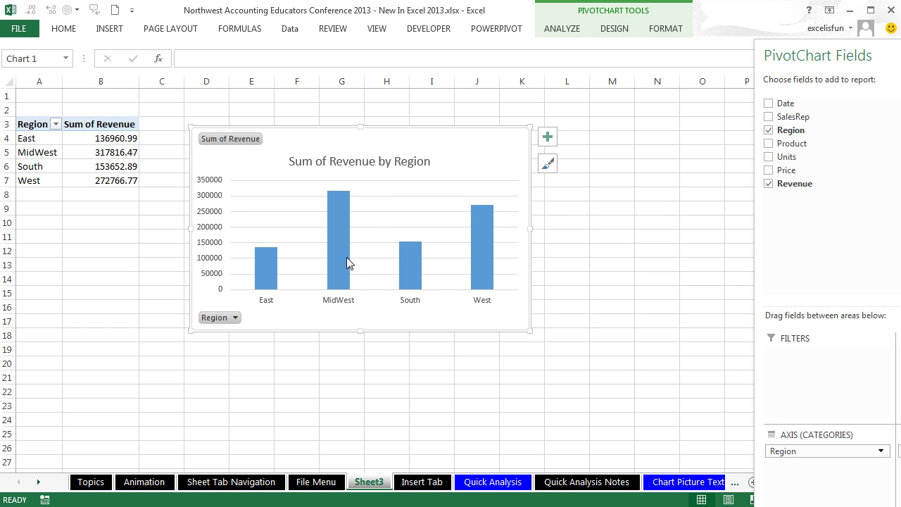
text(RC)
key(Return)
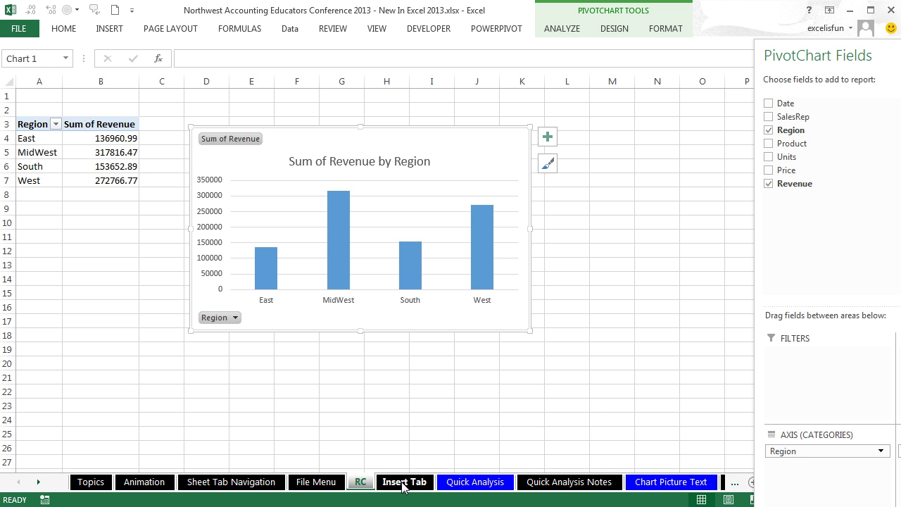
click(404, 484)
Step: Insert the Sum of Units by Region PivotTable from Recommended PivotTables
click(366, 400)
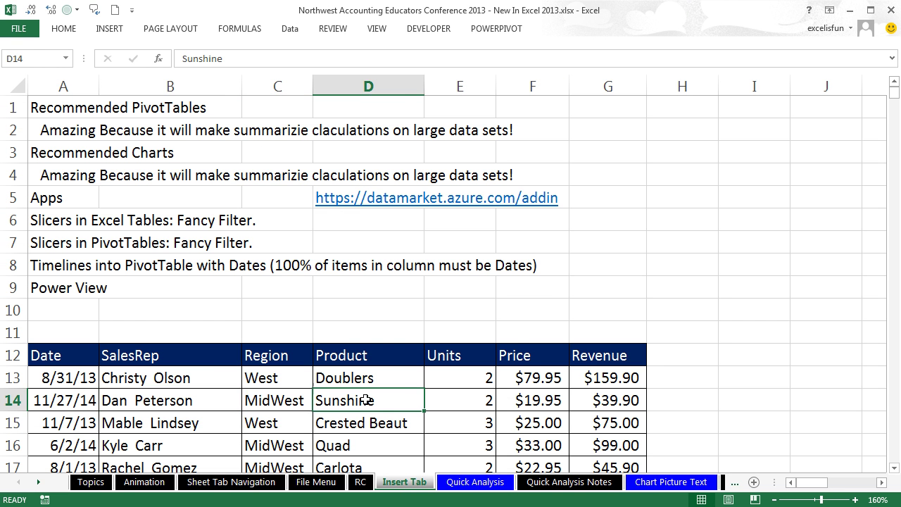
click(99, 30)
click(88, 76)
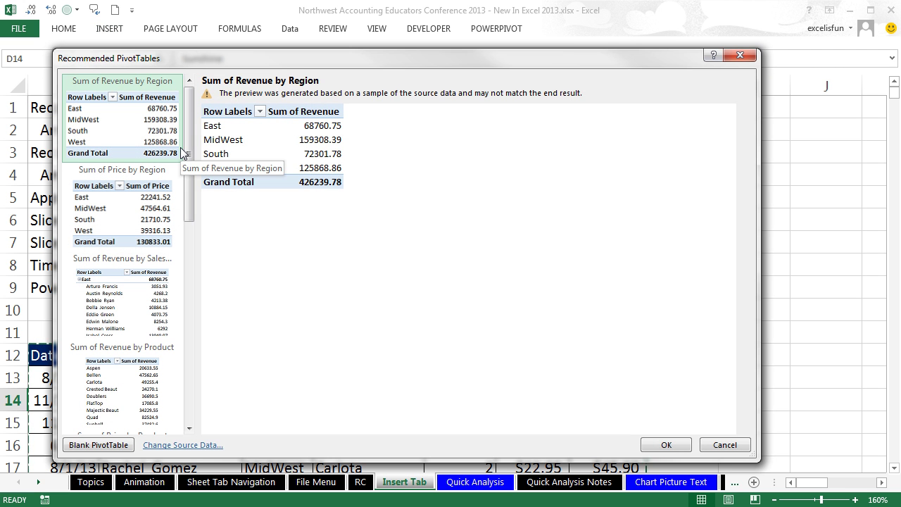
click(169, 230)
click(136, 303)
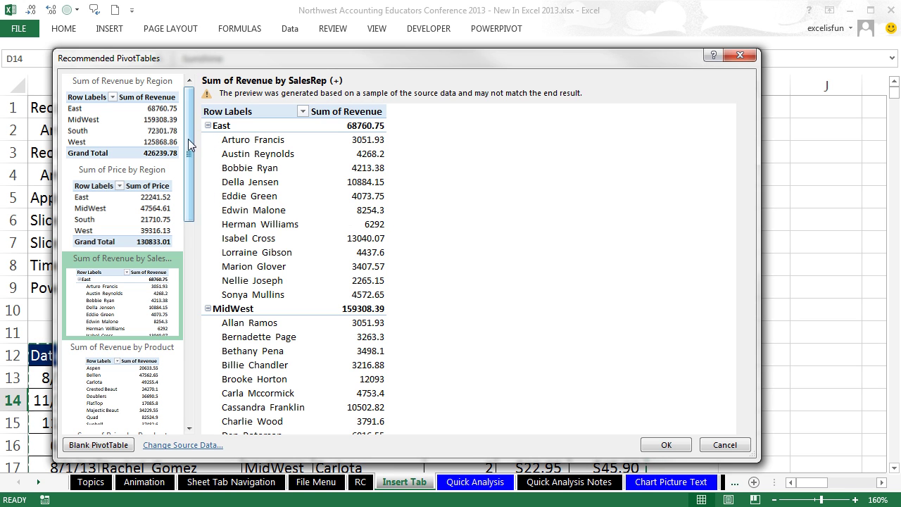
drag(188, 136, 197, 244)
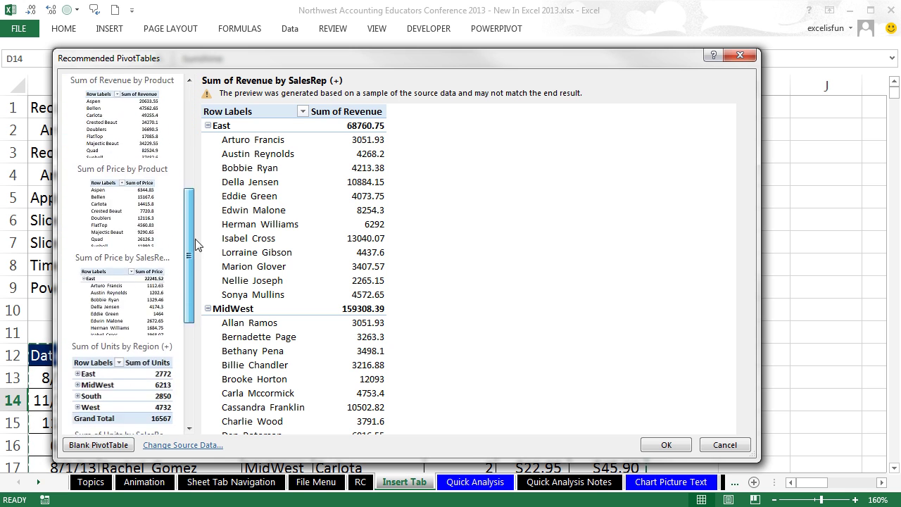
scroll(116, 258, down, 3)
click(116, 278)
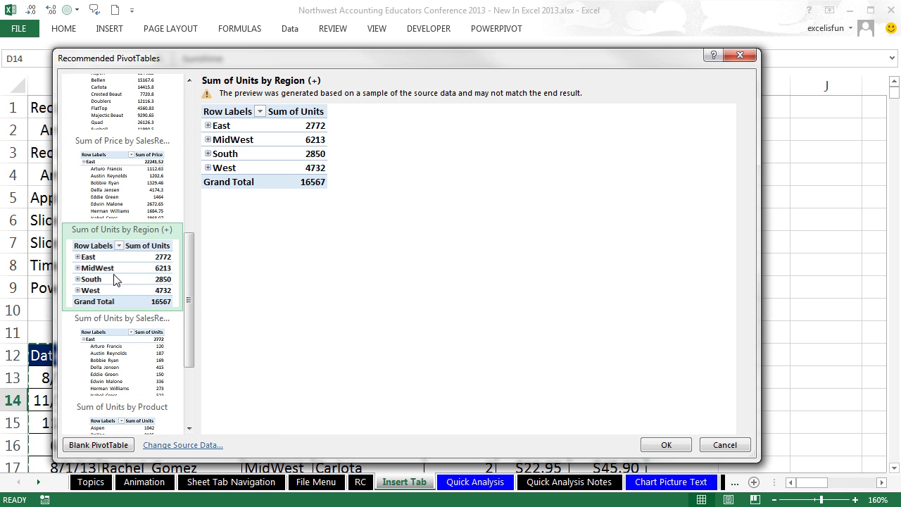
click(665, 446)
Step: Rename the new sheet to RPT and return to the Insert Tab sheet
click(400, 482)
double_click(400, 483)
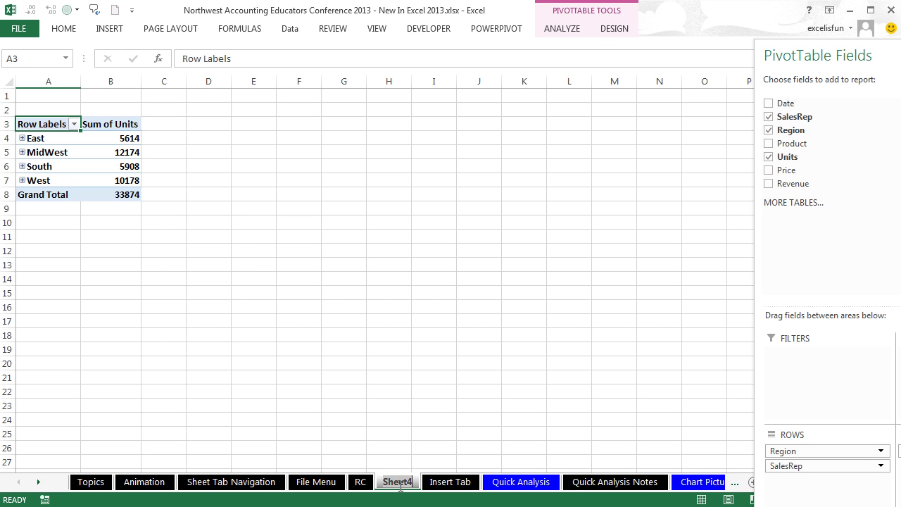
text(RPT)
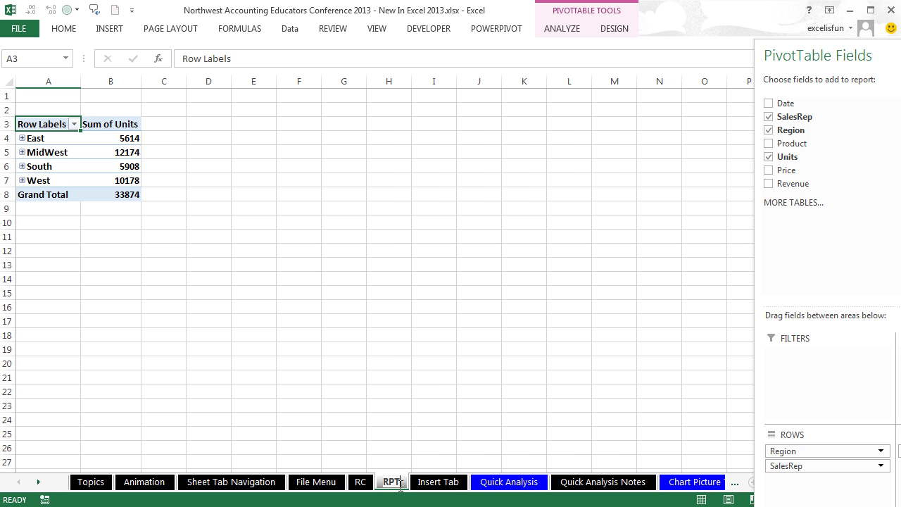
click(238, 295)
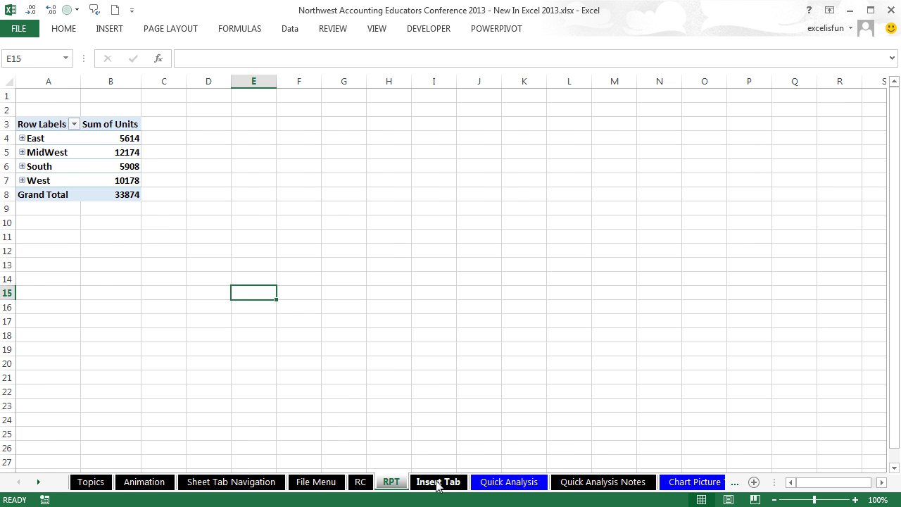
click(436, 484)
click(352, 367)
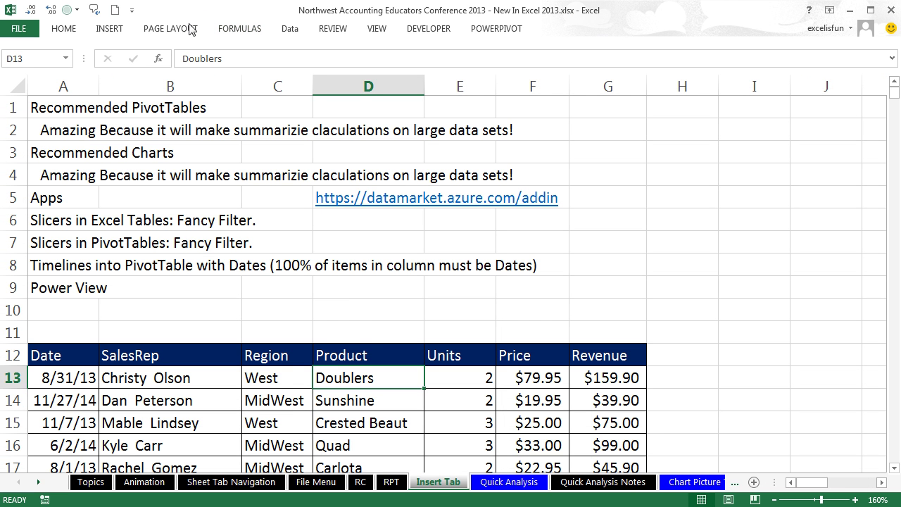
click(109, 34)
click(71, 74)
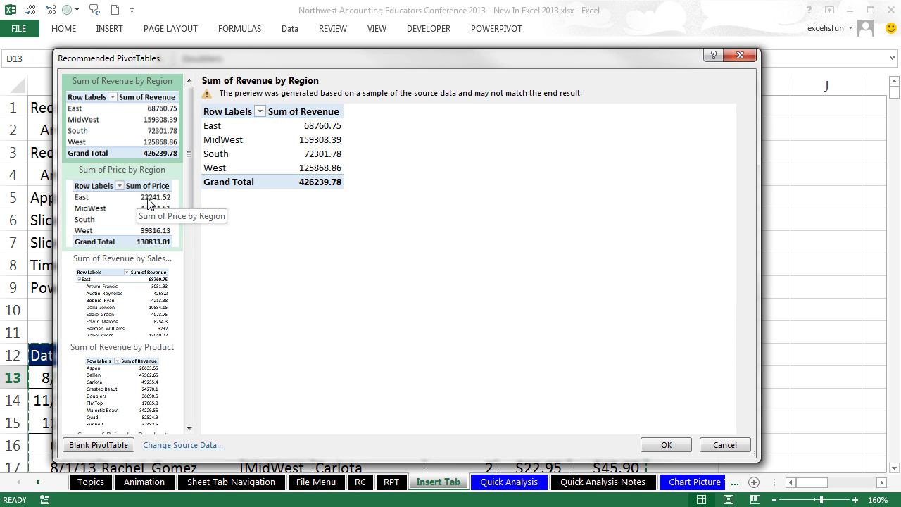
click(188, 427)
click(188, 427)
click(188, 427)
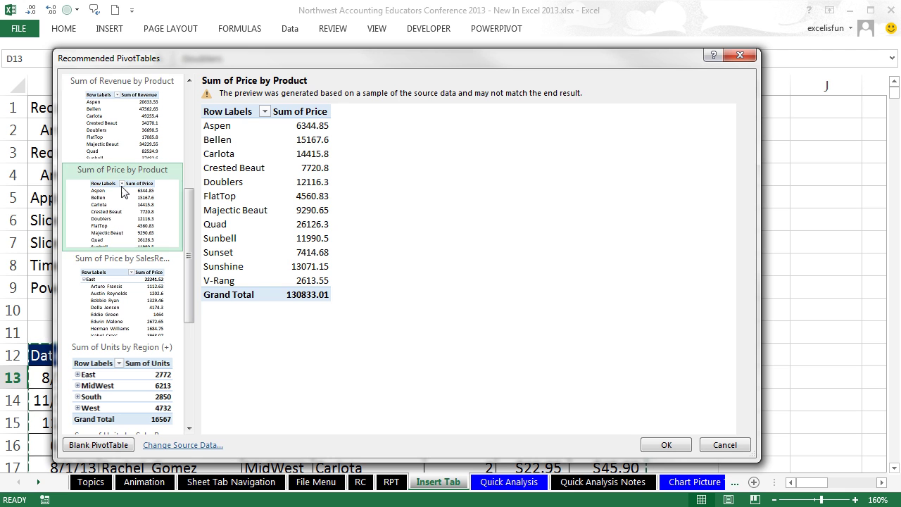
click(121, 146)
drag(188, 279, 189, 213)
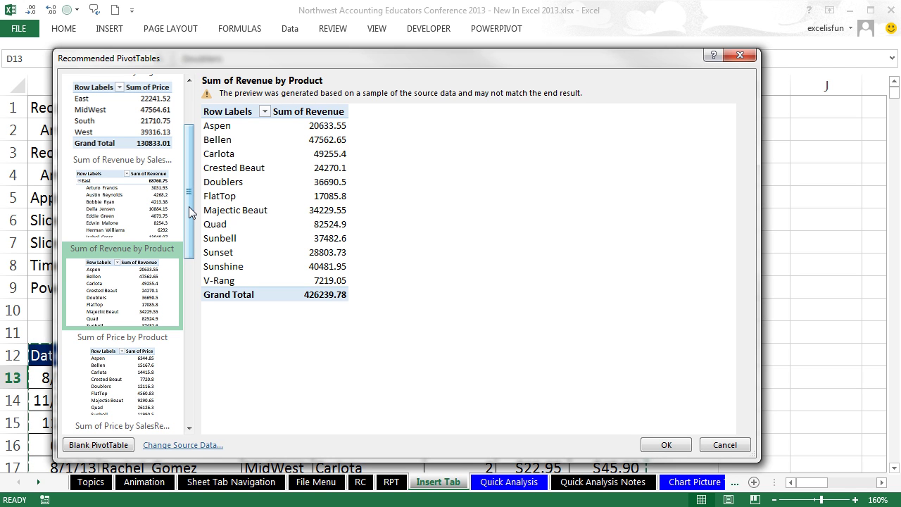
click(741, 56)
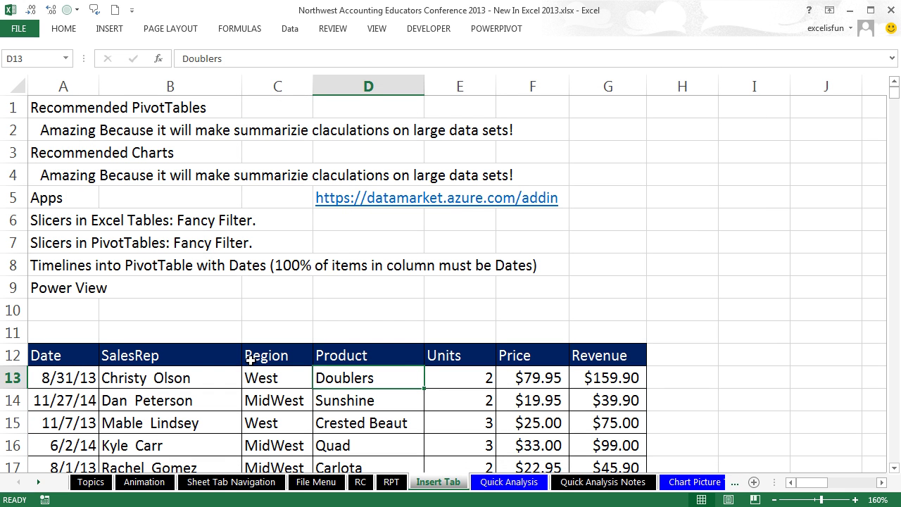
Step: Browse all Apps for Office, close that window, and reopen the recent apps list
click(256, 386)
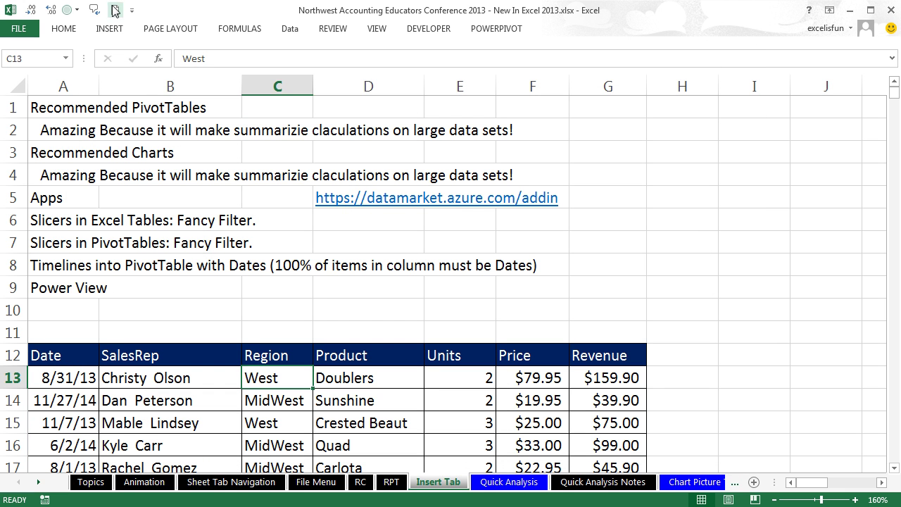
click(113, 32)
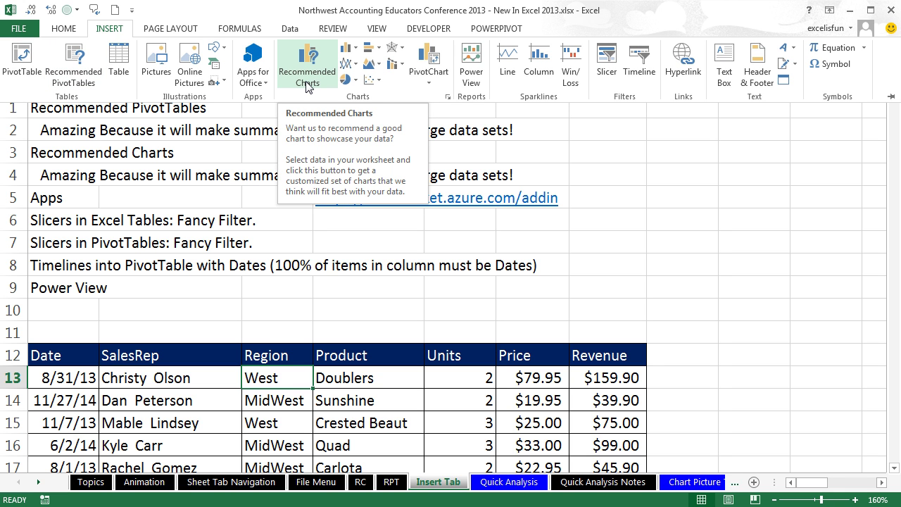
click(268, 90)
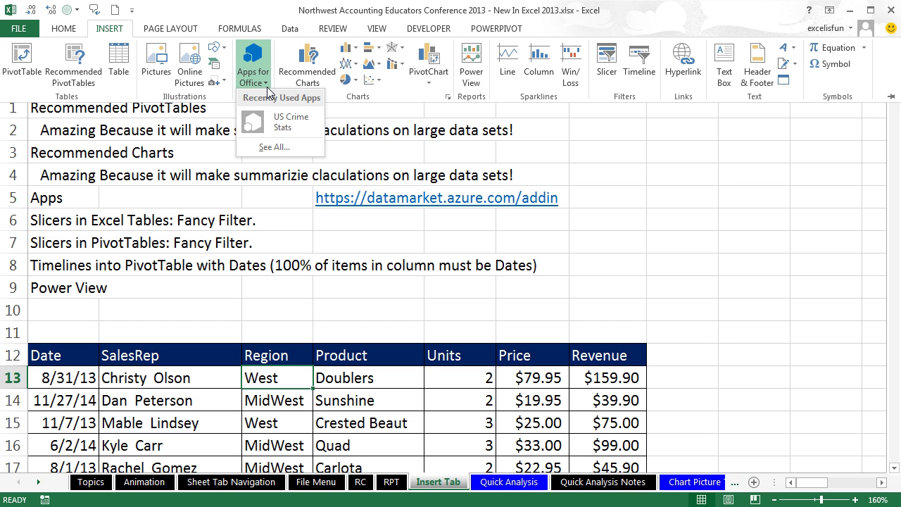
click(274, 147)
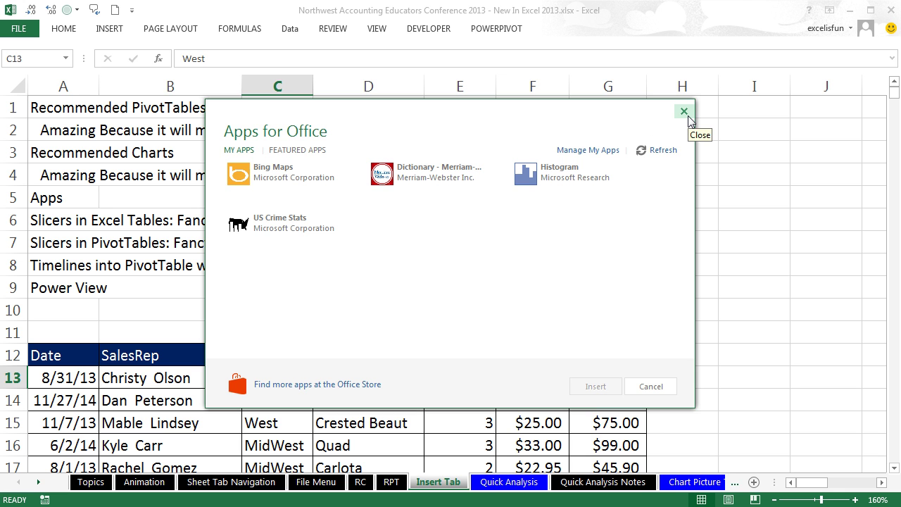
click(685, 113)
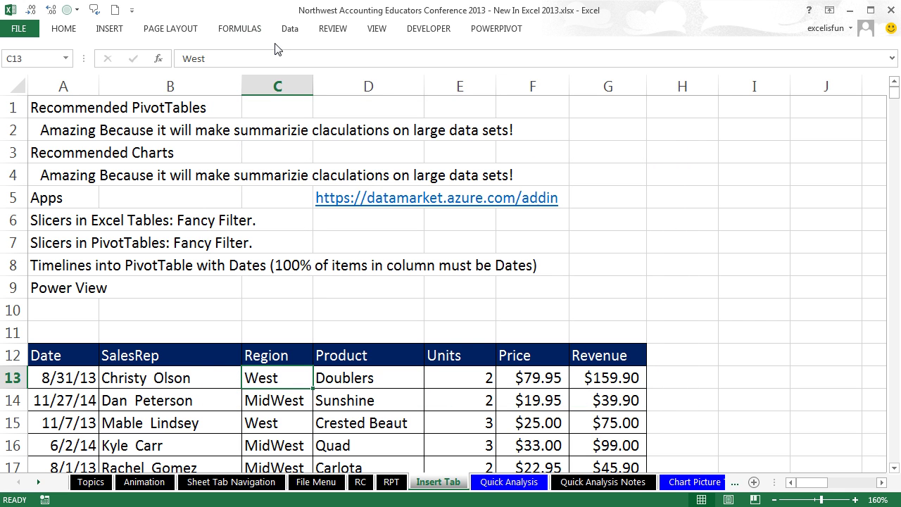
click(115, 28)
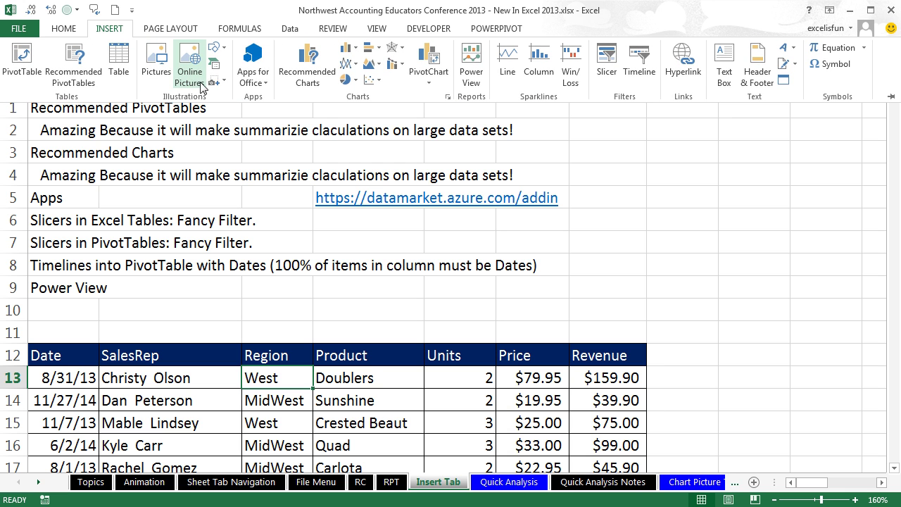
click(258, 83)
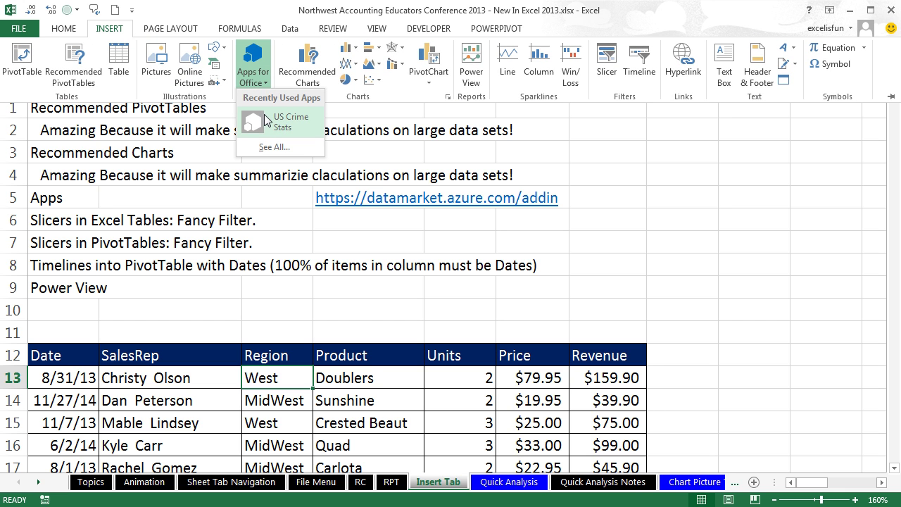
Step: Launch US Crime Stats and insert the 2006 crime data starting at cell K1
click(264, 118)
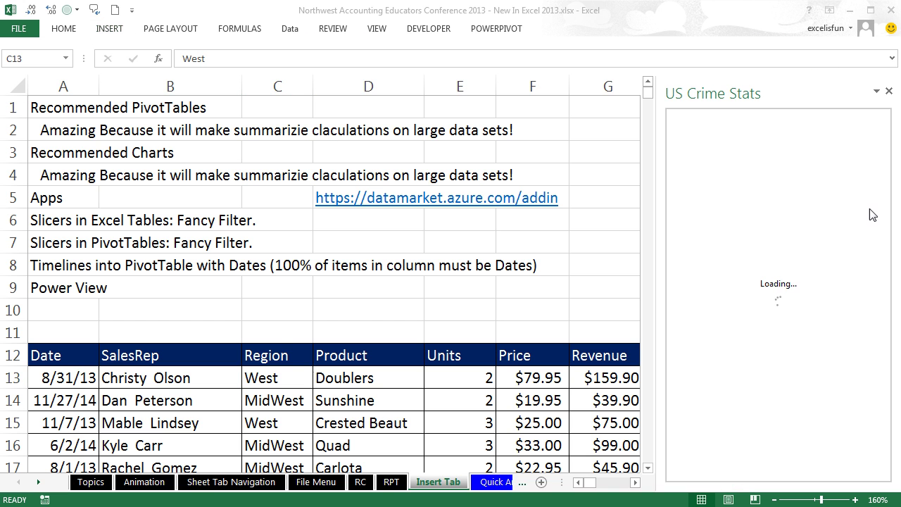
click(634, 482)
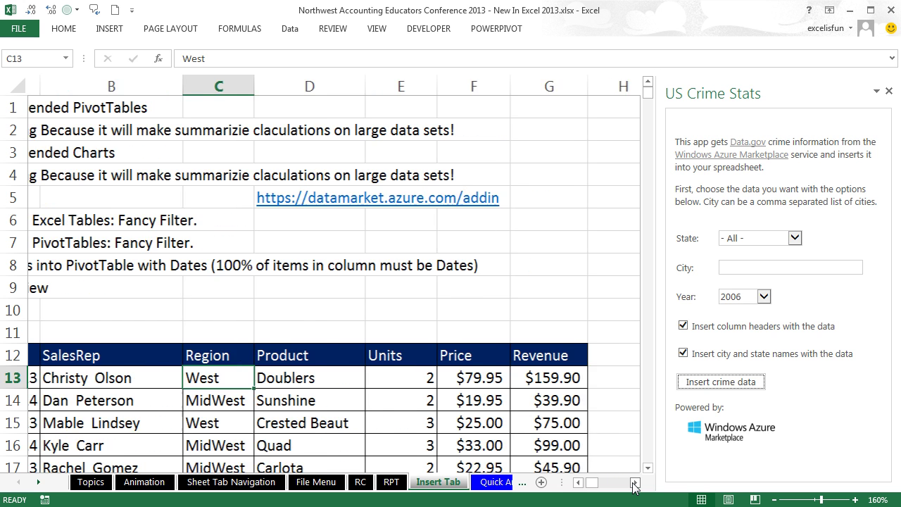
click(634, 482)
click(634, 482)
click(366, 109)
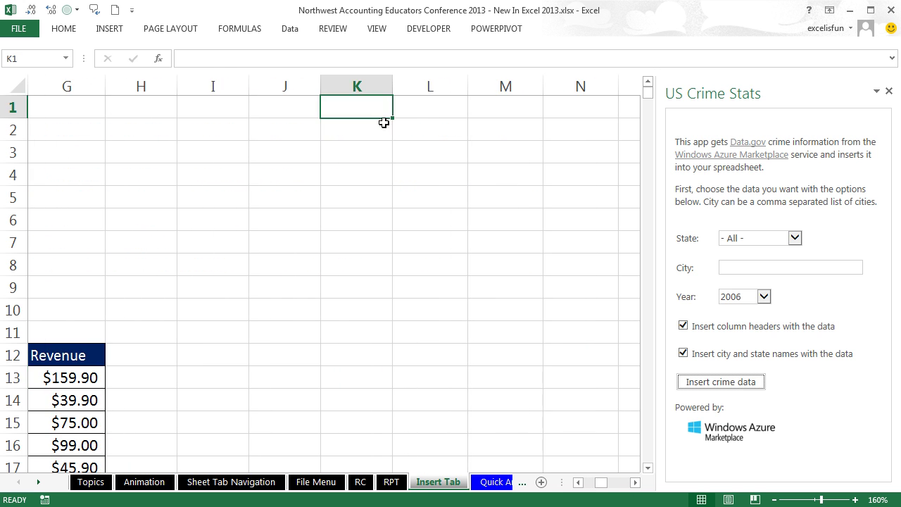
click(722, 382)
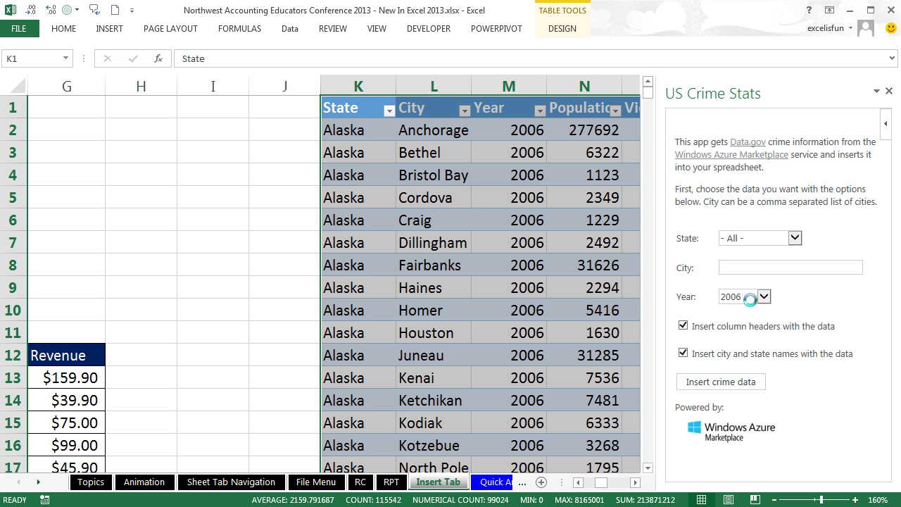
click(635, 484)
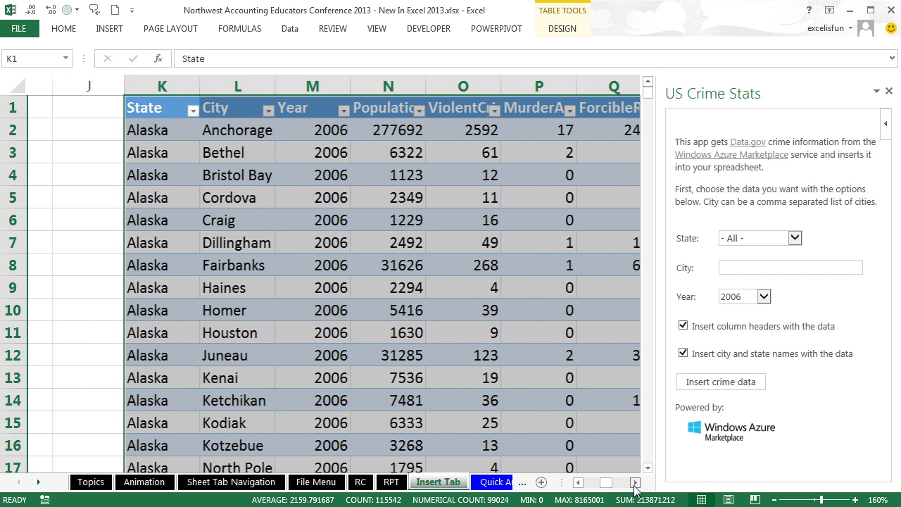
click(635, 483)
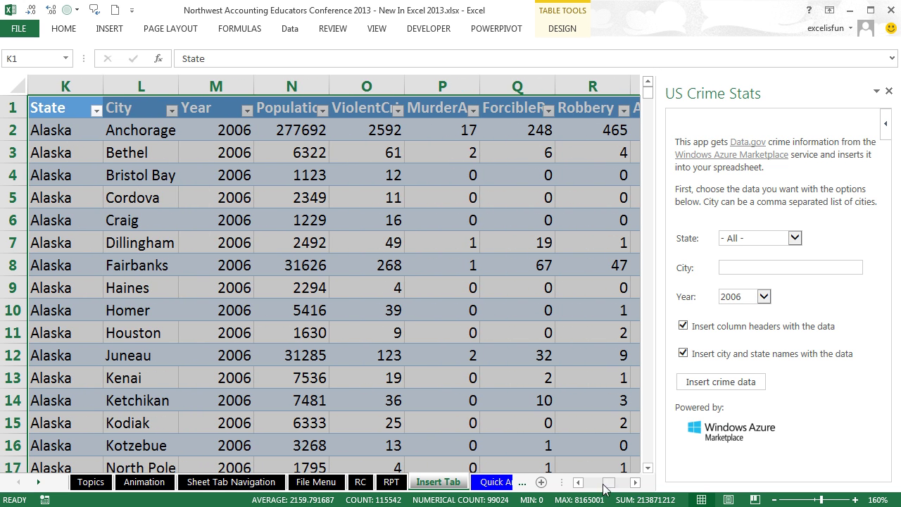
drag(603, 487, 574, 484)
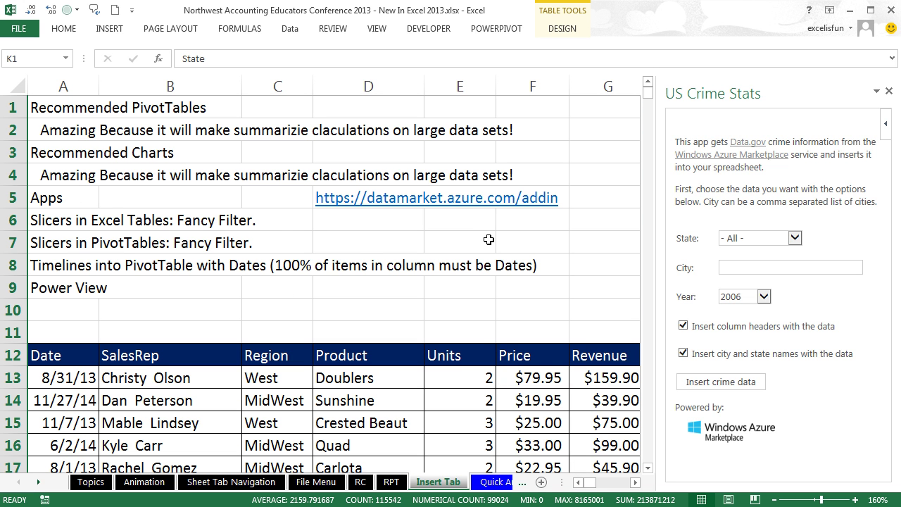
click(633, 483)
Step: Delete the crime data columns J through Y and jump back to A1
drag(200, 86, 502, 71)
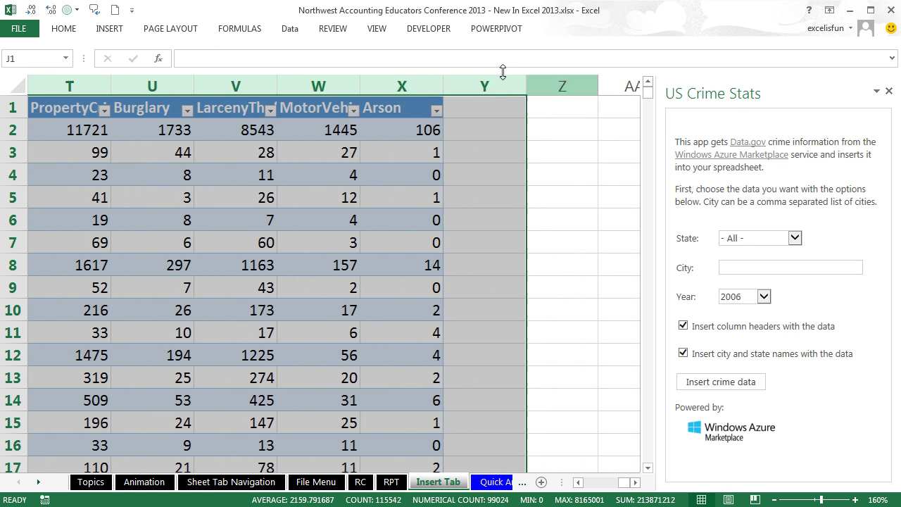
right_click(484, 86)
click(513, 202)
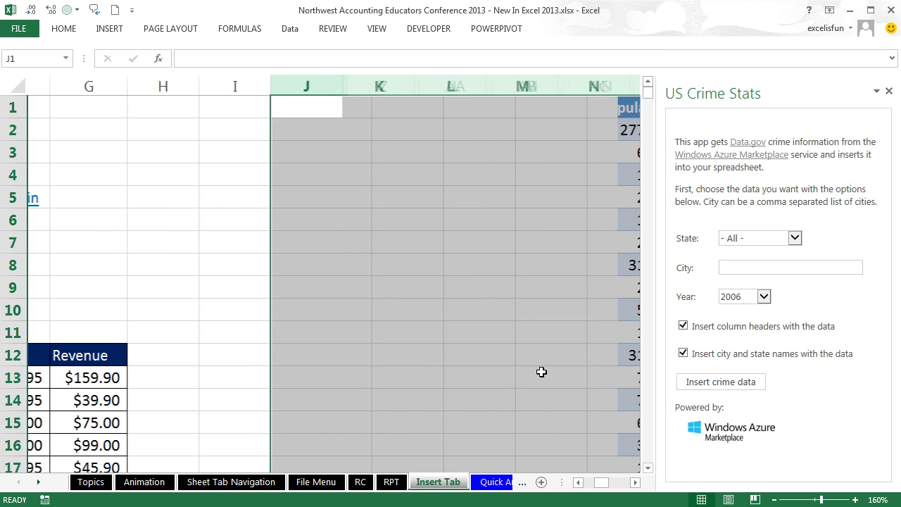
key(ctrl+Home)
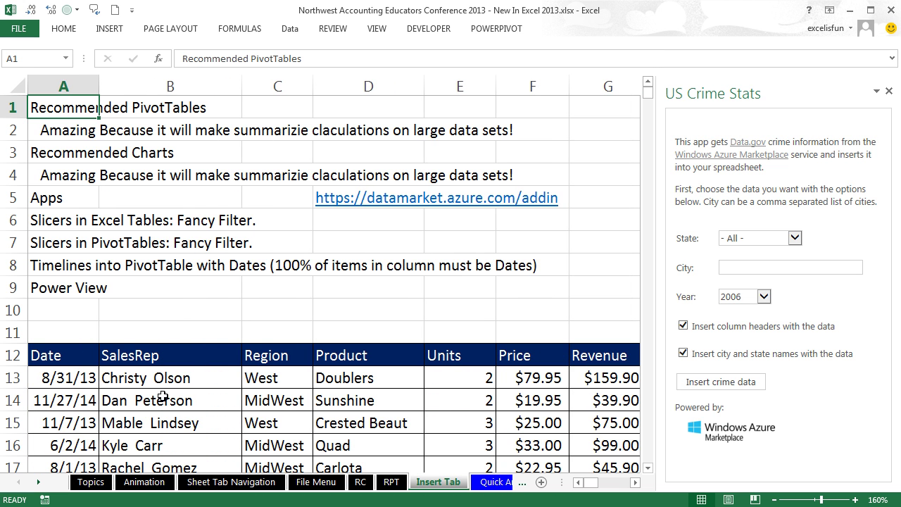
Step: Close the US Crime Stats pane and select the Date-to-Revenue header row
click(134, 378)
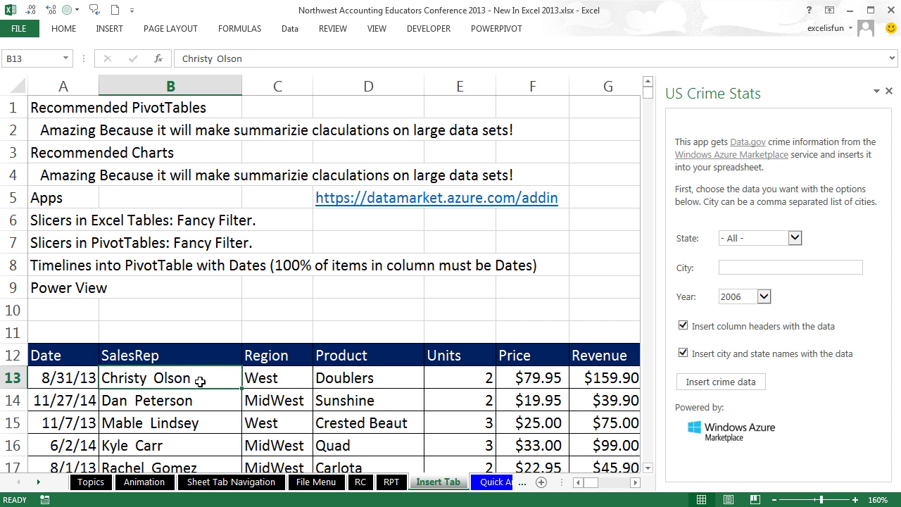
scroll(309, 362, down, 1)
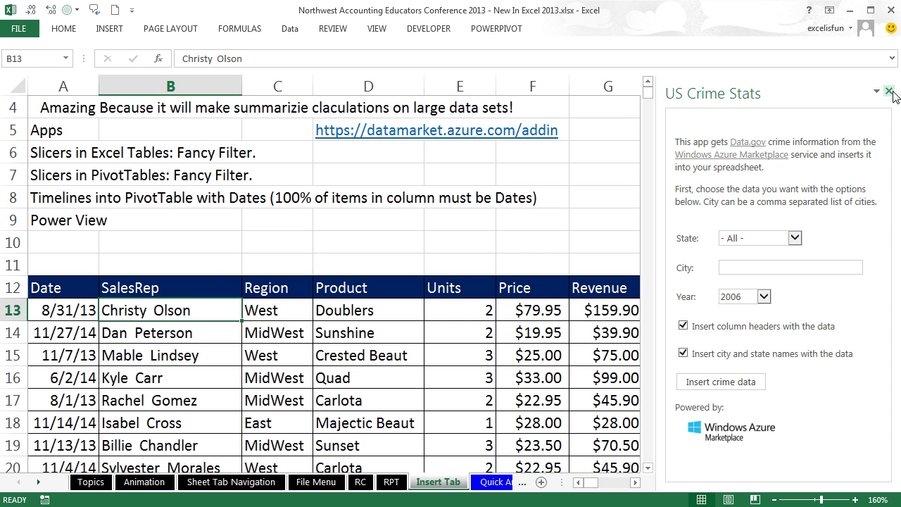
click(888, 92)
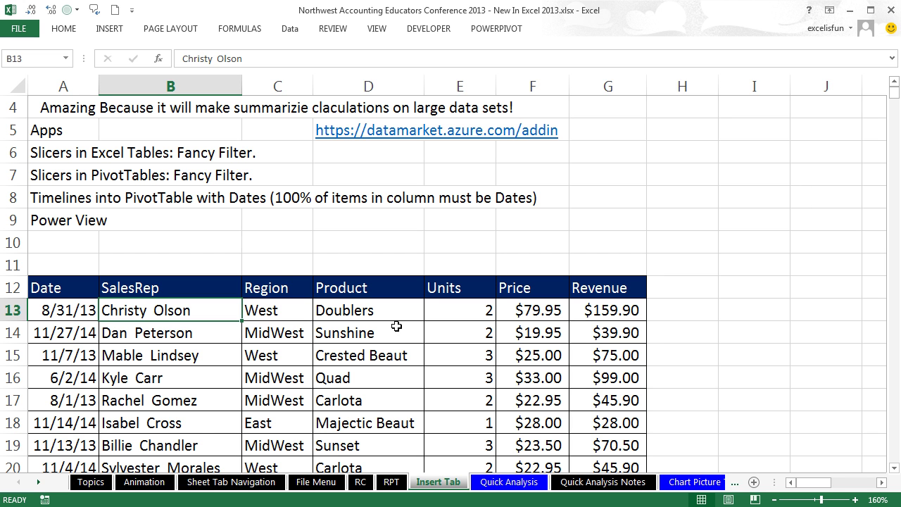
ctrl+scroll(397, 326, down, 1)
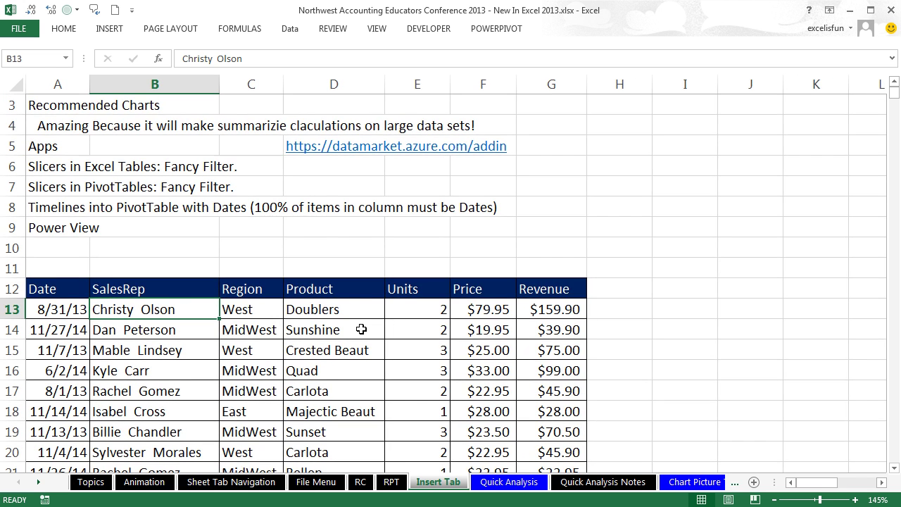
scroll(153, 318, down, 1)
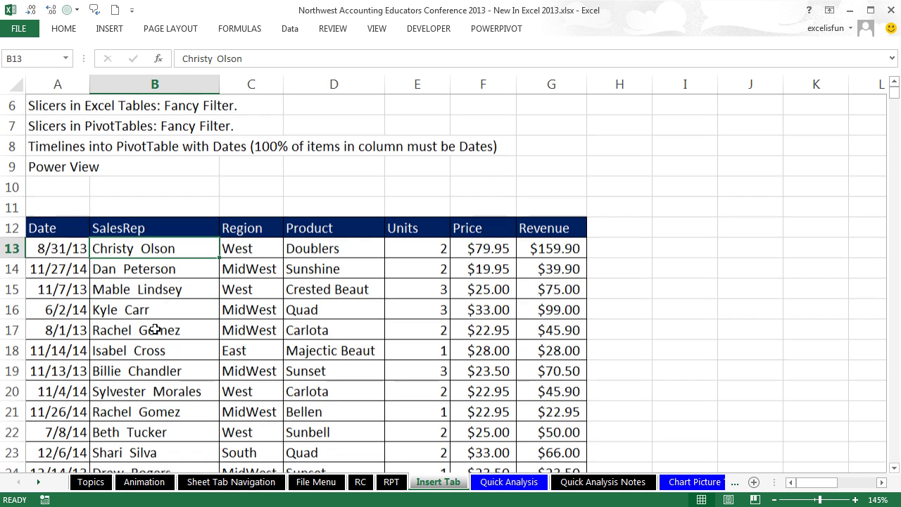
drag(53, 231, 570, 230)
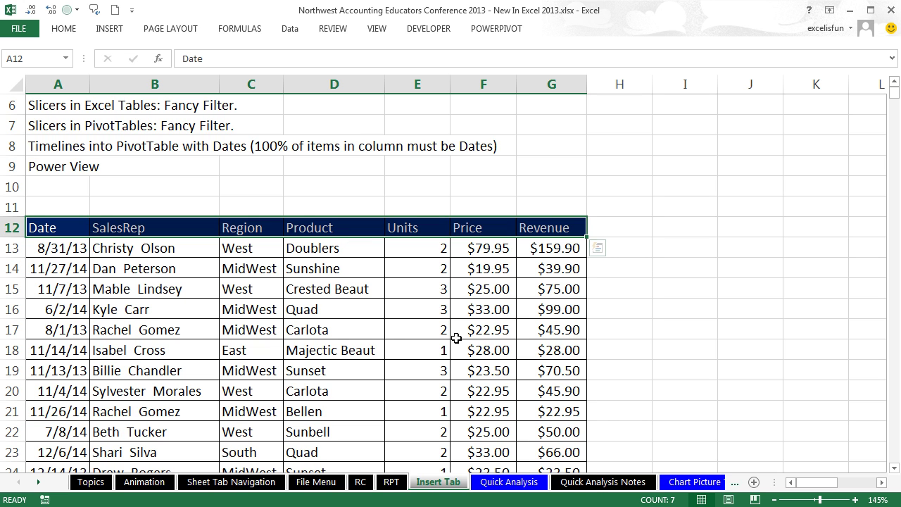
Step: Select cell D16 in the sales data and glance at the INSERT tab's Table command
click(356, 307)
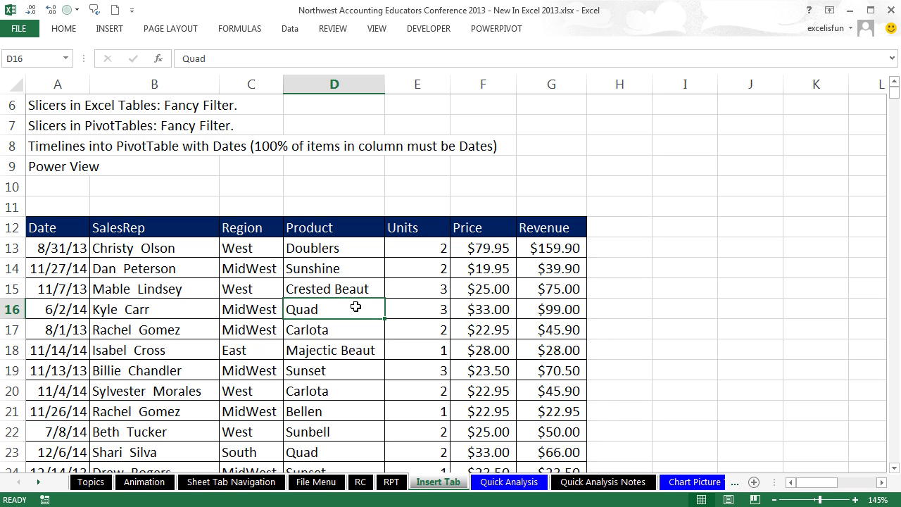
click(113, 28)
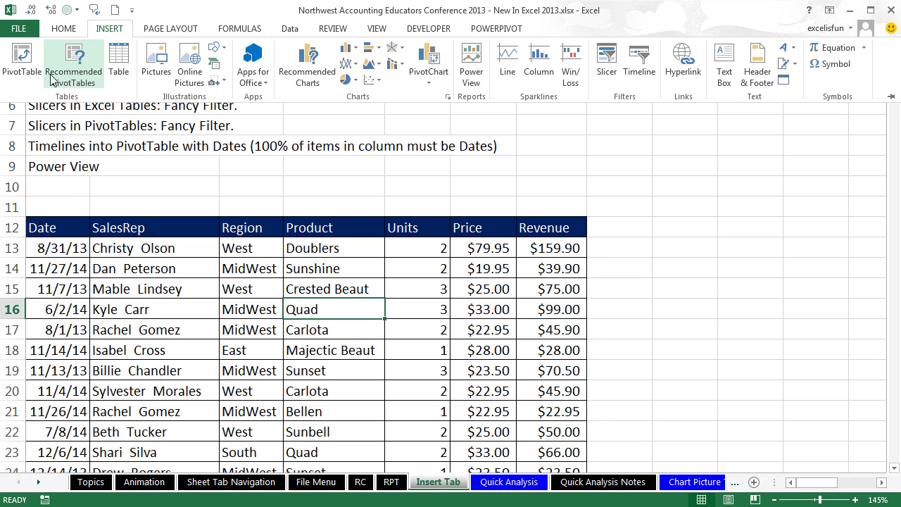
click(129, 101)
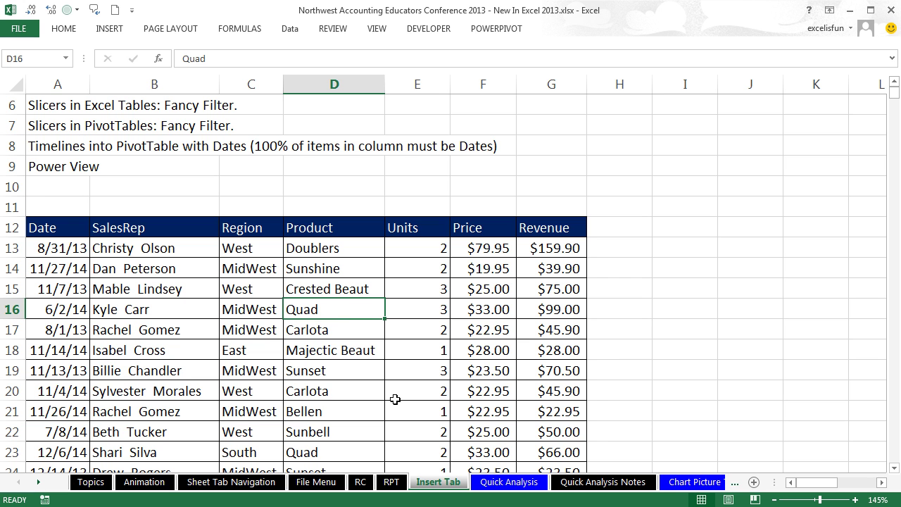
Step: Convert the sales data into a table with headers using Ctrl+T
key(ctrl+t)
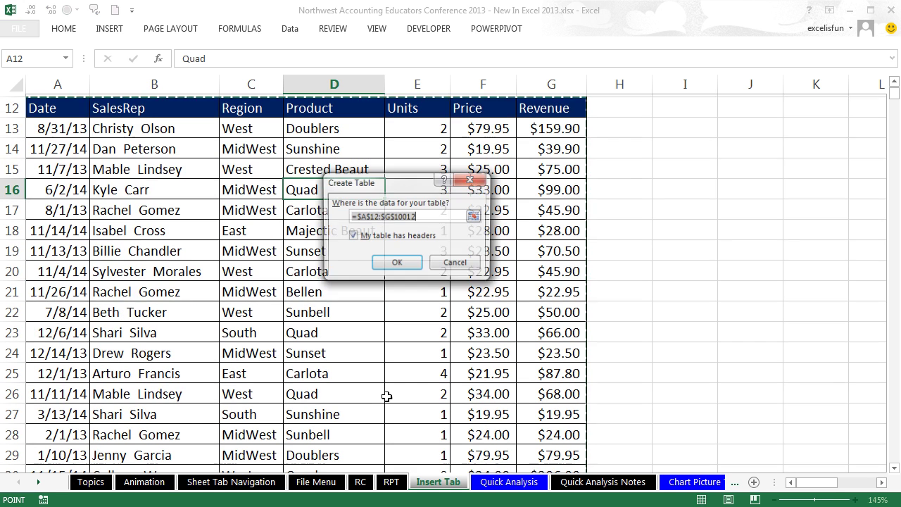
click(397, 264)
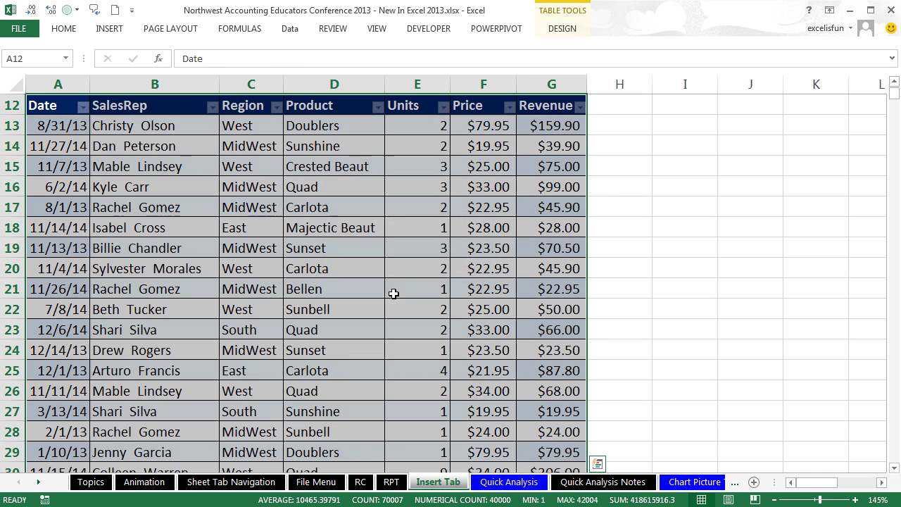
scroll(371, 364, up, 1)
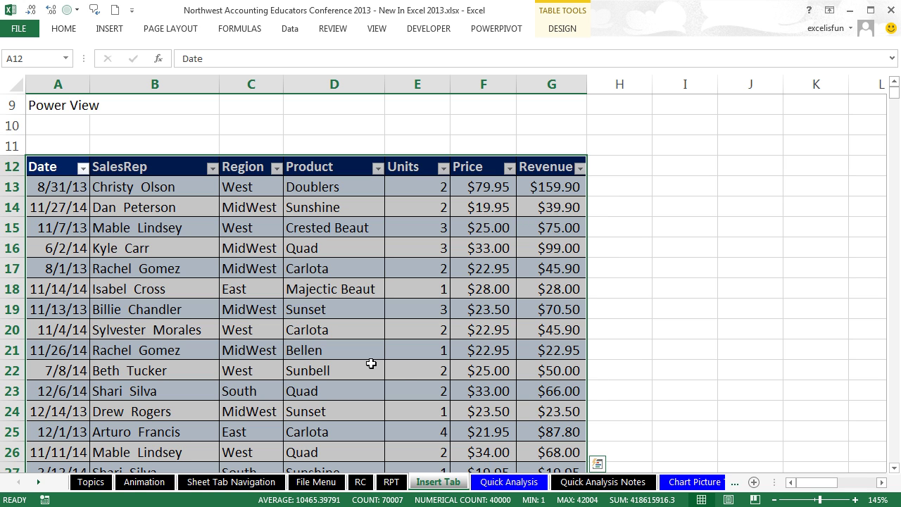
Step: Inspect the Date and Product filter dropdowns, including Text Filters, then close them
click(83, 167)
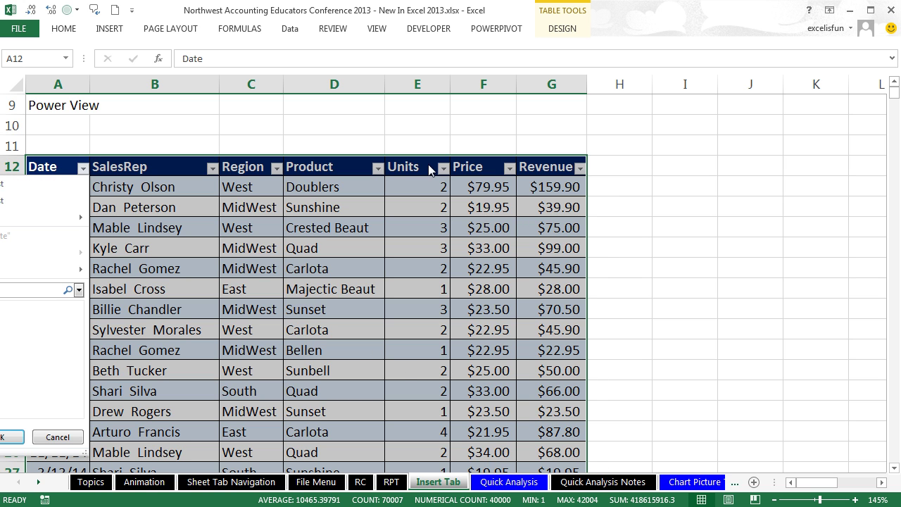
click(378, 168)
click(378, 168)
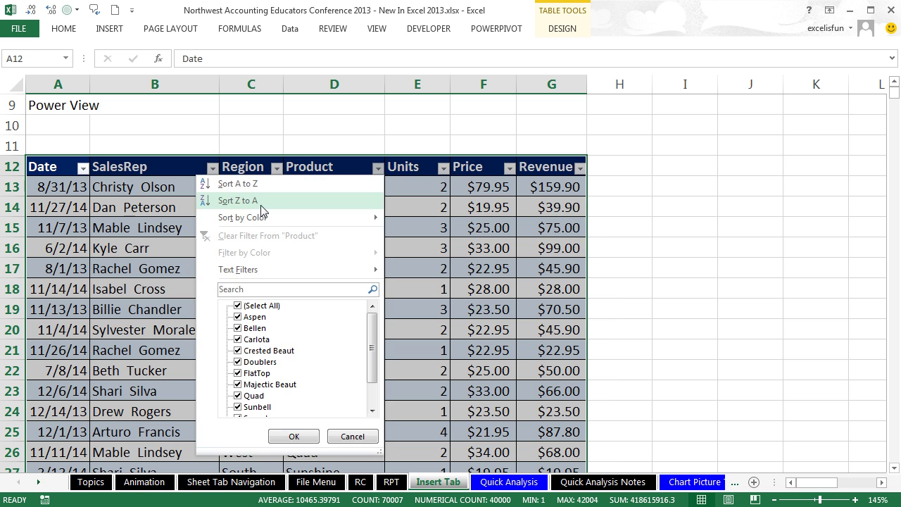
mouse_move(296, 278)
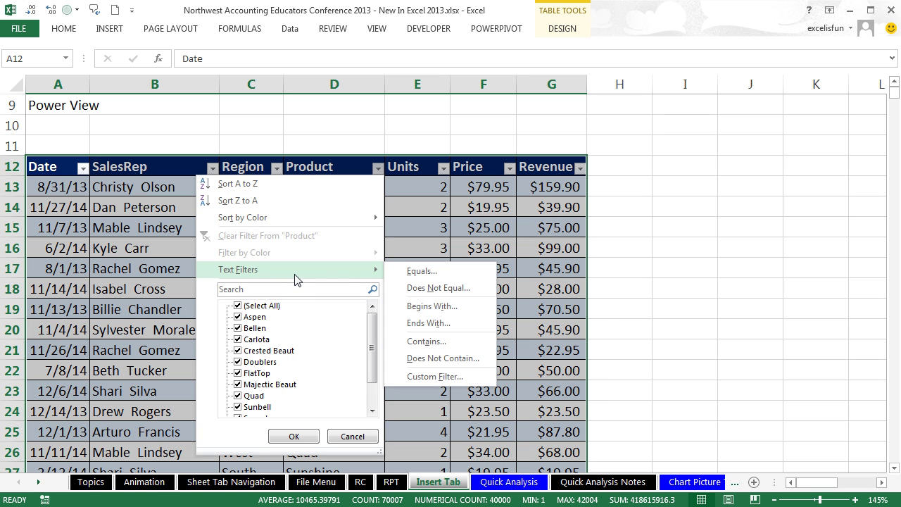
key(Escape)
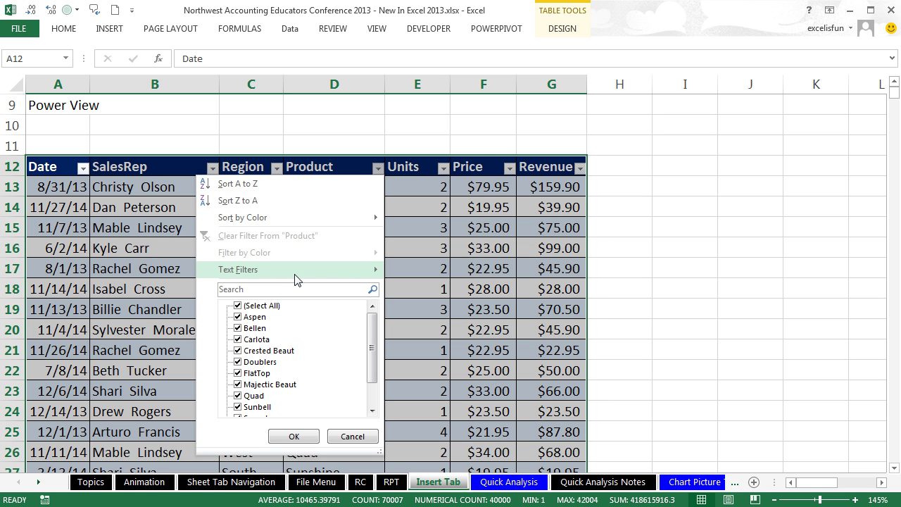
key(Escape)
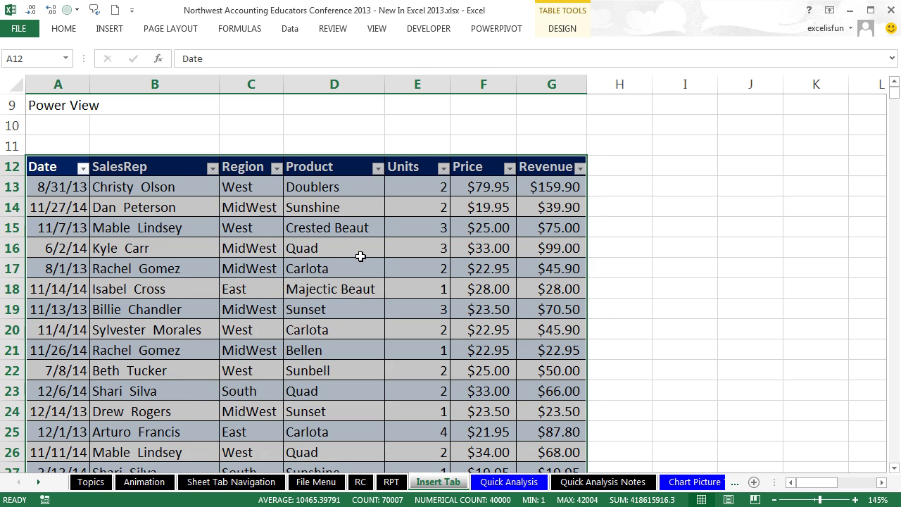
click(355, 253)
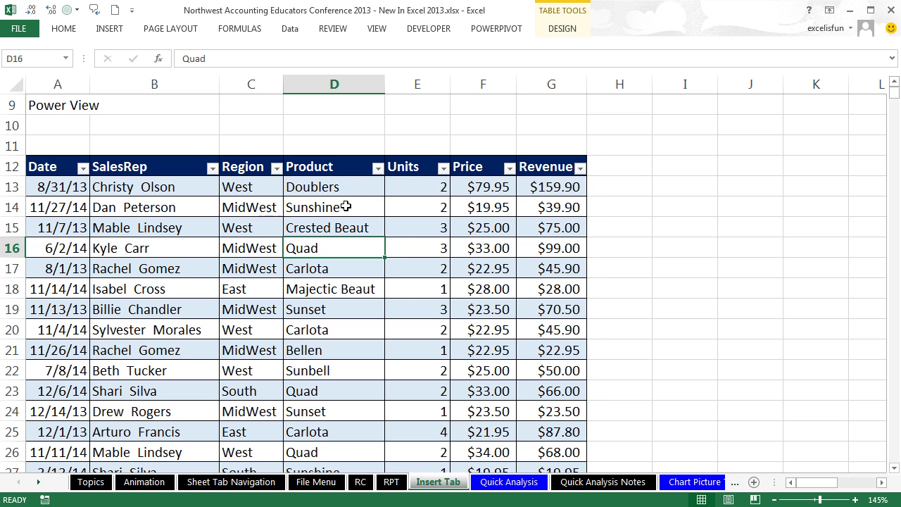
Step: Jump to the table's last row and back, then open and dismiss the Region filter unchanged
key(ctrl+Down)
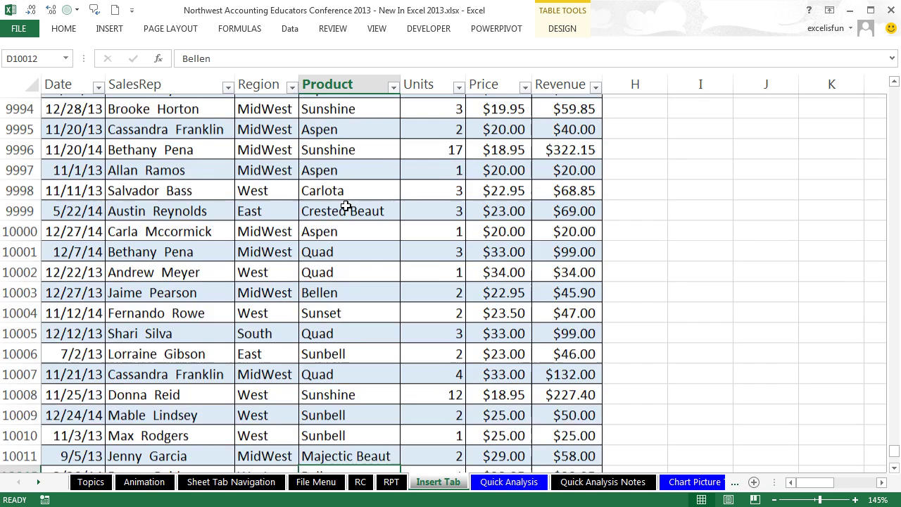
scroll(362, 332, down, 2)
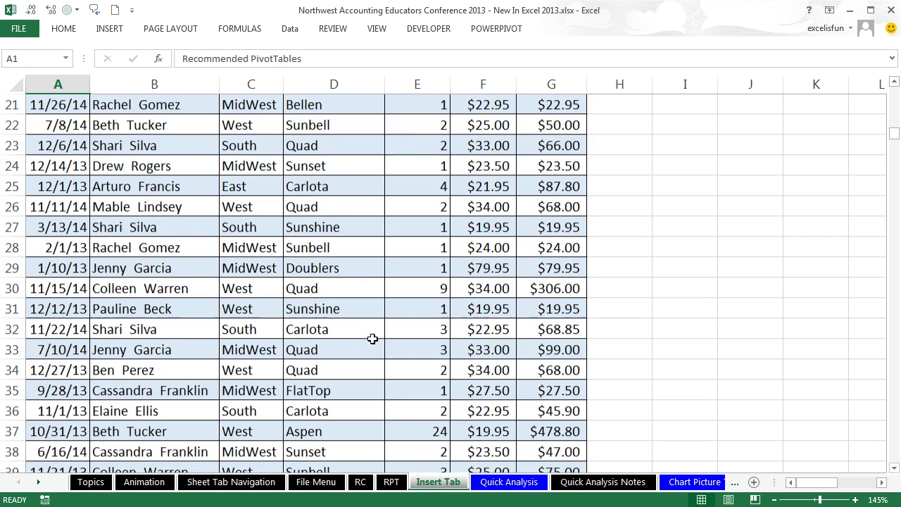
scroll(372, 339, up, 7)
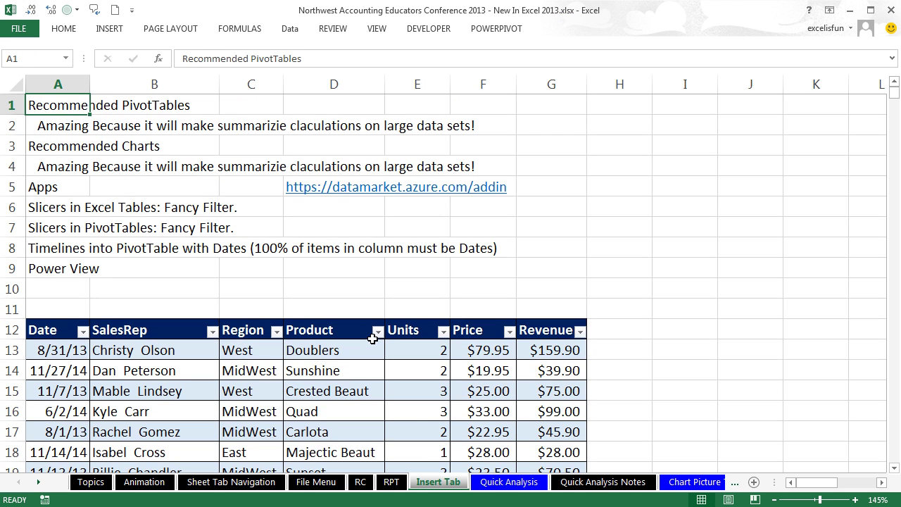
click(327, 371)
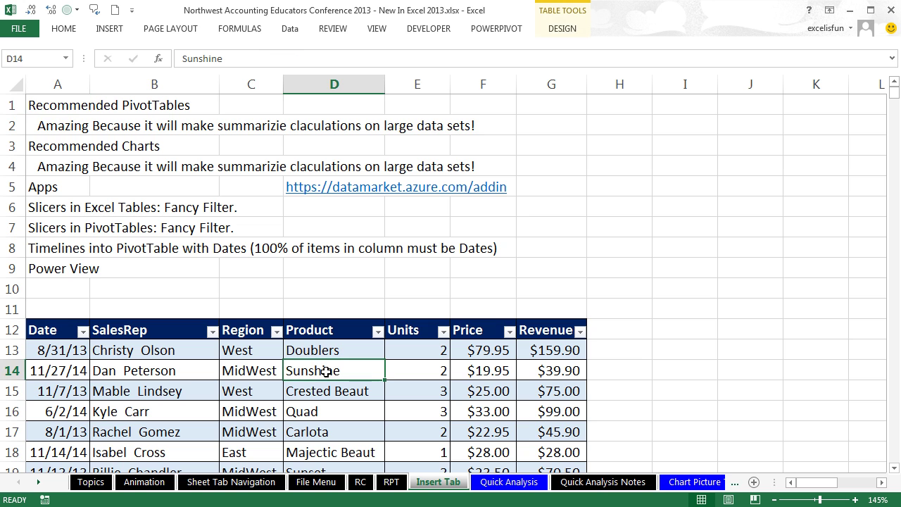
click(276, 331)
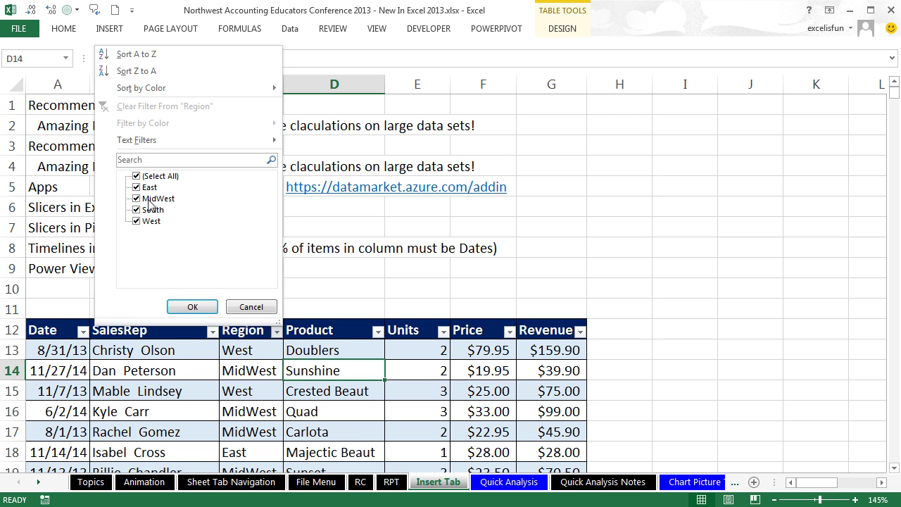
key(Escape)
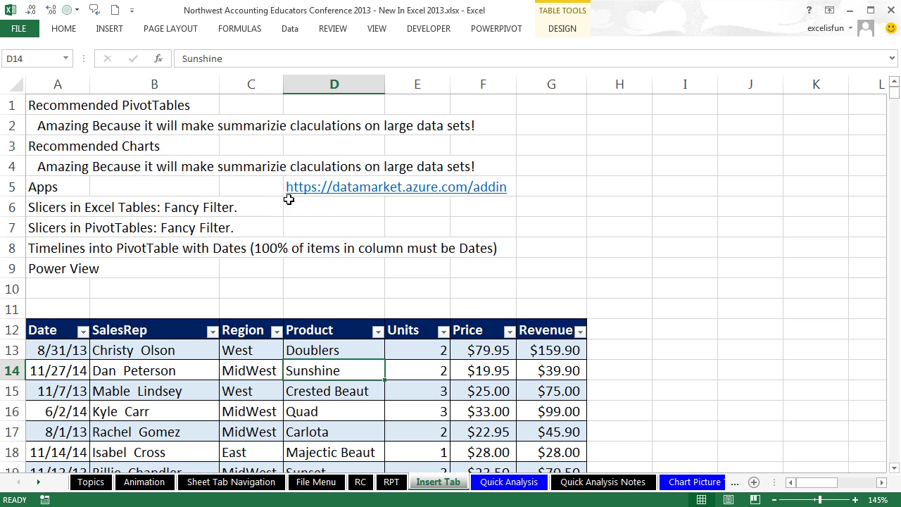
scroll(287, 197, down, 1)
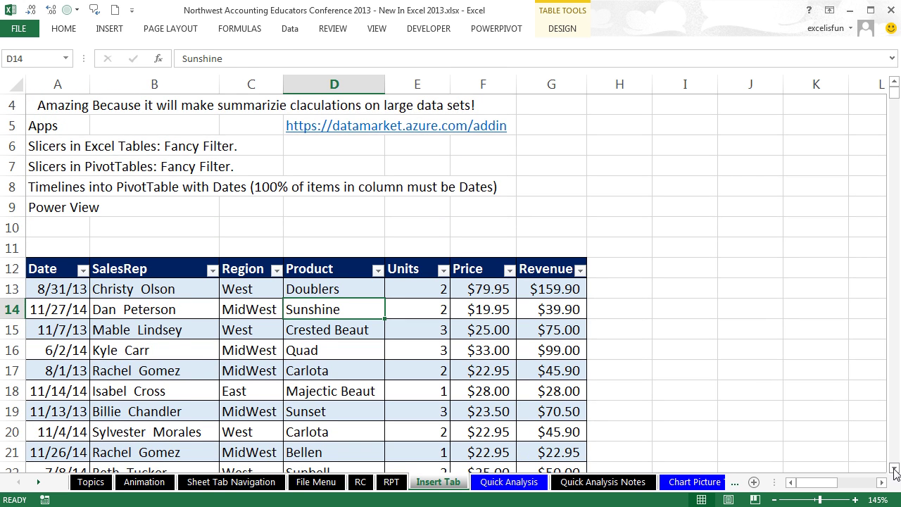
scroll(531, 263, down, 1)
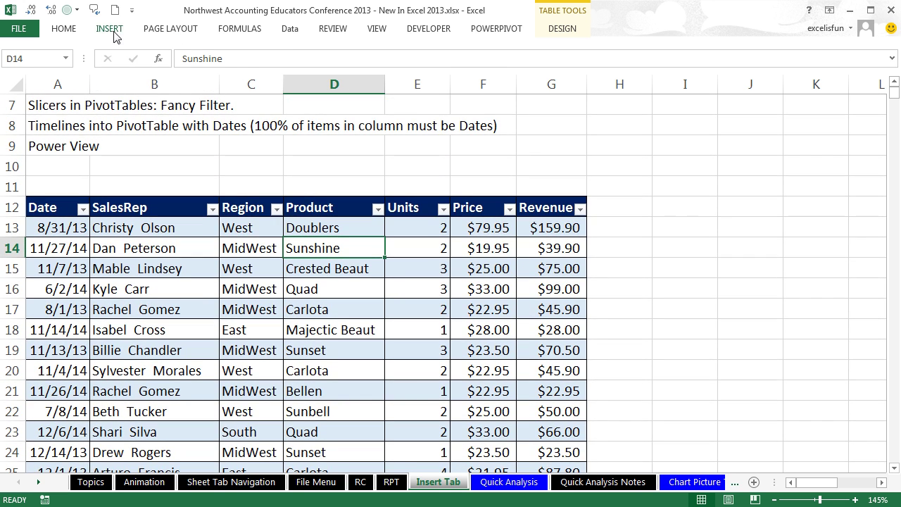
Step: Insert Region and SalesRep slicers for the sales table, moving Region to the right of SalesRep
click(109, 33)
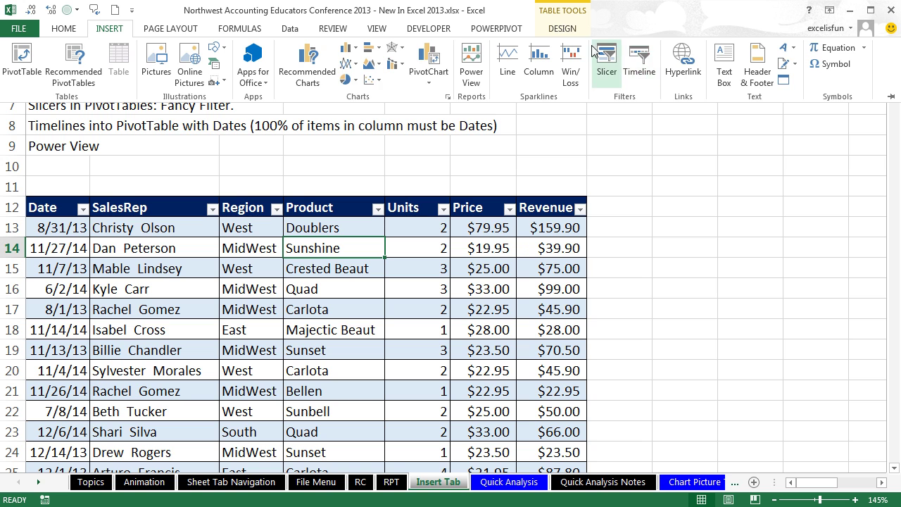
click(563, 28)
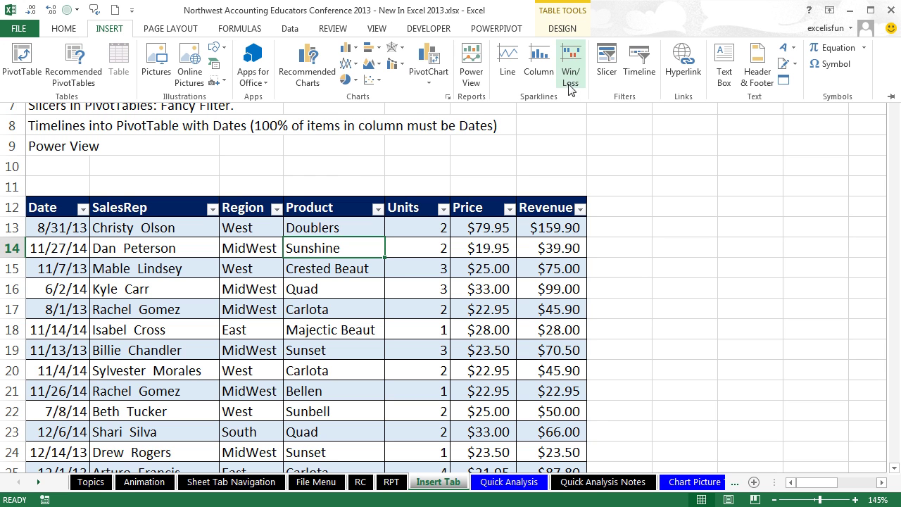
click(606, 70)
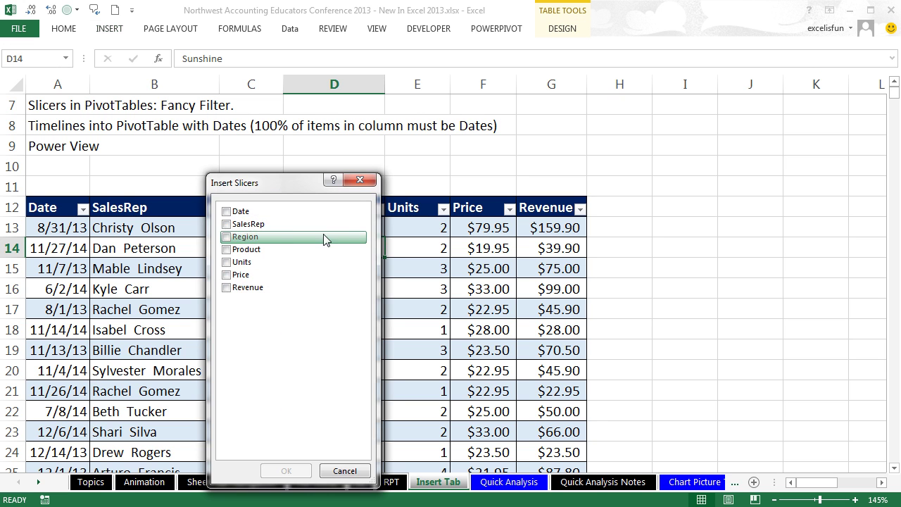
click(226, 237)
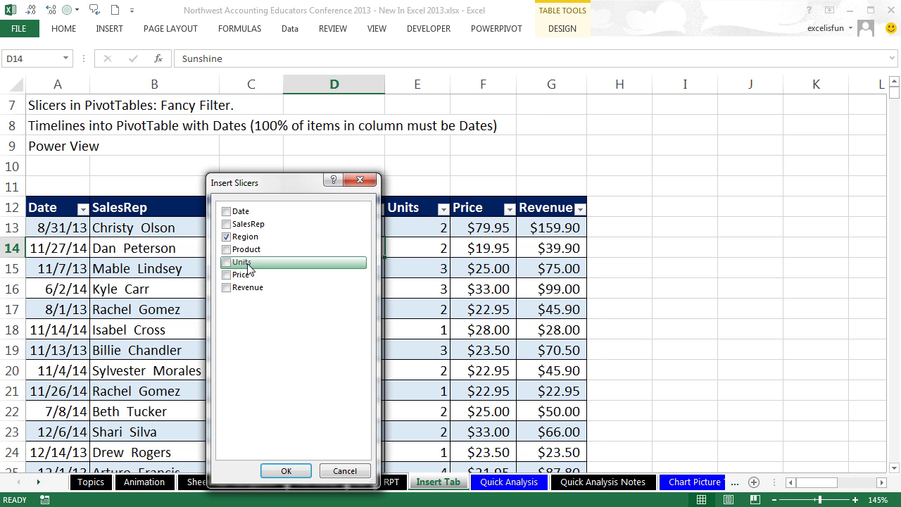
click(229, 227)
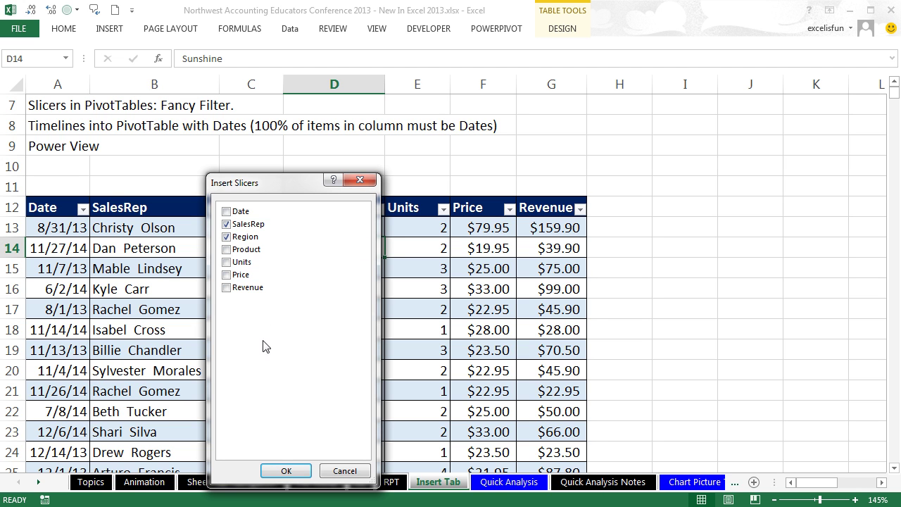
click(275, 473)
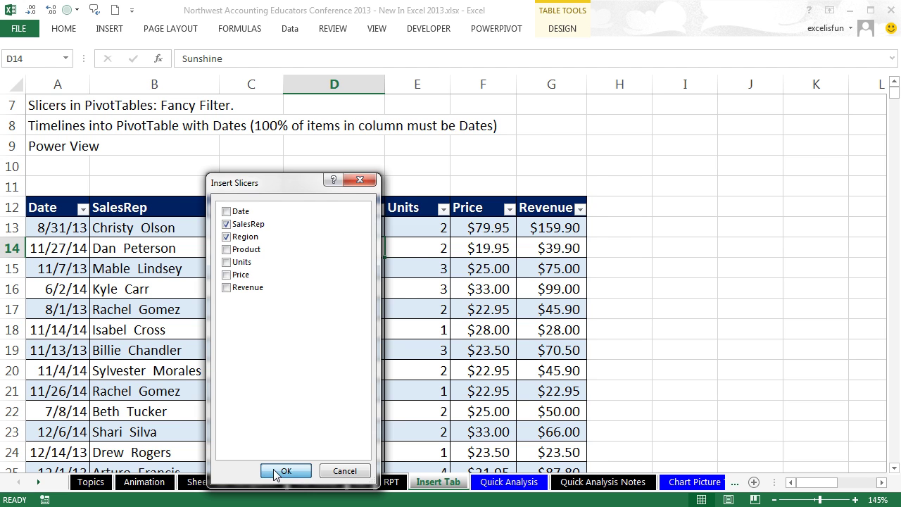
drag(511, 181, 697, 110)
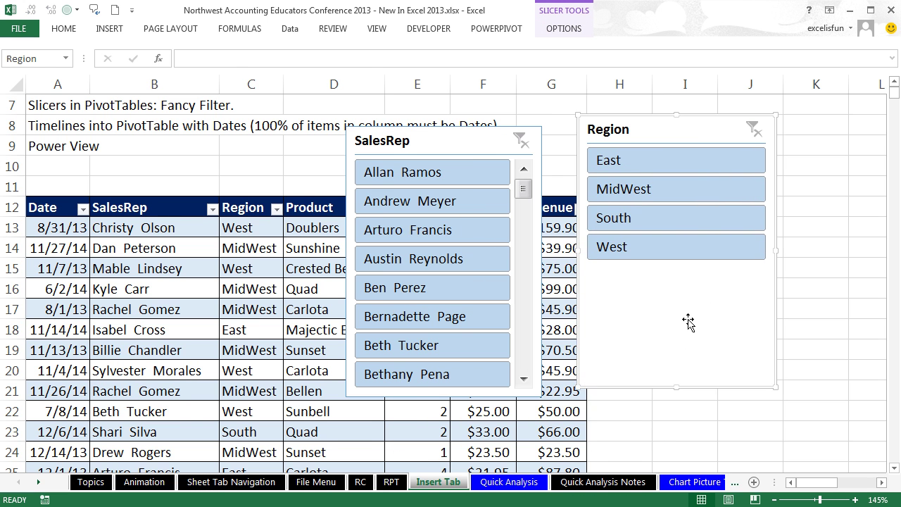
Step: Select the Region slicer and make it shorter
click(211, 226)
scroll(215, 231, down, 2)
scroll(218, 234, down, 1)
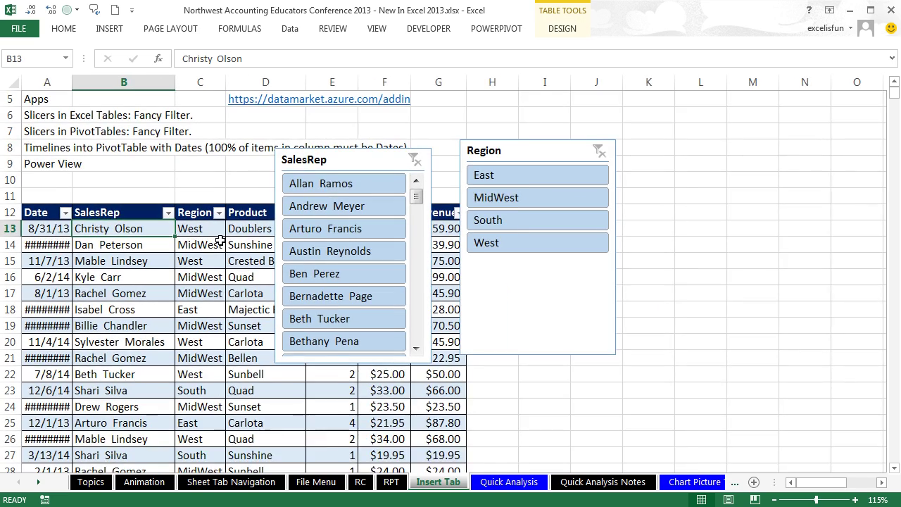
click(473, 345)
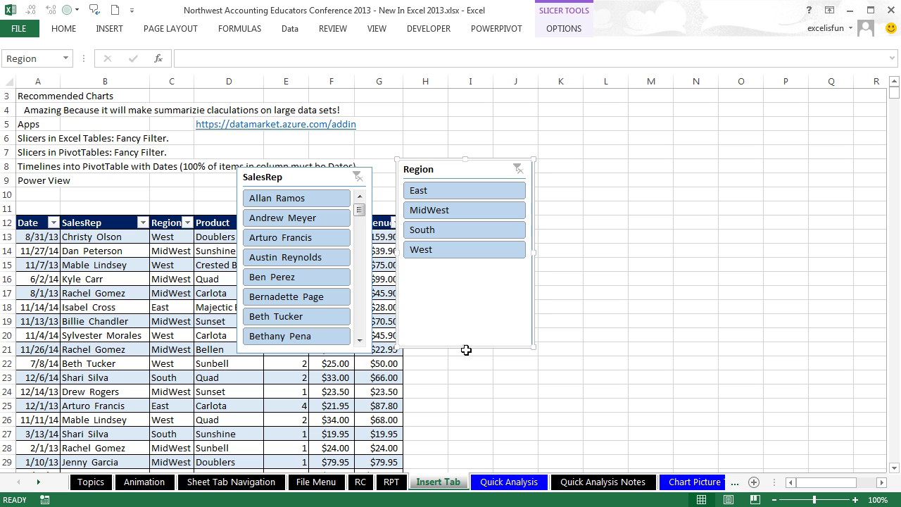
drag(466, 342, 472, 266)
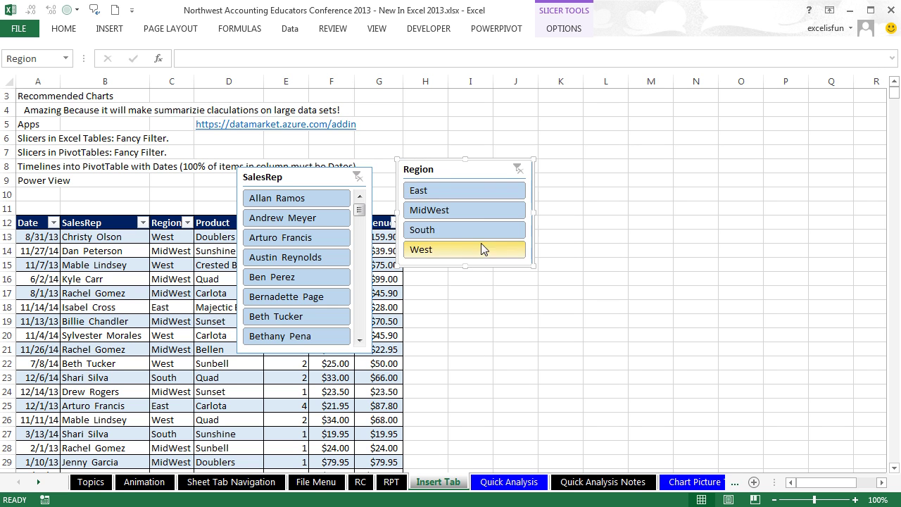
Step: Set the Region slicer's buttons to 4 columns
click(564, 28)
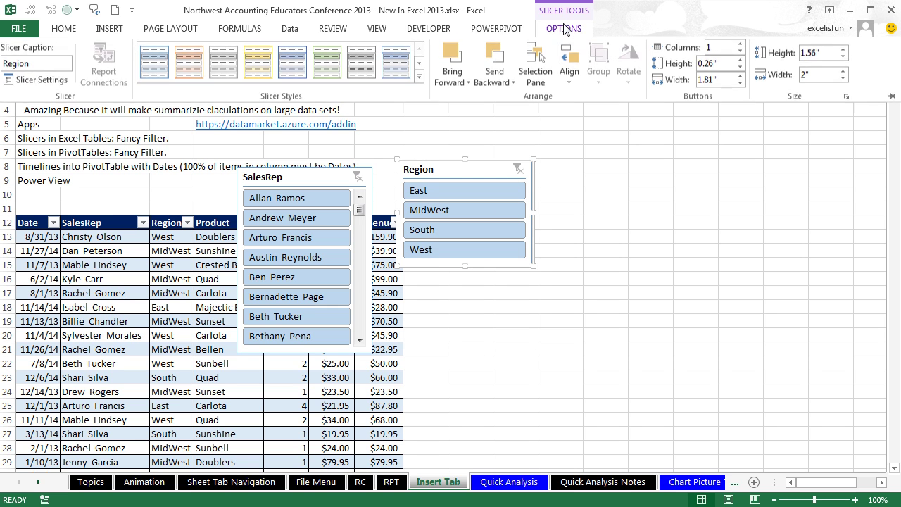
click(740, 45)
click(740, 46)
click(739, 45)
click(739, 45)
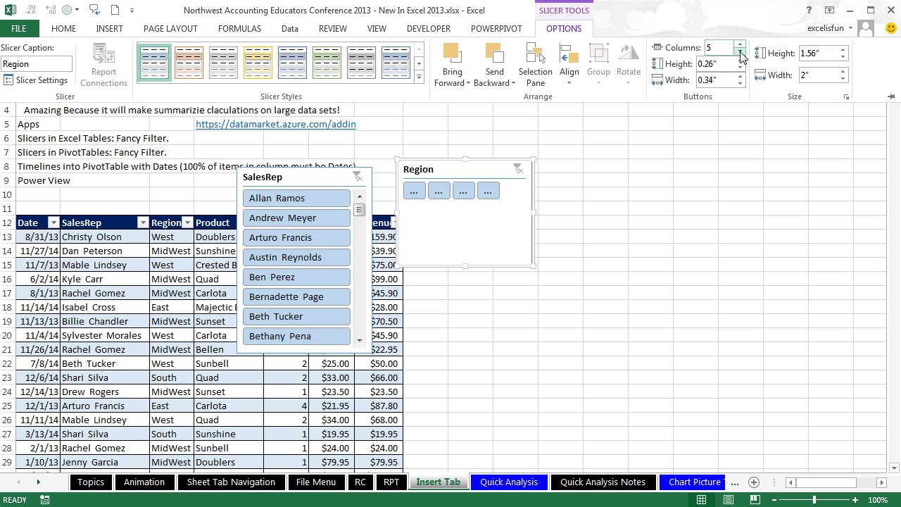
click(740, 52)
Step: Widen the Region slicer, shrink it to one row, and move it up-right of the table
drag(534, 211, 608, 207)
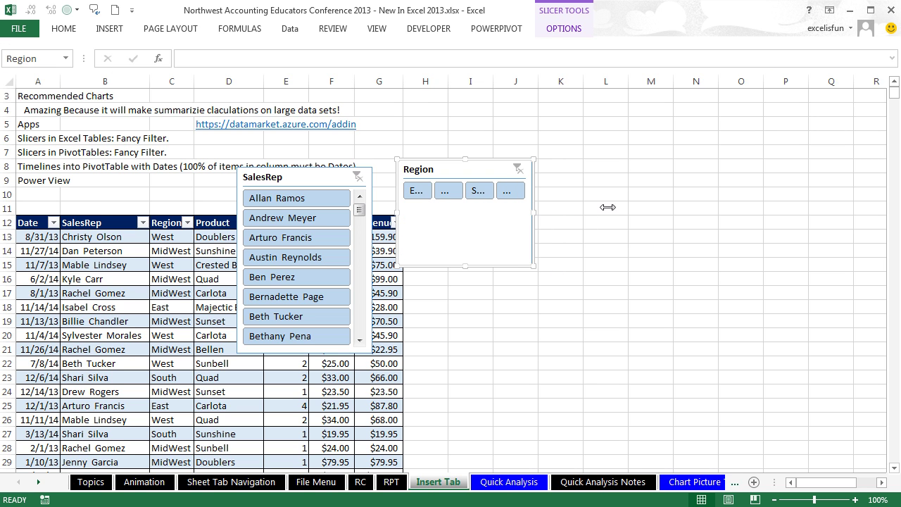
drag(537, 211, 647, 211)
drag(521, 268, 525, 202)
drag(500, 161, 563, 119)
click(562, 36)
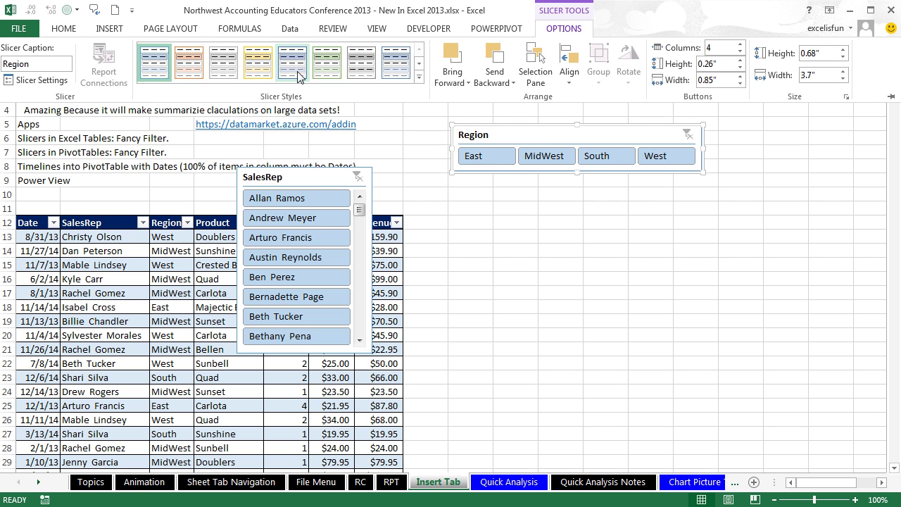
Step: Apply Slicer Style Dark 2 to Region, then move and enlarge the SalesRep slicer below it
click(419, 78)
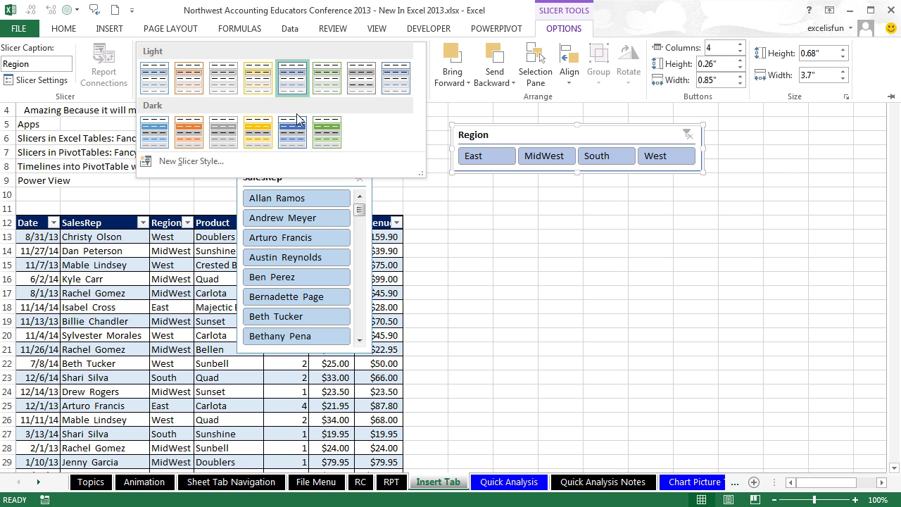
click(195, 138)
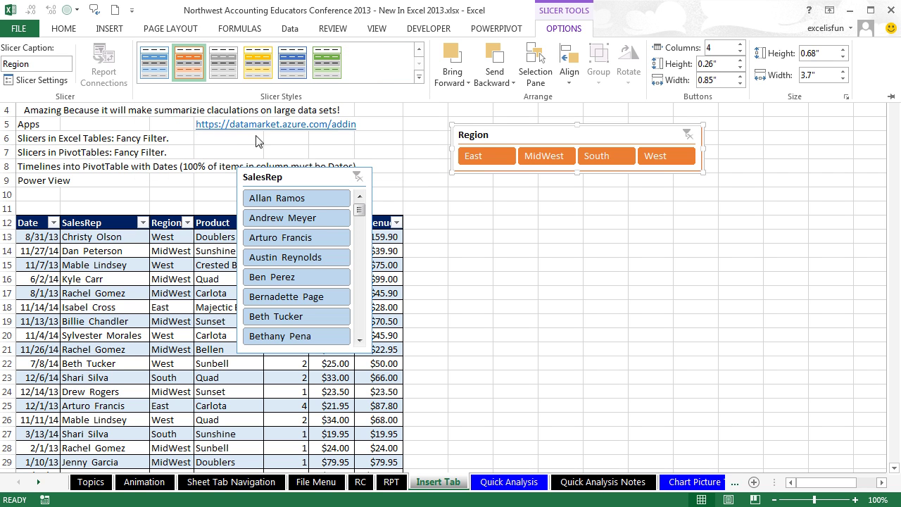
drag(298, 177, 481, 188)
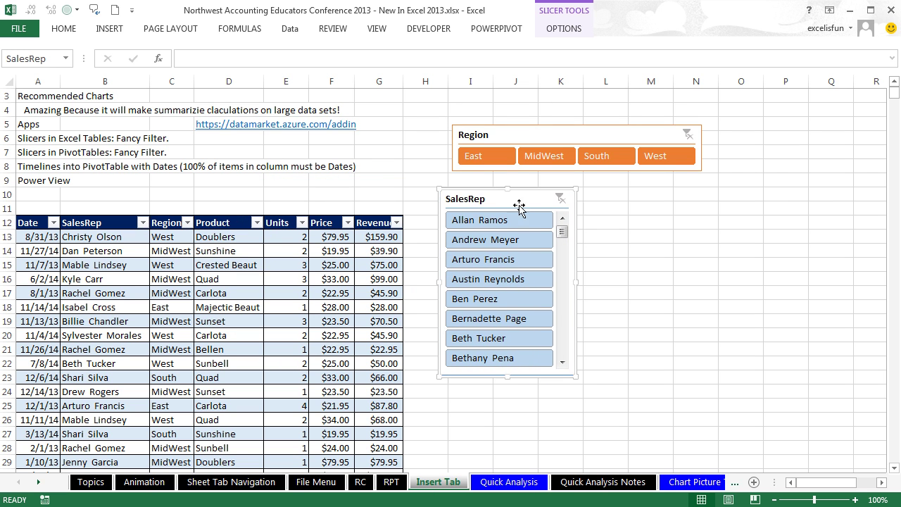
drag(576, 377, 850, 428)
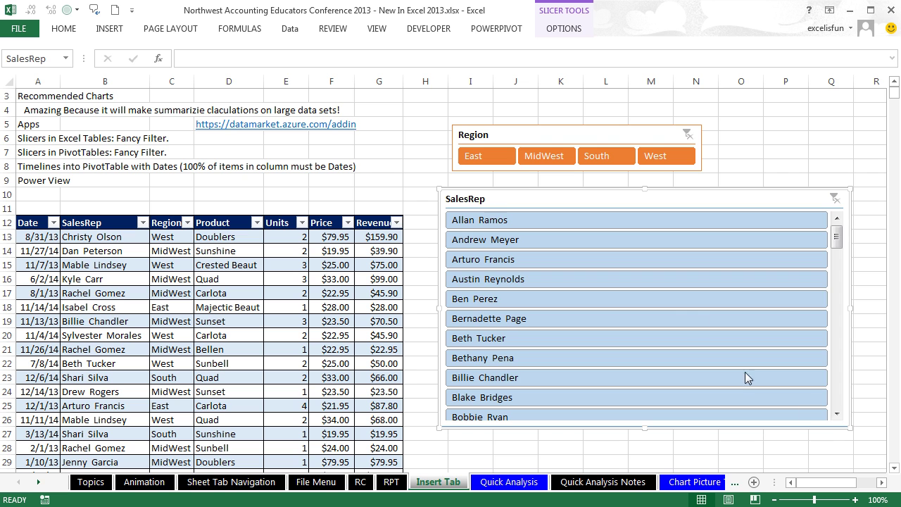
Step: Lay the SalesRep names out in 4 columns and stretch the slicer one row taller
click(561, 28)
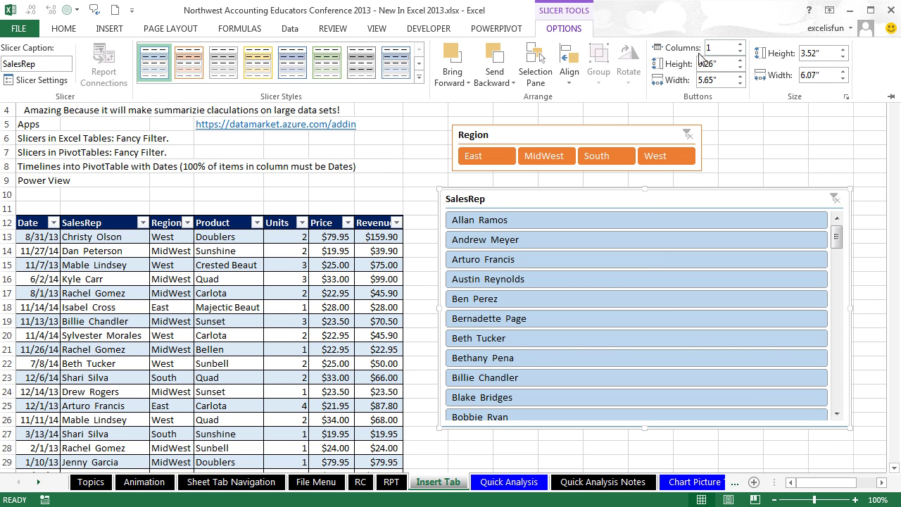
click(741, 45)
click(741, 45)
click(741, 45)
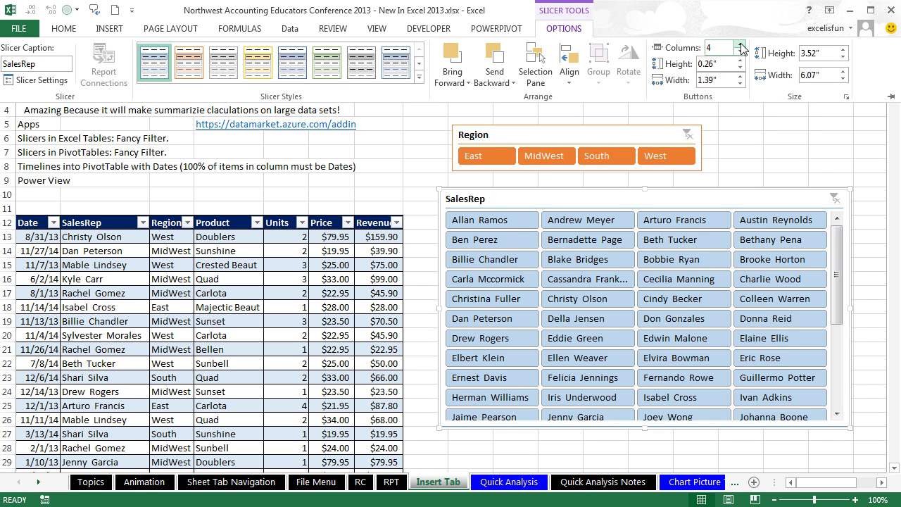
click(847, 429)
drag(848, 428, 855, 455)
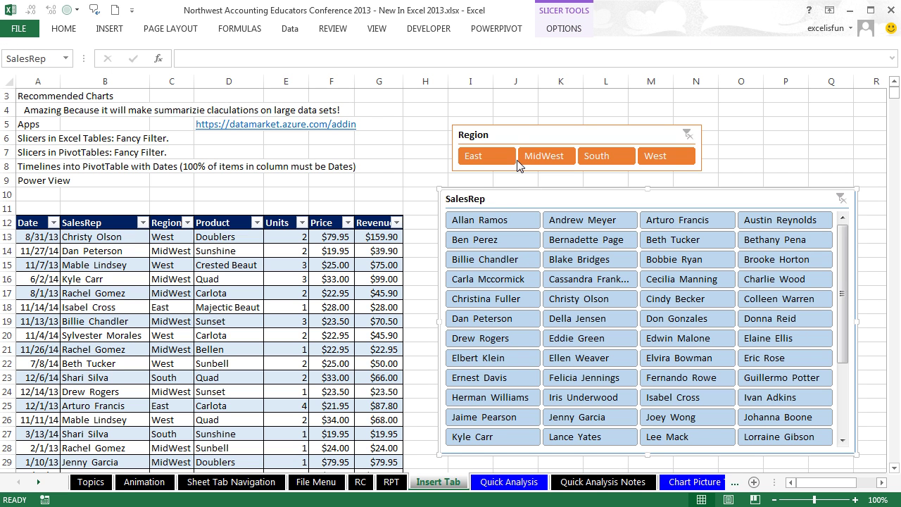
Step: Try the East, MidWest and South region filters, then clear the region filter
click(486, 157)
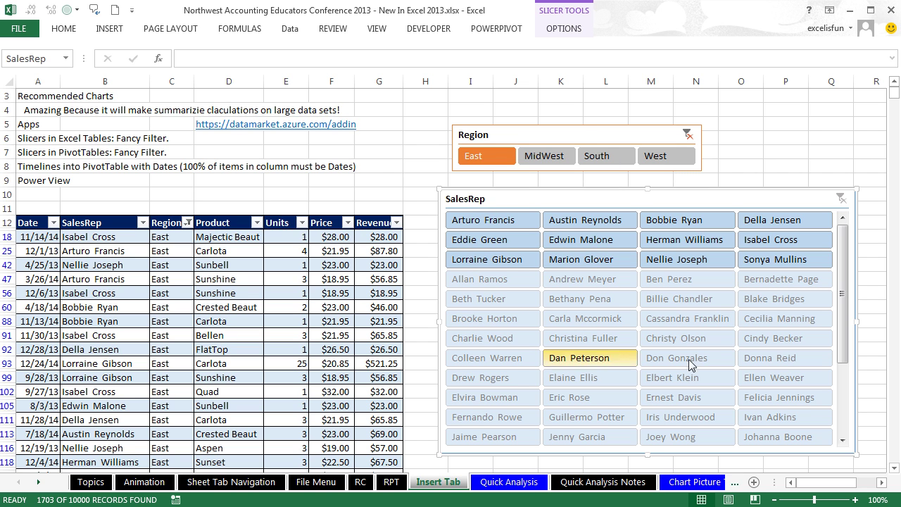
click(549, 156)
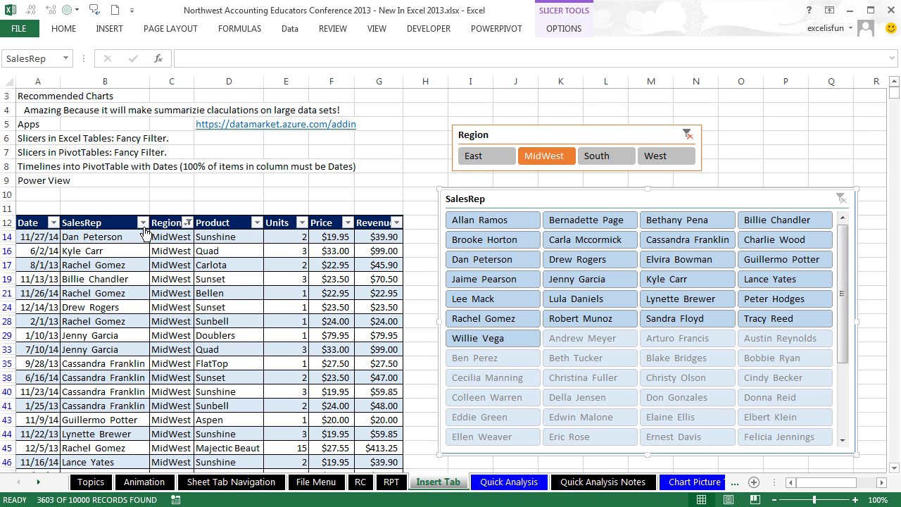
click(605, 158)
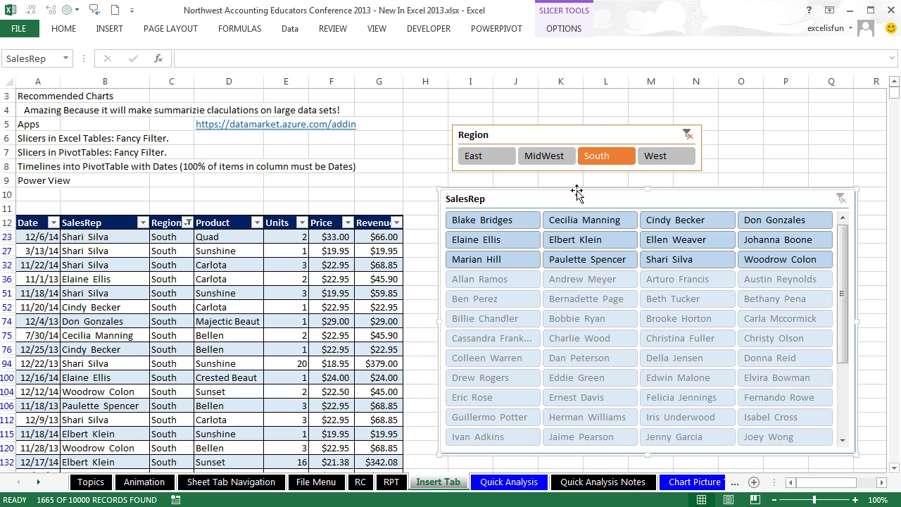
click(687, 135)
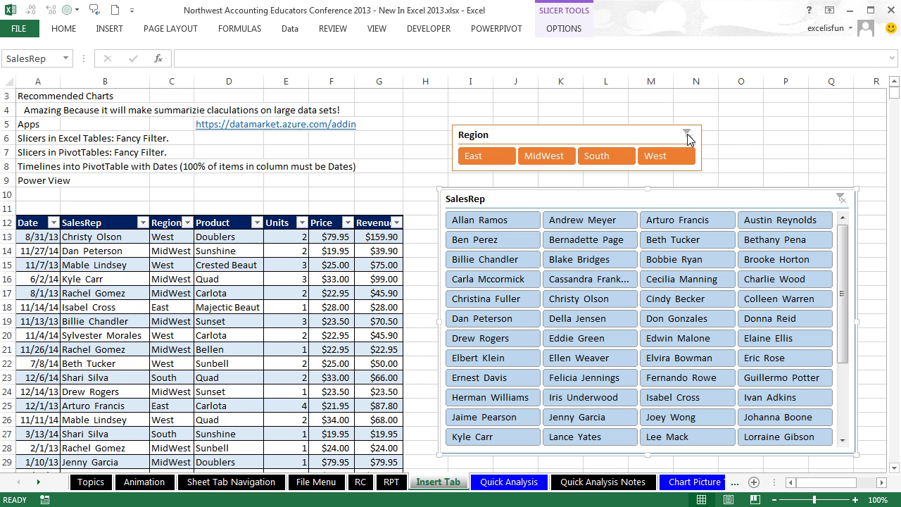
Step: Filter the table to four selected sales reps, leaving 395 of 10000 records
click(595, 260)
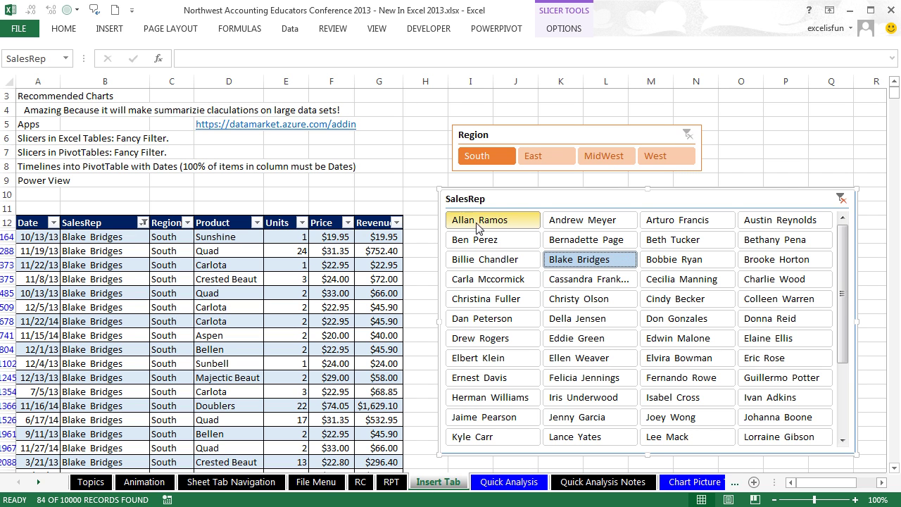
click(497, 223)
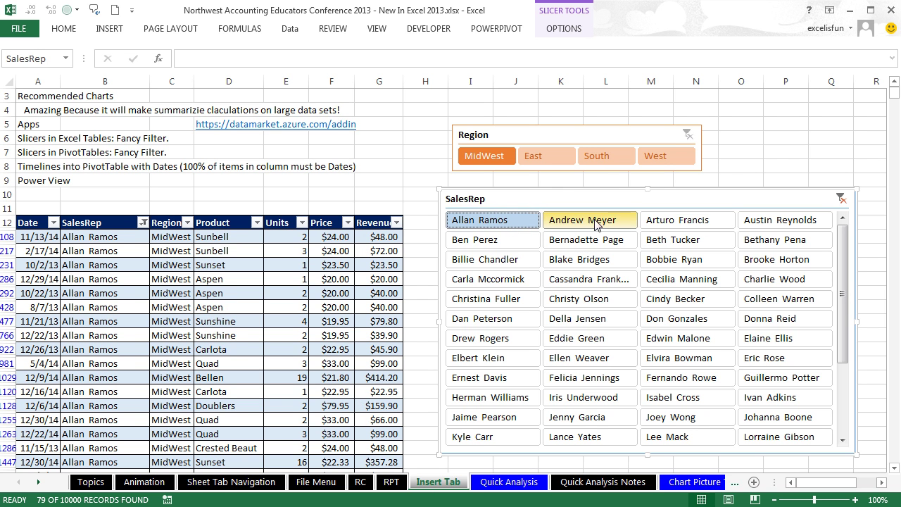
shift+click(783, 223)
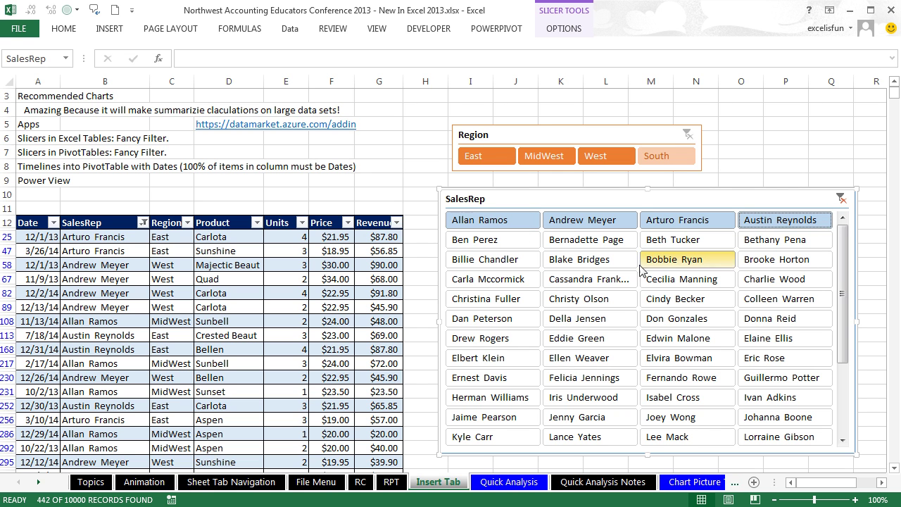
click(595, 263)
ctrl+click(603, 360)
ctrl+click(507, 417)
ctrl+click(765, 360)
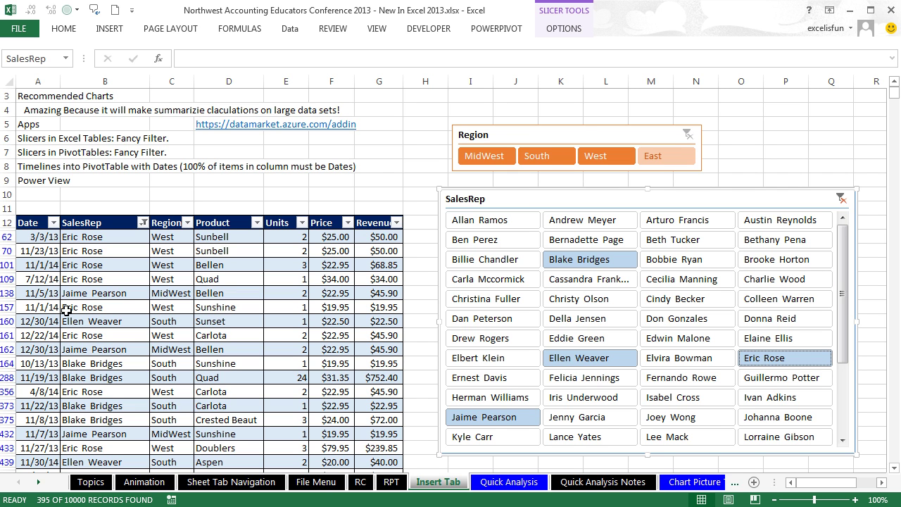
Step: Turn on 'Hide items with no data' in the SalesRep slicer's settings
right_click(776, 201)
right_click(508, 205)
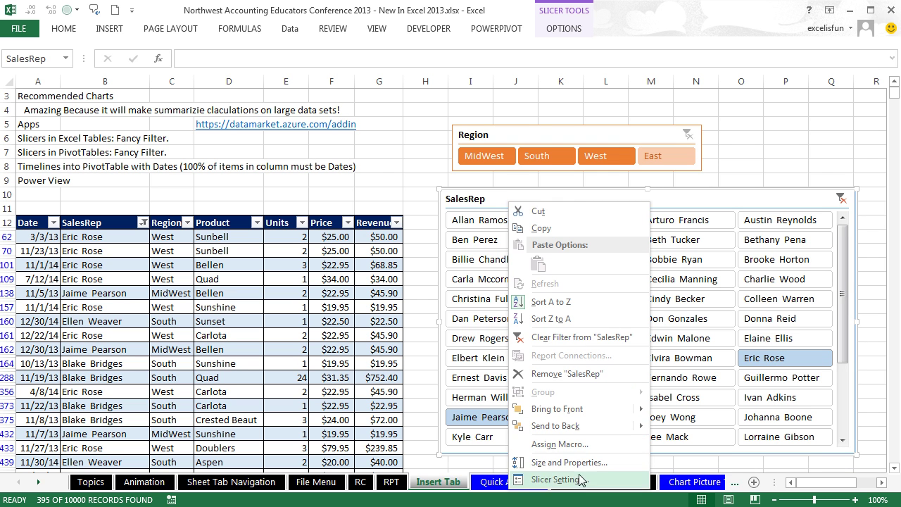
click(580, 479)
drag(623, 418, 664, 216)
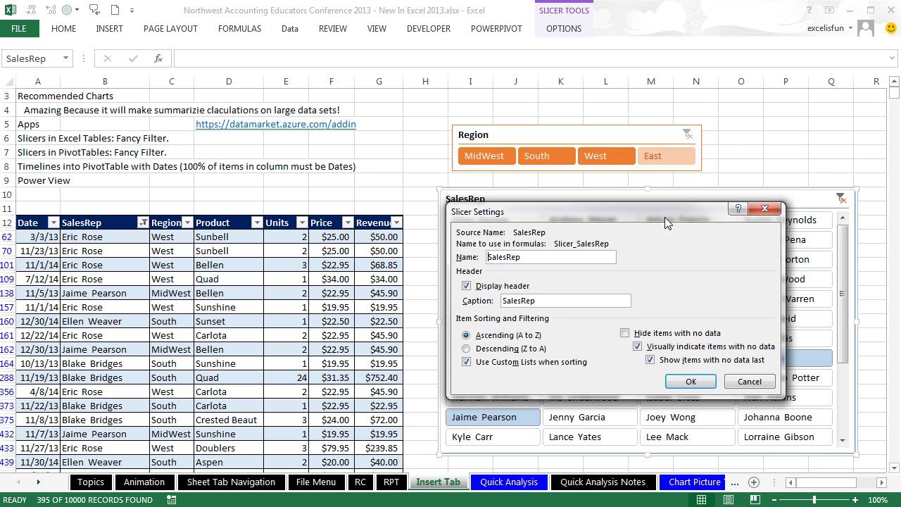
click(624, 335)
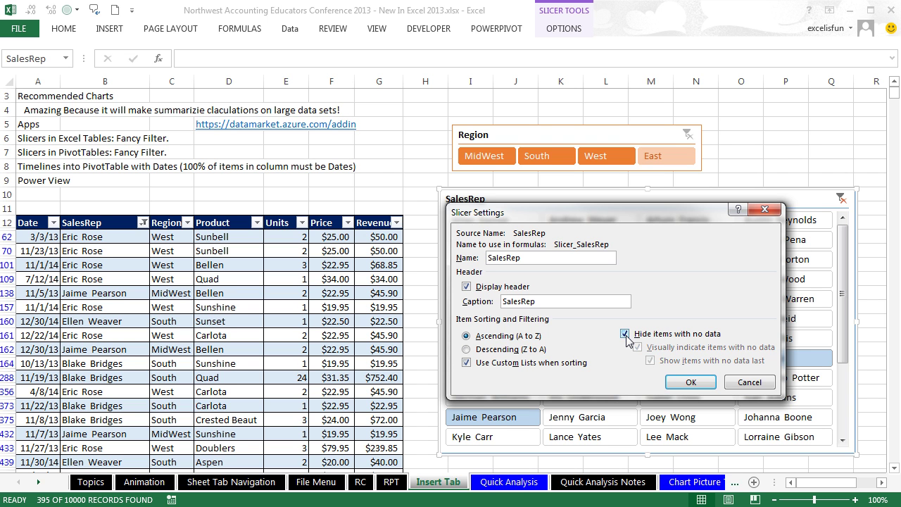
click(689, 382)
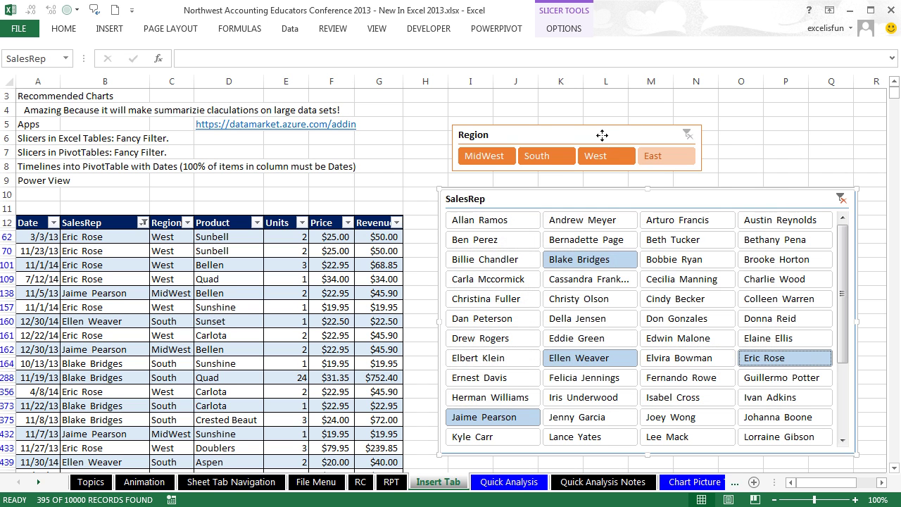
Step: Turn on 'Hide items with no data' in the Region slicer's settings
right_click(604, 141)
click(654, 413)
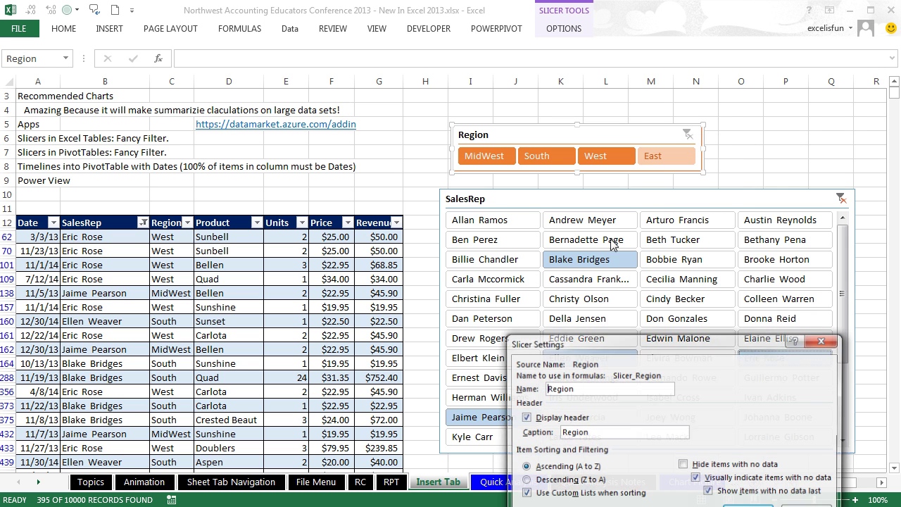
click(623, 249)
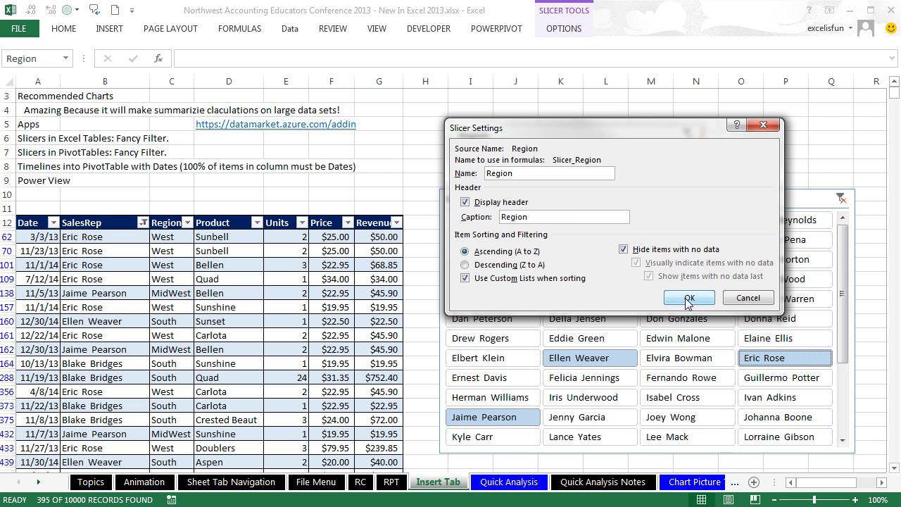
click(688, 297)
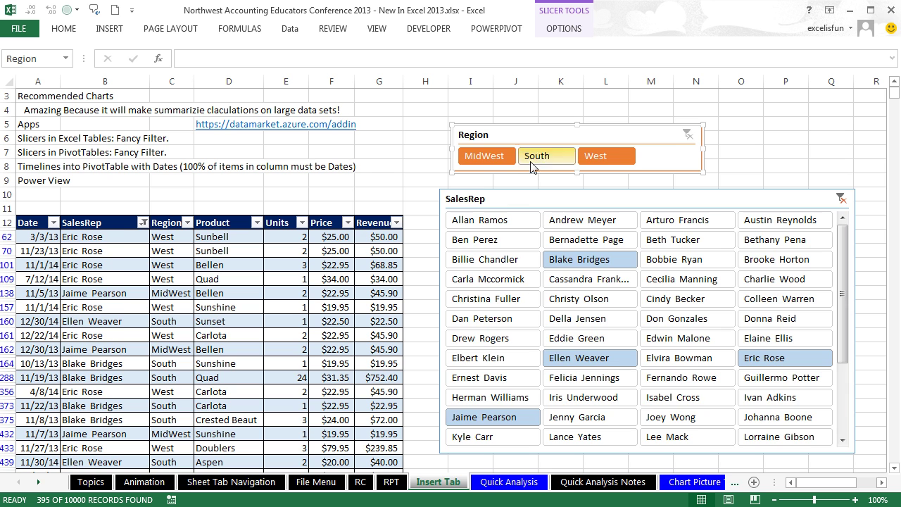
Step: Filter to MidWest, then South, and clear the SalesRep slicer's filter
click(498, 159)
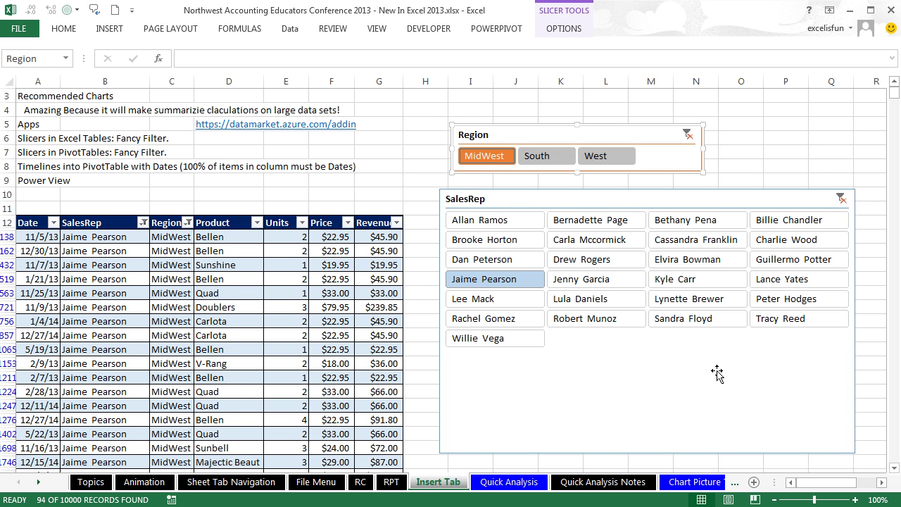
click(660, 452)
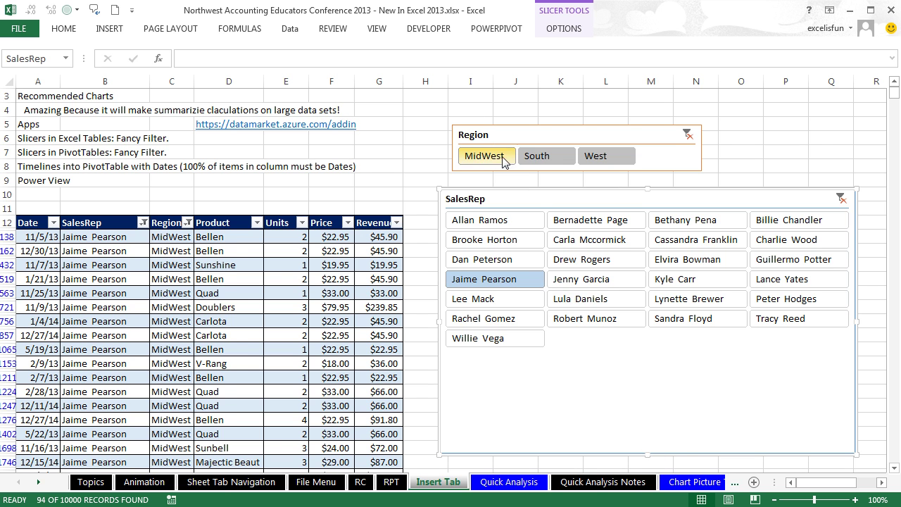
click(535, 158)
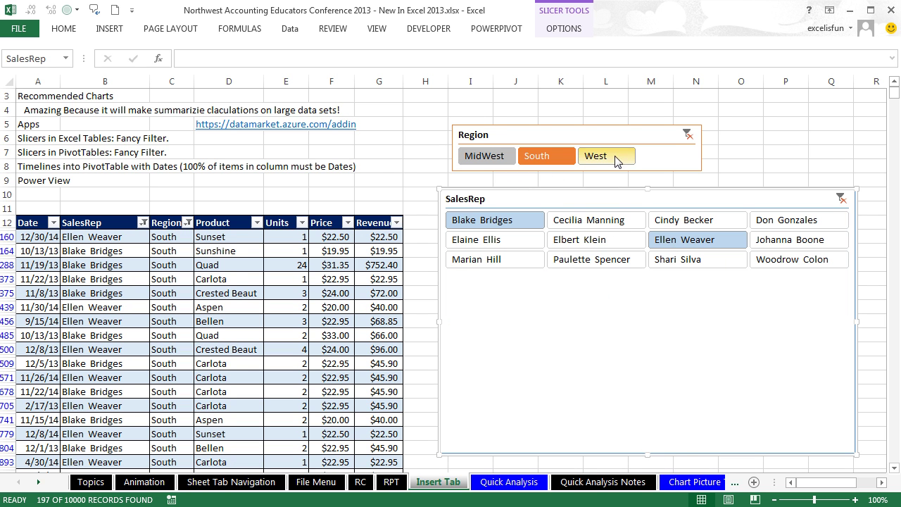
click(840, 199)
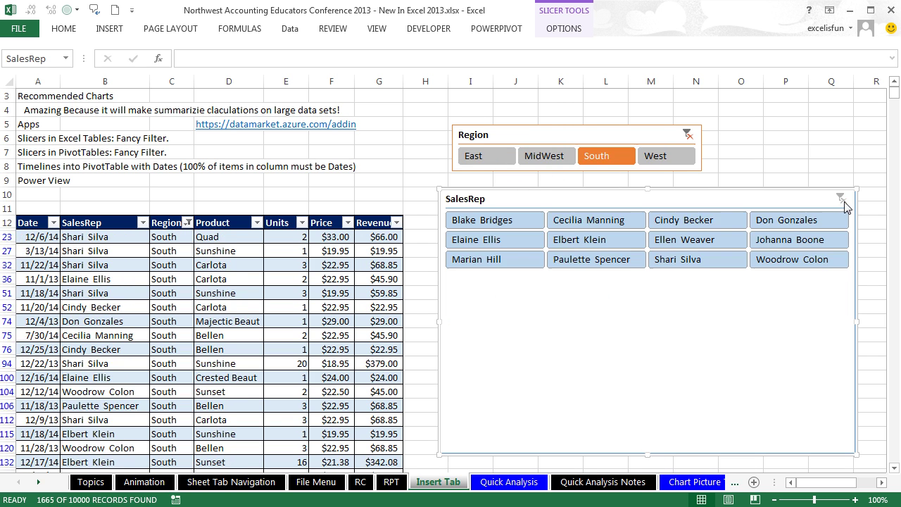
Step: Compare East, MidWest, South and West, ending on South with 1665 records
click(500, 157)
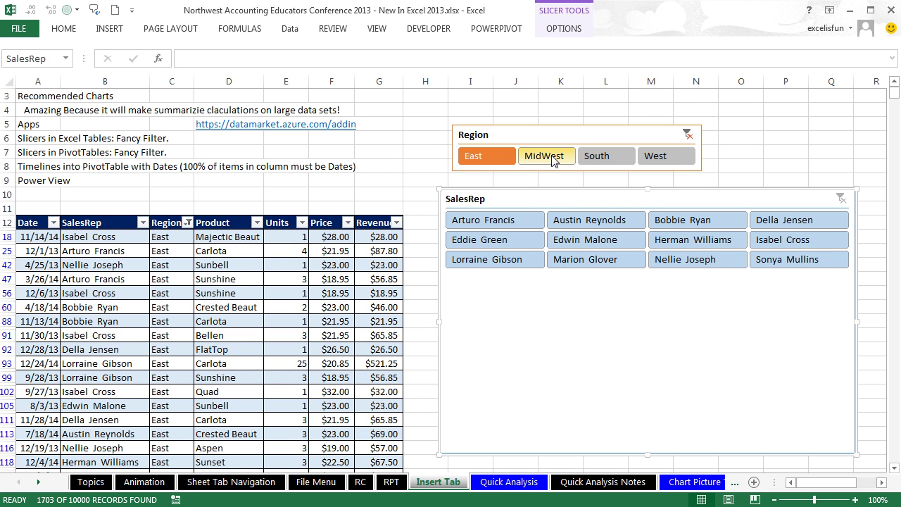
click(553, 159)
click(598, 158)
click(656, 159)
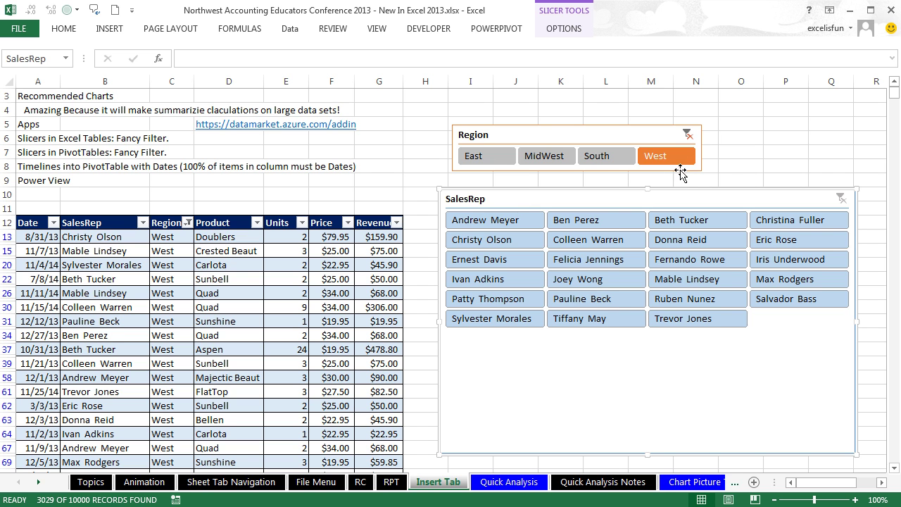
click(601, 162)
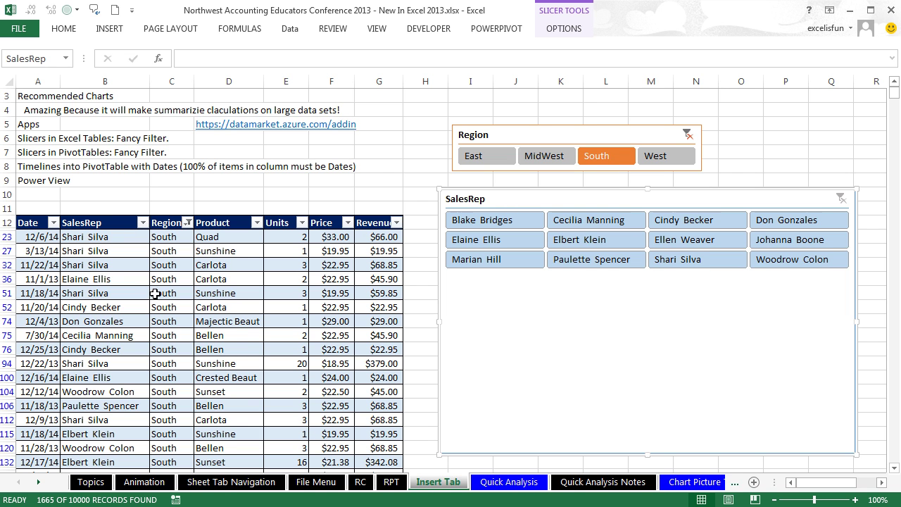
scroll(301, 384, up, 1)
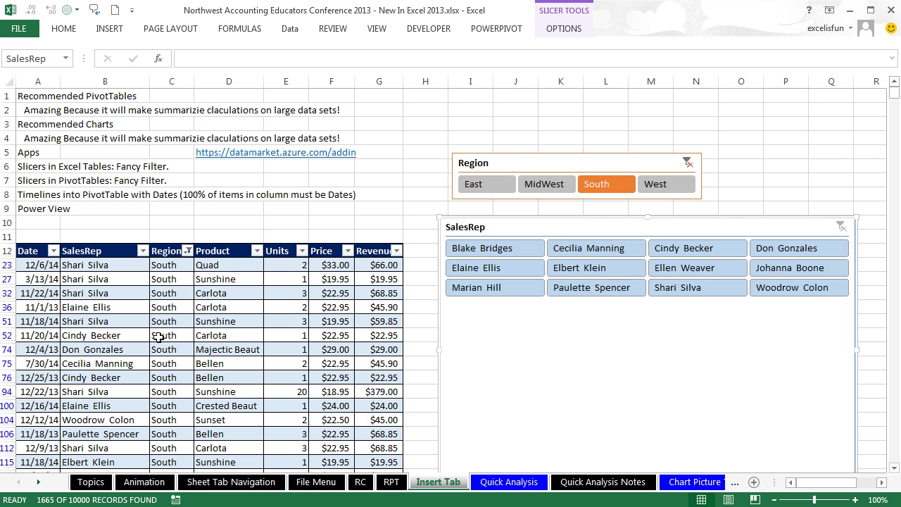
Step: Select a cell in the sales table and try the Alt+N+V PivotTable shortcut, cancelling each attempt
click(225, 288)
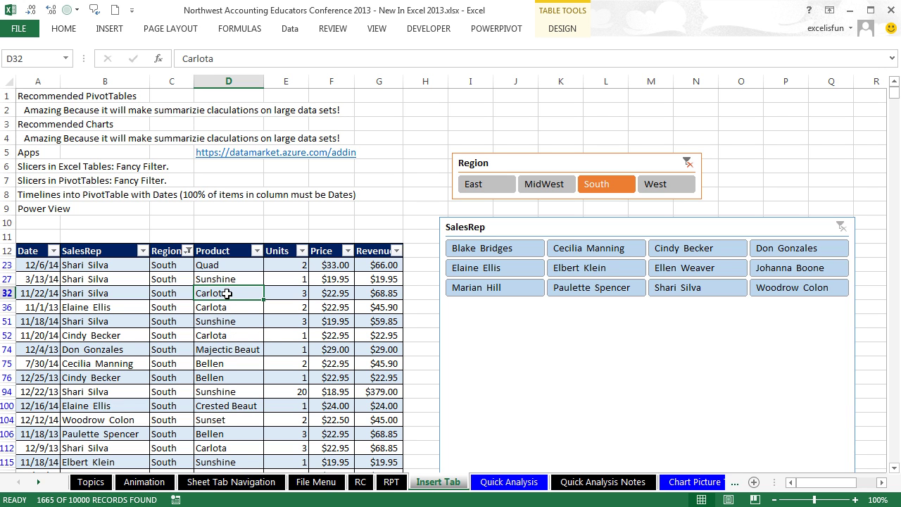
click(109, 29)
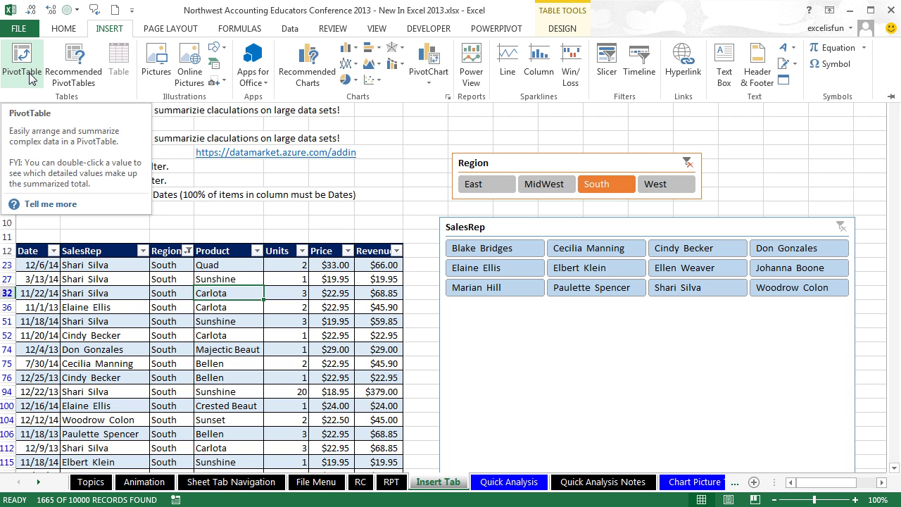
key(Escape)
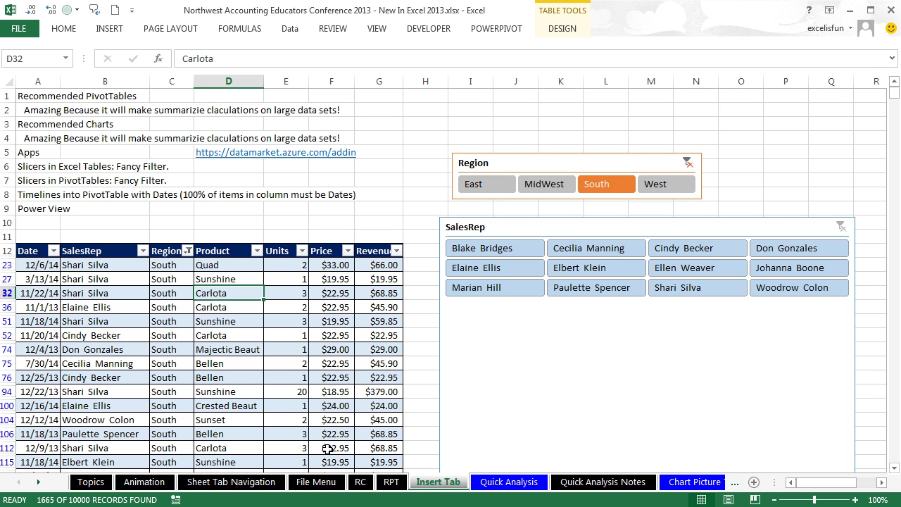
key(alt)
key(n)
key(v)
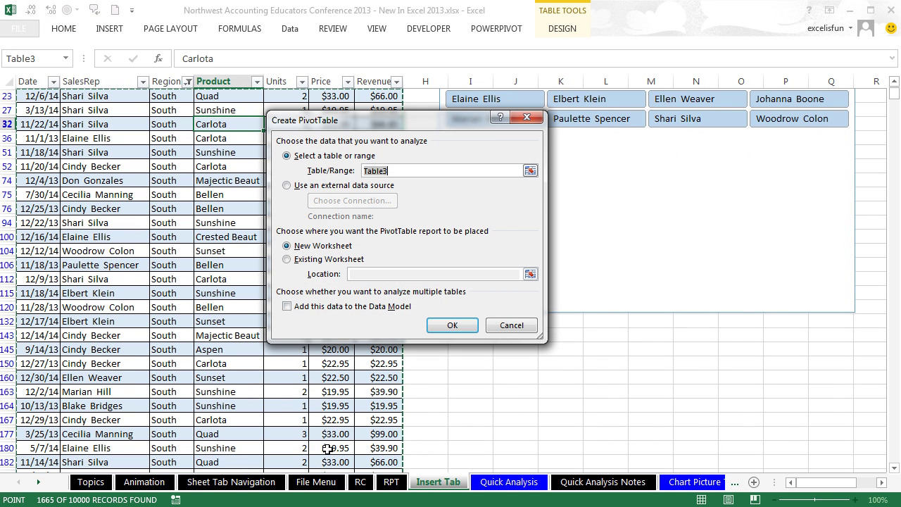
key(Escape)
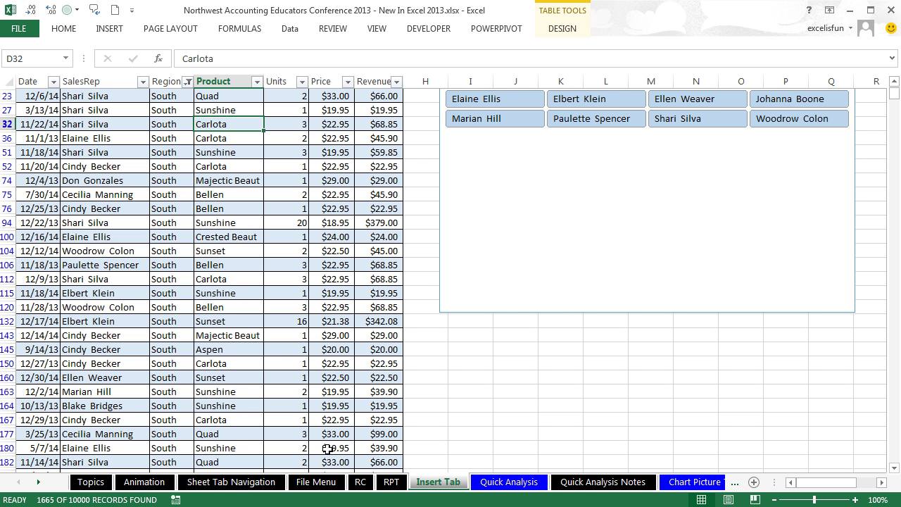
key(alt)
text(nvt)
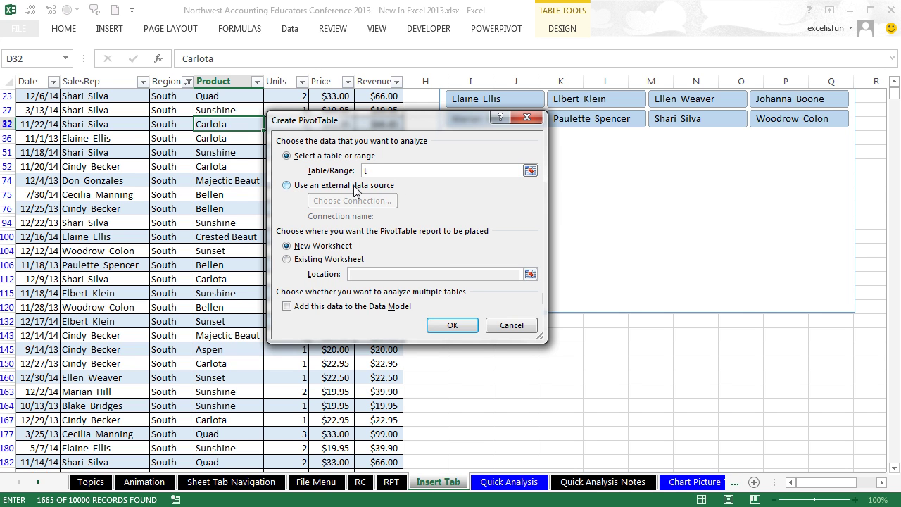
key(Escape)
Step: Create an empty PivotTable from Table3 on a new worksheet via Alt+N+V
key(alt)
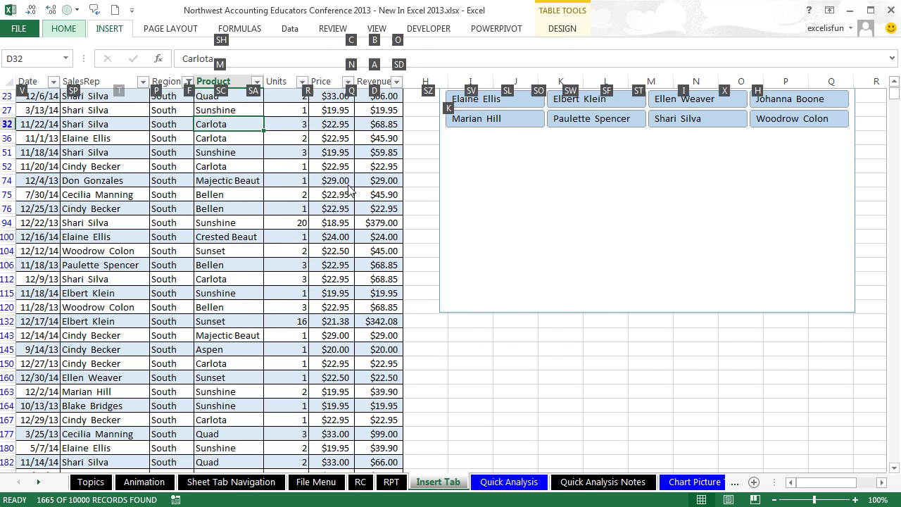
key(n)
key(v)
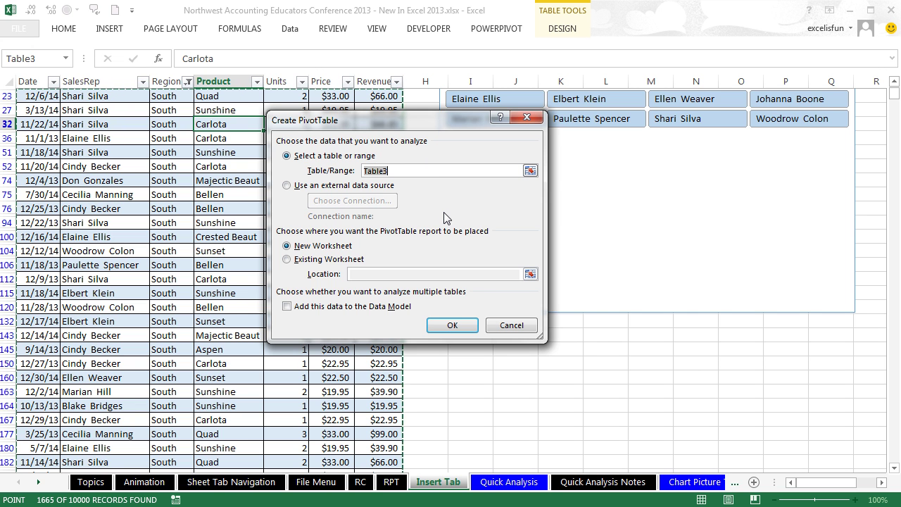
key(Return)
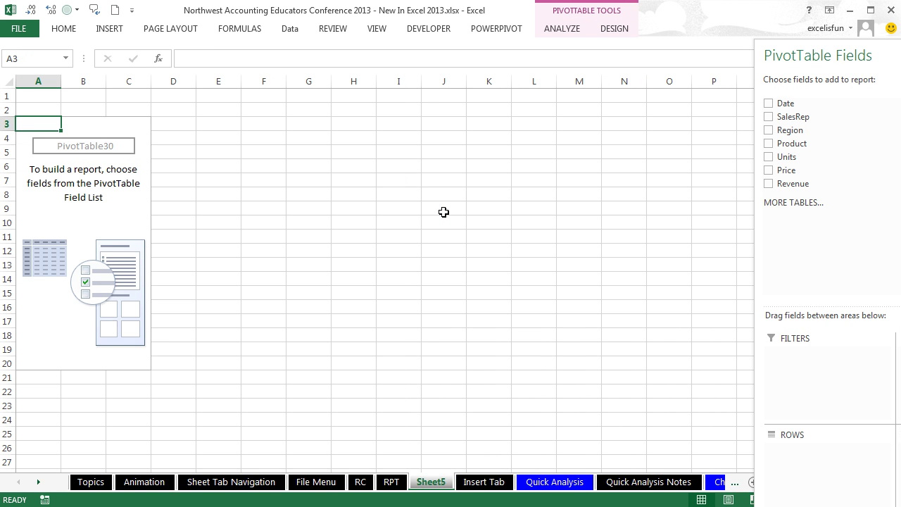
Step: Float the PivotTable field list over the sheet and rename the sheet to PTTL
drag(890, 55, 454, 31)
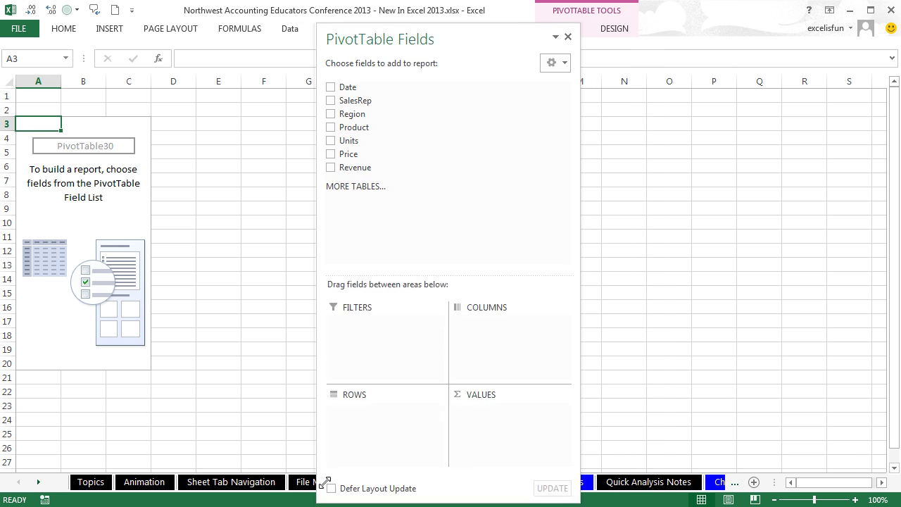
drag(519, 35, 574, 116)
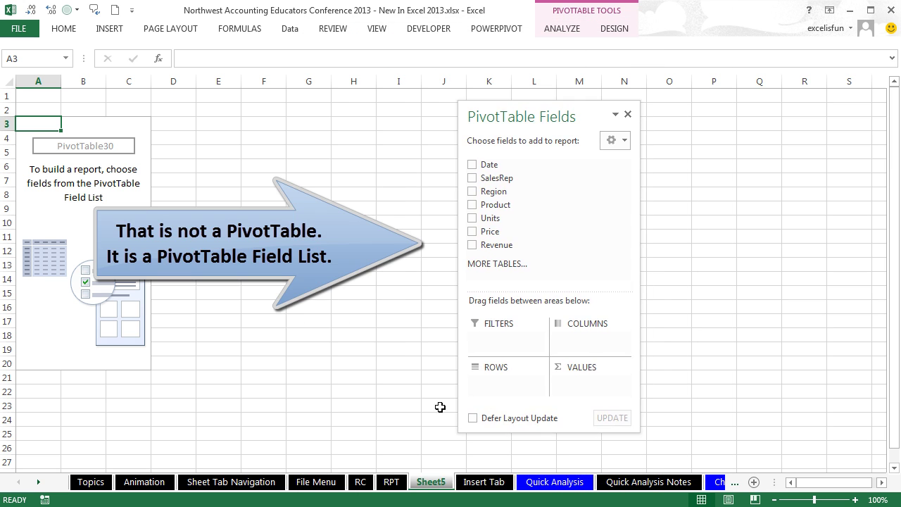
double_click(442, 482)
text(PT)
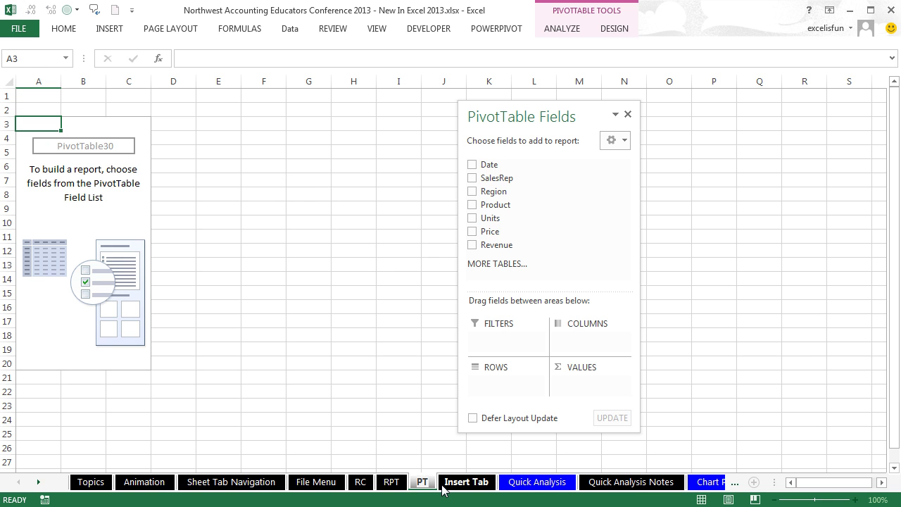
text(TL)
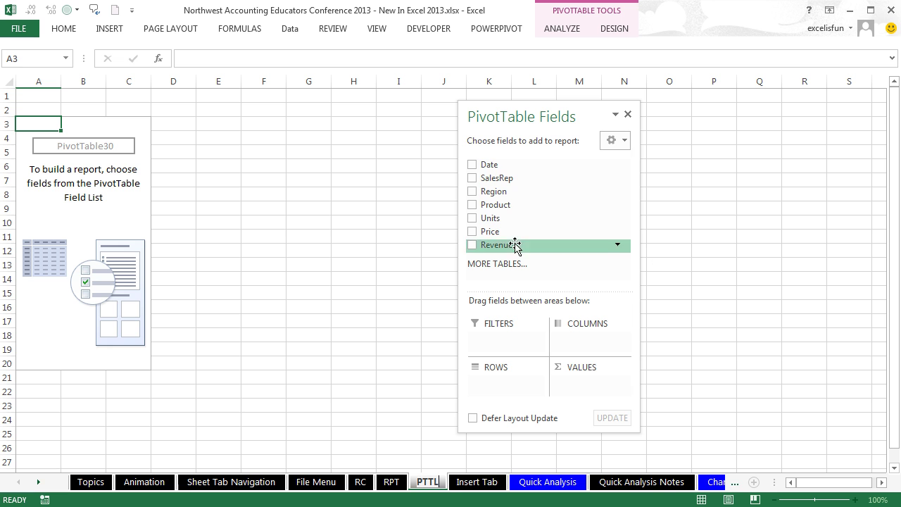
Step: Put Date in the pivot rows and group it by Months and Years
drag(488, 164, 491, 383)
right_click(54, 190)
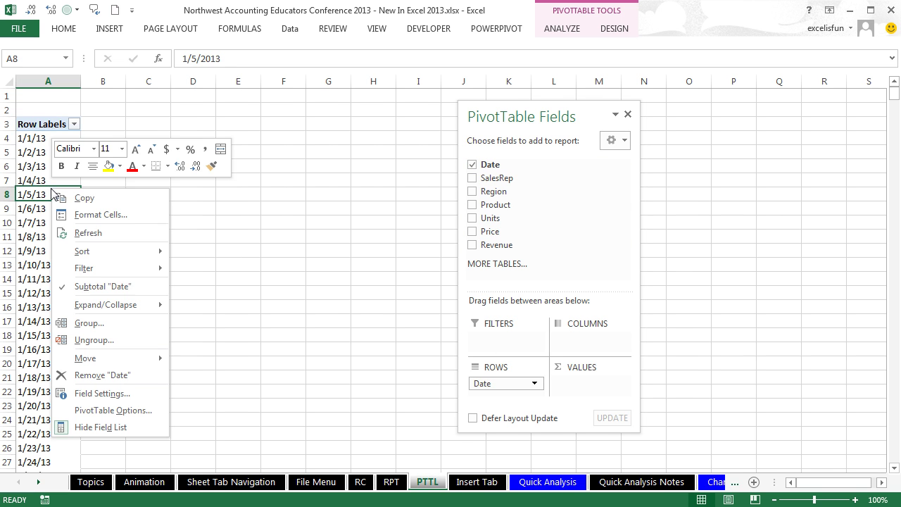
click(100, 323)
click(48, 354)
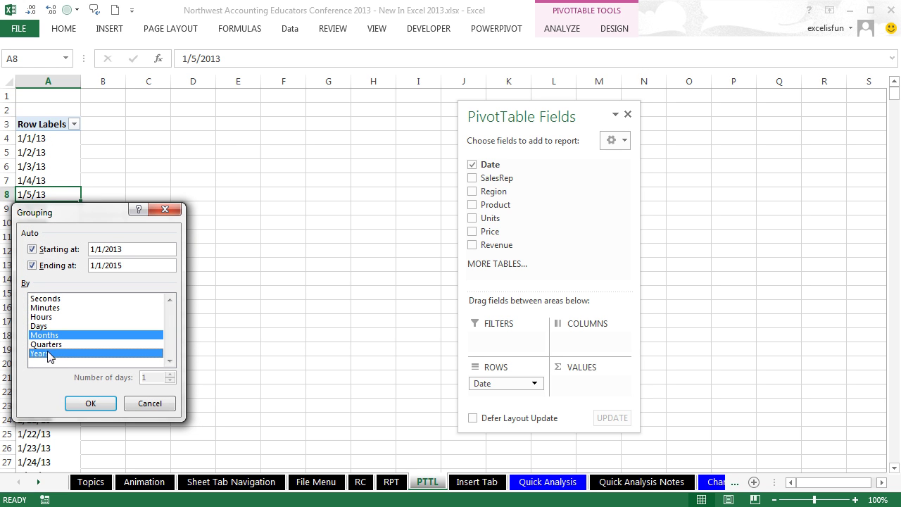
click(91, 404)
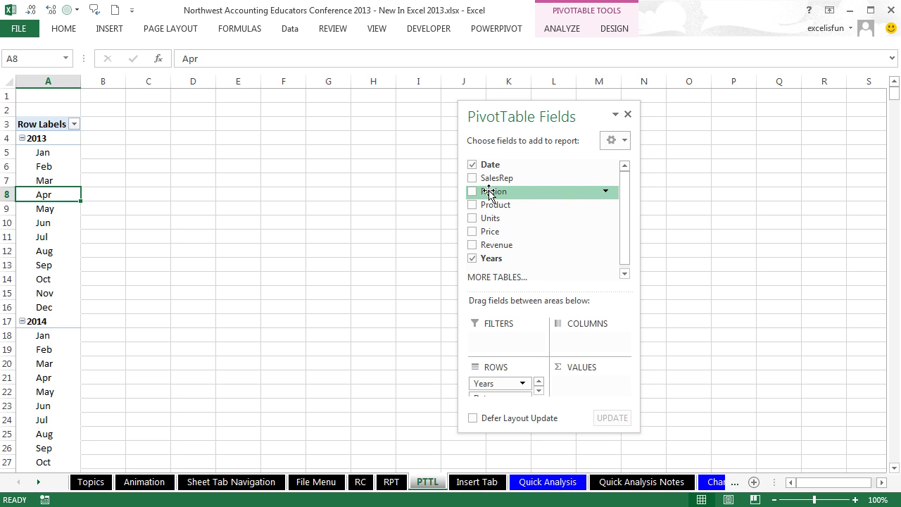
Step: Sum Revenue in the PivotTable values and bring up the Insert Timelines dialog
drag(497, 245, 590, 383)
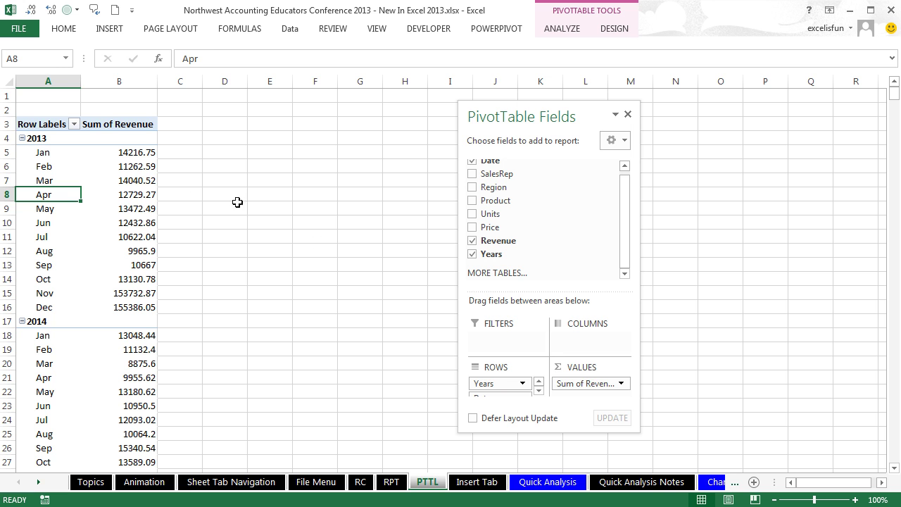
click(143, 178)
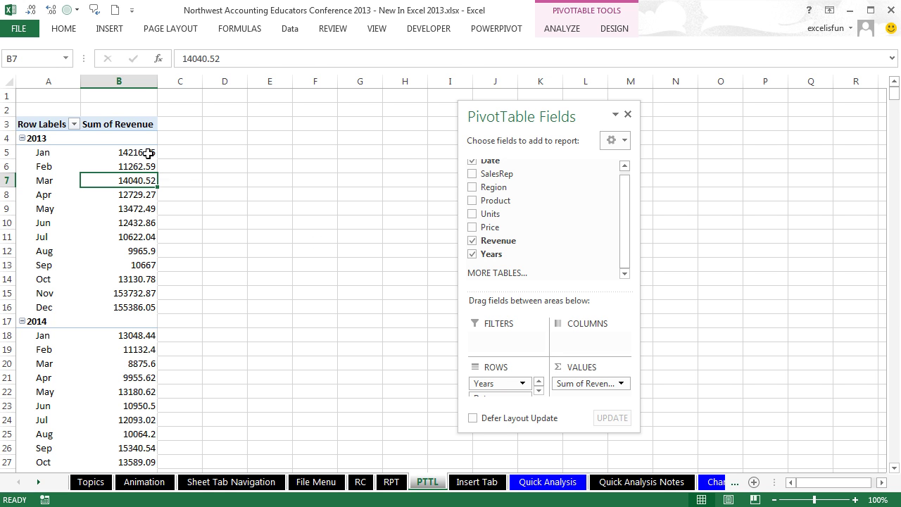
click(109, 28)
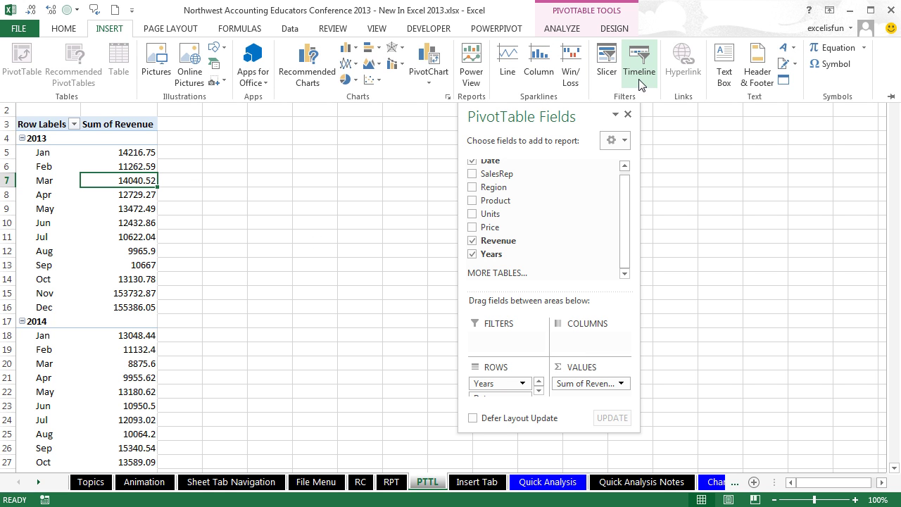
click(562, 28)
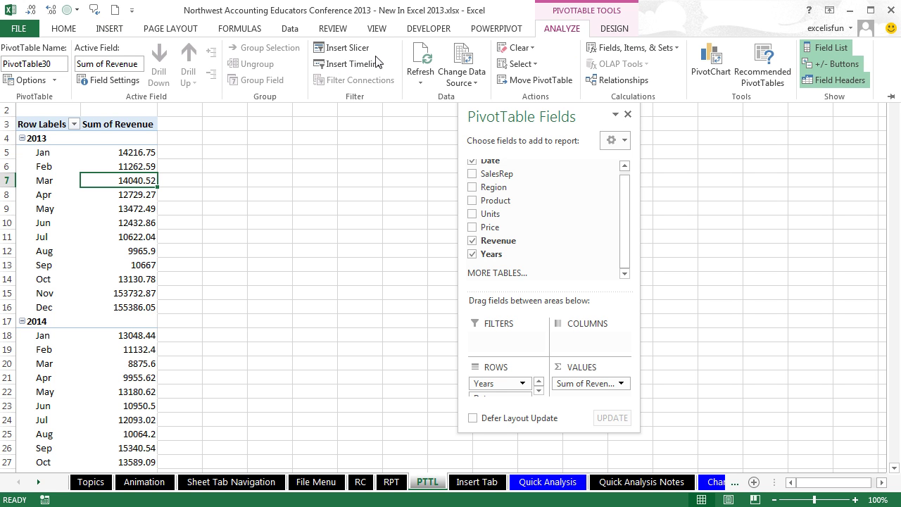
click(348, 63)
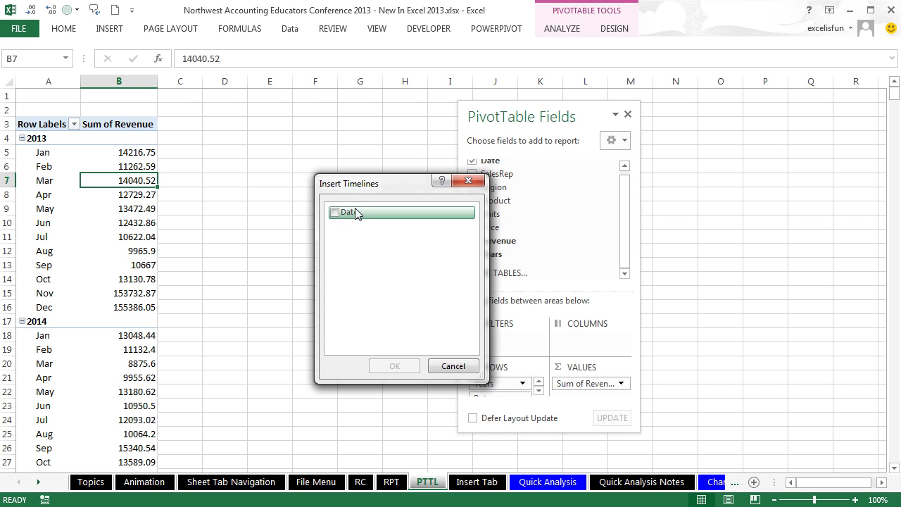
Step: Insert a Date timeline and place it, enlarged, beside the PivotTable
click(336, 212)
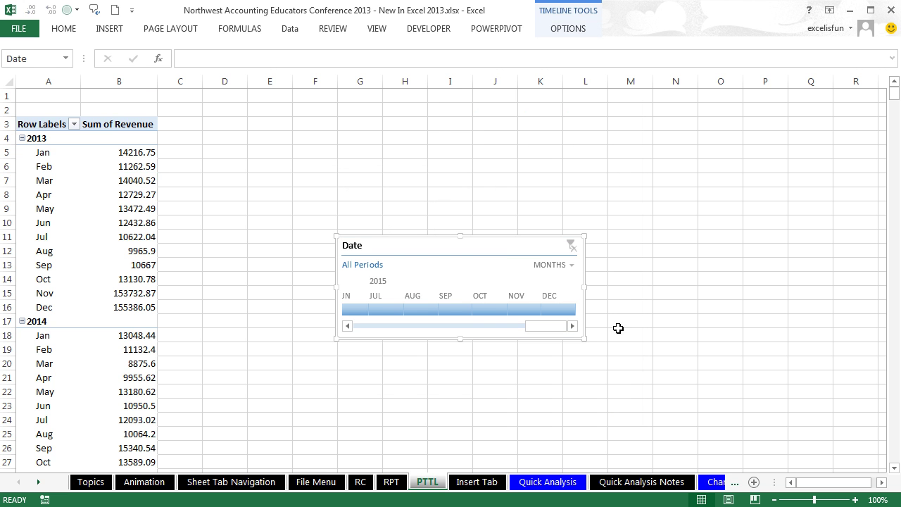
drag(474, 236, 373, 111)
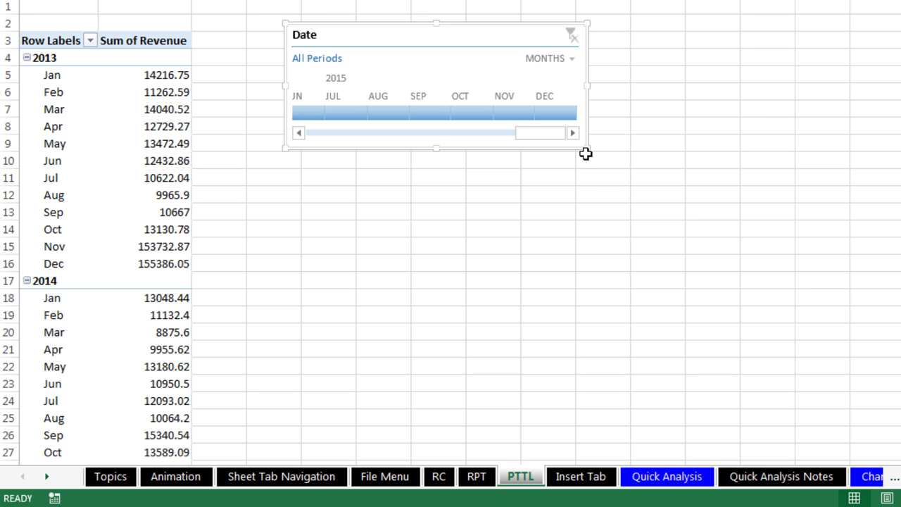
drag(586, 148, 611, 168)
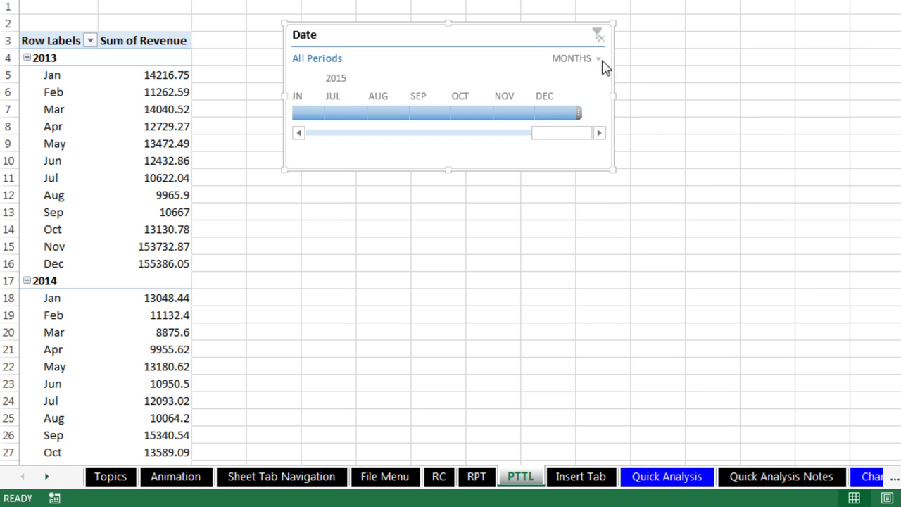
Step: Set the timeline to YEARS and filter the PivotTable to 2013, Grand Total 431659.12
click(599, 59)
click(594, 81)
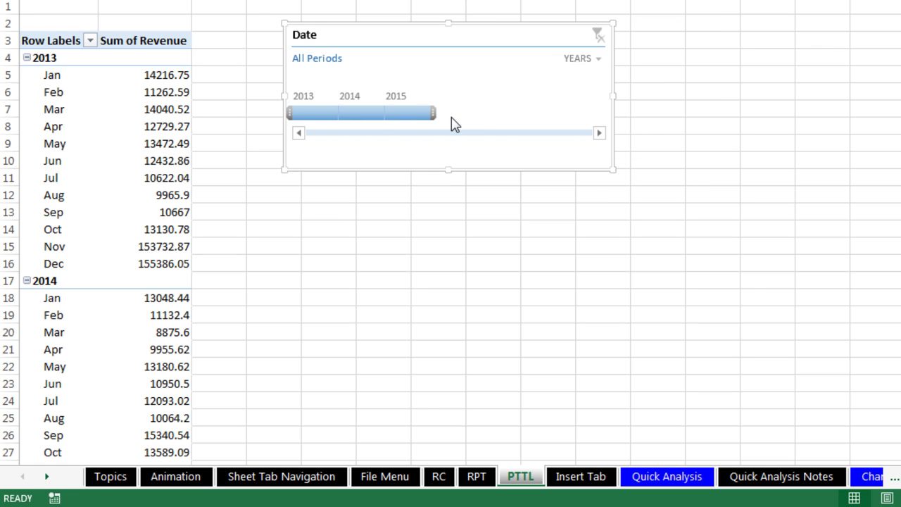
click(354, 114)
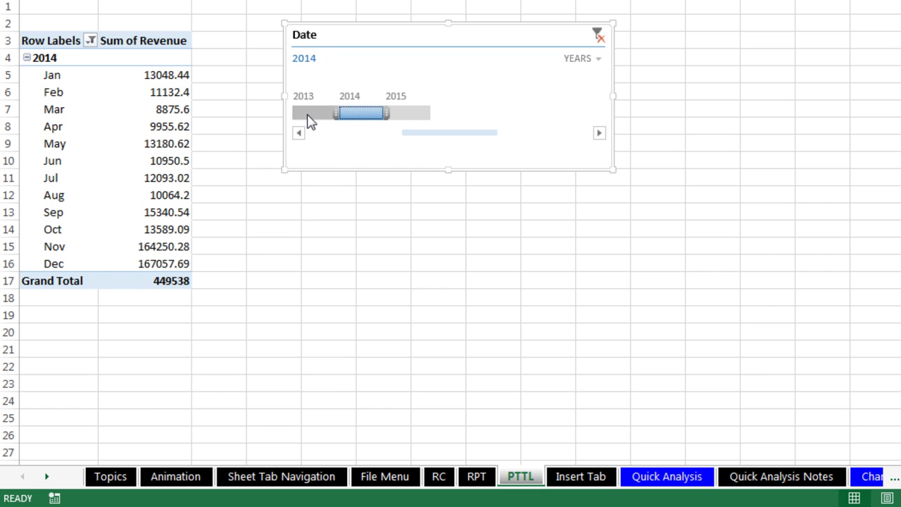
click(309, 118)
click(419, 120)
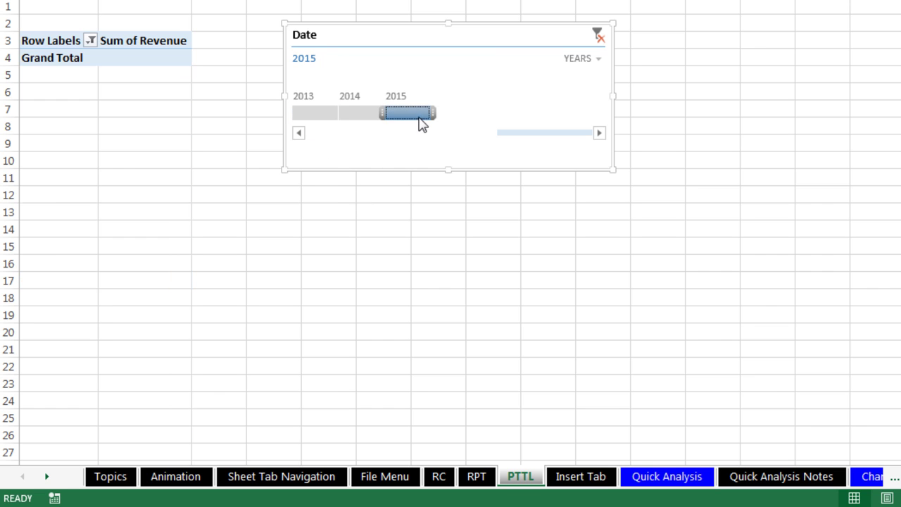
click(320, 117)
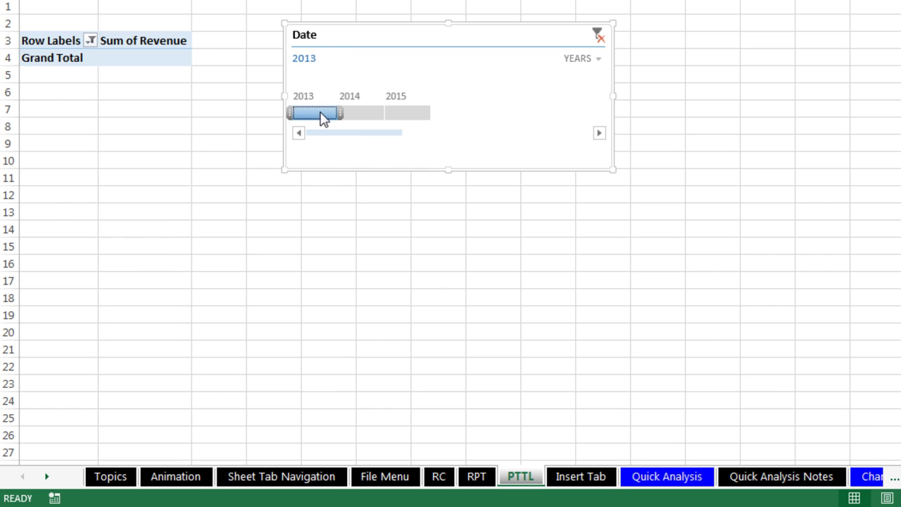
Step: Switch the timeline to QUARTERS and set its range to Q3 2013 through Q2 2014
click(595, 59)
click(609, 100)
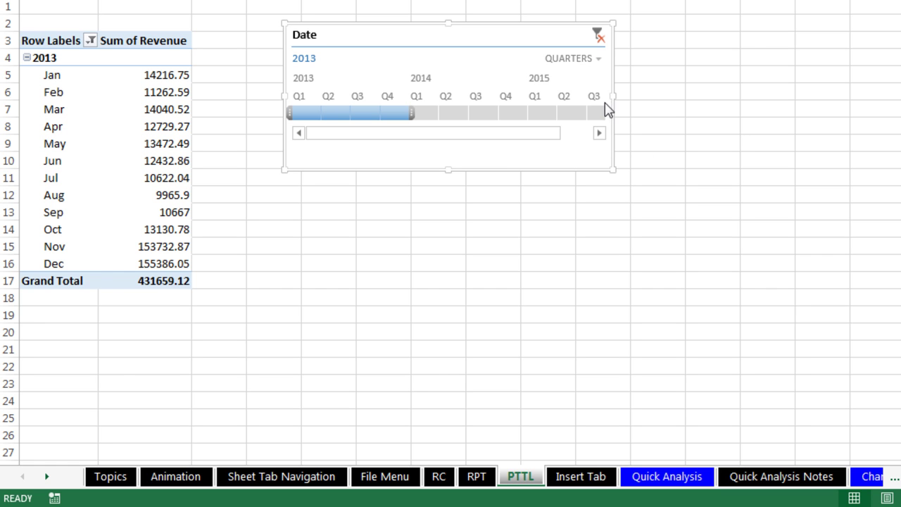
drag(413, 112, 503, 112)
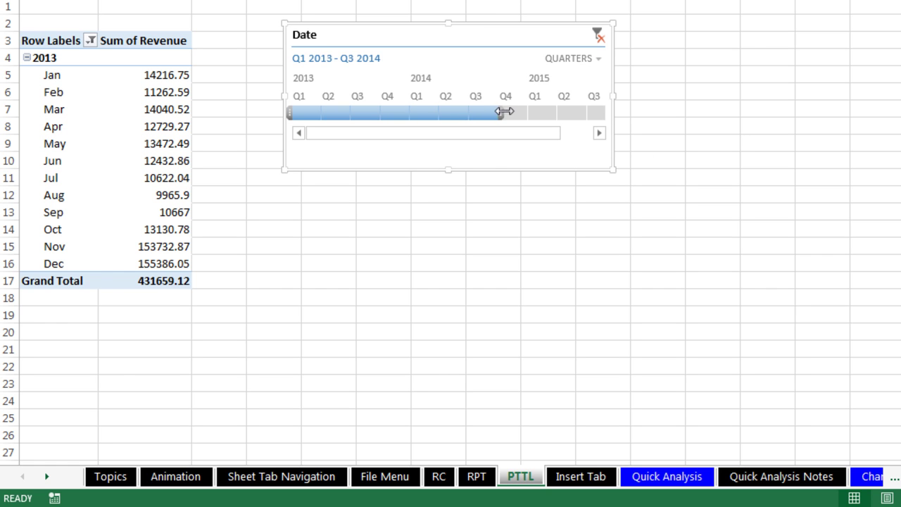
drag(301, 110, 348, 113)
drag(496, 113, 467, 116)
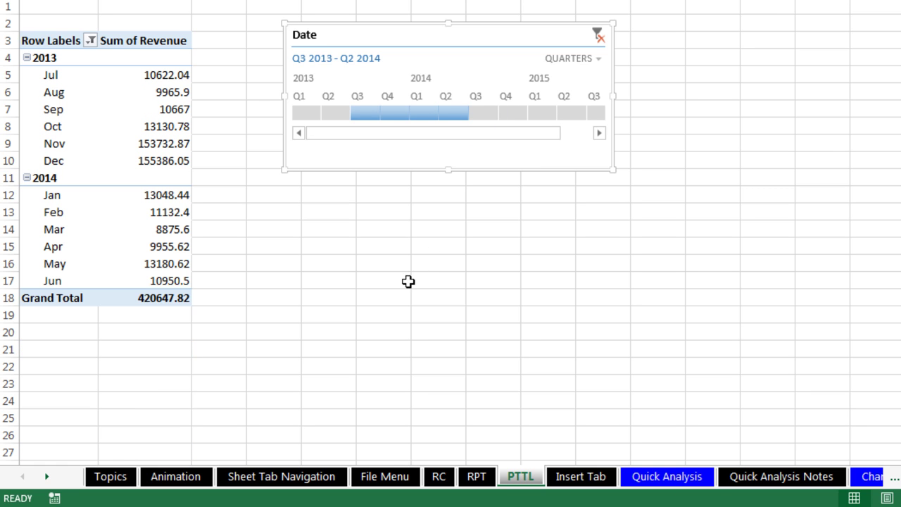
Step: Switch the timeline to MONTHS and start the date range at May 2013
click(598, 60)
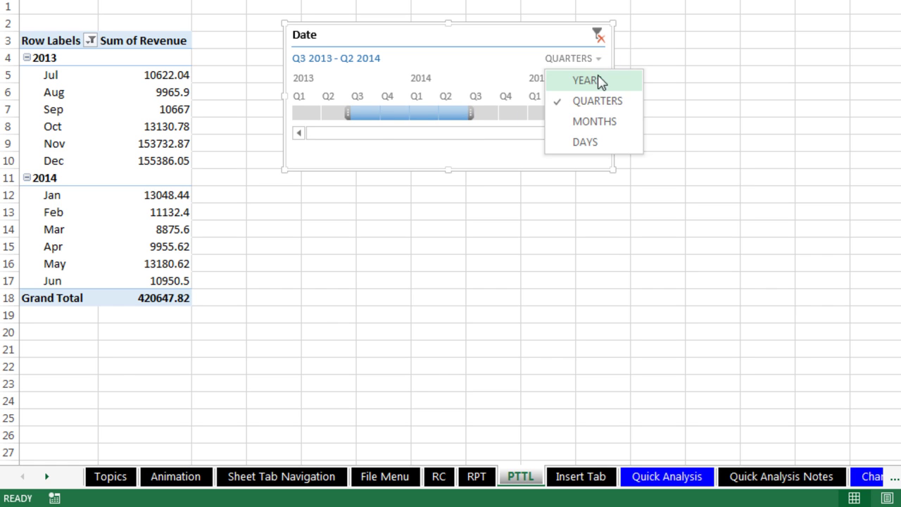
click(596, 122)
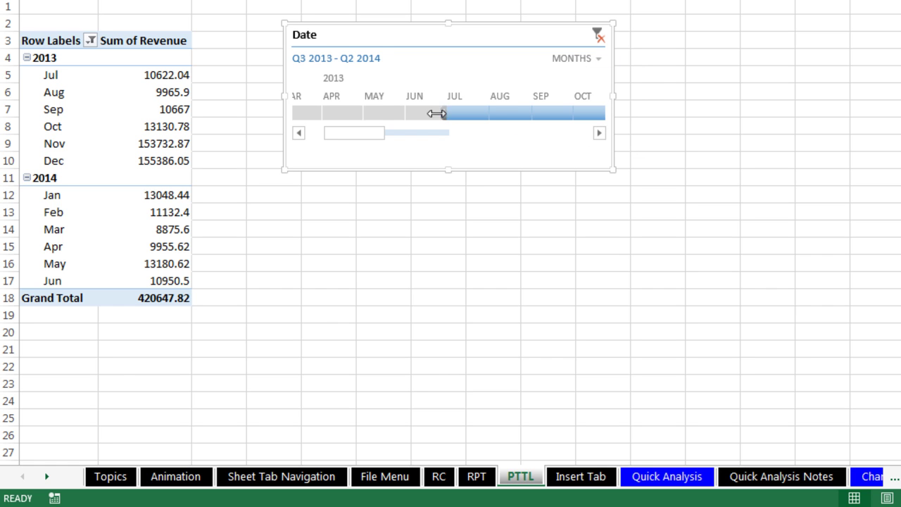
drag(436, 114, 354, 115)
Step: End the timeline range at Jan 2014, giving a PivotTable total of 392458.43
click(598, 134)
click(598, 134)
click(599, 133)
click(599, 134)
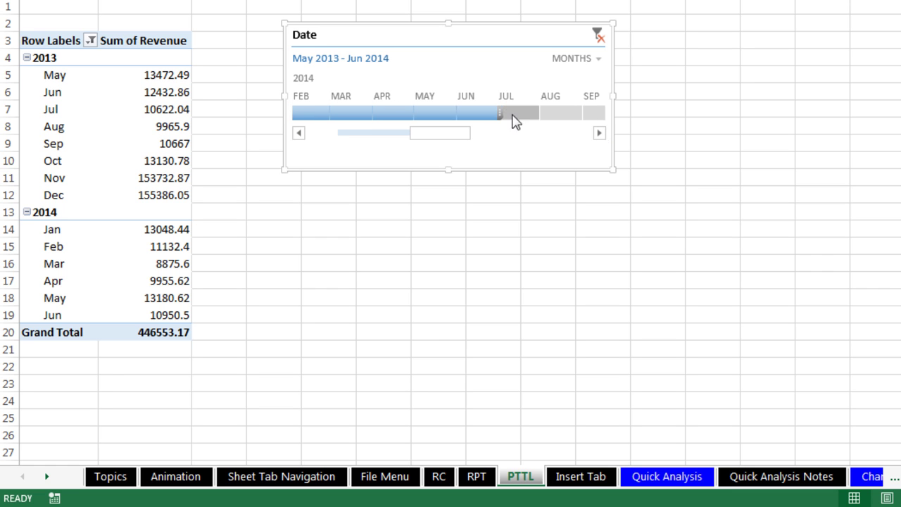
drag(498, 113, 307, 112)
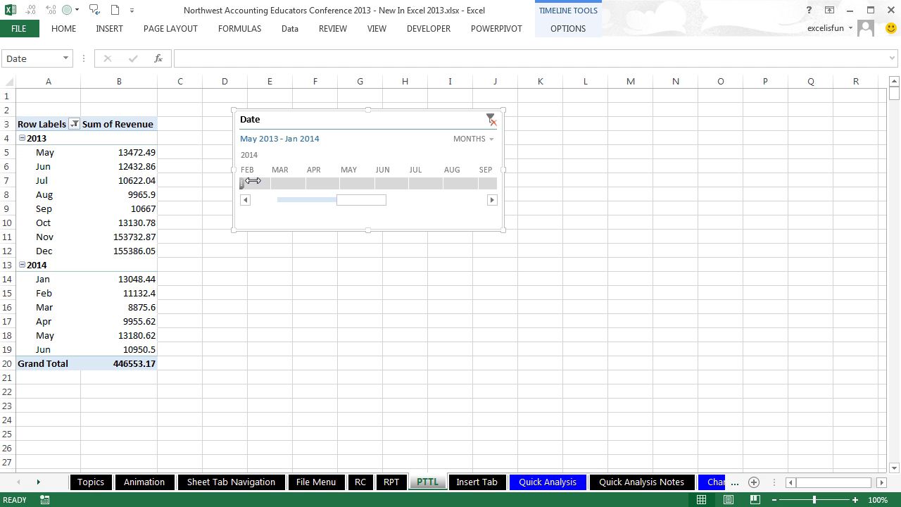
click(245, 199)
click(244, 200)
click(245, 200)
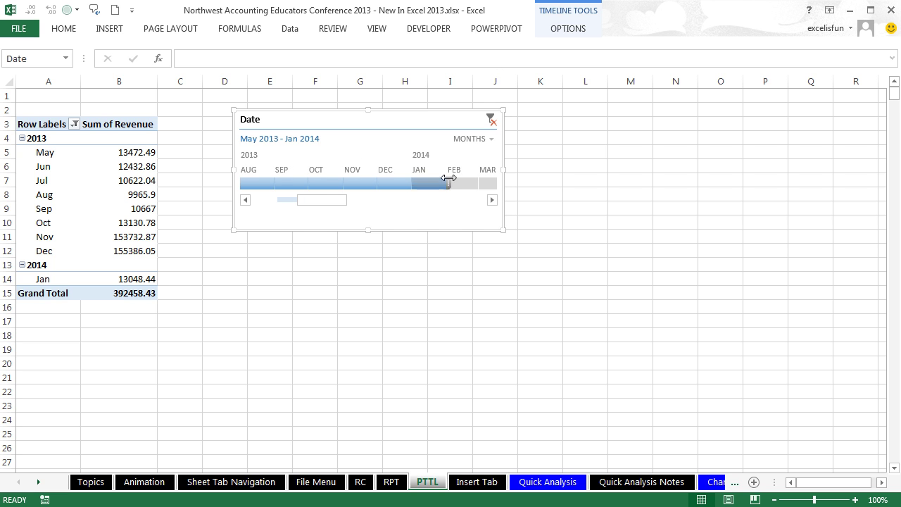
click(568, 28)
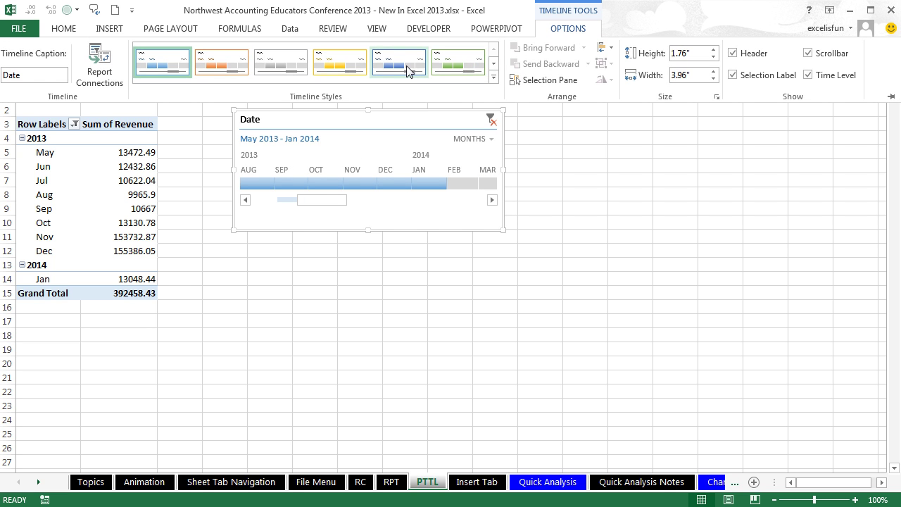
Step: Give the Date timeline the yellow style and filter it by days to Oct 7–12, 2013
click(333, 65)
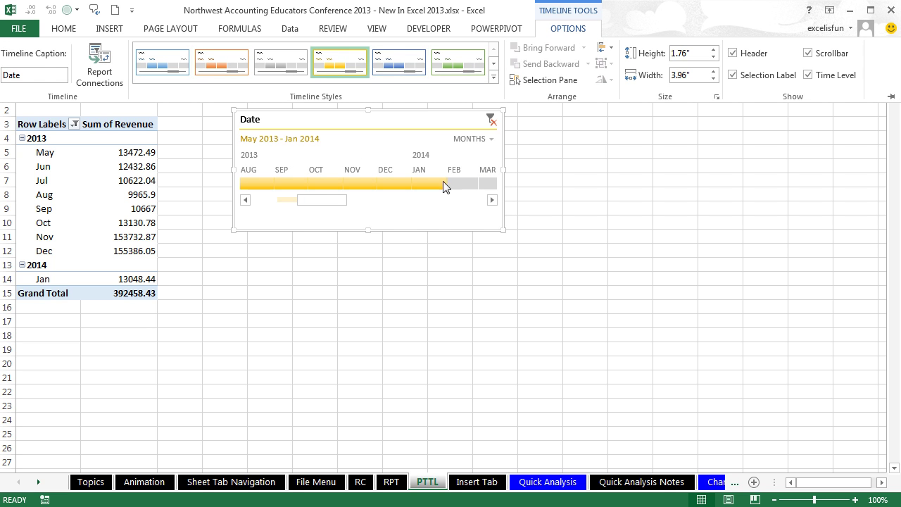
click(452, 215)
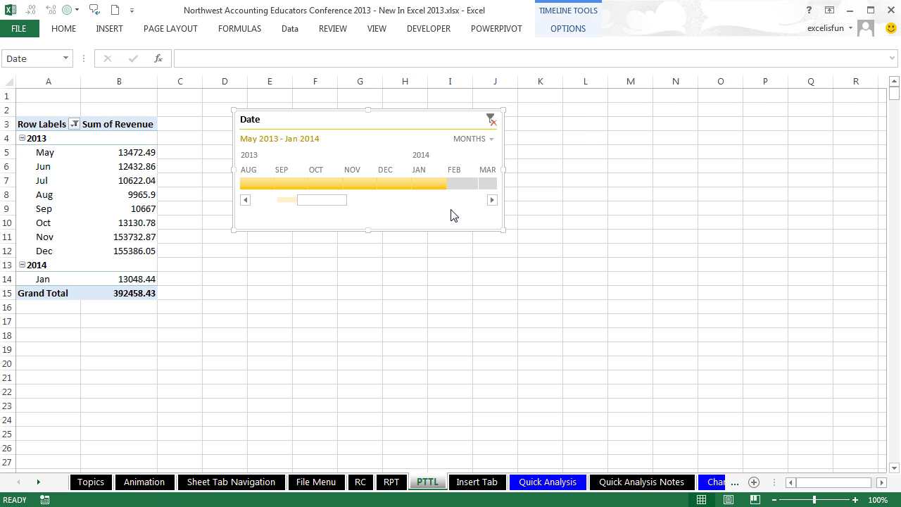
click(492, 141)
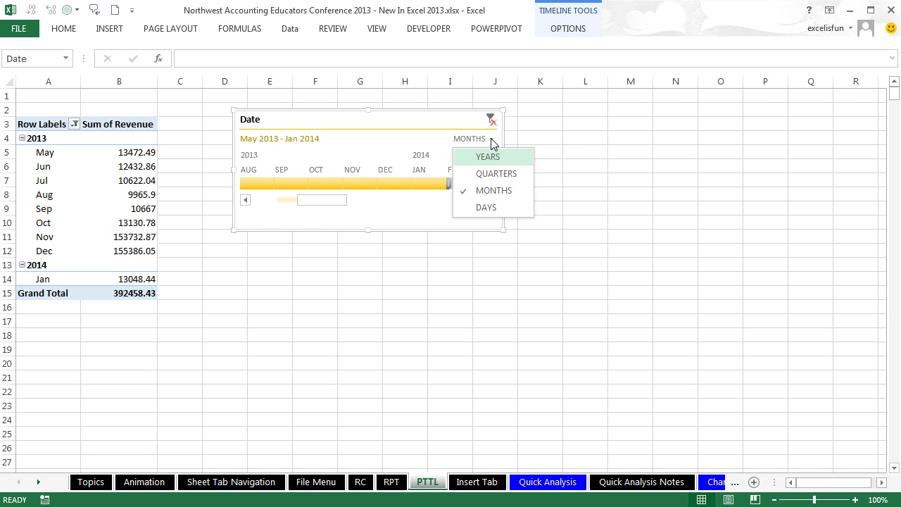
click(487, 208)
drag(334, 203, 314, 203)
click(327, 184)
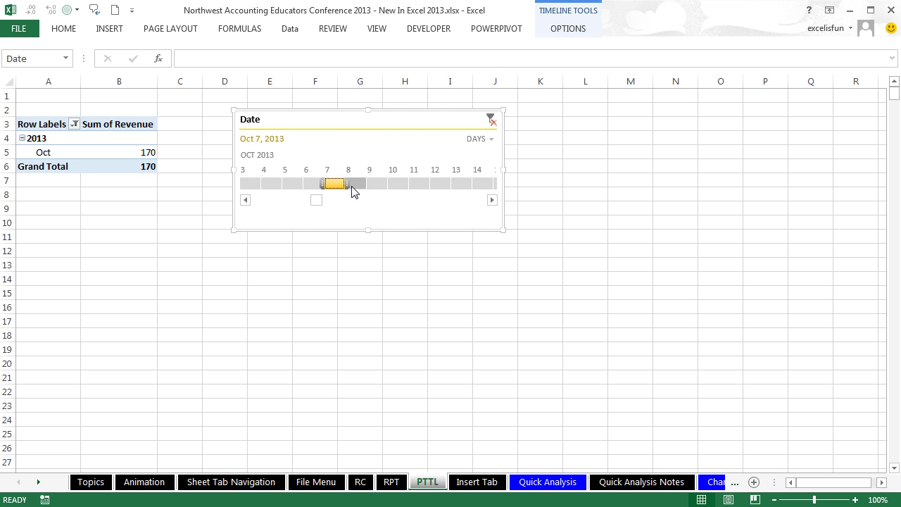
drag(347, 184, 452, 184)
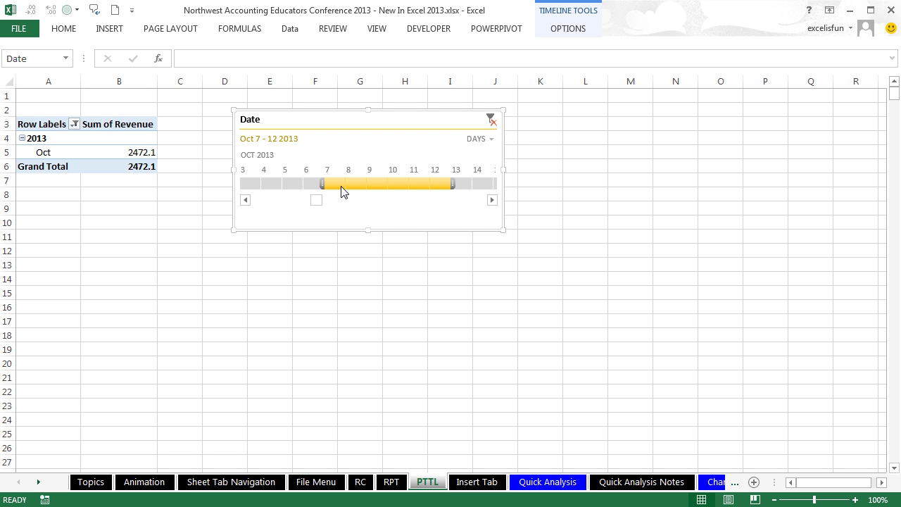
Step: Return the timeline to years with only 2013 selected, then view the RPT sheet's units PivotTable
click(493, 145)
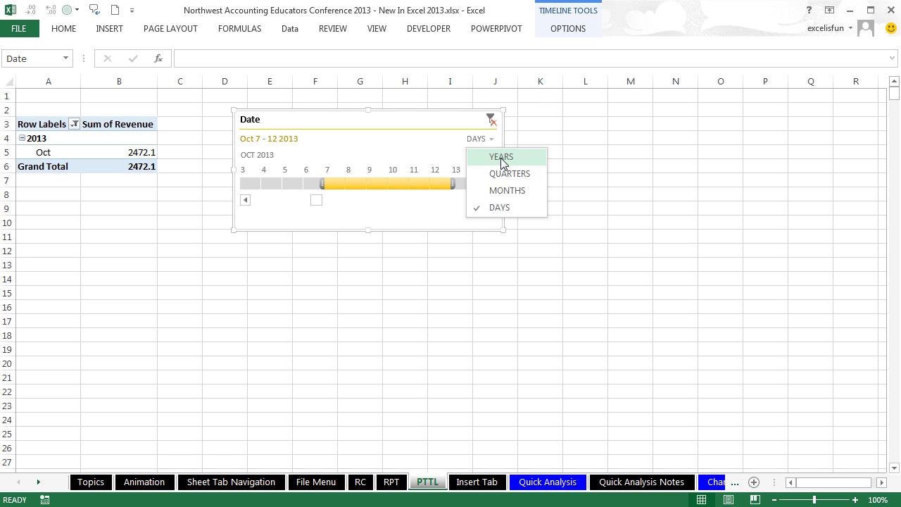
click(501, 156)
click(259, 183)
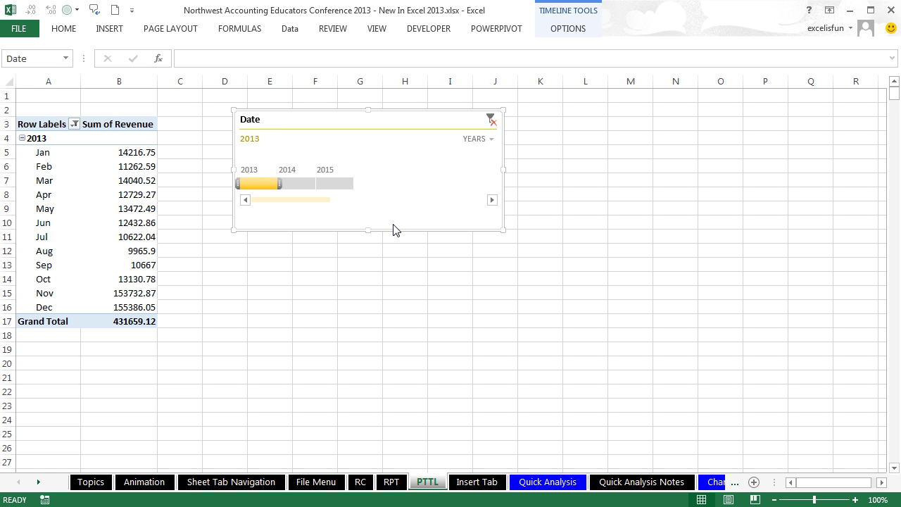
drag(350, 110, 329, 120)
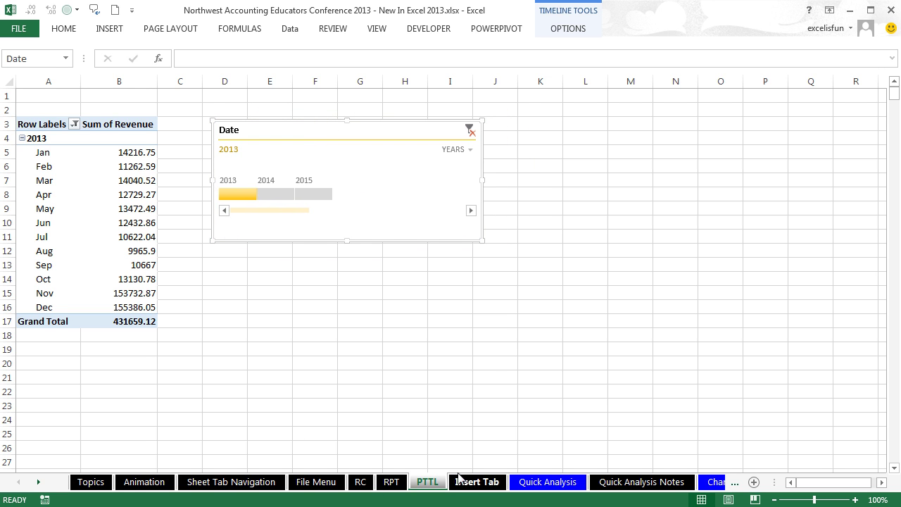
click(393, 483)
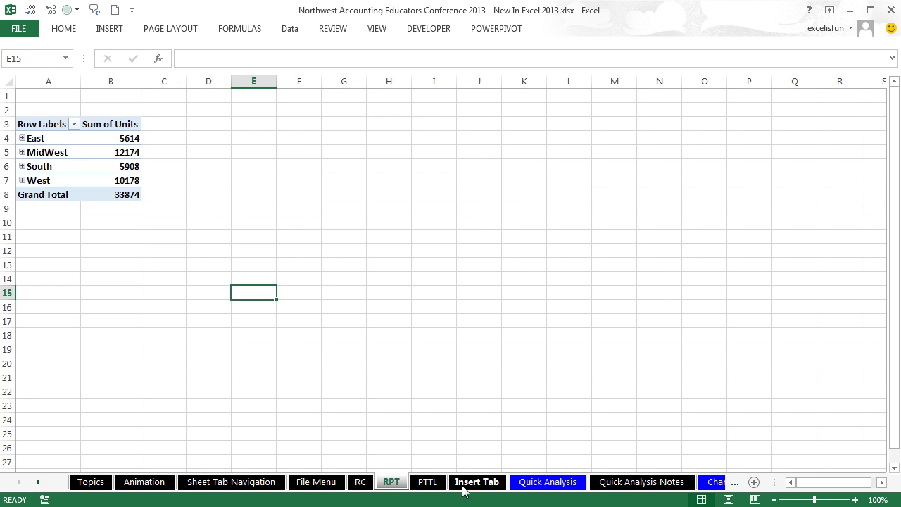
Step: Move from the RPT sheet past the Insert Tab sheet to the Quick Analysis sheet
click(466, 485)
scroll(605, 321, up, 3)
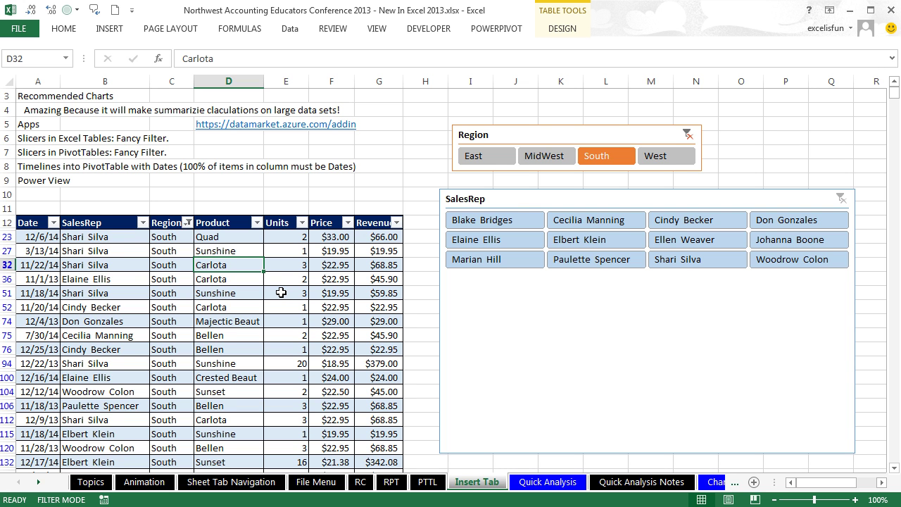
click(548, 482)
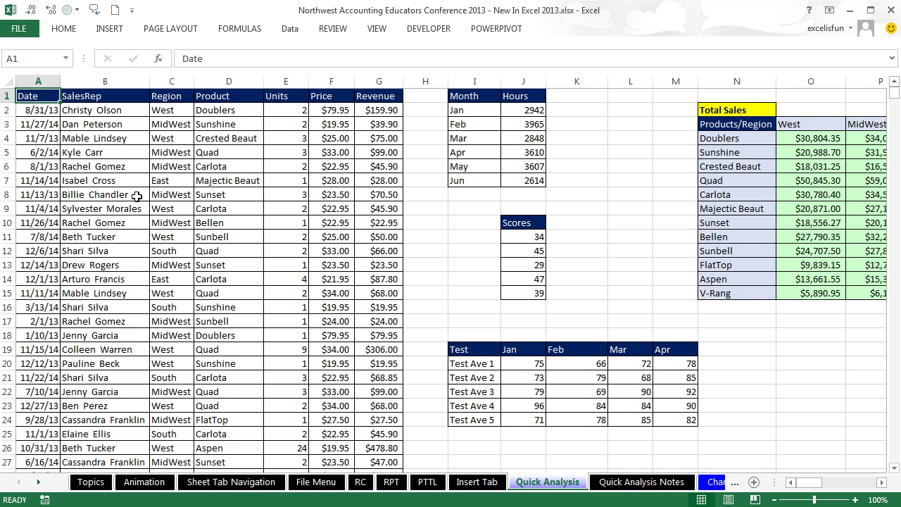
drag(27, 96, 366, 297)
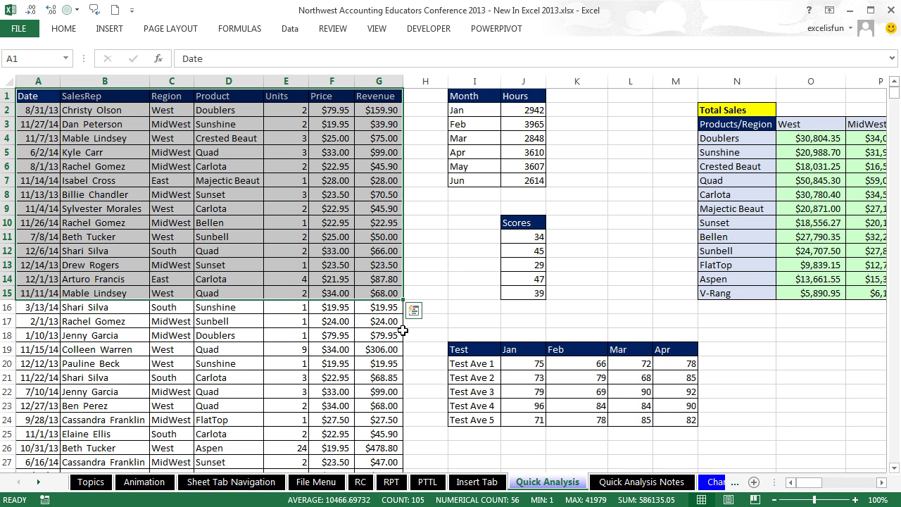
click(413, 310)
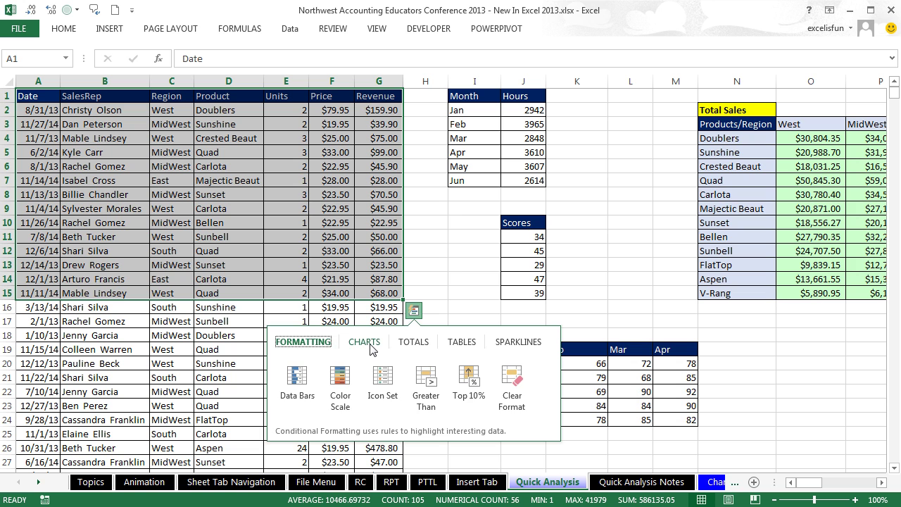
click(366, 343)
click(413, 345)
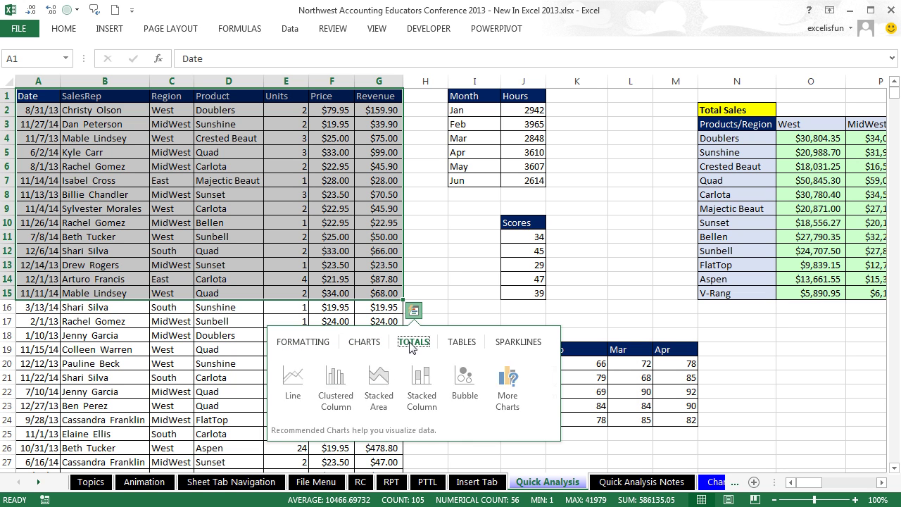
click(458, 342)
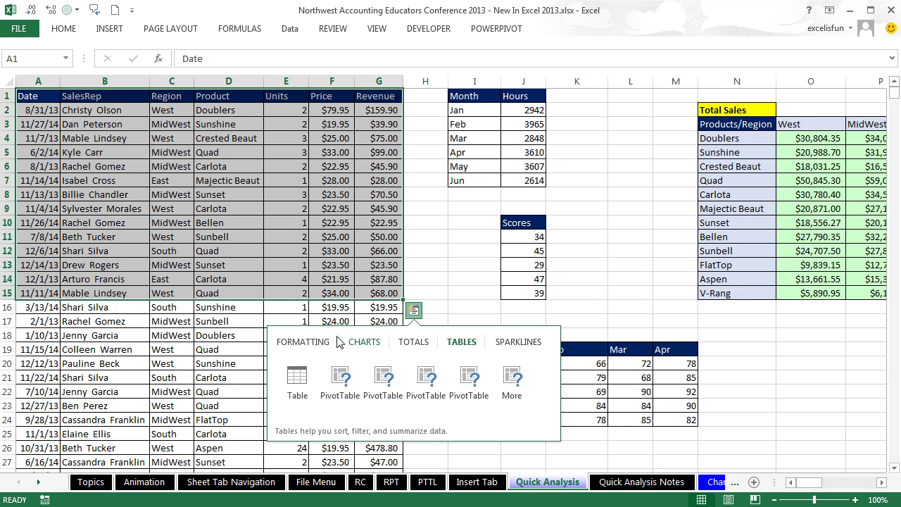
click(309, 345)
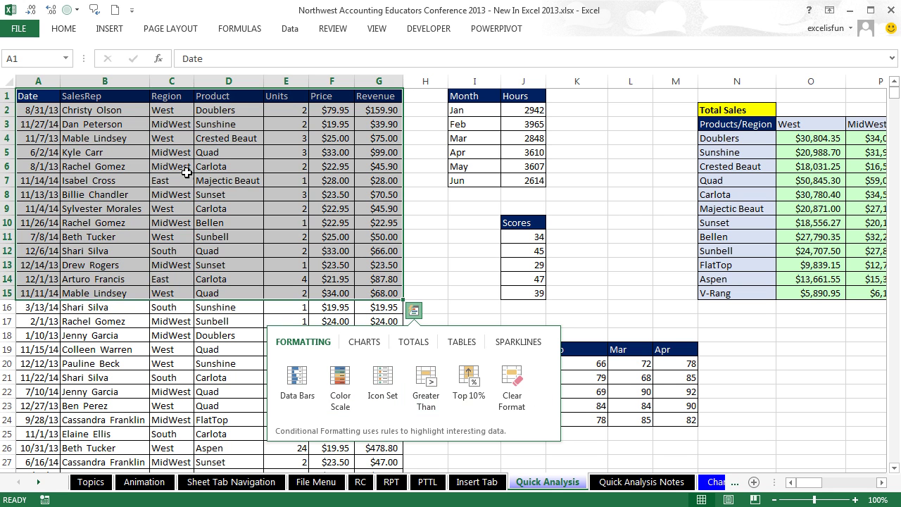
click(101, 129)
drag(28, 95, 242, 280)
click(274, 297)
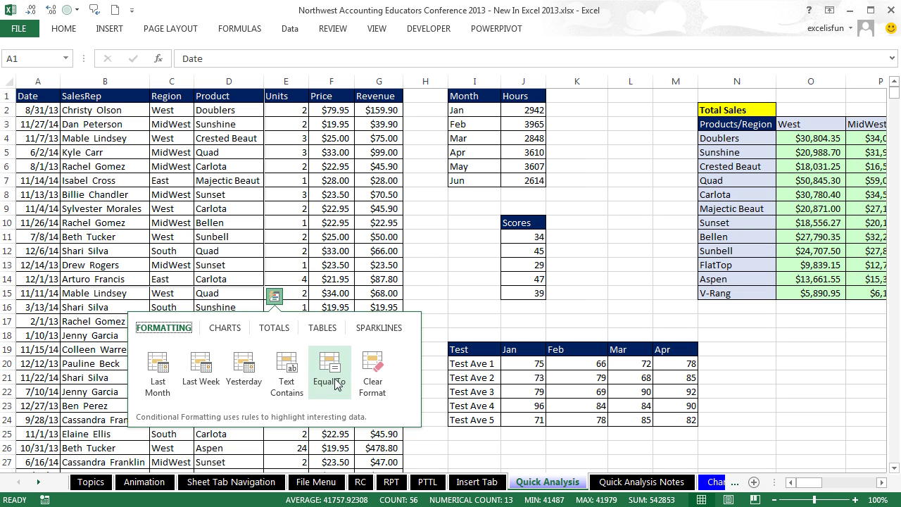
click(373, 222)
click(372, 95)
drag(372, 95, 368, 345)
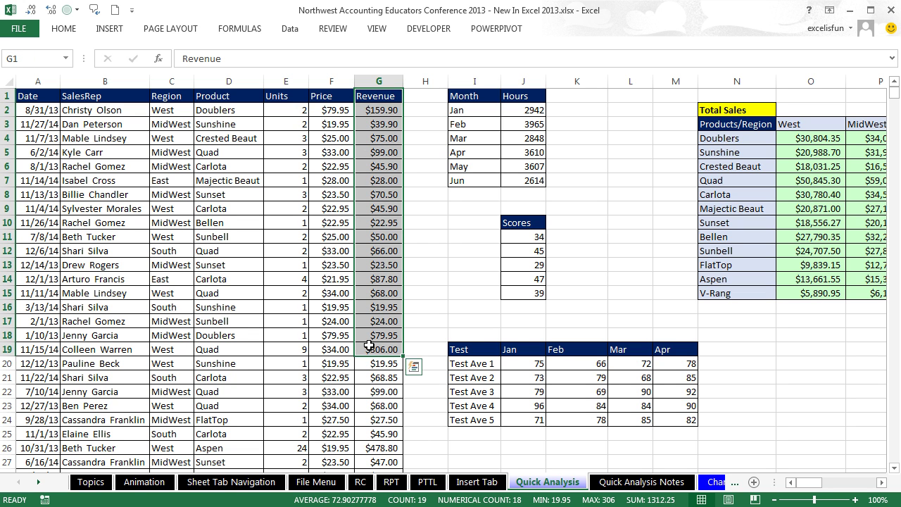
click(414, 367)
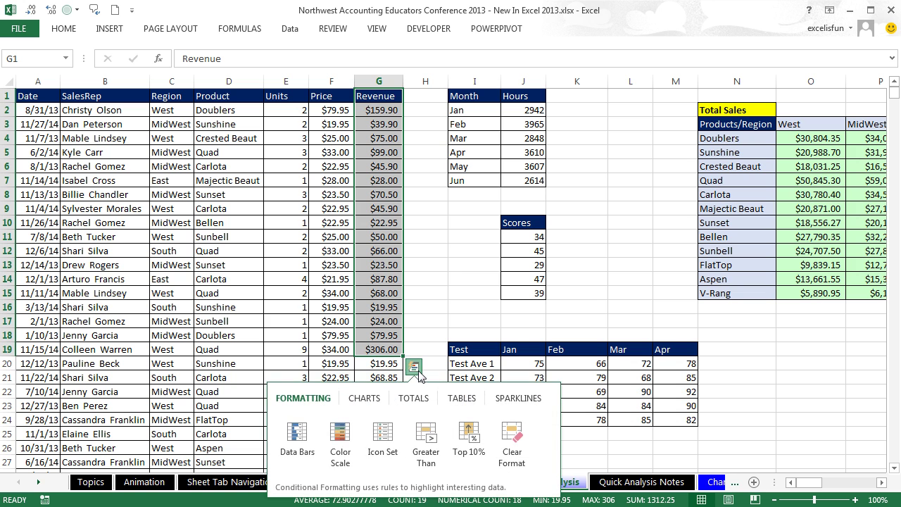
click(299, 432)
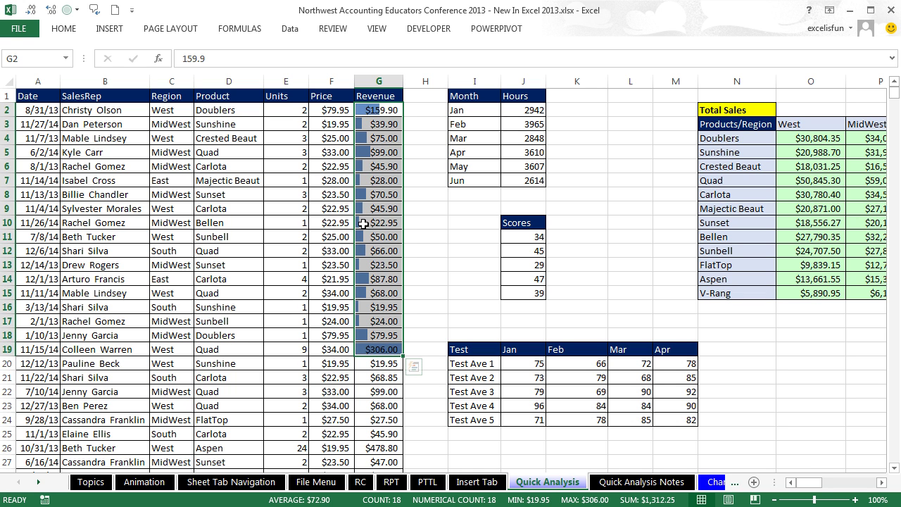
key(ctrl+z)
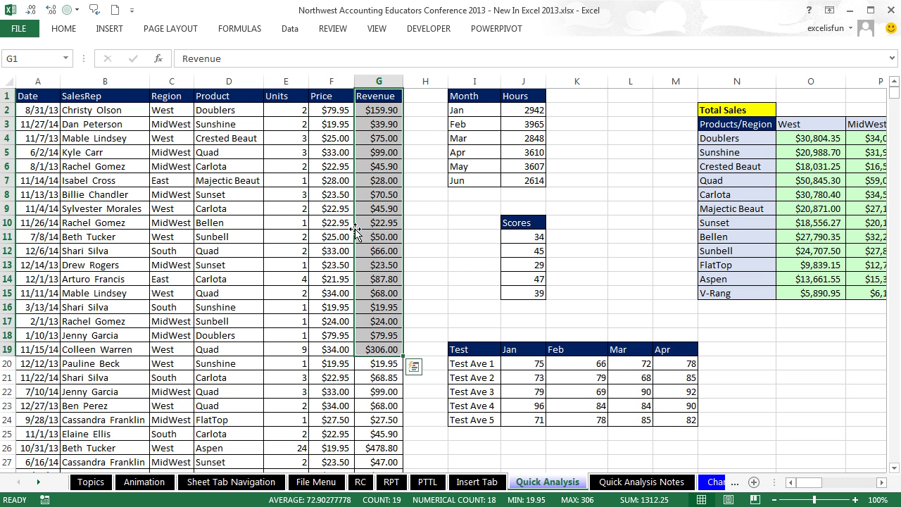
click(115, 184)
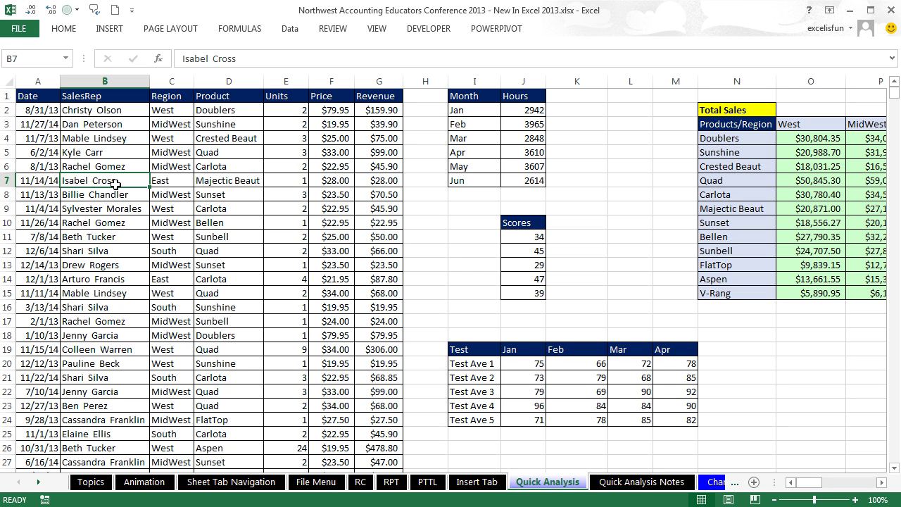
key(ctrl+a)
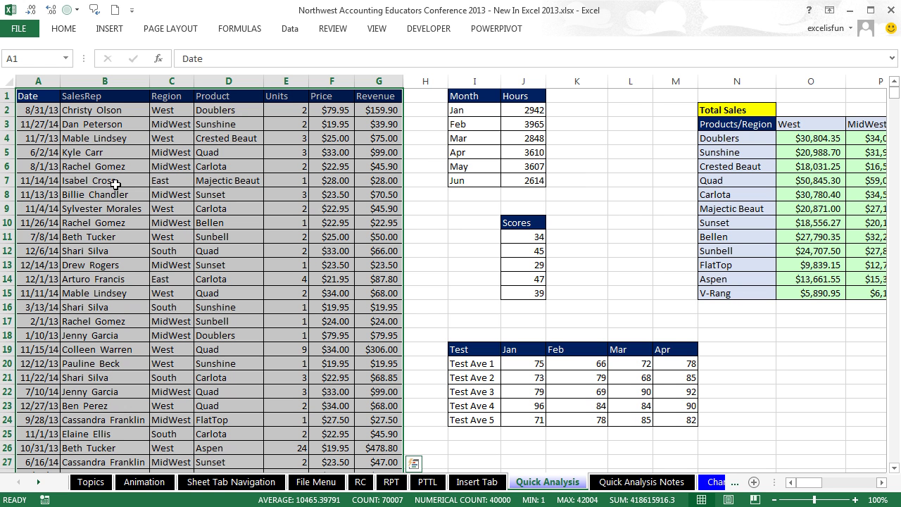
click(414, 465)
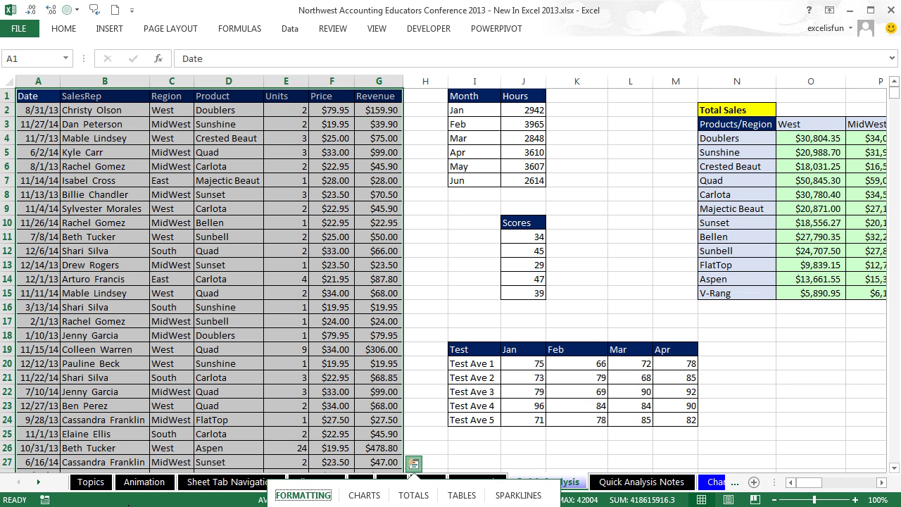
key(Escape)
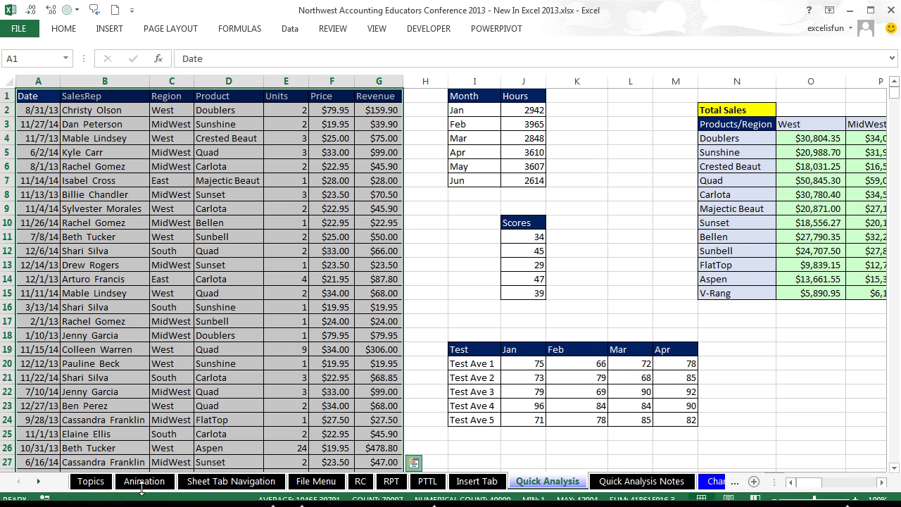
click(172, 130)
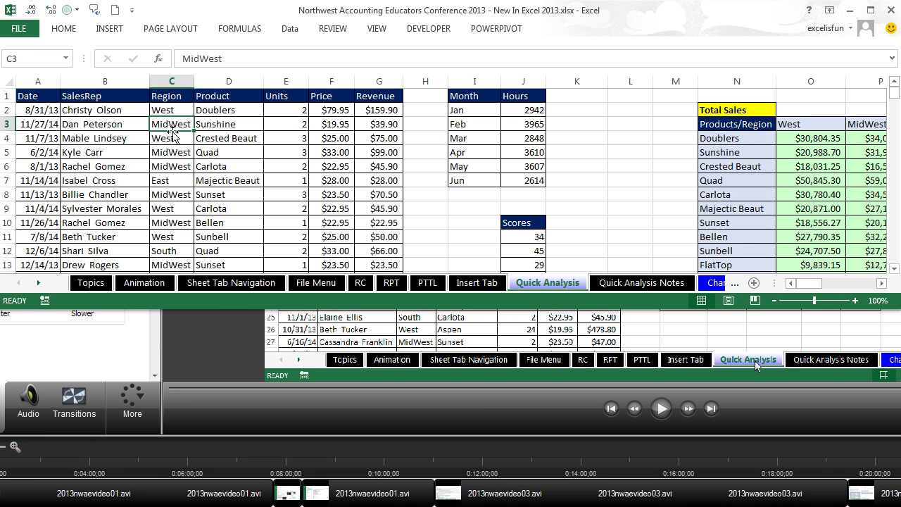
key(ctrl+a)
click(414, 265)
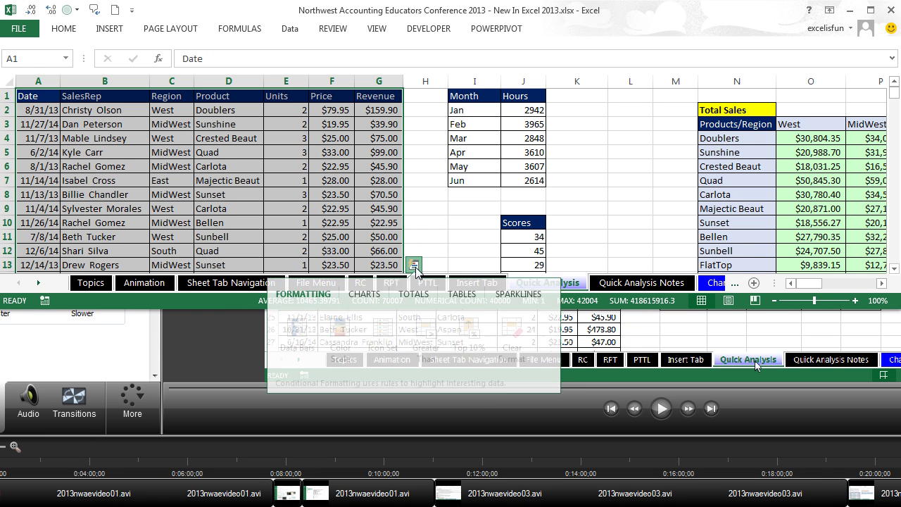
click(359, 297)
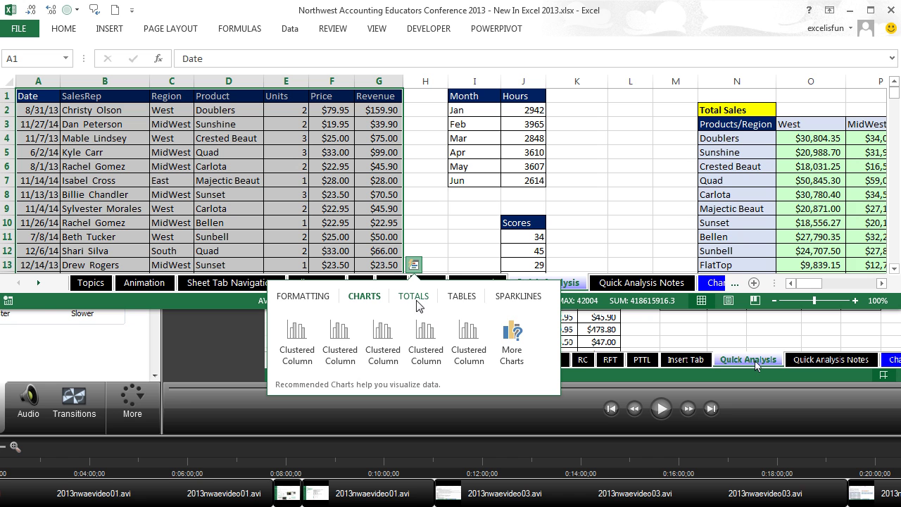
click(472, 299)
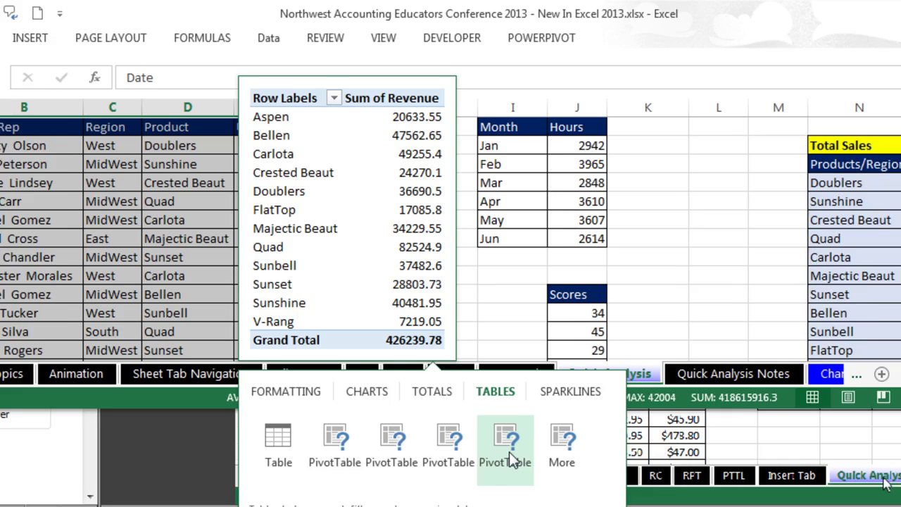
Step: Select the Month and Hours table (I1:J7) and browse its Quick Analysis Totals options
key(Escape)
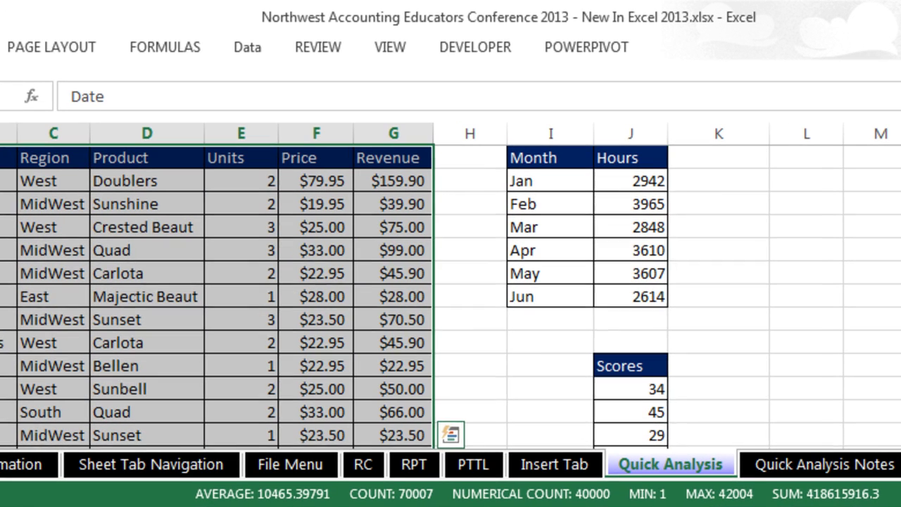
drag(546, 158, 642, 297)
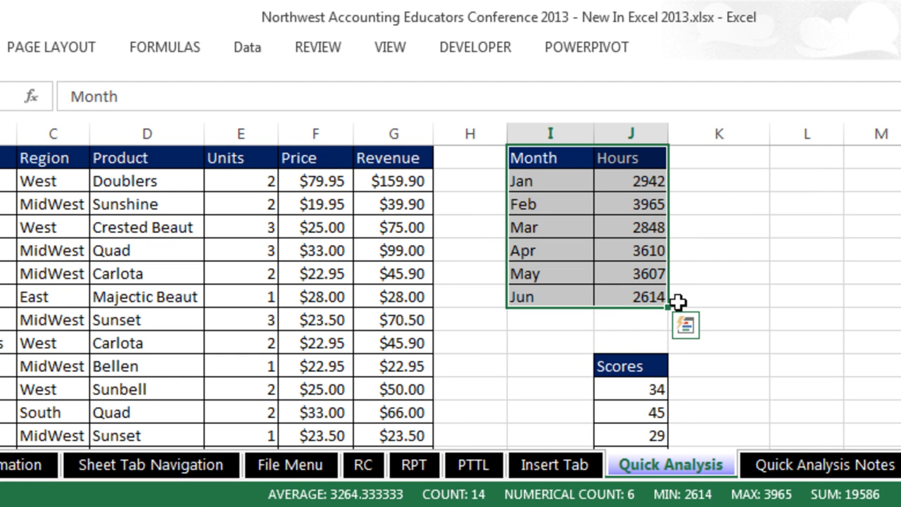
click(679, 318)
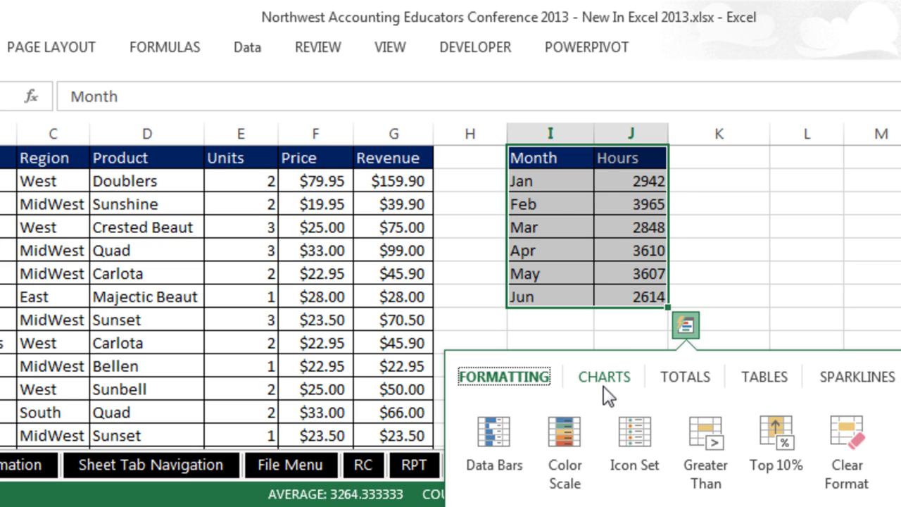
click(684, 380)
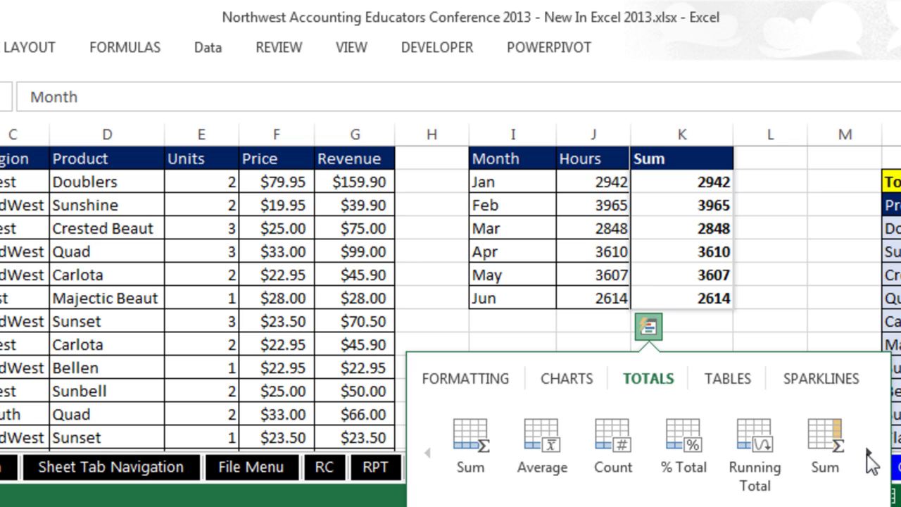
click(868, 451)
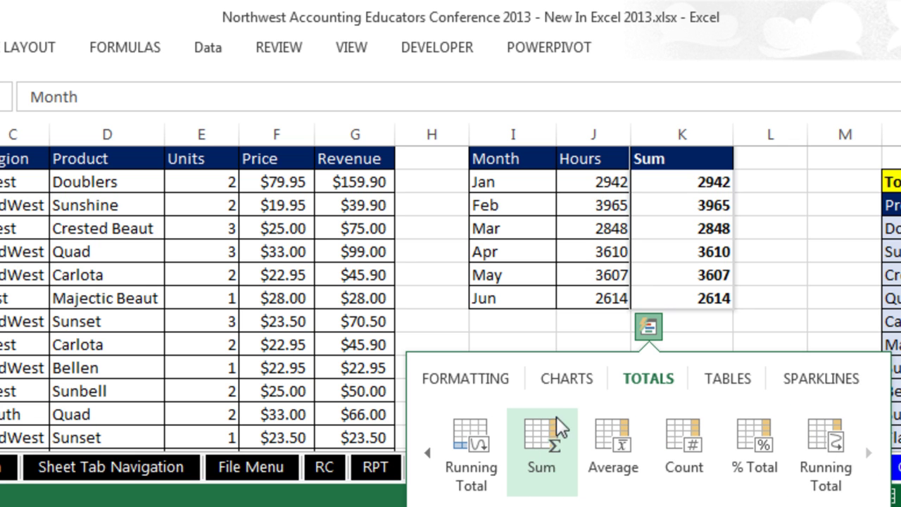
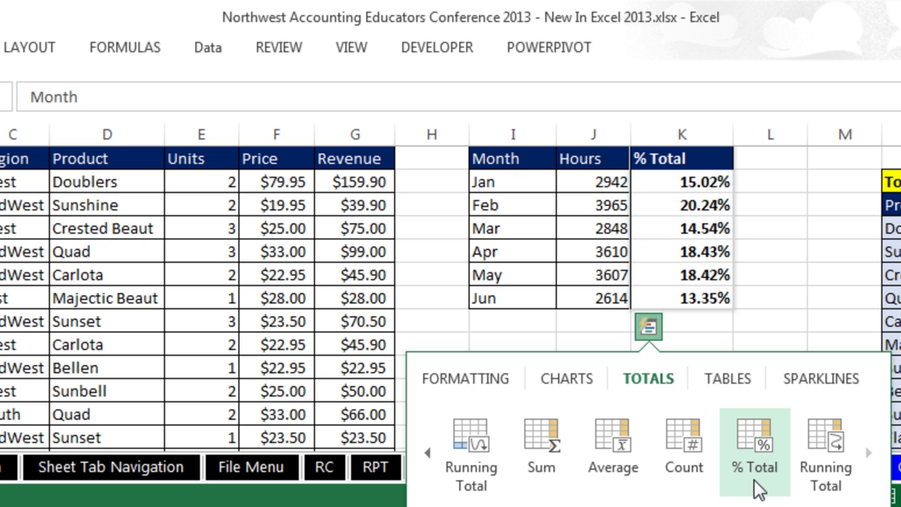
Step: Add a running total of monthly Hours and check K7's =SUM($J$2:J7) formula reaching 19586
click(817, 478)
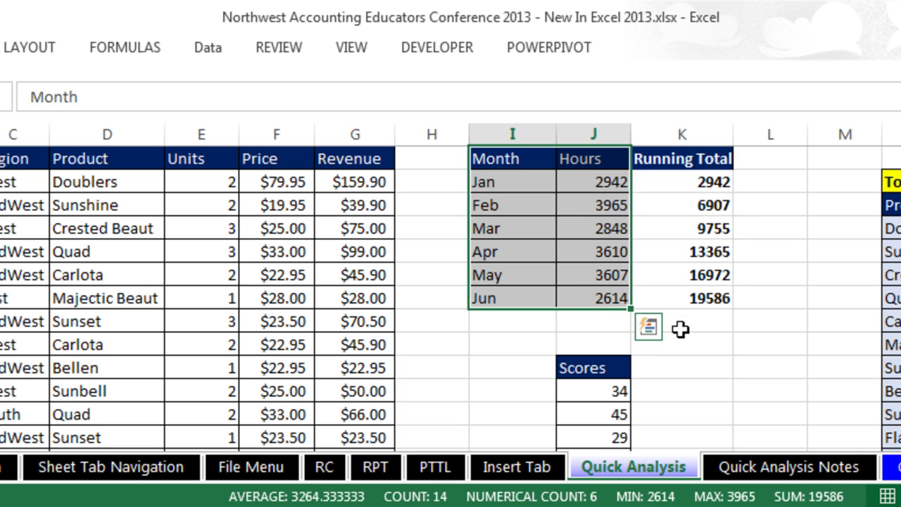
click(696, 290)
double_click(696, 291)
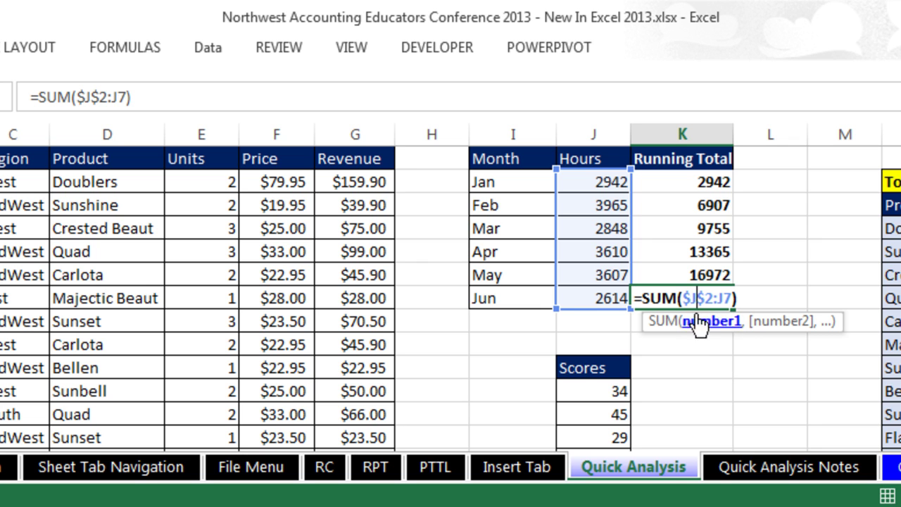
key(Escape)
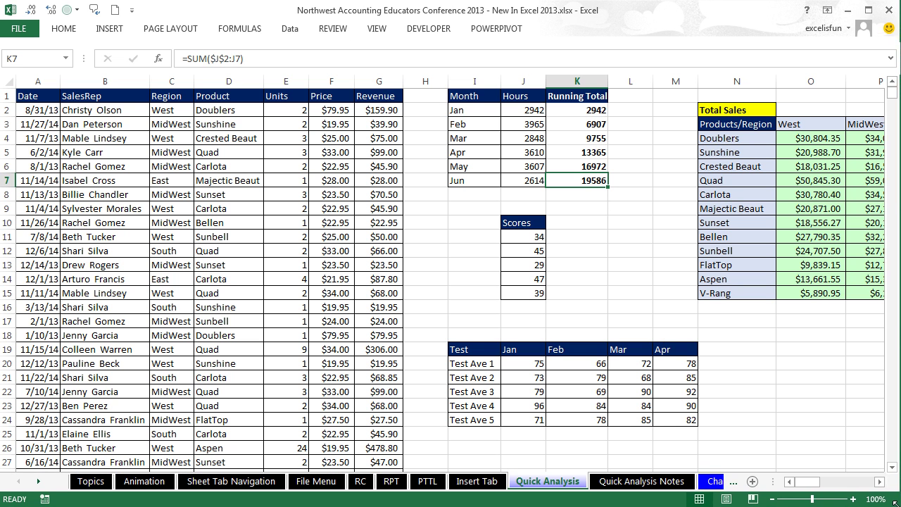
Step: Select the Scores and add their average, 38.8, in J16 with Quick Analysis
drag(527, 220, 536, 290)
key(ctrl+q)
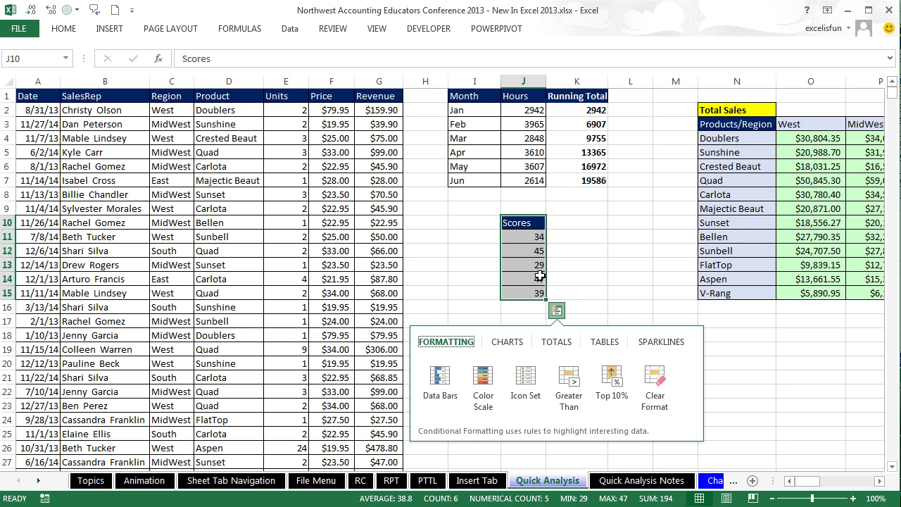
key(Right)
key(Right)
key(Right)
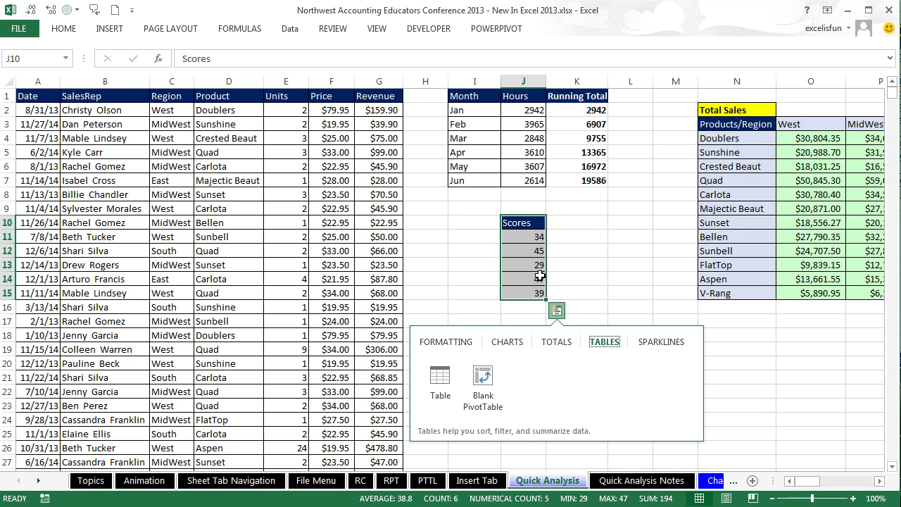
key(Left)
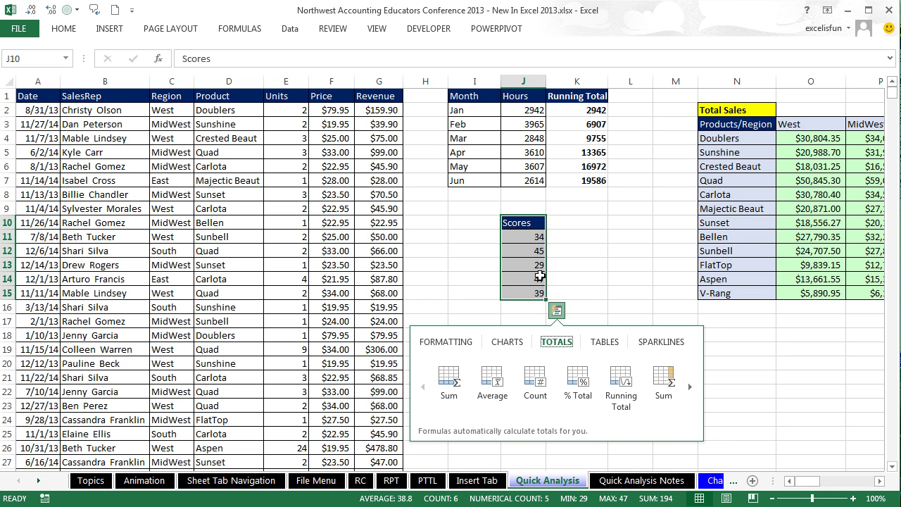
key(Down)
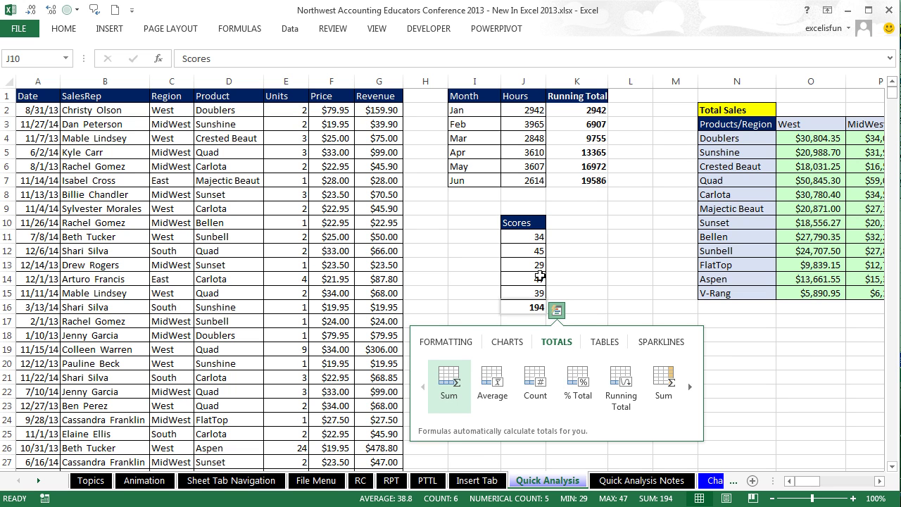
key(Right)
key(Right)
key(Right)
key(Left)
key(Left)
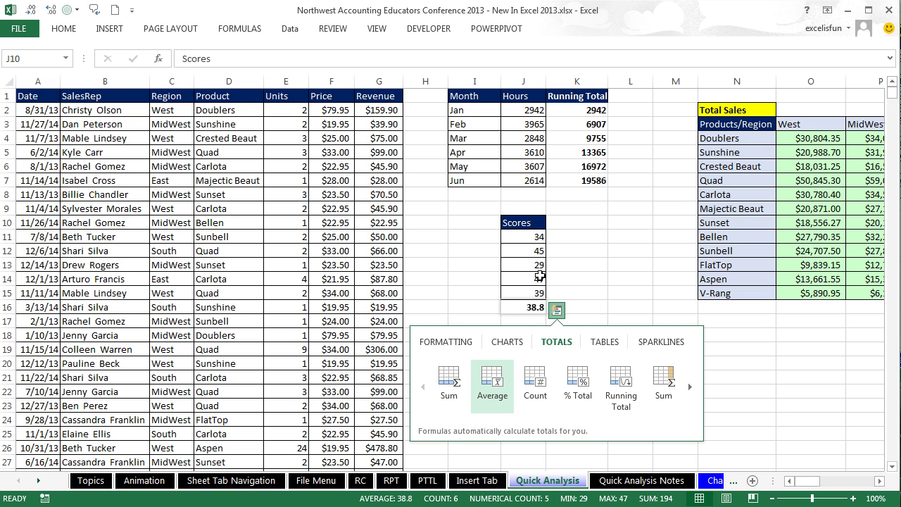
key(Return)
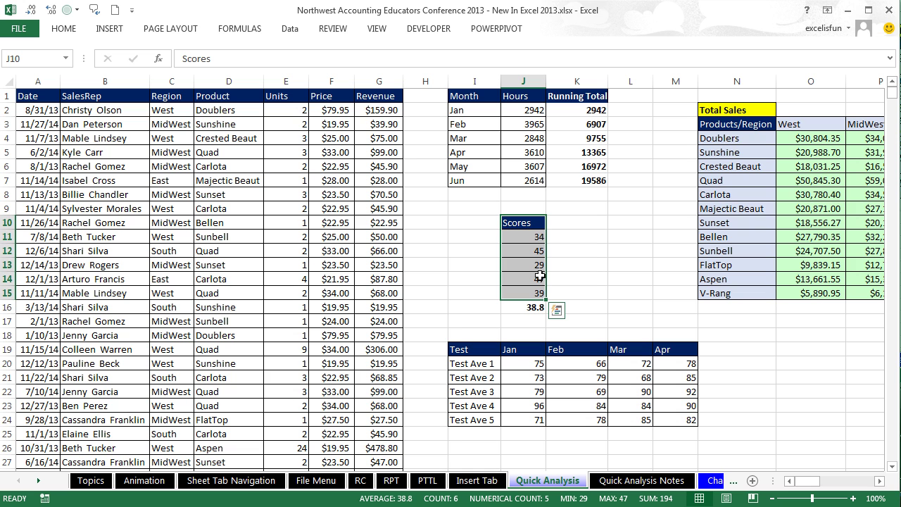
Step: Browse the Quick Analysis totals, formatting and chart options for the scores without applying any
key(ctrl+q)
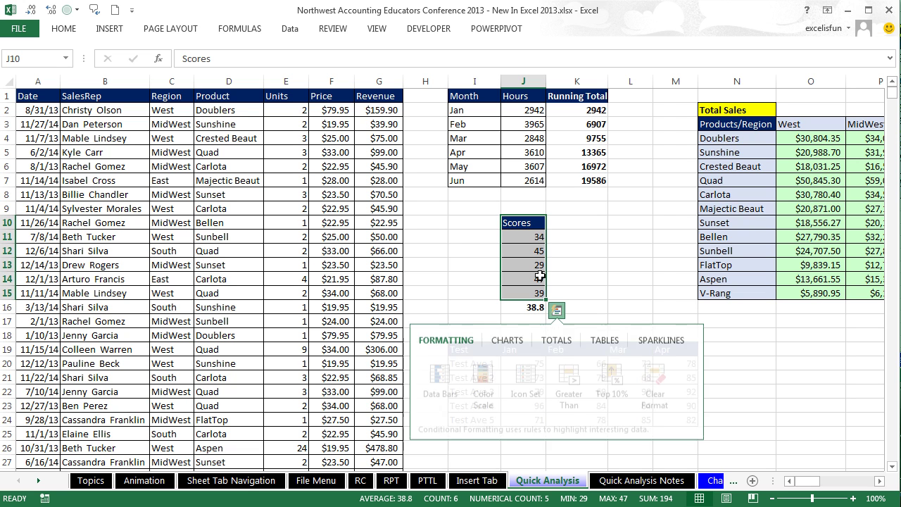
key(Right)
key(Right)
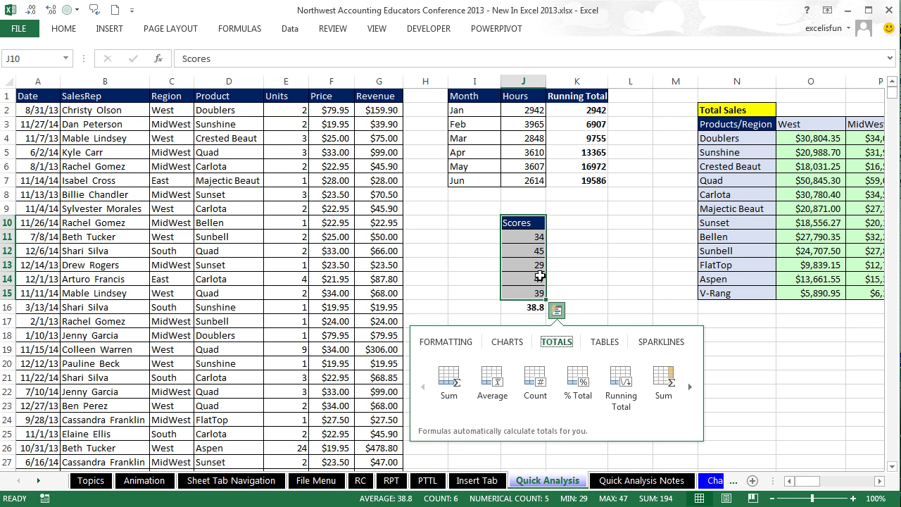
key(Down)
key(Right)
key(Right)
key(Right)
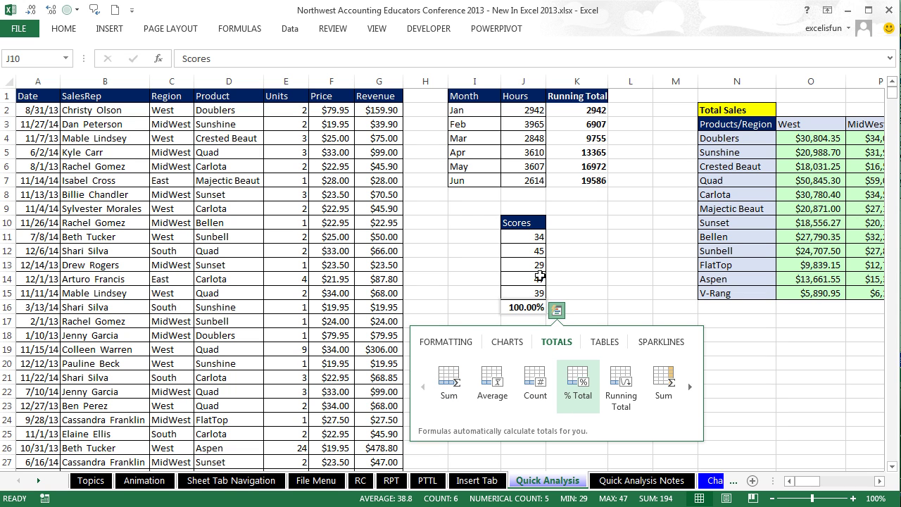
key(Left)
key(Left)
key(Left)
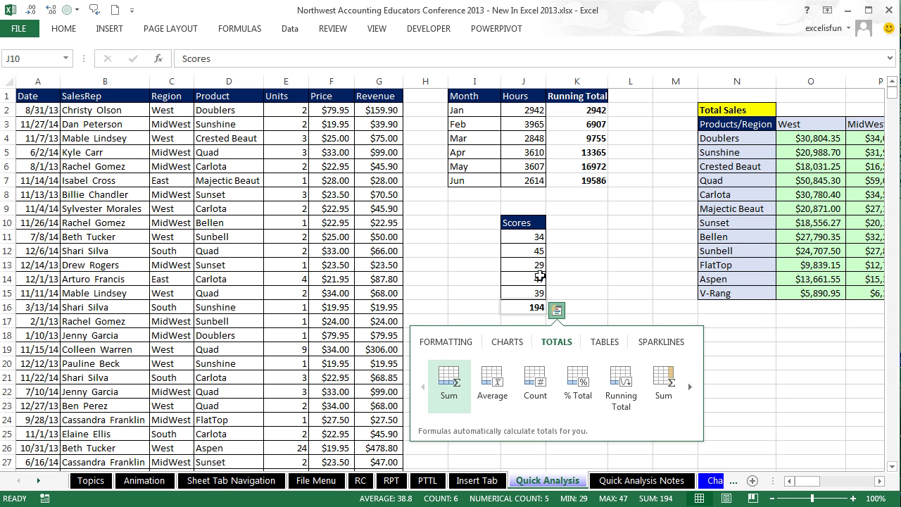
key(Up)
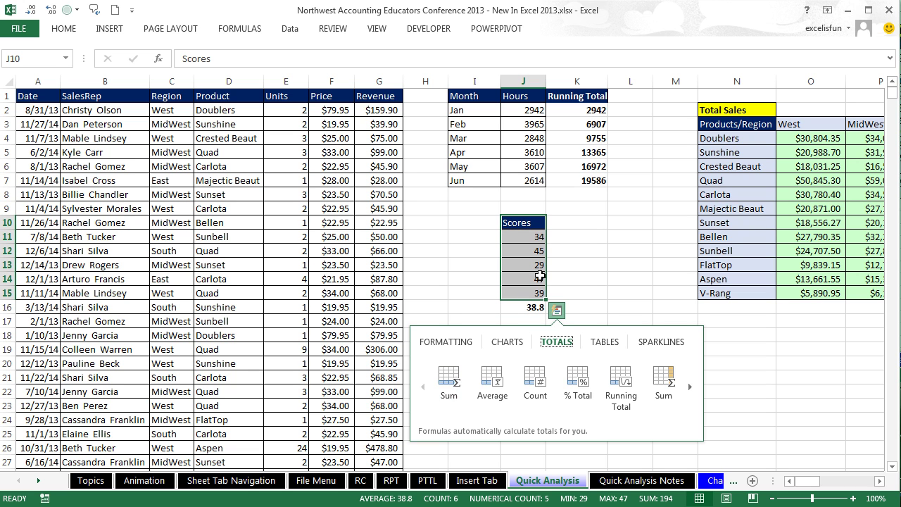
key(Left)
key(Left)
key(Right)
key(Right)
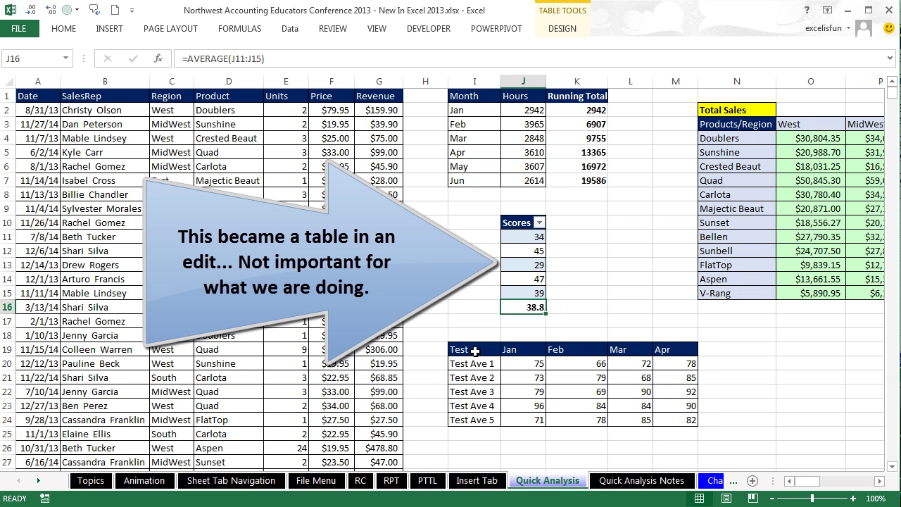
Step: Try Quick Analysis on part of the Test table, then dismiss it
drag(472, 349, 676, 416)
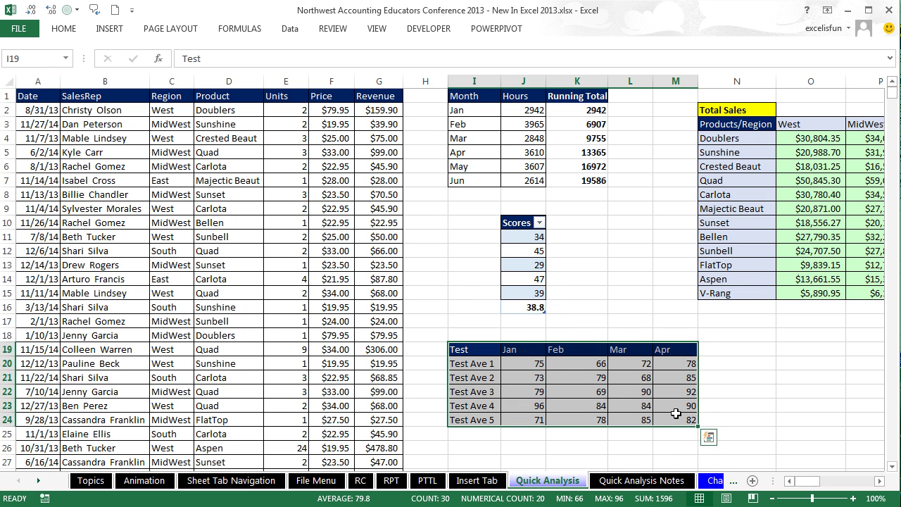
key(ctrl+q)
key(Right)
key(Right)
key(Right)
key(Right)
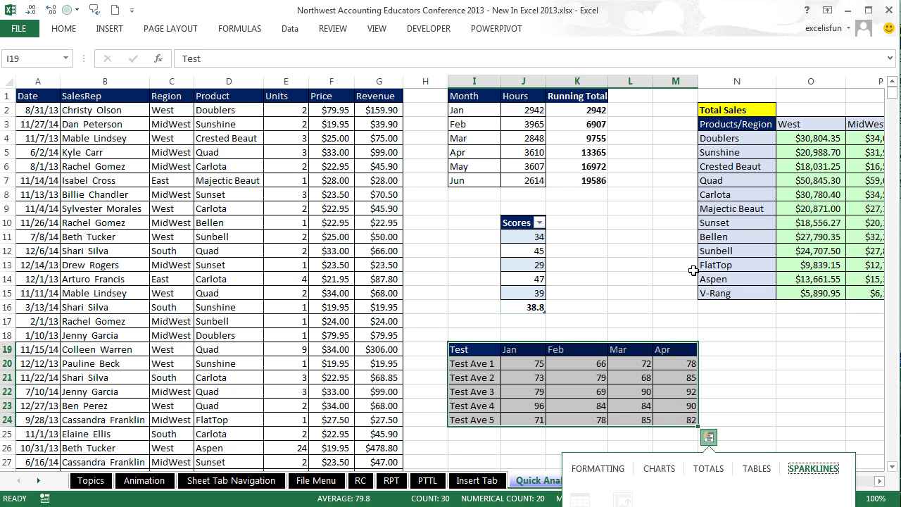
click(773, 340)
scroll(772, 340, down, 2)
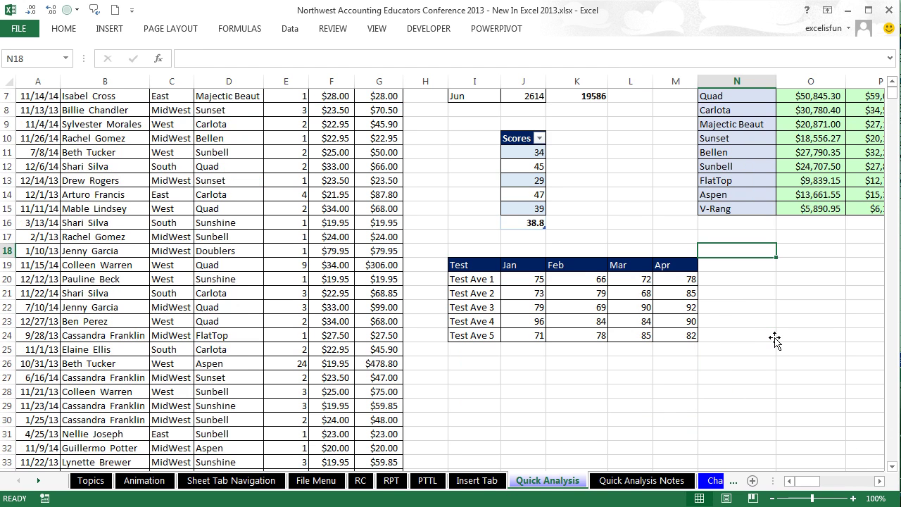
Step: Select the whole Test table and insert line sparklines beside each Test Ave row
click(534, 281)
key(ctrl+a)
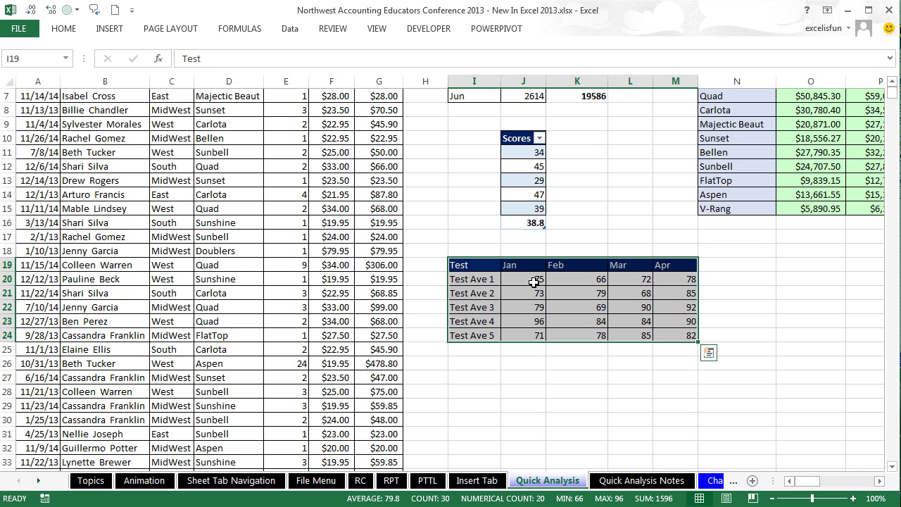
key(ctrl+q)
key(Right)
key(Right)
key(Right)
key(Right)
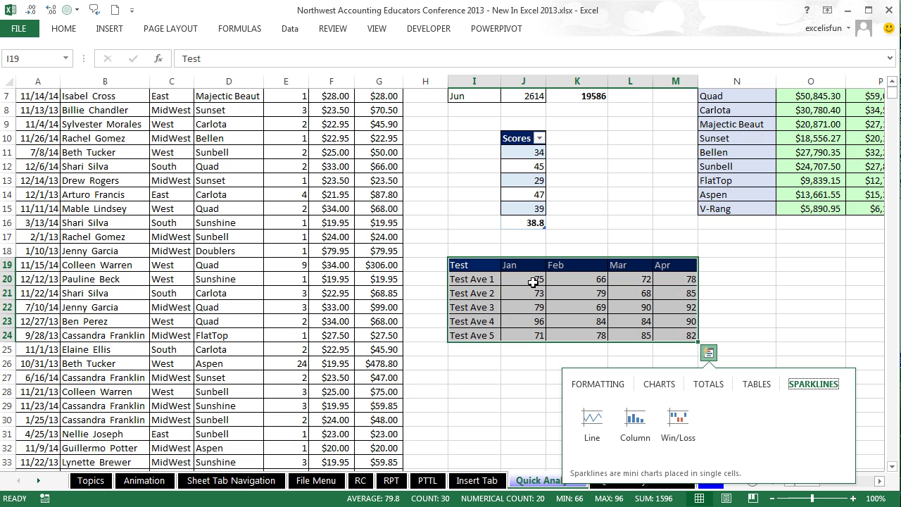
key(Tab)
key(Right)
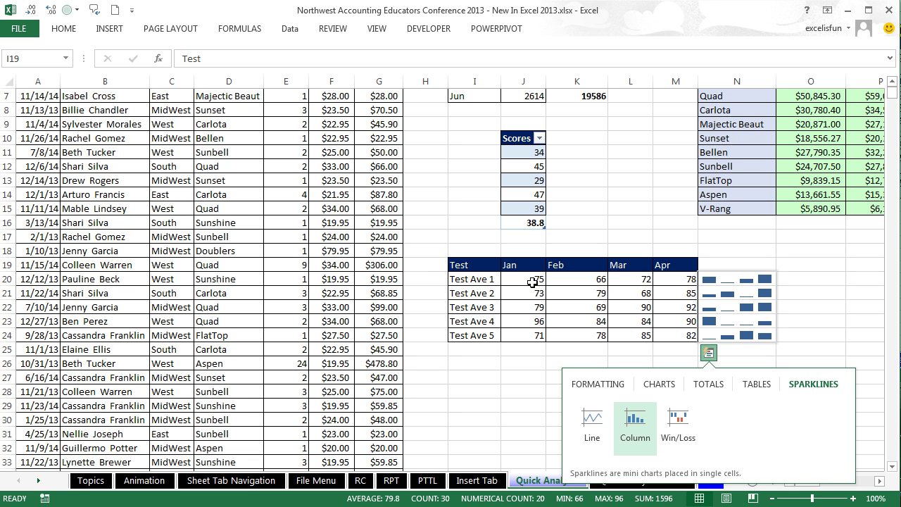
key(Left)
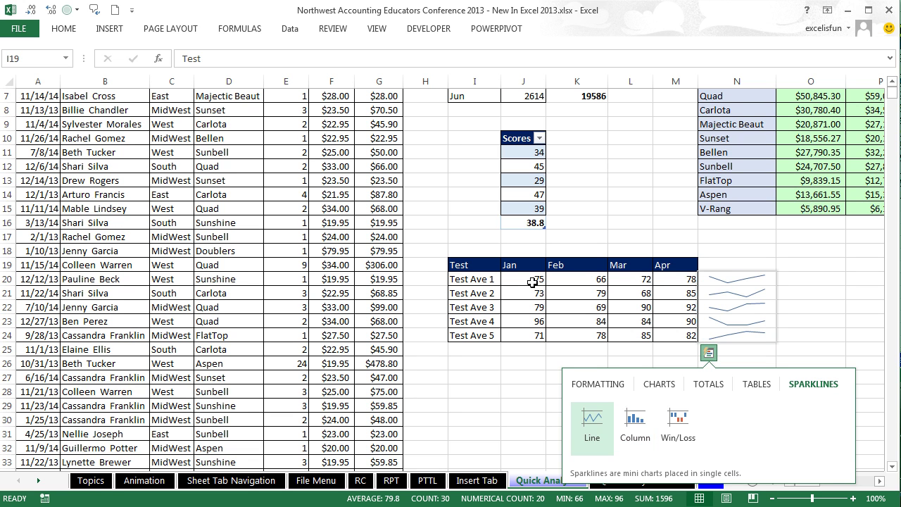
key(Return)
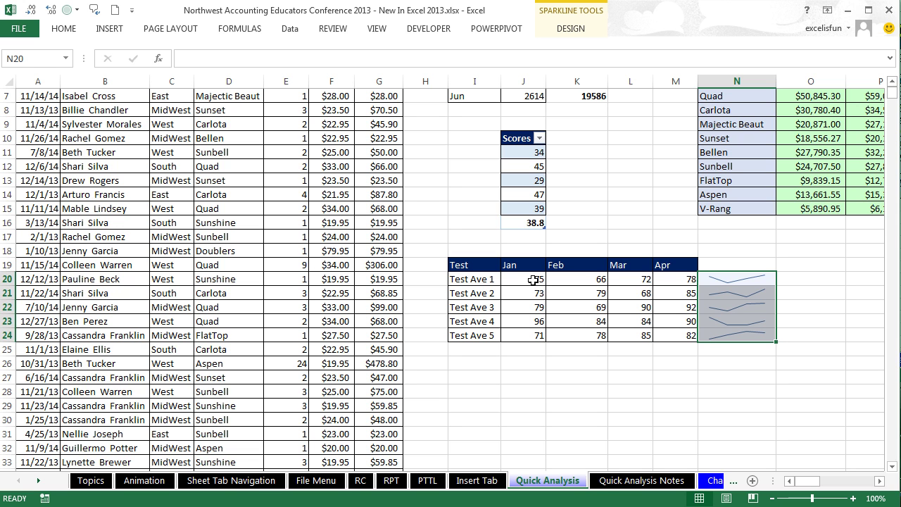
click(723, 285)
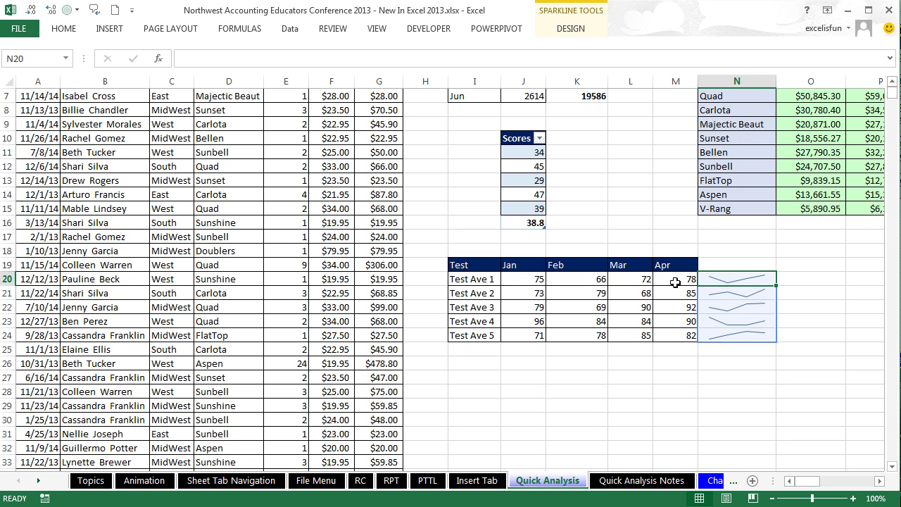
click(802, 279)
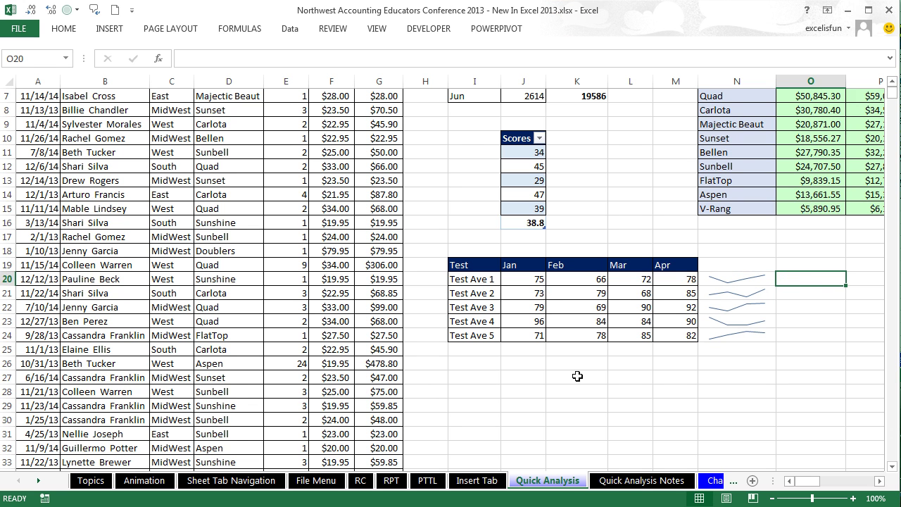
scroll(577, 376, up, 1)
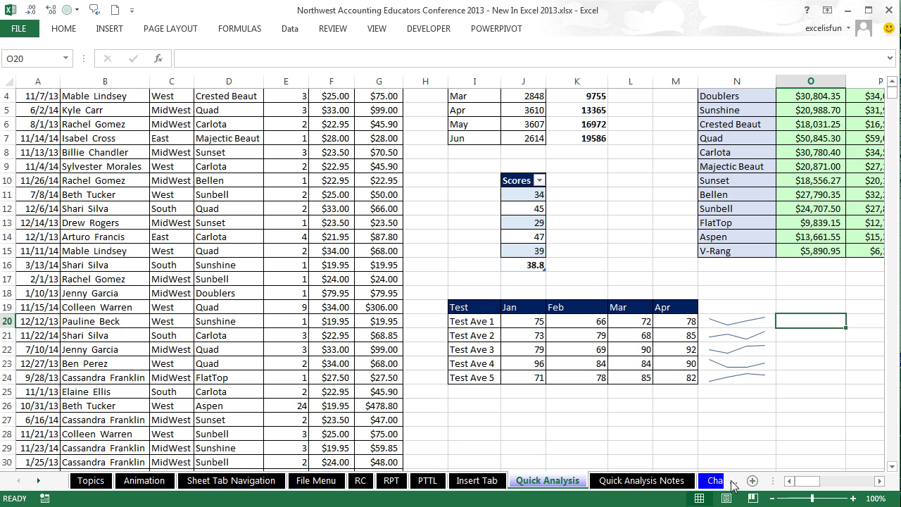
Step: Scroll the sheet tabs and go to the Task Panes Notes sheet
click(605, 429)
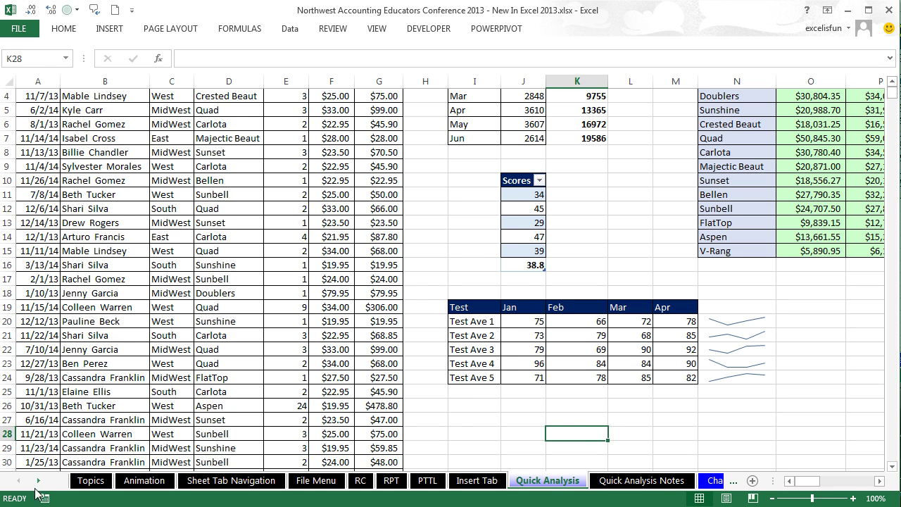
click(39, 481)
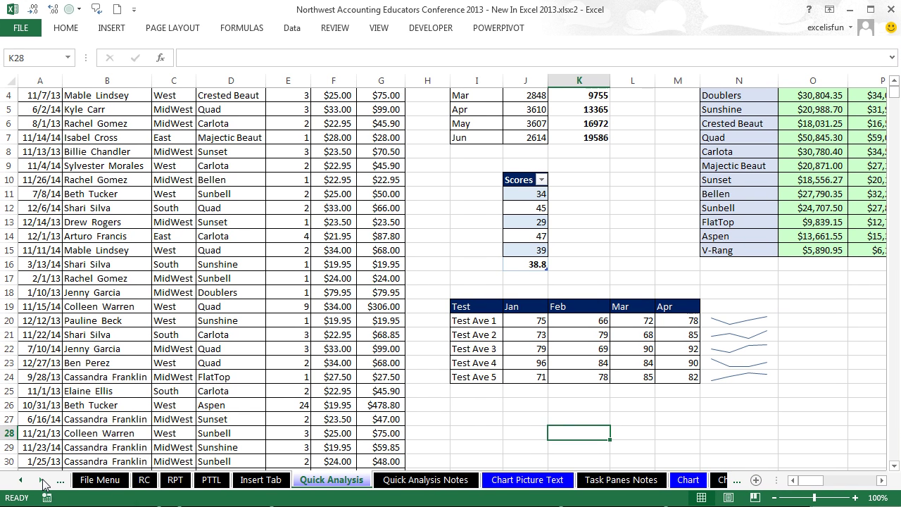
click(43, 481)
click(43, 481)
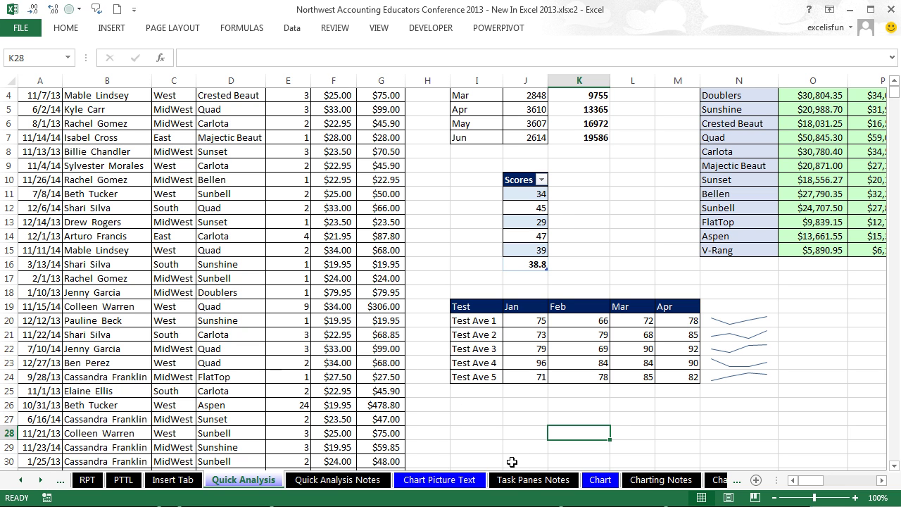
click(534, 480)
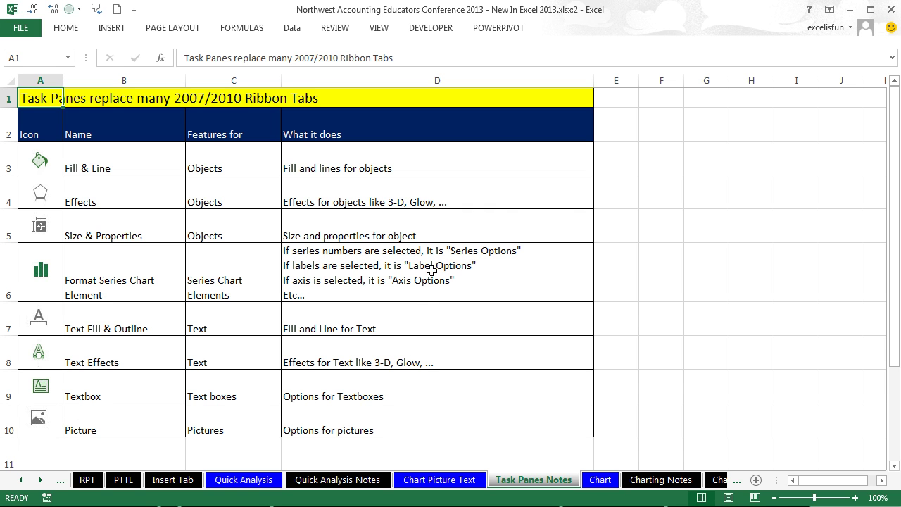
Step: On Chart Picture Text, select the pictures, sales chart and Rad text, then switch to Excel 2010
click(451, 480)
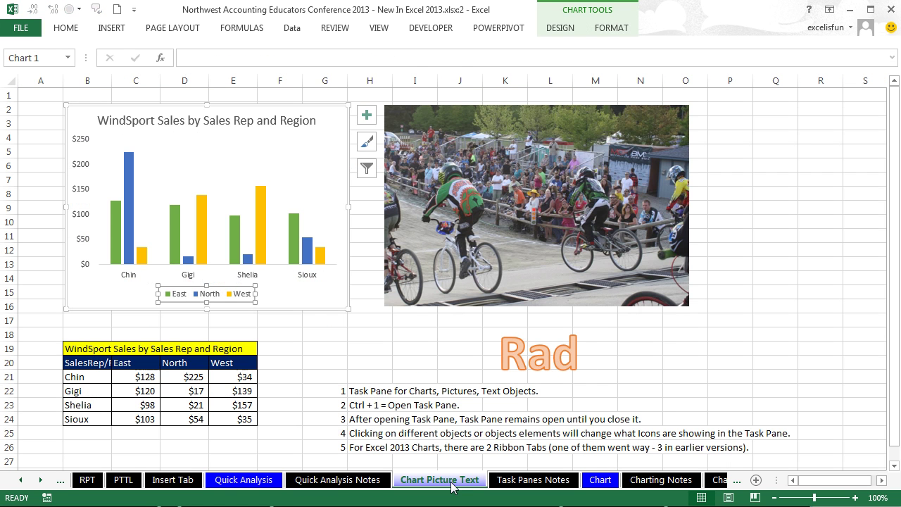
click(387, 337)
click(331, 164)
click(470, 171)
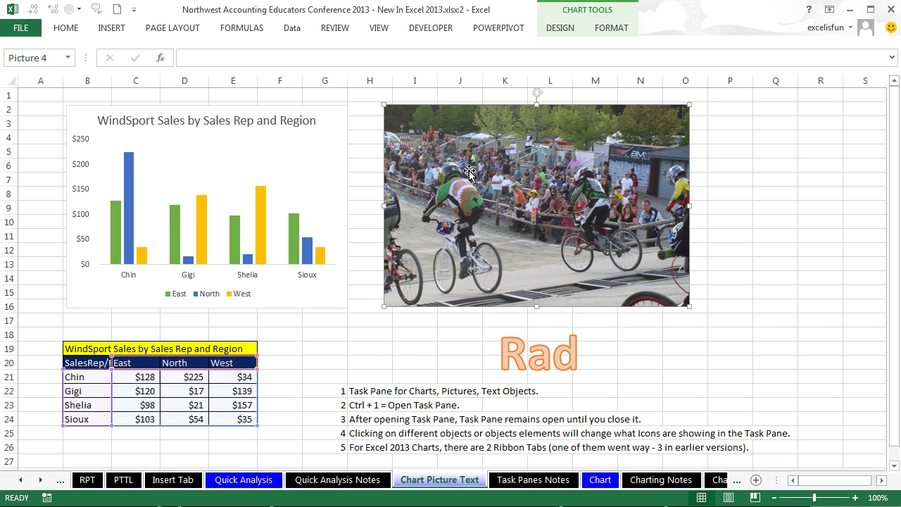
click(531, 363)
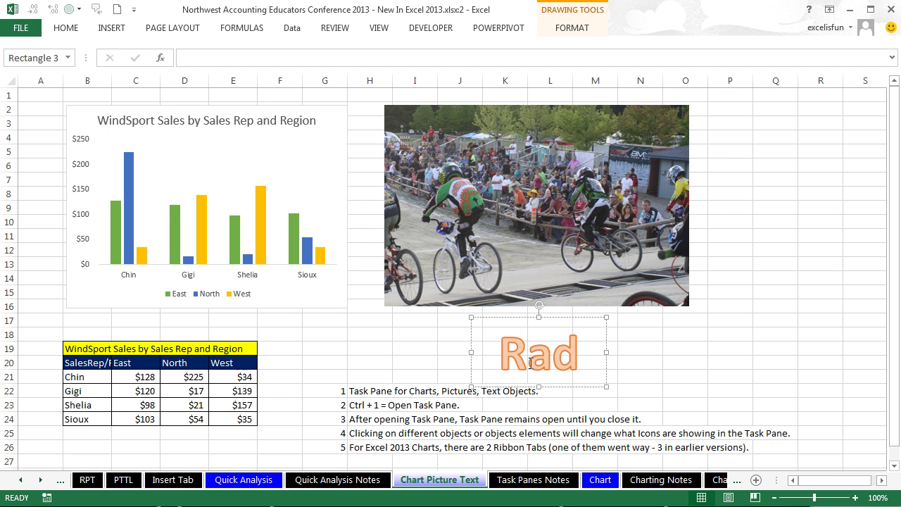
key(alt+Tab)
key(alt+Tab)
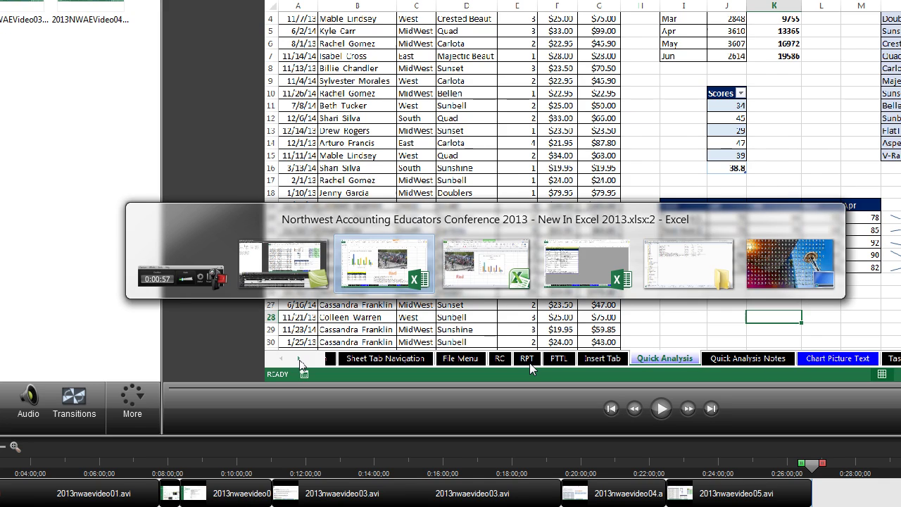
Step: Select the BMX photo in Excel 2010 and open its format settings with Ctrl+1
click(281, 248)
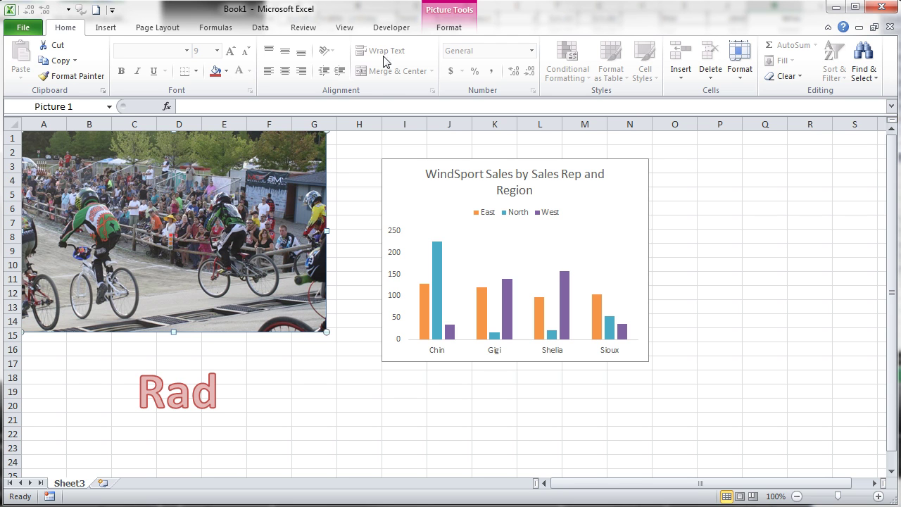
click(456, 27)
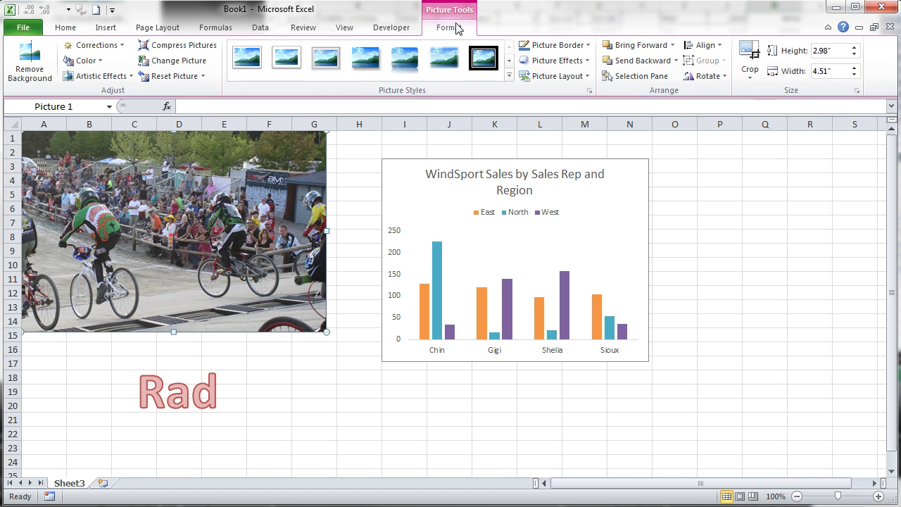
key(Escape)
double_click(214, 261)
key(ctrl+1)
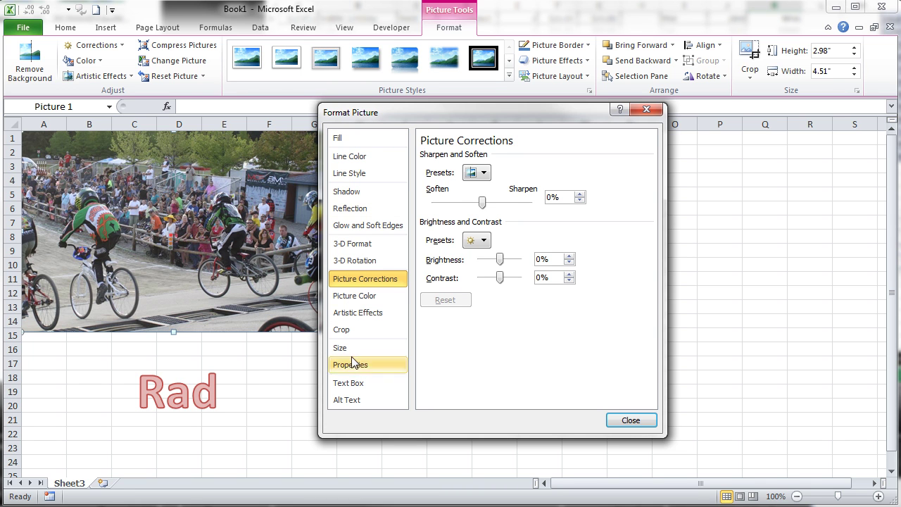
Step: View the Line Style, 3-D Rotation, Crop and Text Box categories, then return to Excel 2013
click(352, 173)
click(352, 261)
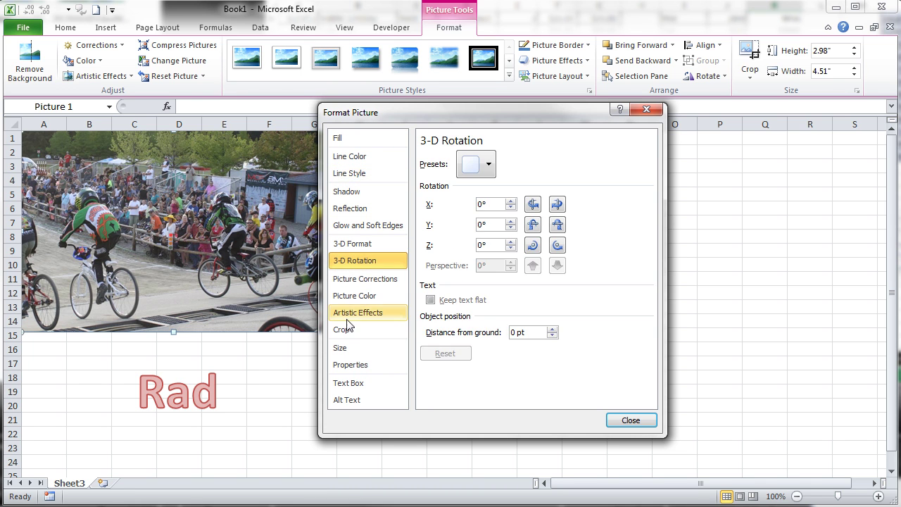
click(343, 329)
click(355, 382)
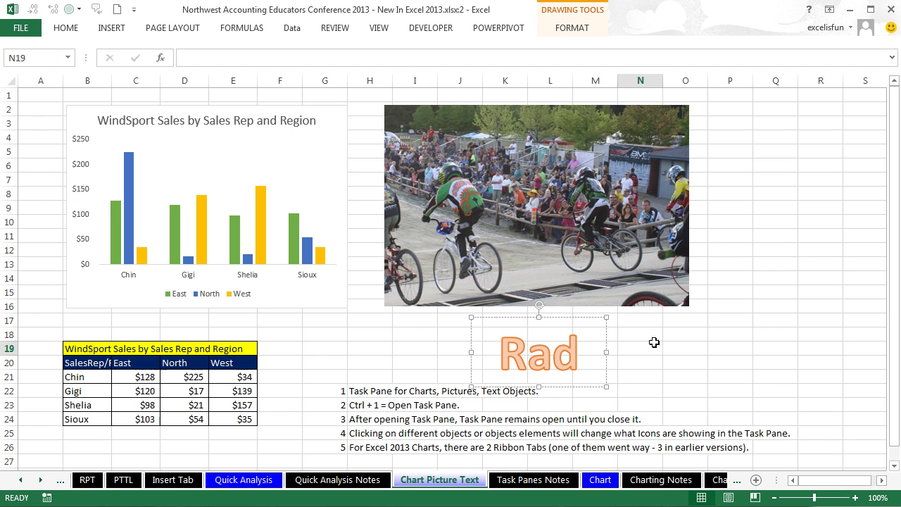
click(654, 342)
click(563, 231)
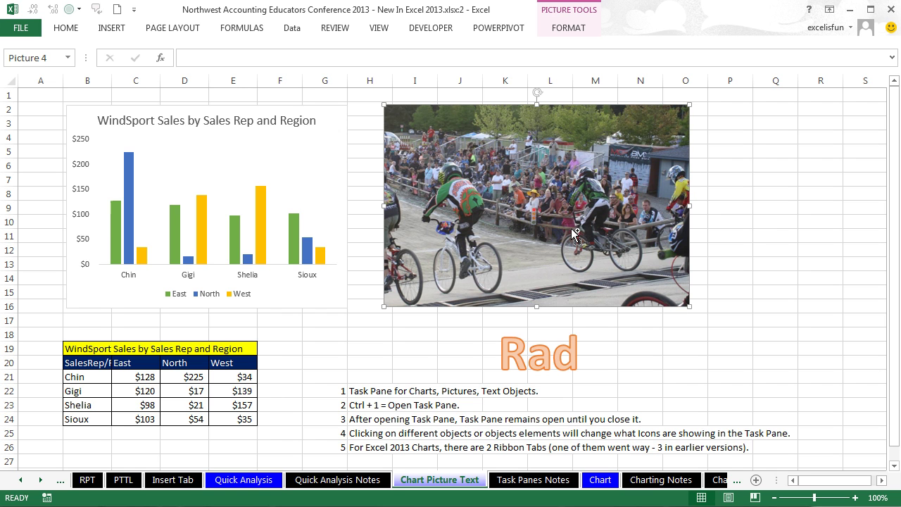
key(ctrl+1)
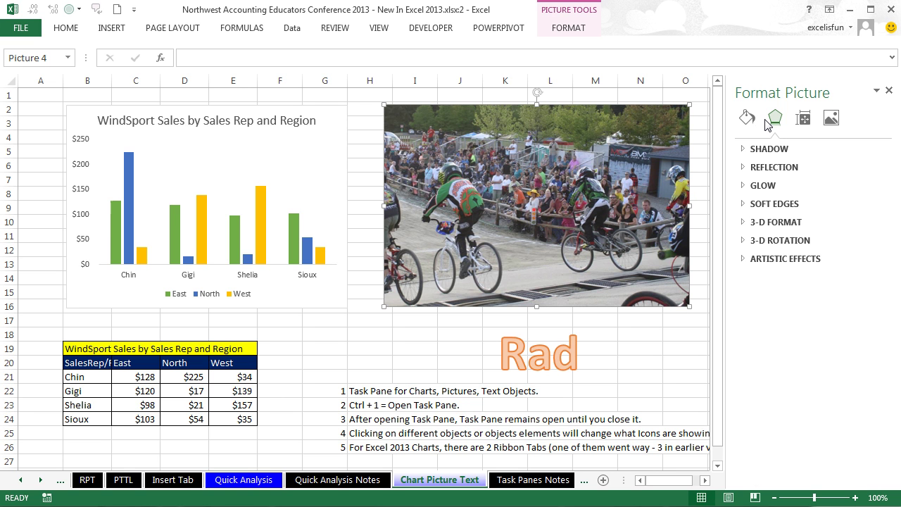
click(748, 120)
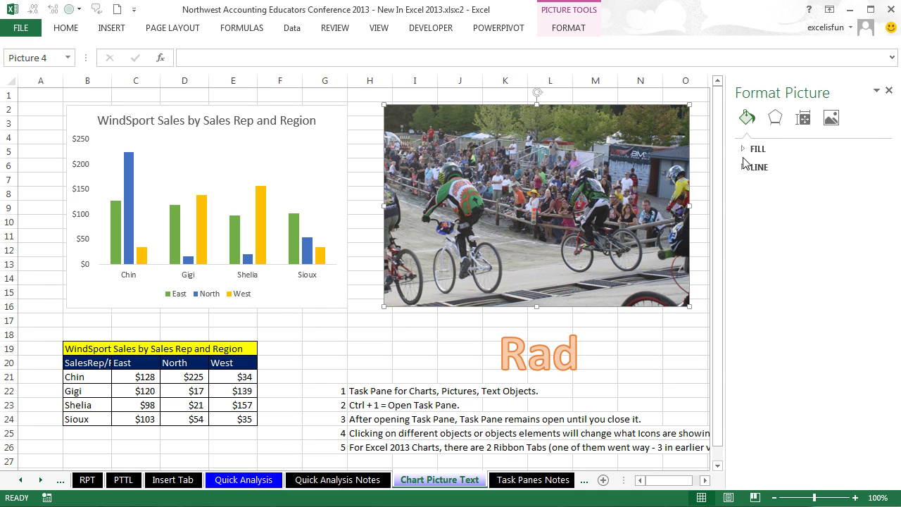
click(746, 154)
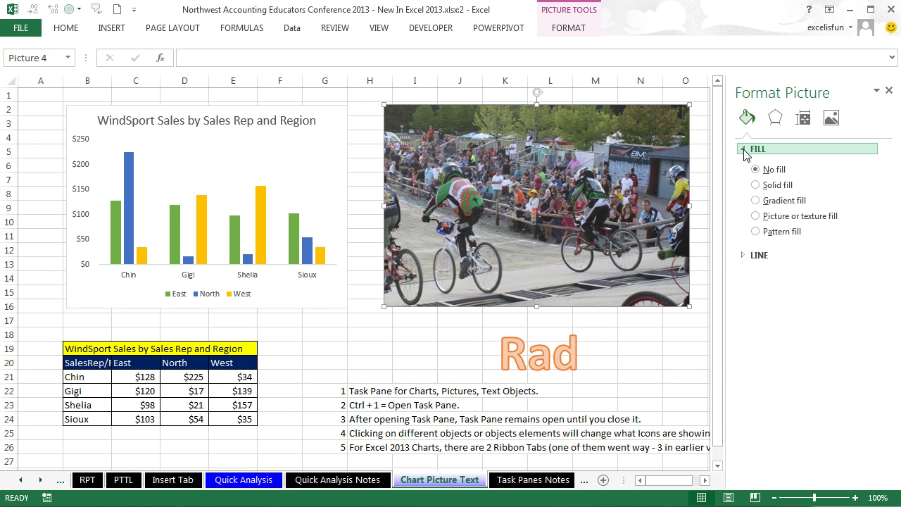
click(775, 119)
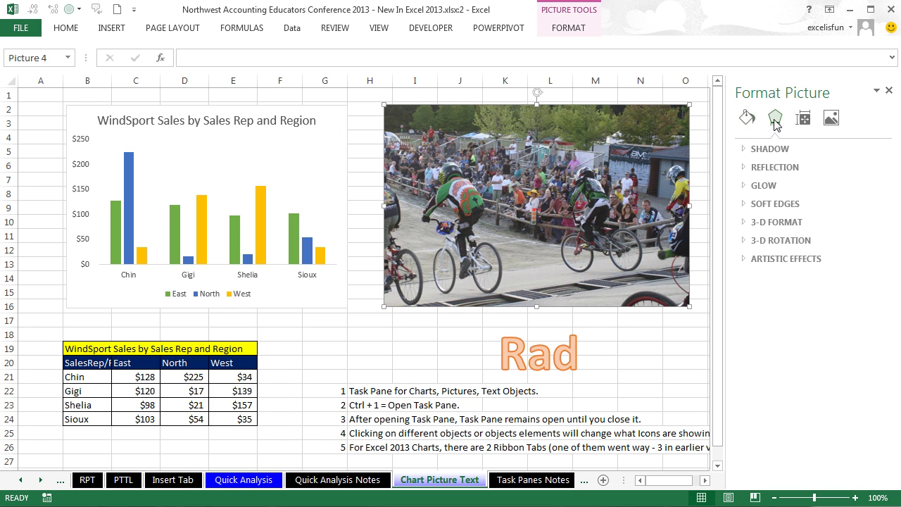
click(801, 120)
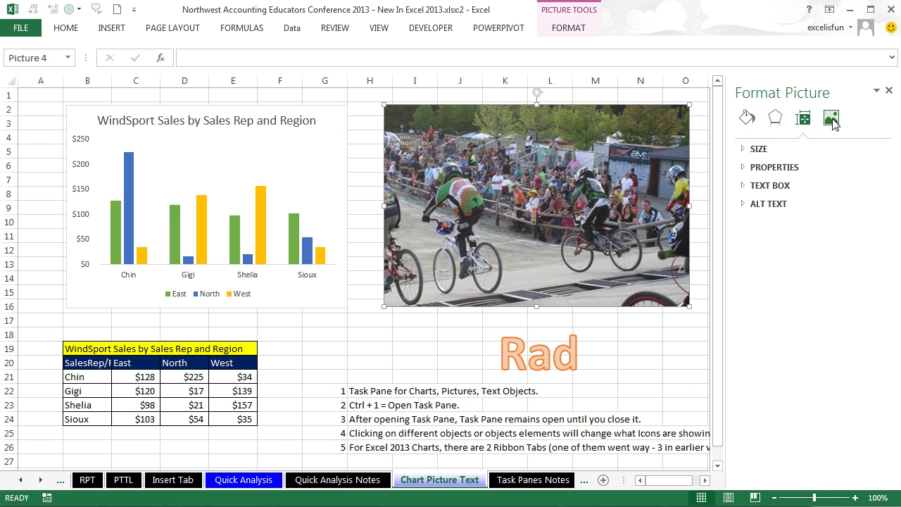
click(832, 120)
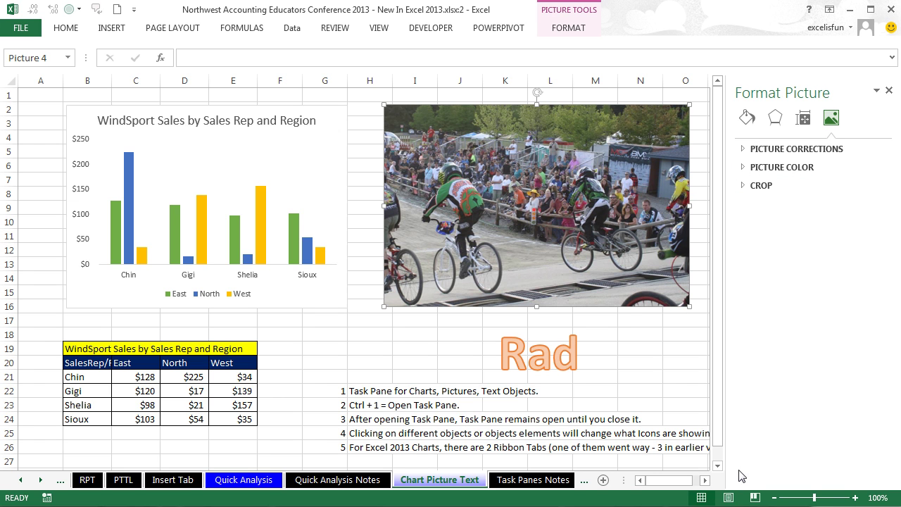
click(747, 117)
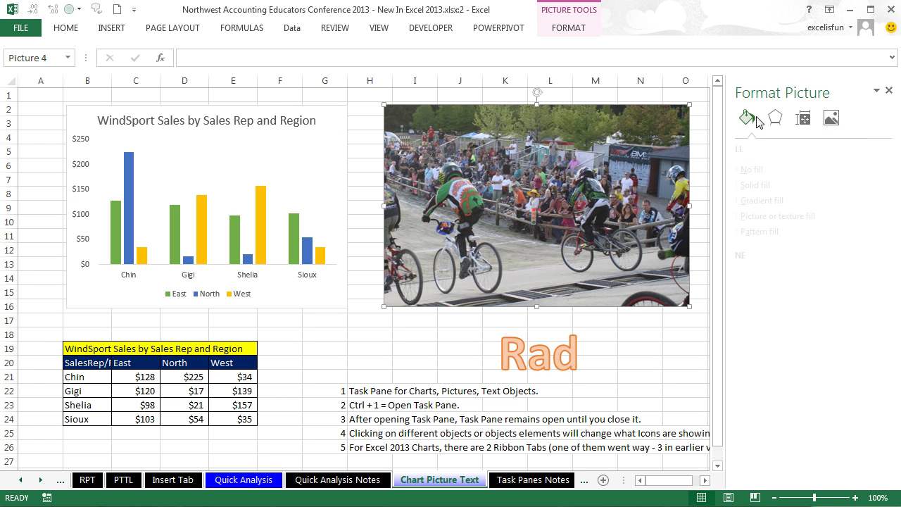
click(774, 117)
click(803, 118)
click(831, 117)
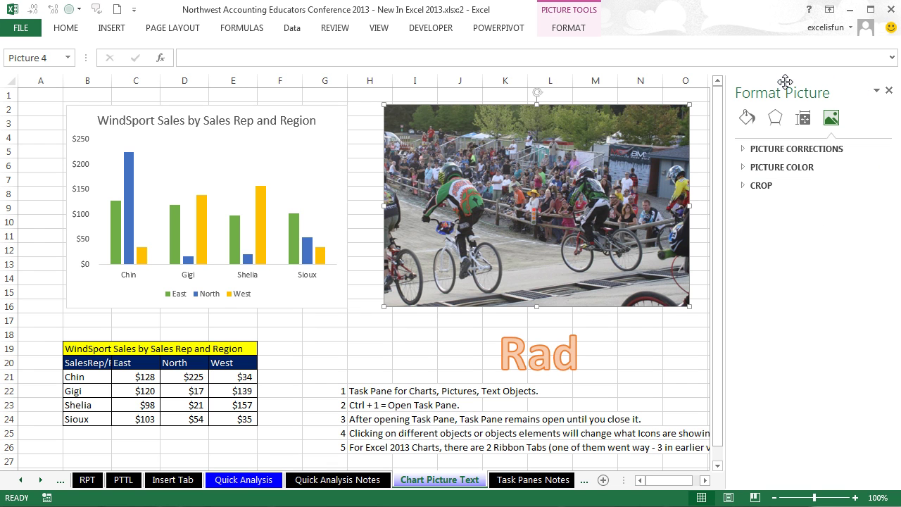
key(Tab)
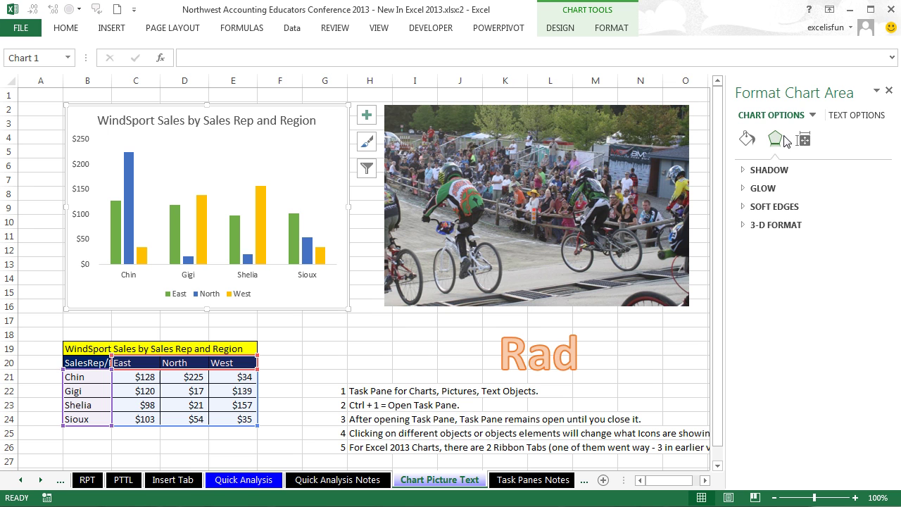
click(667, 330)
click(350, 344)
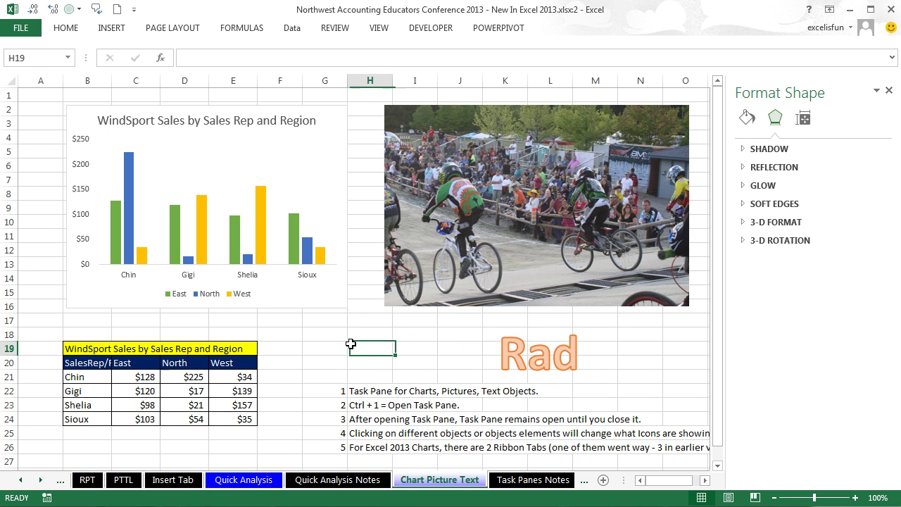
click(519, 257)
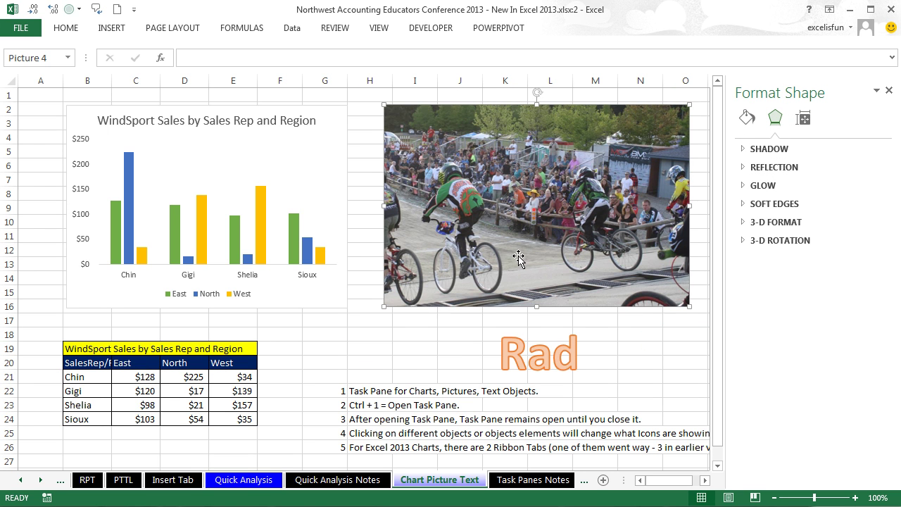
click(338, 176)
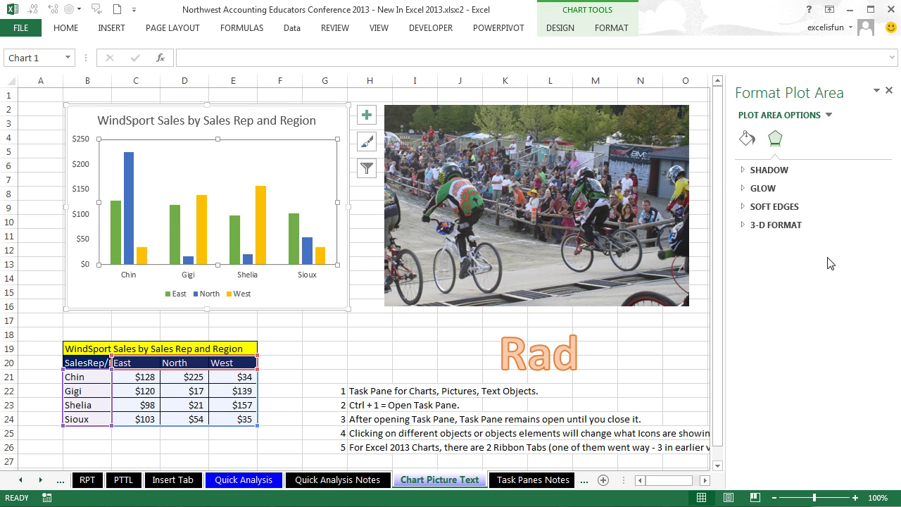
click(889, 90)
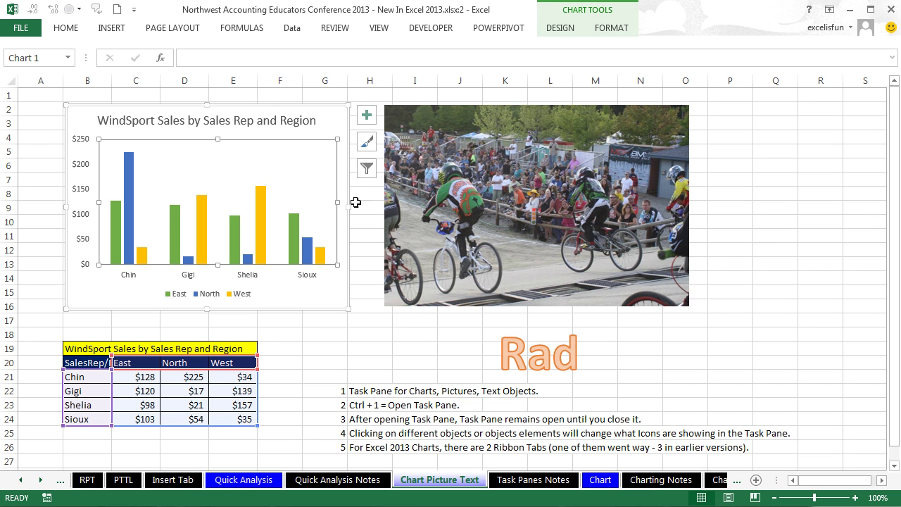
click(330, 120)
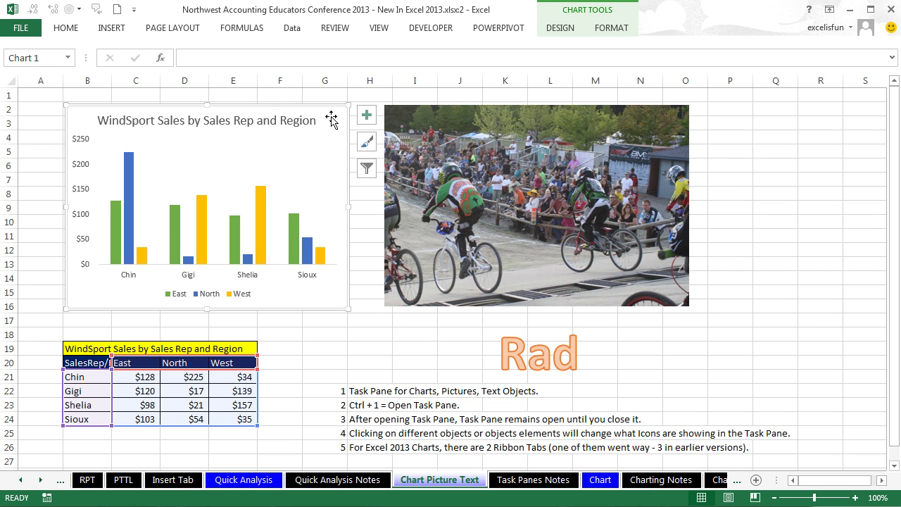
Step: In the WindSport chart's Format pane, set the legend position to Top
key(ctrl+1)
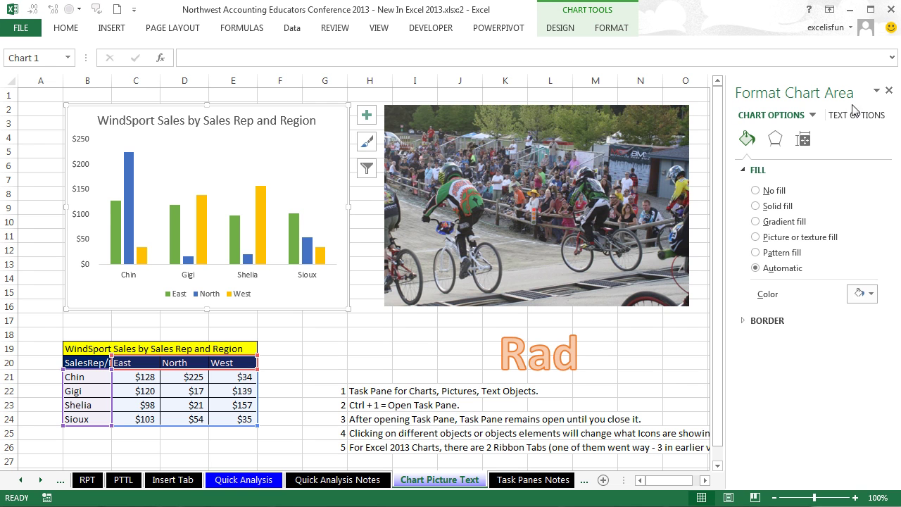
mouse_move(261, 220)
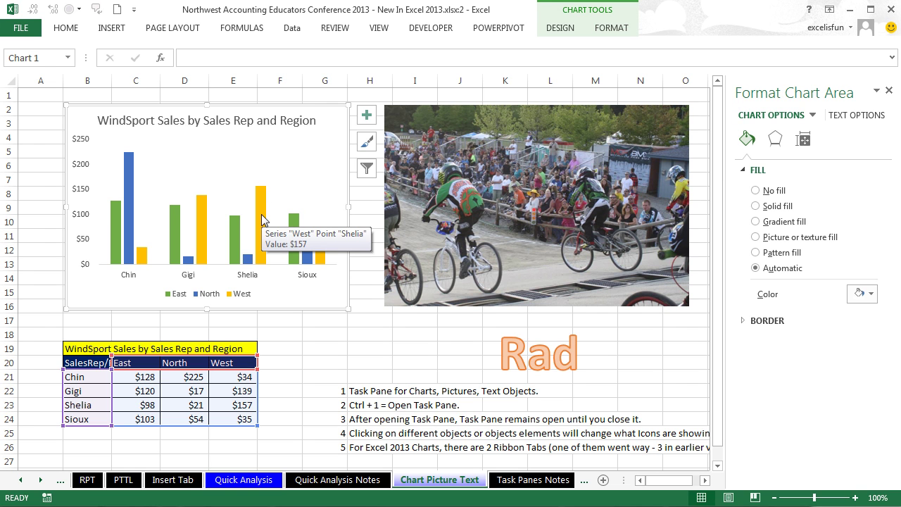
click(261, 220)
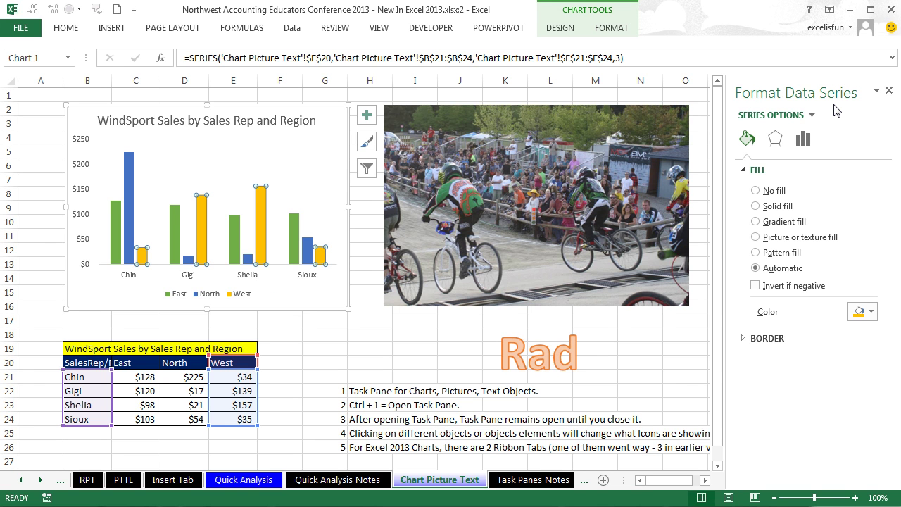
click(325, 148)
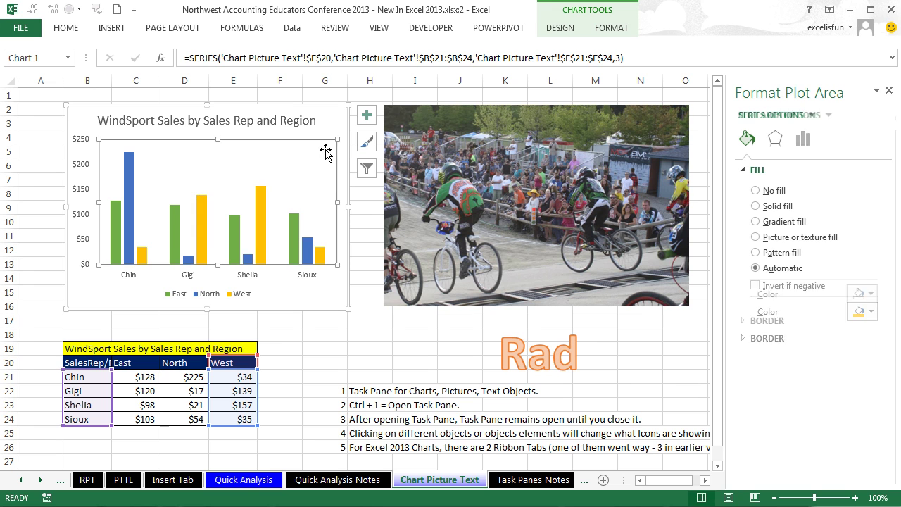
click(221, 301)
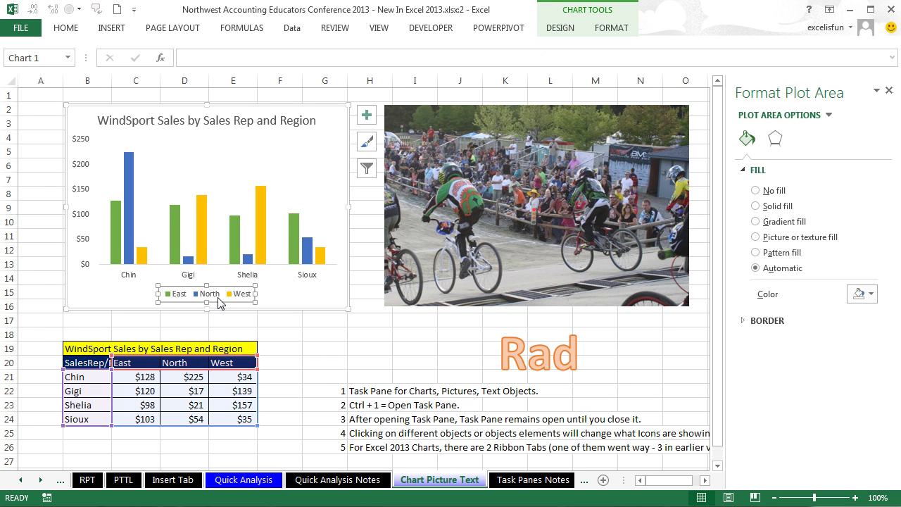
click(775, 144)
click(805, 148)
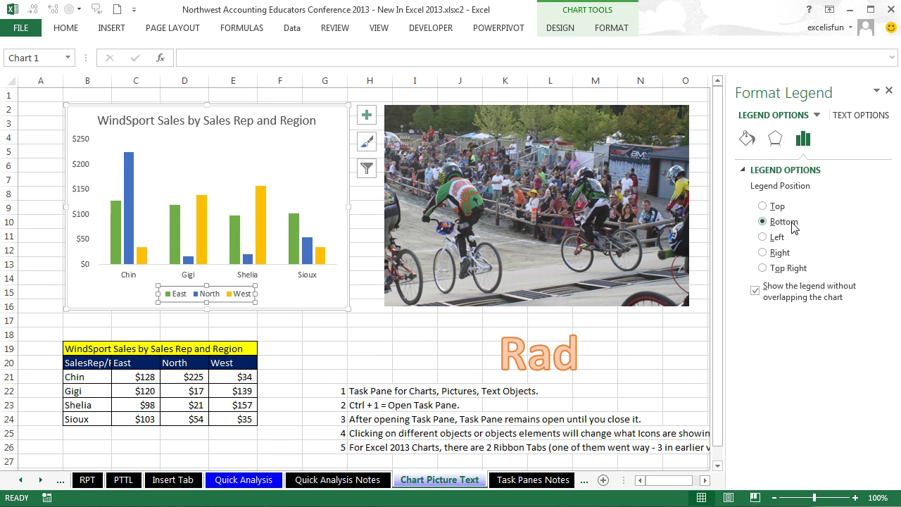
click(763, 206)
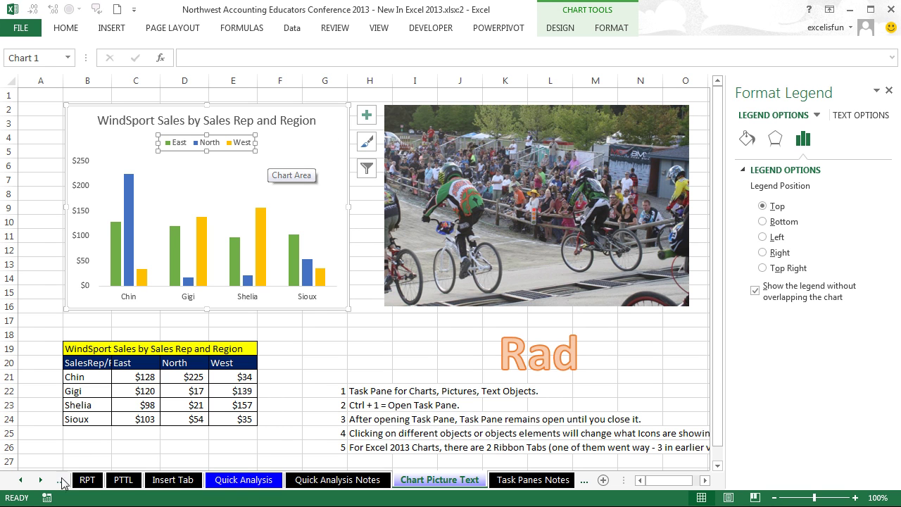
click(40, 480)
click(40, 480)
click(40, 479)
click(40, 480)
click(41, 480)
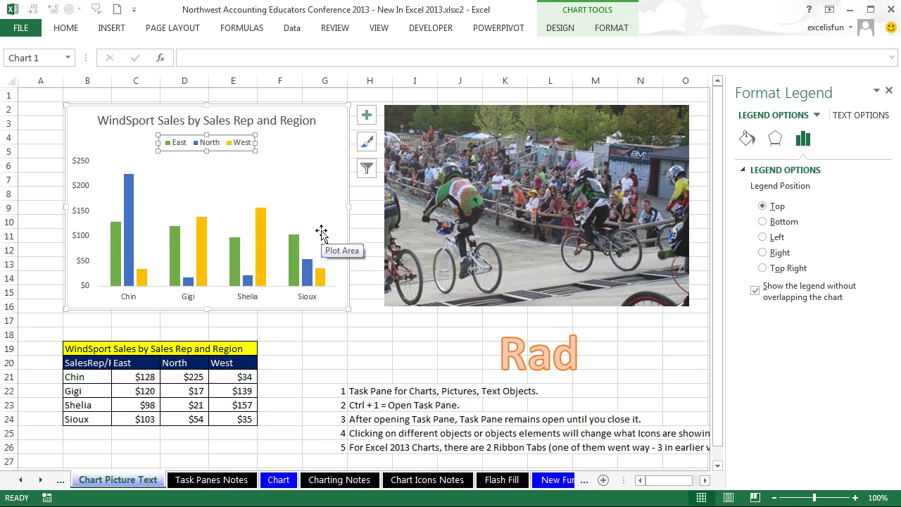
click(305, 106)
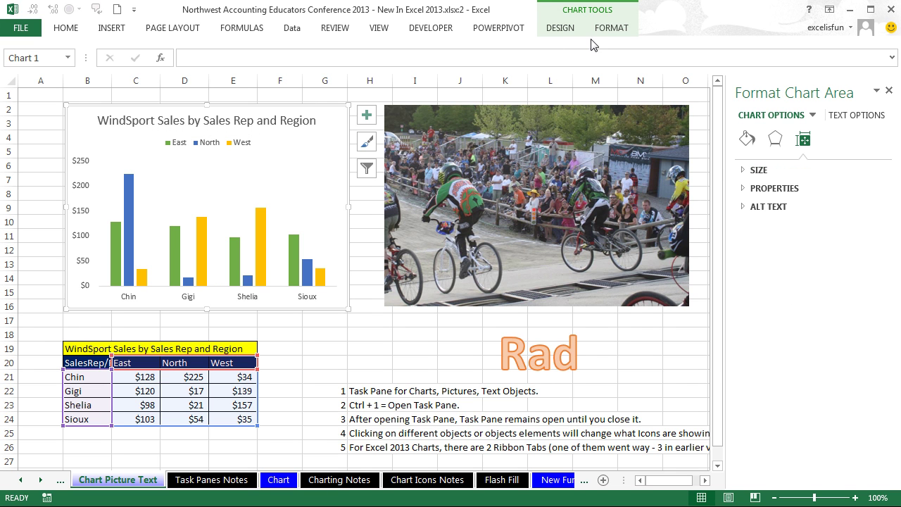
click(570, 32)
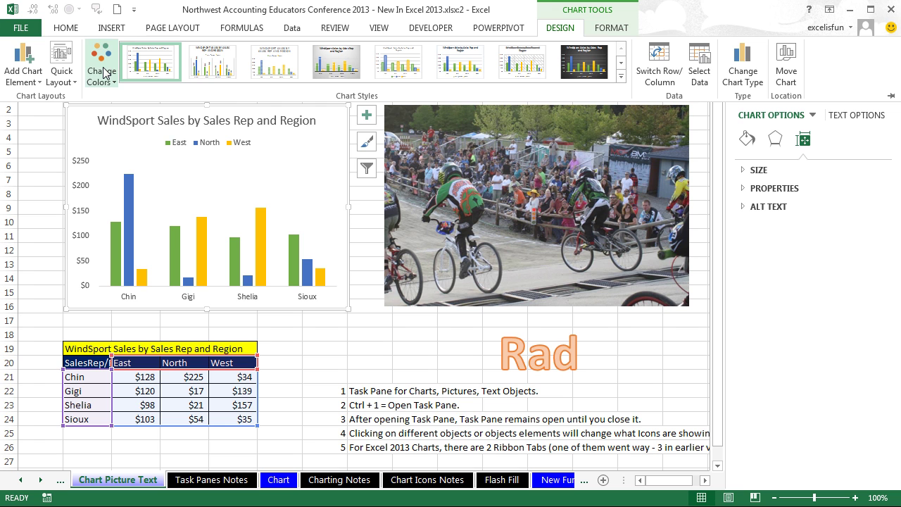
click(611, 28)
click(338, 179)
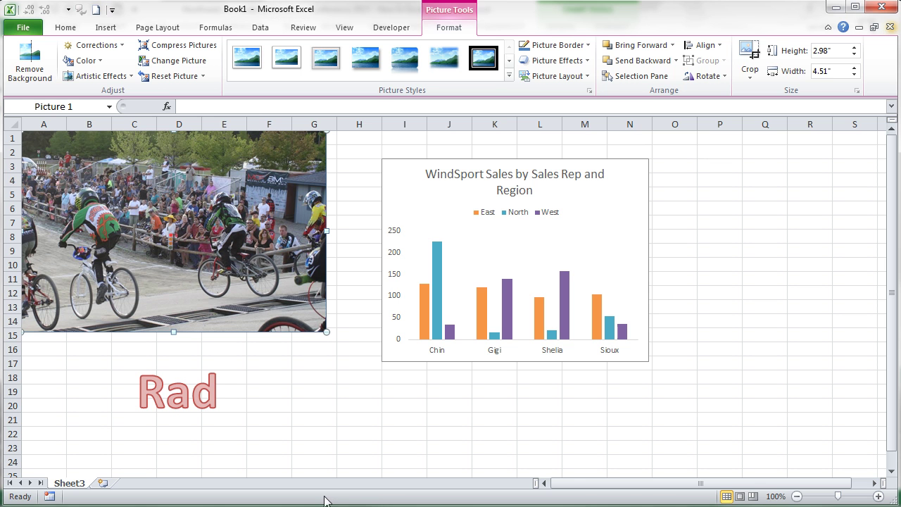
Step: Select the older chart's plot area and show the Chart Tools Layout tab
click(612, 235)
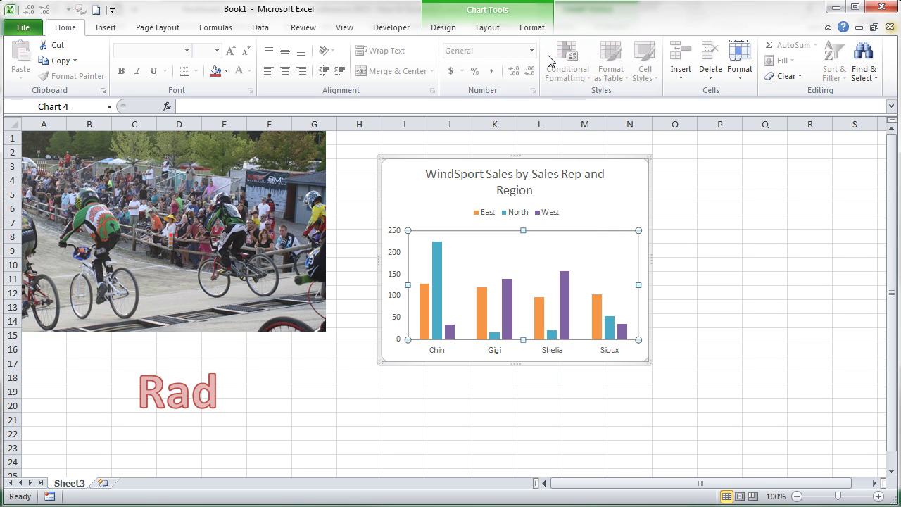
click(489, 31)
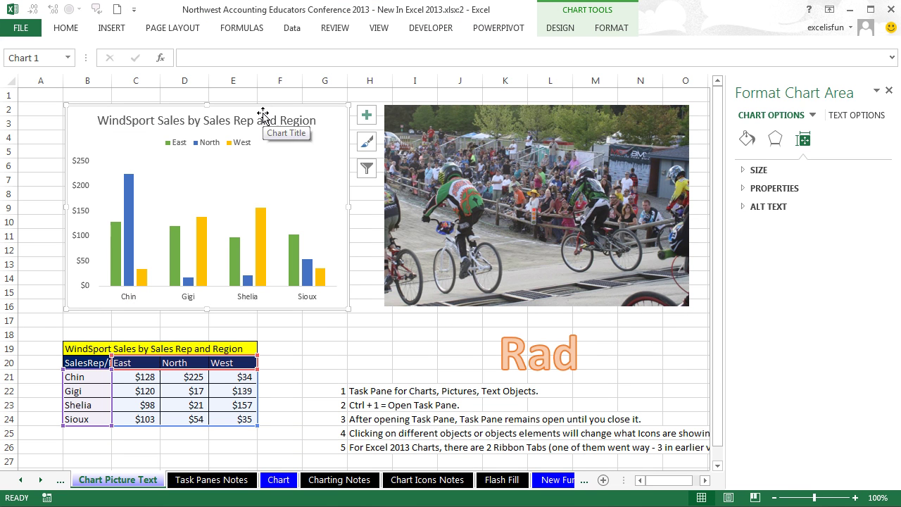
Step: Turn on data labels for all WindSport chart bars and open Data Labels More Options
click(320, 178)
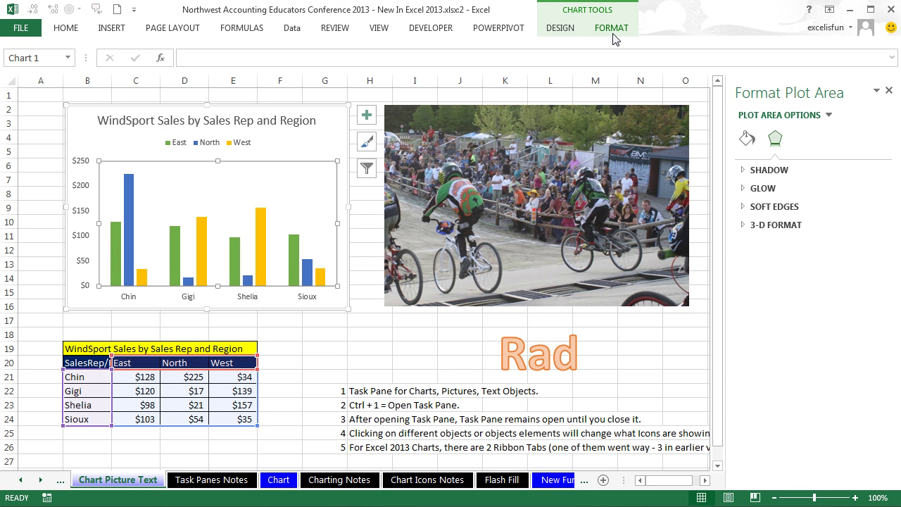
click(366, 115)
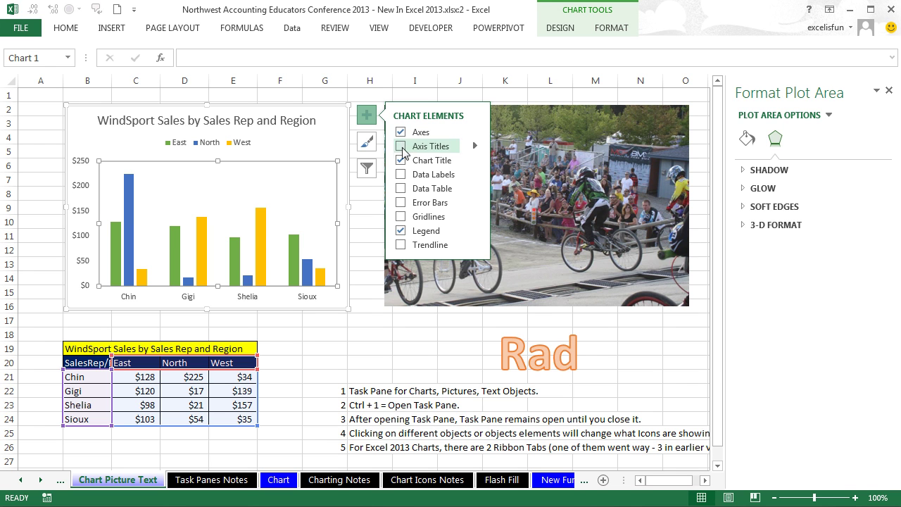
click(476, 175)
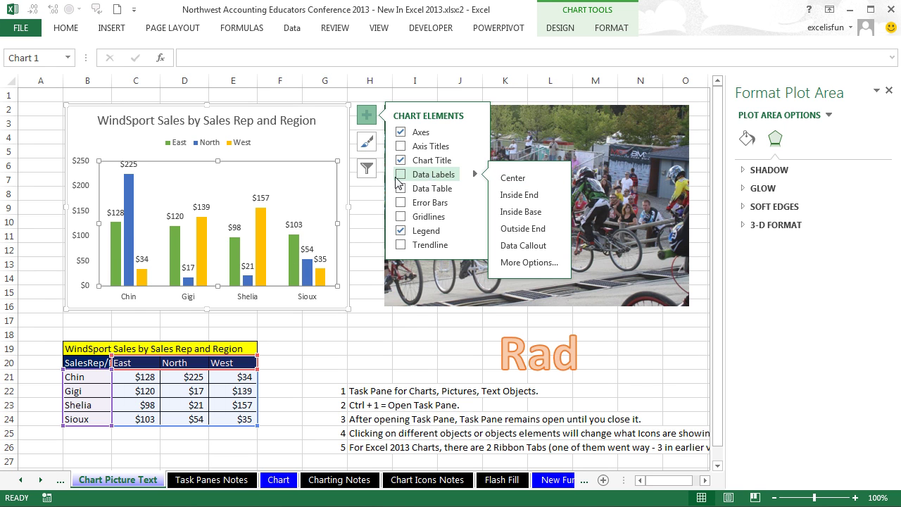
click(399, 175)
click(476, 176)
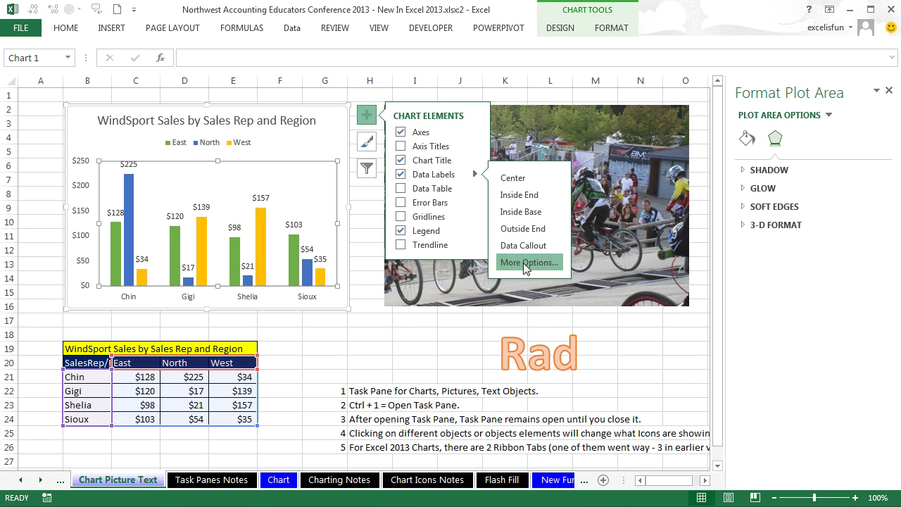
click(523, 262)
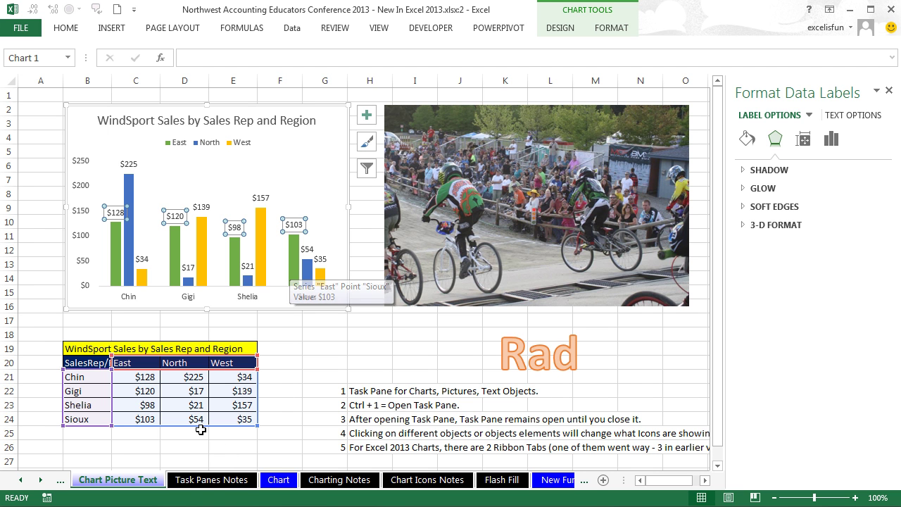
Step: Print-preview the Task Panes Notes sheet
click(209, 484)
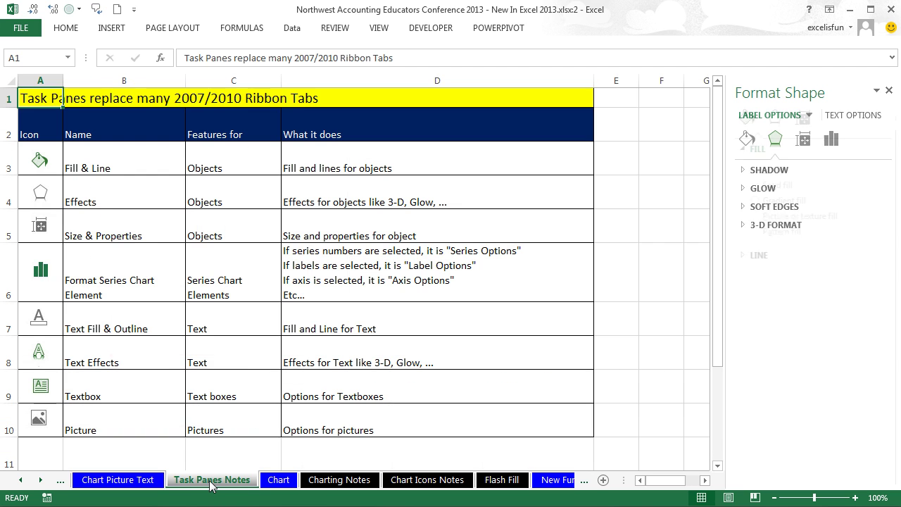
key(ctrl+p)
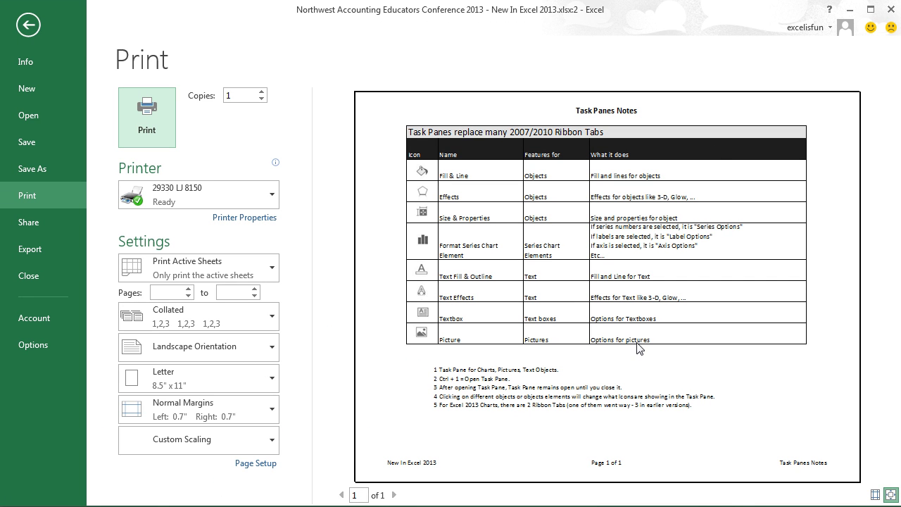
key(Escape)
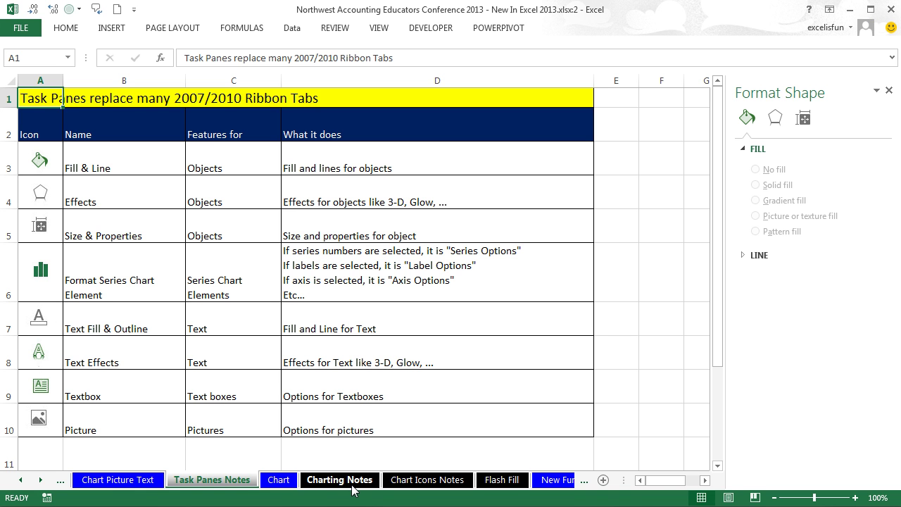
Step: Group Charting Notes, Chart Icons Notes and Flash Fill, preview them, then ungroup via Chart sheet
ctrl+click(352, 486)
ctrl+click(430, 486)
ctrl+click(501, 485)
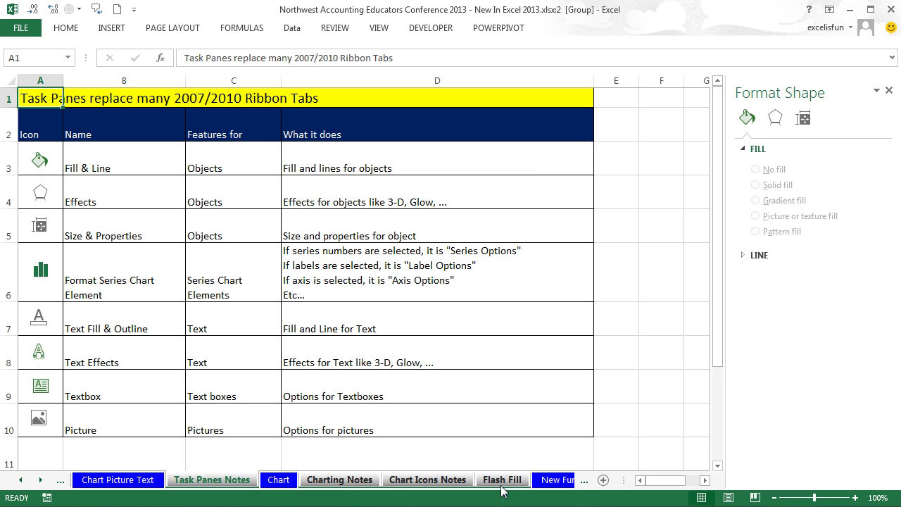
key(ctrl+p)
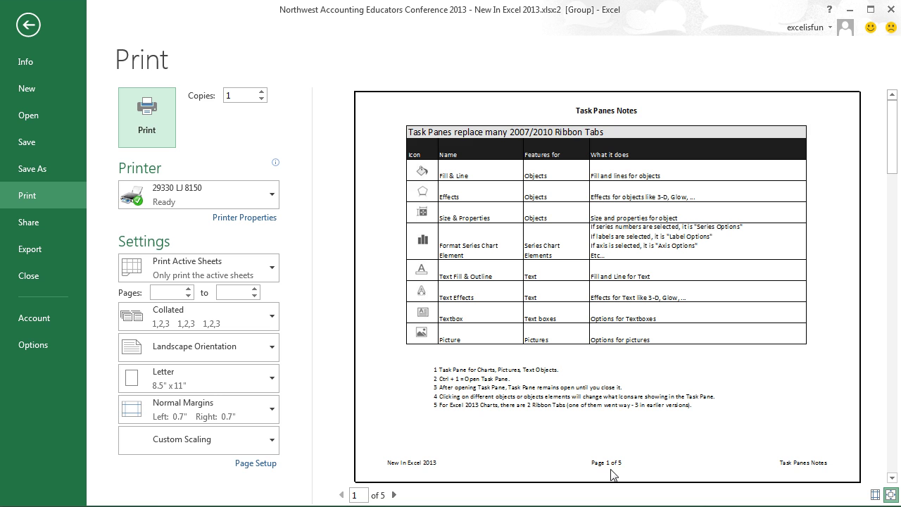
key(Escape)
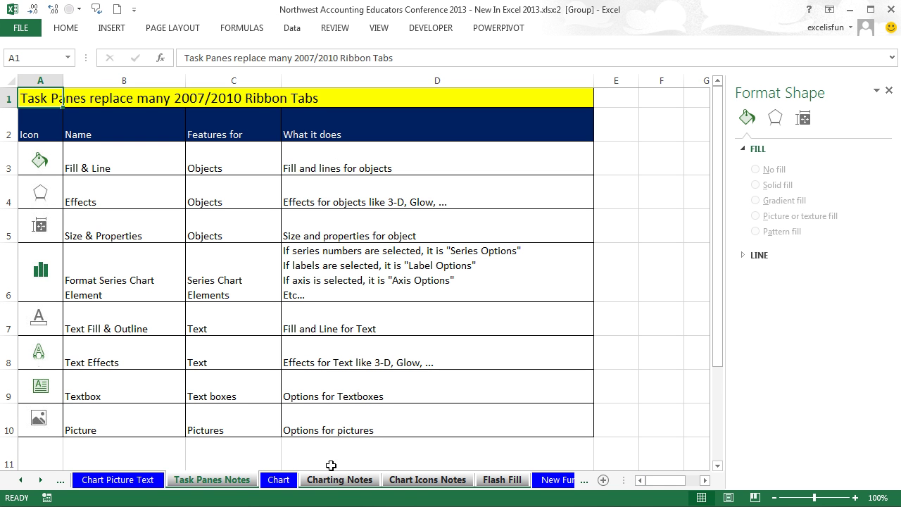
right_click(219, 482)
click(276, 483)
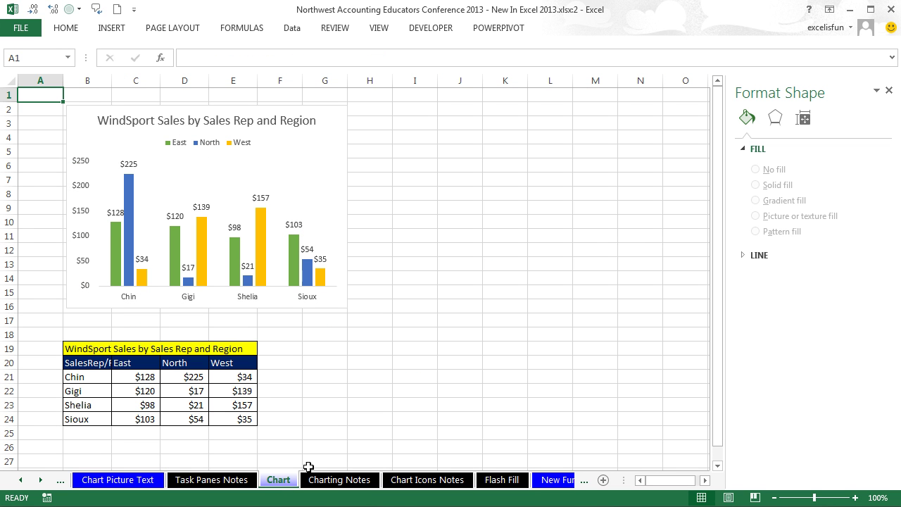
click(340, 481)
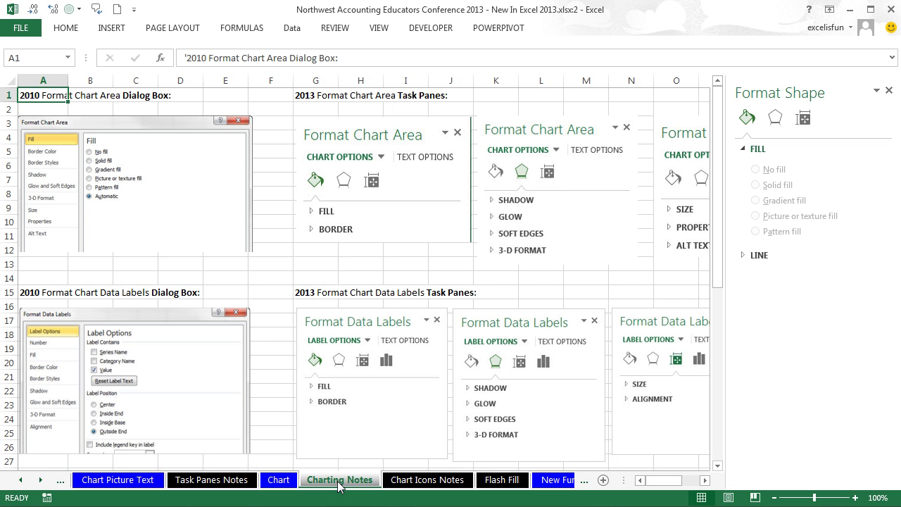
key(ctrl+p)
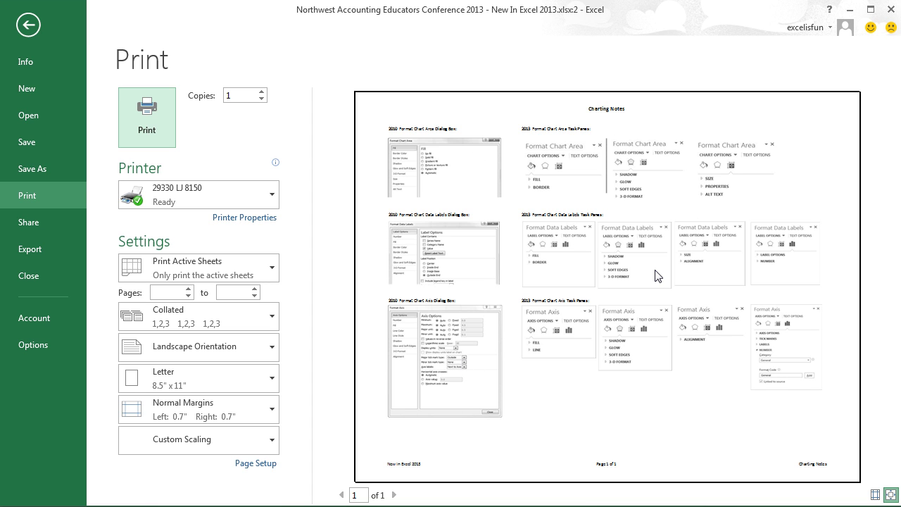
key(Escape)
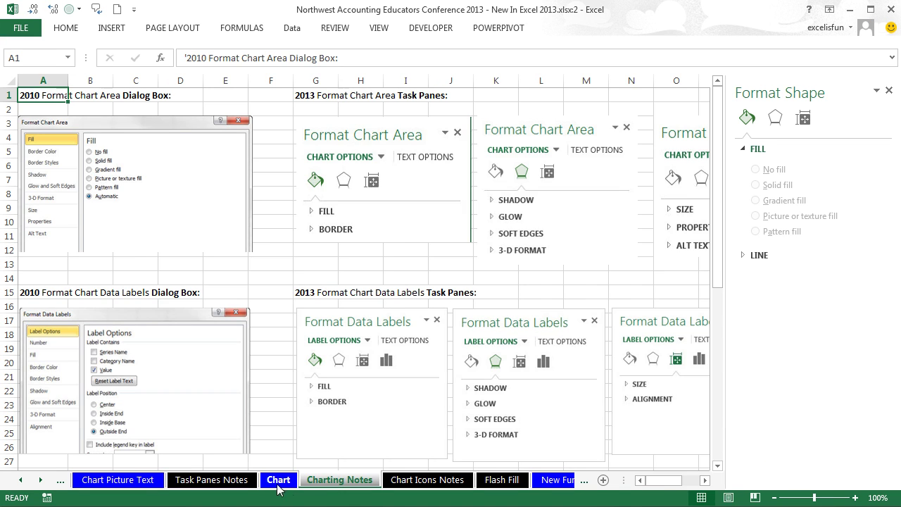
click(278, 482)
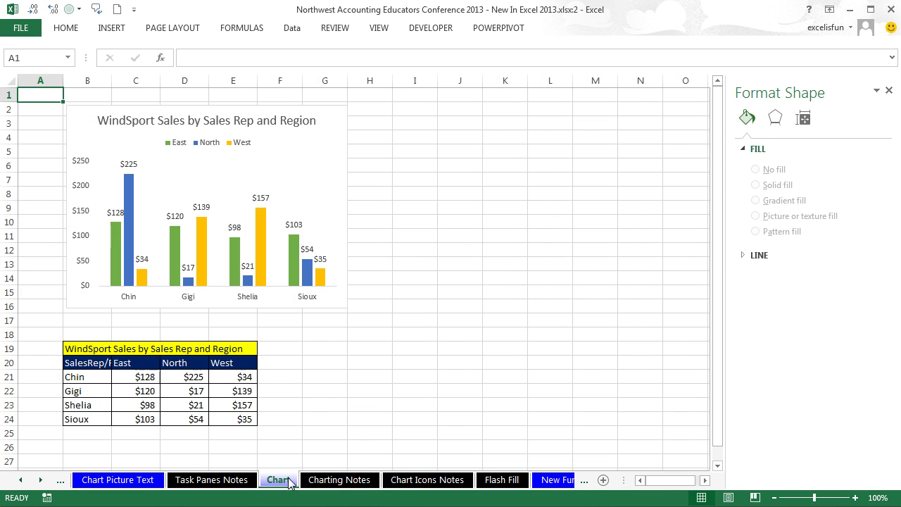
click(395, 264)
Step: Select the Sioux East bar, toggle Data Table on and off, and show Data Labels choices
click(295, 260)
click(295, 261)
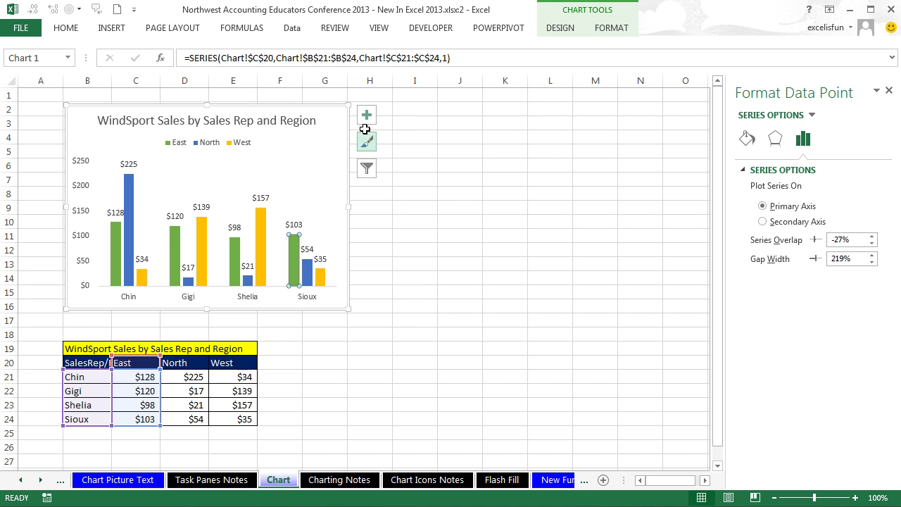
click(366, 116)
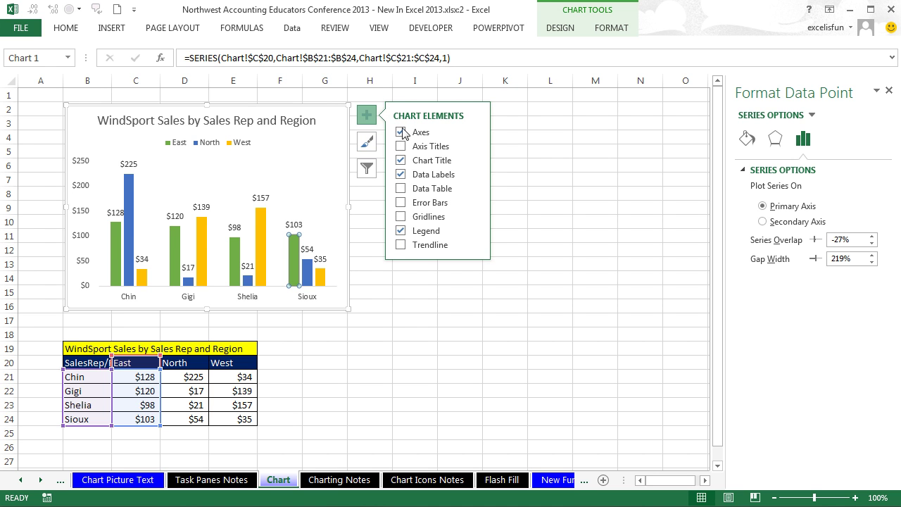
click(402, 189)
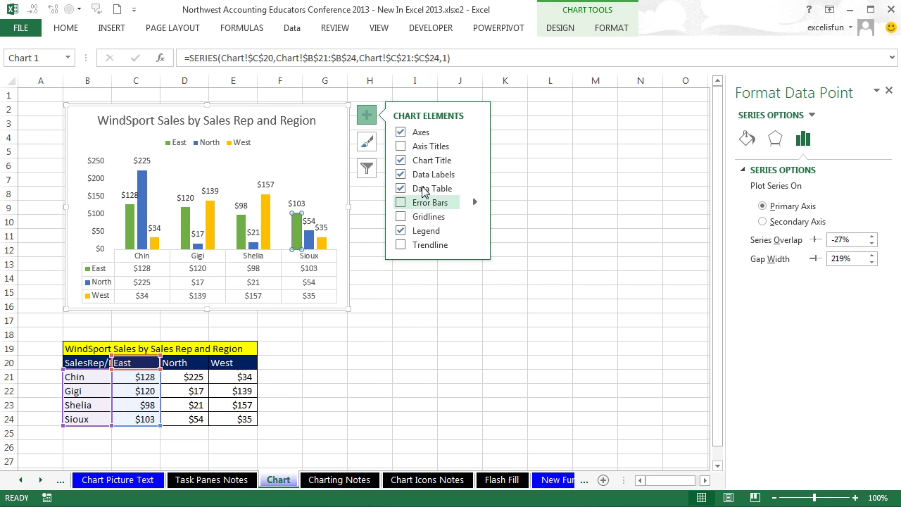
click(401, 189)
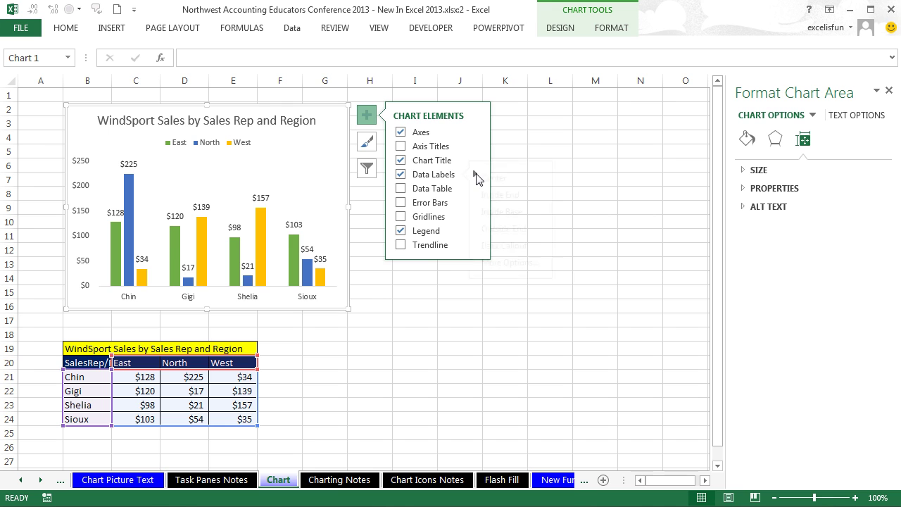
mouse_move(477, 176)
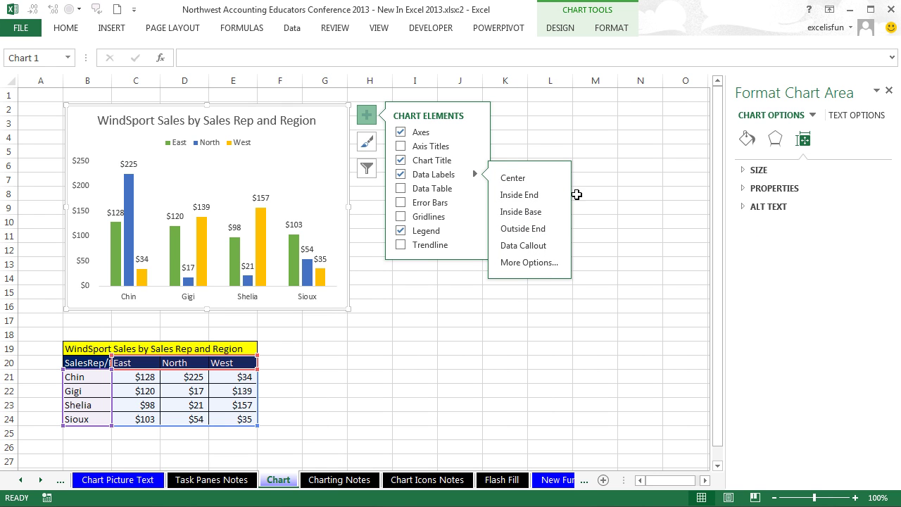
click(371, 146)
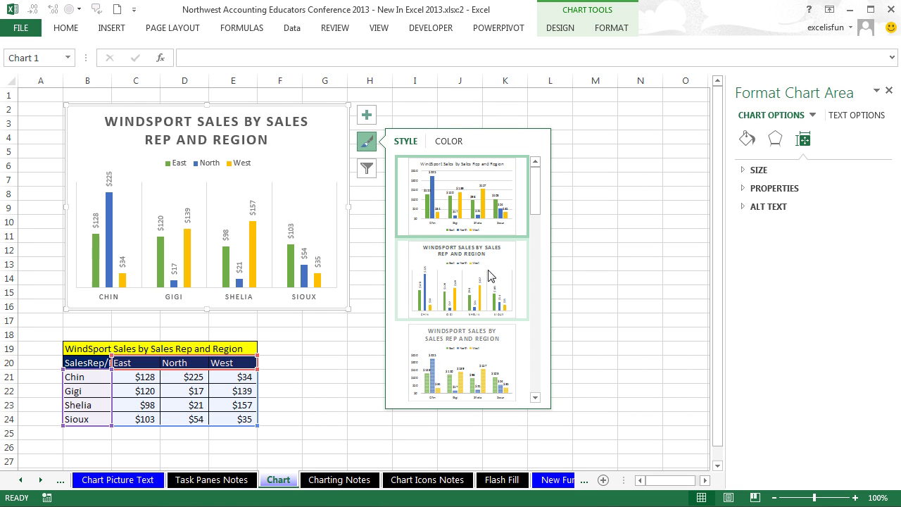
Step: Apply the bold-title, bottom-legend chart style to the WindSport sales chart
click(534, 397)
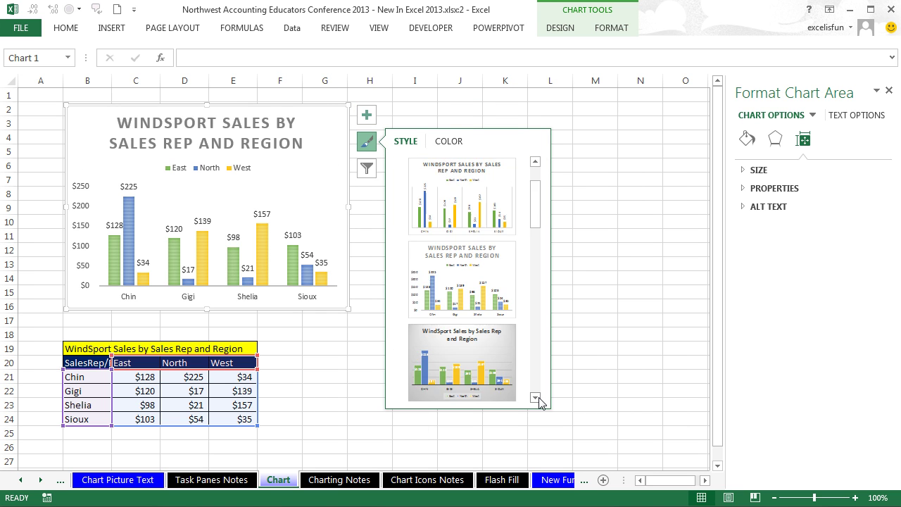
click(535, 396)
click(535, 397)
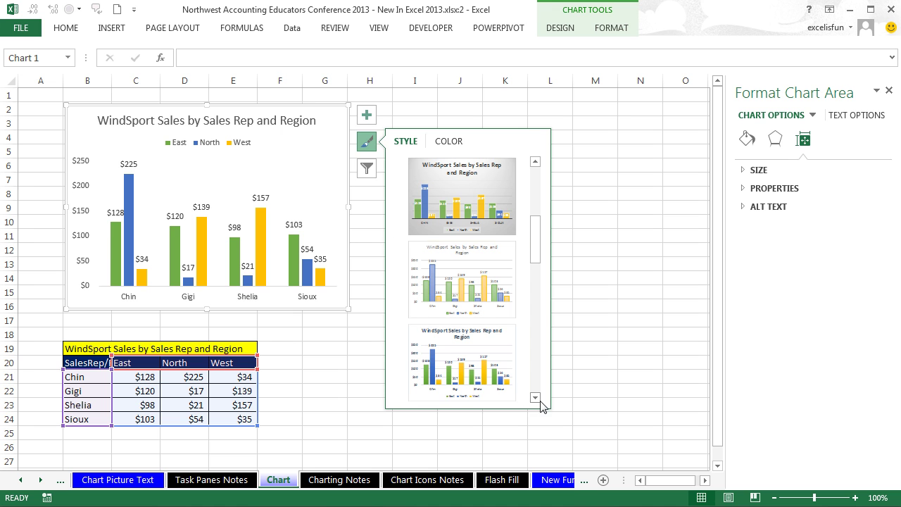
click(518, 378)
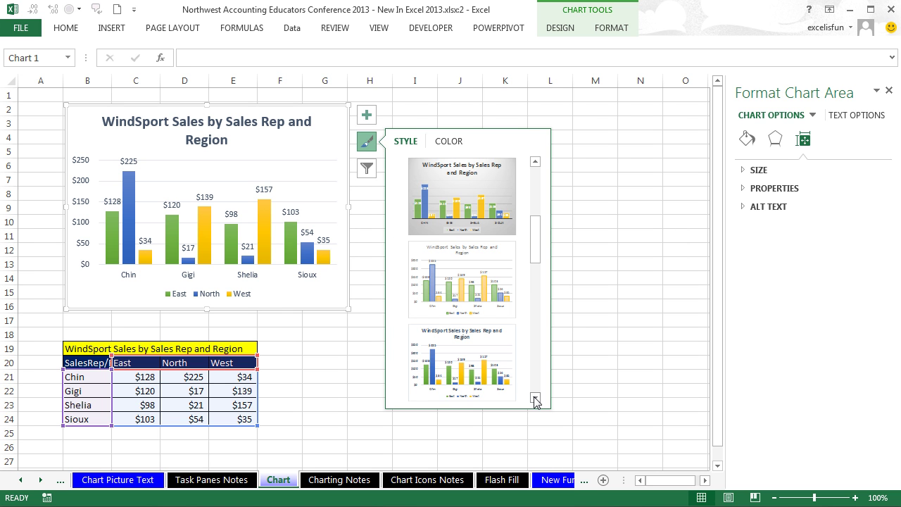
click(535, 397)
click(535, 397)
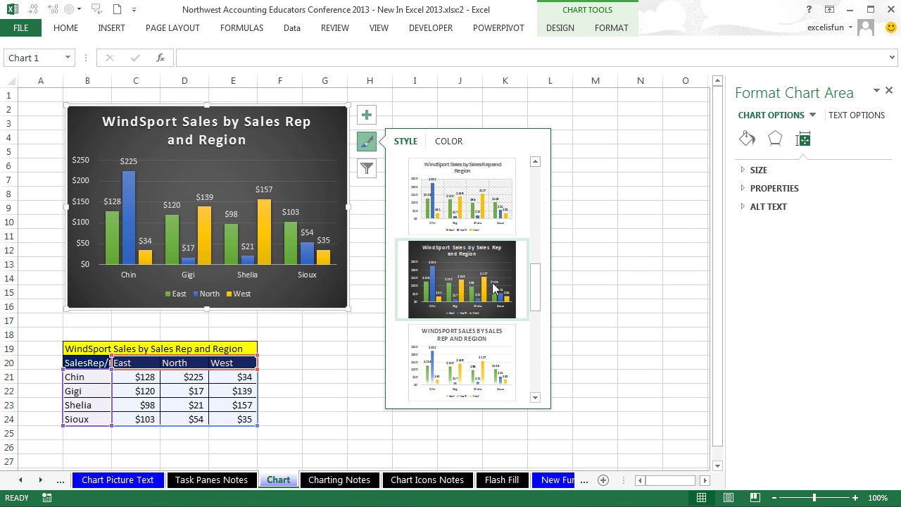
click(535, 397)
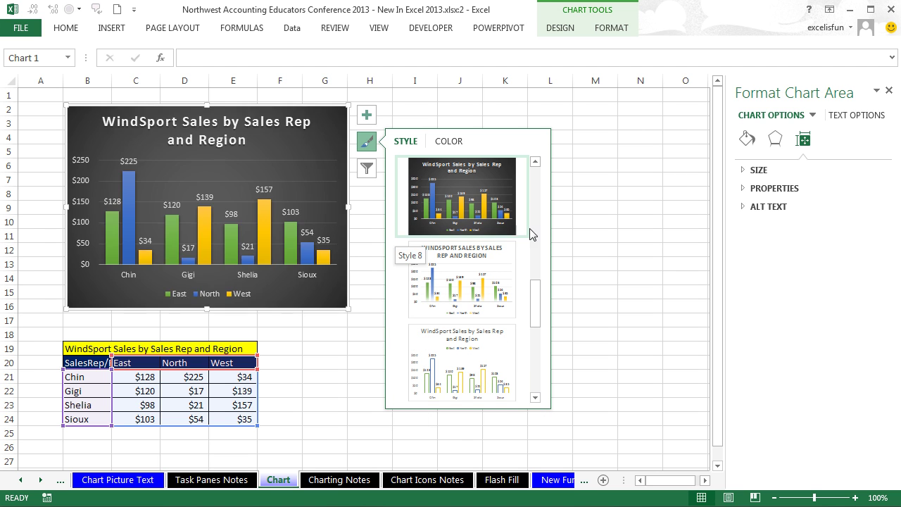
drag(535, 247, 543, 164)
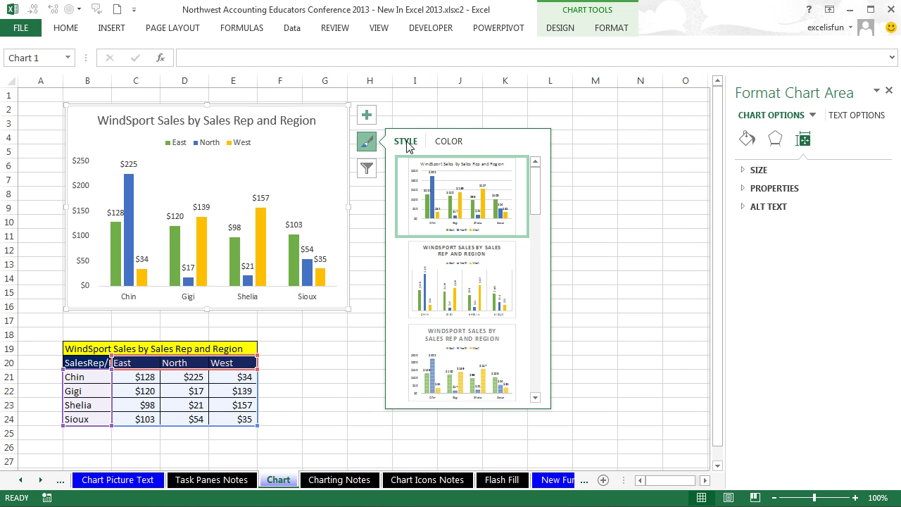
Step: Recolour the East, North and West series with the blue-and-grey Colorful palette
click(448, 143)
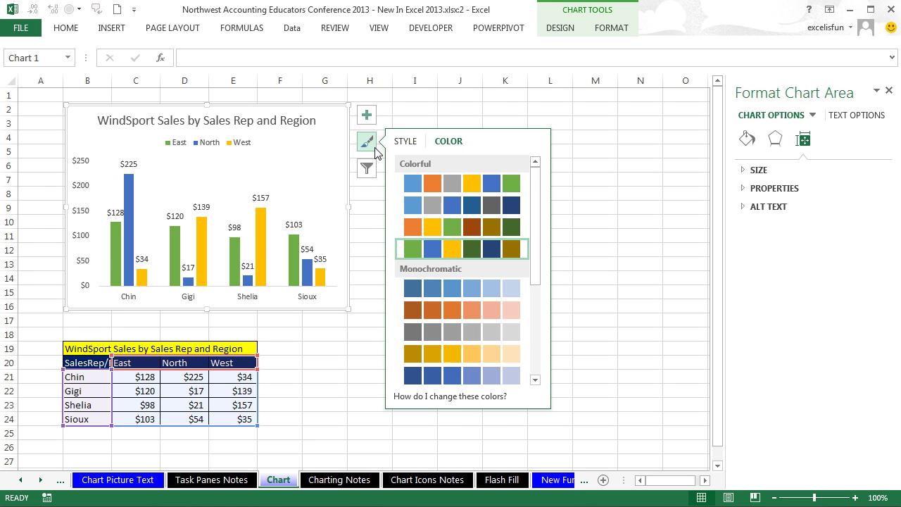
click(366, 115)
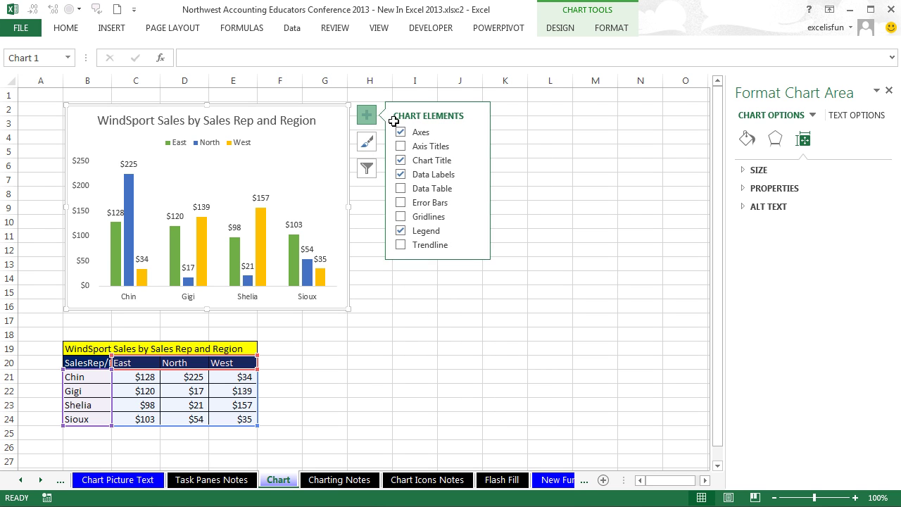
click(365, 143)
click(448, 142)
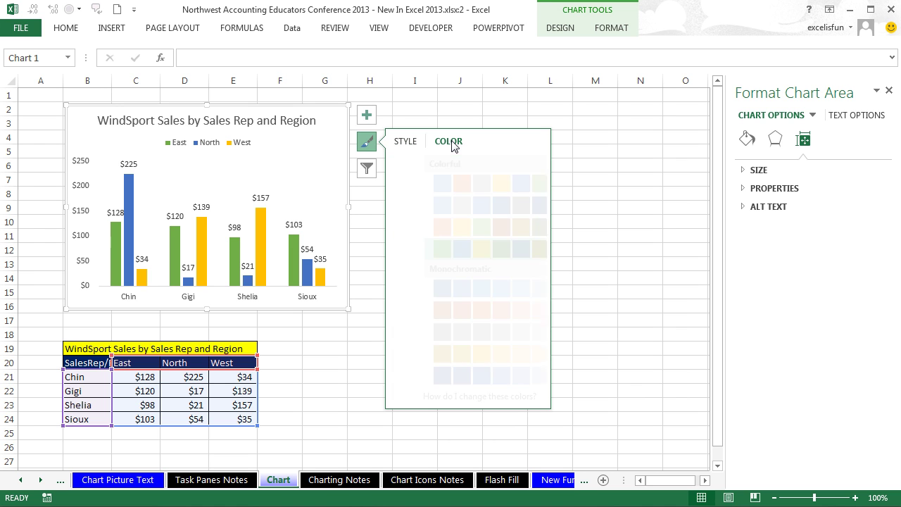
click(492, 226)
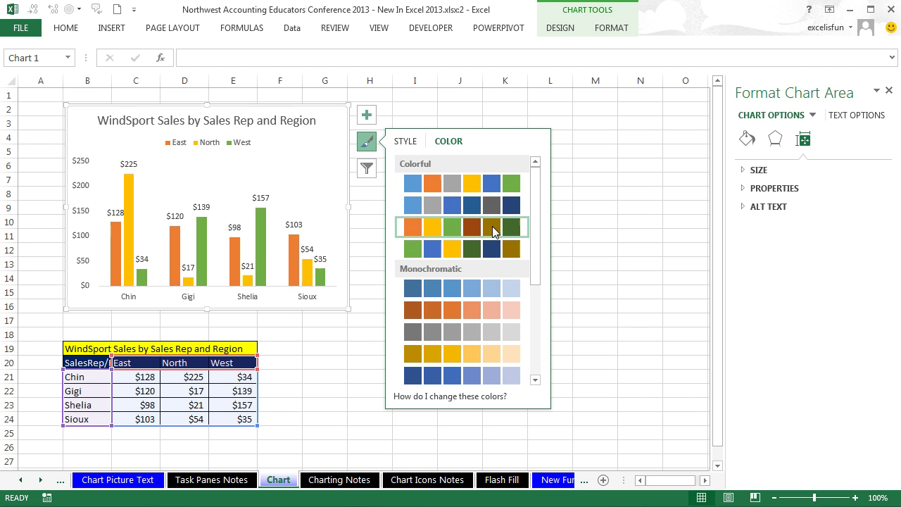
Step: Reselect the chart and bring up its Chart Filters options
click(535, 380)
click(535, 380)
click(535, 380)
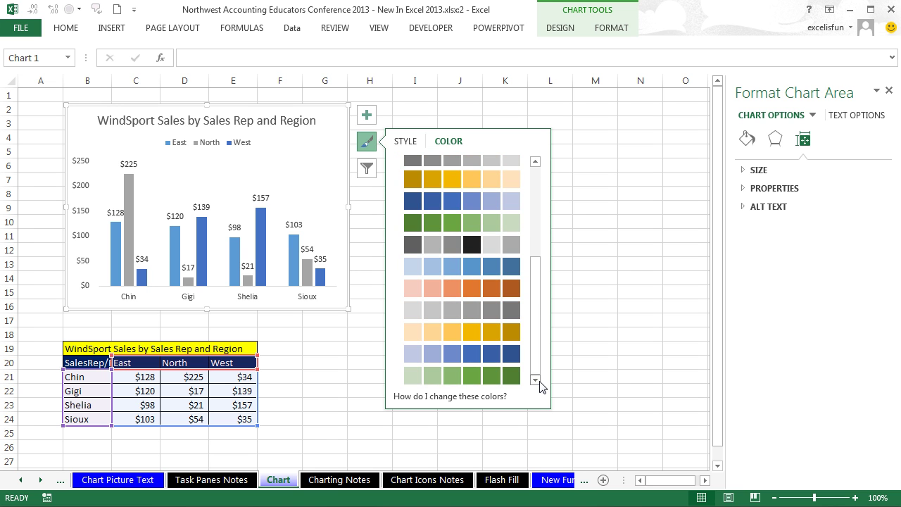
drag(536, 348, 553, 171)
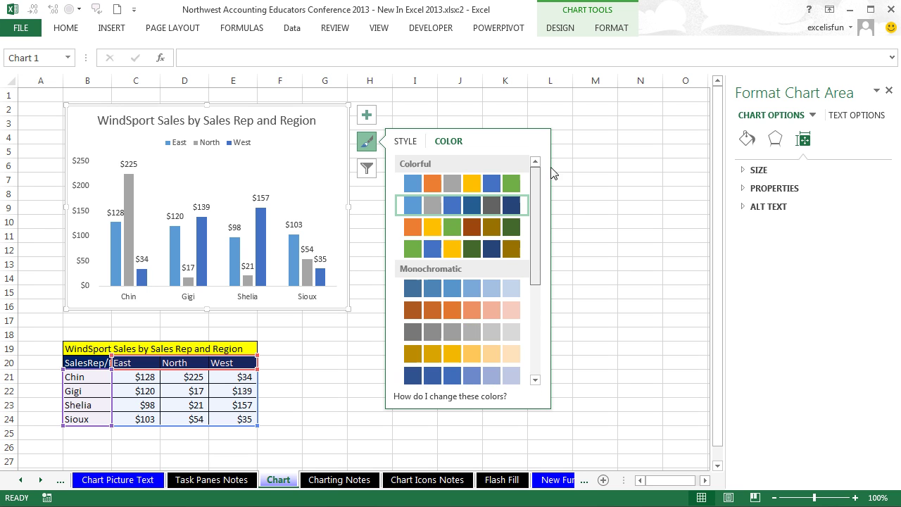
click(366, 170)
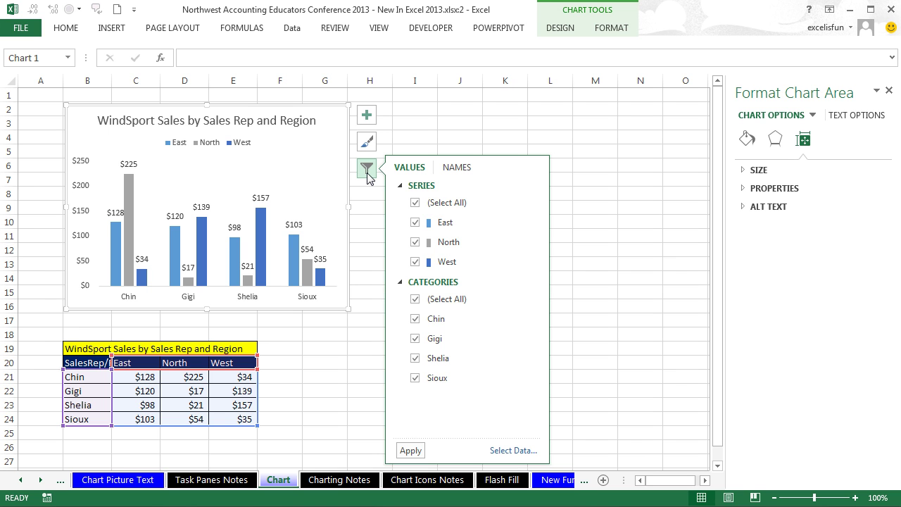
Step: Filter the chart to West only, restore all three regions, then leave out the Chin rep
click(415, 221)
click(414, 243)
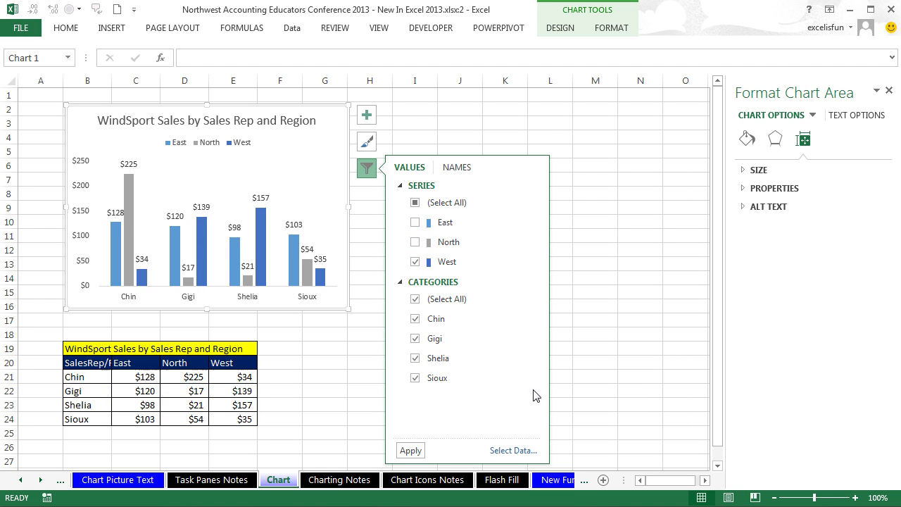
click(413, 452)
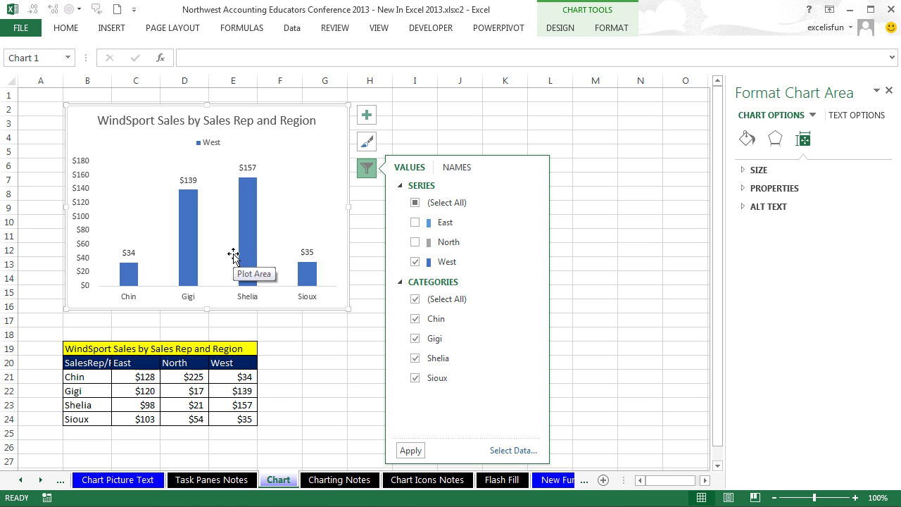
click(415, 242)
click(415, 223)
click(410, 451)
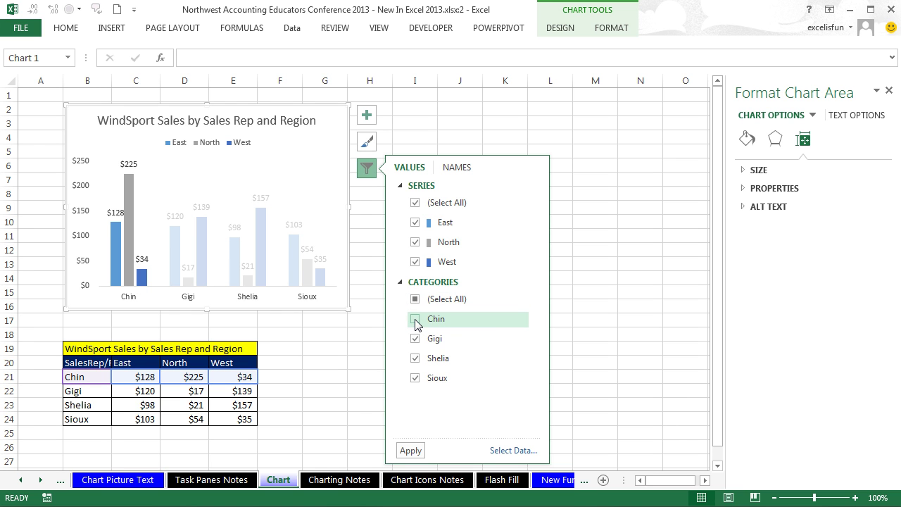
click(408, 450)
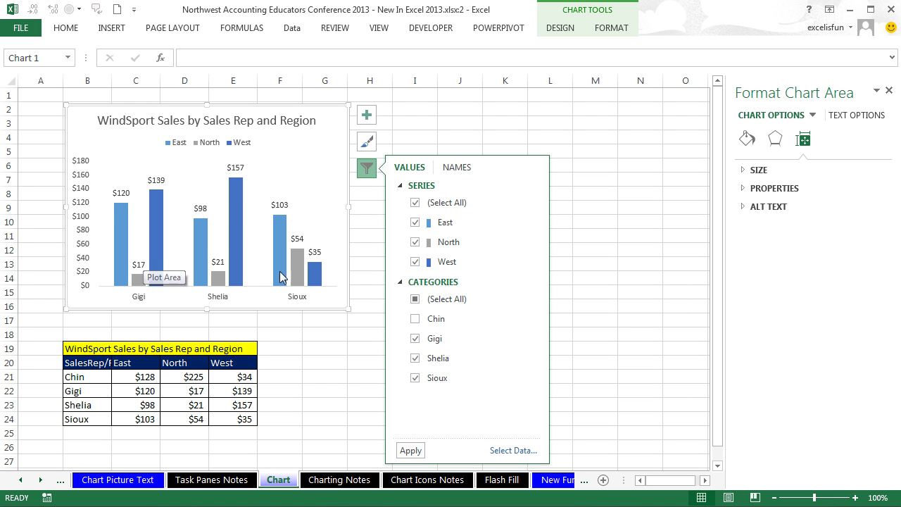
click(415, 318)
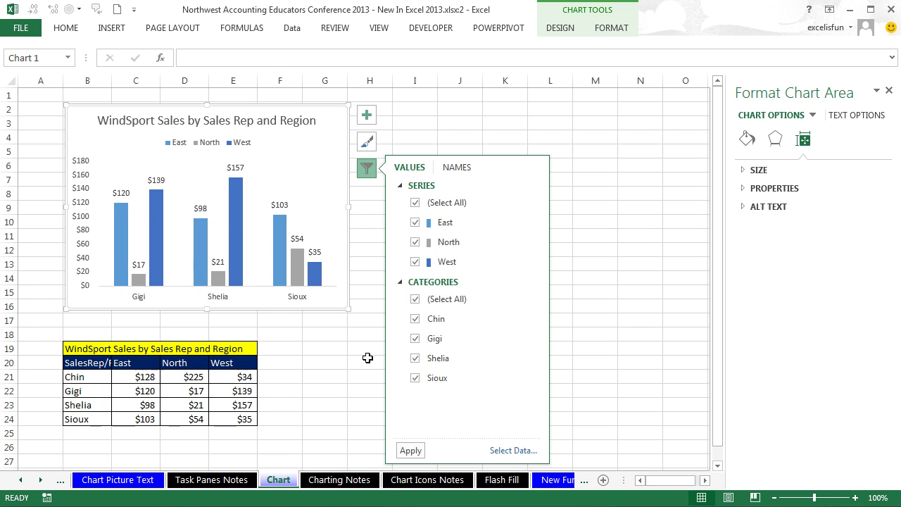
Step: Set series names to (None), then back to Row 20, so Chin returns with East, North, West legend
click(454, 167)
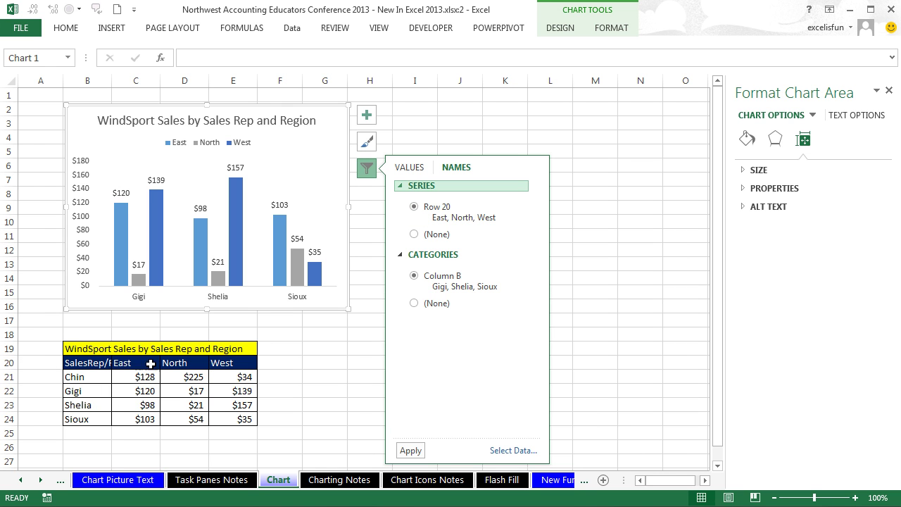
click(416, 235)
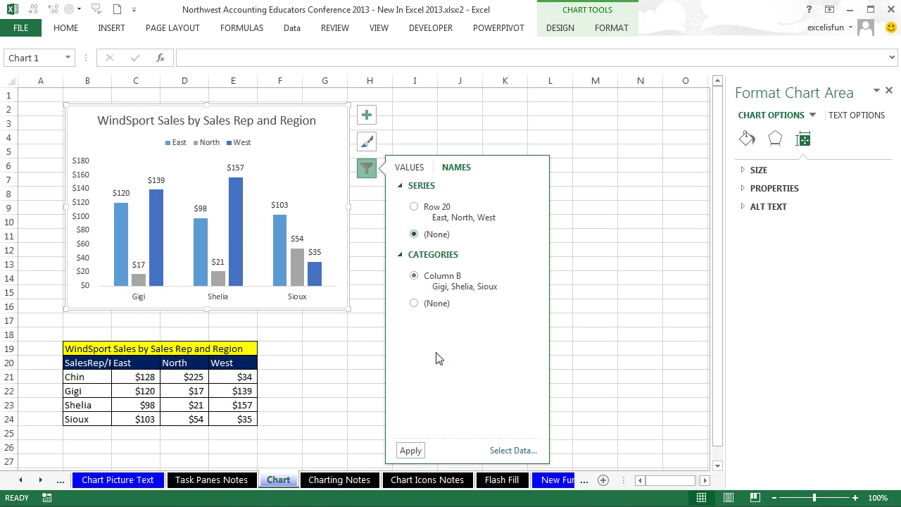
click(410, 451)
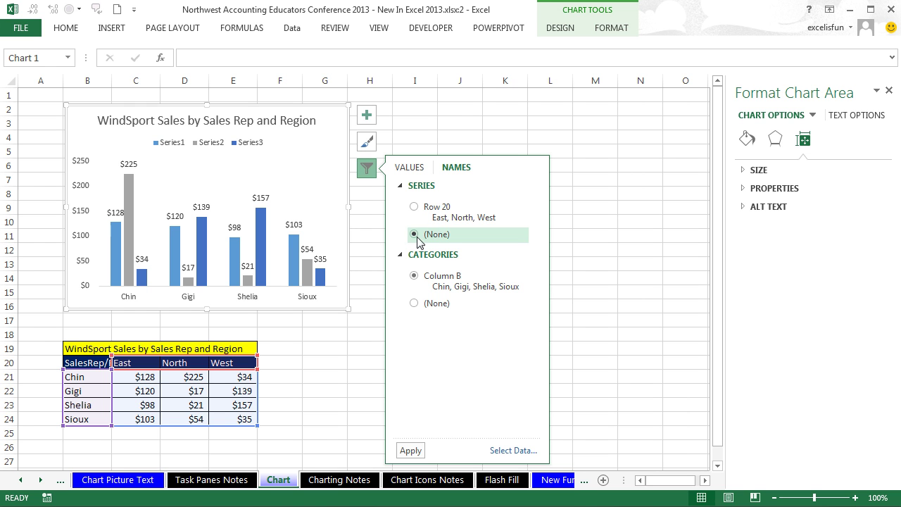
click(413, 207)
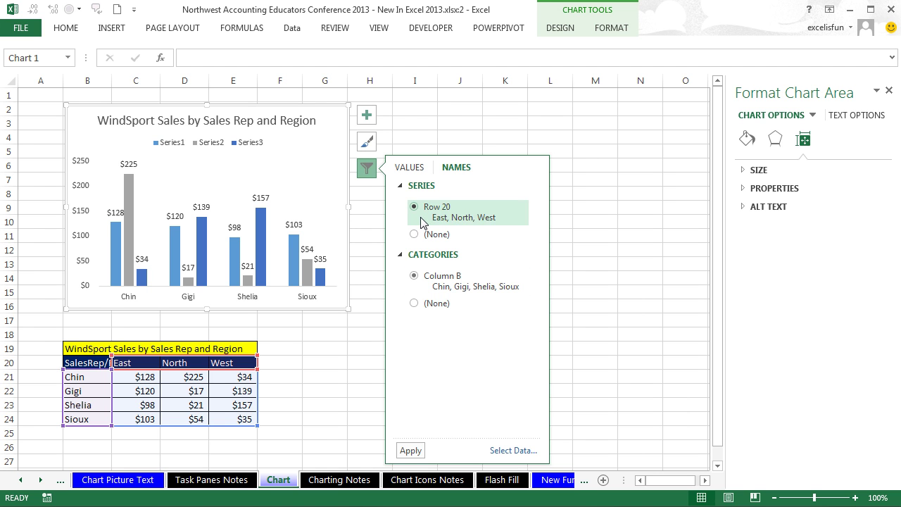
click(410, 450)
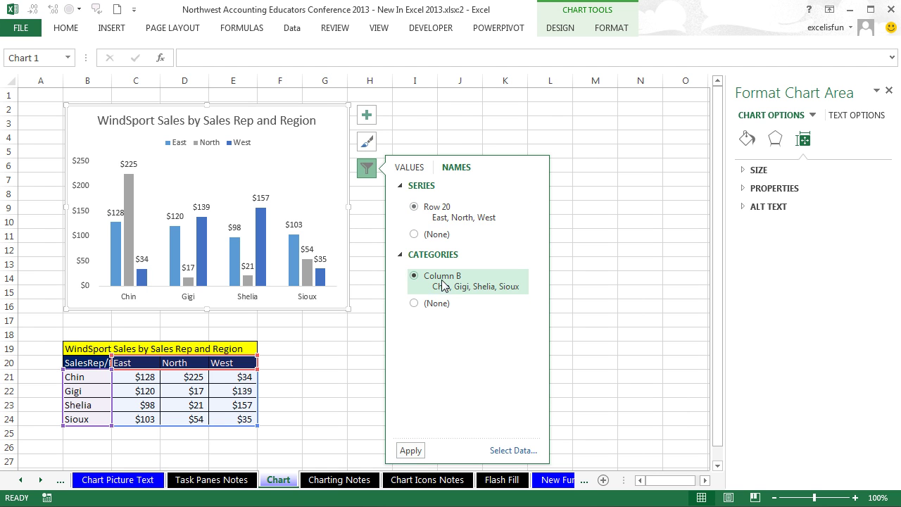
click(450, 132)
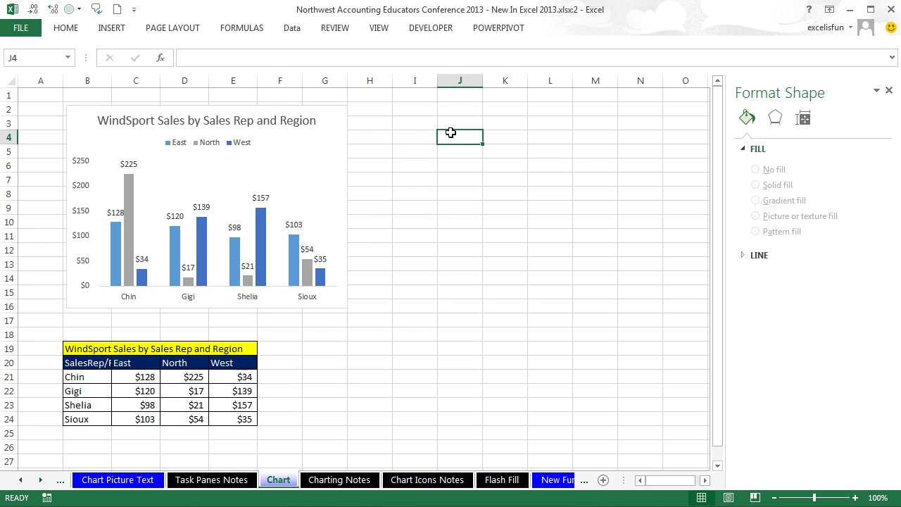
Step: Move to the Chart Icons Notes sheet, scroll its screenshots, and close the second window with Ctrl+W
click(305, 180)
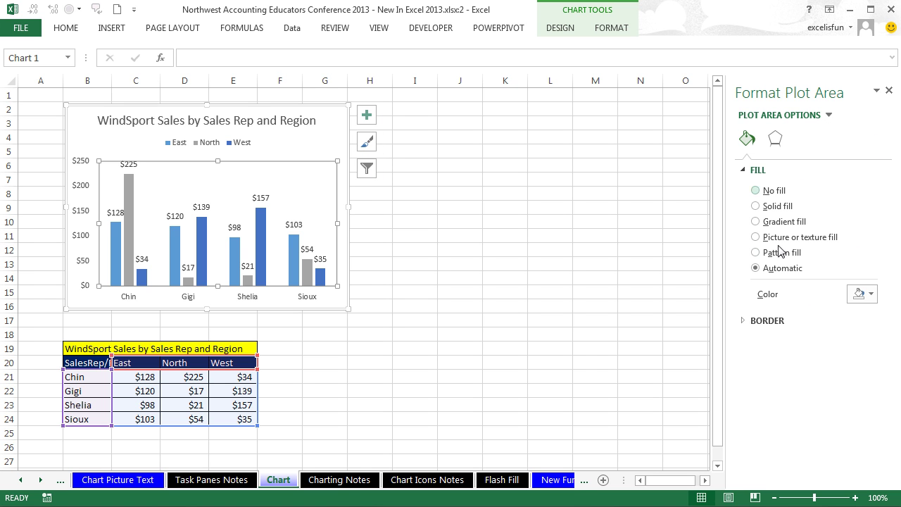
click(352, 484)
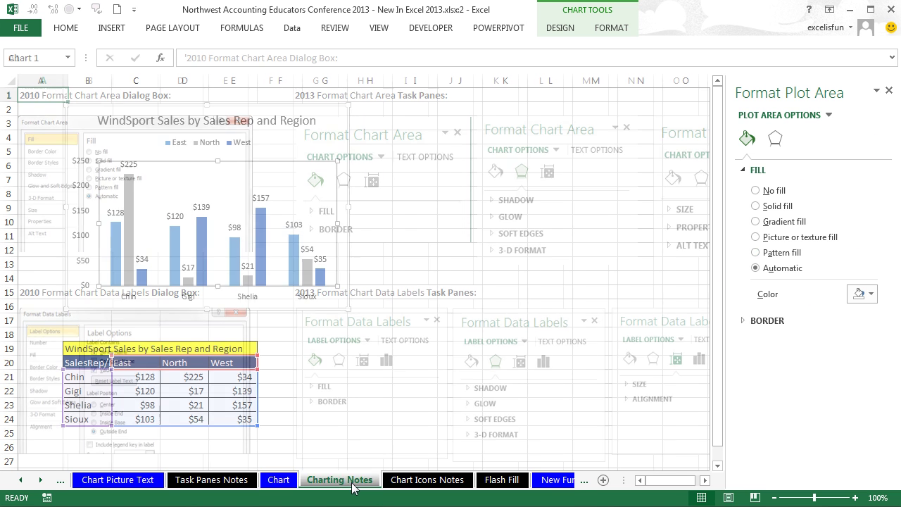
click(430, 479)
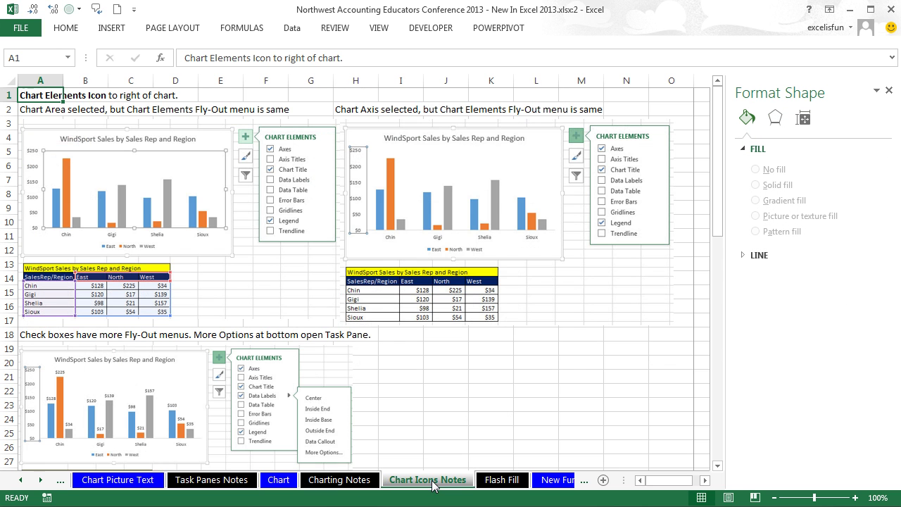
scroll(433, 484, down, 6)
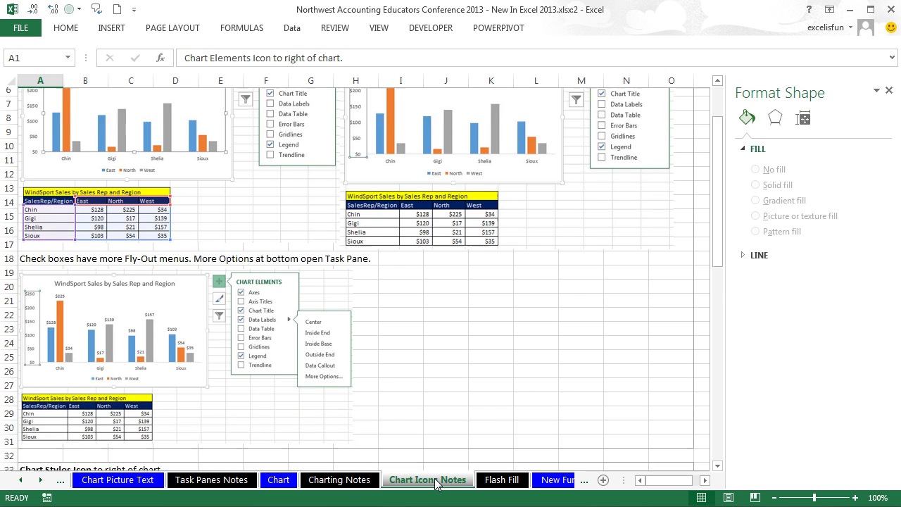
scroll(435, 483, down, 7)
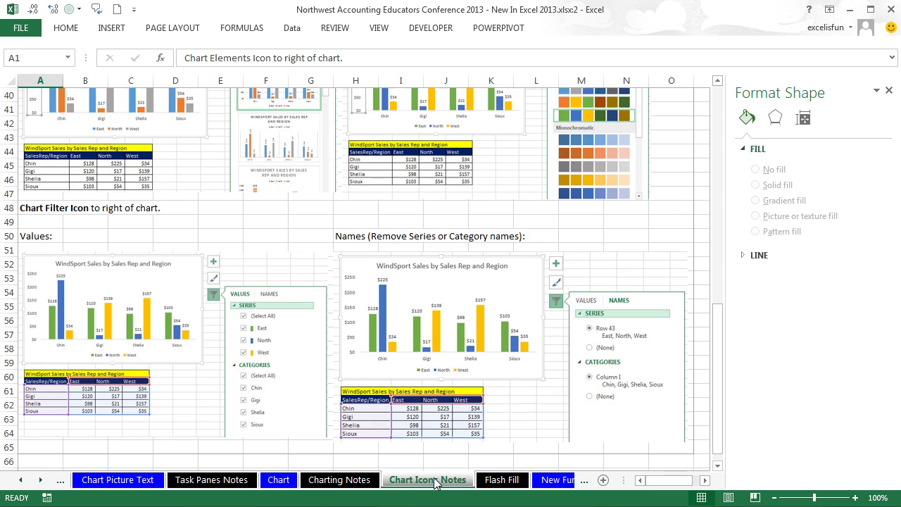
scroll(435, 482, down, 4)
scroll(439, 481, up, 17)
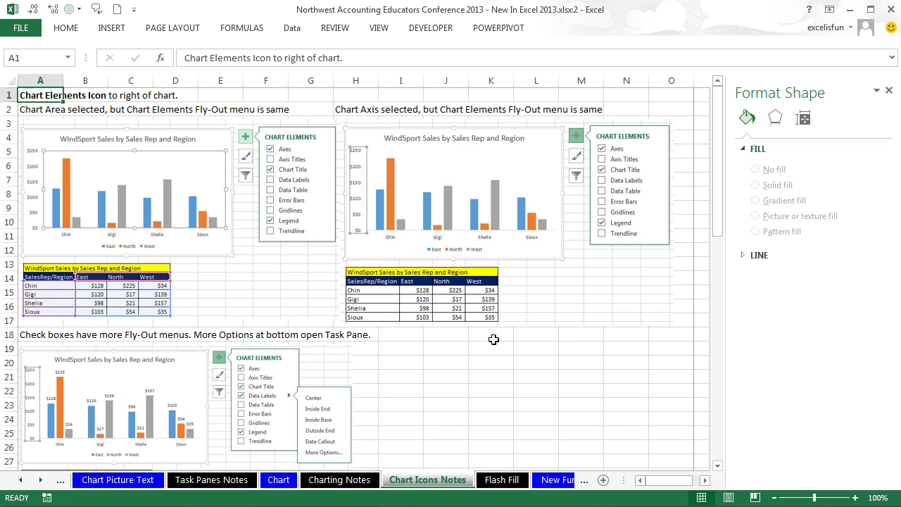
key(ctrl+w)
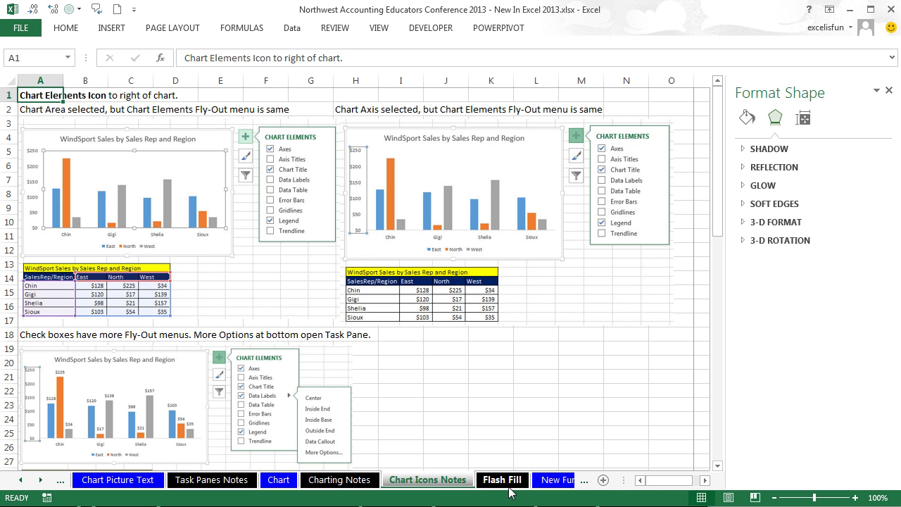
Step: On the Flash Fill sheet, enter Neil and Mat in B9:B10 and accept the flash-filled first names
click(501, 480)
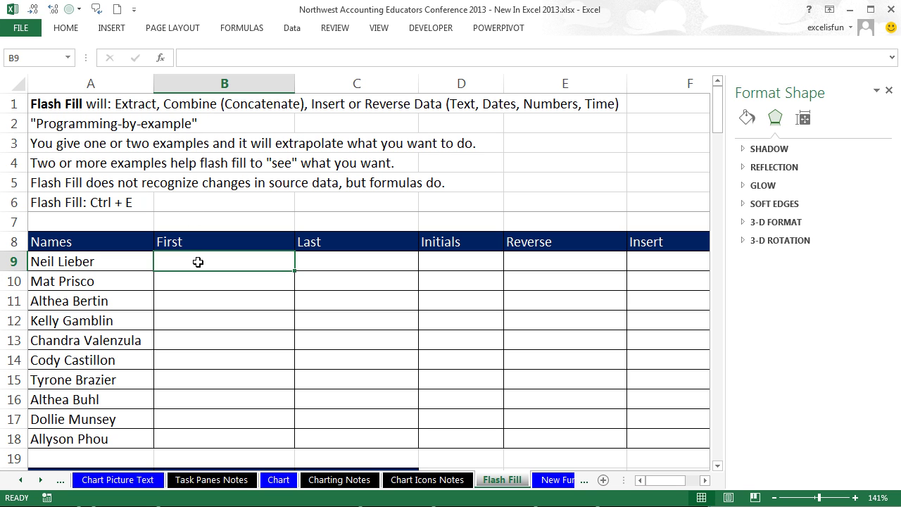
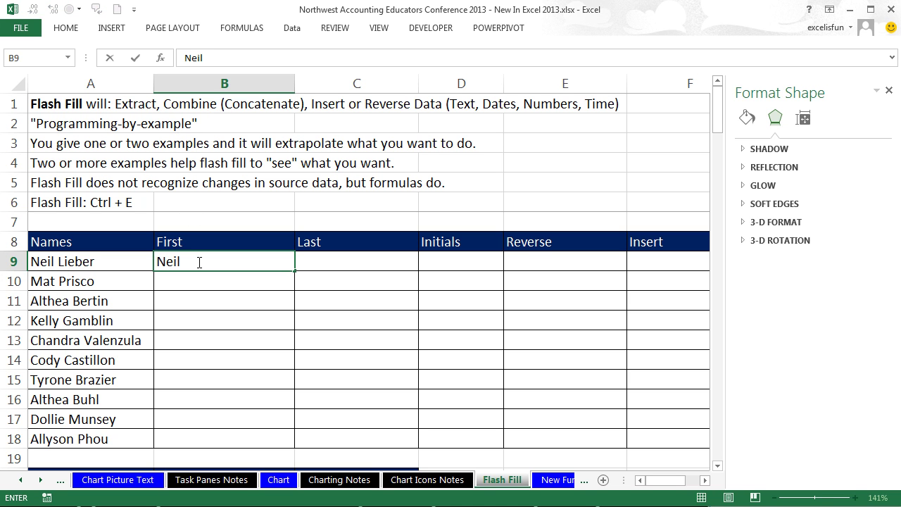
key(Return)
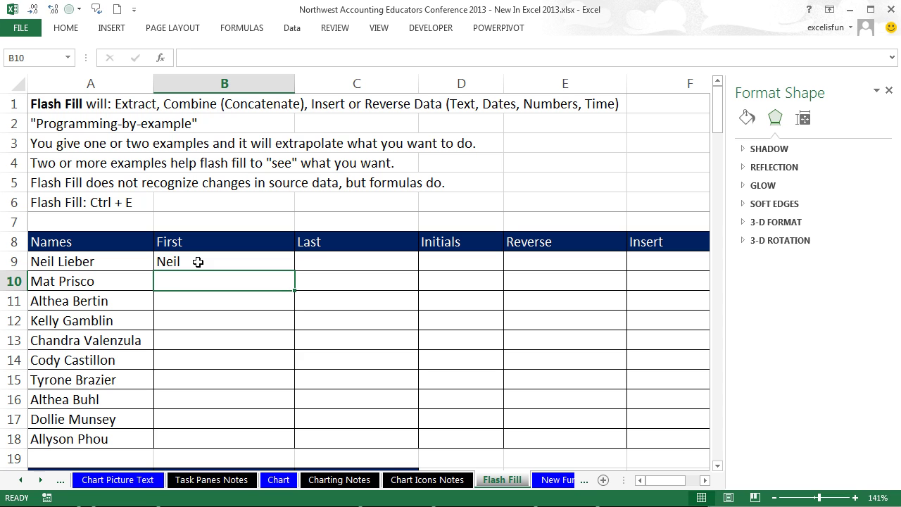
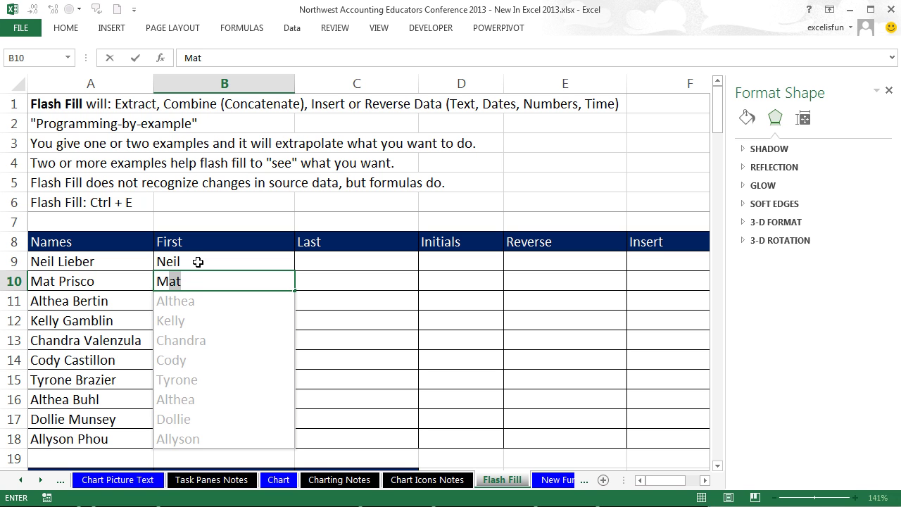
key(Return)
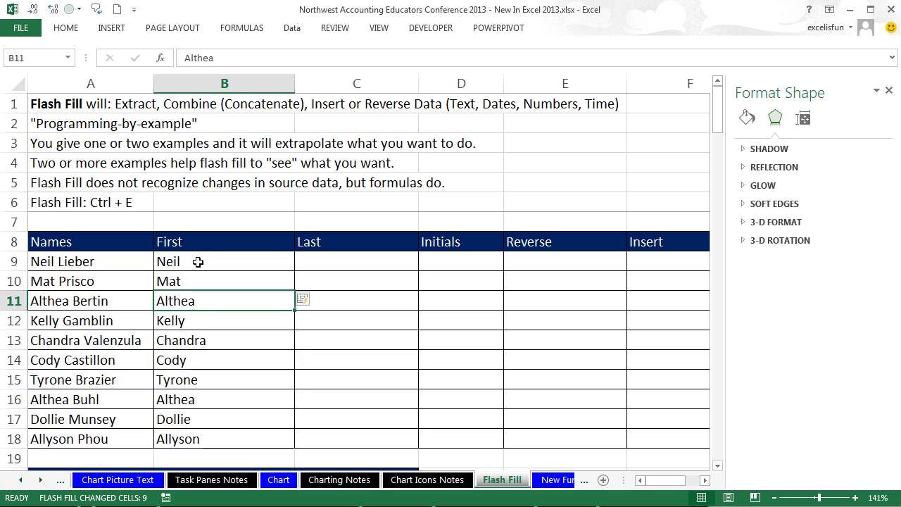
click(324, 259)
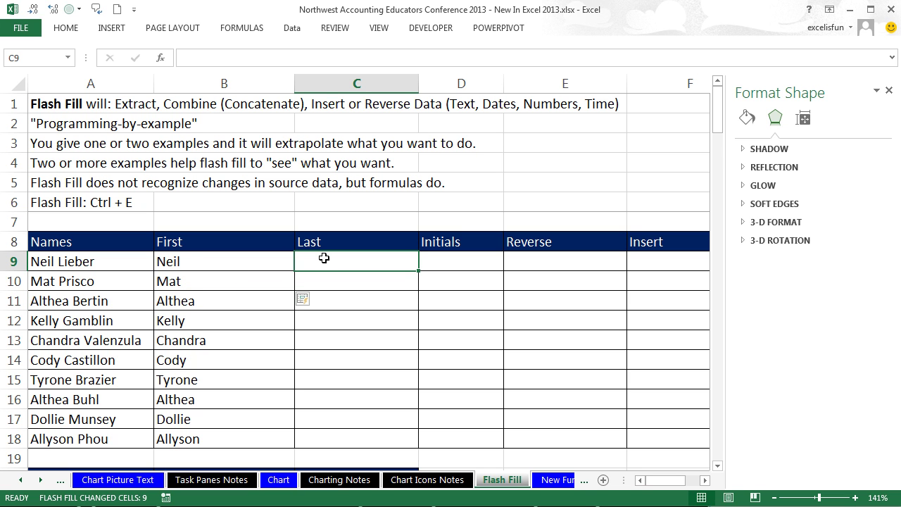
Step: Enter Lieber and Prisco in C9:C10 and accept the flash-filled surnames down to Phou
text(Lieber)
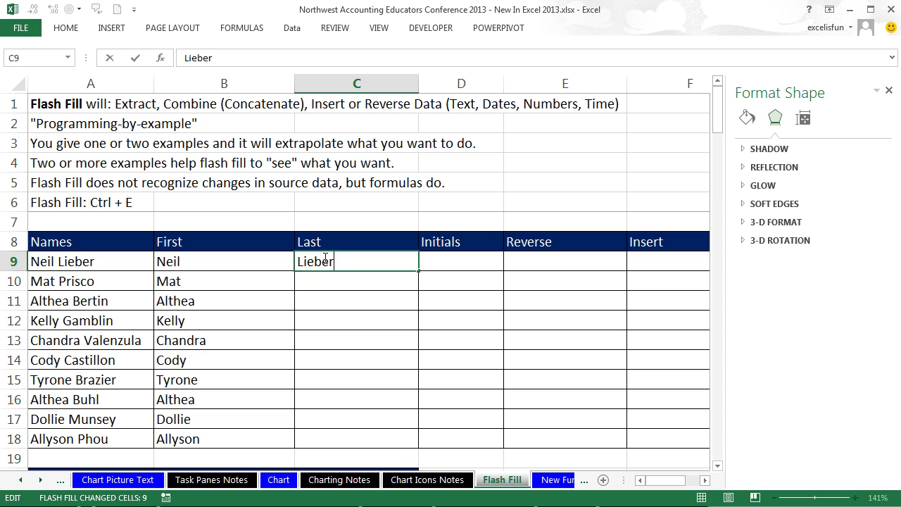
key(Return)
text(Prisco)
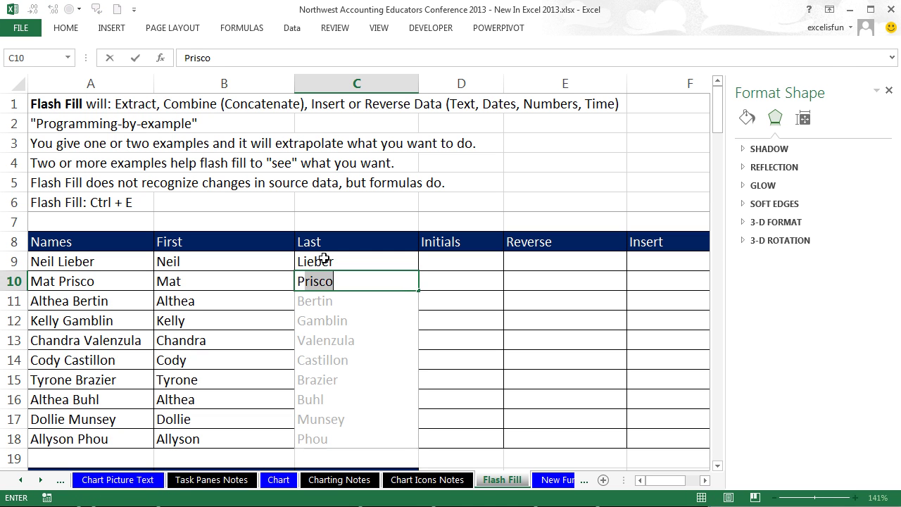
key(Return)
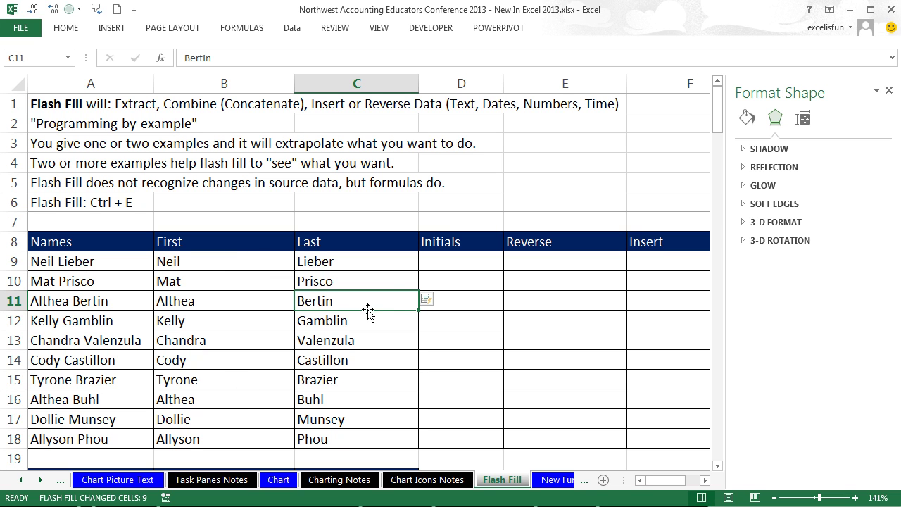
click(438, 259)
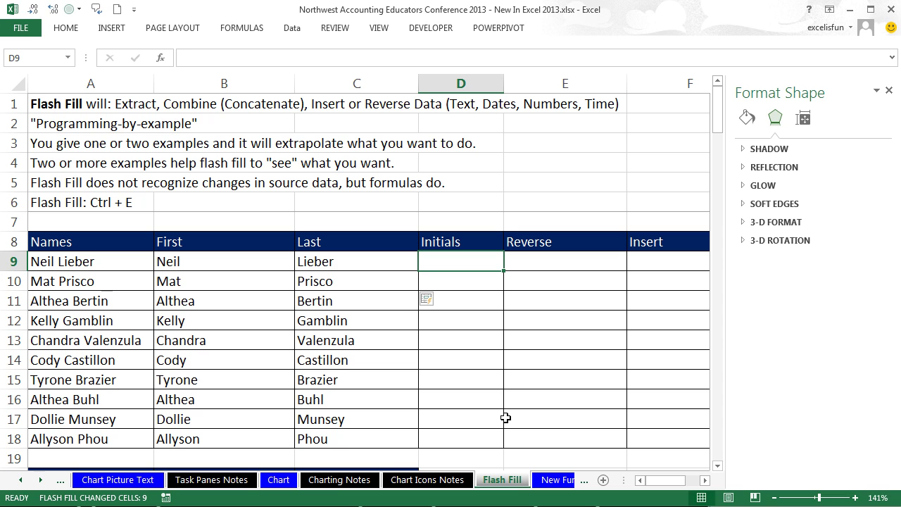
Step: Enter initials N L and M P and accept the flash-filled Initials column
text(N L)
key(Return)
text(M P)
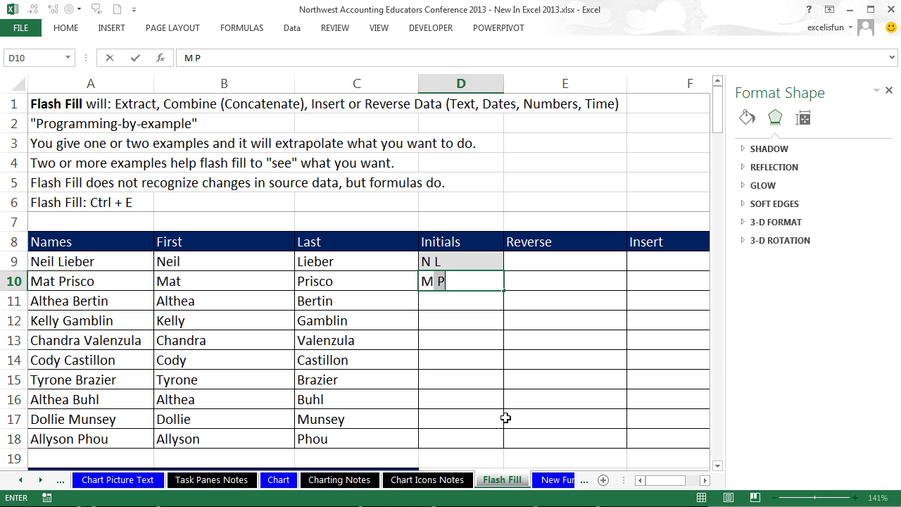
key(Return)
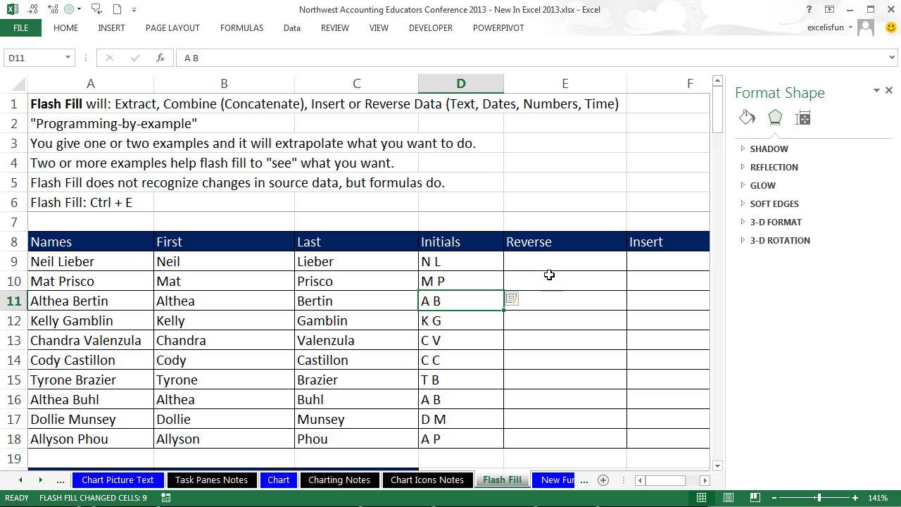
click(525, 264)
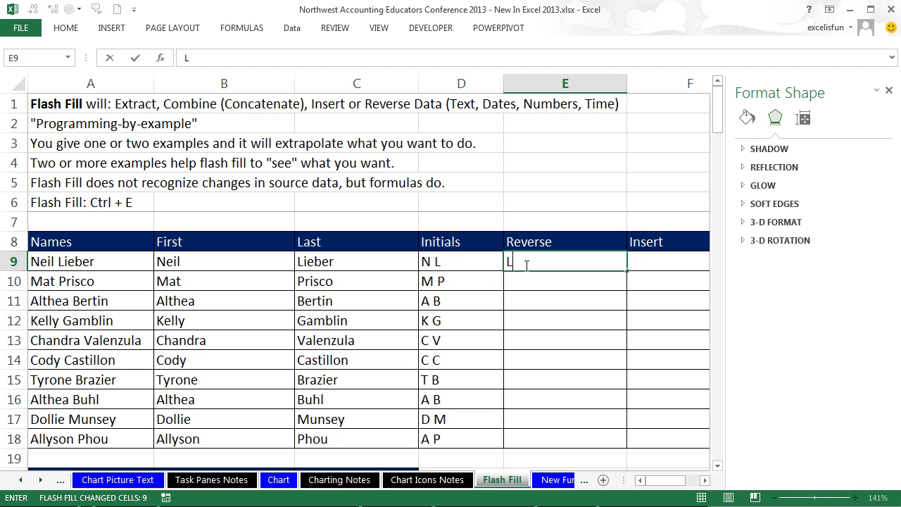
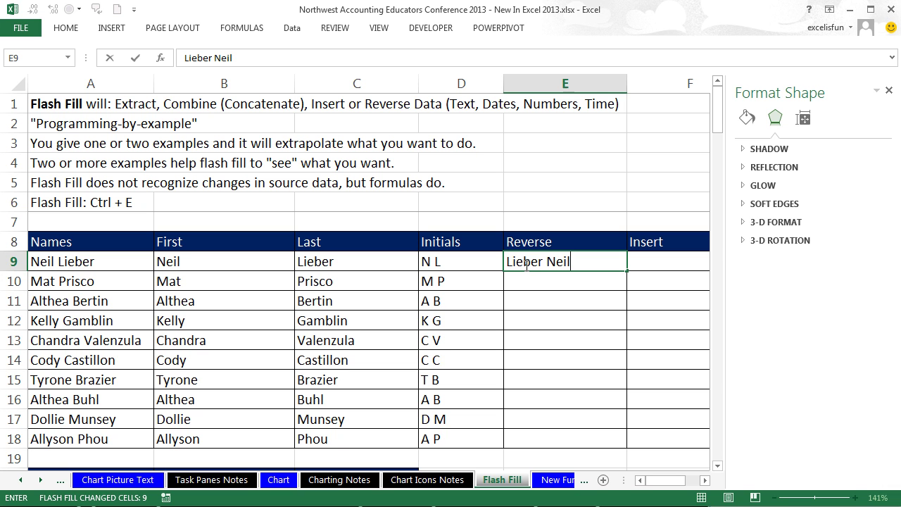
key(ctrl+Return)
key(Down)
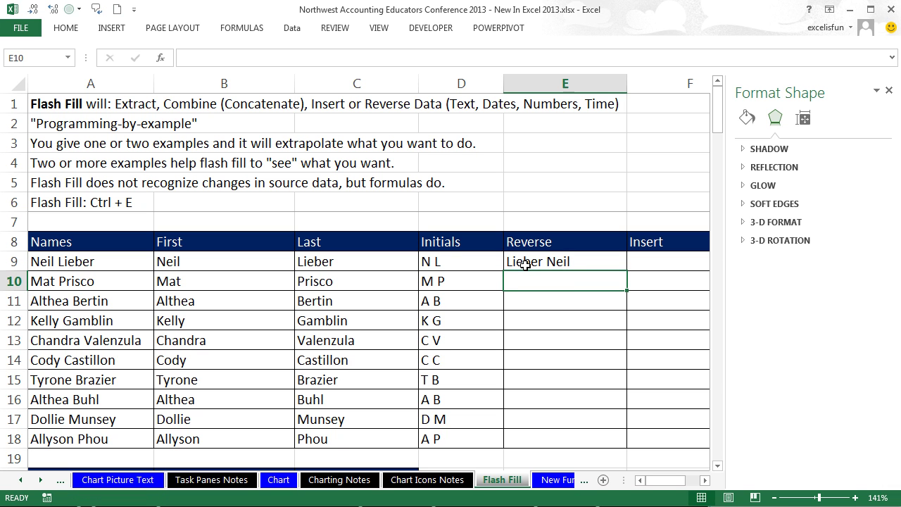
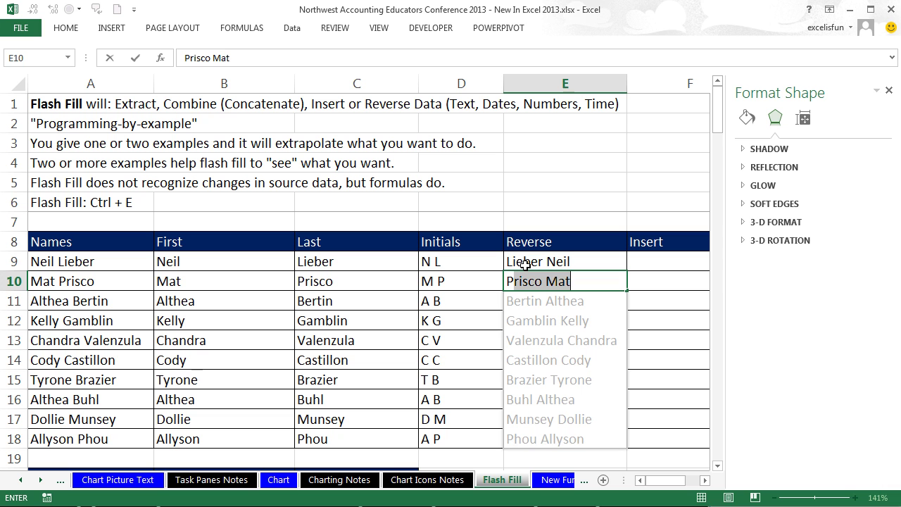
key(Return)
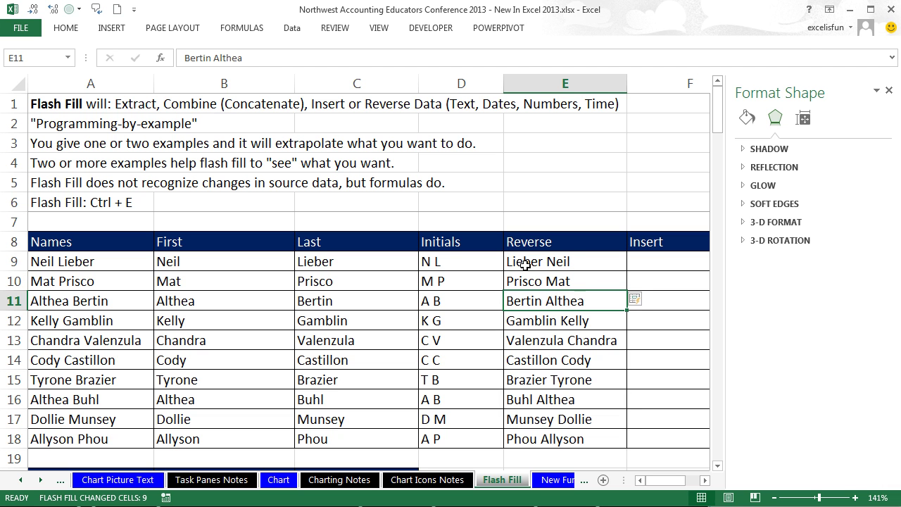
click(889, 92)
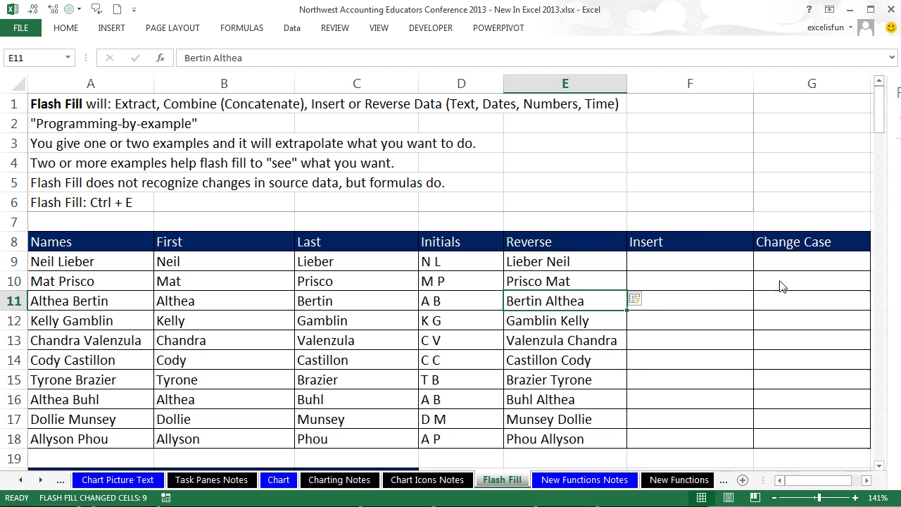
click(706, 263)
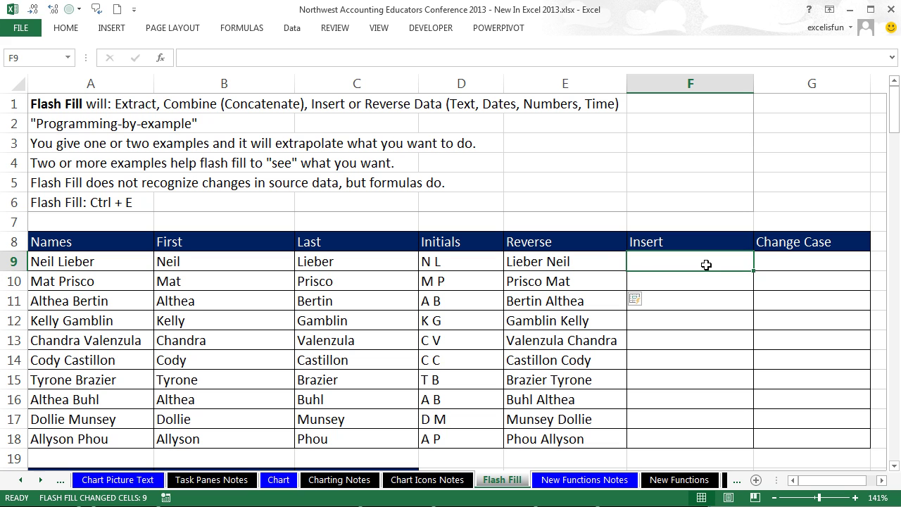
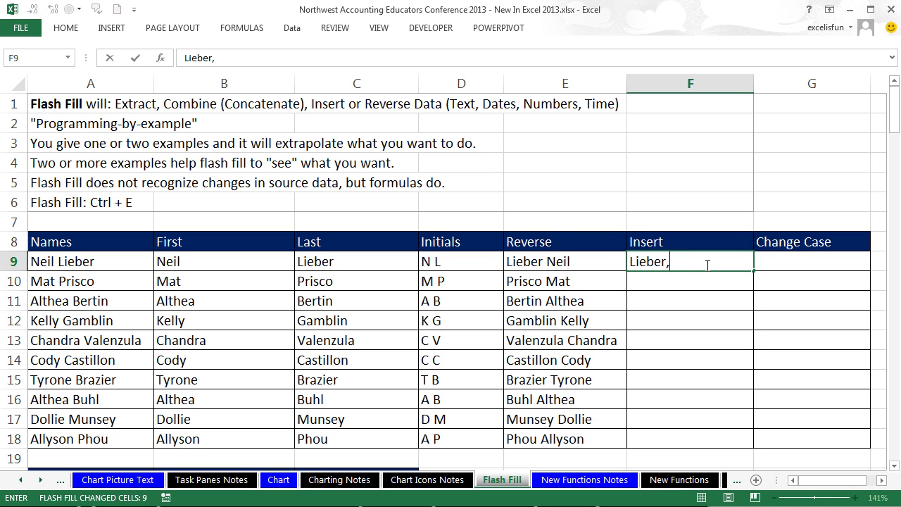
key(Return)
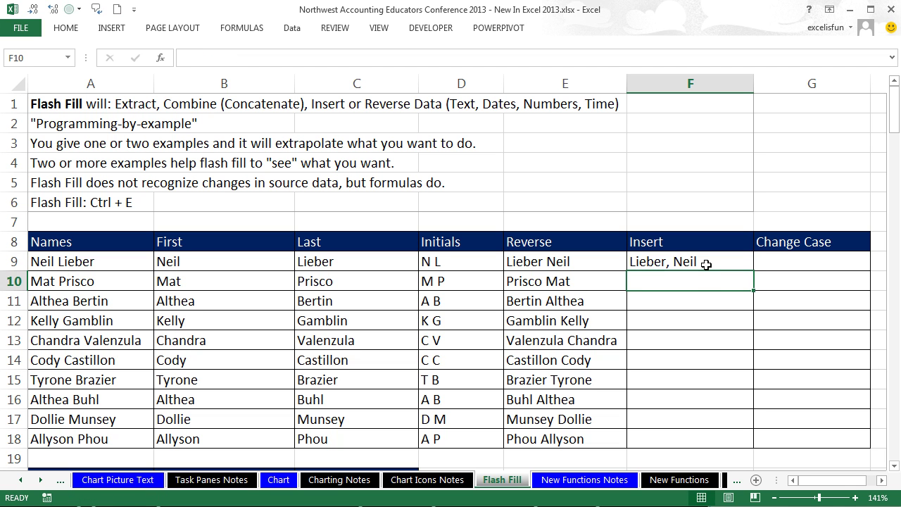
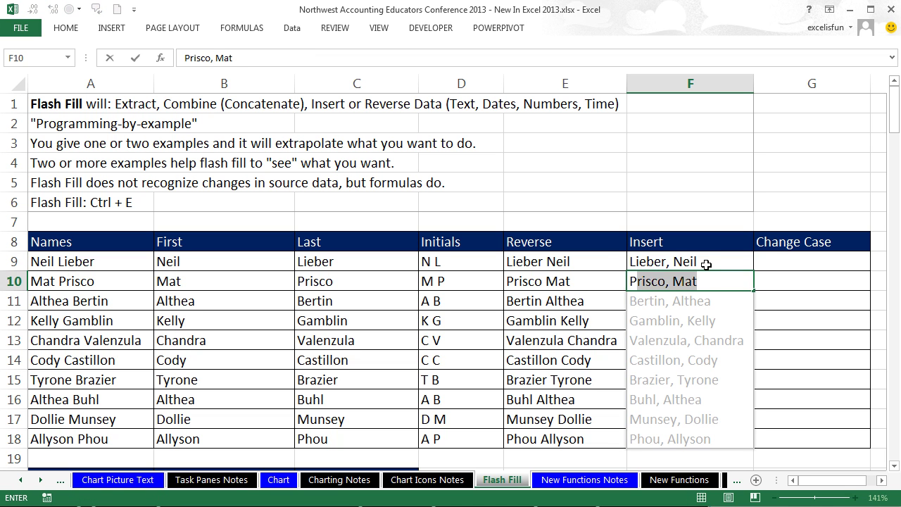
key(Return)
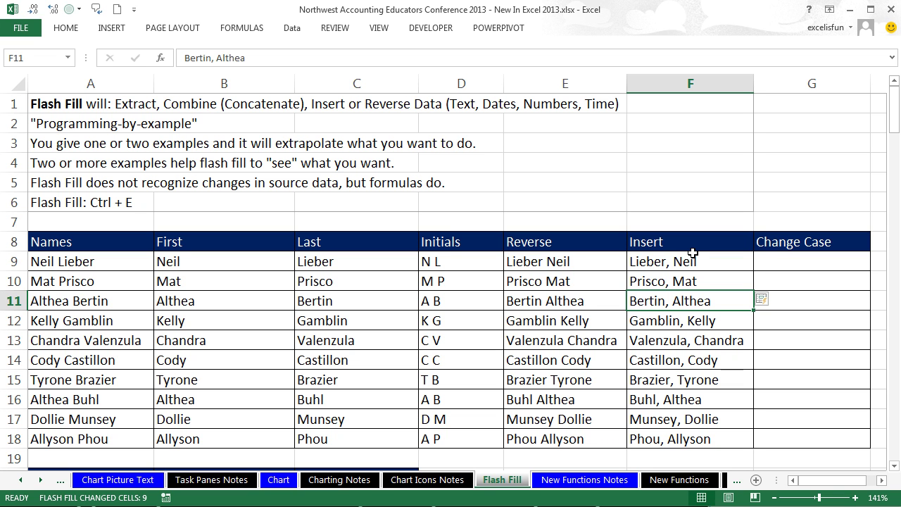
click(800, 260)
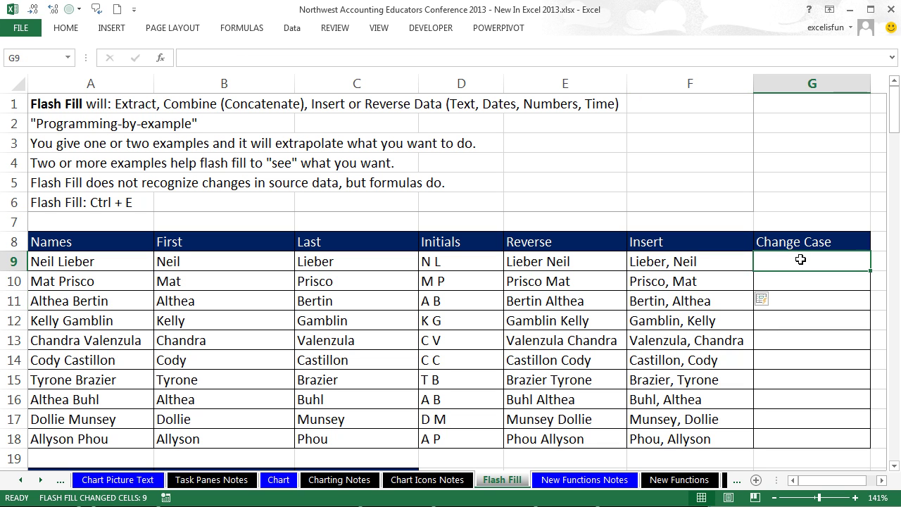
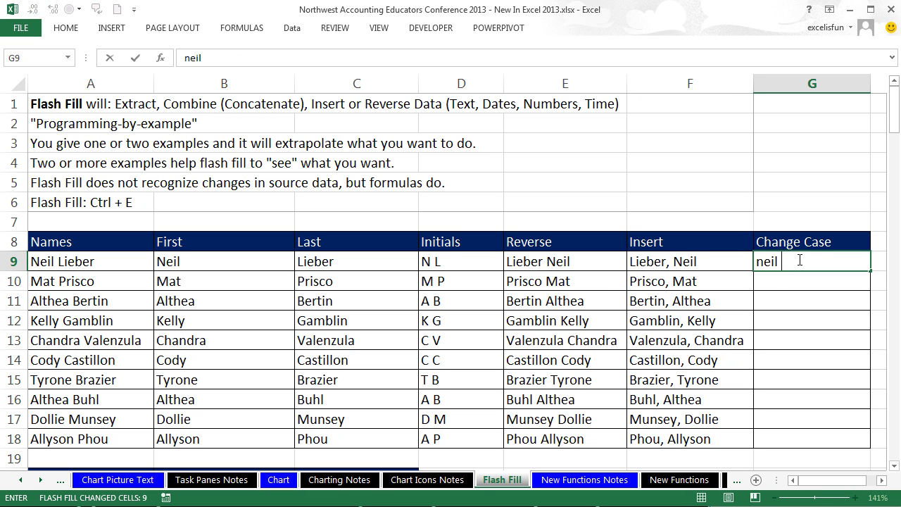
key(Return)
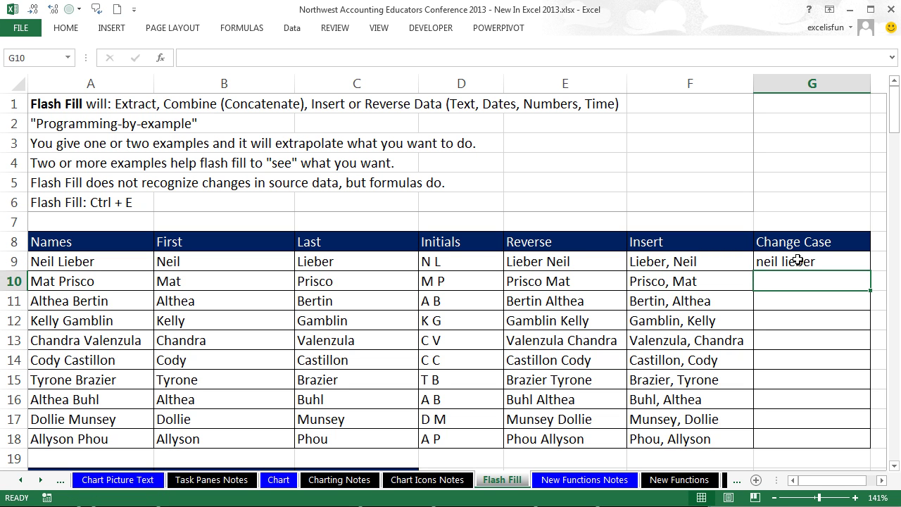
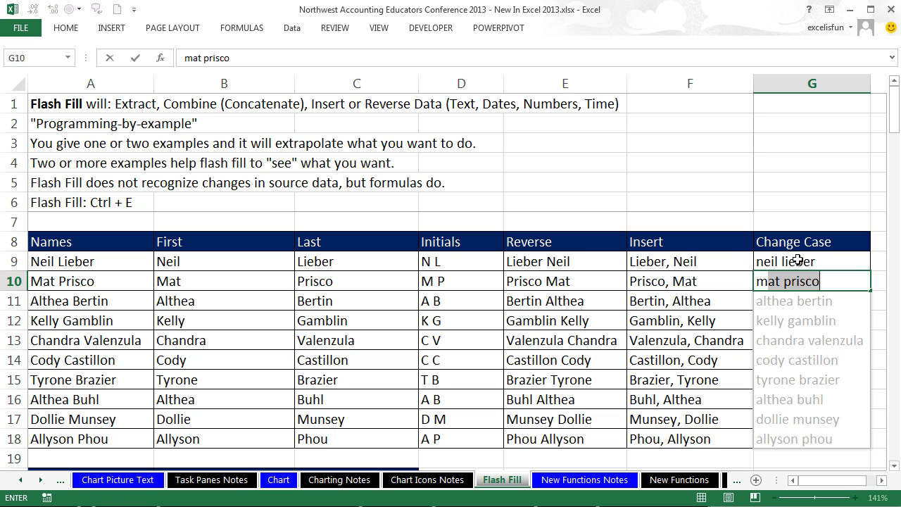
key(Return)
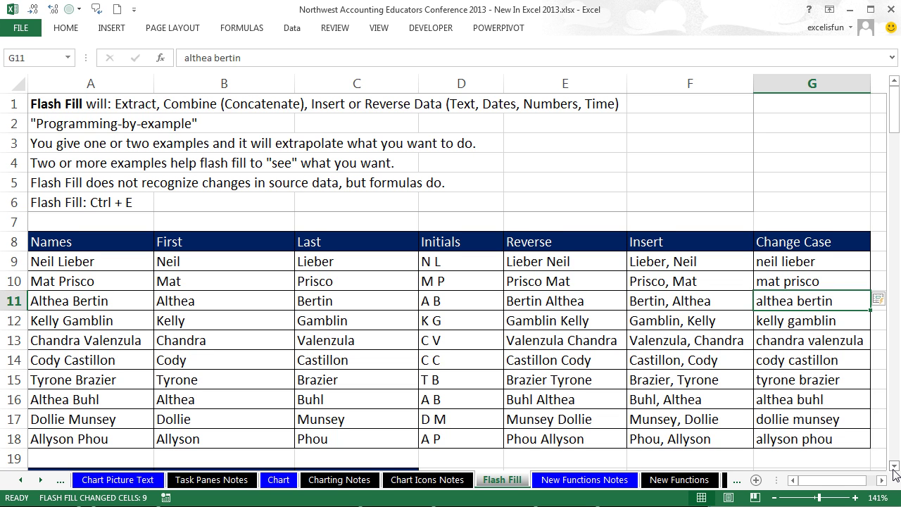
click(893, 467)
scroll(894, 473, down, 6)
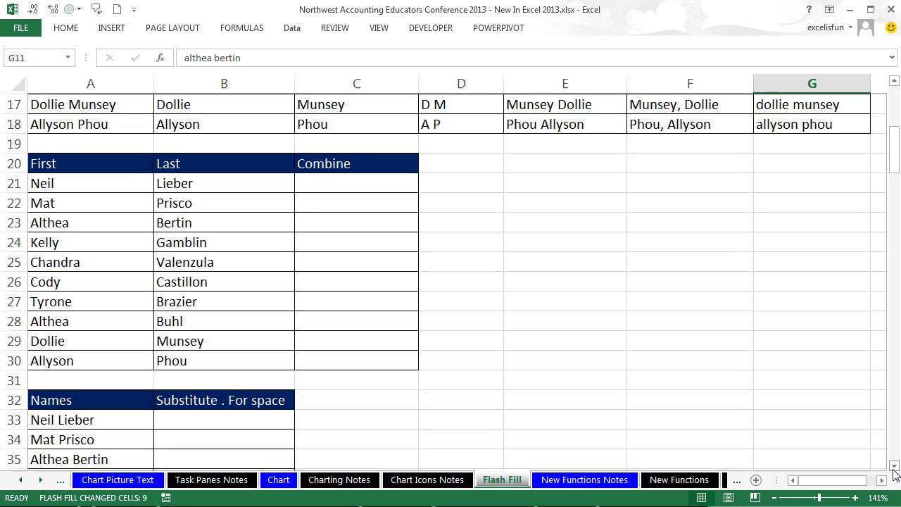
click(331, 145)
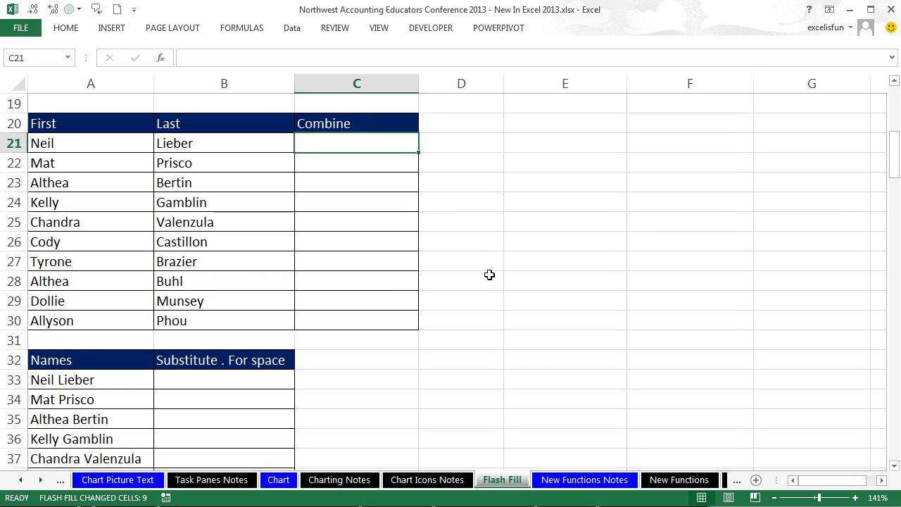
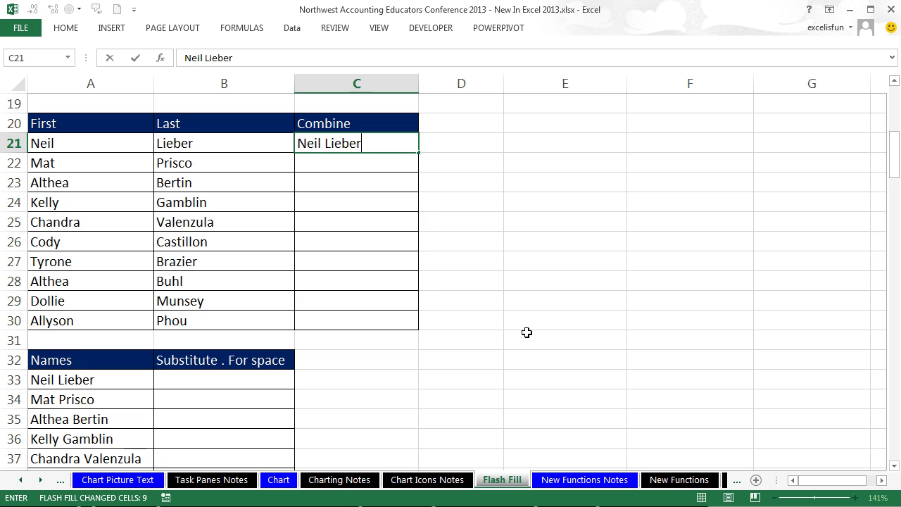
key(ctrl+Return)
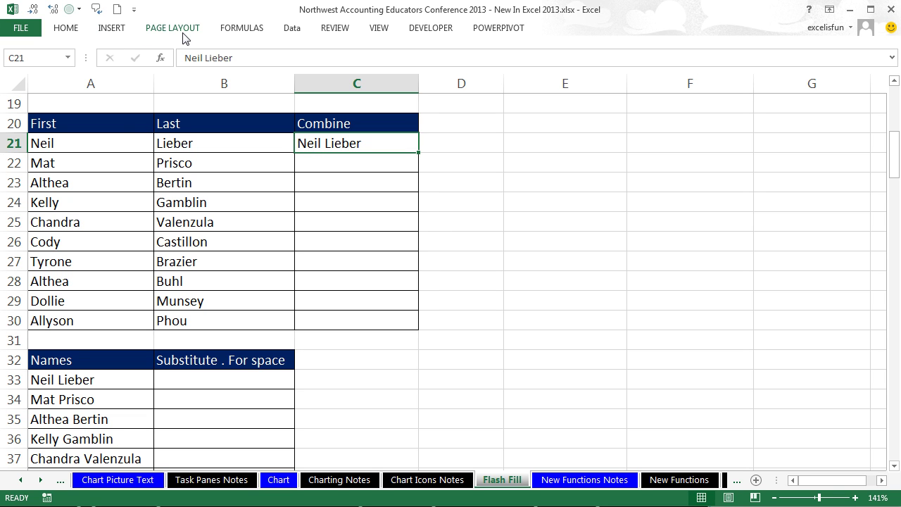
click(298, 31)
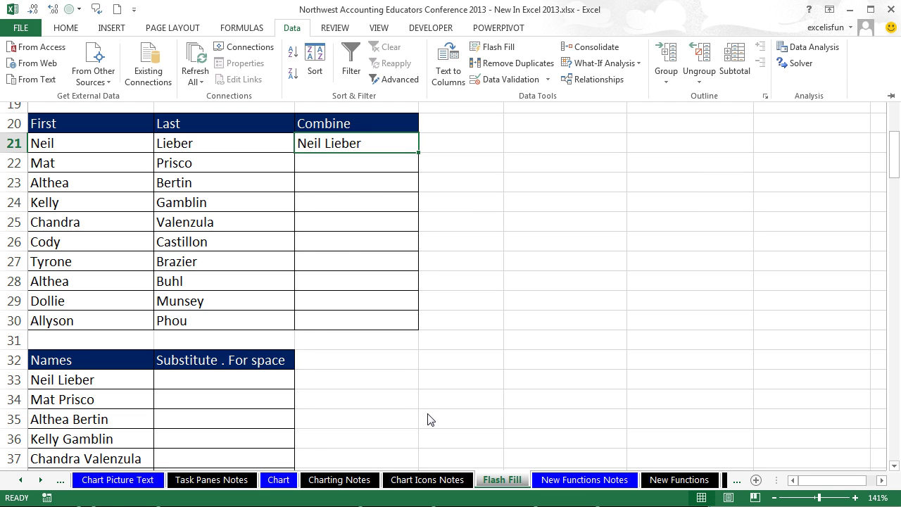
key(ctrl+e)
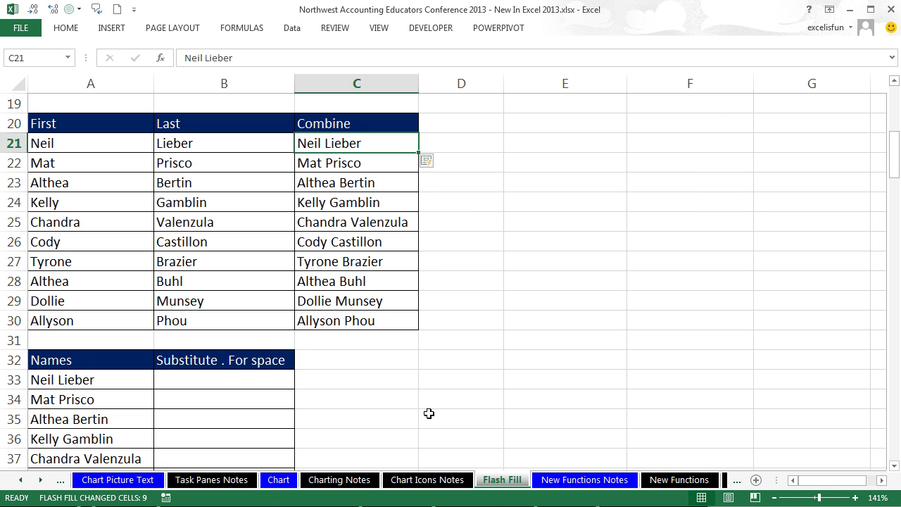
scroll(455, 420, down, 3)
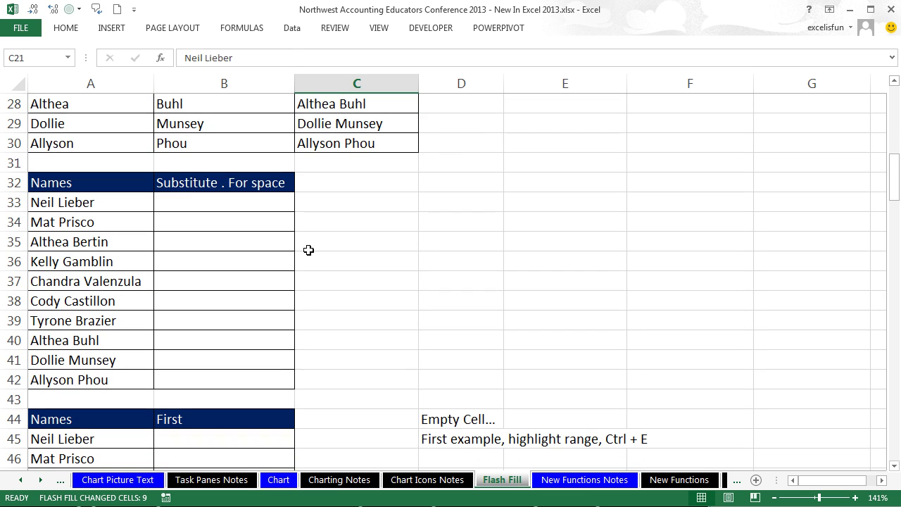
click(192, 204)
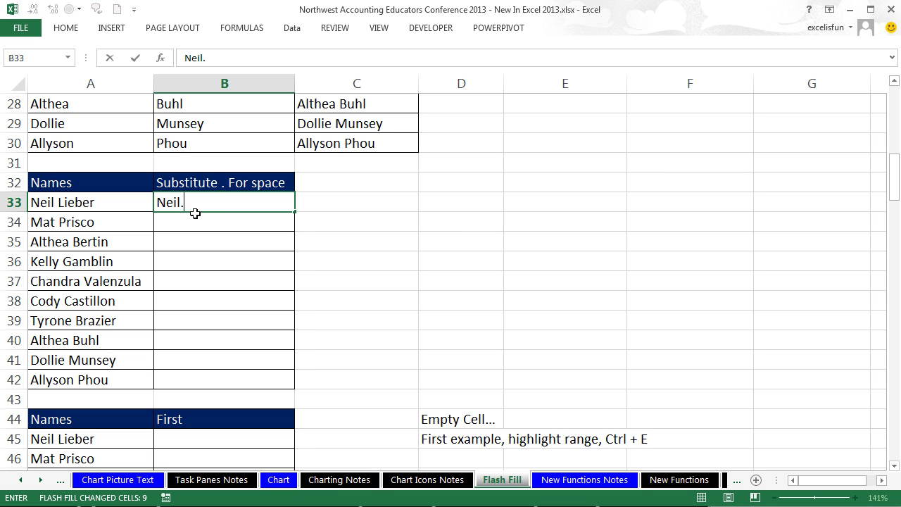
key(ctrl+Return)
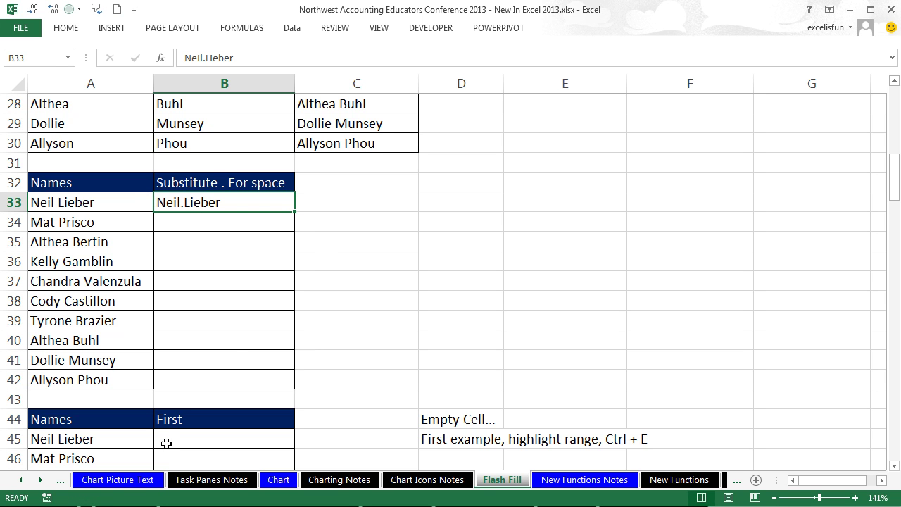
key(ctrl+e)
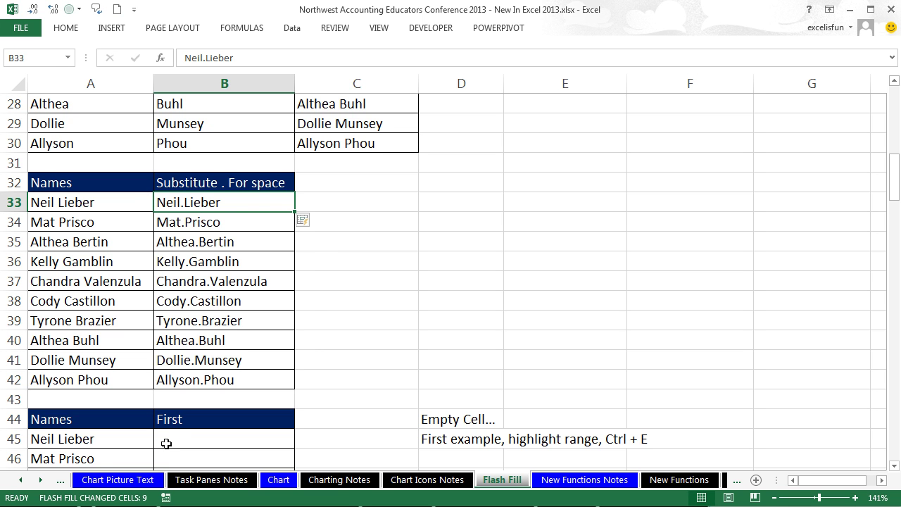
scroll(168, 443, down, 4)
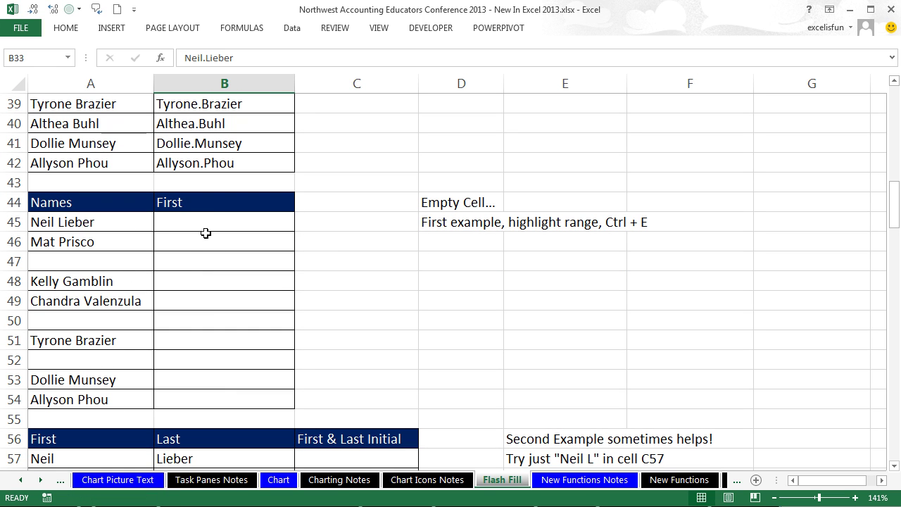
Step: Enter Neil in B45 and flash-fill first names across B45:B54
click(212, 226)
text(Neil)
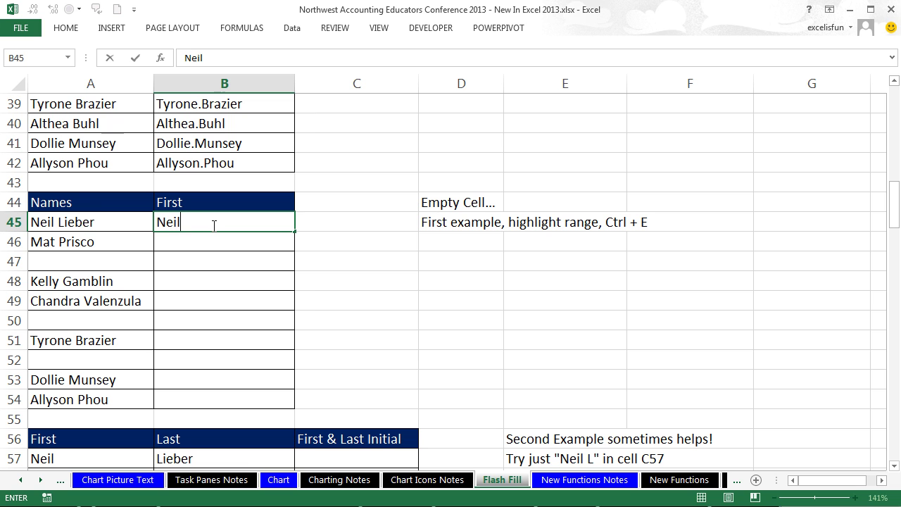
key(ctrl+Return)
drag(213, 225, 207, 399)
key(ctrl+e)
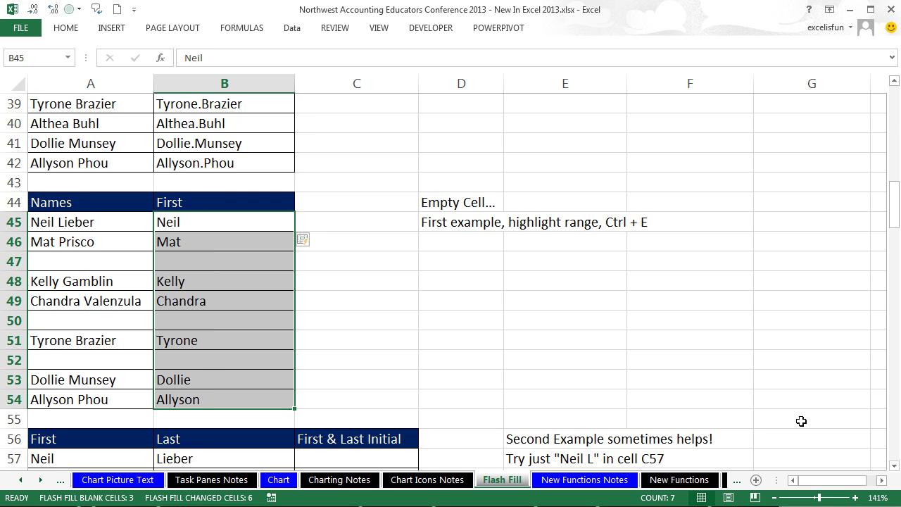
click(893, 466)
scroll(896, 473, down, 5)
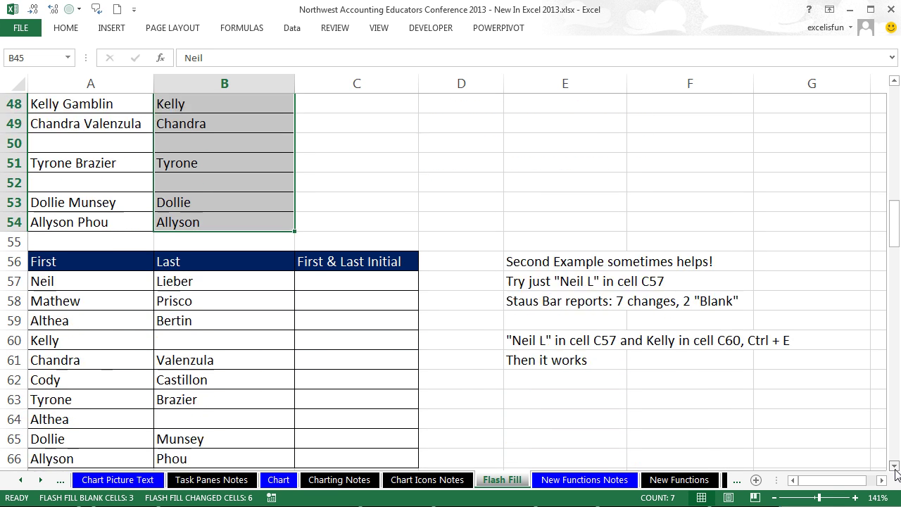
click(894, 465)
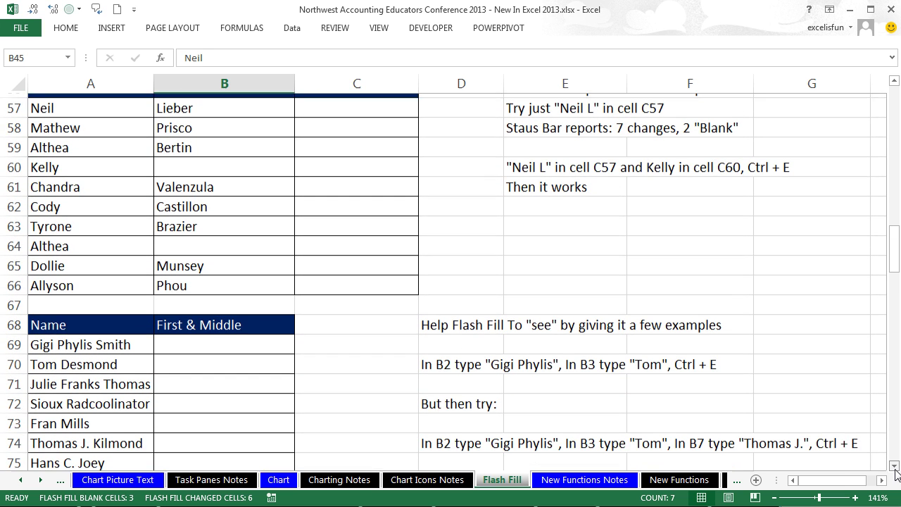
click(893, 82)
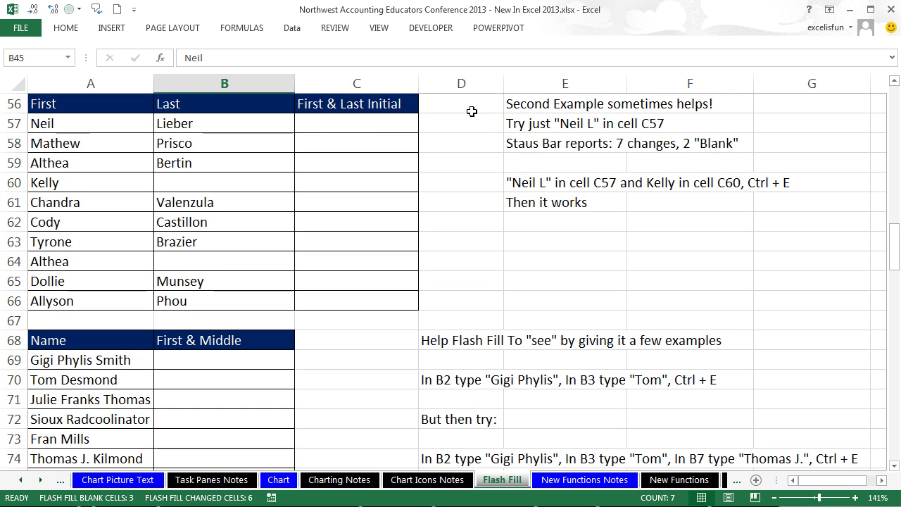
click(324, 124)
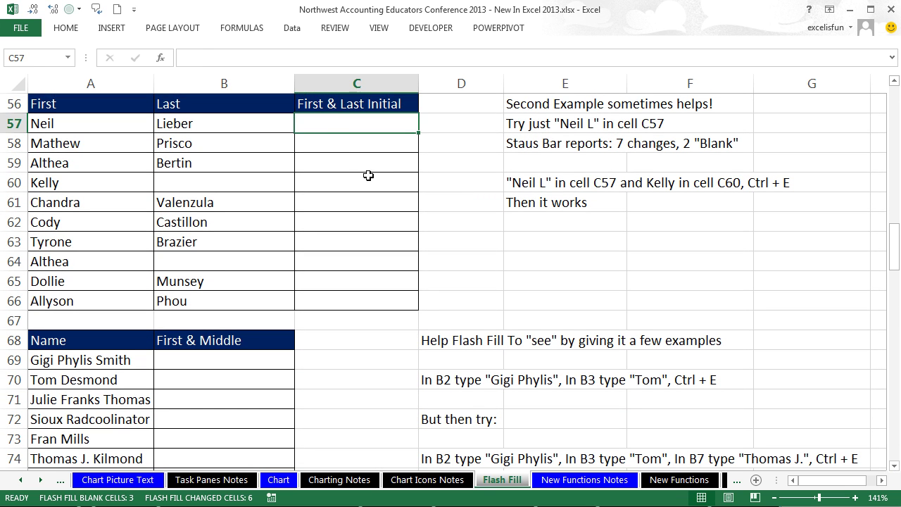
text(Neil L)
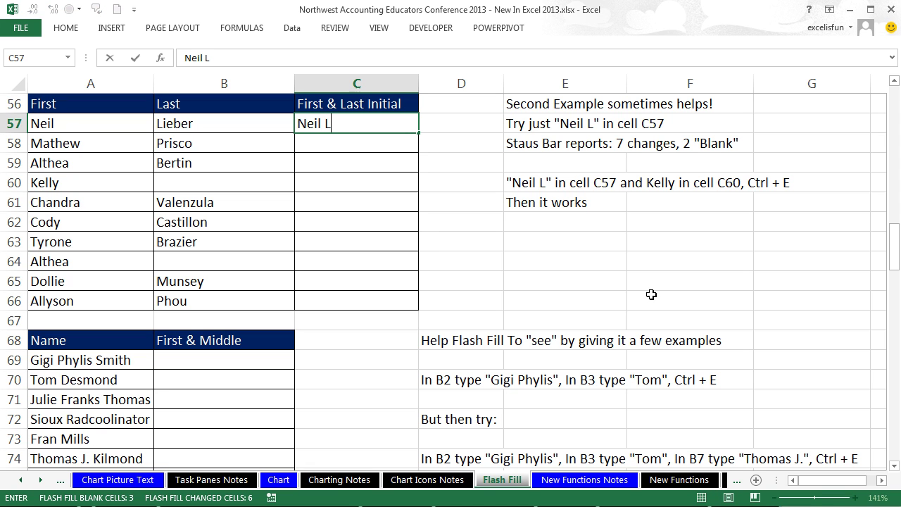
key(ctrl+Return)
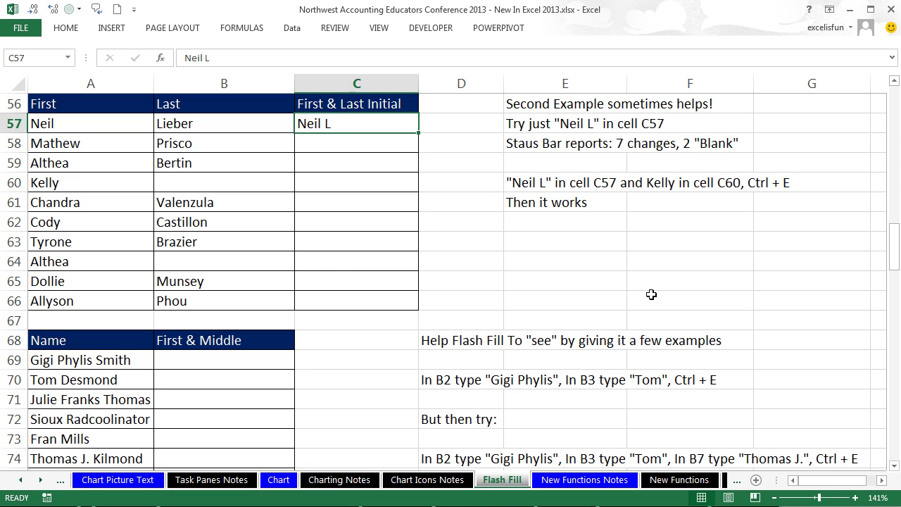
key(ctrl+e)
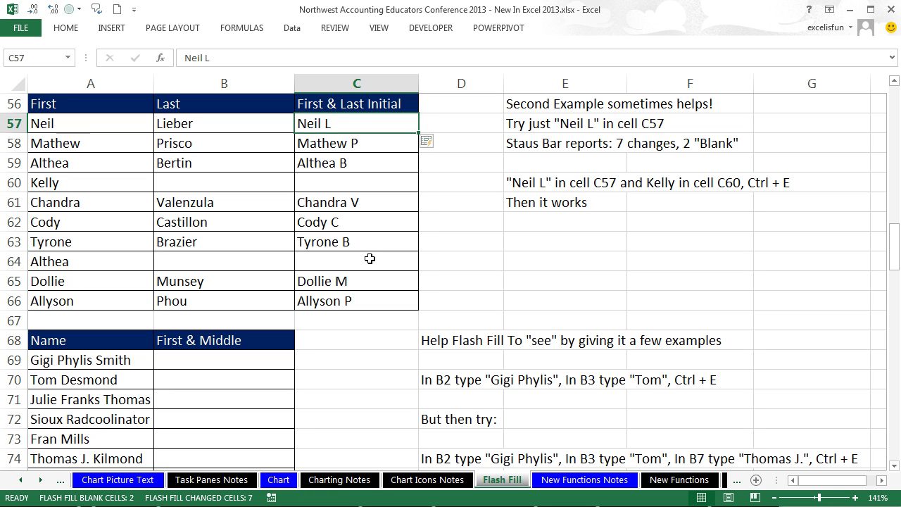
key(ctrl+z)
Step: Add Kelly in C60 as a second example and flash-fill C58:C66 with Ctrl+E
double_click(362, 124)
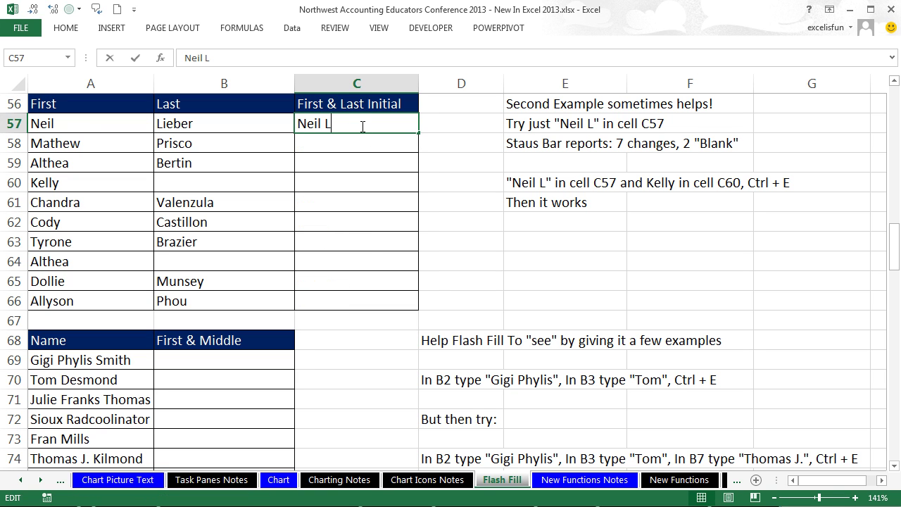
key(Return)
click(350, 183)
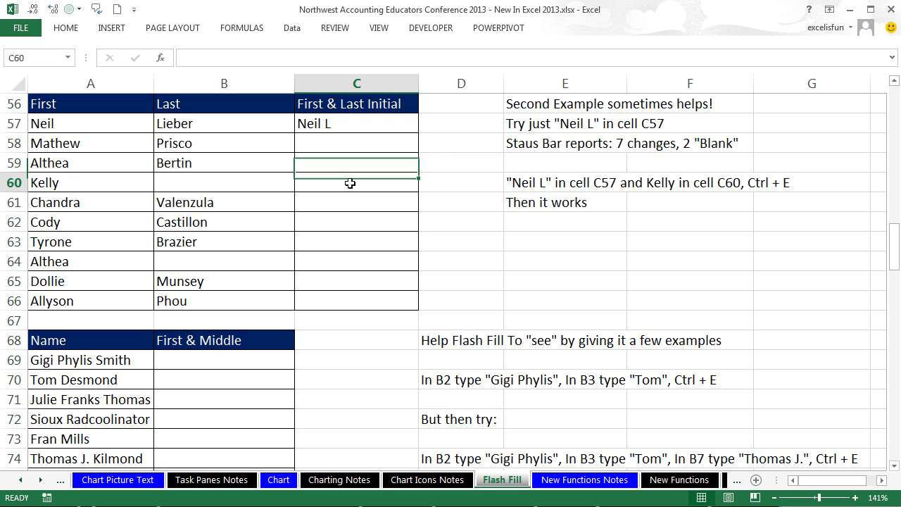
text(Ke;)
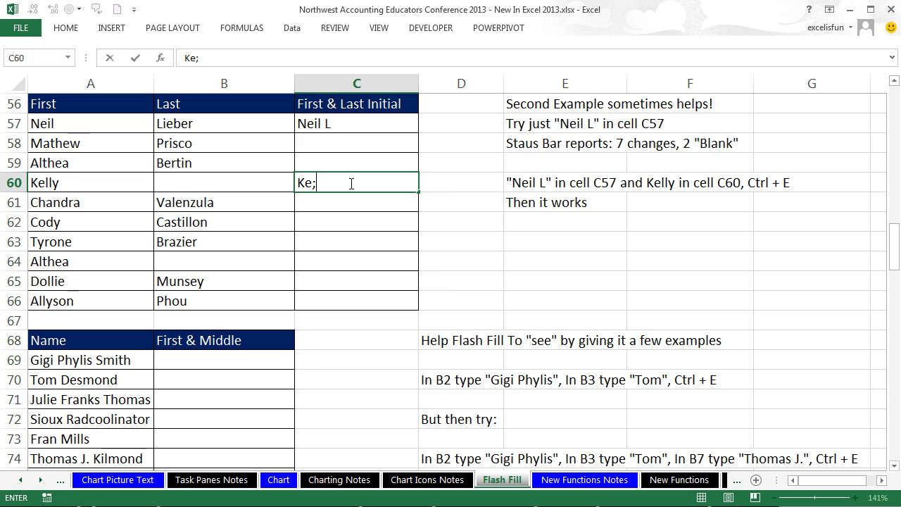
text(llly)
key(ctrl+Return)
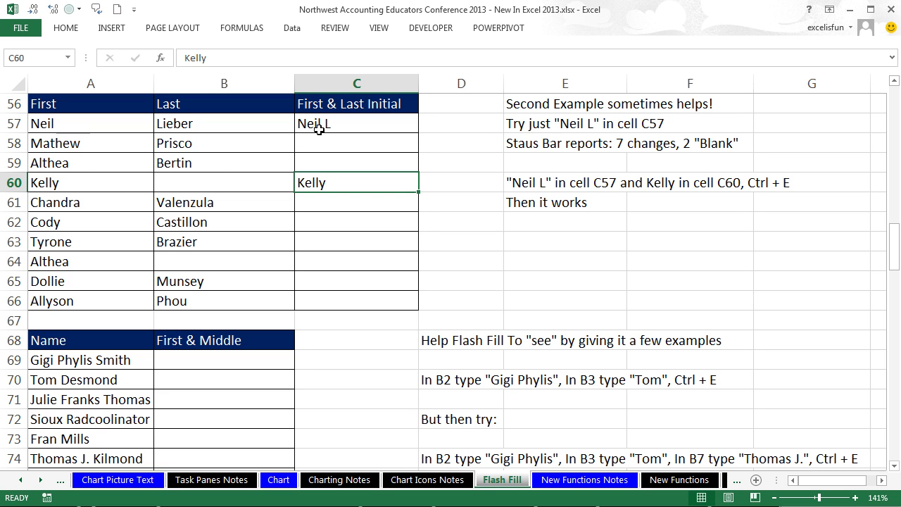
key(ctrl+e)
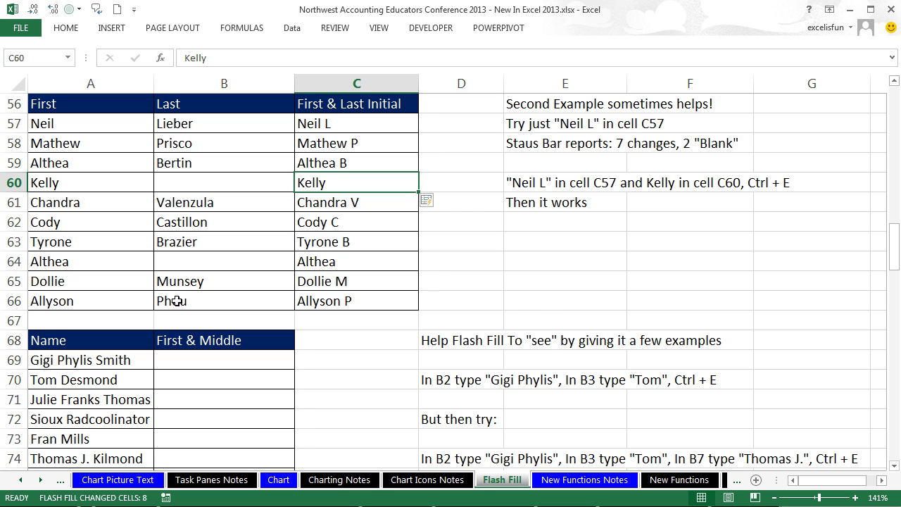
scroll(216, 333, down, 1)
scroll(216, 333, down, 1)
click(237, 241)
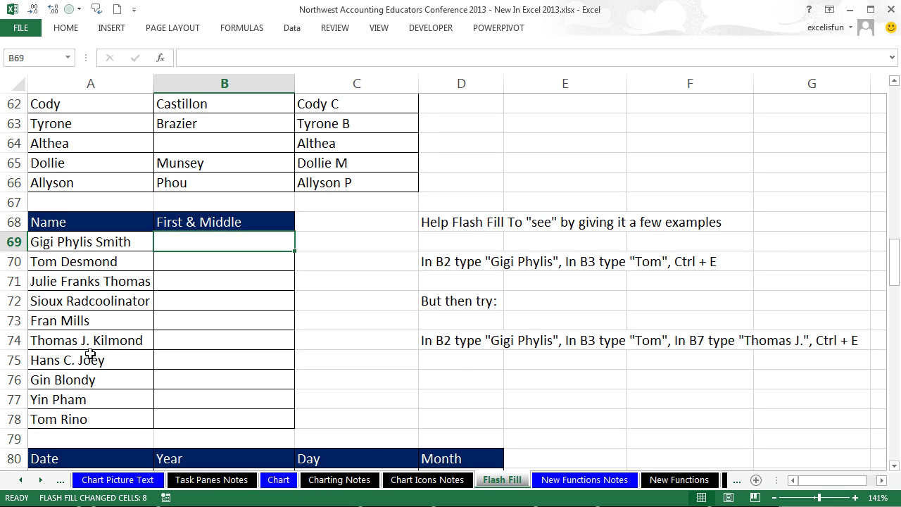
key(F2)
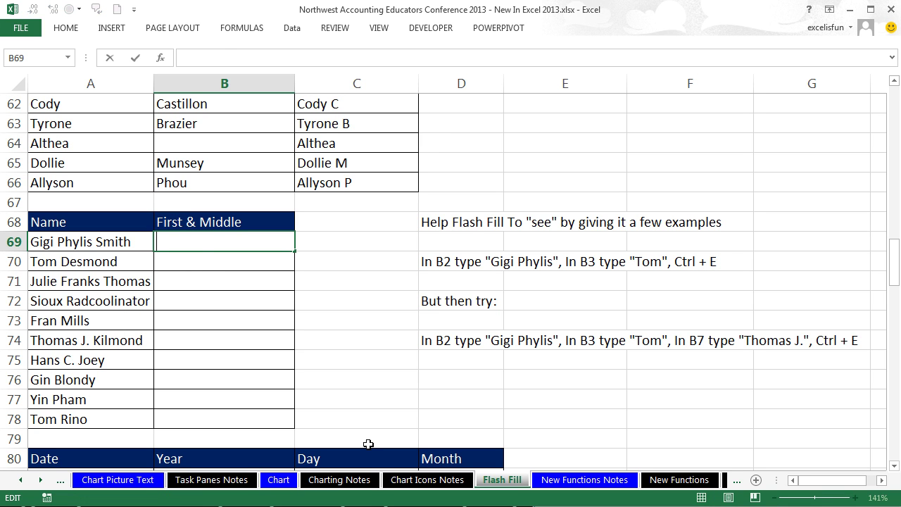
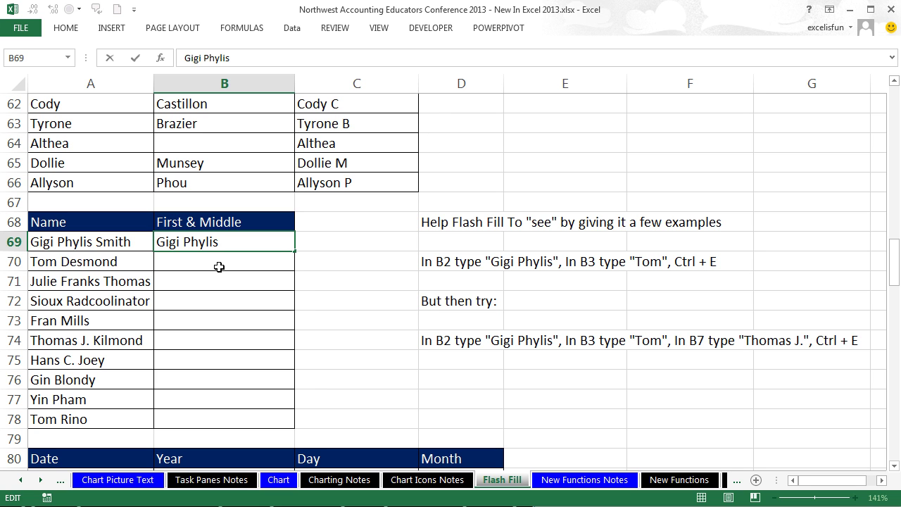
key(Return)
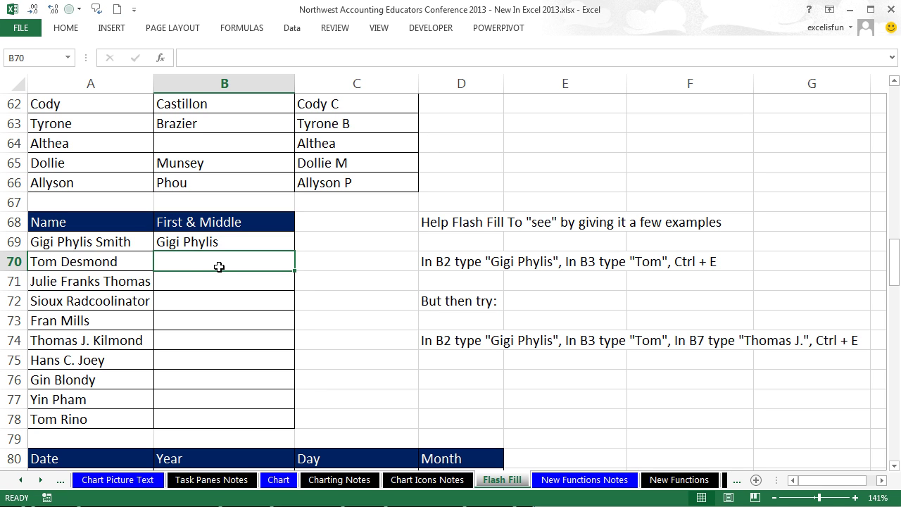
text(Tom)
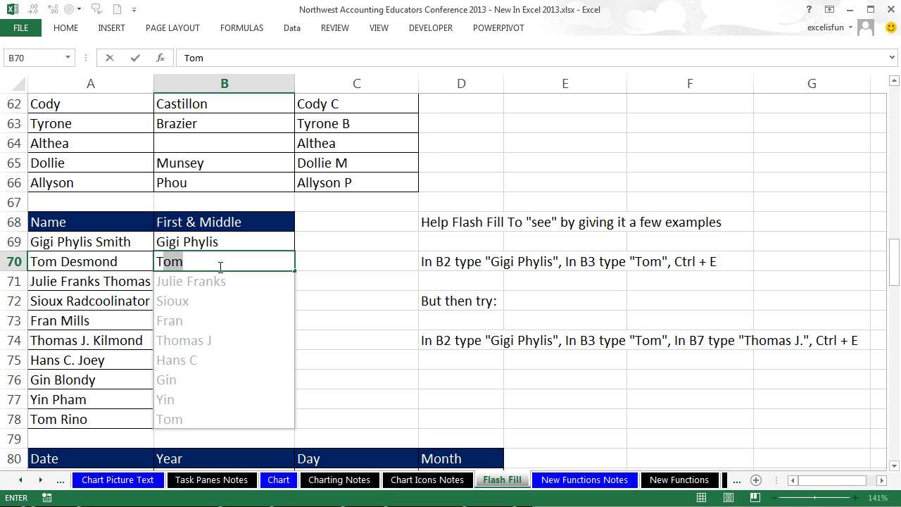
key(Return)
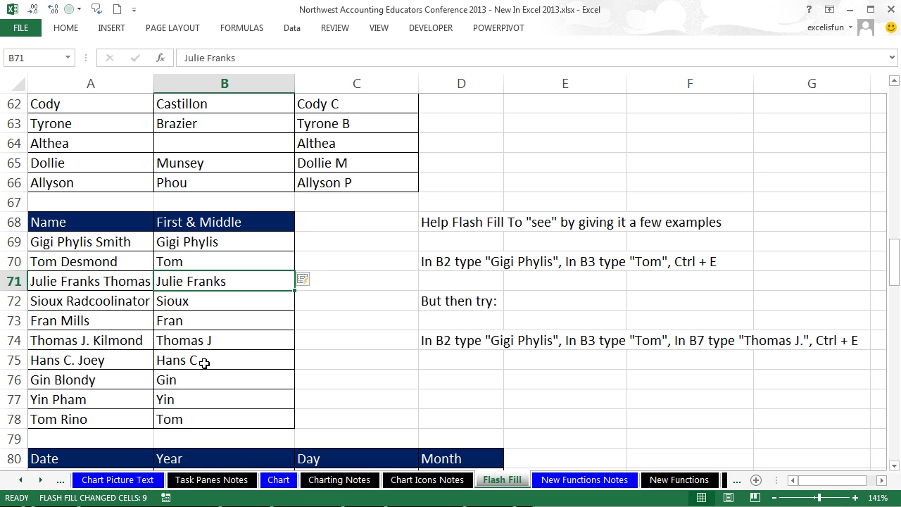
key(ctrl+z)
key(ctrl+z)
key(ctrl+z)
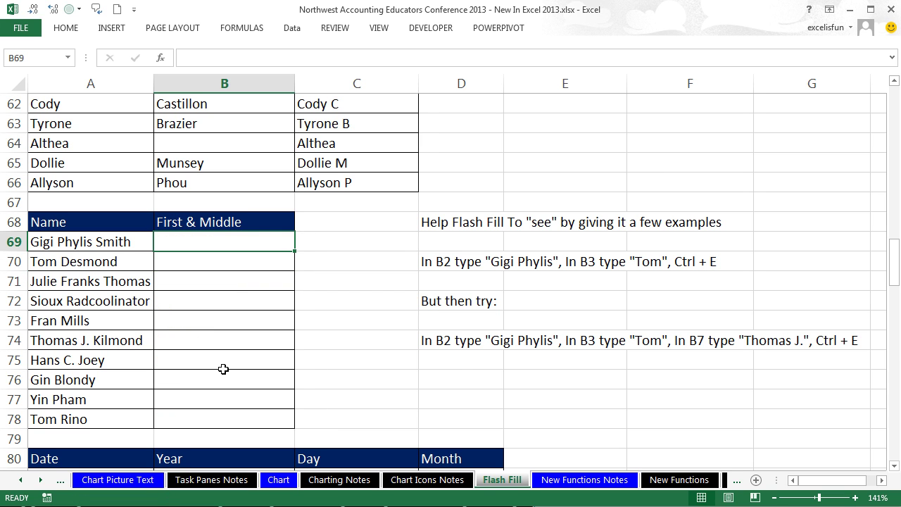
key(F2)
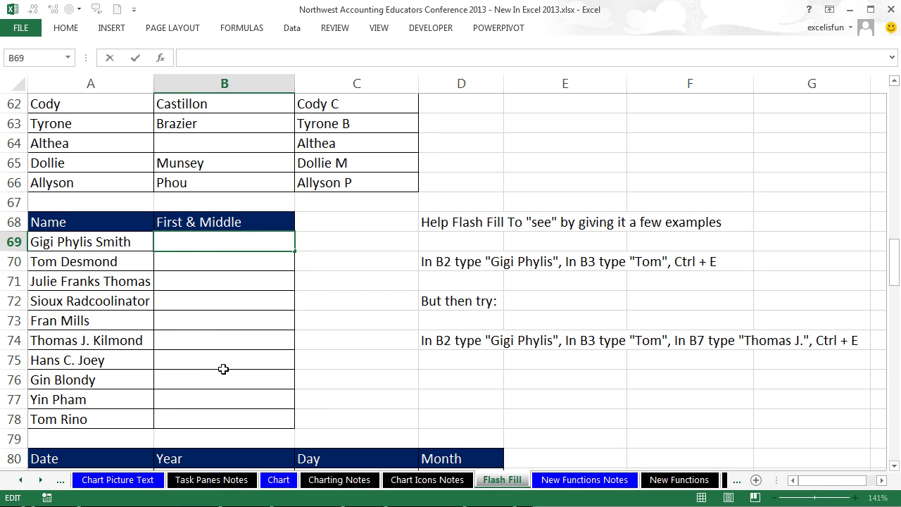
key(Return)
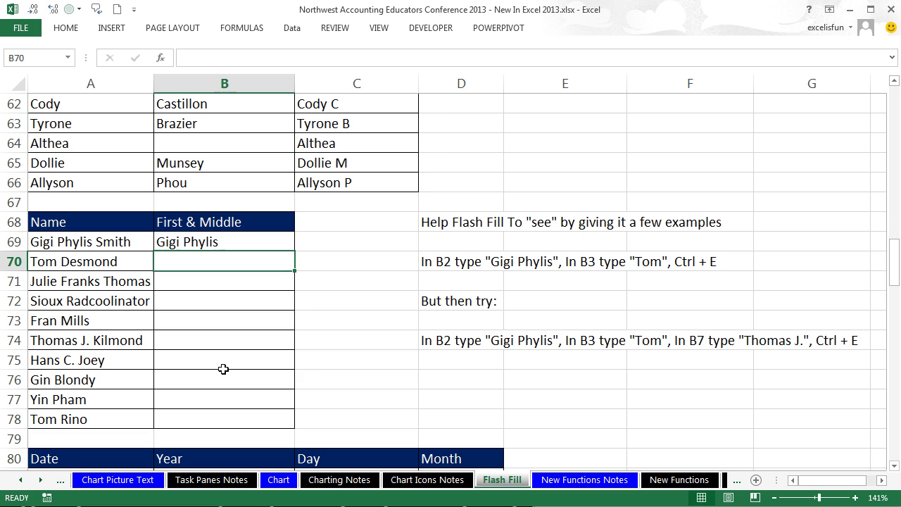
text(Tom)
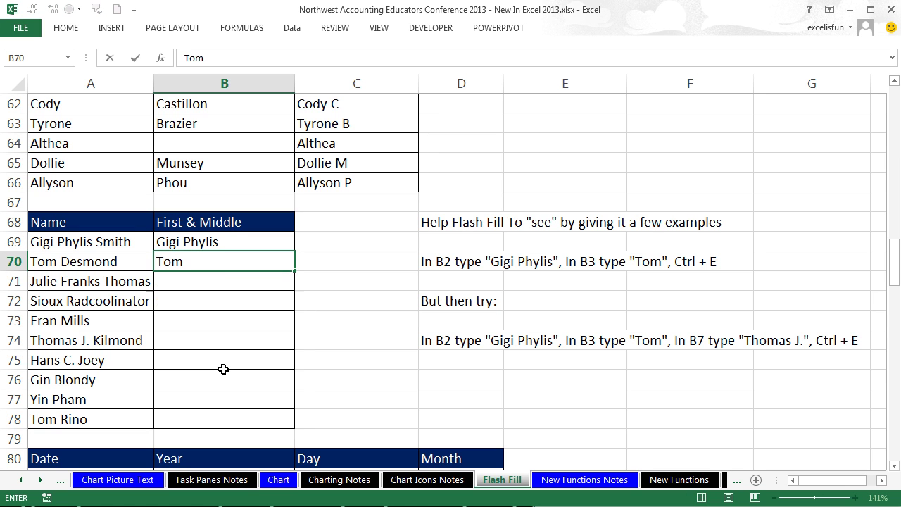
key(Return)
key(Down)
key(Down)
key(Down)
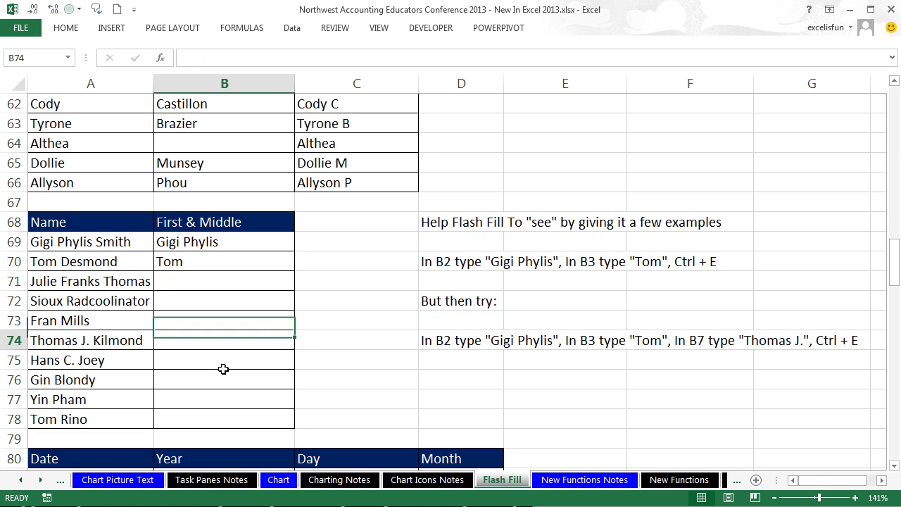
text(Thomas J.)
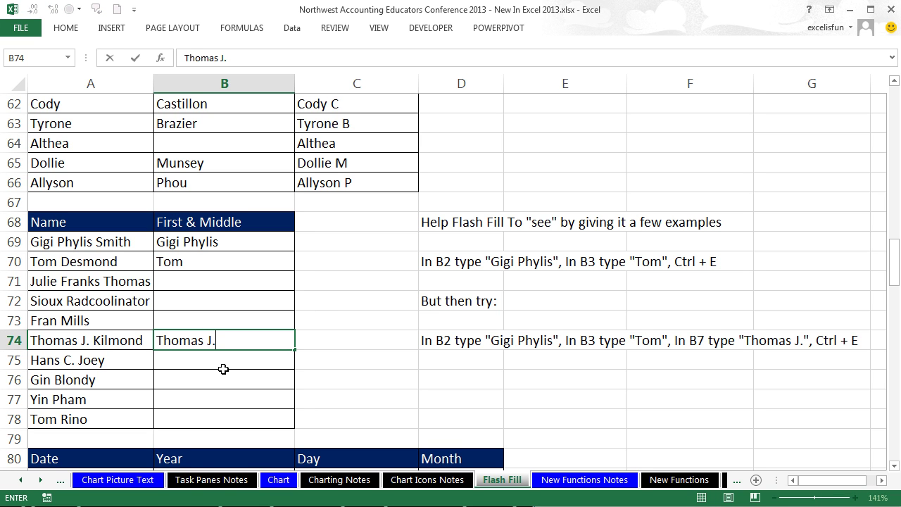
key(ctrl+Return)
key(ctrl+e)
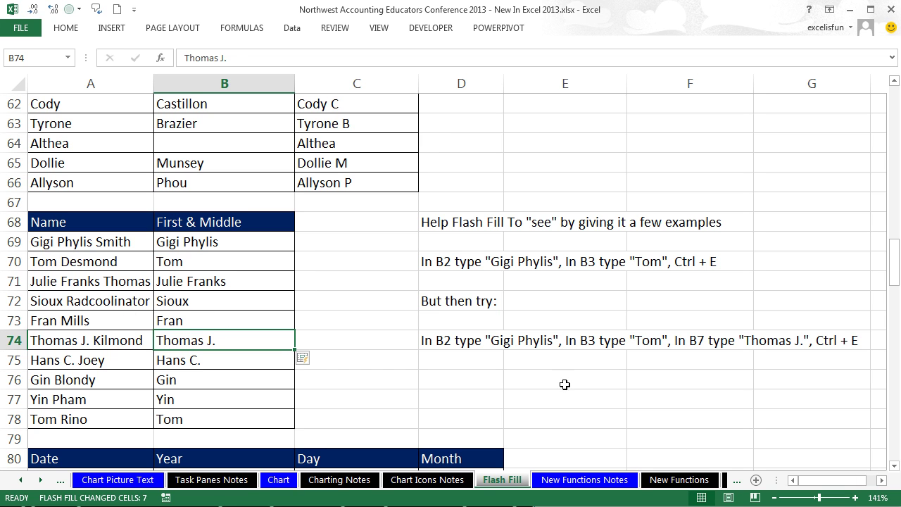
drag(895, 465, 895, 466)
Step: Enter 2012 in B81 and flash fill the Year column
click(227, 143)
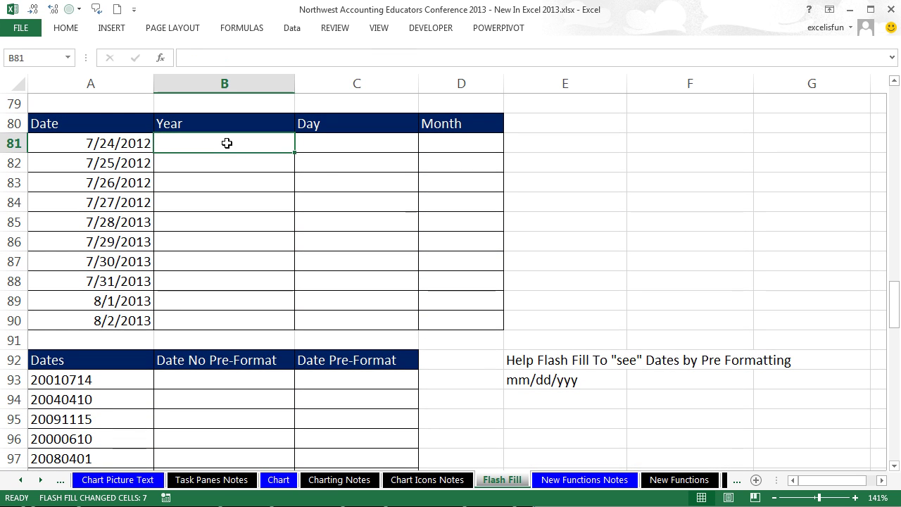
text(2012)
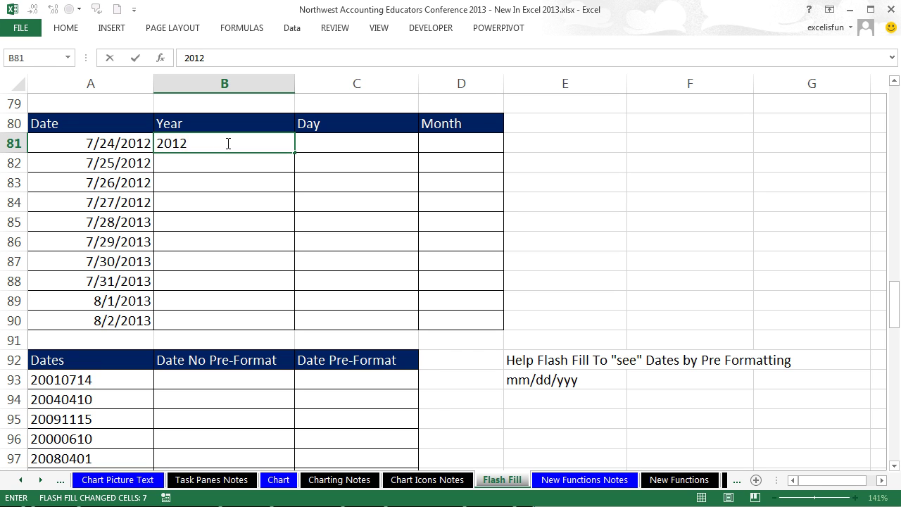
key(ctrl+Return)
key(ctrl+e)
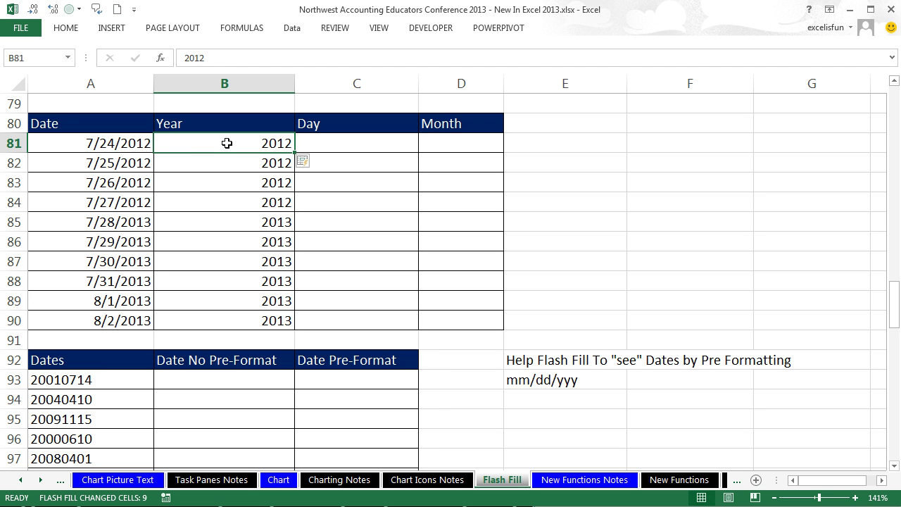
Step: Temporarily show the dates A81:A90 in General format, then undo the format change
drag(120, 145, 133, 319)
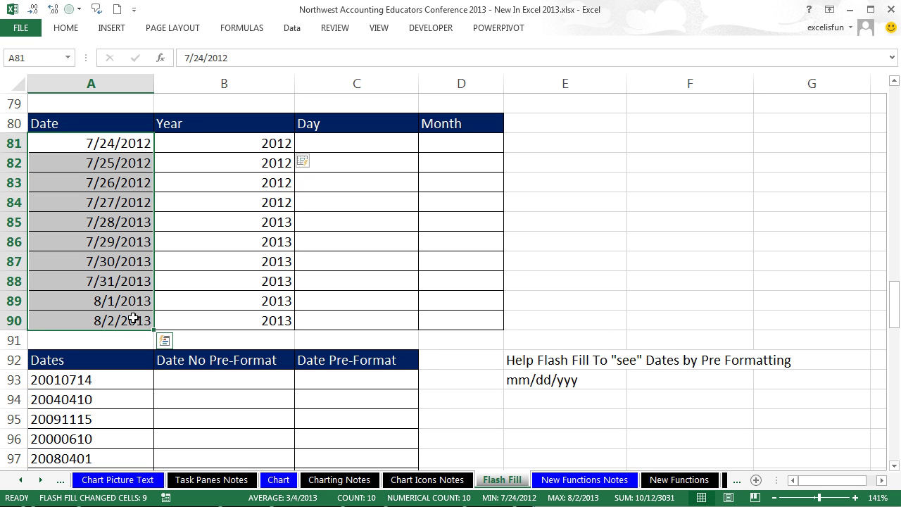
click(66, 29)
click(481, 54)
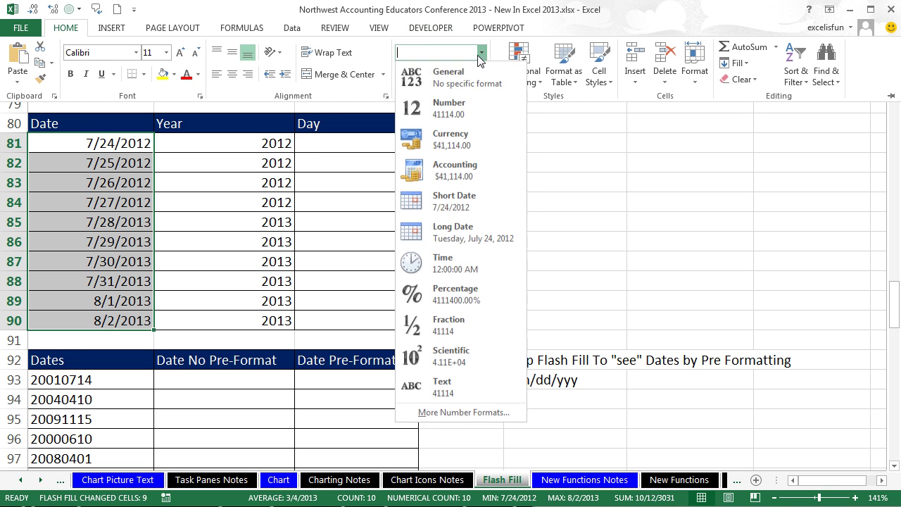
click(440, 72)
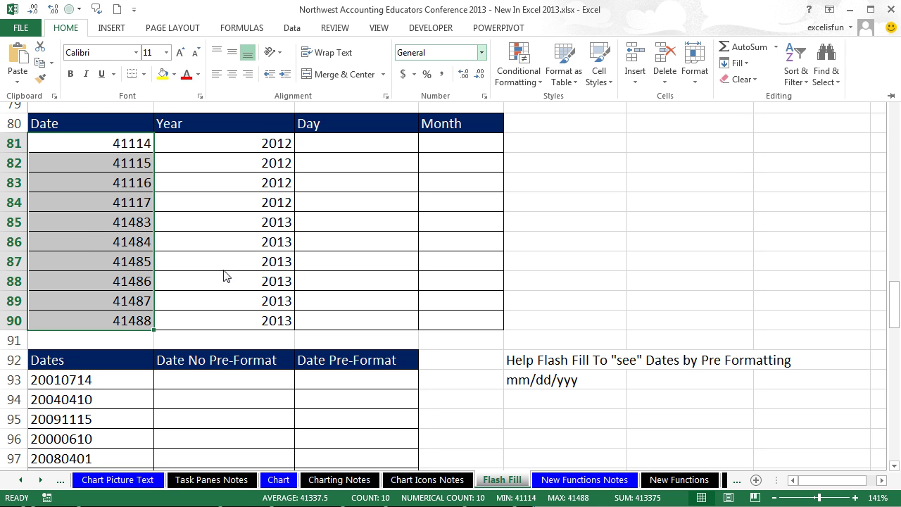
key(ctrl+z)
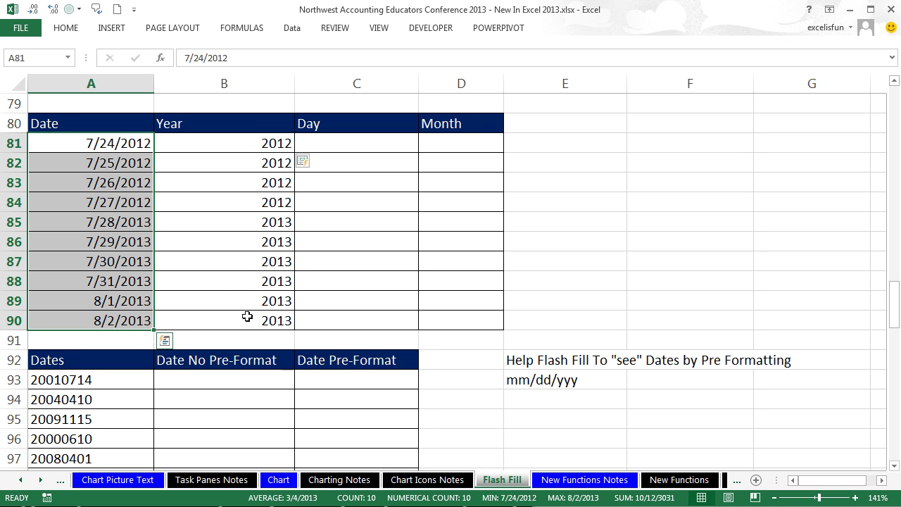
scroll(239, 313, up, 5)
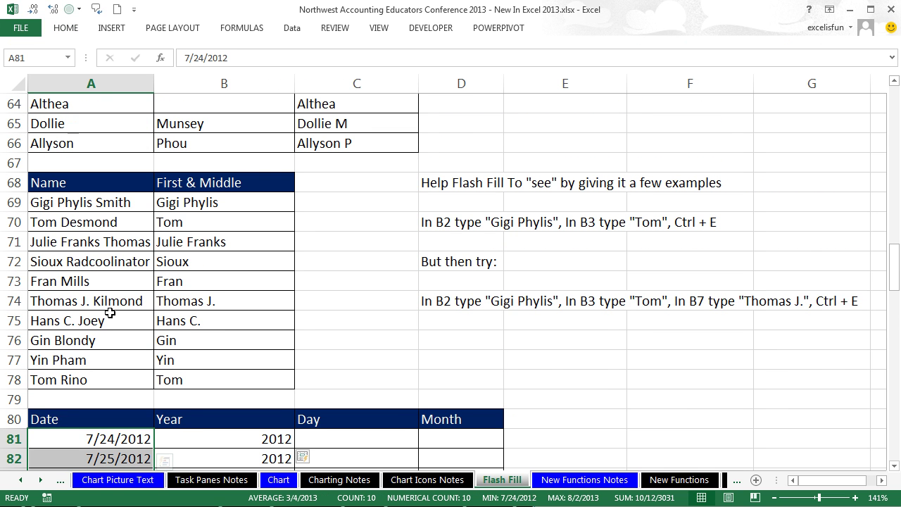
scroll(131, 335, down, 3)
Step: Enter day 24 in C81 and flash fill the Day column
click(334, 265)
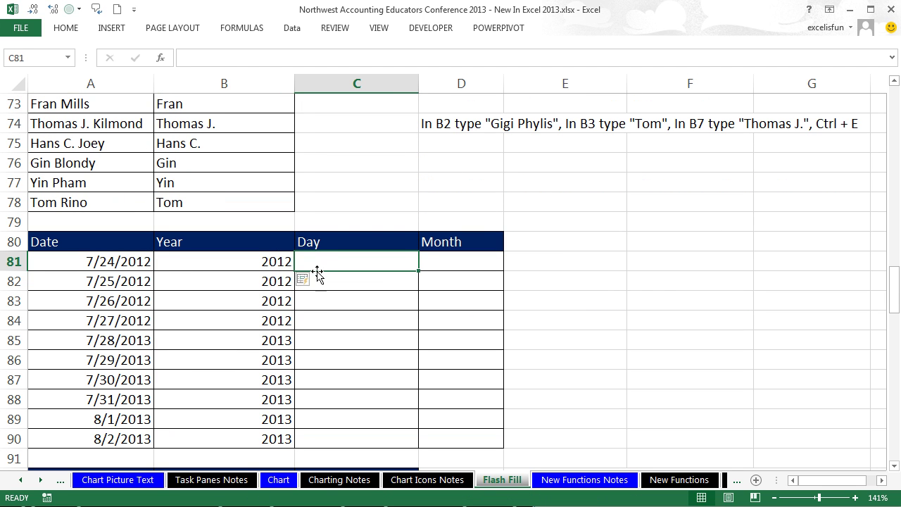
text(24)
key(ctrl+Return)
key(ctrl+e)
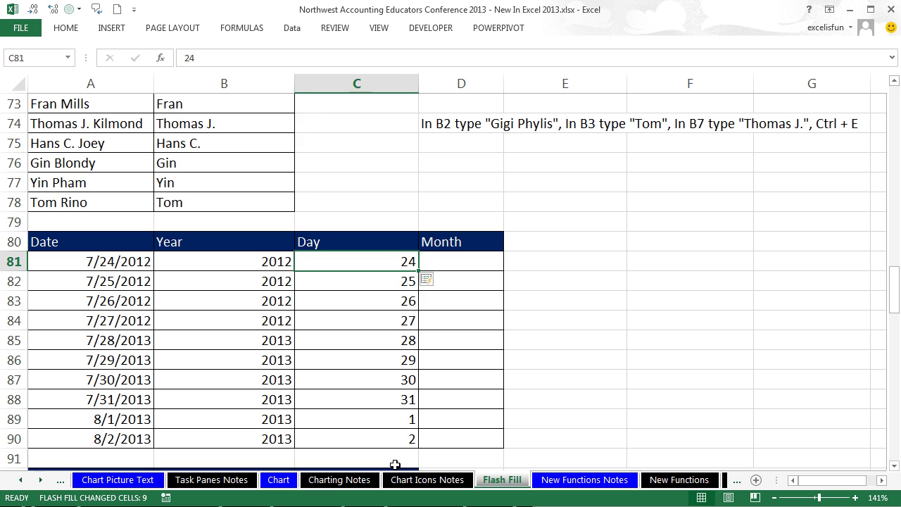
Step: Enter month 7 in D81 and flash fill the Month column
click(456, 261)
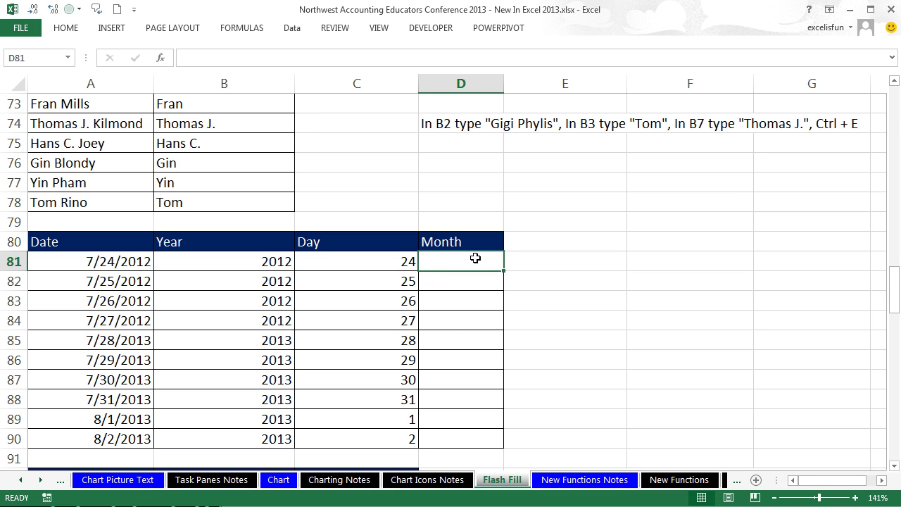
text(7)
key(ctrl+Return)
key(ctrl+e)
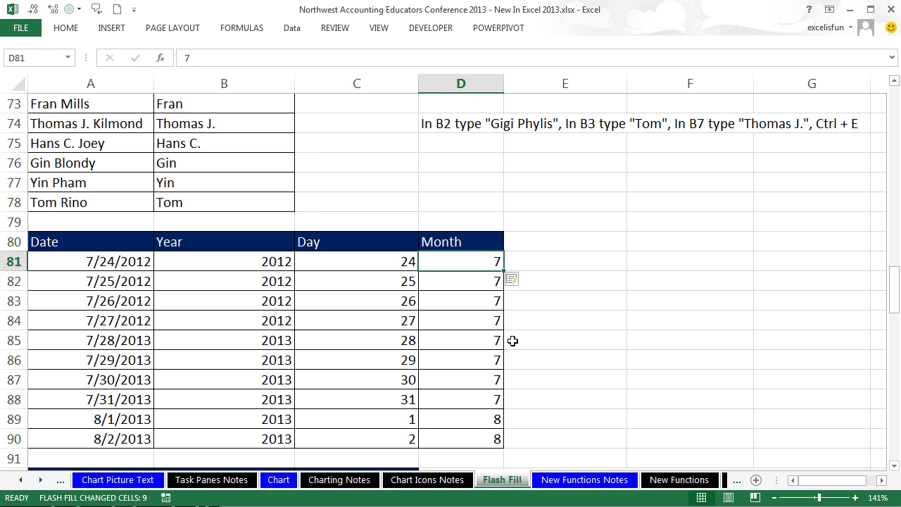
scroll(515, 421, down, 6)
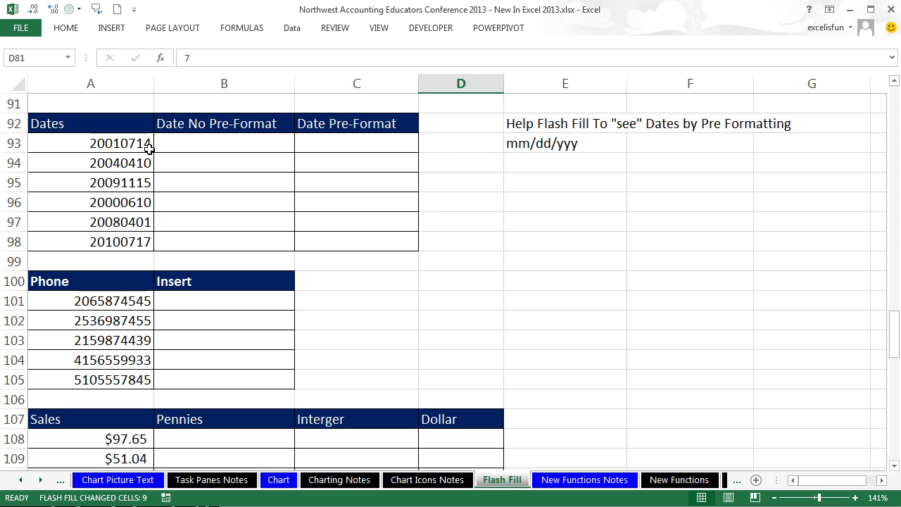
Step: Enter 07/14/2001 in B93 and flash fill the Date No Pre-Format column
click(186, 146)
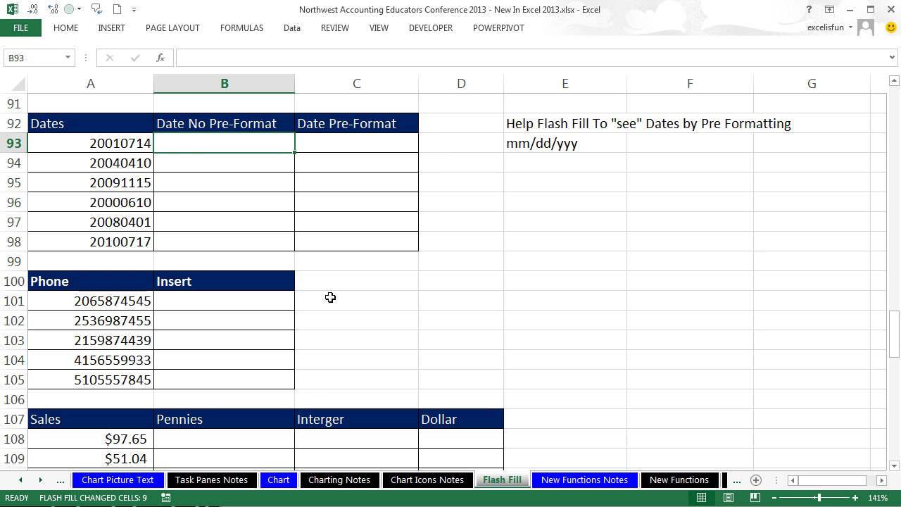
text(07/14/2001)
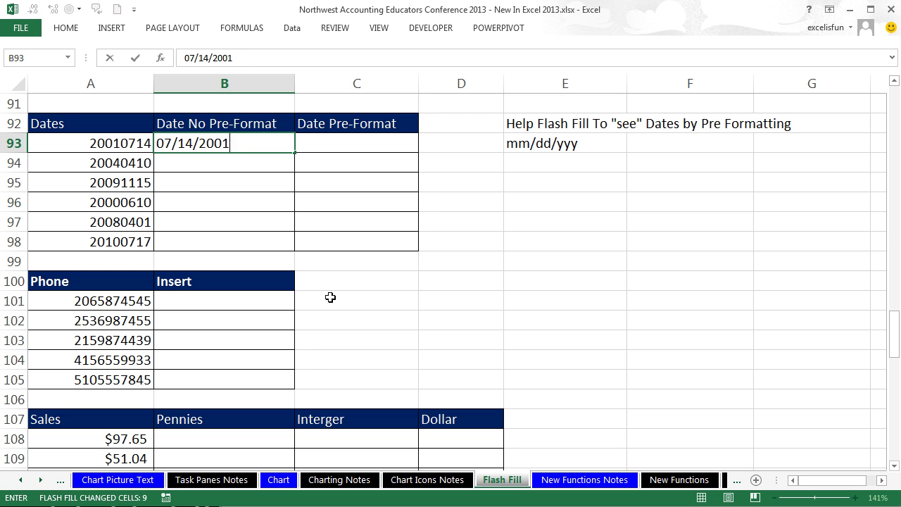
key(ctrl+Return)
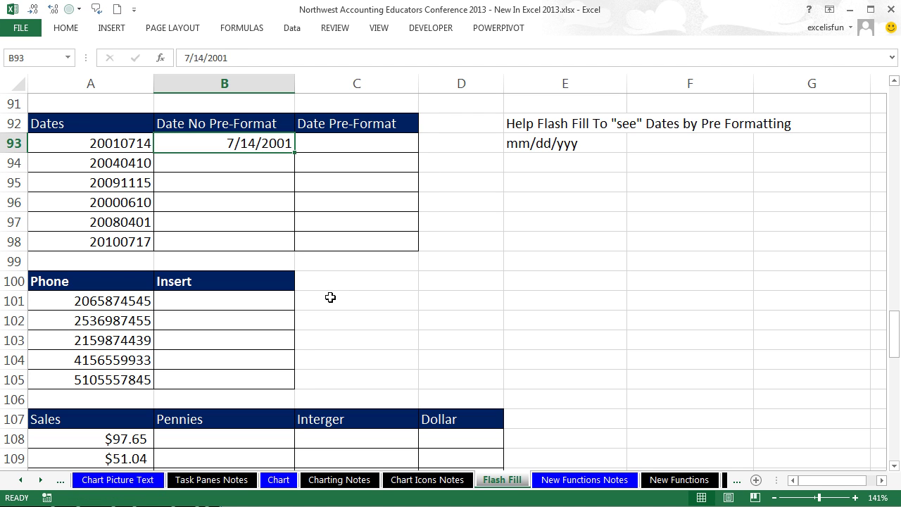
key(ctrl+e)
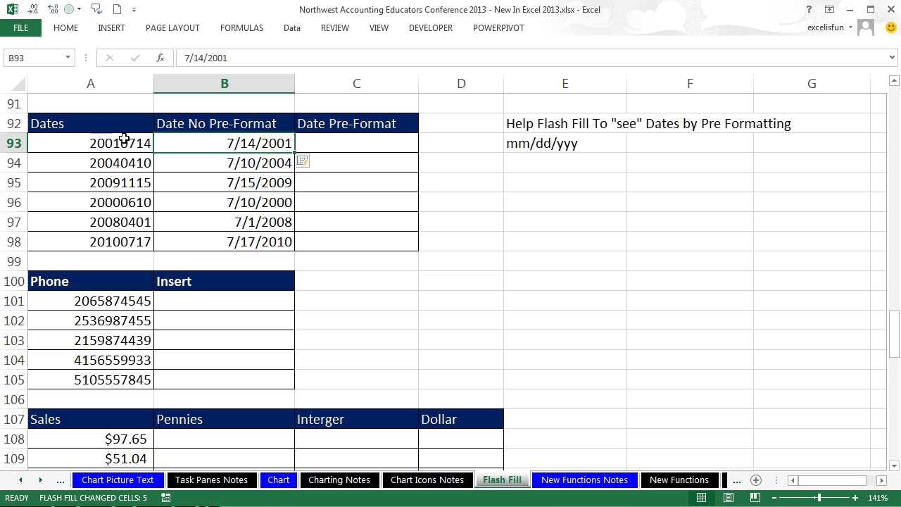
drag(345, 143, 354, 246)
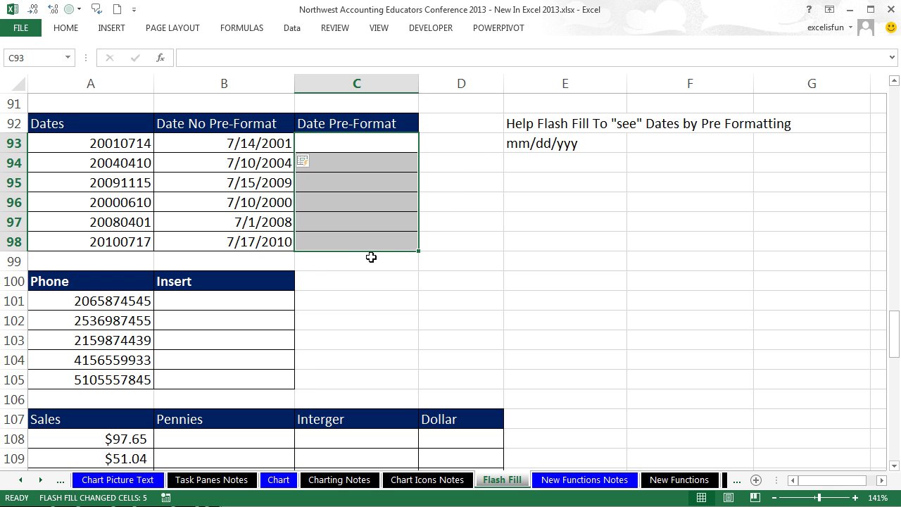
Step: Give the selected Date Pre-Format cells the custom number format mm/dd/yyy
key(ctrl+1)
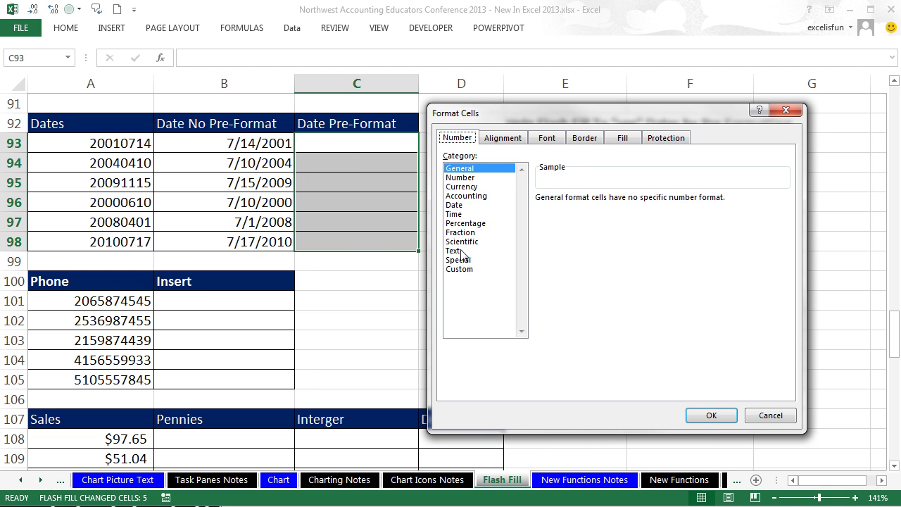
click(460, 269)
drag(581, 210, 529, 211)
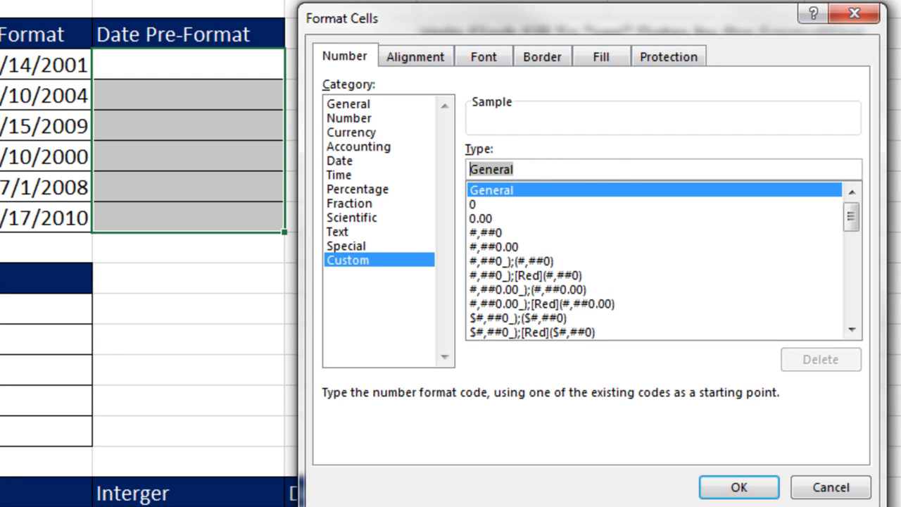
text(mm)
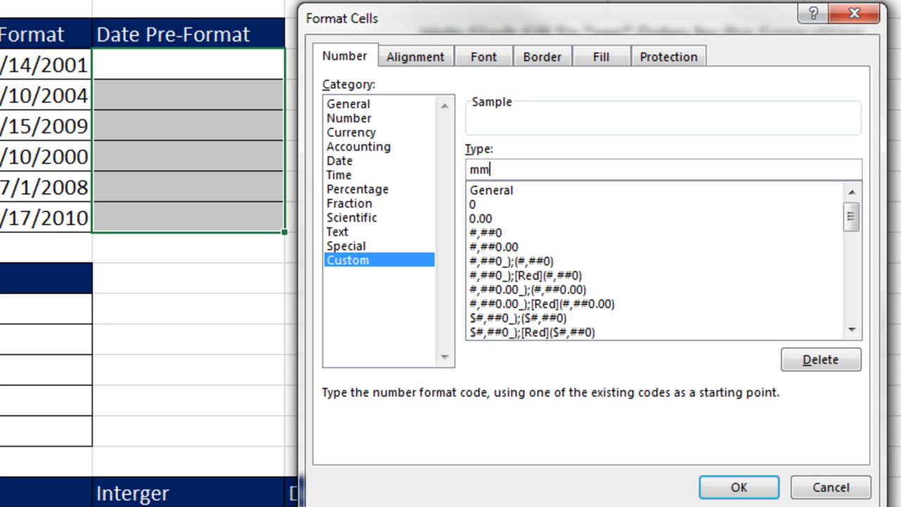
text(/dd/yyyy)
key(BackSpace)
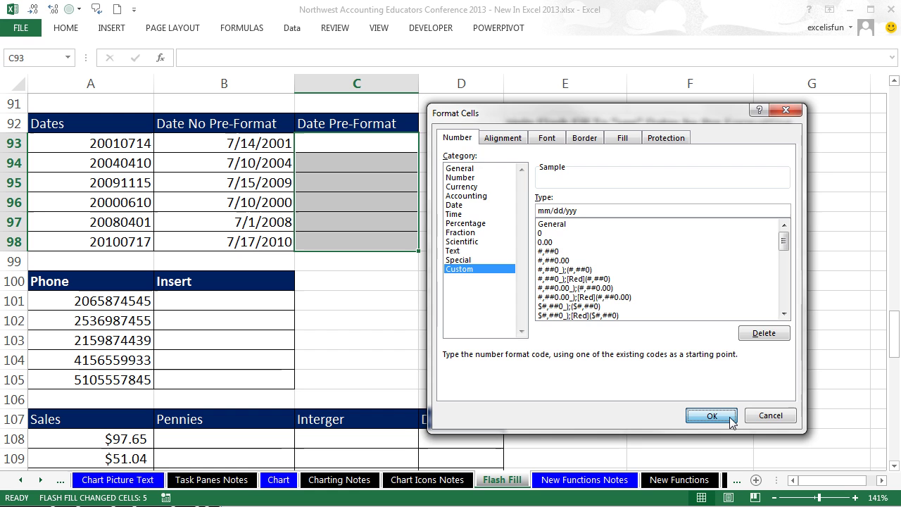
click(770, 490)
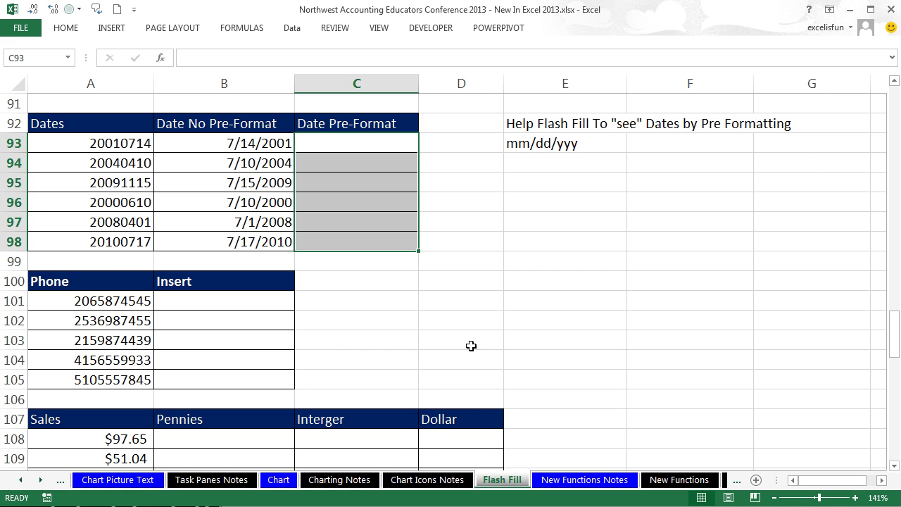
Step: Enter 07/14/2001 in C93 and flash fill the Date Pre-Format column
click(351, 141)
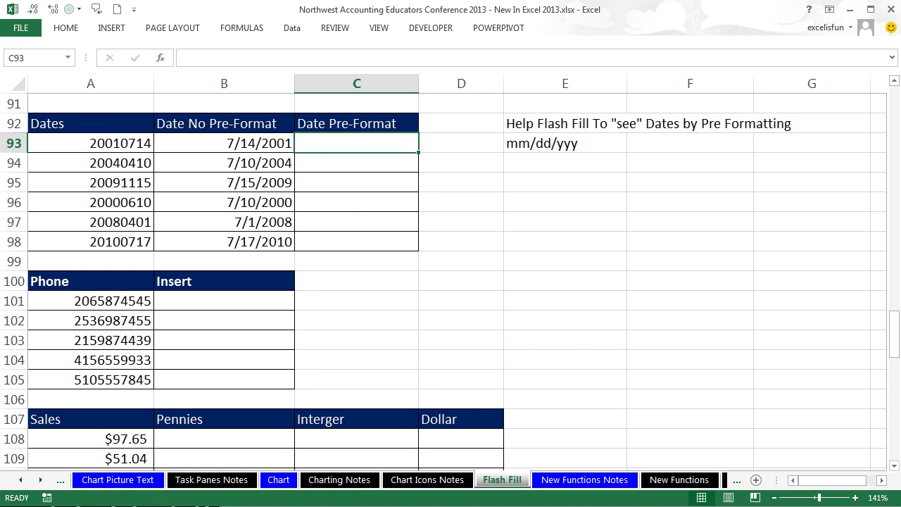
text(07/14/2001)
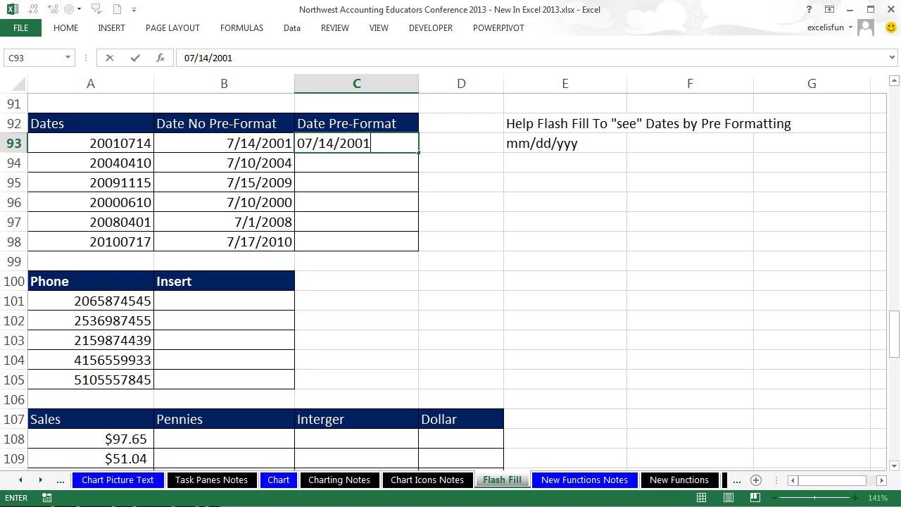
key(ctrl+Return)
key(ctrl+e)
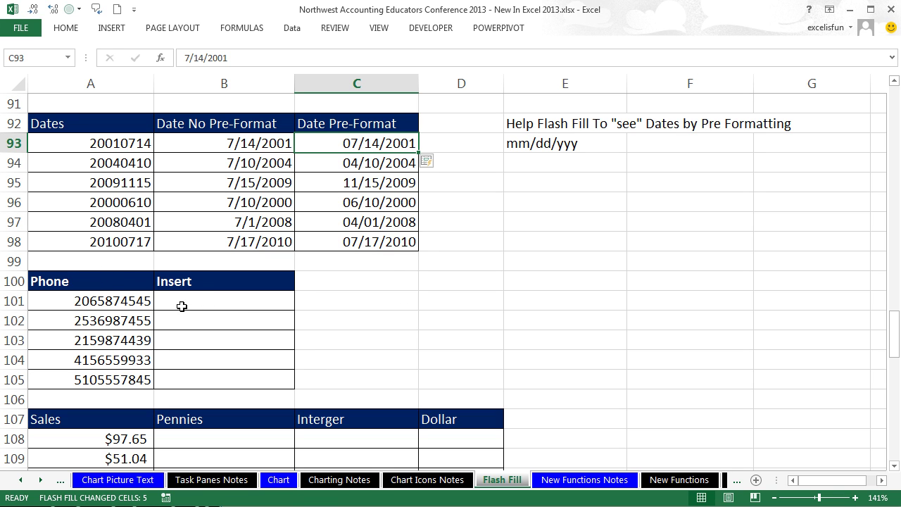
click(184, 303)
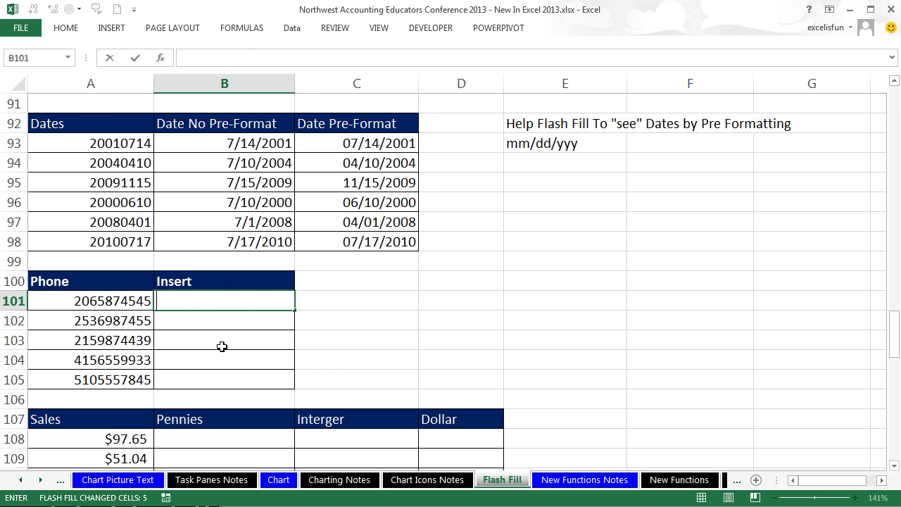
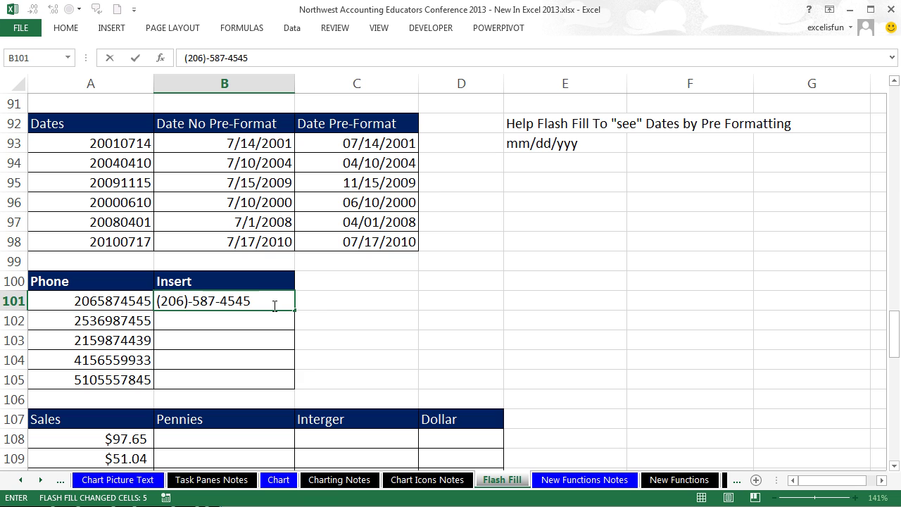
key(ctrl+Return)
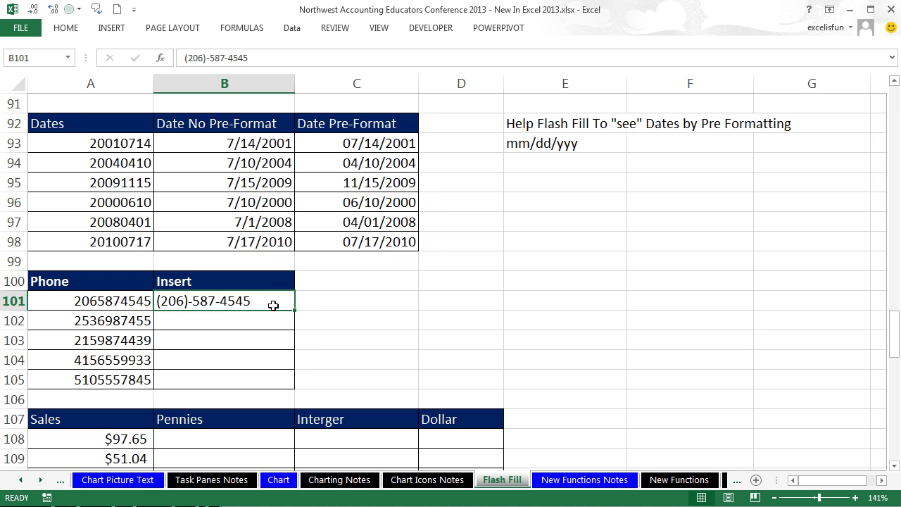
key(ctrl+e)
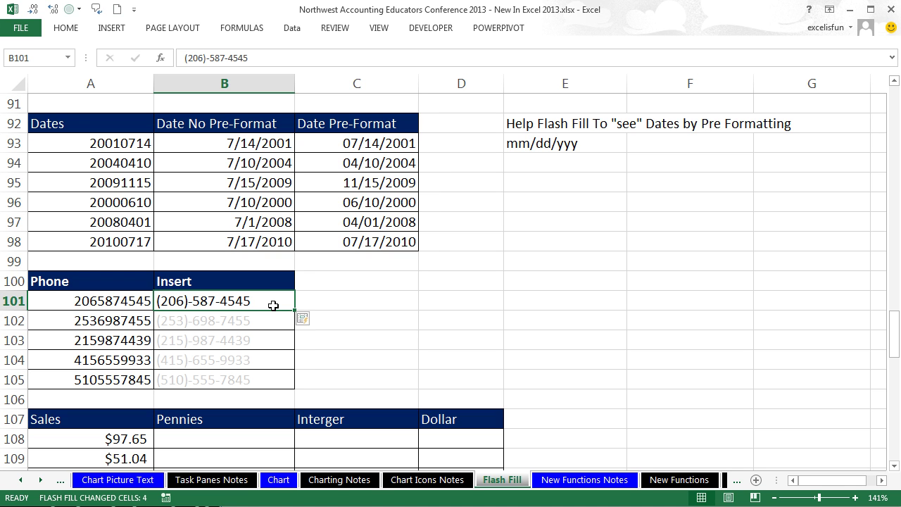
click(894, 465)
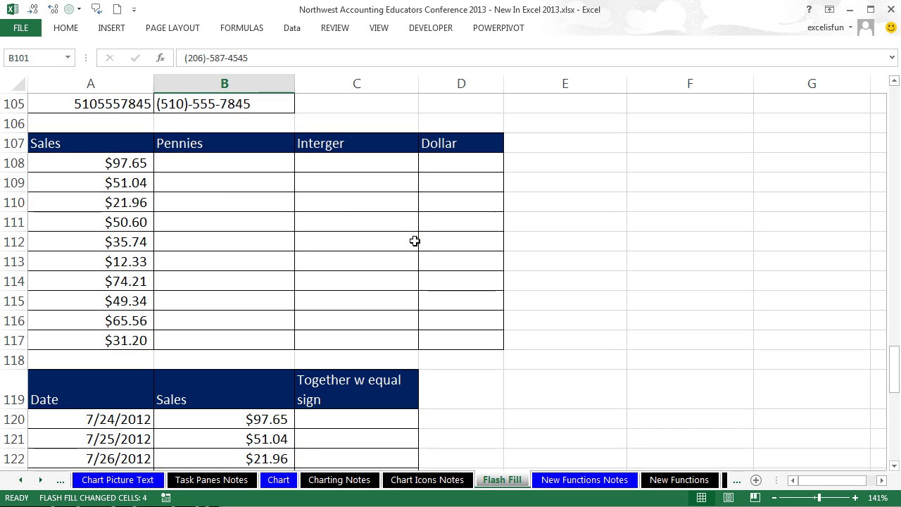
Step: Enter .65 in B108 and flash fill the Pennies column
click(118, 161)
click(227, 162)
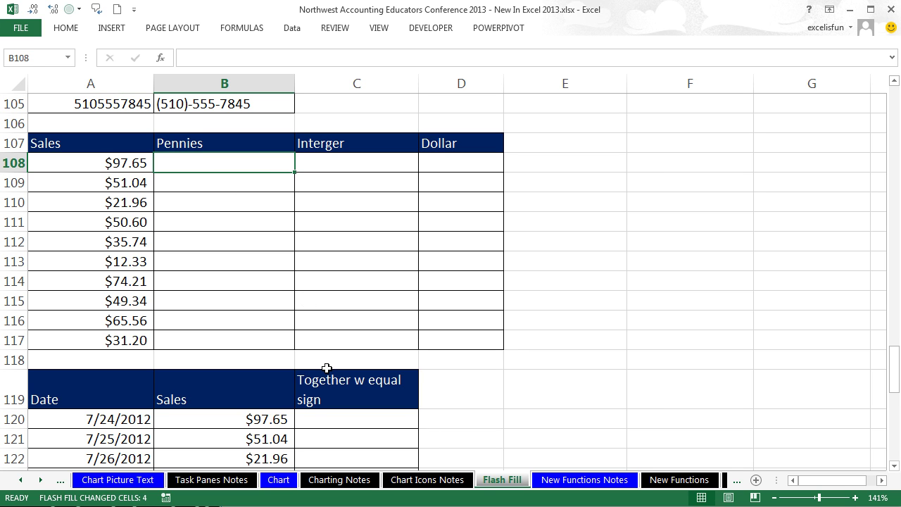
text(.65)
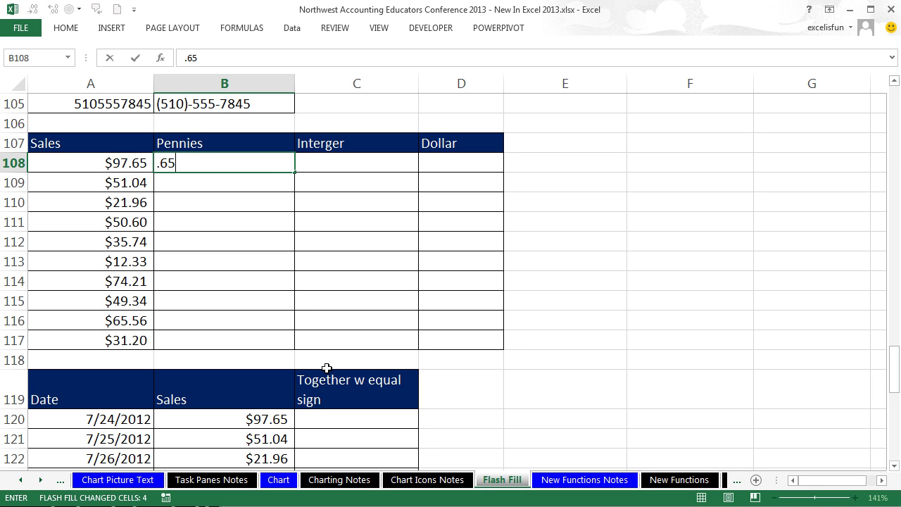
key(ctrl+Return)
key(ctrl+e)
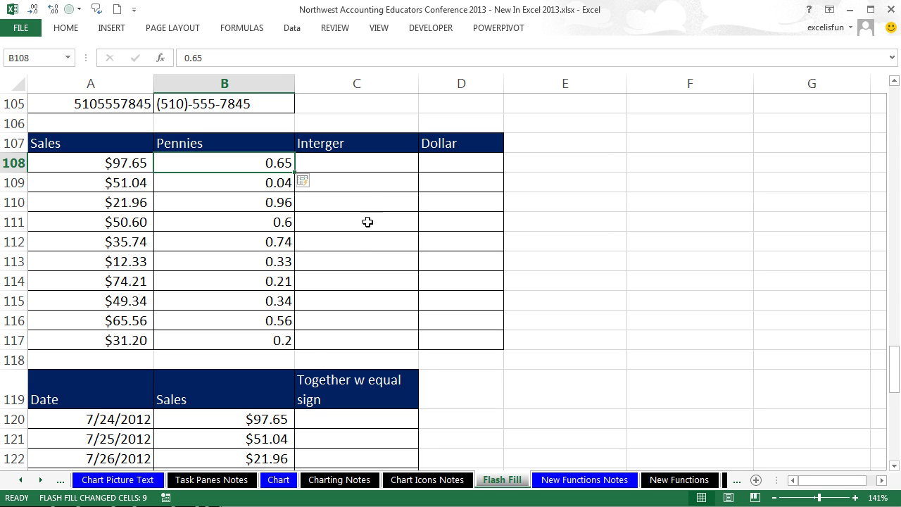
Step: Enter 97 in C108 and flash fill the Interger column
click(351, 164)
text(97)
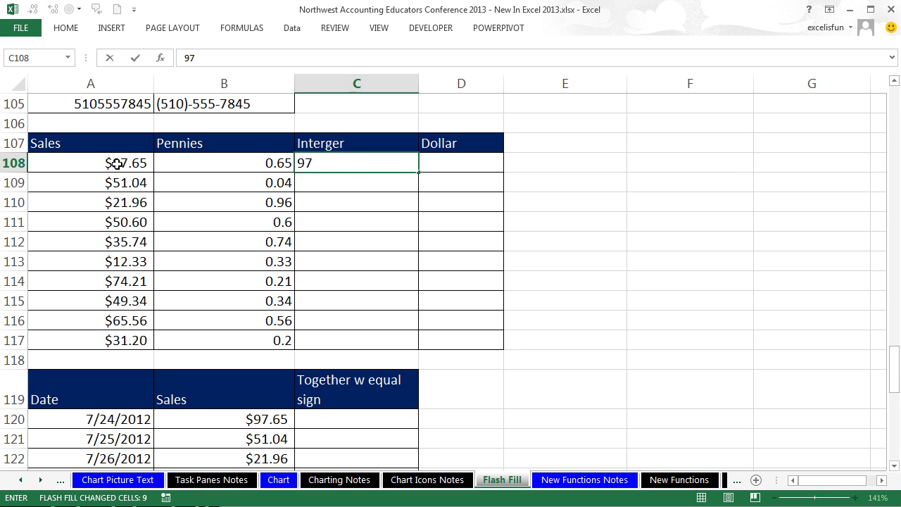
key(ctrl+Return)
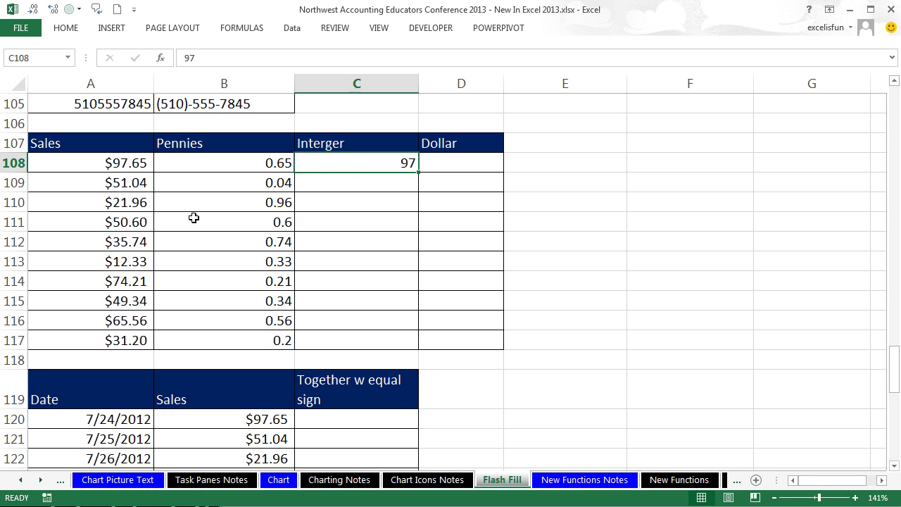
key(ctrl+e)
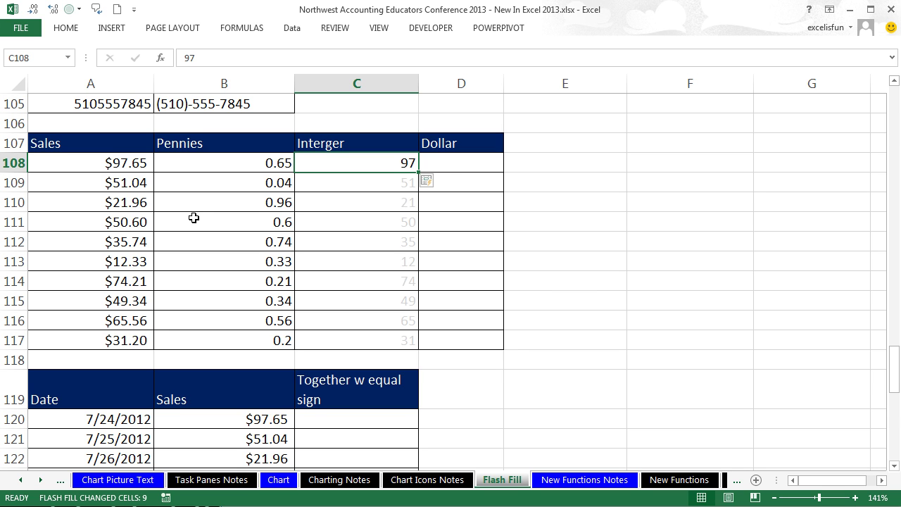
click(454, 163)
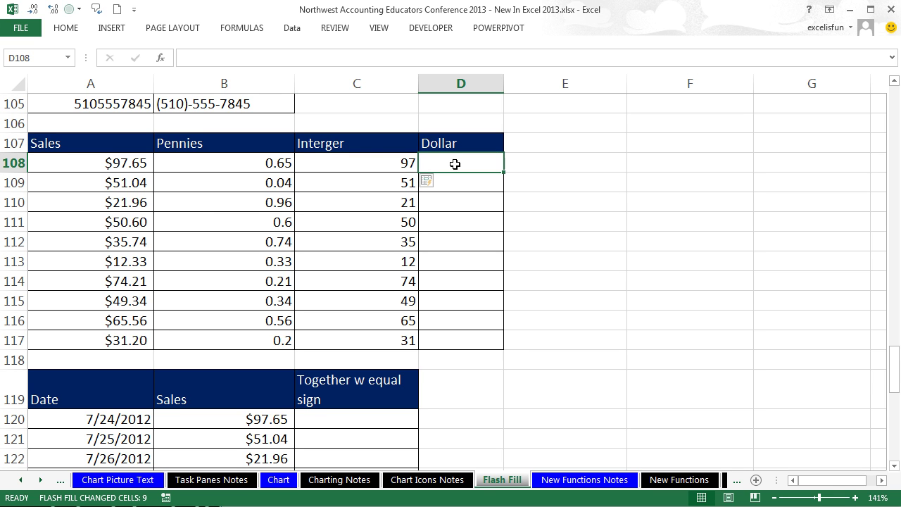
Step: Check the number format of C108 in Format Cells without changing it
click(362, 162)
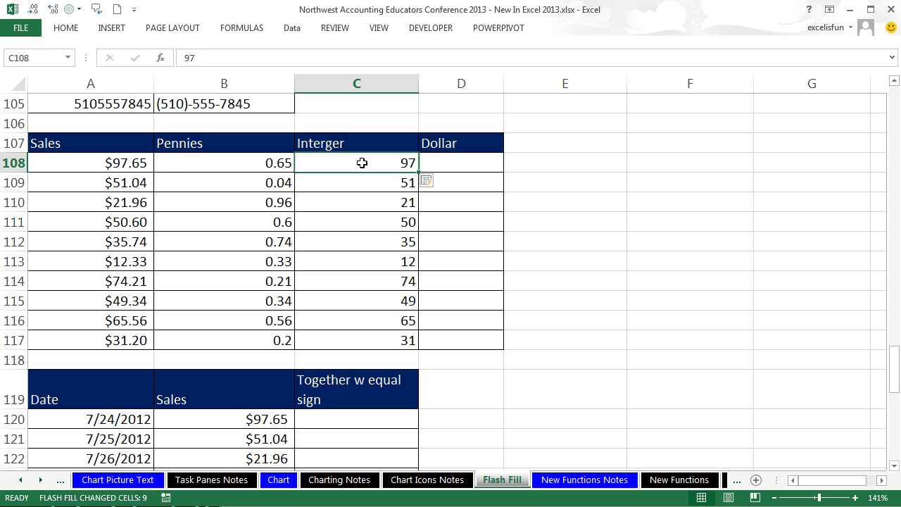
key(ctrl+1)
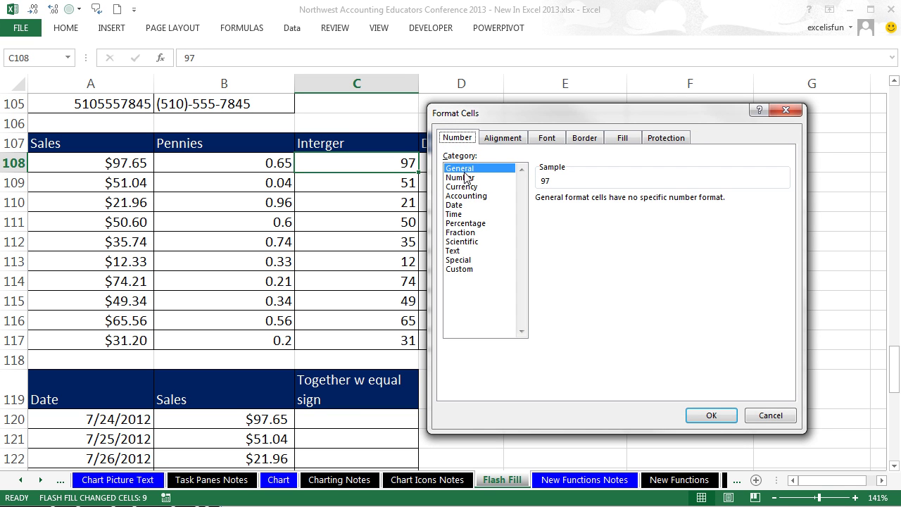
key(Escape)
Step: Enter $97 in D108, flash fill the Dollar column, and keep its Currency format
click(485, 169)
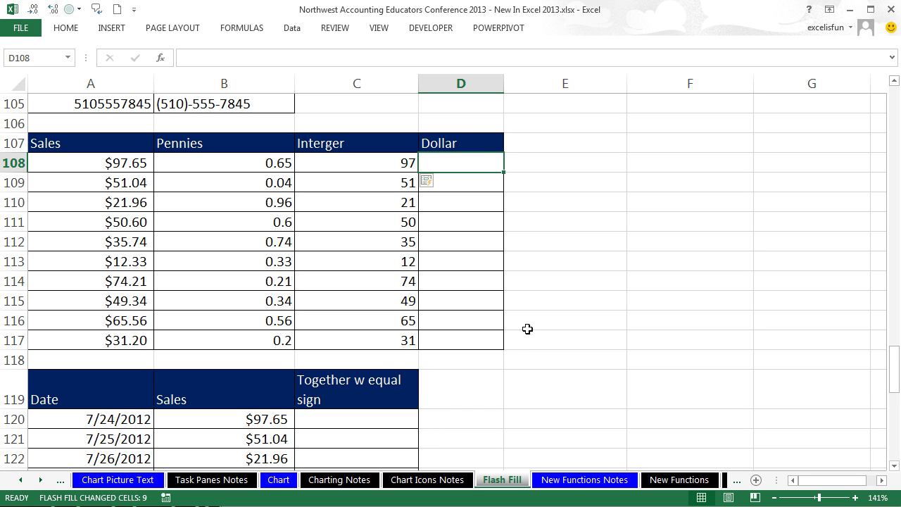
text($9)
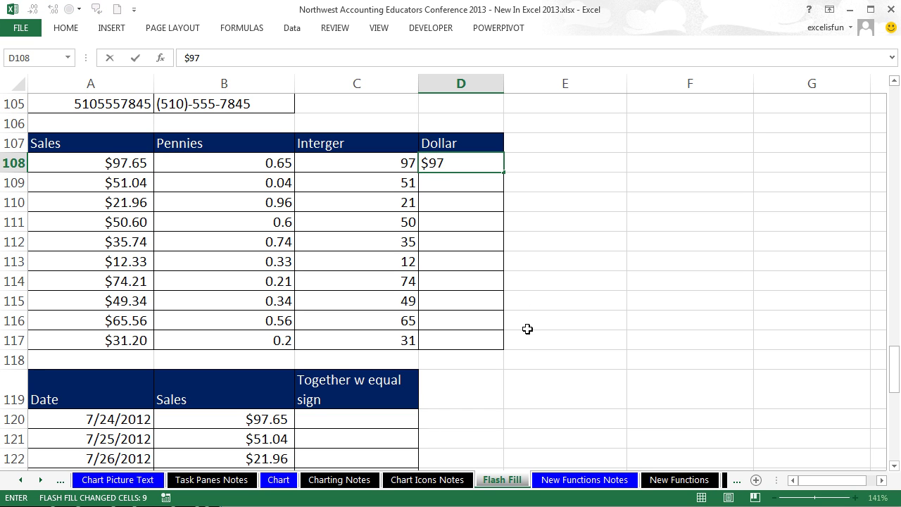
text(7)
key(ctrl+Return)
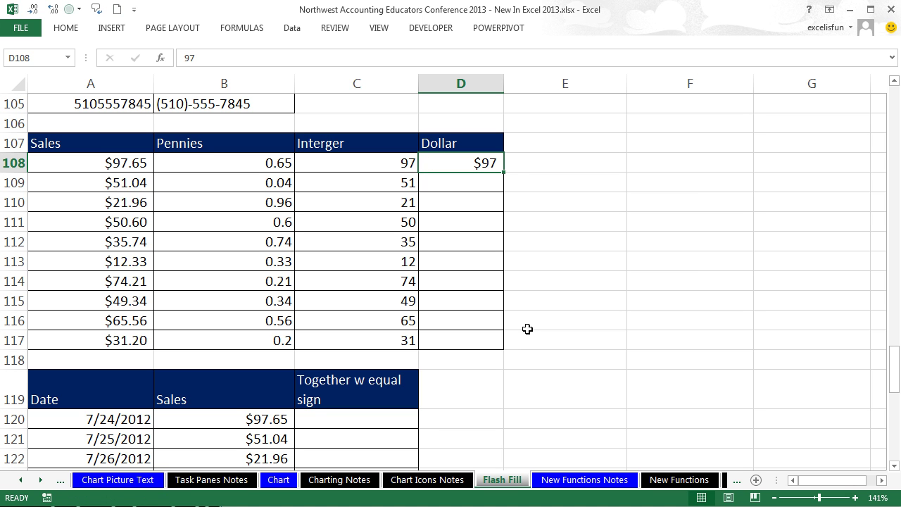
key(ctrl+e)
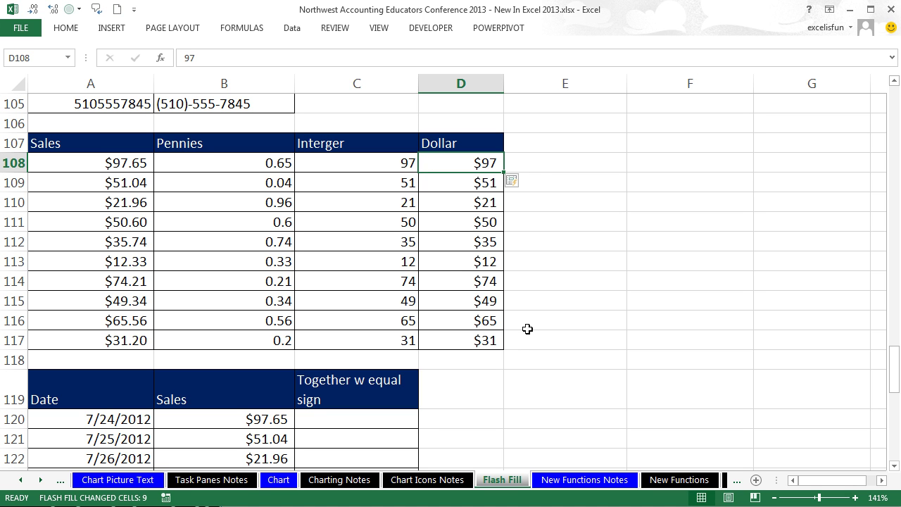
key(ctrl+1)
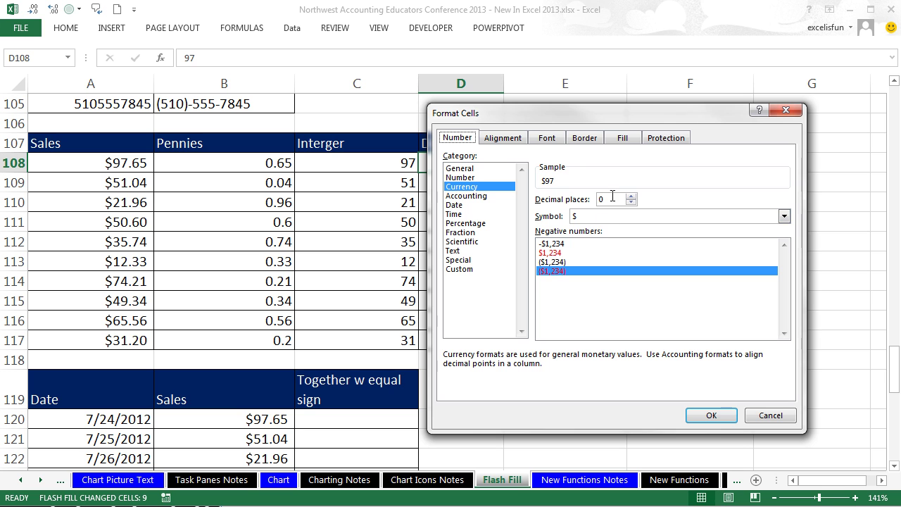
double_click(472, 188)
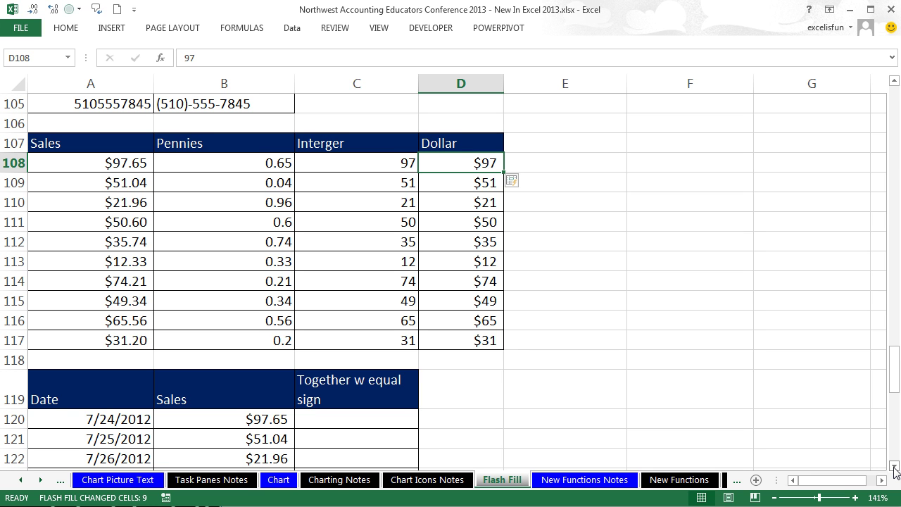
Step: Widen column C and flash fill from the C120 example 7/24/2012 = $97.65
scroll(894, 465, down, 8)
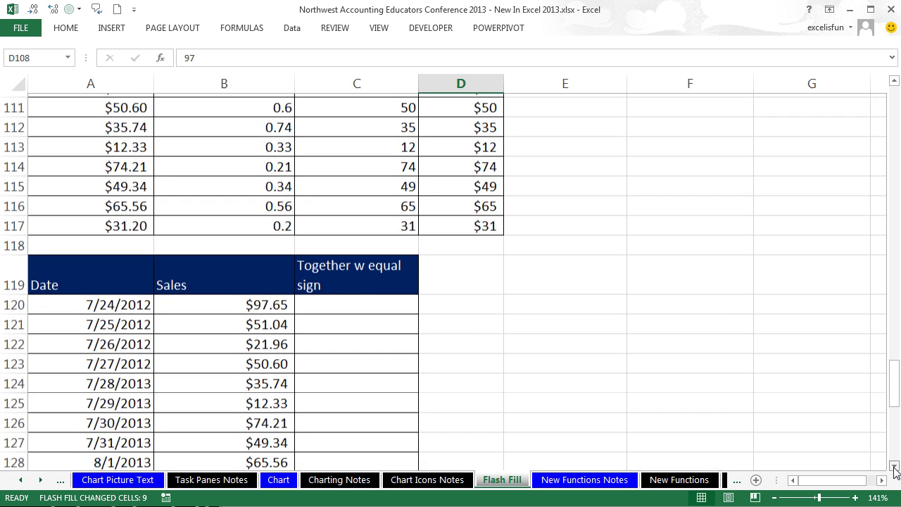
drag(418, 83, 444, 91)
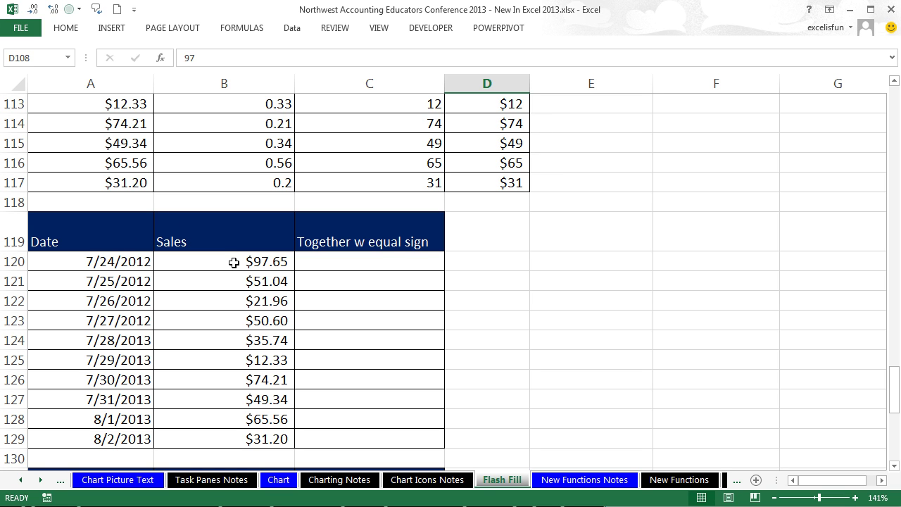
double_click(380, 265)
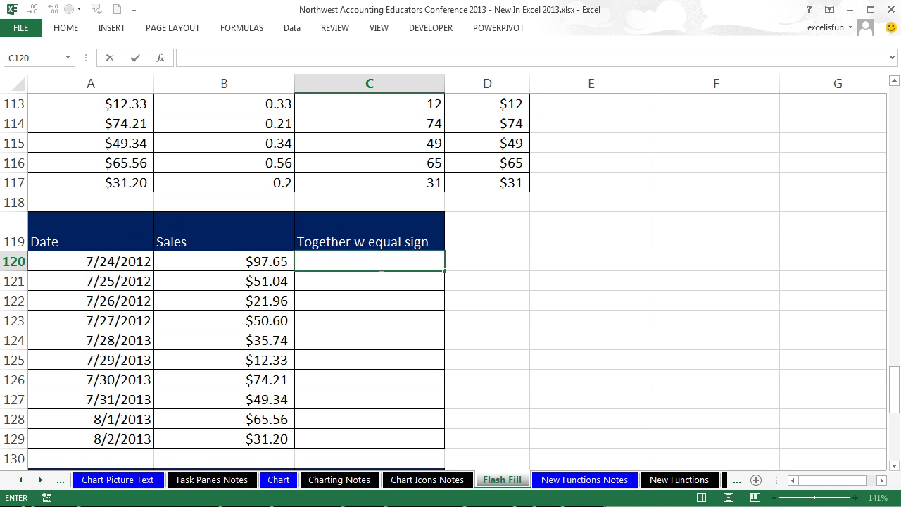
text(7/24/2012 = $97.65)
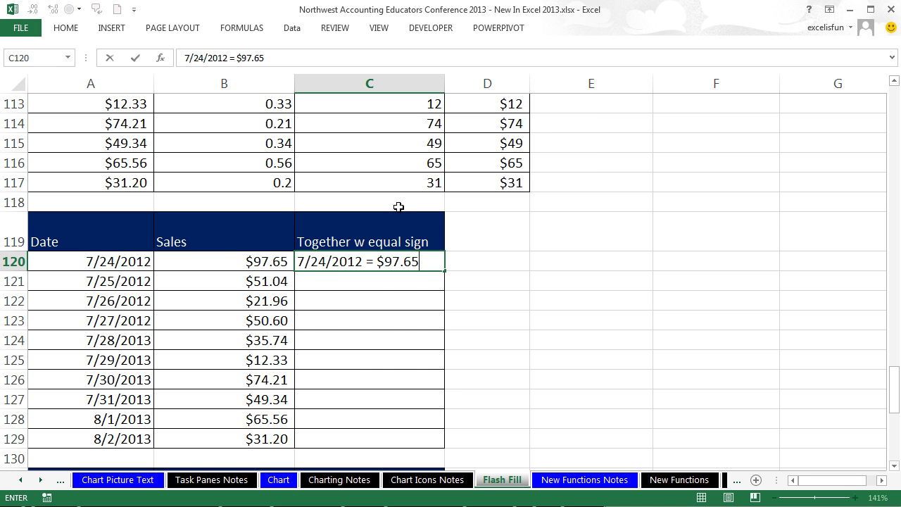
key(ctrl+Return)
key(ctrl+e)
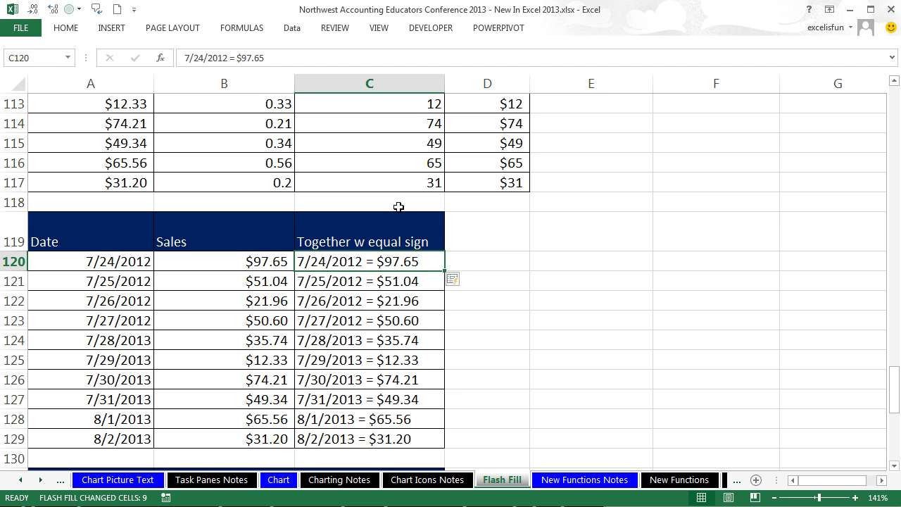
click(609, 351)
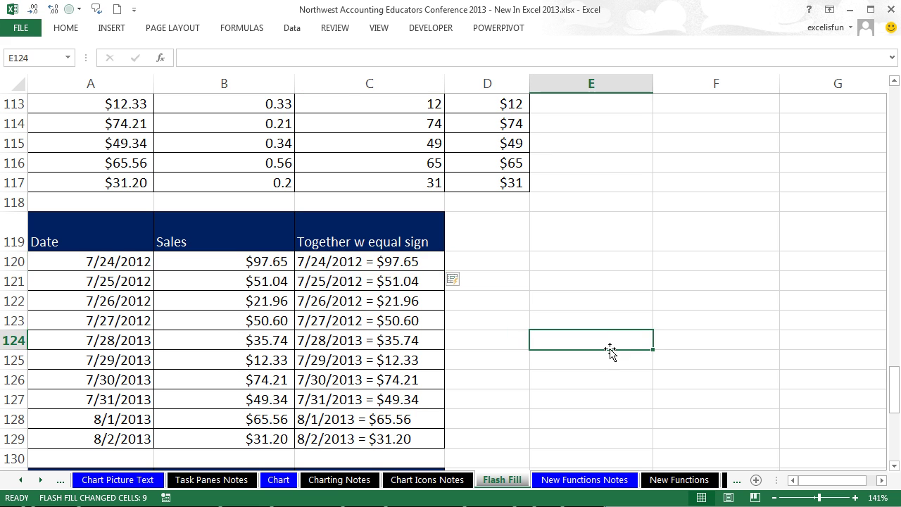
drag(894, 466, 894, 466)
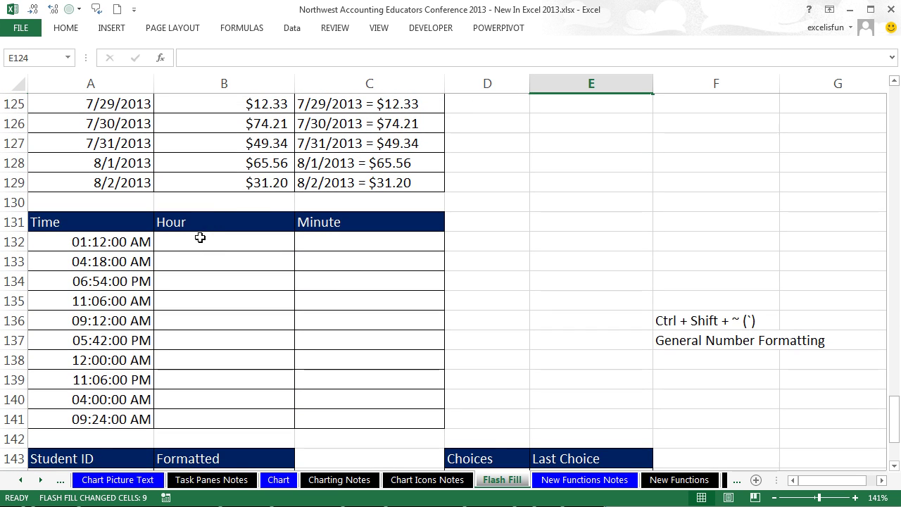
drag(104, 242, 112, 420)
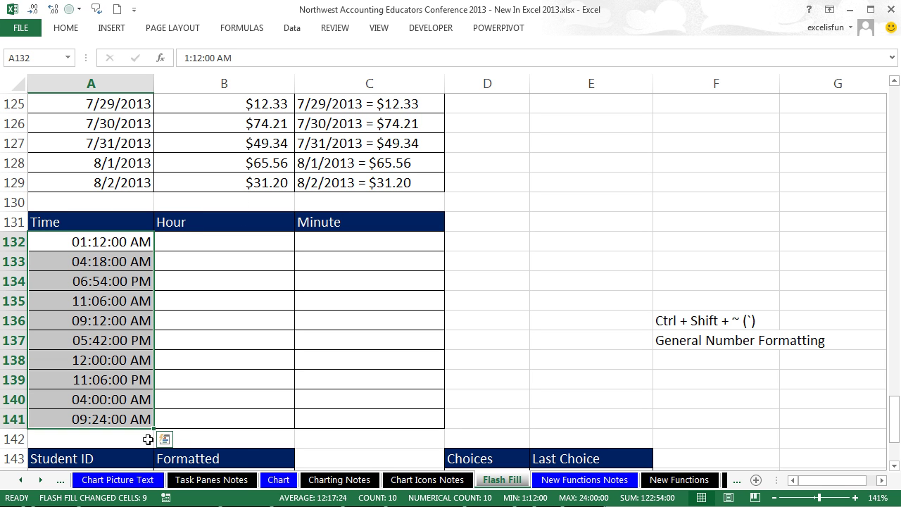
key(ctrl+shift+asciitilde)
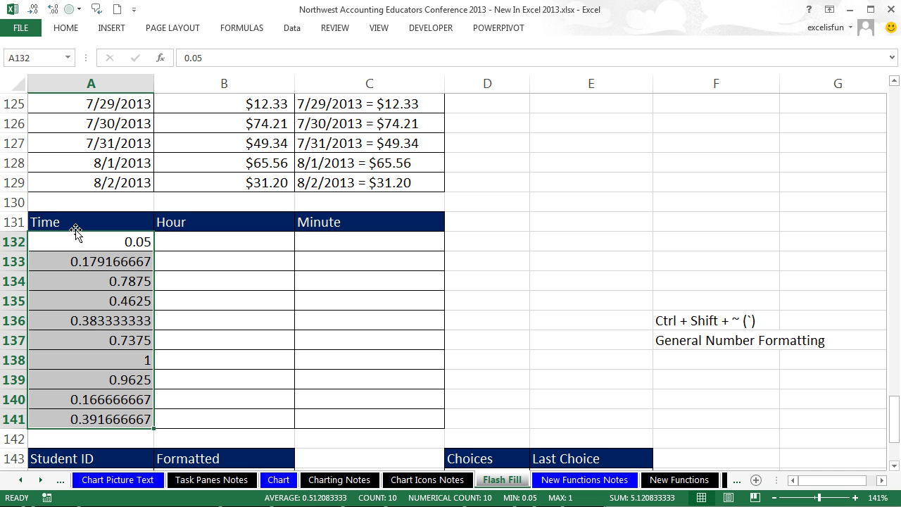
key(ctrl+z)
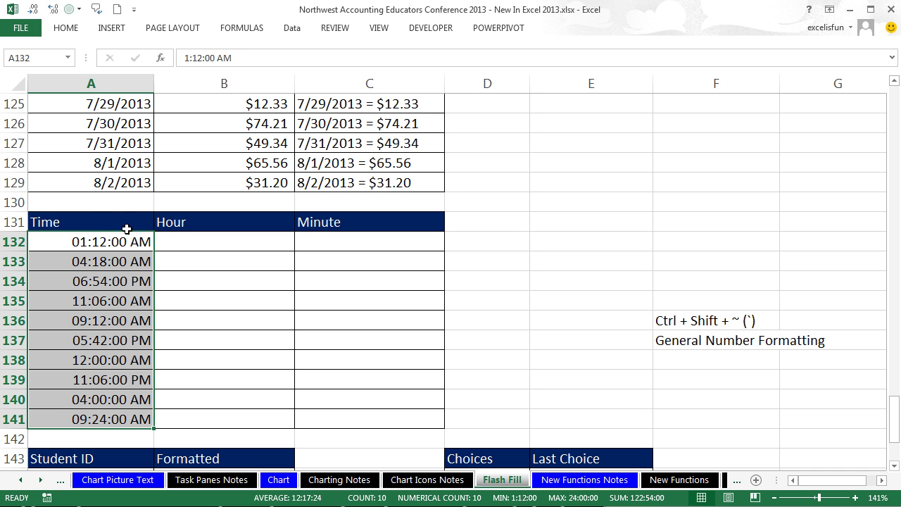
Step: Try hour example 1 in B132 with flash fill, then undo the result
click(192, 246)
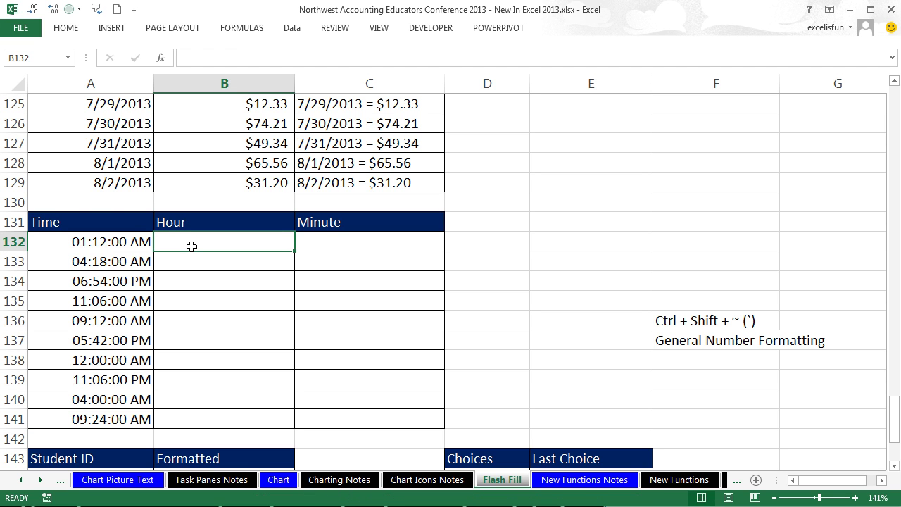
text(1)
key(ctrl+Return)
key(ctrl+e)
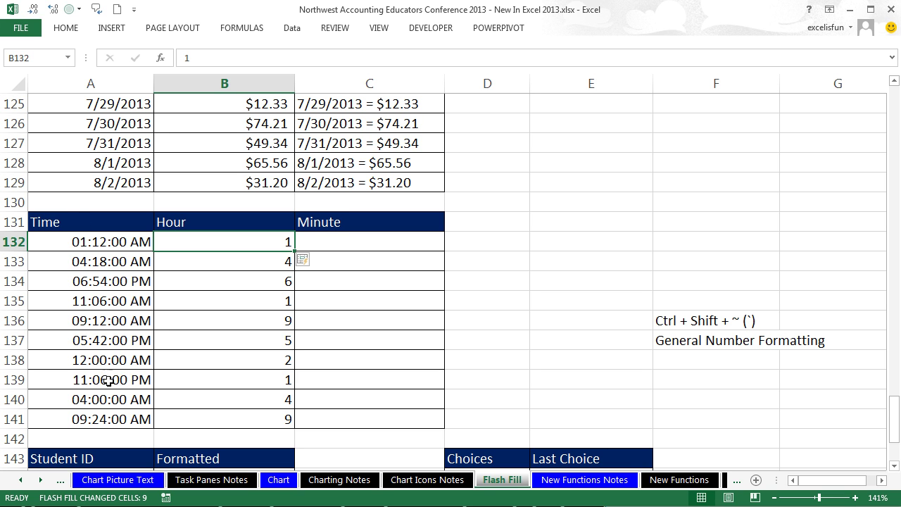
key(ctrl+z)
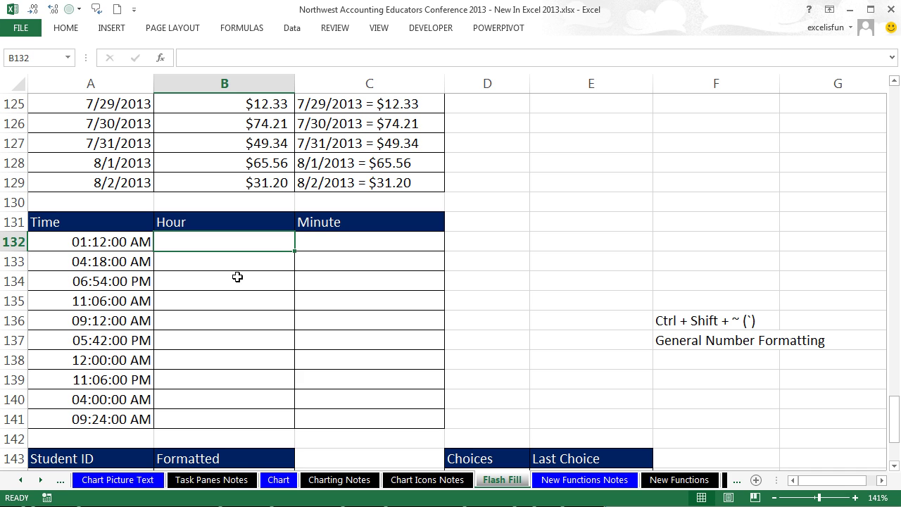
Step: Enter hours 1 and 11 and retry flash fill, dismissing the no-pattern messages
text(1)
key(Return)
key(Return)
key(Return)
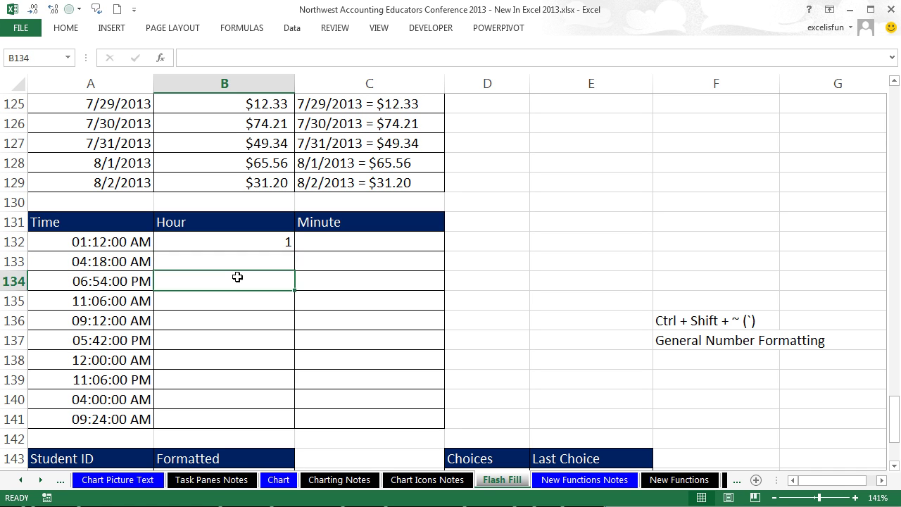
text(11)
key(Return)
key(ctrl+e)
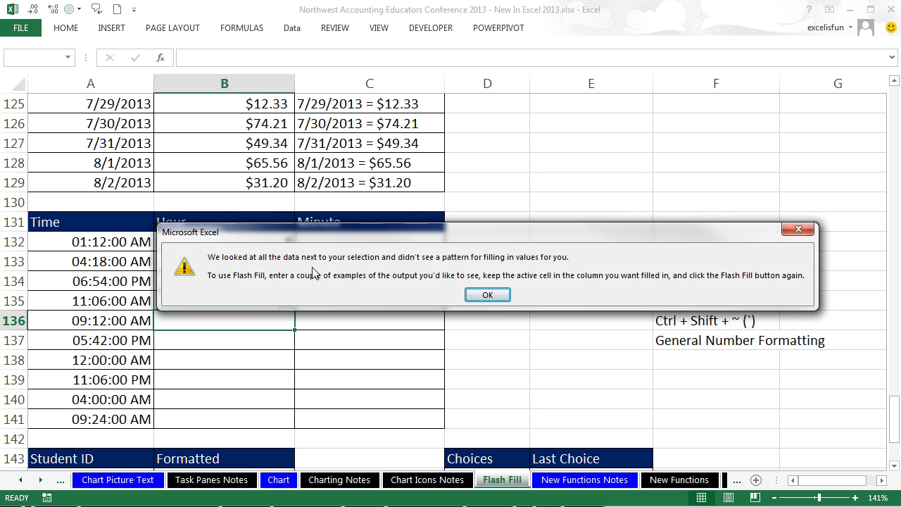
key(Return)
drag(231, 361, 232, 417)
key(ctrl+e)
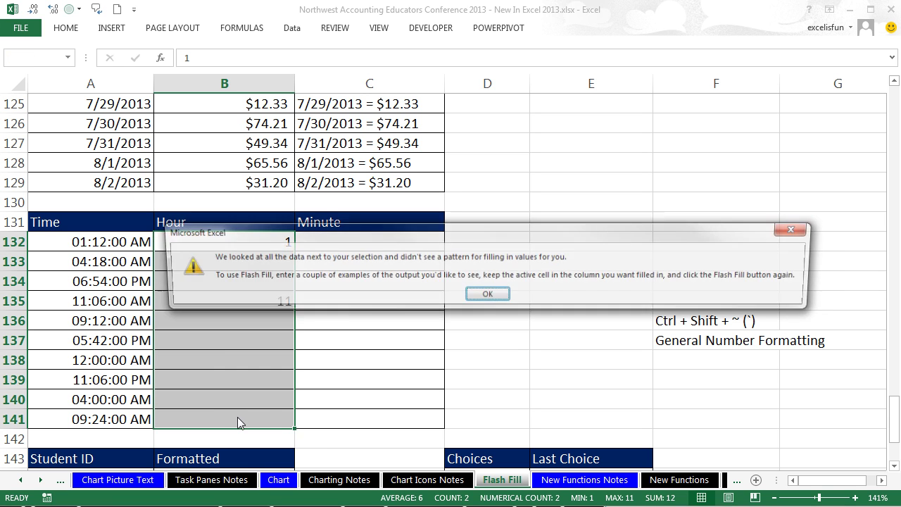
key(Return)
Step: Clear B132:B141, enter 12 in B138, flash fill the hours, and check B135
drag(96, 242, 249, 422)
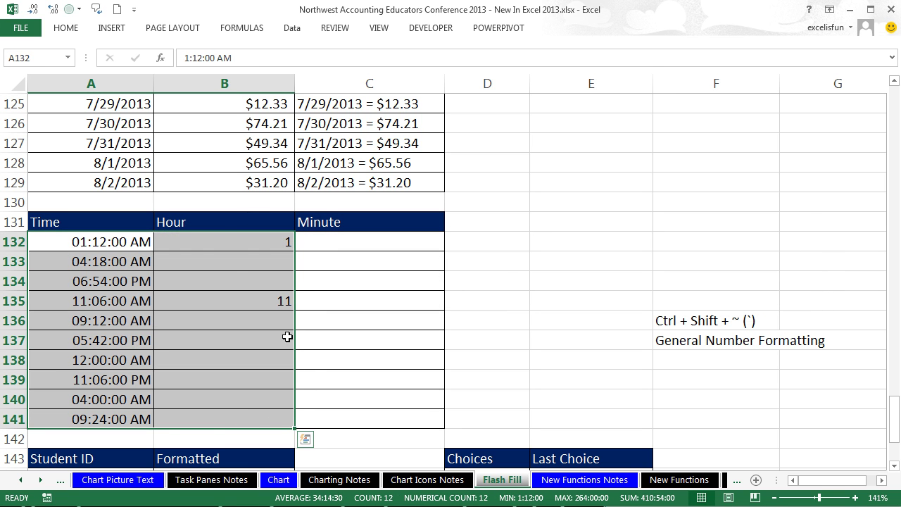
drag(223, 241, 242, 417)
key(Delete)
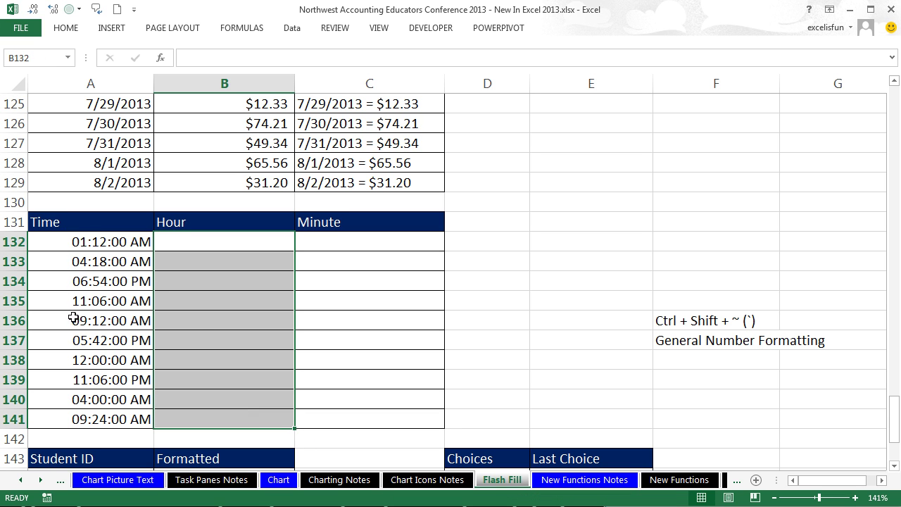
double_click(189, 360)
text(12)
key(ctrl+Return)
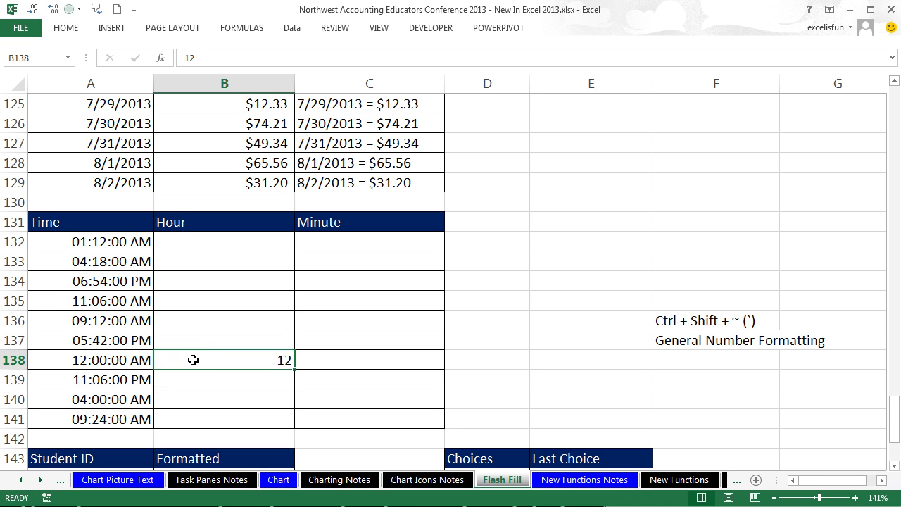
key(ctrl+e)
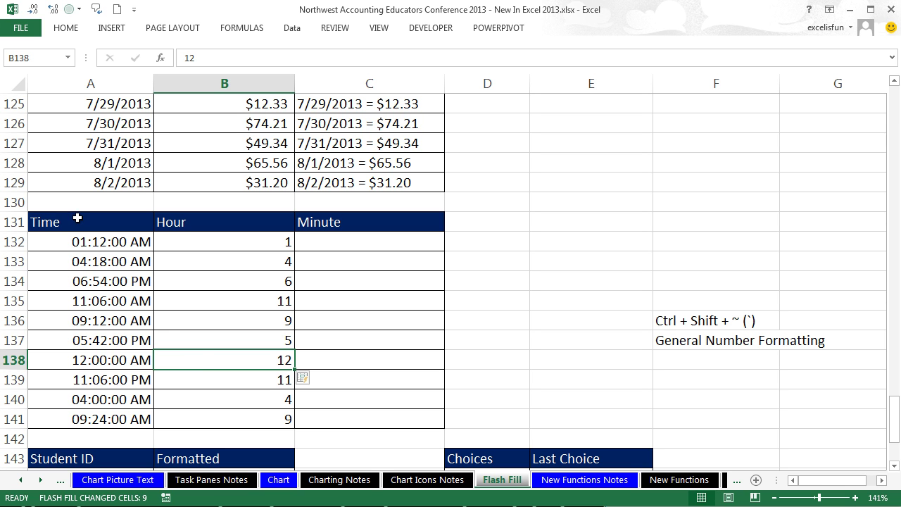
double_click(276, 302)
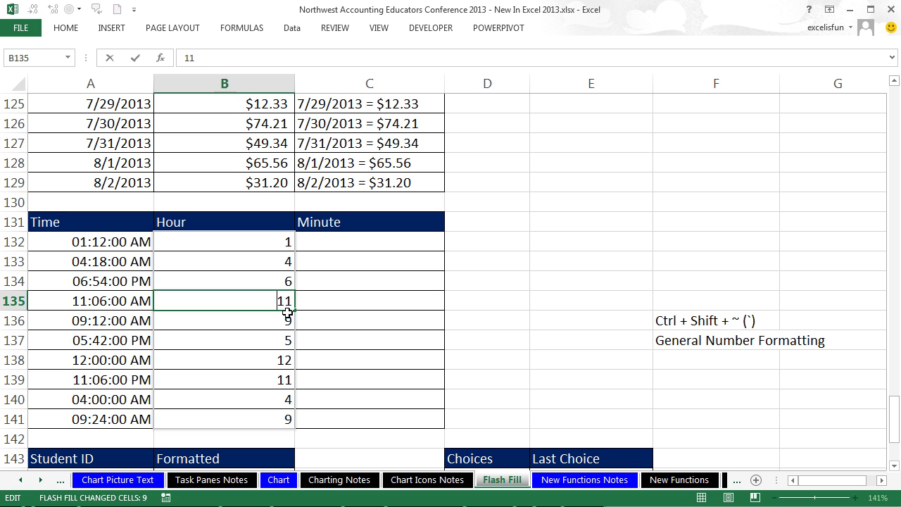
key(Escape)
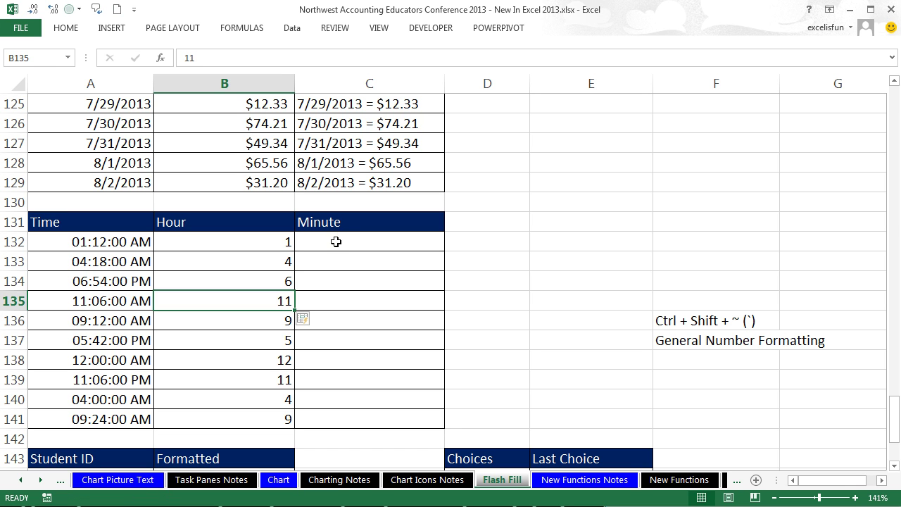
Step: Try Flash Fill with 12 as the only minute example in C132, then undo the wrong results
click(336, 241)
text(12)
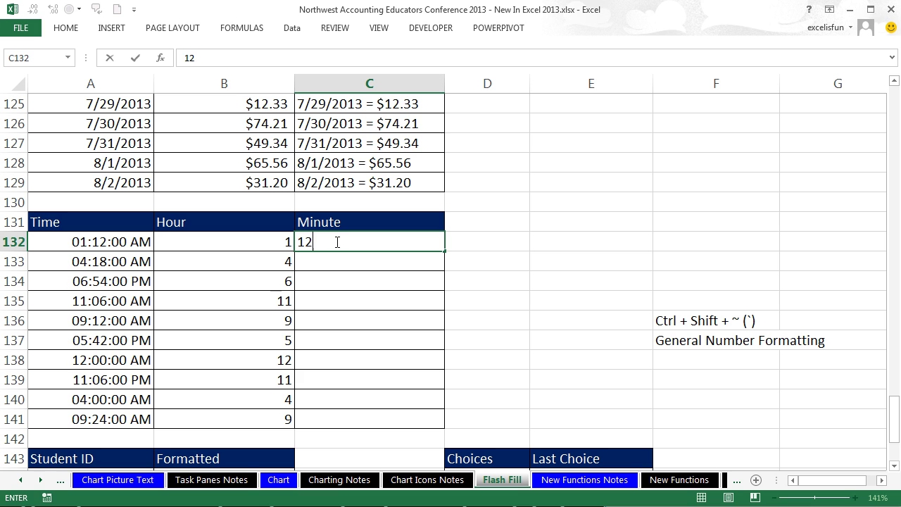
key(ctrl+Return)
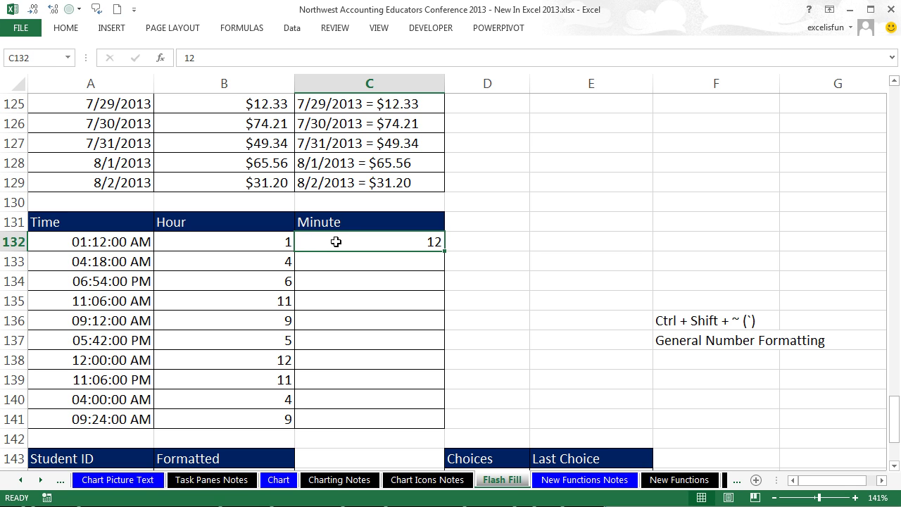
key(ctrl+e)
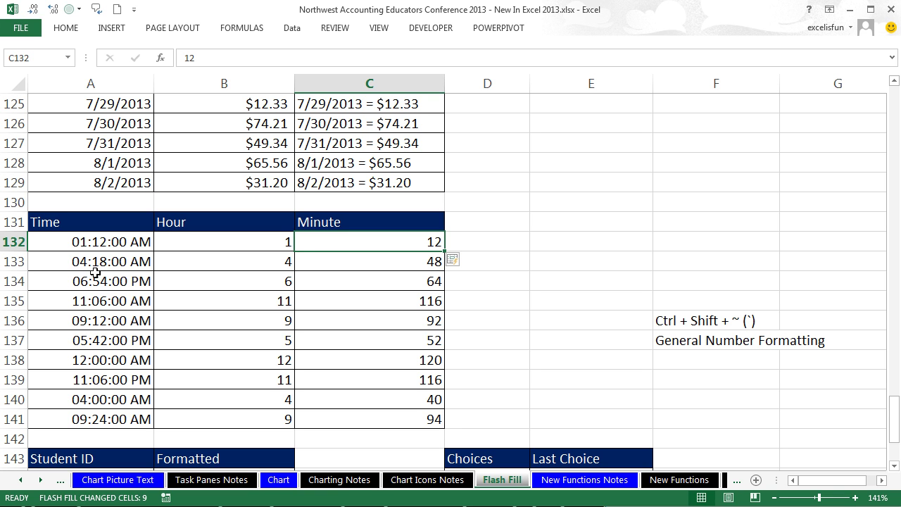
key(ctrl+z)
key(ctrl+z)
Step: Enter minute examples 12 and 18 in C132:C133 and Flash Fill the rest of the column
text(12)
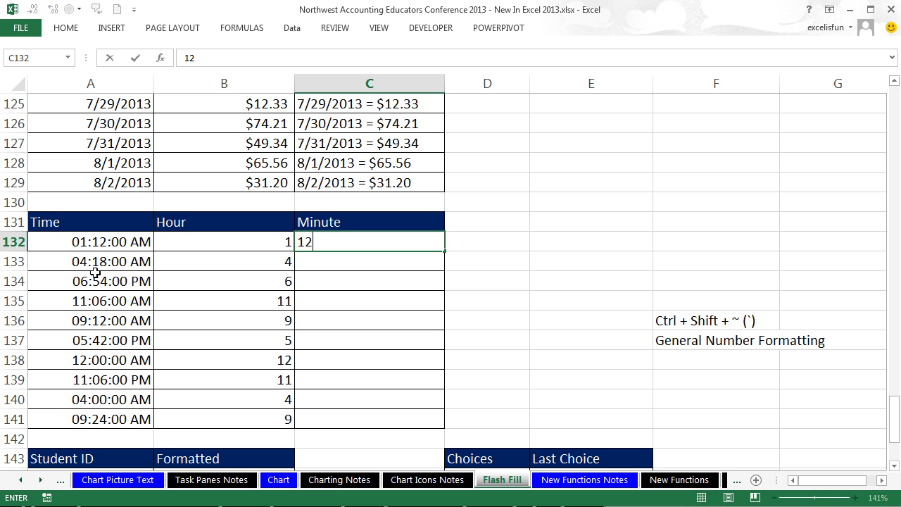
key(Return)
text(18)
key(Return)
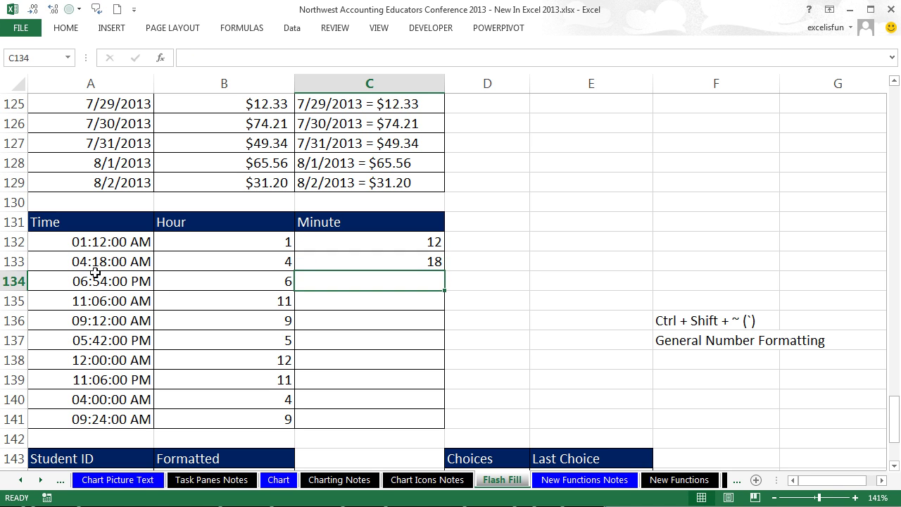
key(ctrl+e)
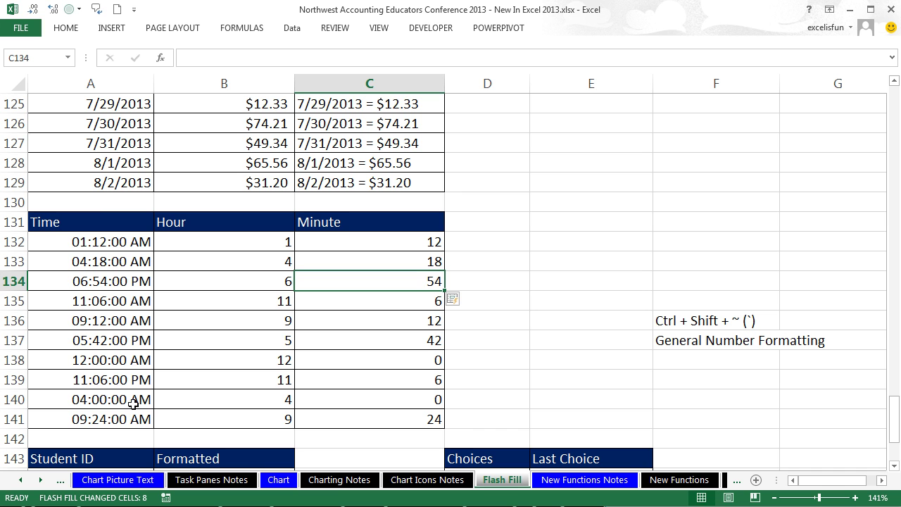
click(522, 343)
scroll(523, 343, down, 4)
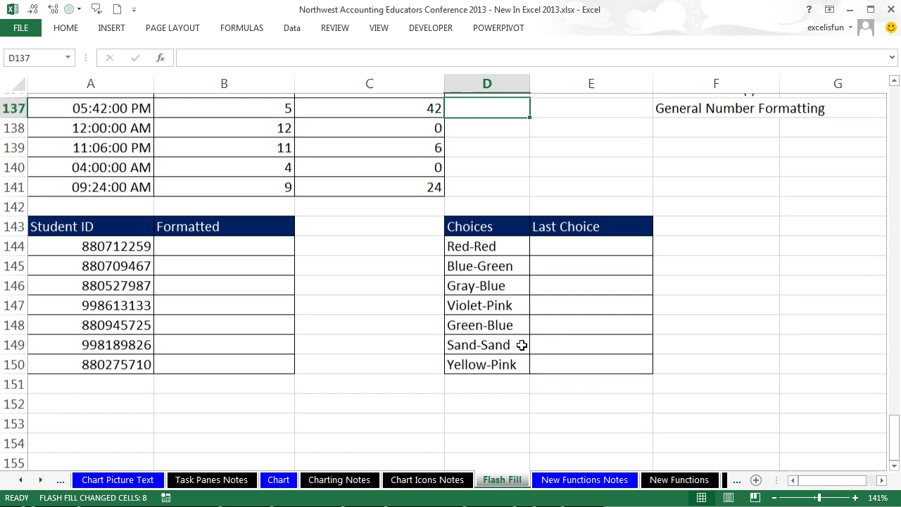
click(200, 245)
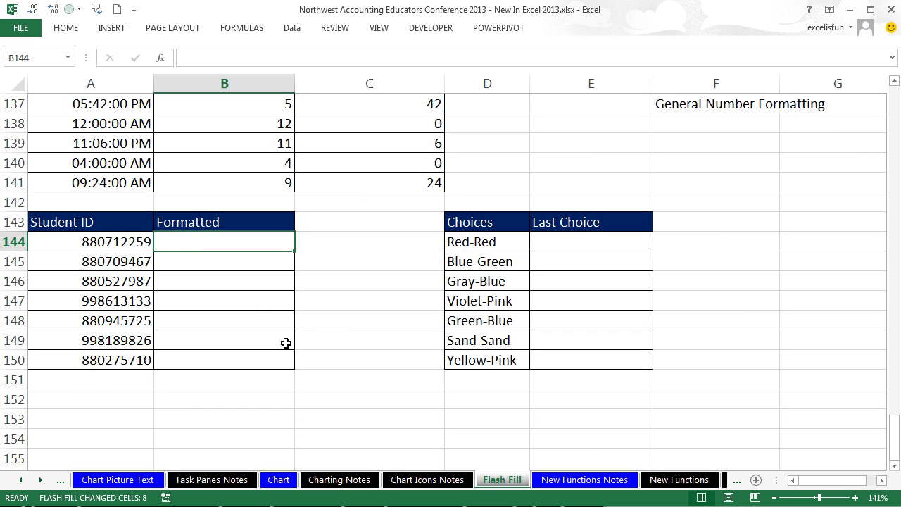
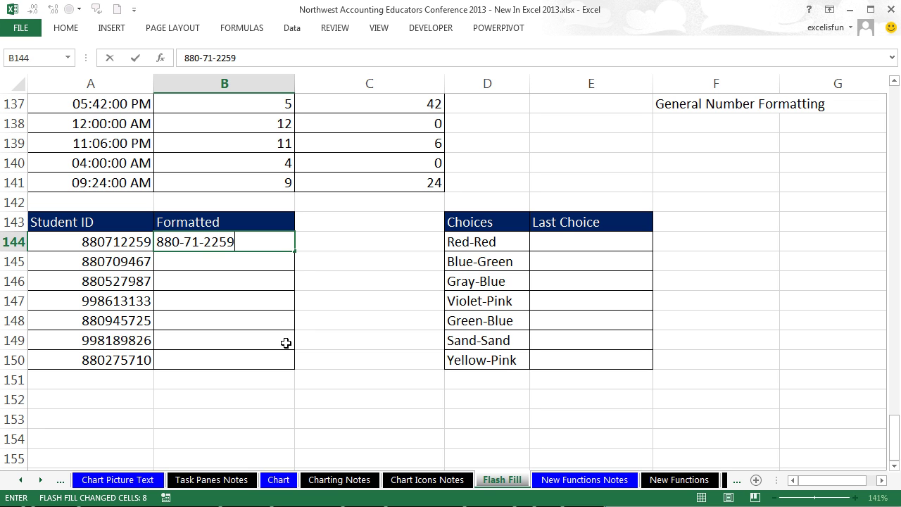
key(ctrl+Return)
key(ctrl+e)
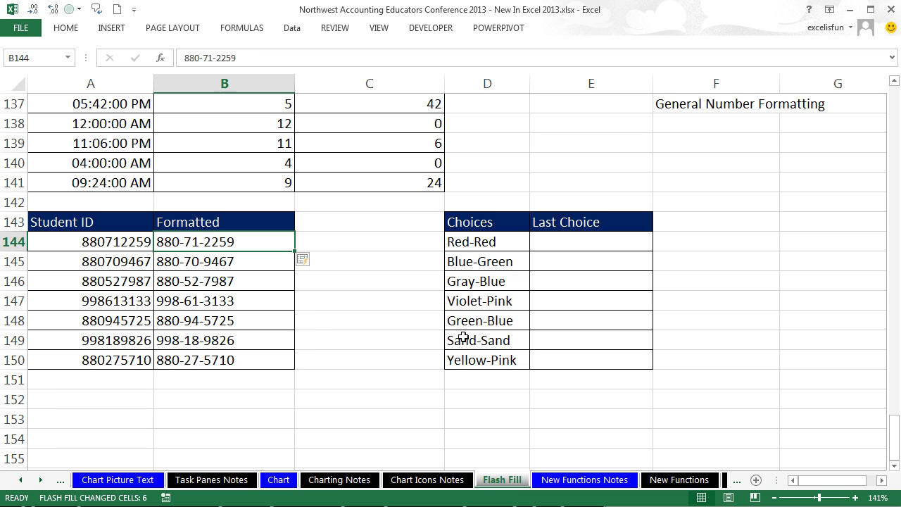
click(542, 237)
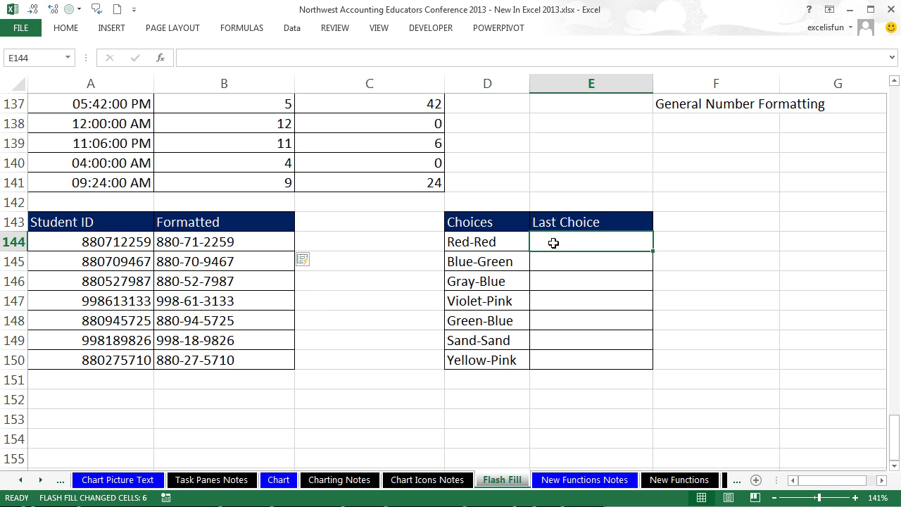
Step: Try Flash Fill with Red as the first Last Choice example, then undo it
text(Red)
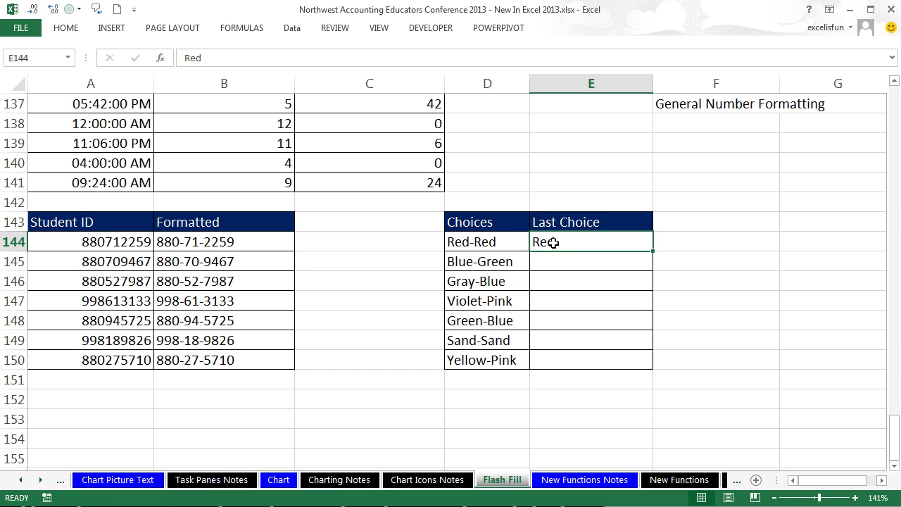
key(ctrl+e)
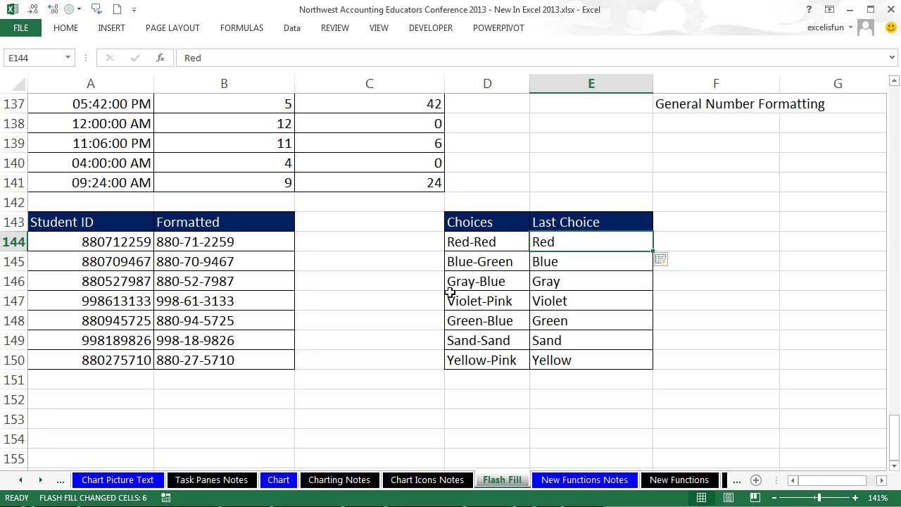
key(ctrl+z)
key(ctrl+z)
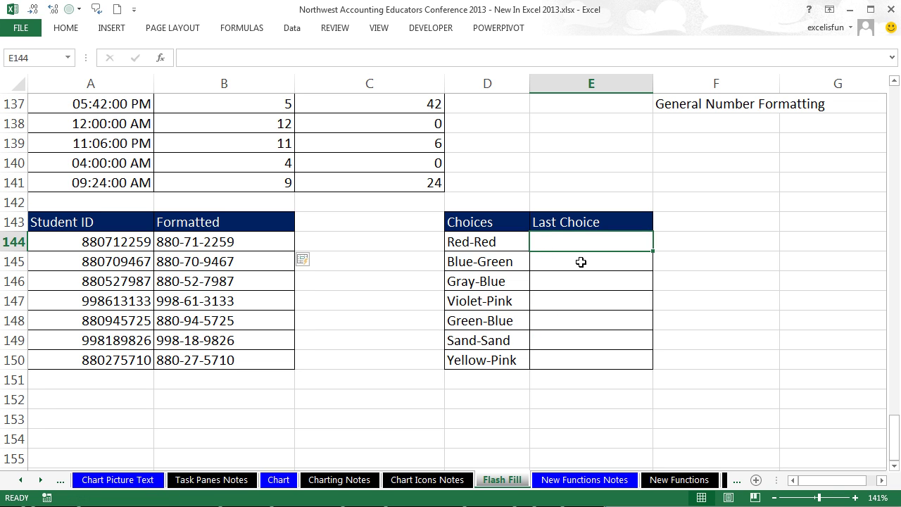
Step: Enter Blue in E145 and Flash Fill the Last Choice colours into E144:E150
click(581, 262)
text(Blue)
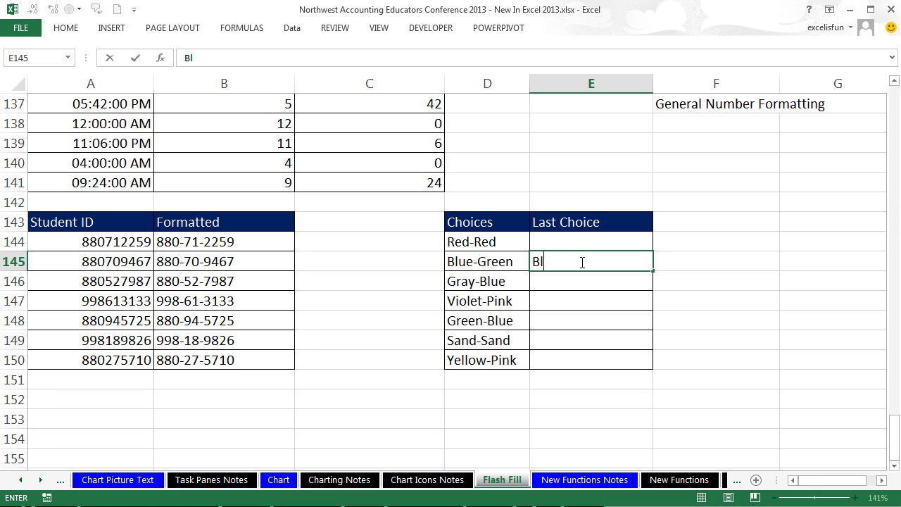
key(ctrl+Return)
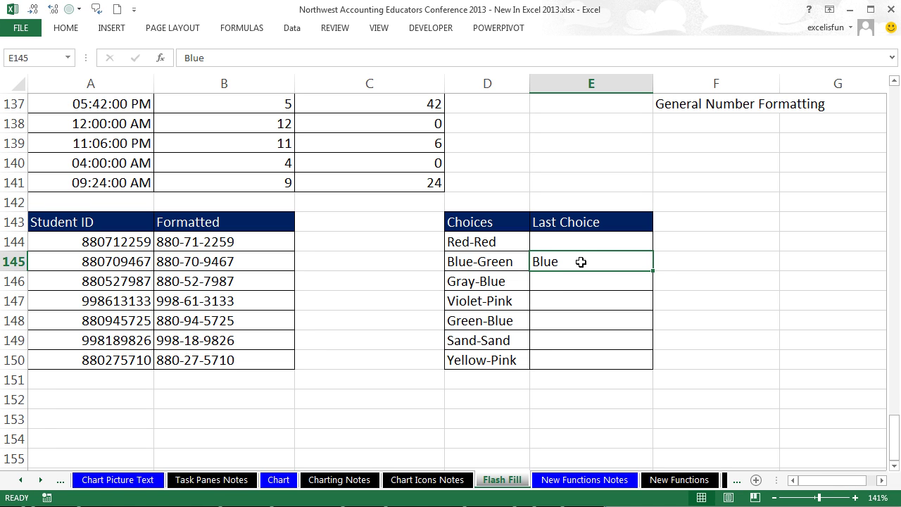
key(ctrl+e)
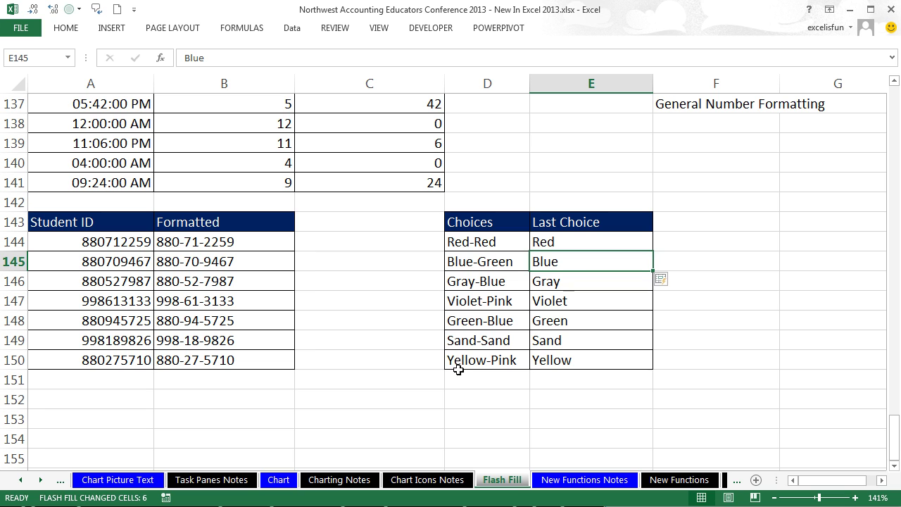
click(477, 393)
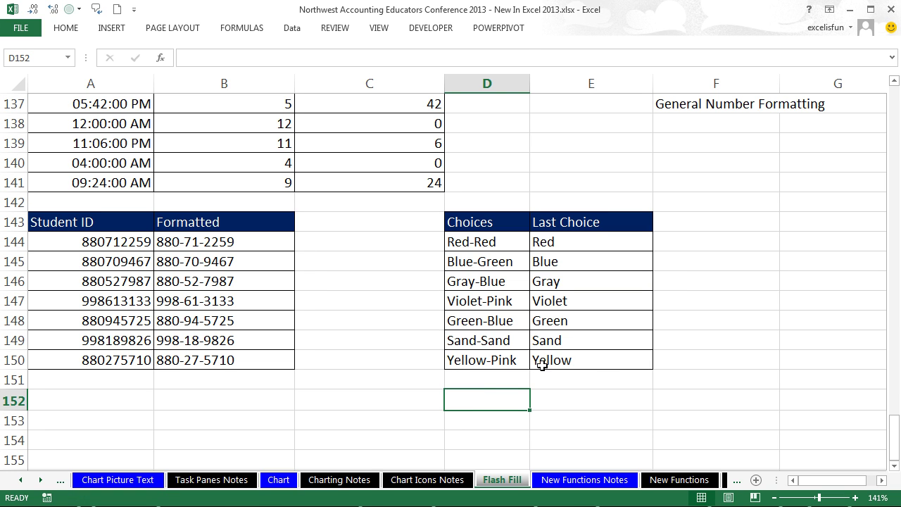
Step: Show the New Functions Notes sheet, check its print preview, and scroll through the function list
click(556, 485)
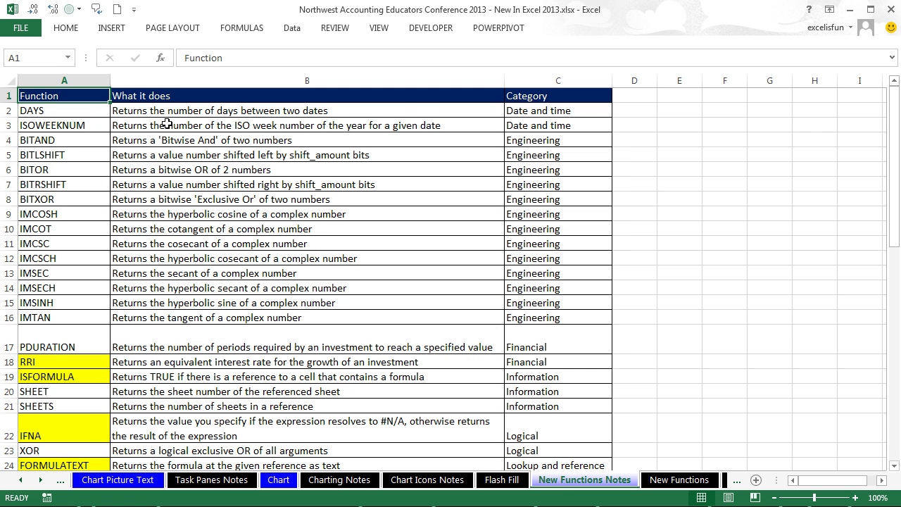
key(ctrl+p)
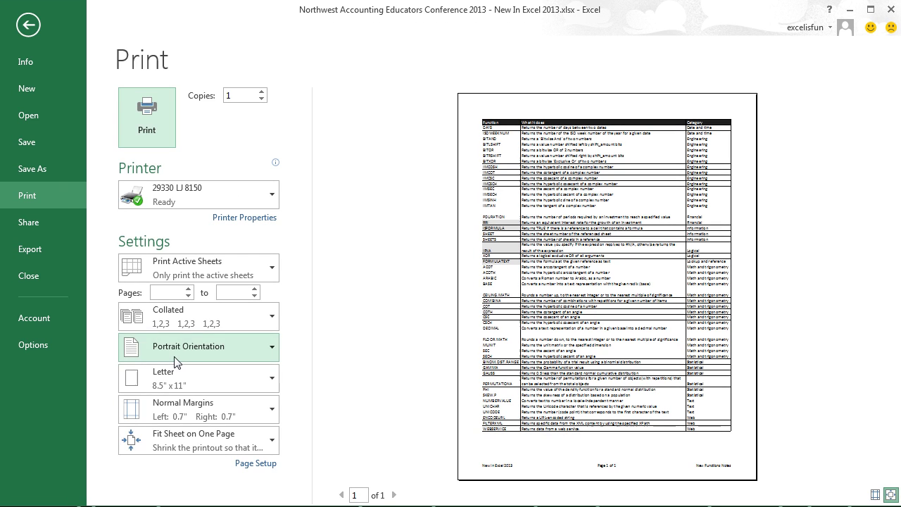
key(Escape)
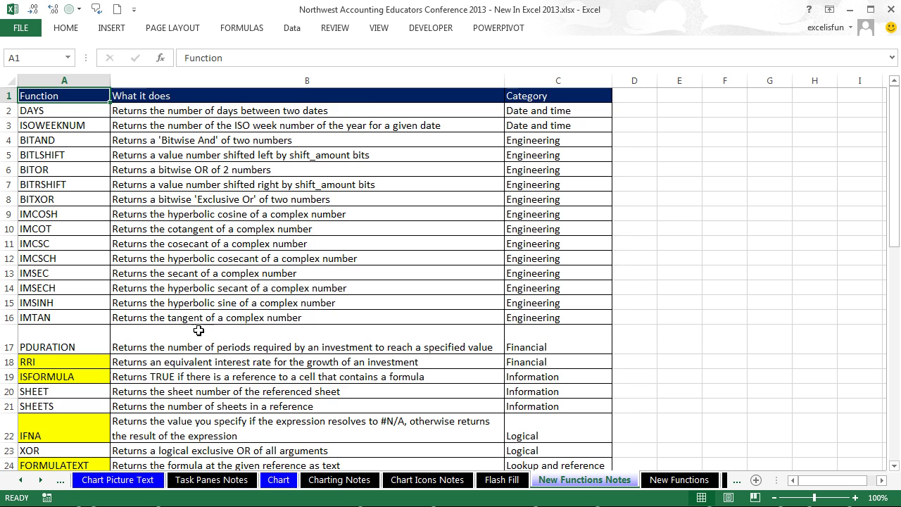
scroll(134, 326, down, 1)
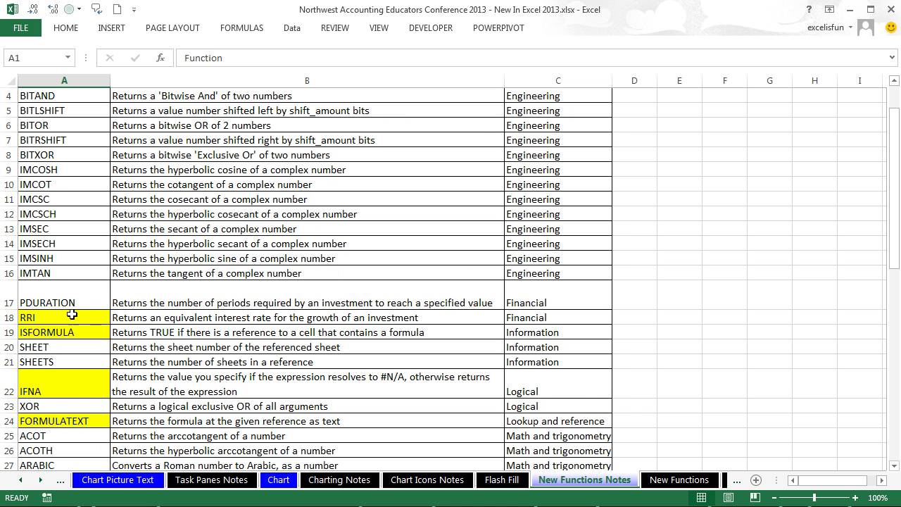
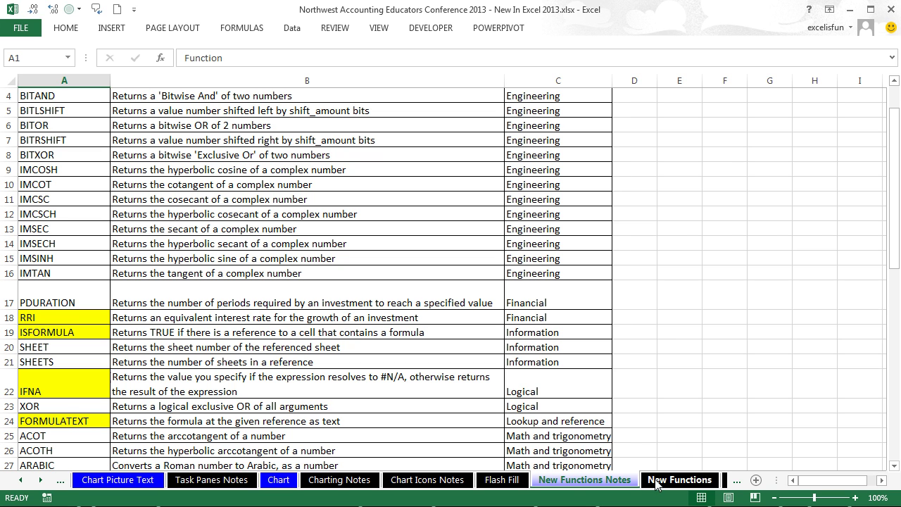
Step: On the New Functions sheet, enter =VLOOKUP(F2,$A$2:$B$10,2,0) in G2
click(669, 482)
click(40, 480)
click(40, 480)
click(40, 480)
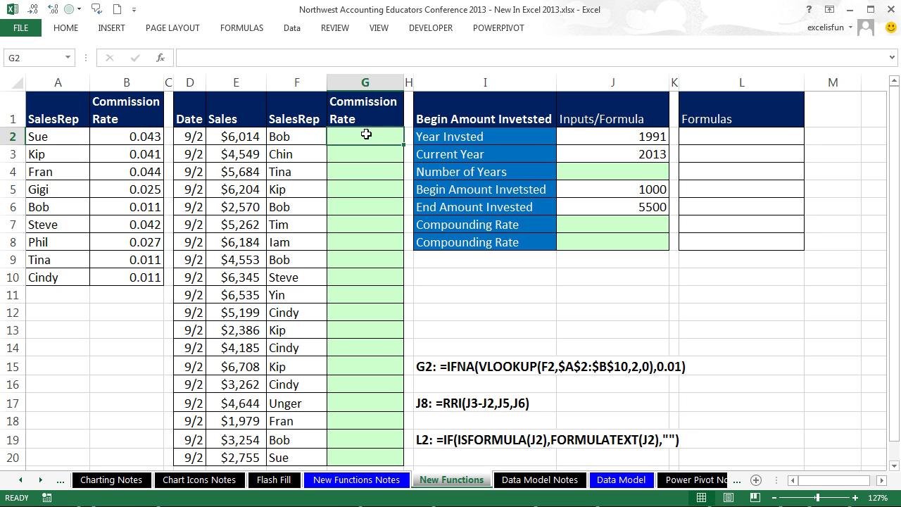
text(=vl)
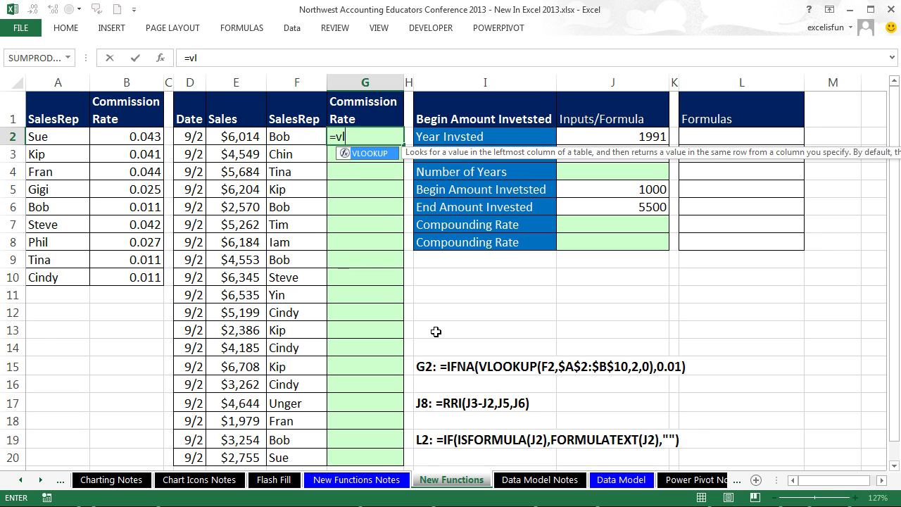
key(Tab)
click(303, 137)
text(,)
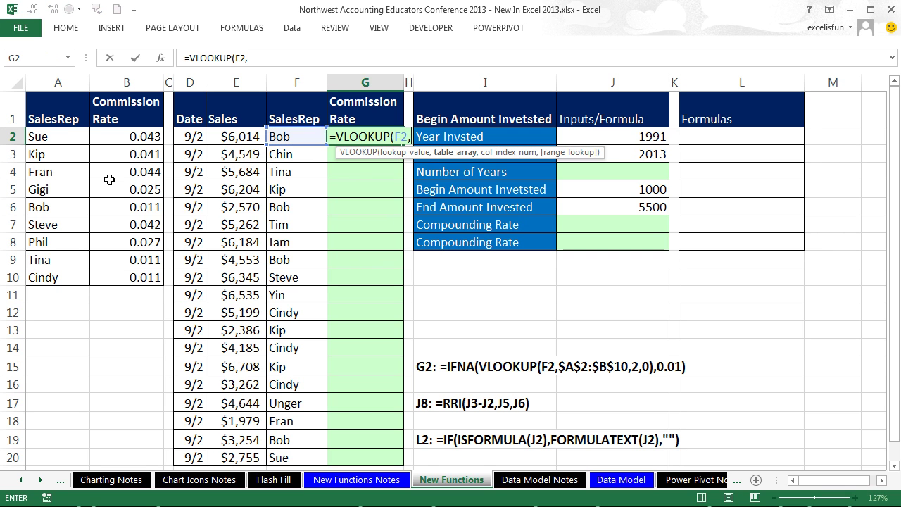
drag(31, 136, 128, 280)
key(F4)
text(,)
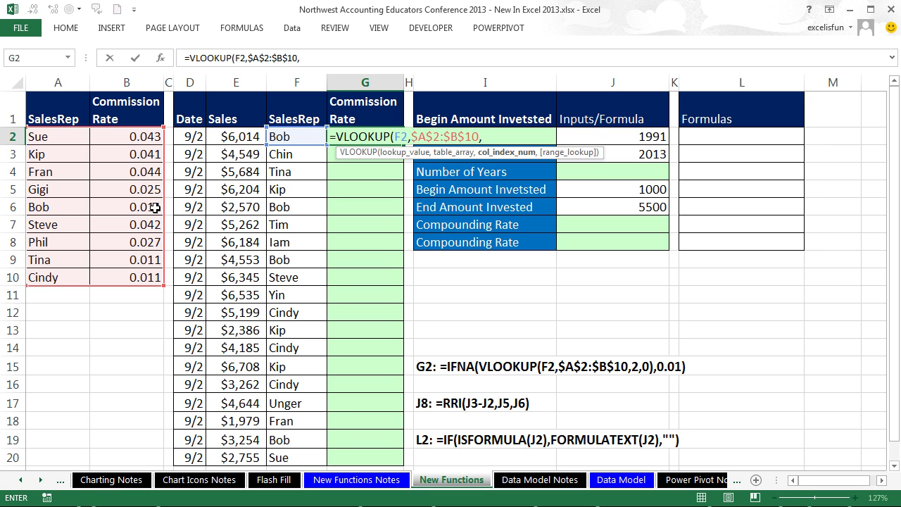
text(2,)
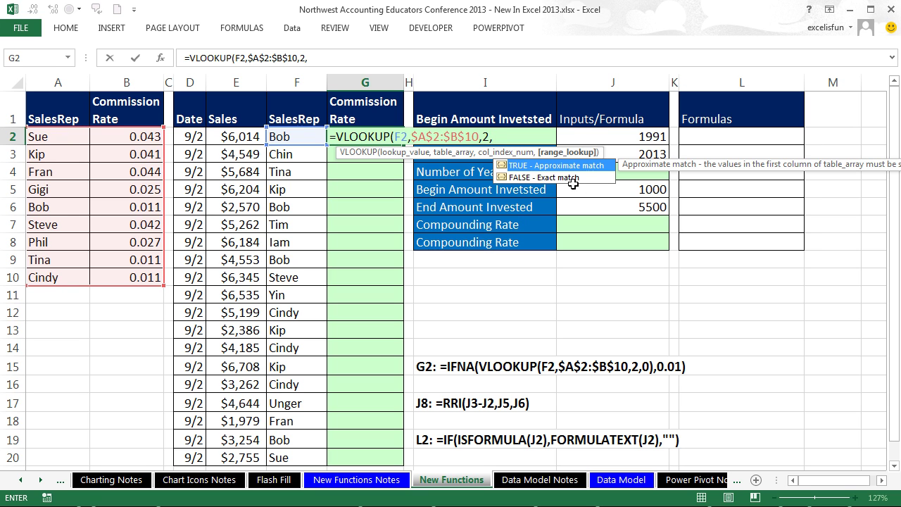
text(0))
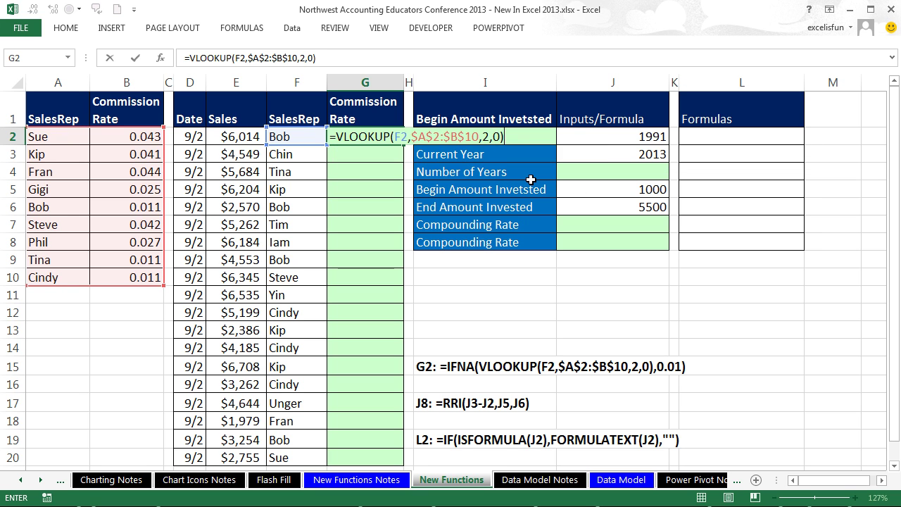
key(ctrl+Return)
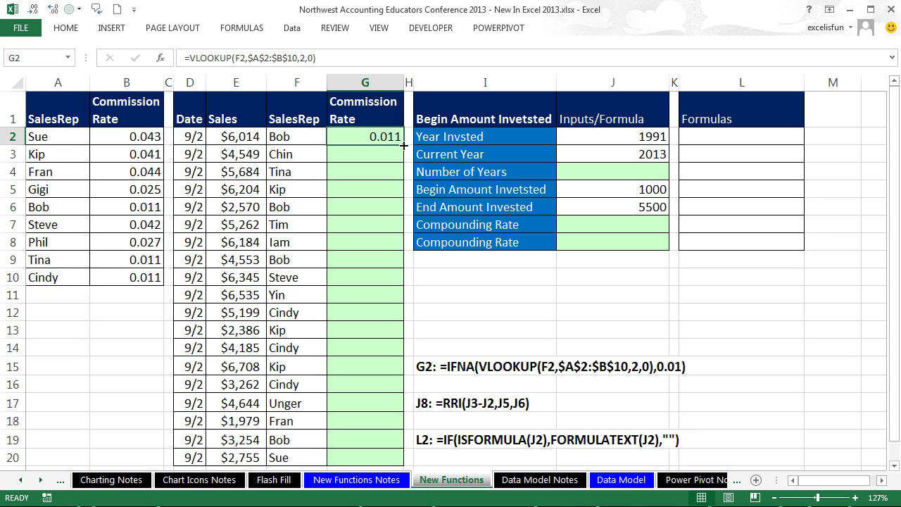
Step: Copy the lookup down to G20 and check which reps return #N/A
double_click(403, 145)
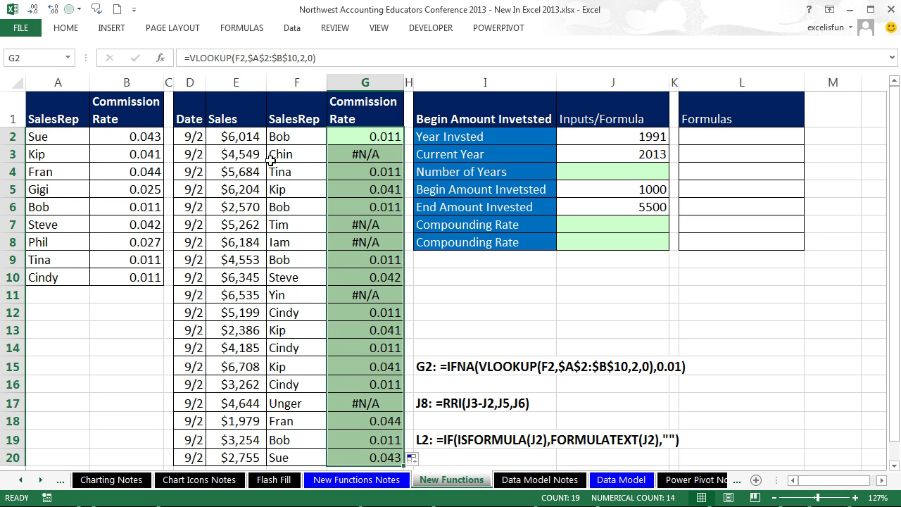
click(284, 138)
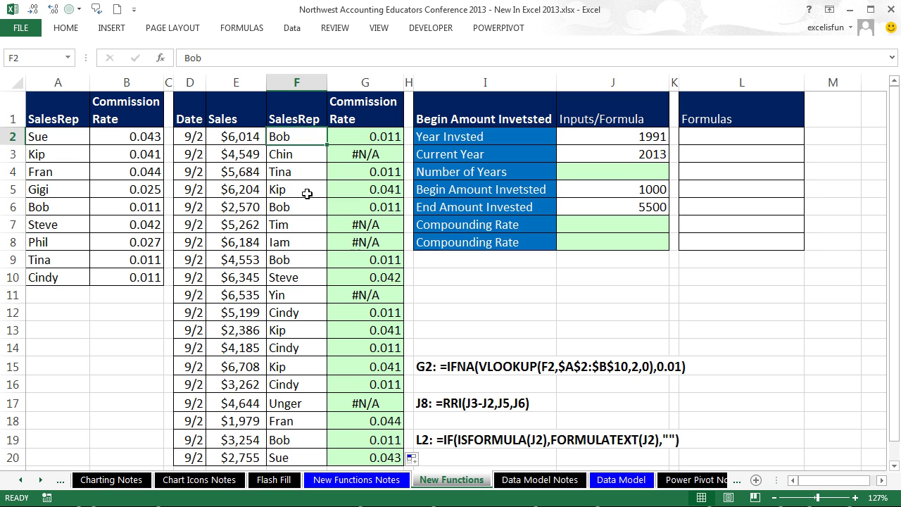
click(301, 187)
click(295, 206)
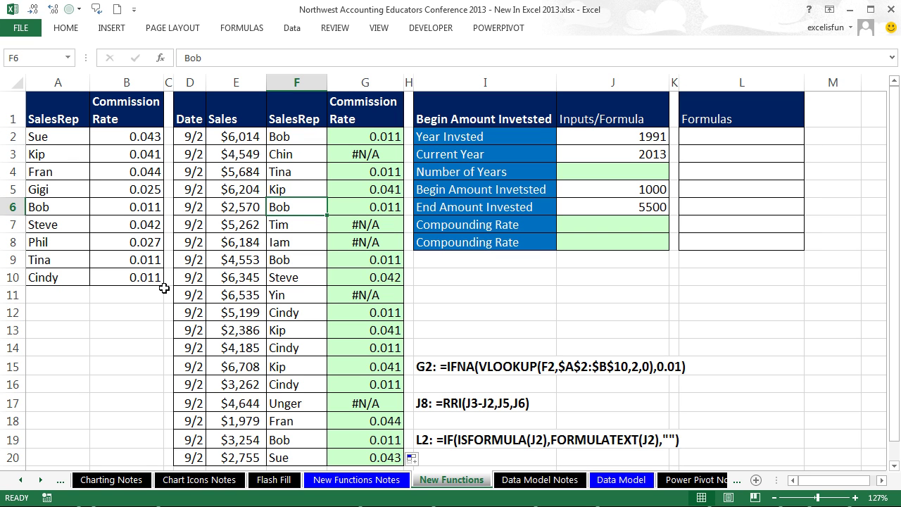
click(296, 158)
click(311, 228)
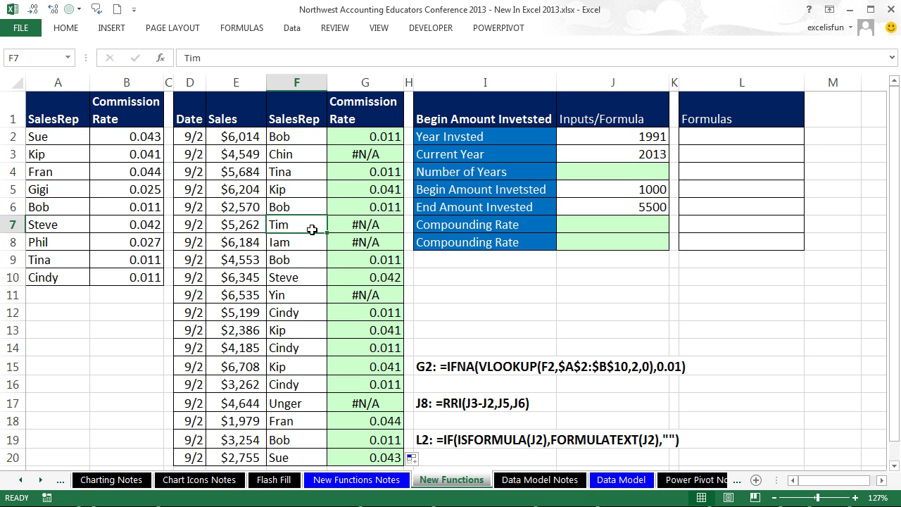
Step: Wrap the G2 lookup in IFNA with a 0.01 fallback rate
double_click(385, 134)
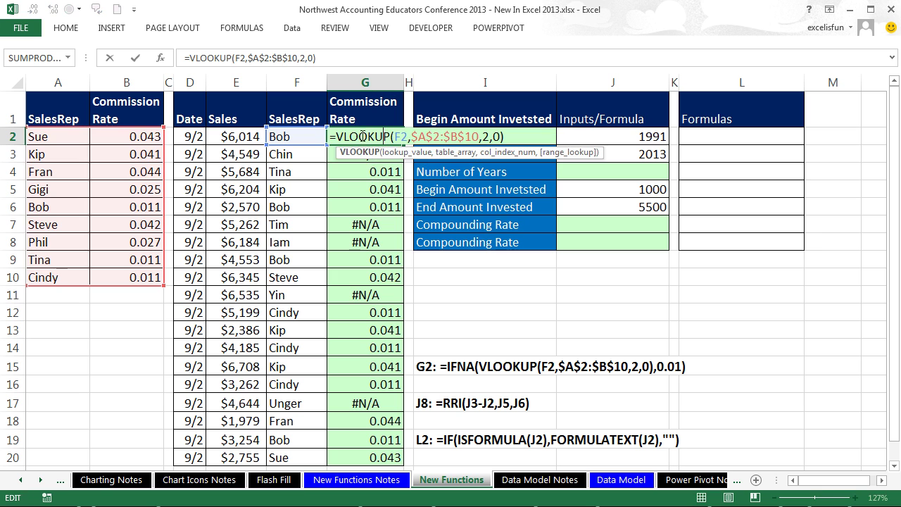
click(336, 136)
text(ifna)
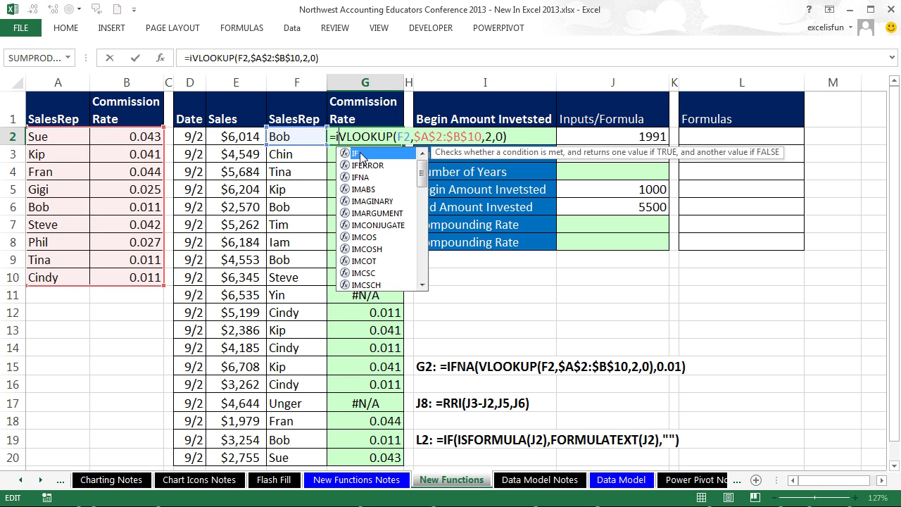
key(Tab)
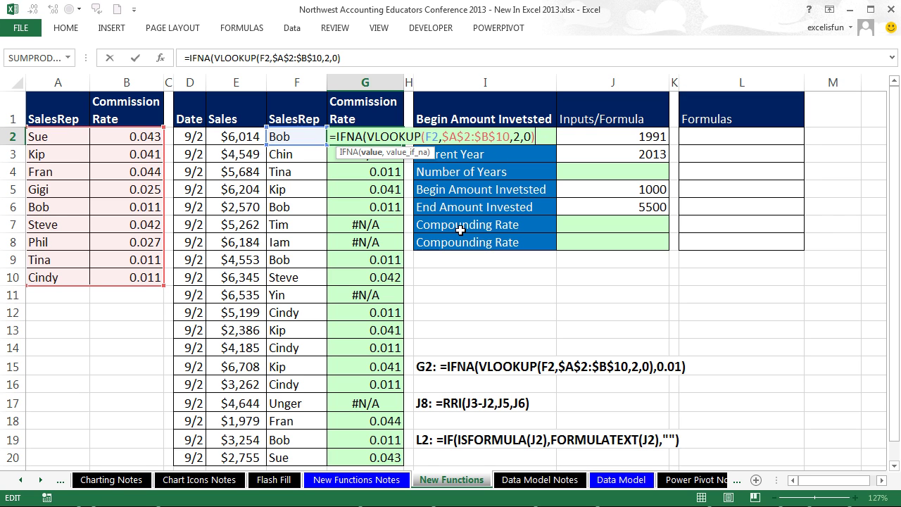
text(,)
text(.01)
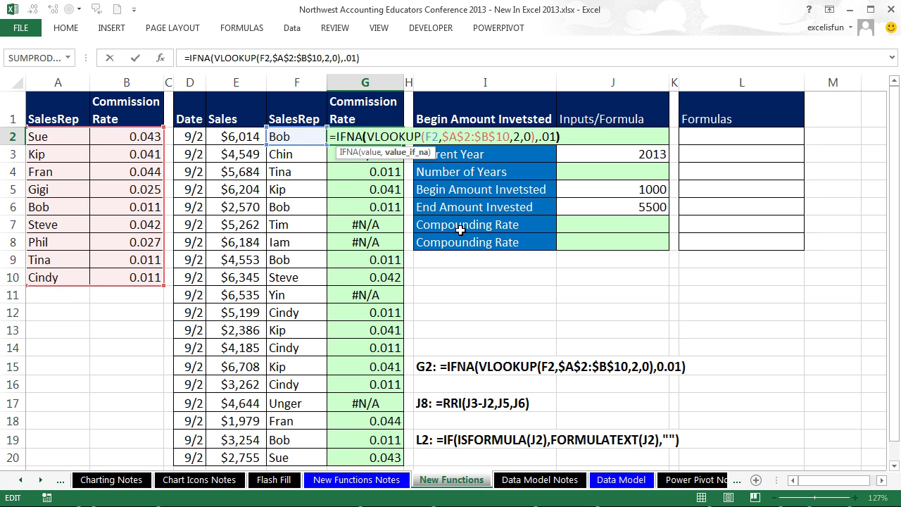
key(ctrl+Return)
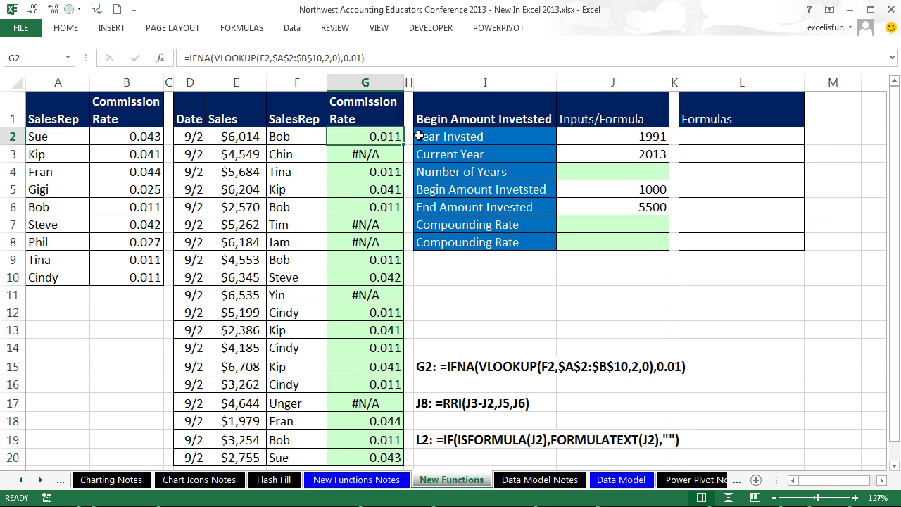
Step: Copy the IFNA formula down to G20 and verify the copied formula there
double_click(406, 143)
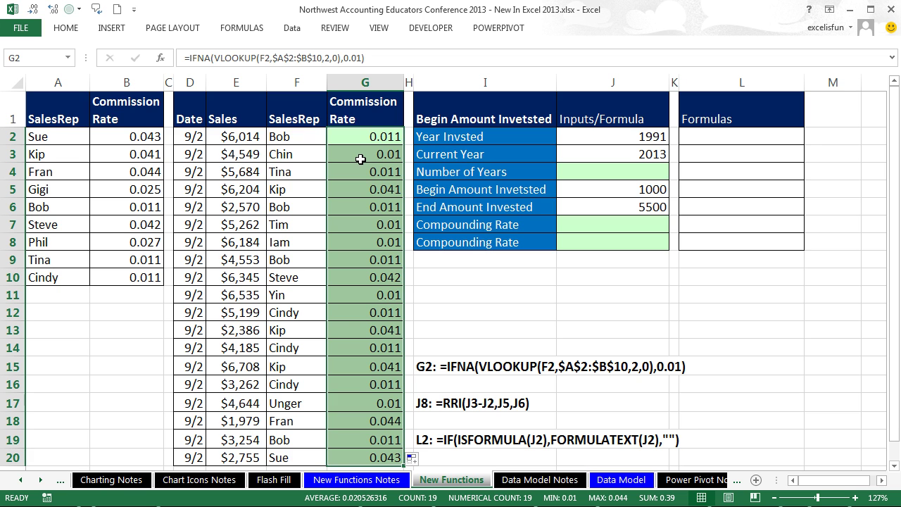
scroll(360, 159, down, 2)
click(355, 334)
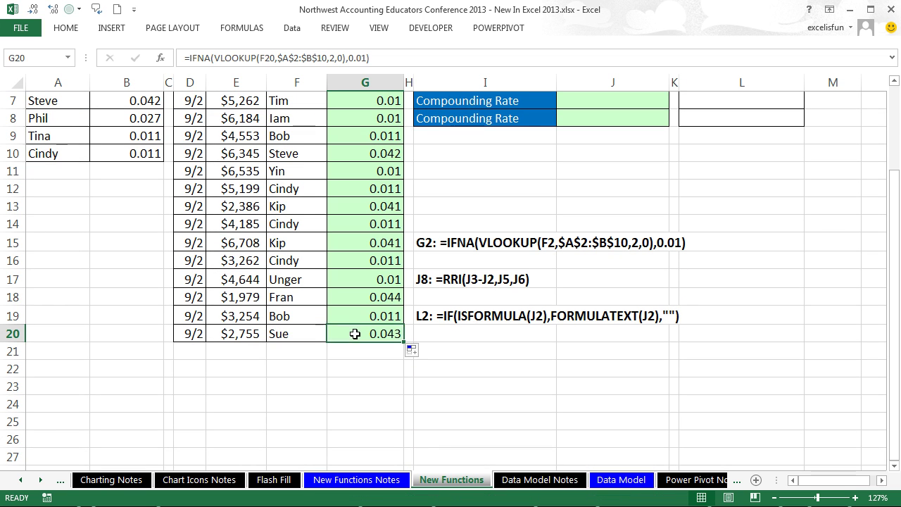
double_click(354, 334)
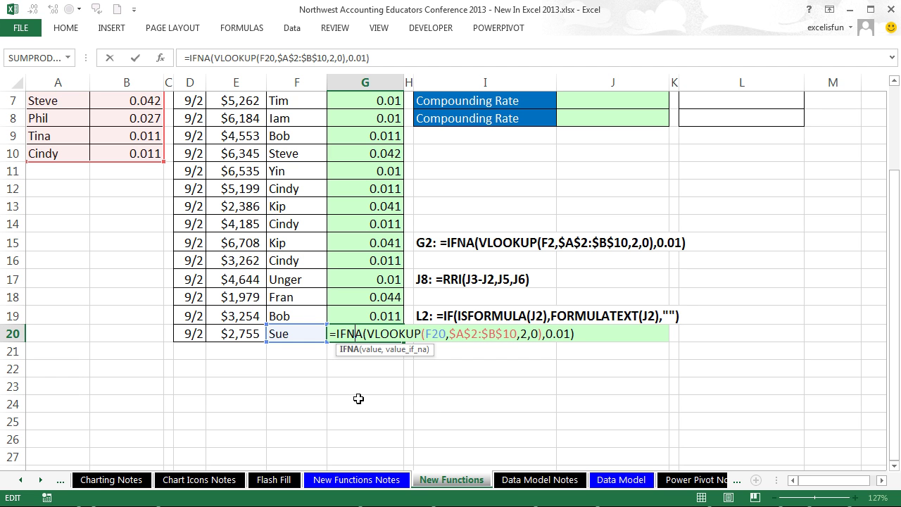
key(ctrl+Return)
scroll(358, 401, up, 2)
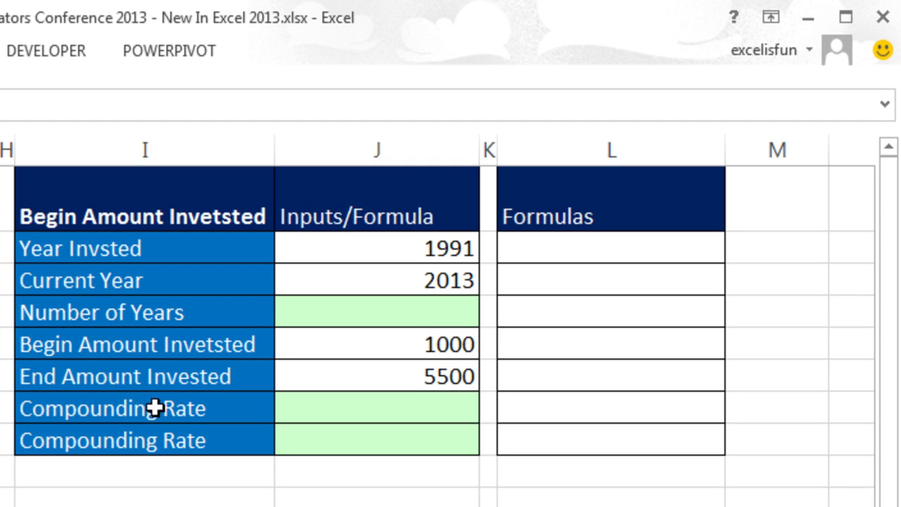
Step: Review the investment inputs: begin 1000, end 5500, year invested 1991, current year 2013
click(137, 351)
click(406, 347)
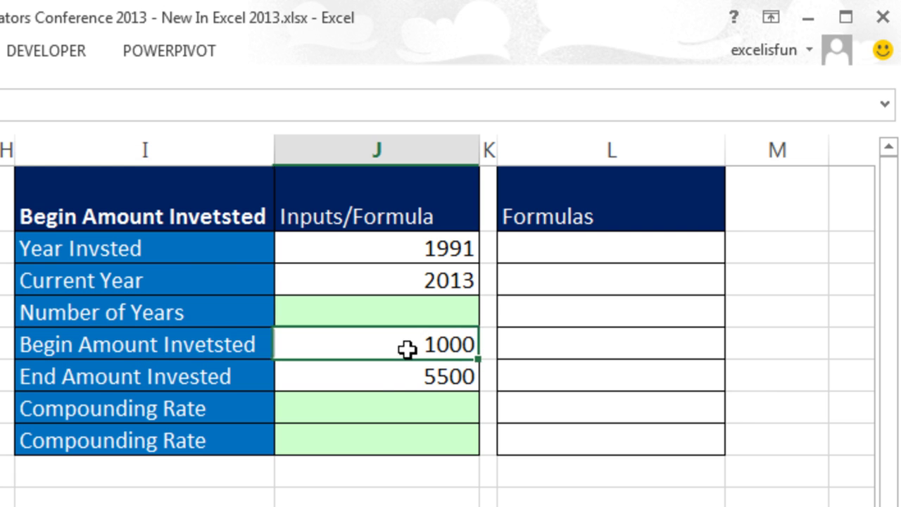
click(397, 379)
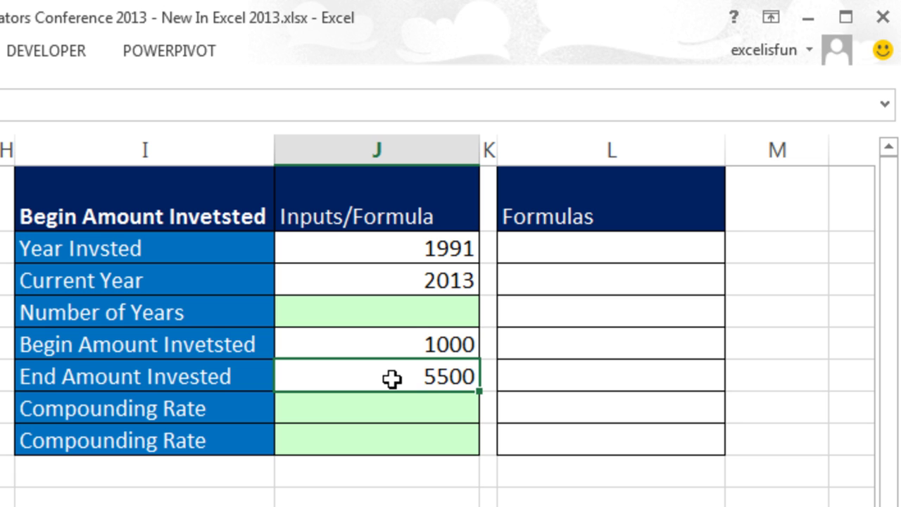
click(395, 252)
click(387, 279)
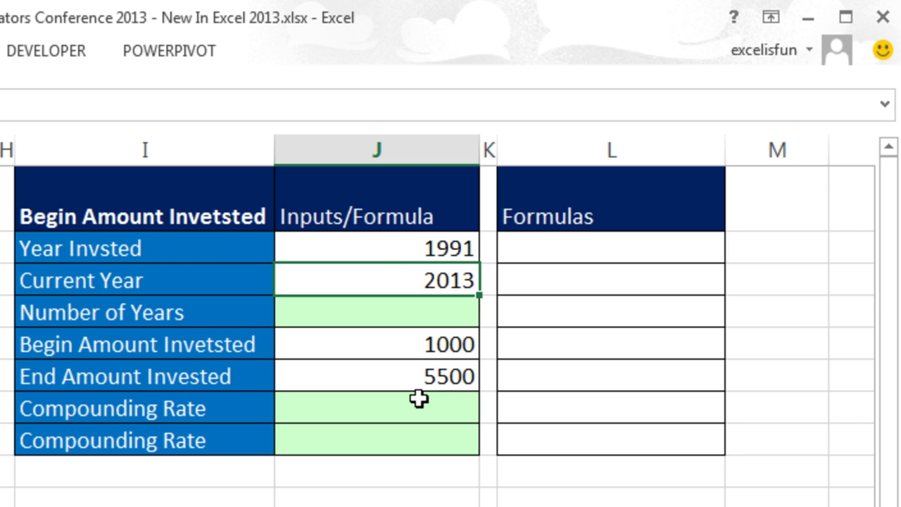
Step: Enter =J3-J2 as the Number of Years, giving 22
click(411, 304)
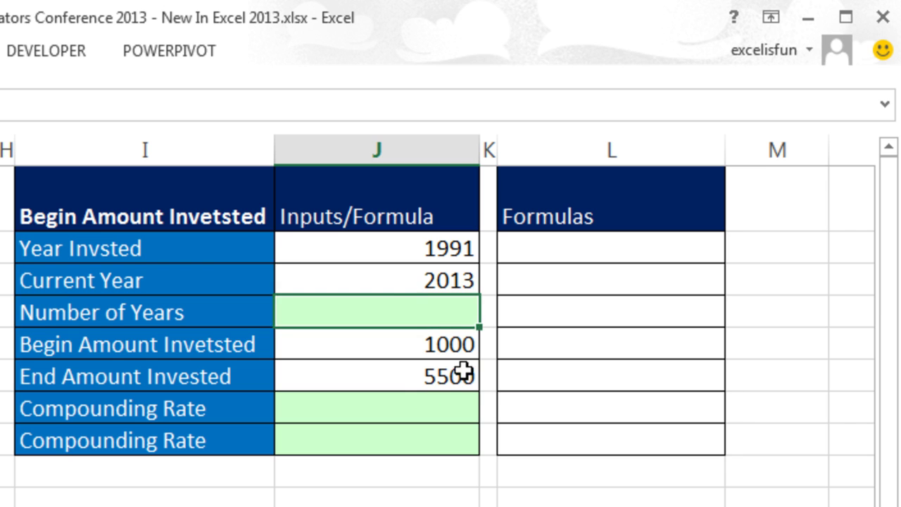
text(=)
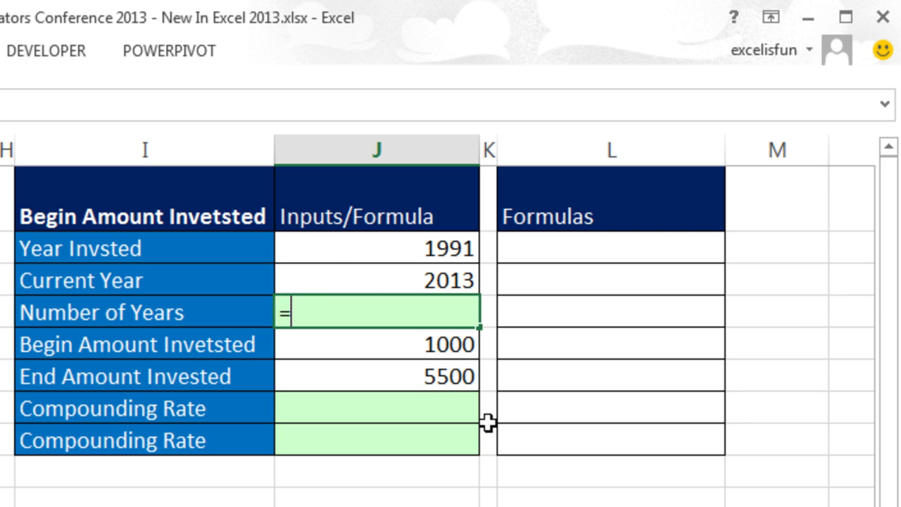
key(Up)
text(-)
key(Up)
key(Up)
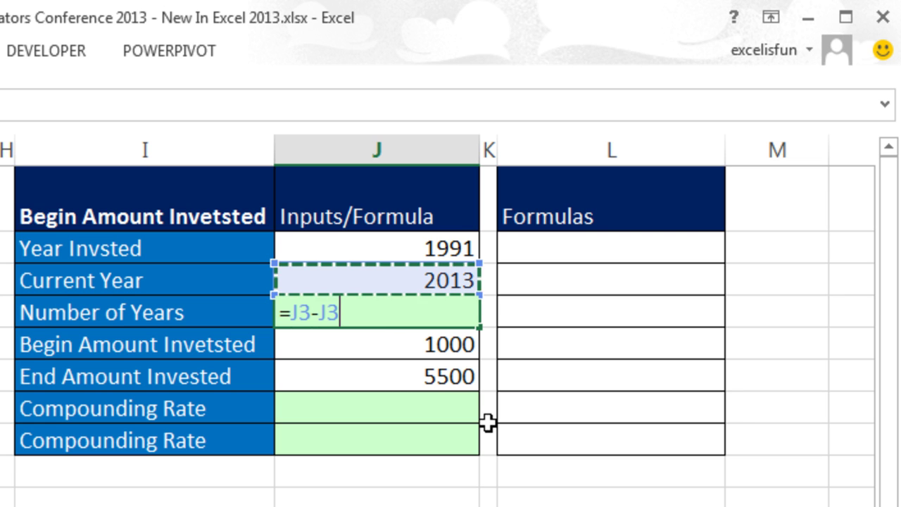
key(Return)
key(Return)
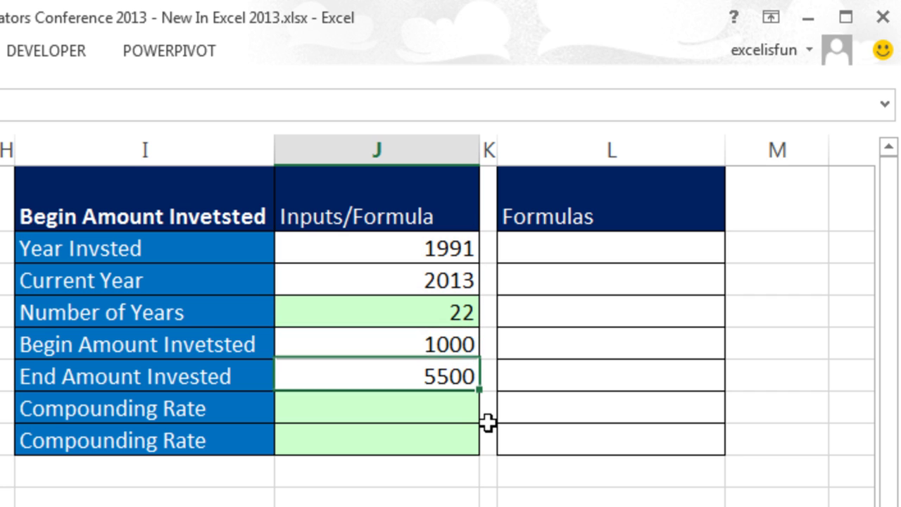
click(425, 412)
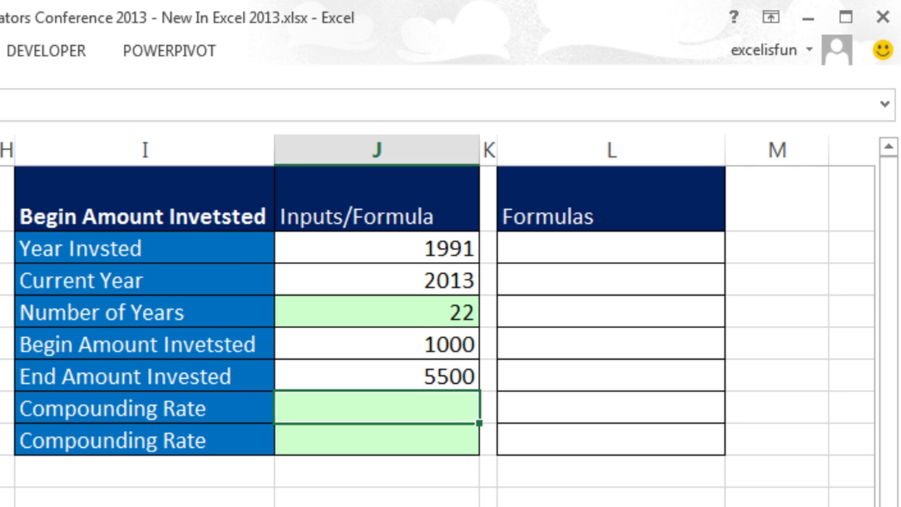
Step: Enter =(J6/J5)^(1/J4)-1 as the first Compounding Rate, returning 0.080569859
text(=()
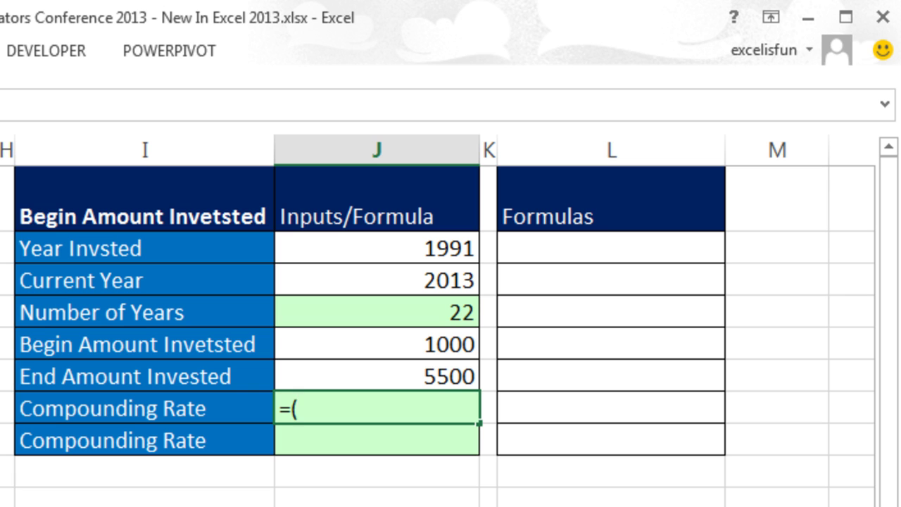
click(436, 378)
text(/)
key(Up)
text()^)
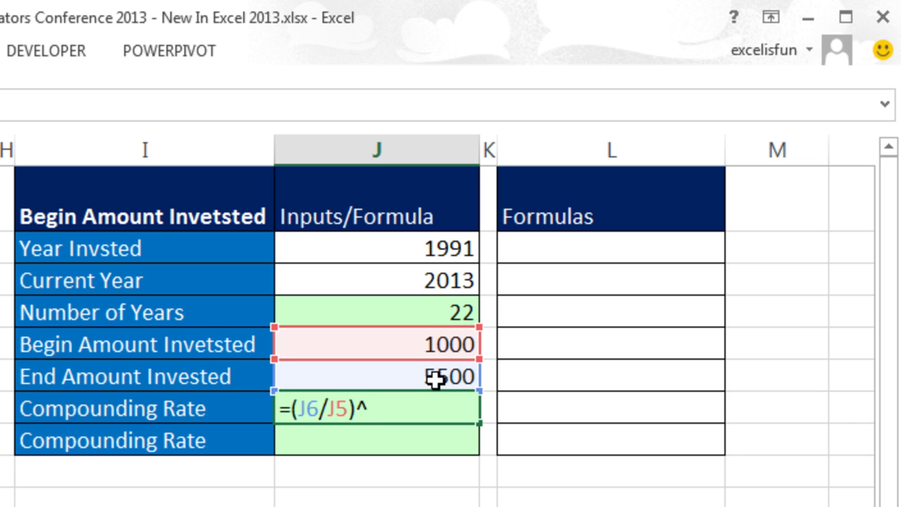
text(1/)
click(438, 307)
click(370, 409)
text(()
click(421, 410)
text())
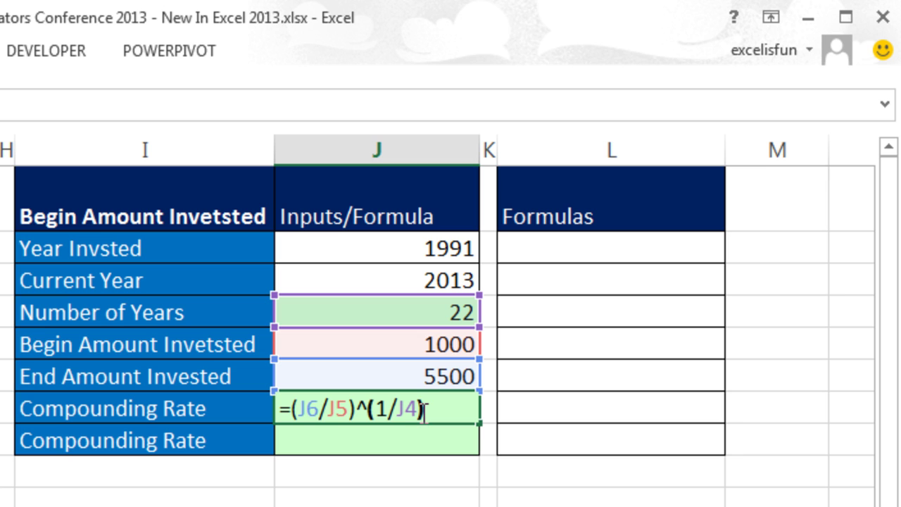
text(-1)
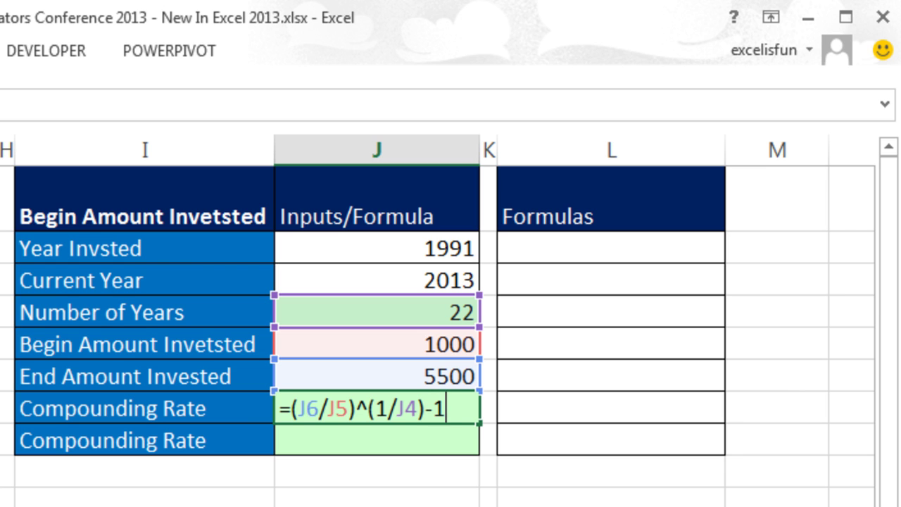
key(ctrl+Return)
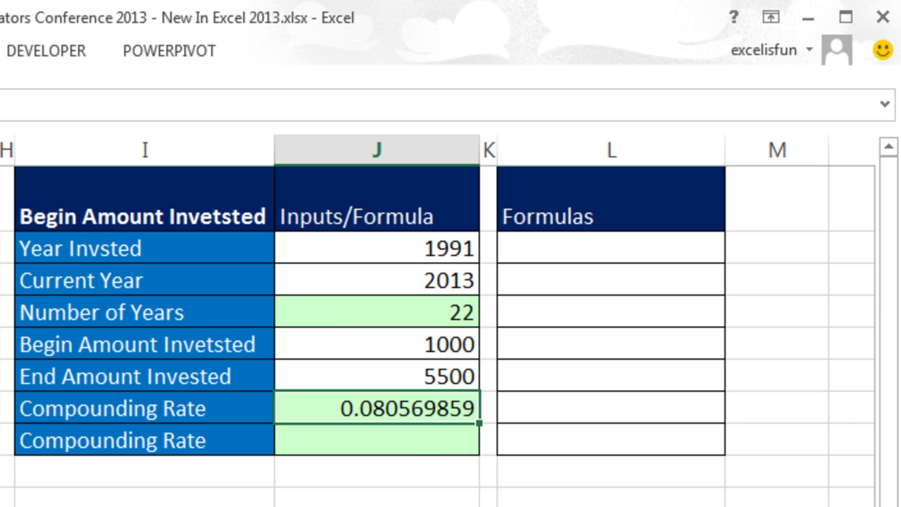
click(413, 437)
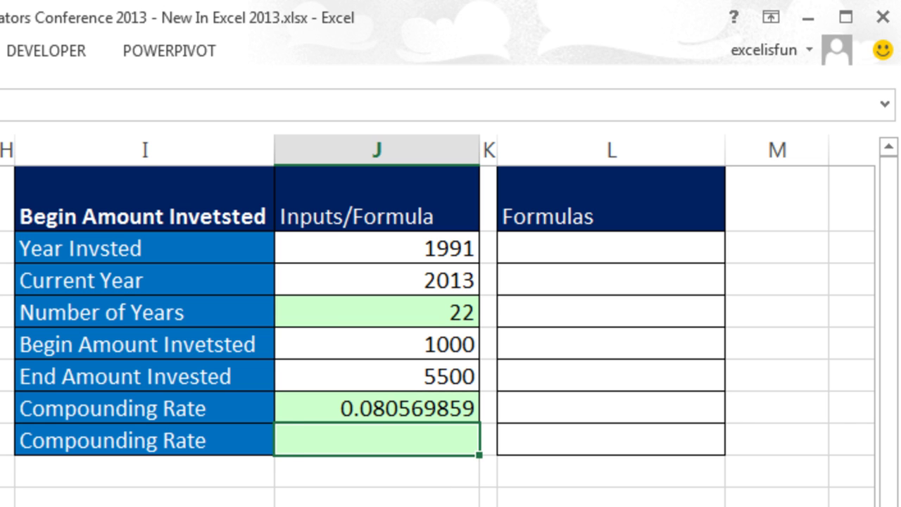
Step: Enter =RRI(J4,J5,J6) in the second Compounding Rate cell
text(=rri)
key(Tab)
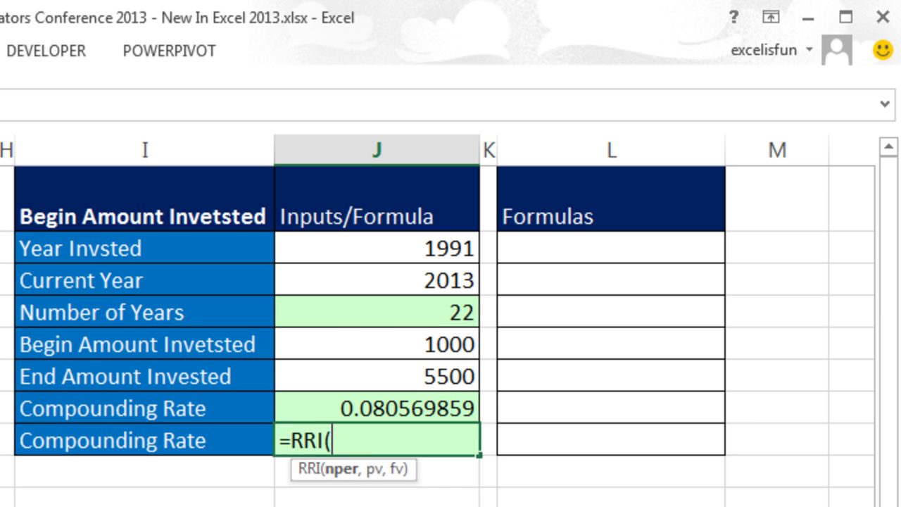
click(351, 303)
text(,)
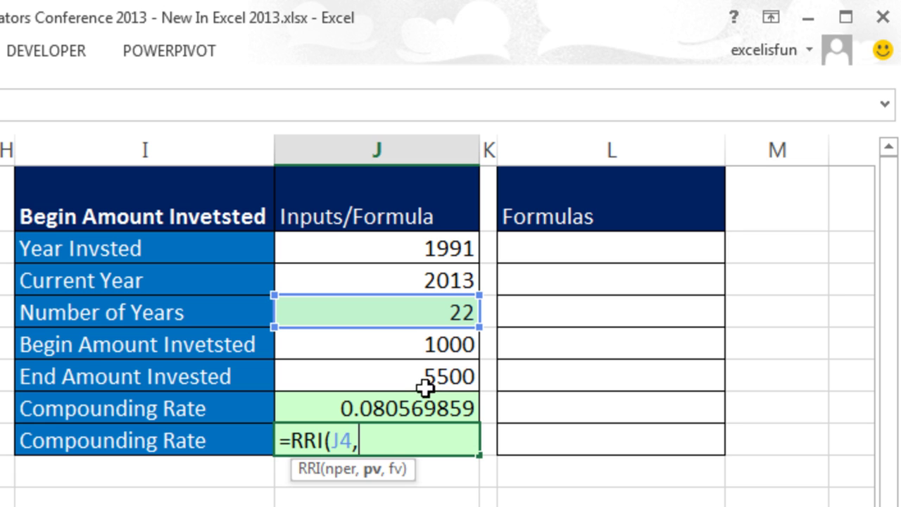
click(420, 346)
text(,)
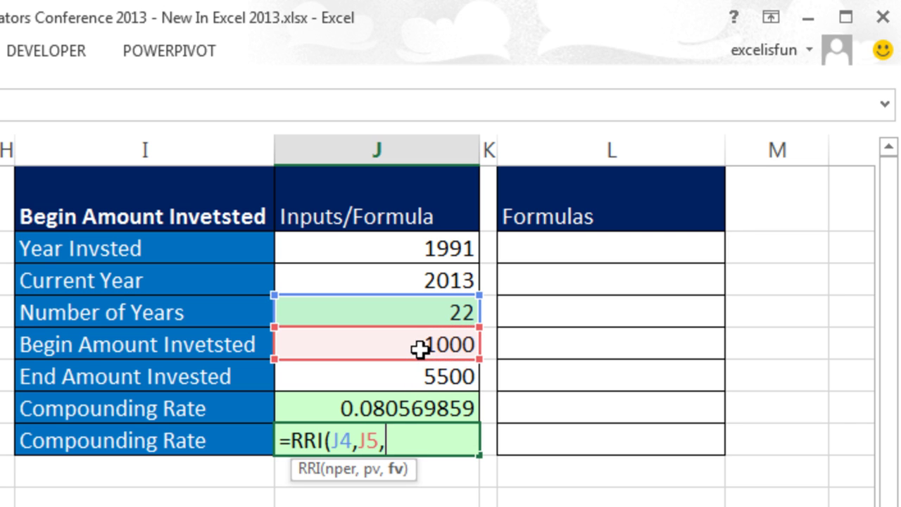
click(422, 376)
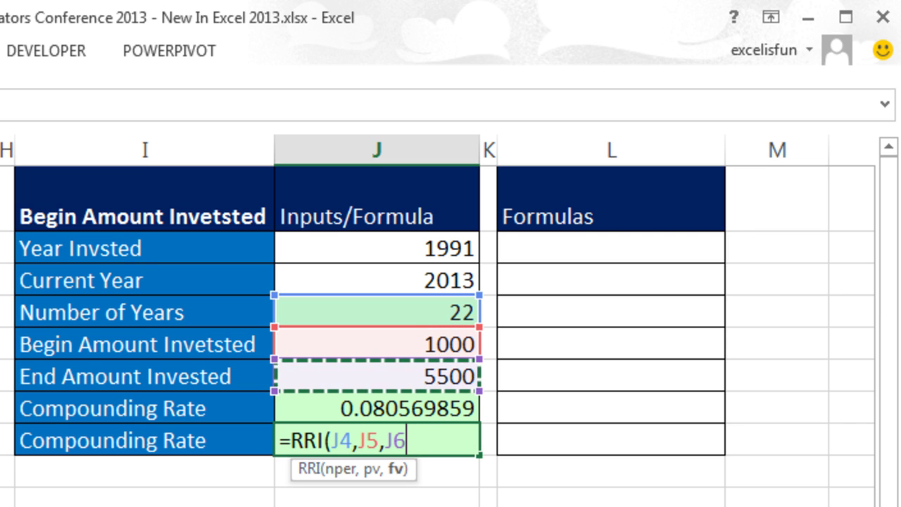
text())
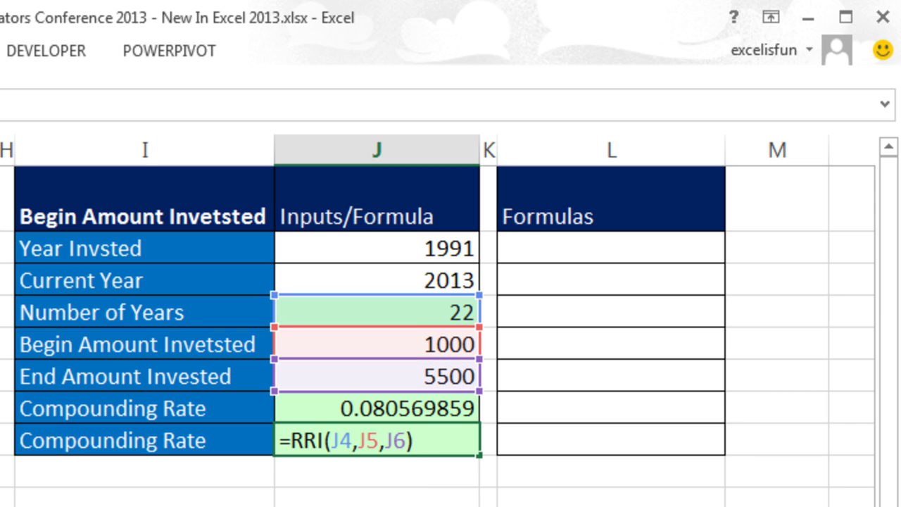
click(402, 439)
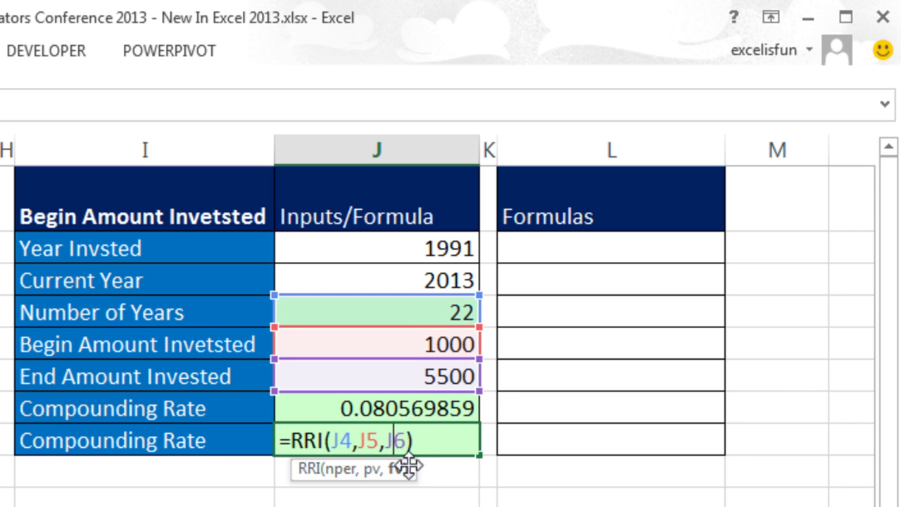
key(ctrl+Return)
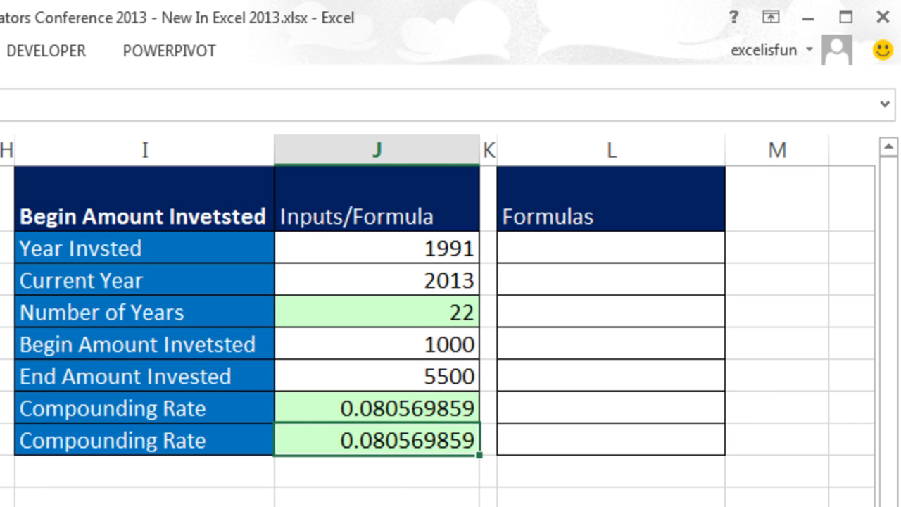
Step: Compare the RRI formula with the manual rate formula, leaving both unchanged
double_click(449, 439)
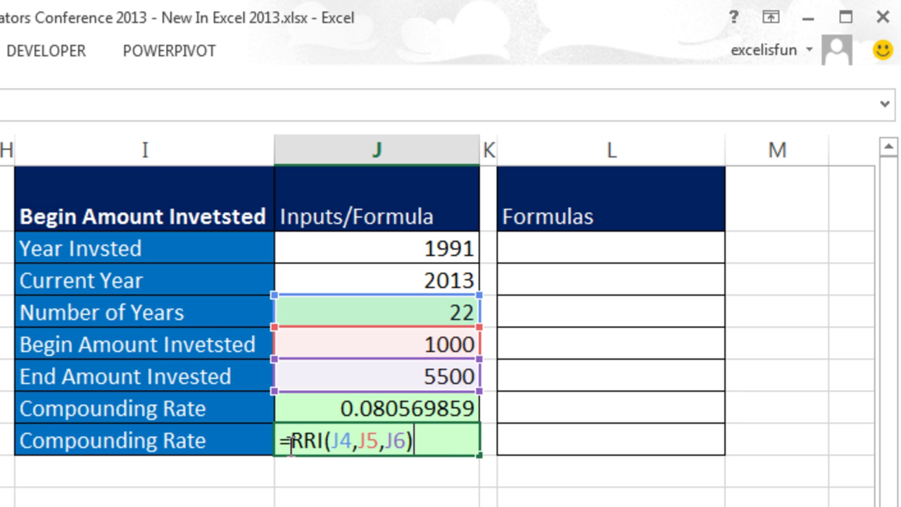
click(359, 407)
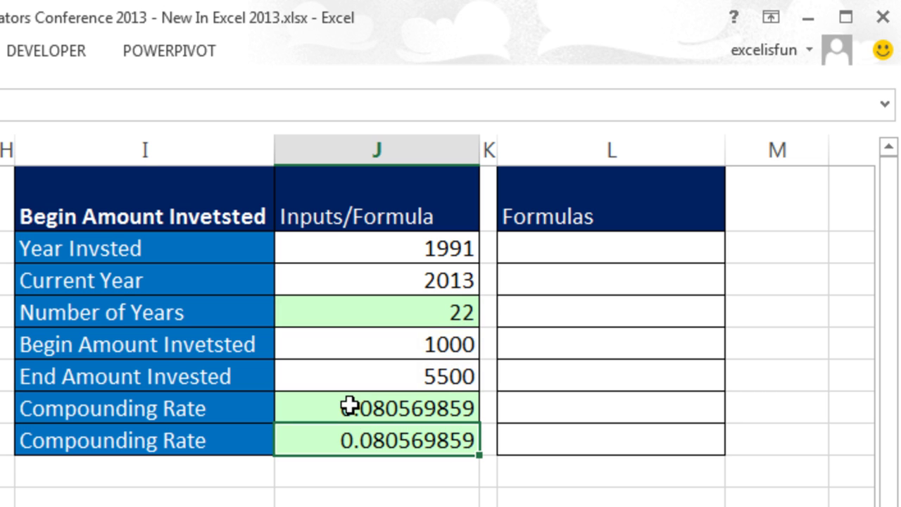
double_click(350, 409)
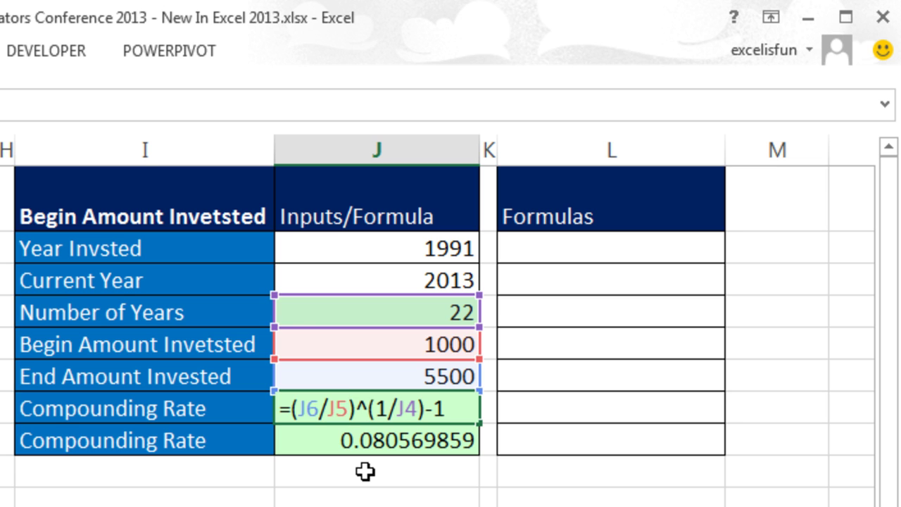
key(Escape)
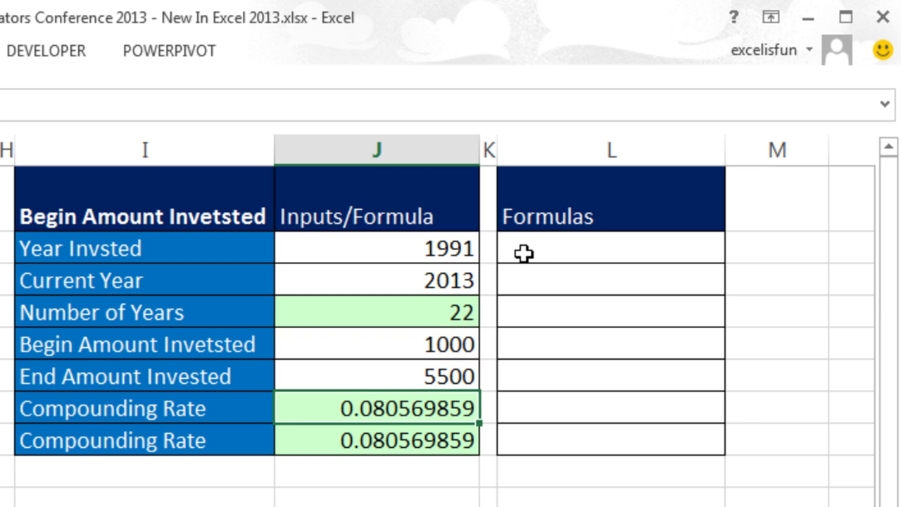
click(523, 253)
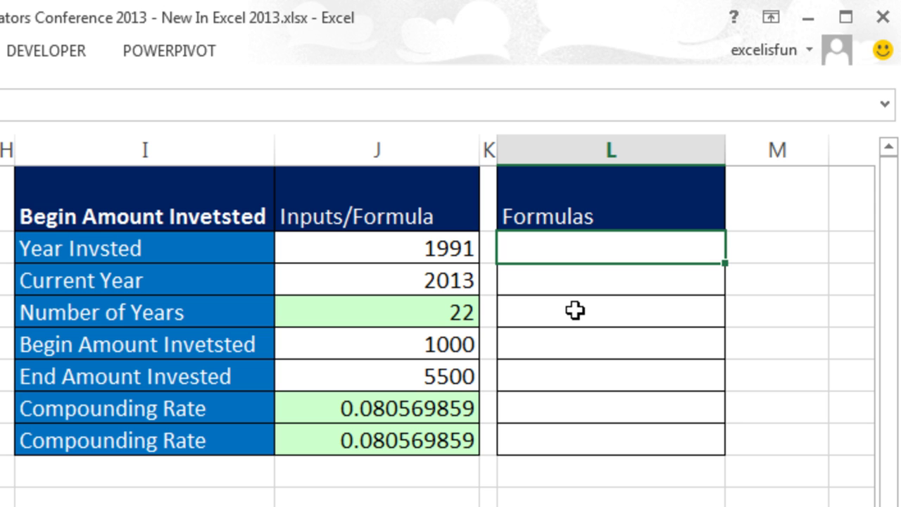
click(453, 314)
click(428, 445)
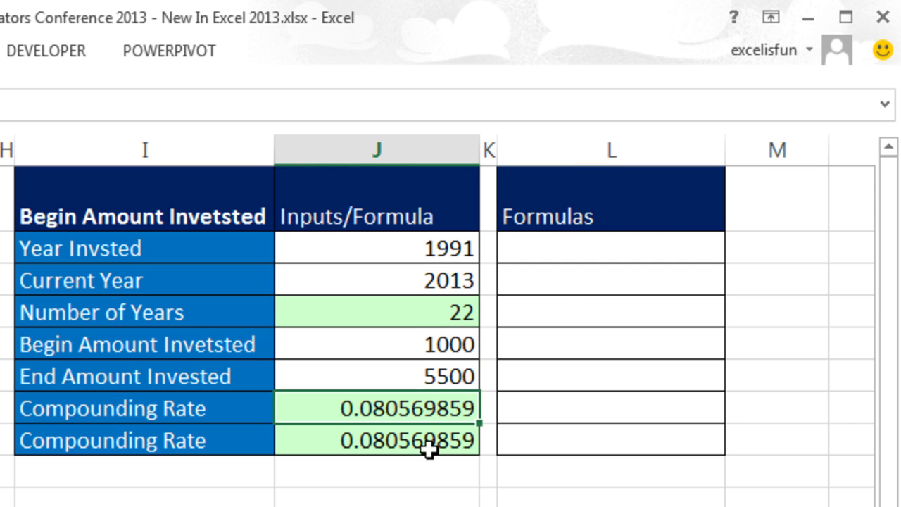
click(539, 312)
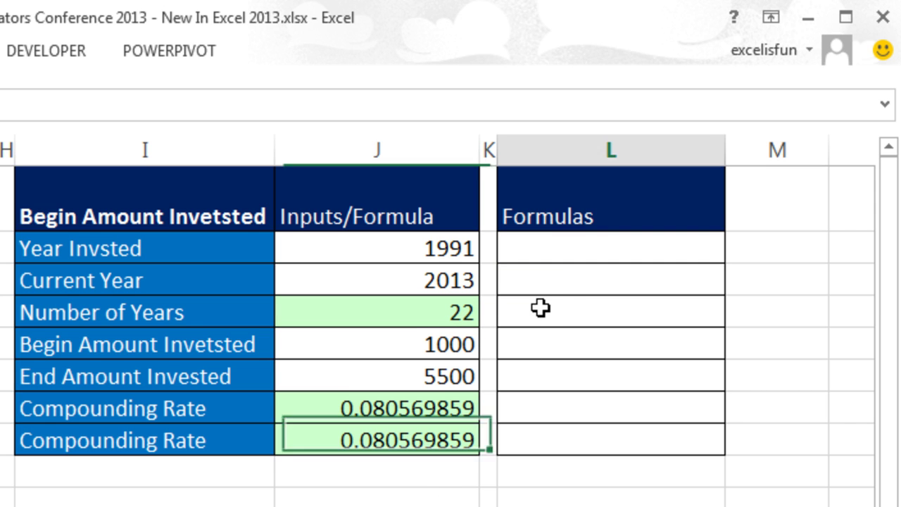
double_click(436, 414)
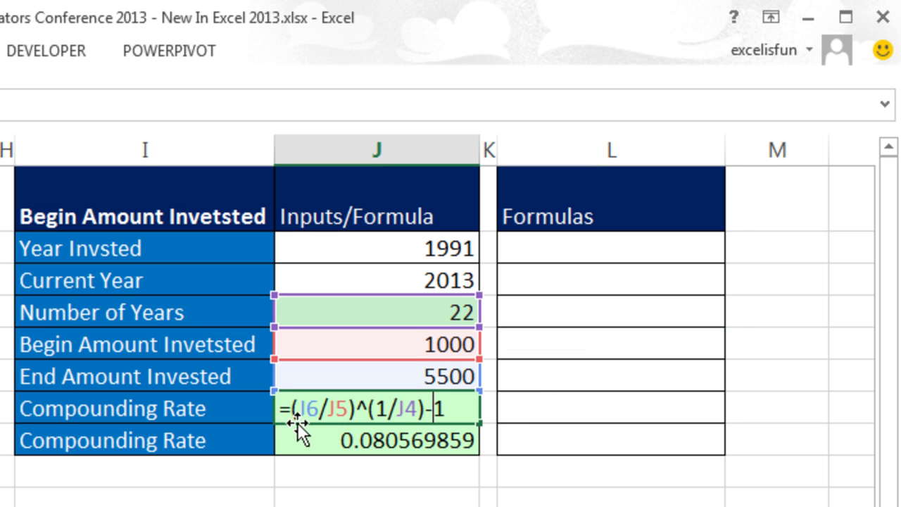
key(ctrl+Return)
double_click(565, 397)
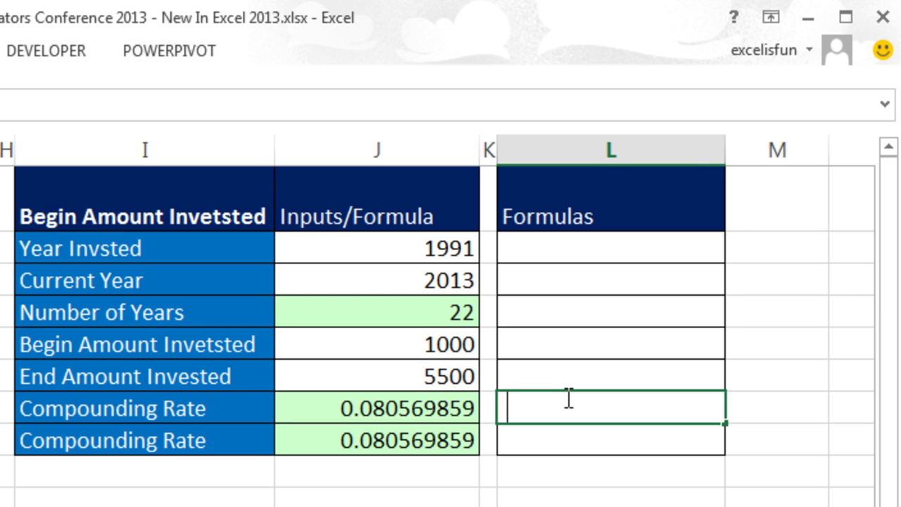
key(ctrl+v)
key(Return)
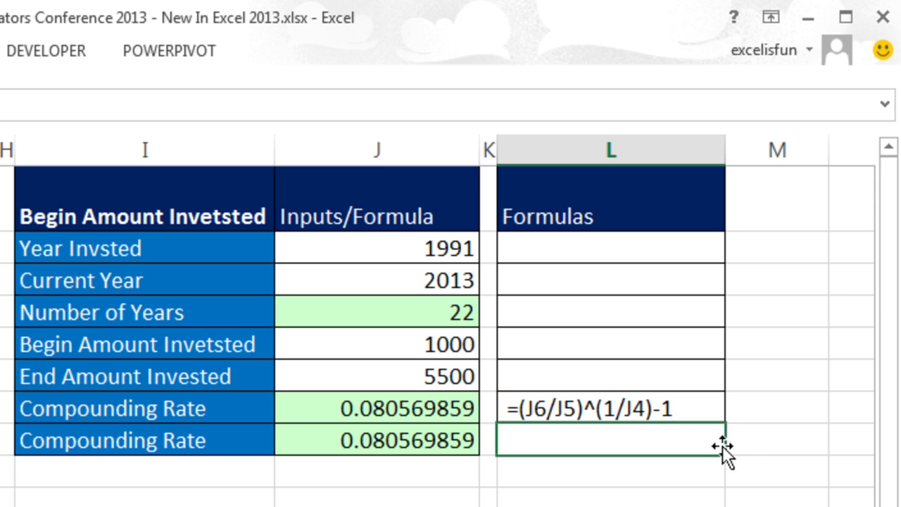
click(596, 415)
key(Delete)
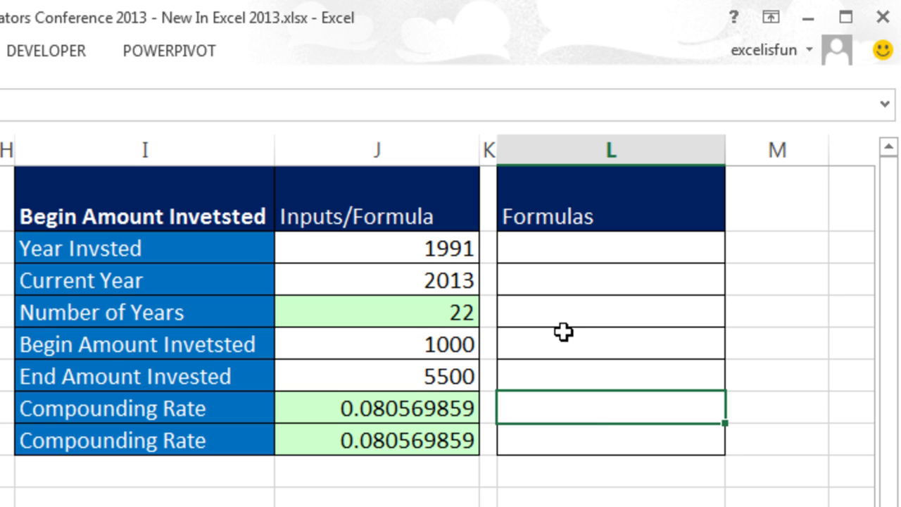
Step: Enter =FORMULATEXT(J4) in L4 to display =J3-J2
click(561, 308)
text(=form)
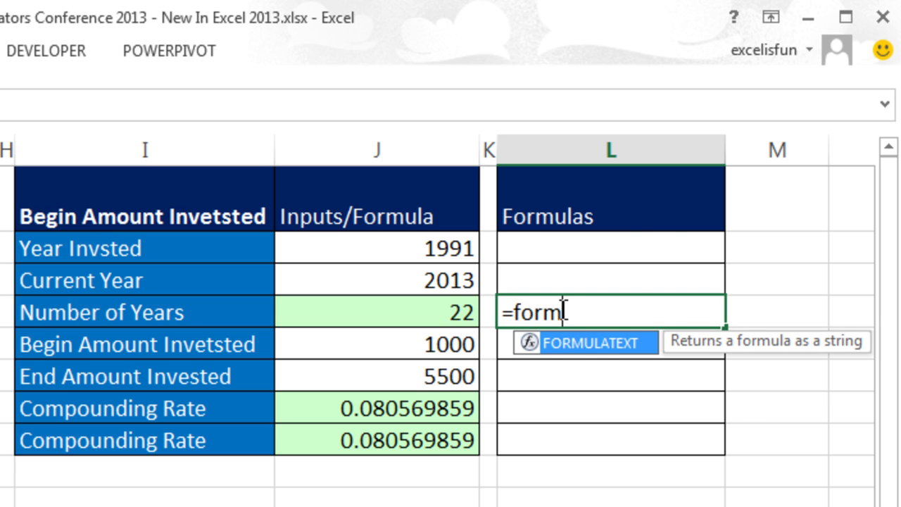
key(Tab)
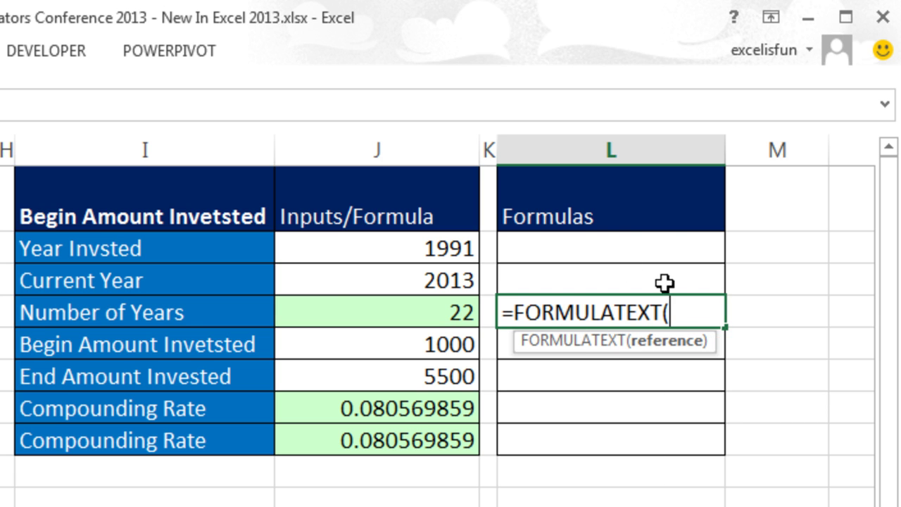
click(456, 320)
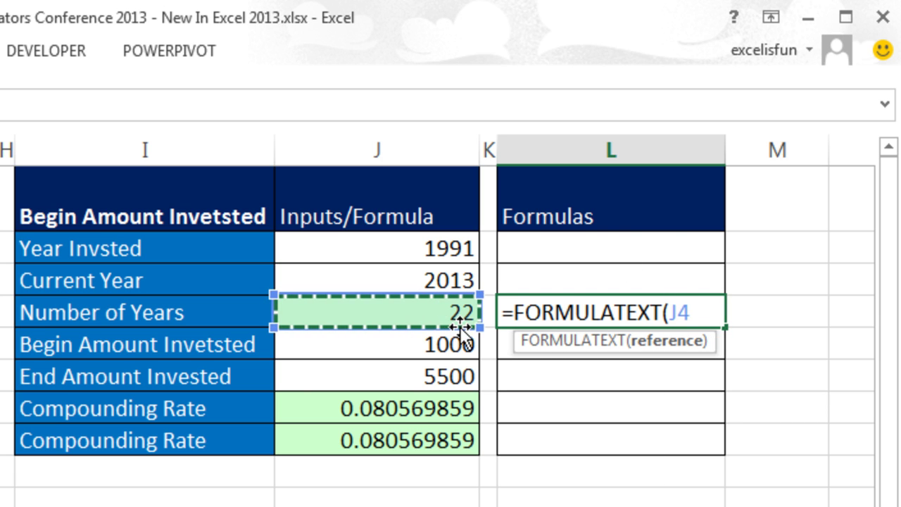
text())
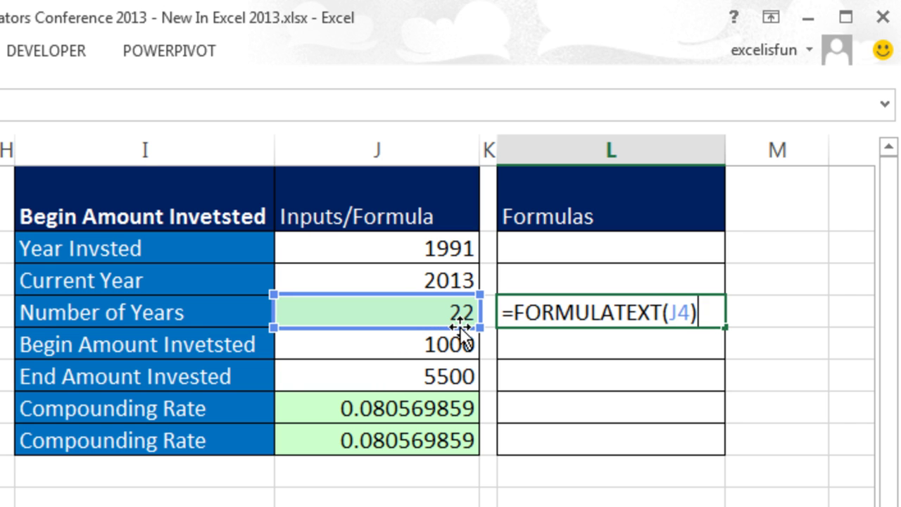
key(ctrl+Return)
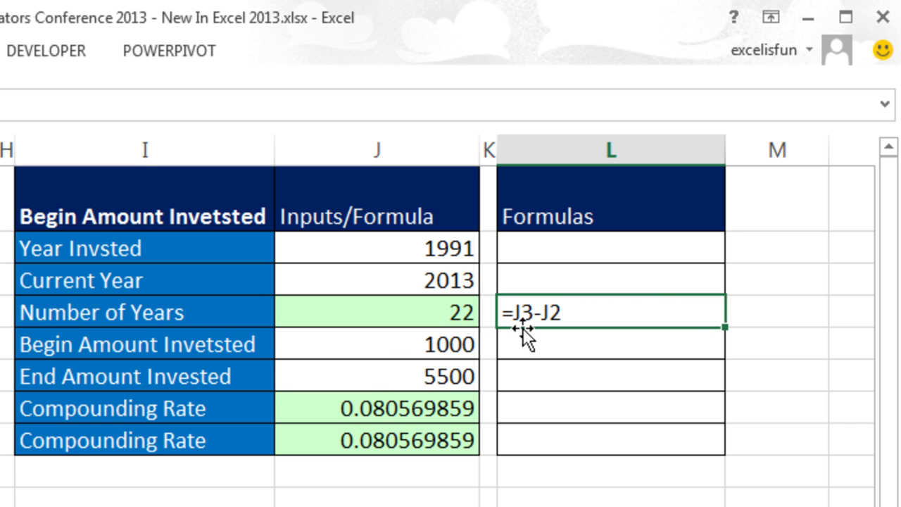
Step: Prefix the L4 formula with " "& so the text starts with a space
double_click(551, 312)
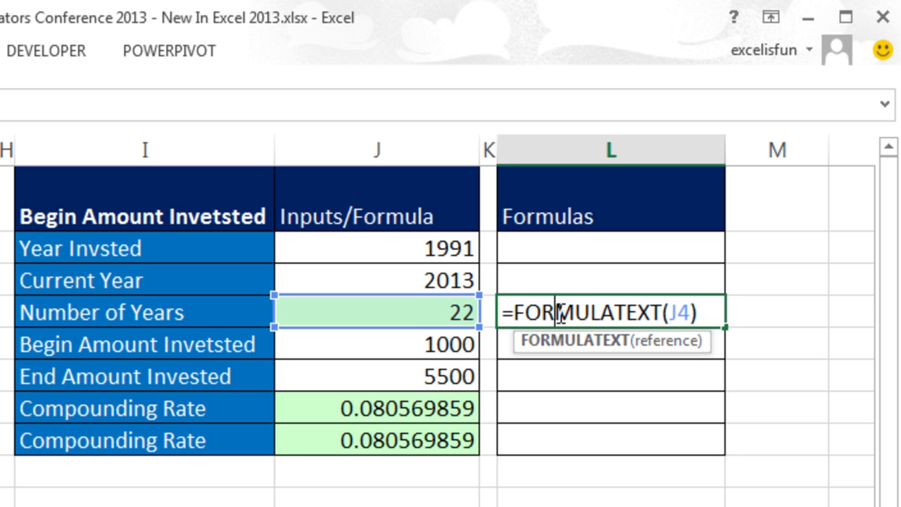
click(515, 316)
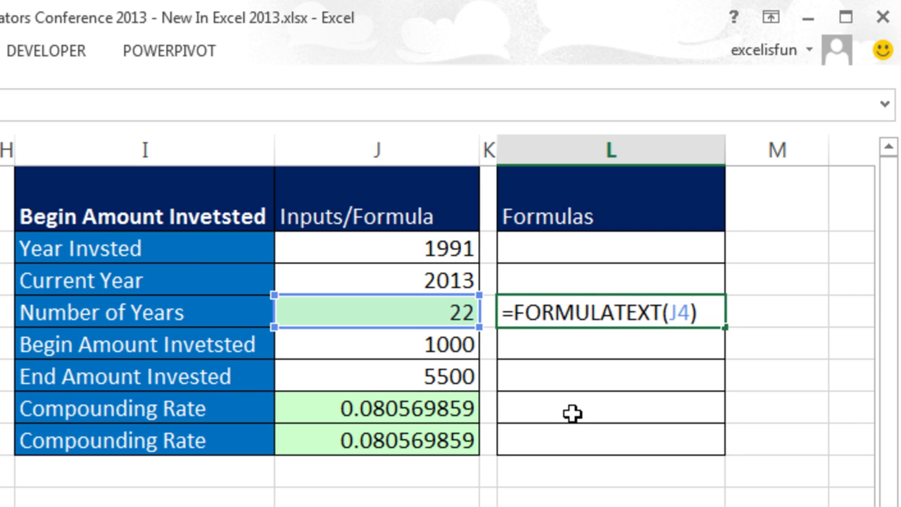
text(" )
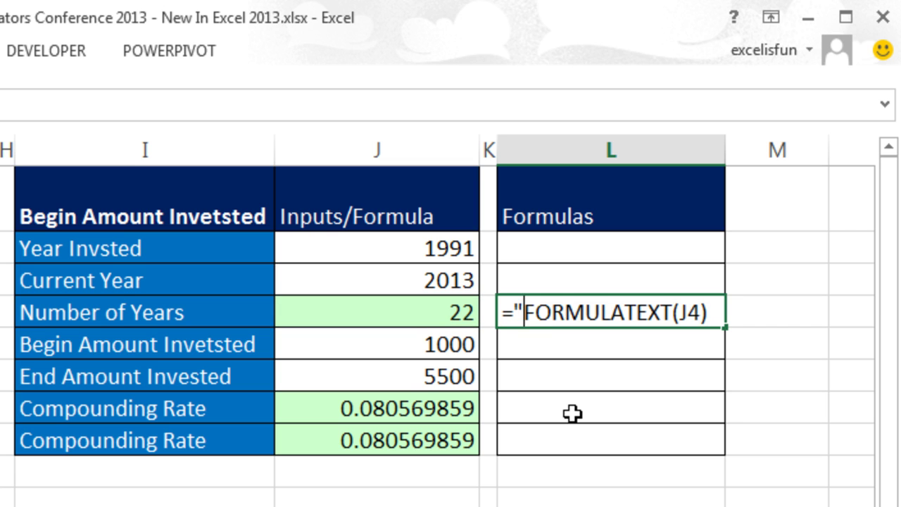
text(" )
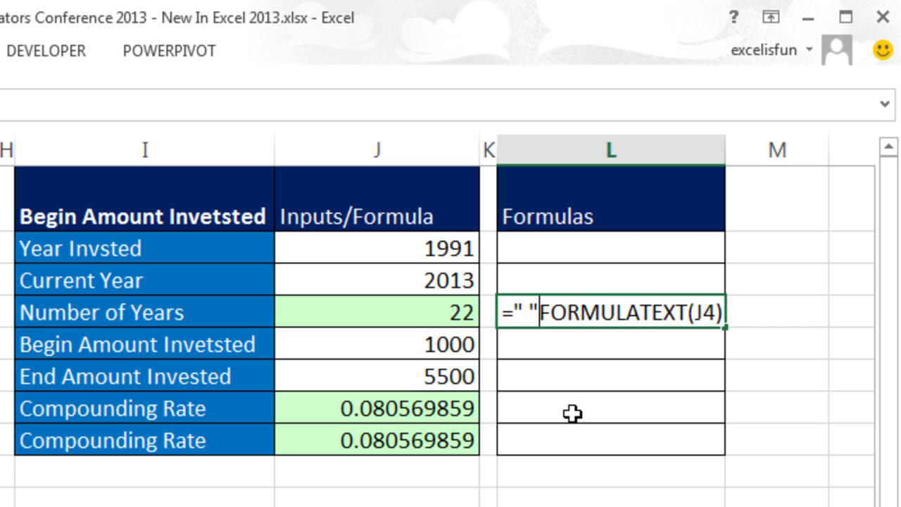
text(&)
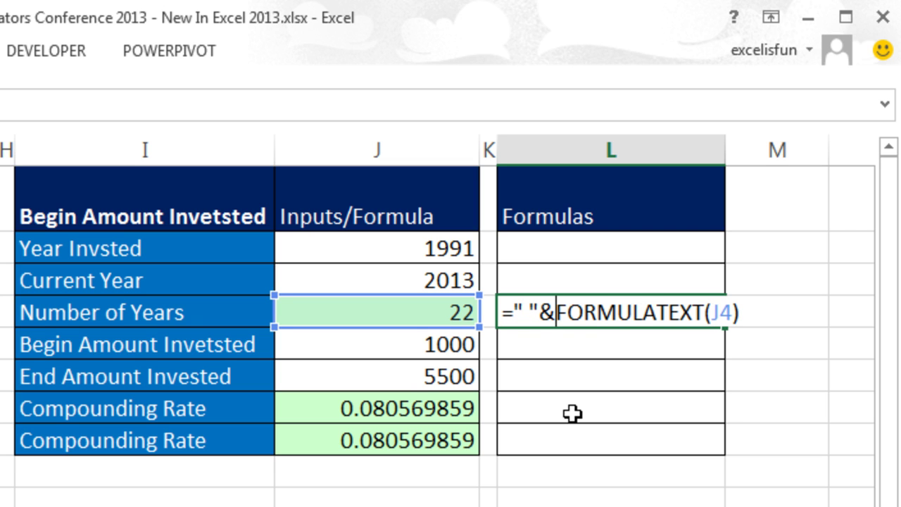
key(ctrl+Return)
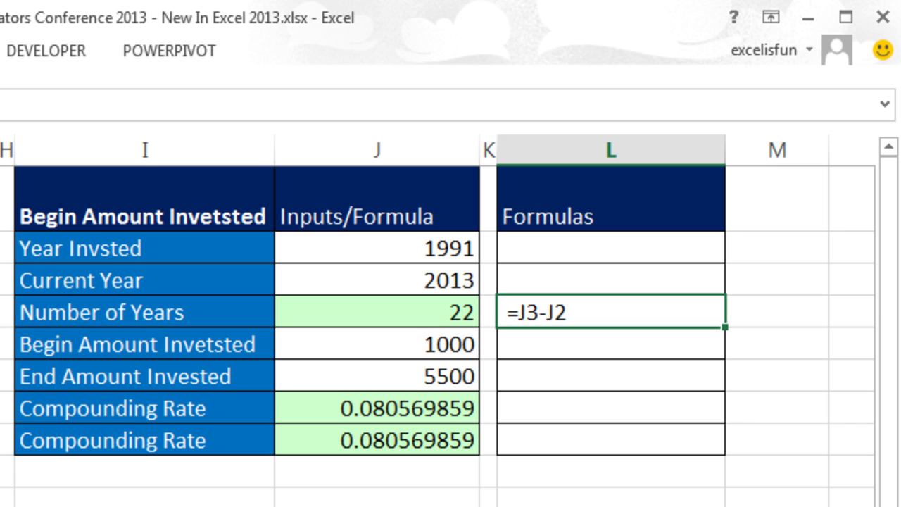
Step: Copy L4's FORMULATEXT formula into L7:L8 to show both rate formulas
double_click(676, 312)
key(Escape)
key(ctrl+c)
drag(621, 396, 627, 442)
key(ctrl+v)
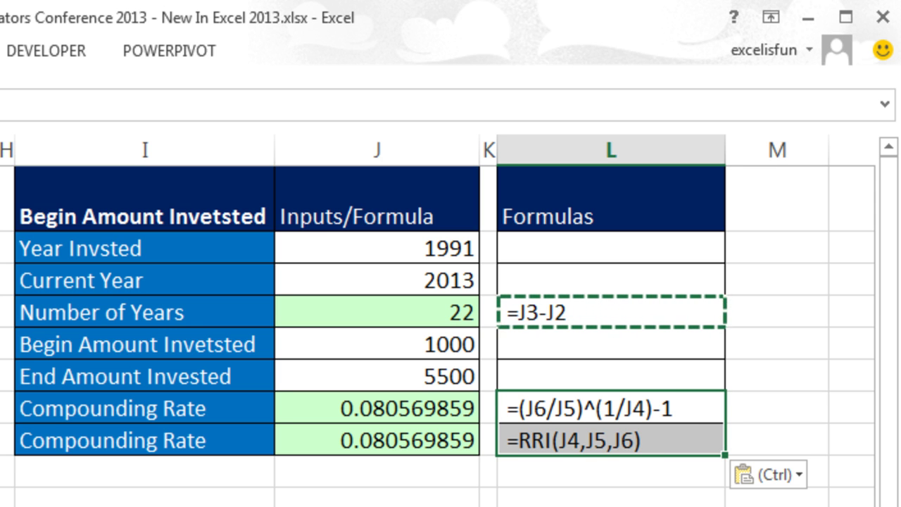
Step: Review which column J cells hold formulas and which hold plain inputs
scroll(450, 317, right, 3)
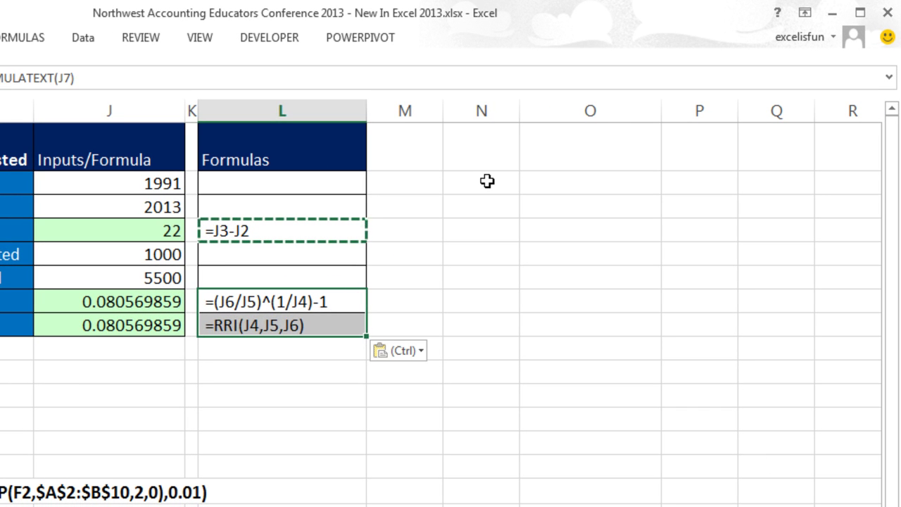
click(487, 181)
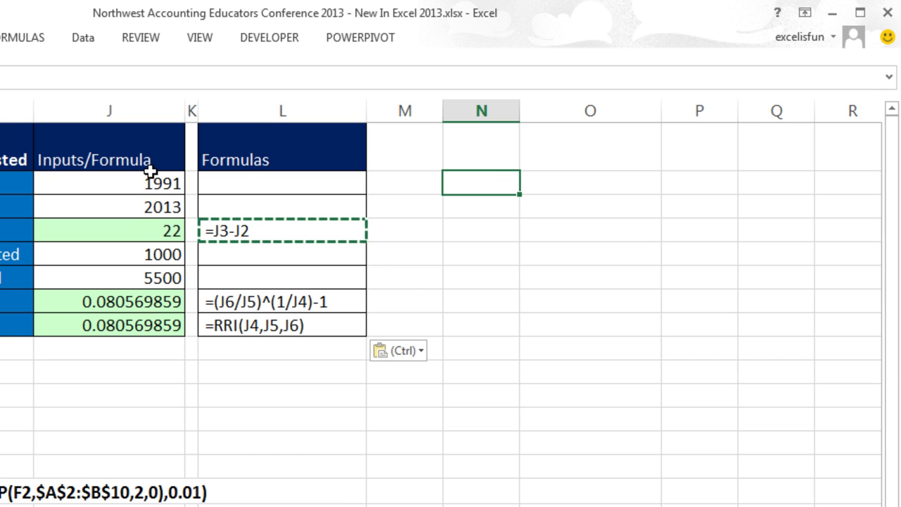
click(171, 189)
click(158, 230)
click(151, 297)
click(155, 324)
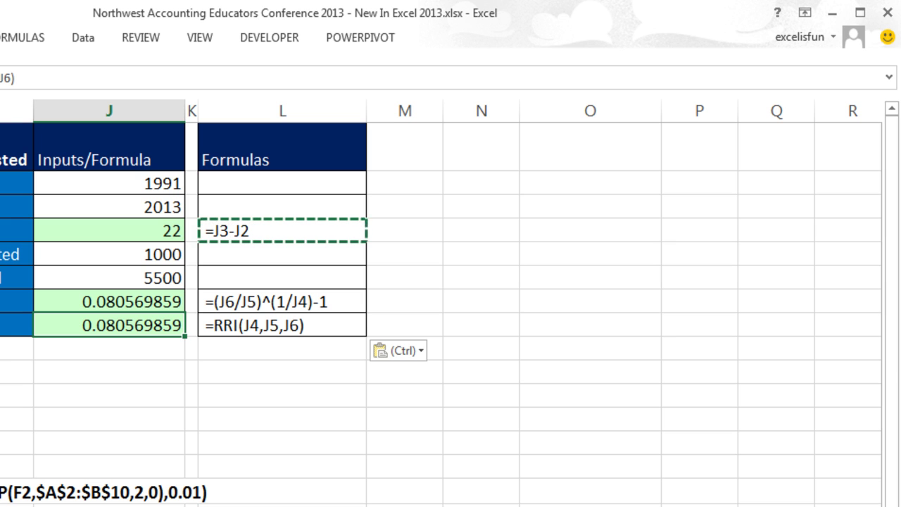
Step: Enter =IF(ISFORMULA(J2),FORMULATEXT(J2),"") in N2
click(463, 196)
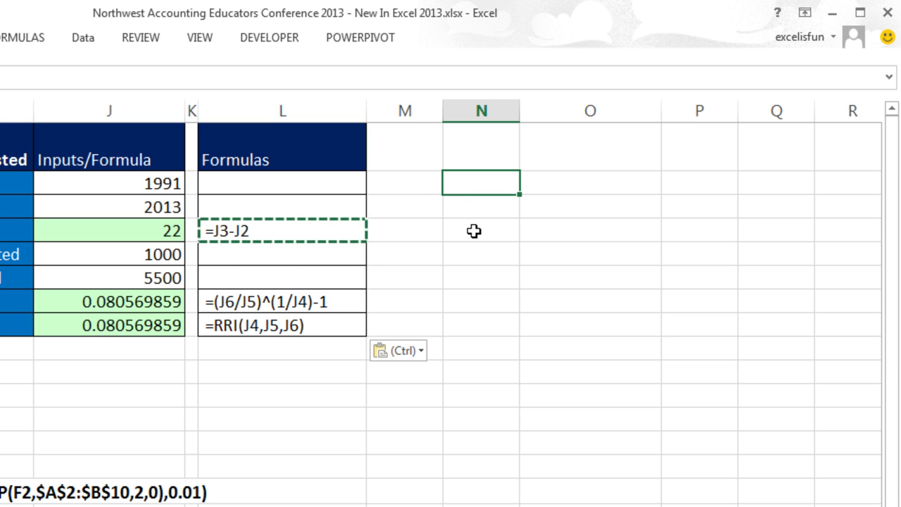
text(=if)
key(Tab)
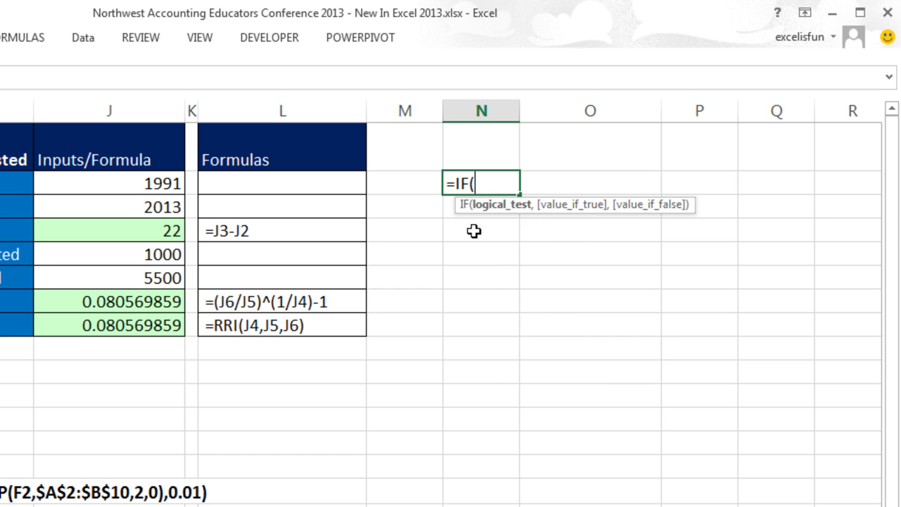
text(isf)
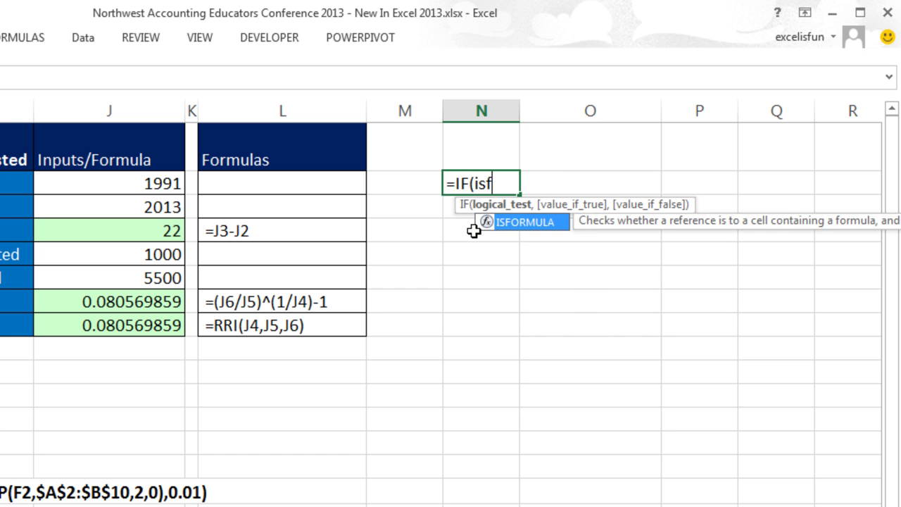
key(Tab)
click(150, 183)
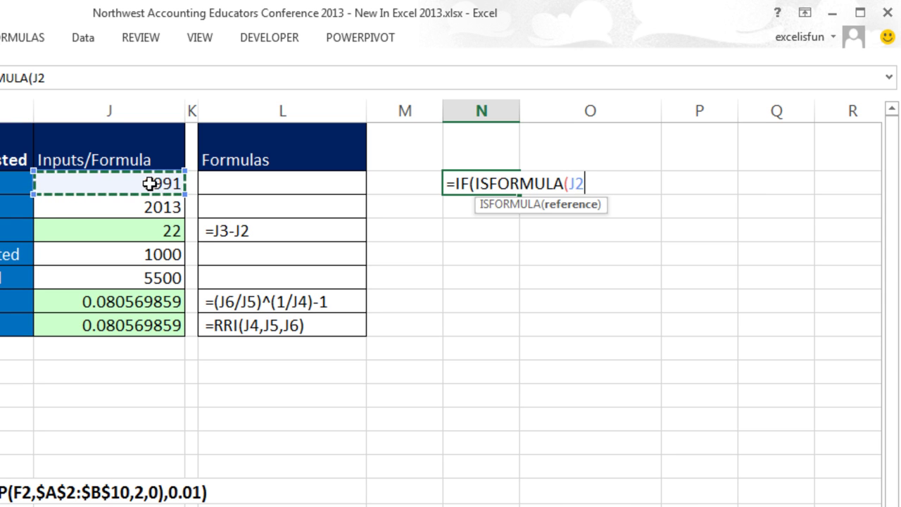
text())
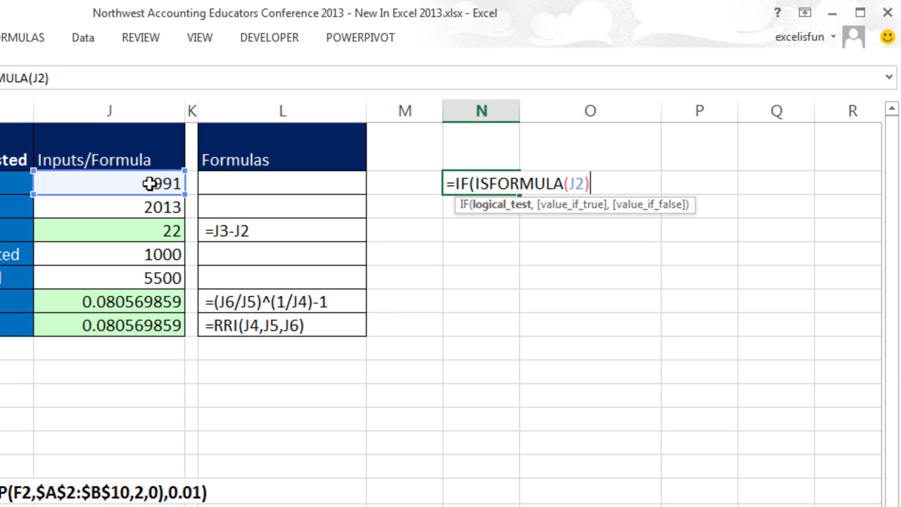
text(,)
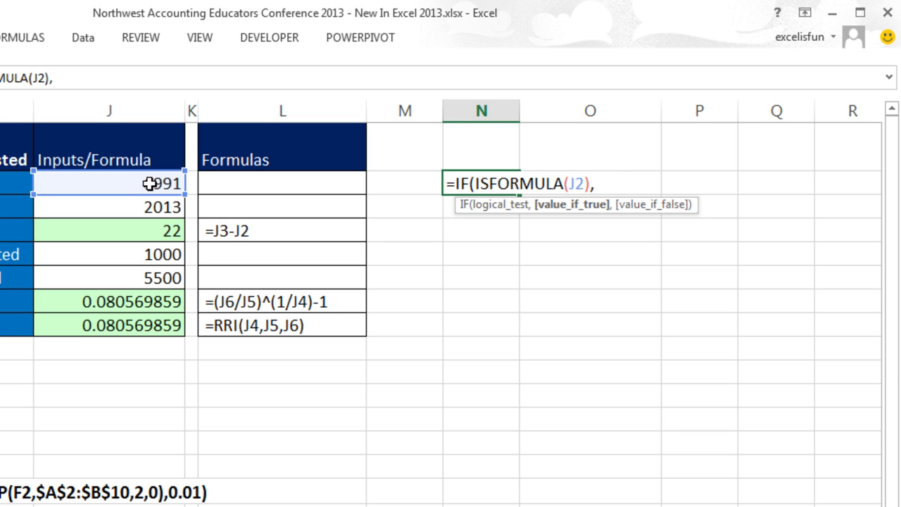
text(fo)
key(Down)
key(Tab)
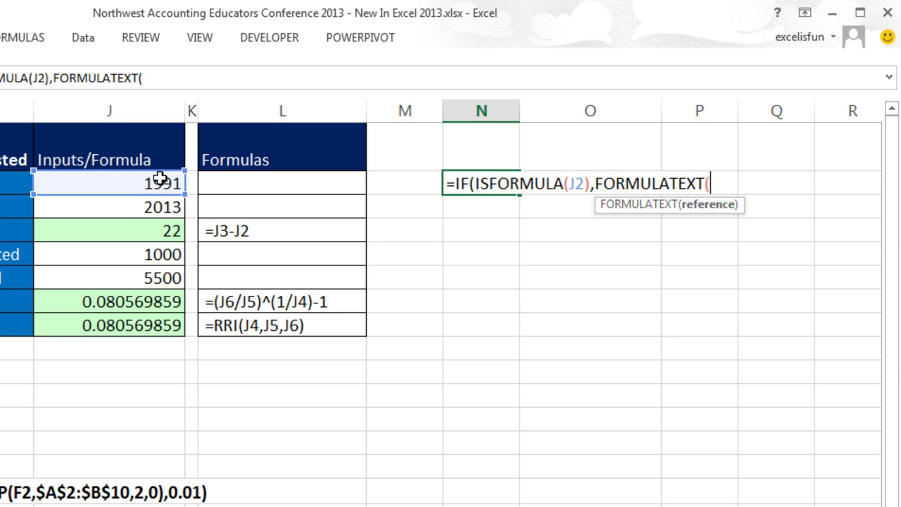
click(120, 183)
text())
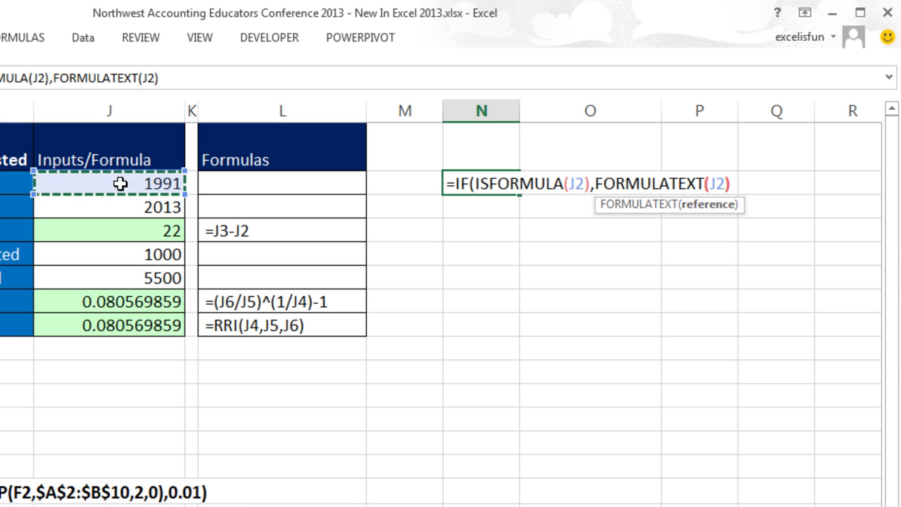
text(,)
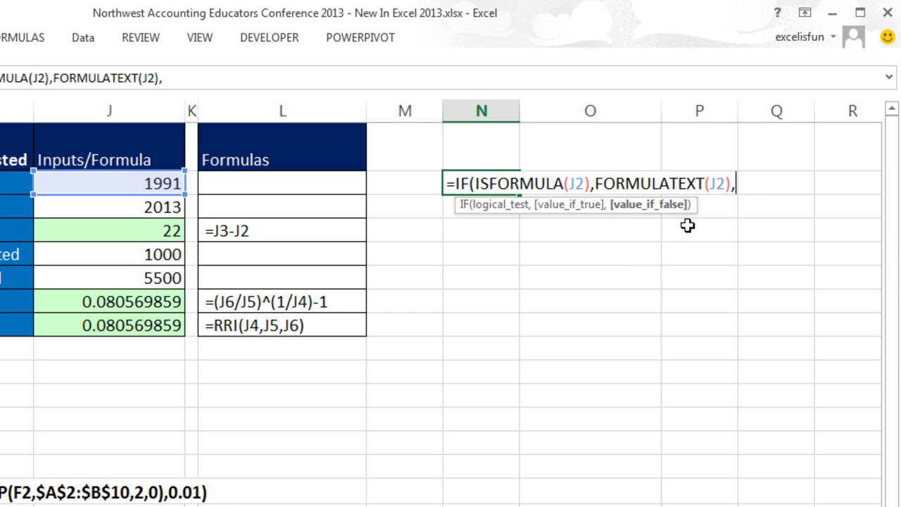
text("")
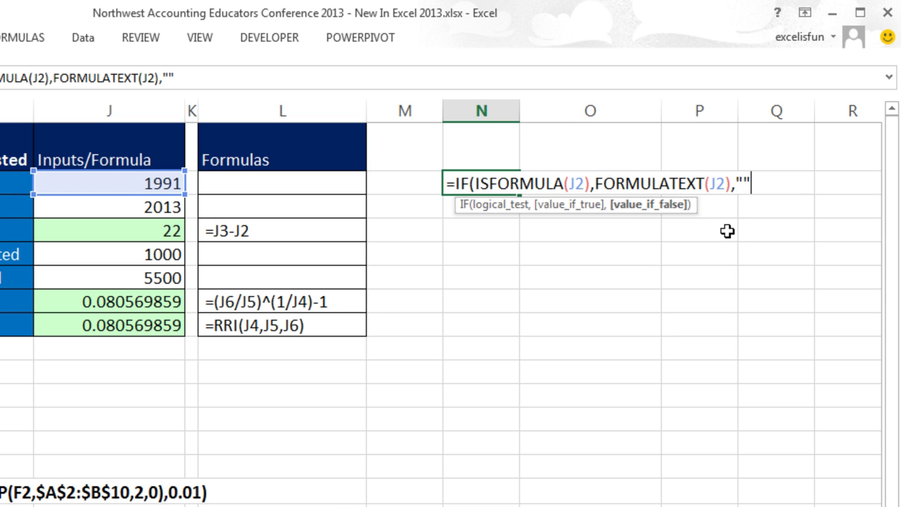
text())
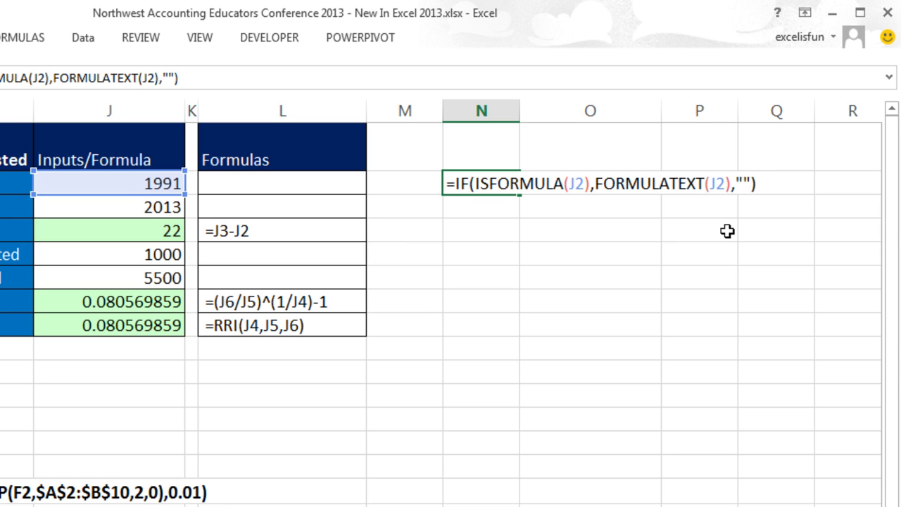
key(ctrl+Return)
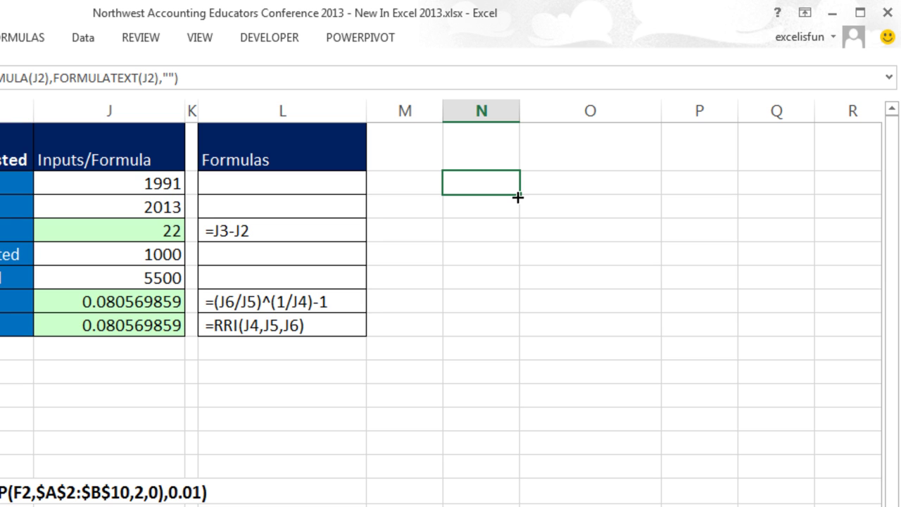
Step: Fill the N2 formula down to N8 and widen column N to fit
drag(522, 197, 523, 344)
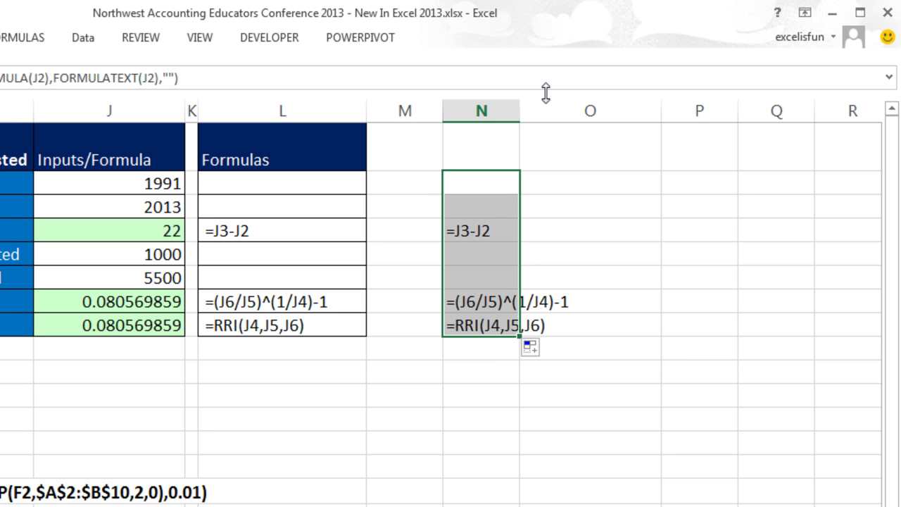
drag(520, 111, 597, 111)
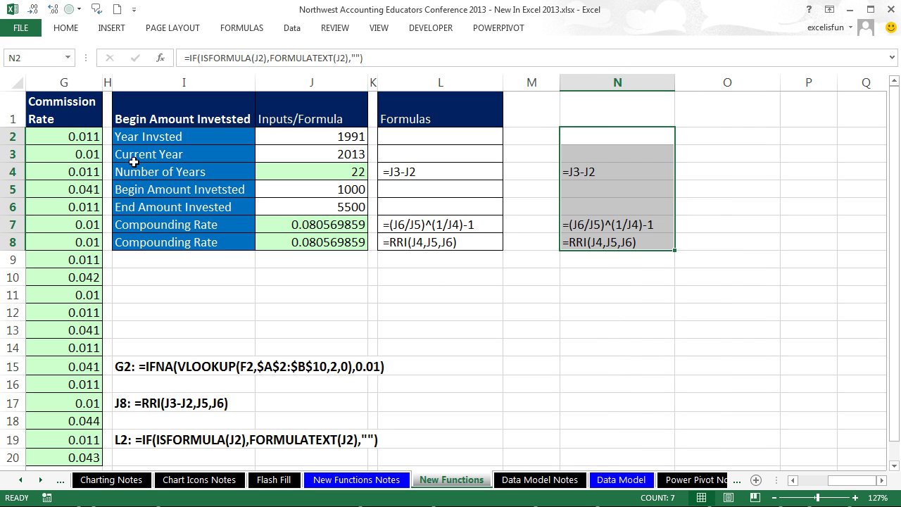
double_click(73, 135)
key(Escape)
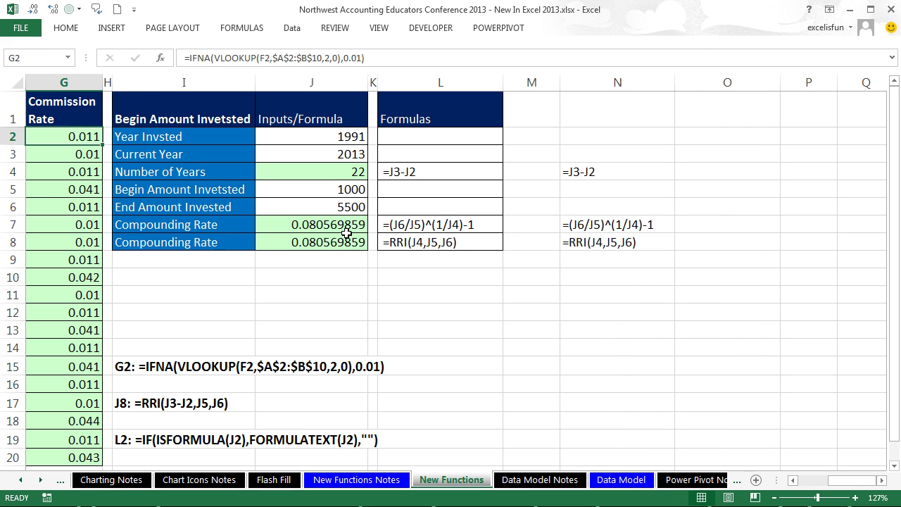
double_click(315, 242)
key(Escape)
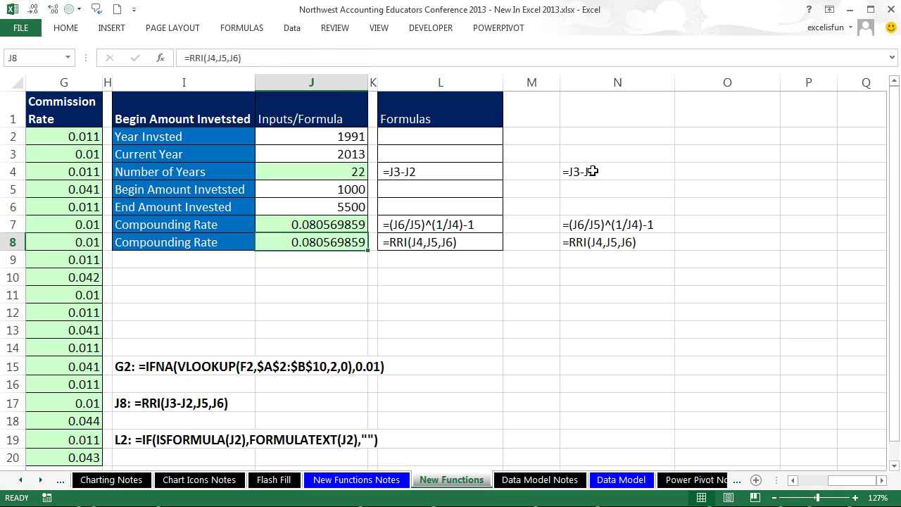
double_click(593, 171)
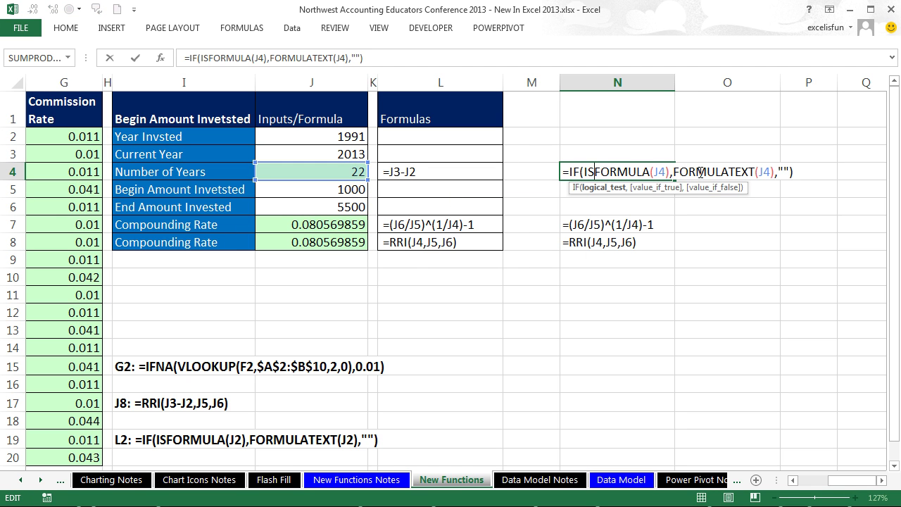
key(Escape)
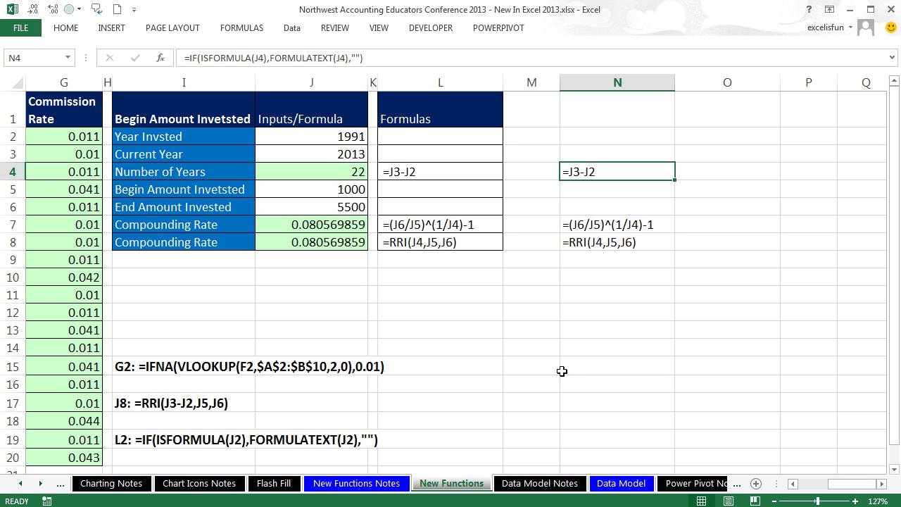
click(40, 484)
click(40, 485)
click(40, 484)
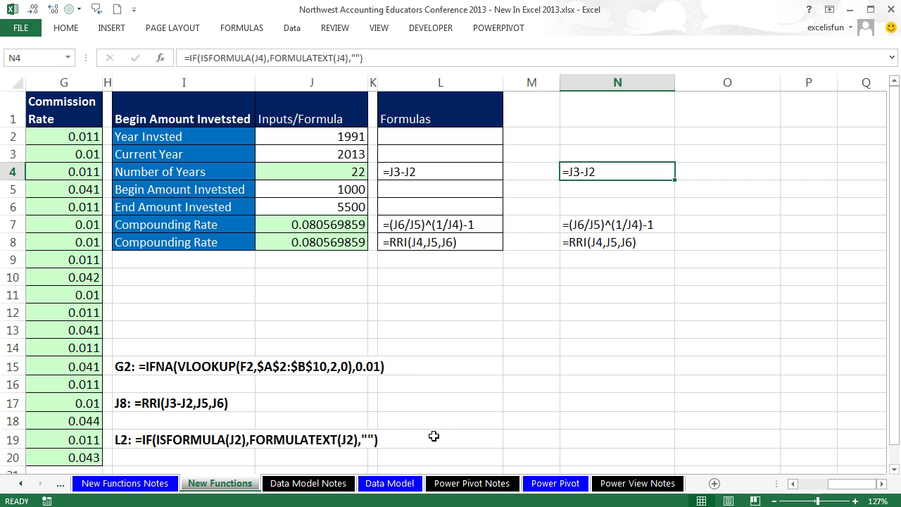
Step: Switch to the Data Model sheet and view the TransactionsDM table's design settings
click(390, 484)
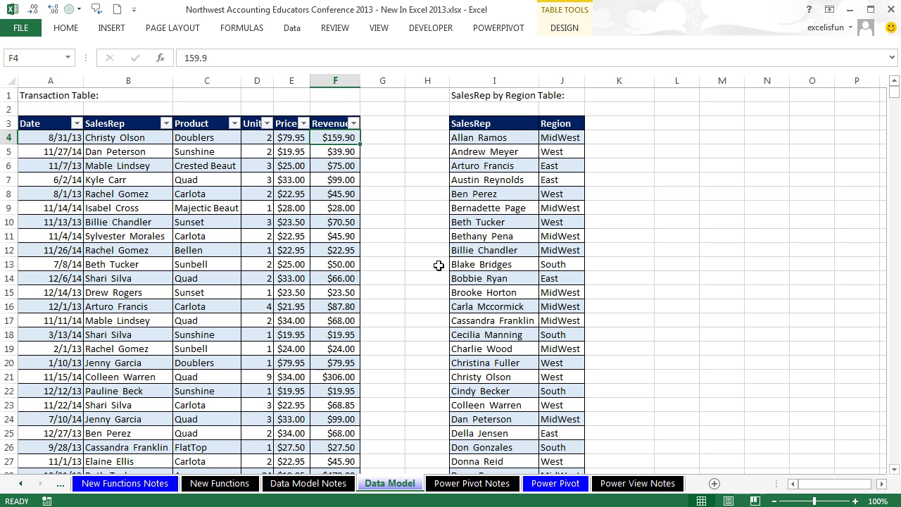
click(373, 140)
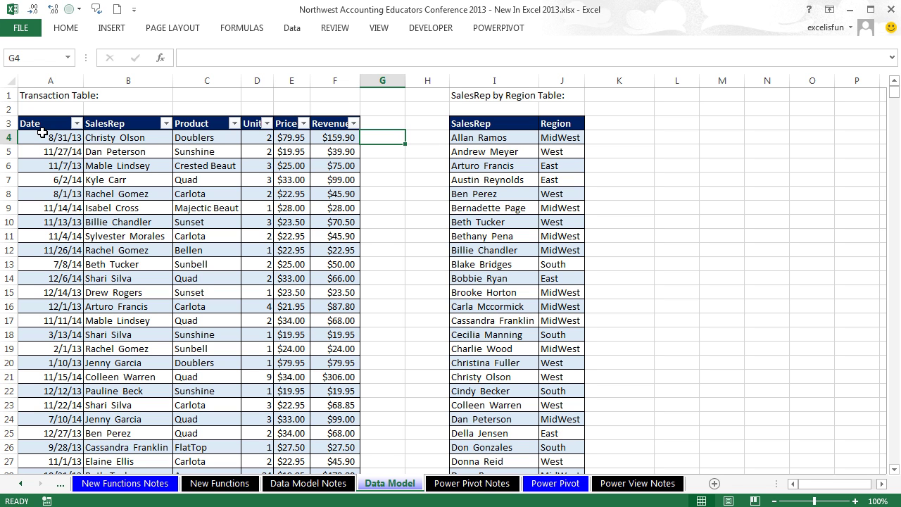
click(244, 153)
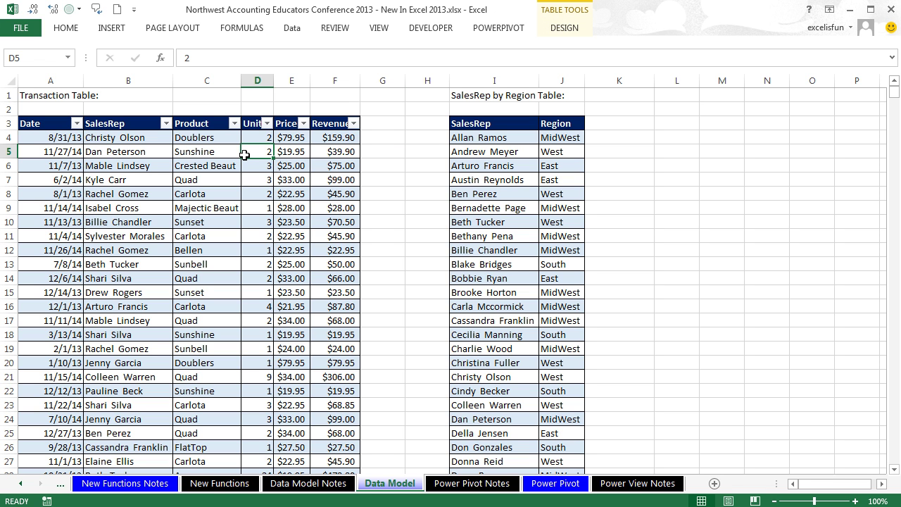
click(575, 28)
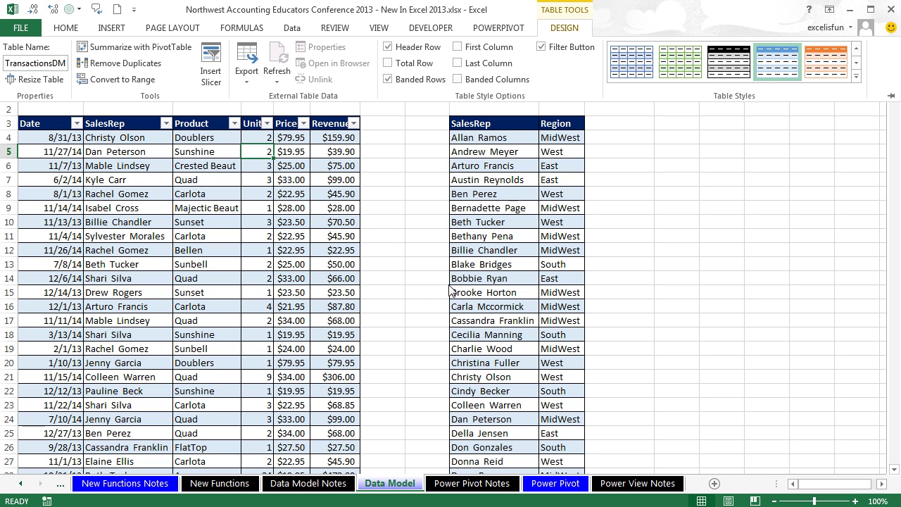
Step: Convert the SalesRep by Region list into a table with headers using Ctrl+T
click(510, 187)
click(501, 168)
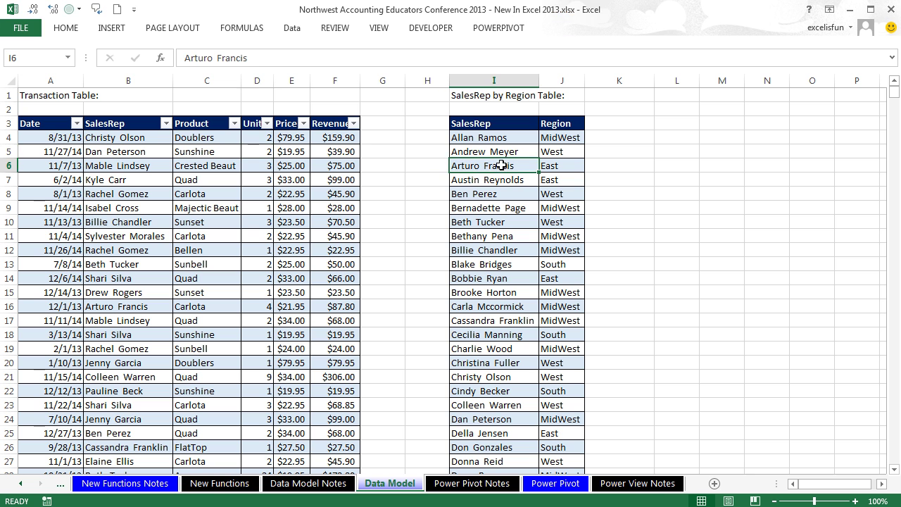
key(ctrl+t)
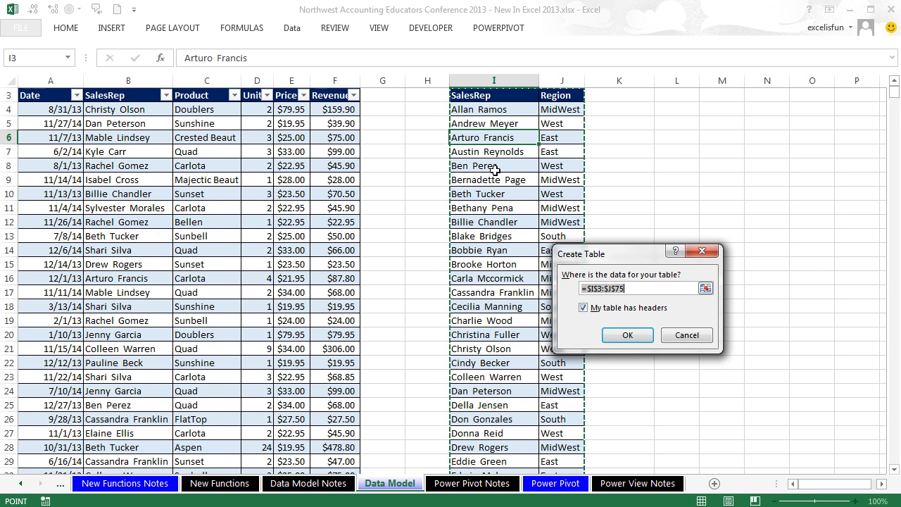
key(Return)
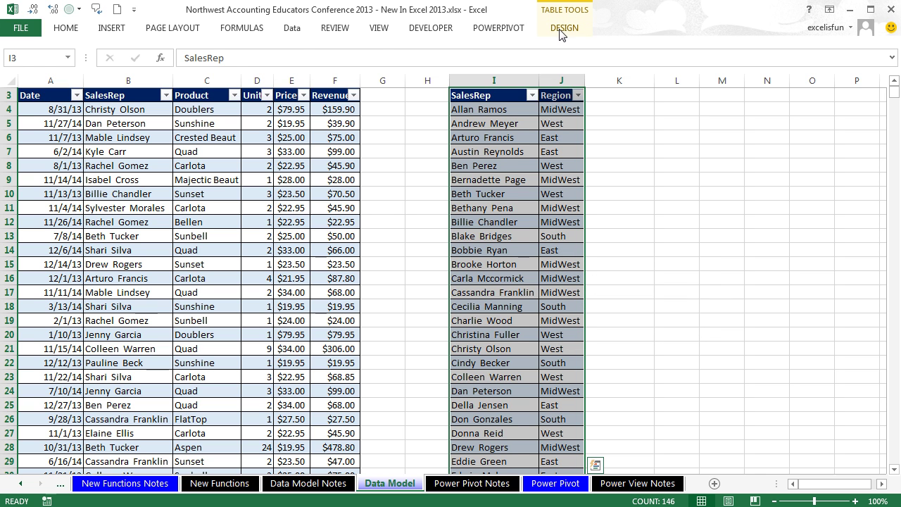
click(559, 28)
click(524, 290)
click(518, 151)
scroll(510, 227, up, 1)
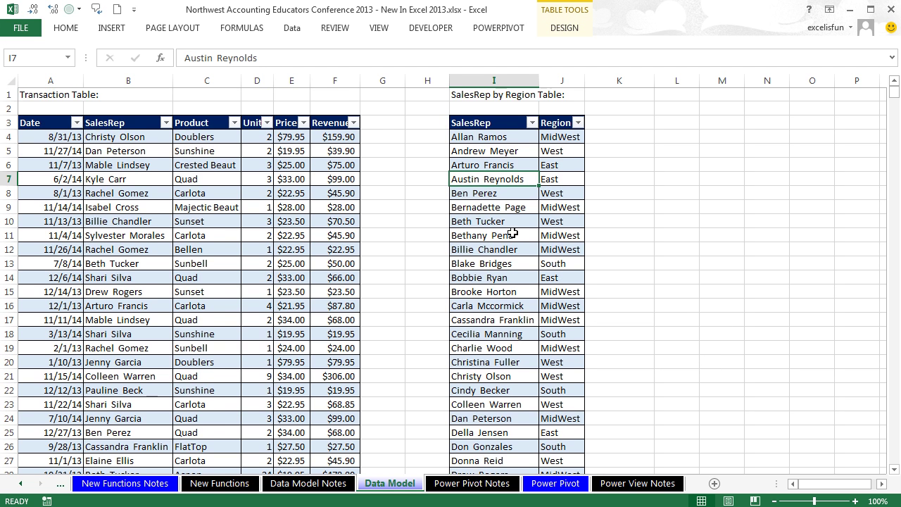
Step: Rename the new table from Table2 to SalesRepRegionDM
key(alt)
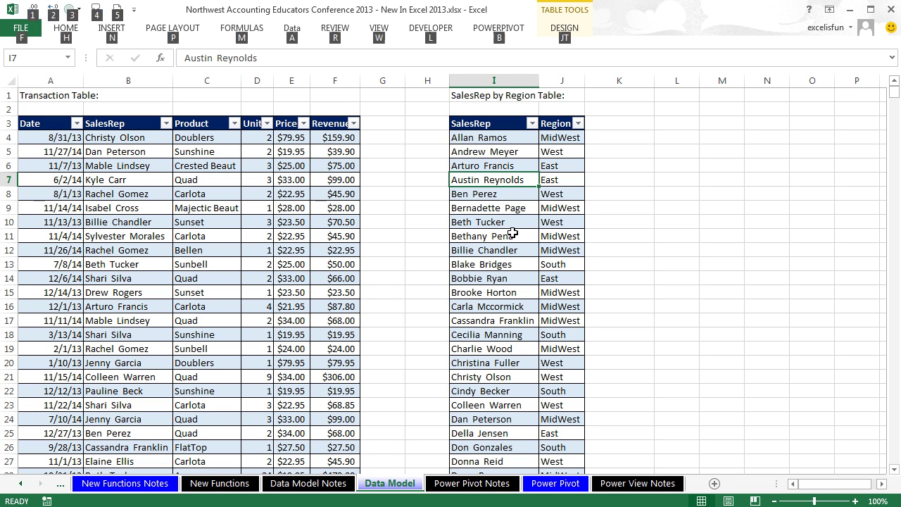
key(j)
key(t)
key(a)
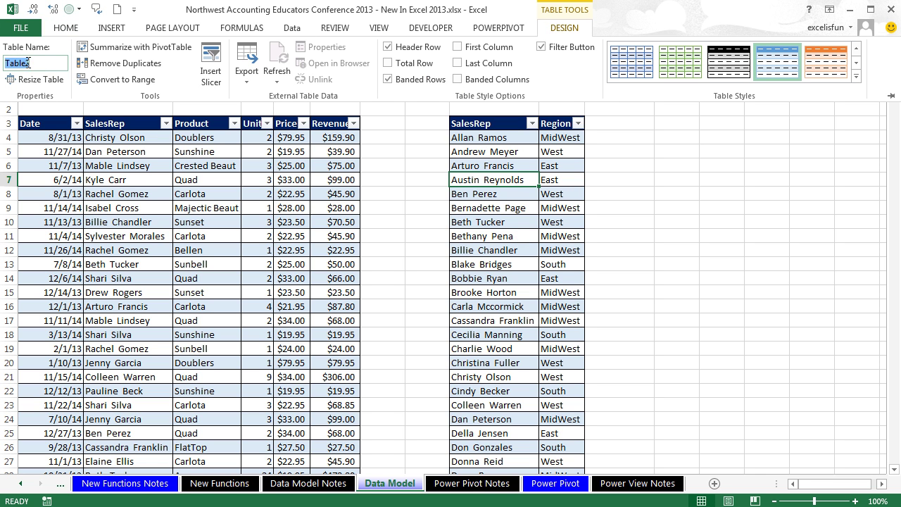
text(Sales)
text(RepRegionD)
text(M)
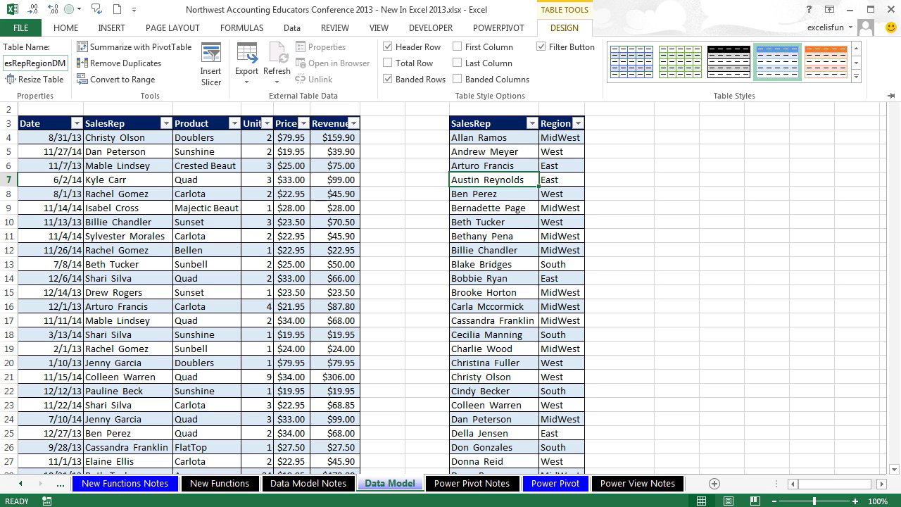
key(Return)
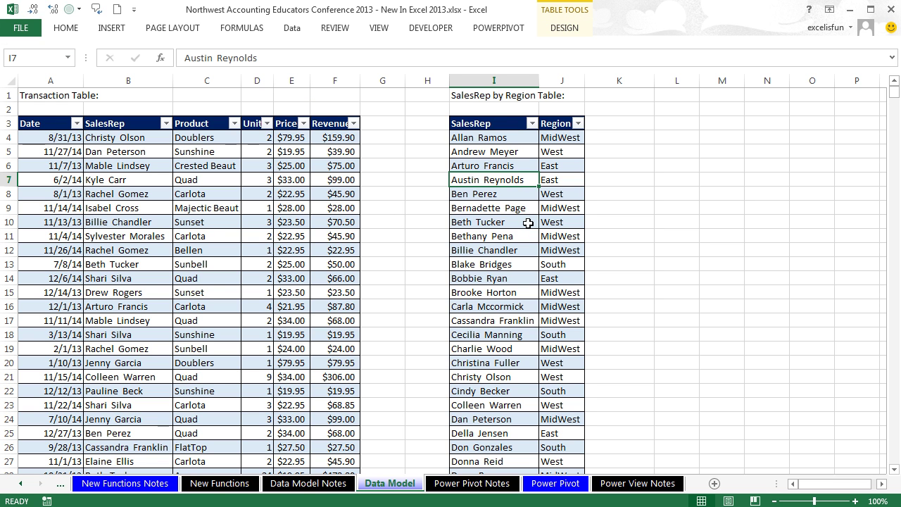
click(286, 177)
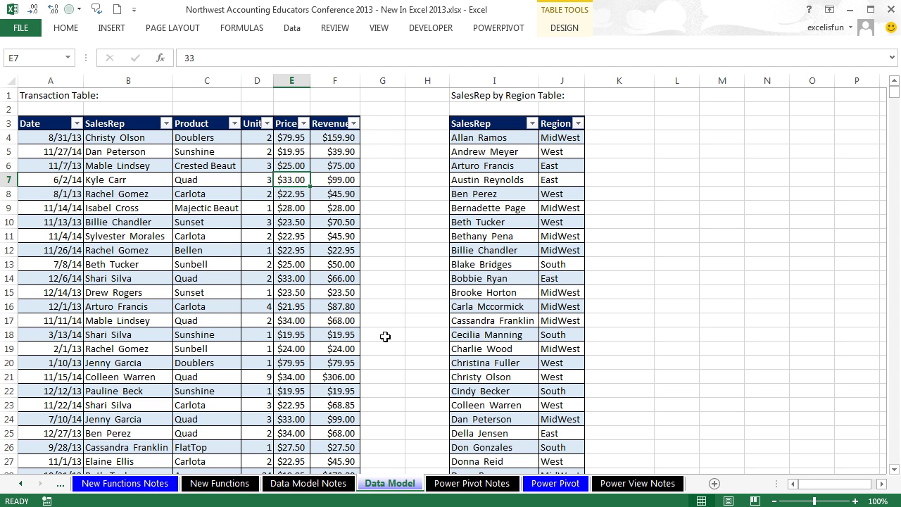
Step: Insert a PivotTable from TransactionsDM on a new sheet, adding the data to the Data Model
key(alt+n)
key(v)
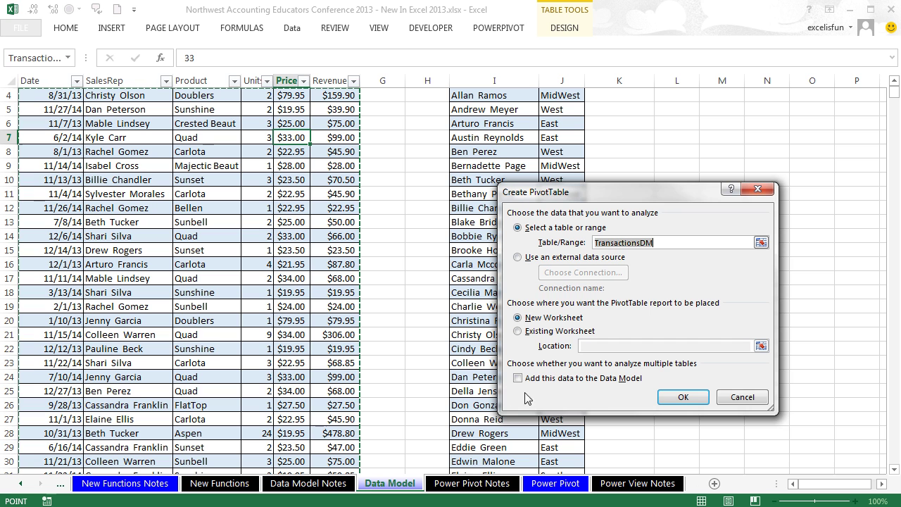
key(alt+m)
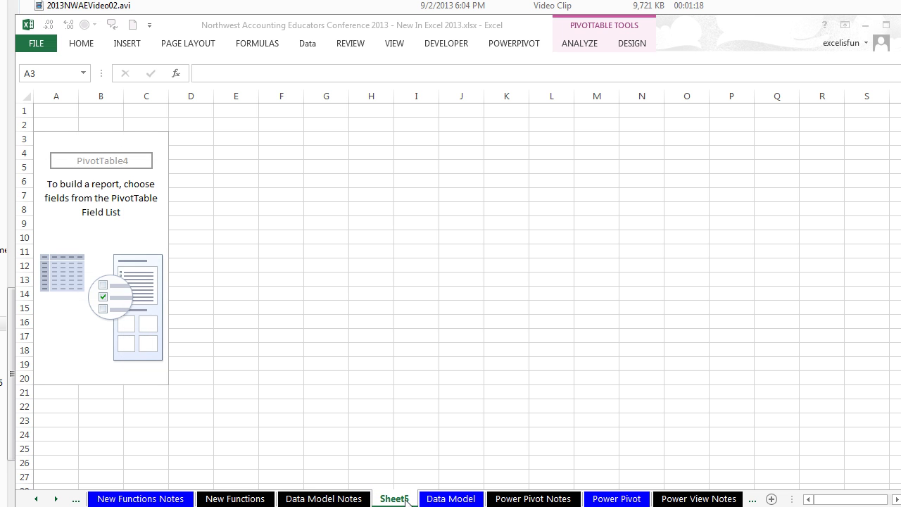
click(144, 299)
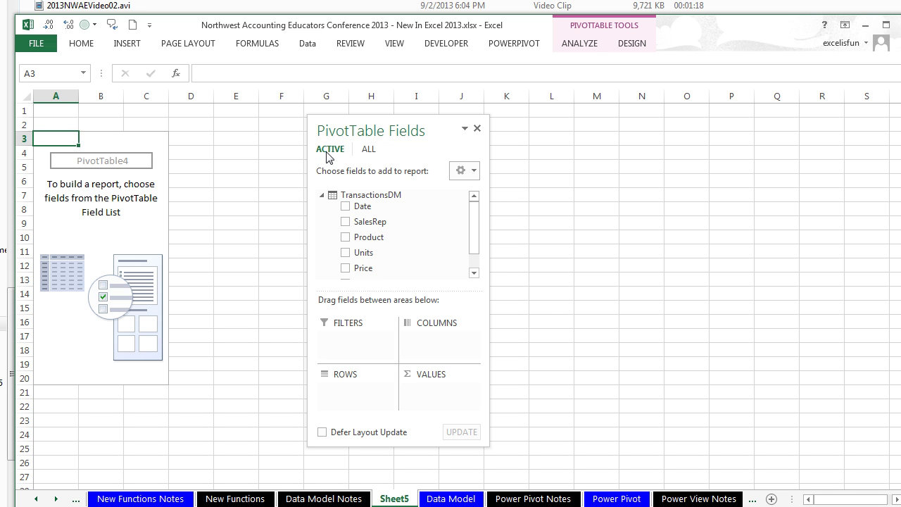
Step: Bring SalesRepRegionDM into the tables in use and put its Region field in ROWS
click(369, 150)
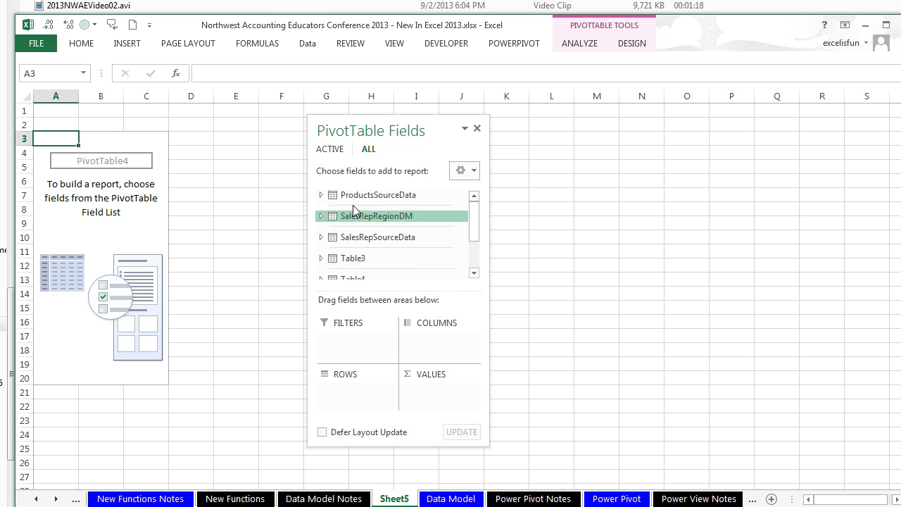
drag(476, 211, 477, 250)
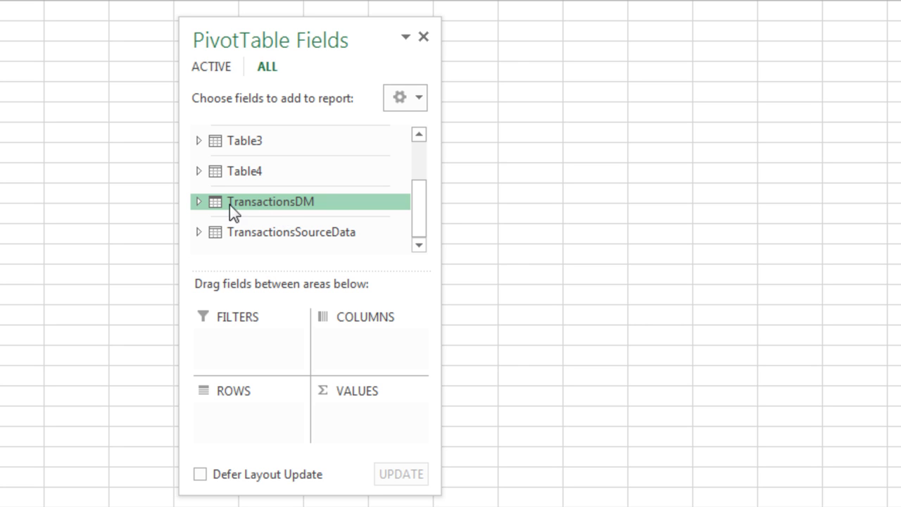
click(416, 210)
drag(416, 210, 421, 166)
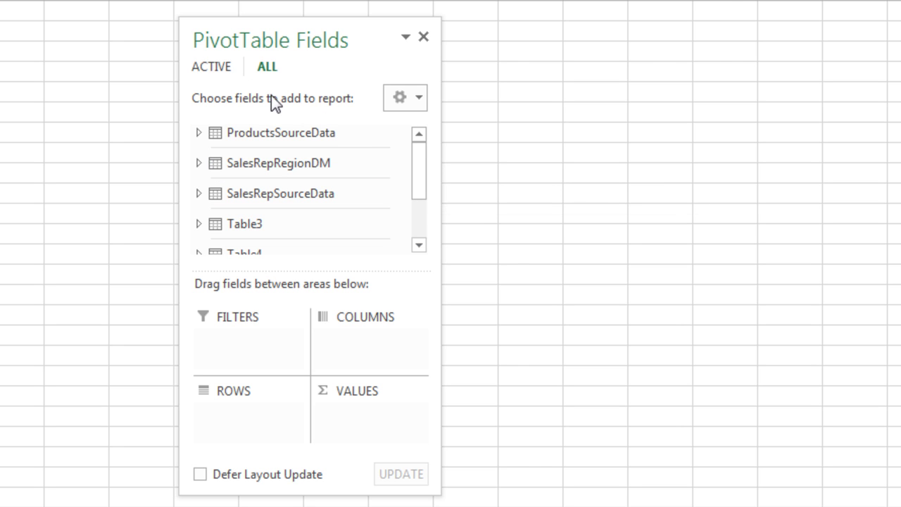
click(215, 68)
mouse_move(416, 189)
mouse_down()
mouse_move(413, 226)
mouse_move(422, 173)
mouse_up()
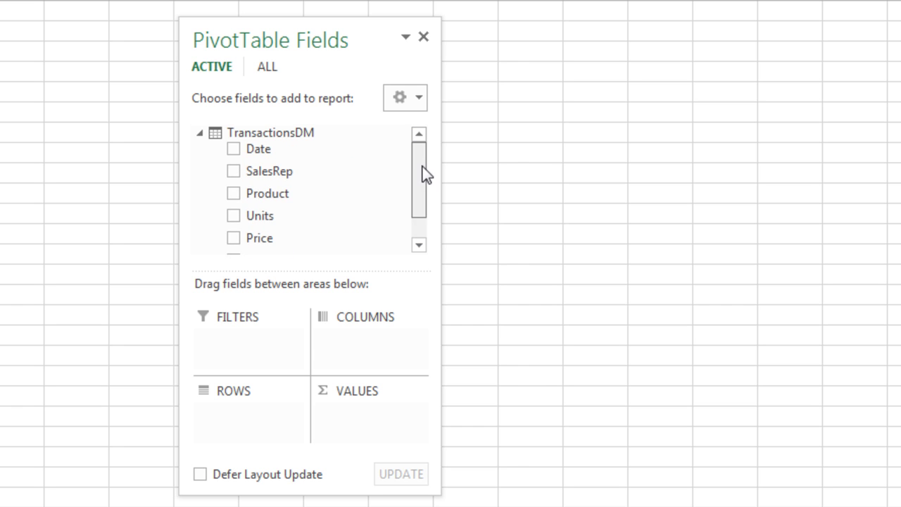
click(275, 67)
mouse_move(279, 169)
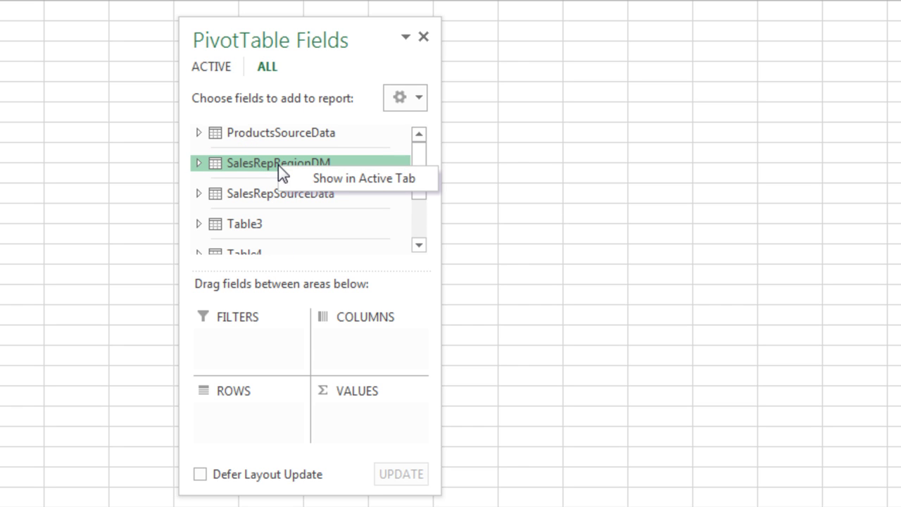
click(325, 183)
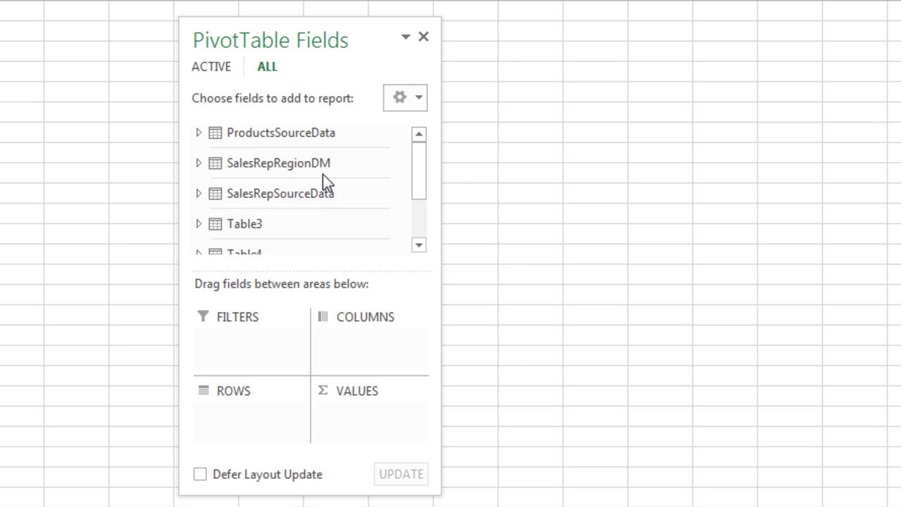
click(214, 73)
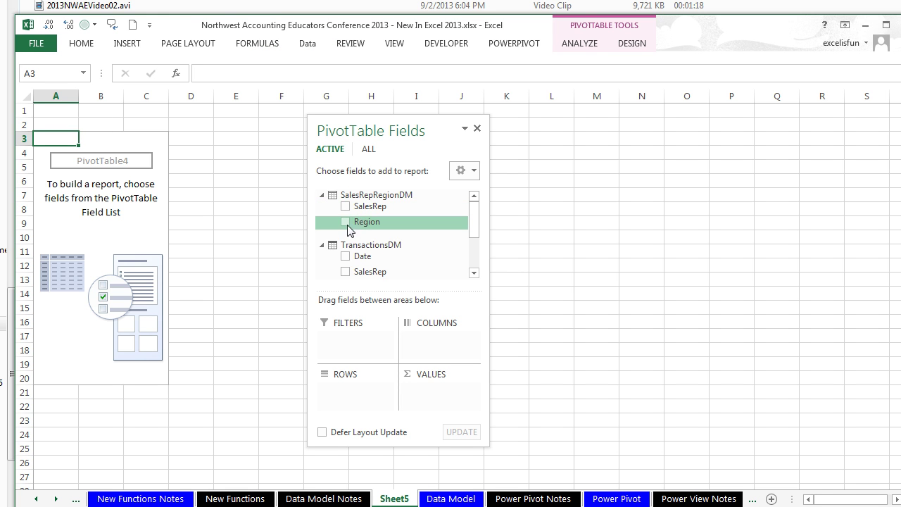
drag(348, 231, 356, 398)
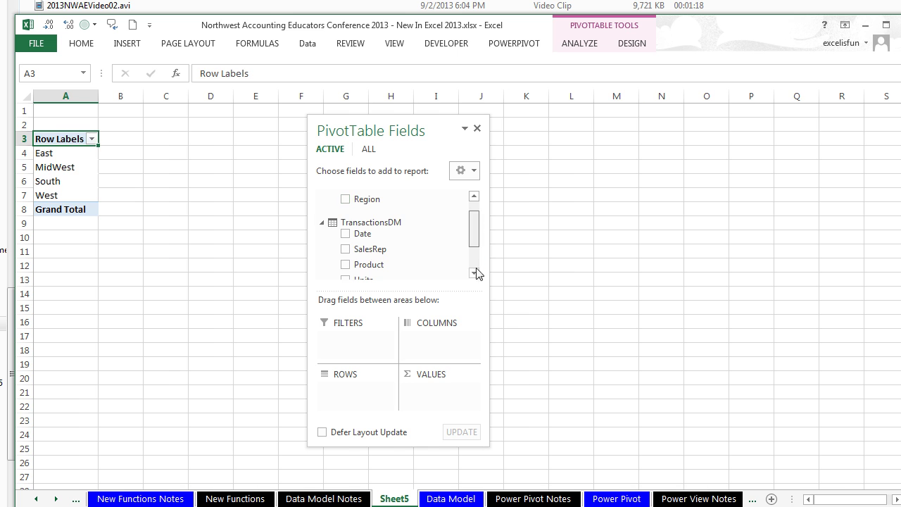
Step: Add Revenue to VALUES (881197.12 per region) and open the Create Relationship dialog from the notice
scroll(476, 273, down, 2)
drag(373, 263, 433, 395)
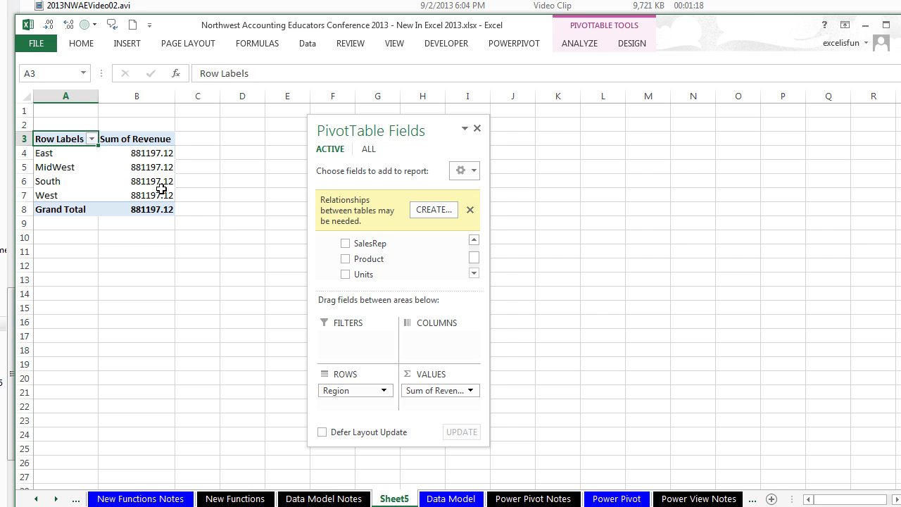
mouse_move(162, 189)
click(432, 211)
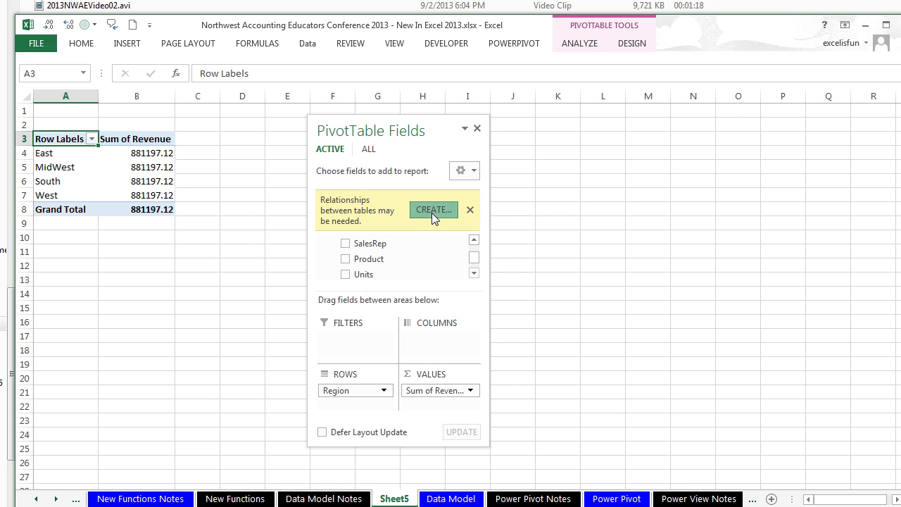
drag(609, 275, 391, 194)
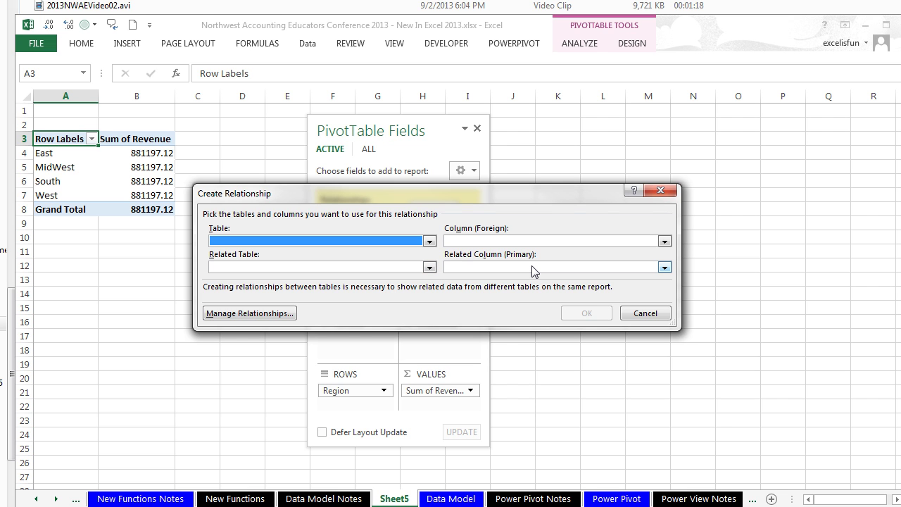
Step: Set Table TransactionsDM, Related Table SalesRepRegionDM, Related Column SalesRep, and confirm the relationship
click(429, 267)
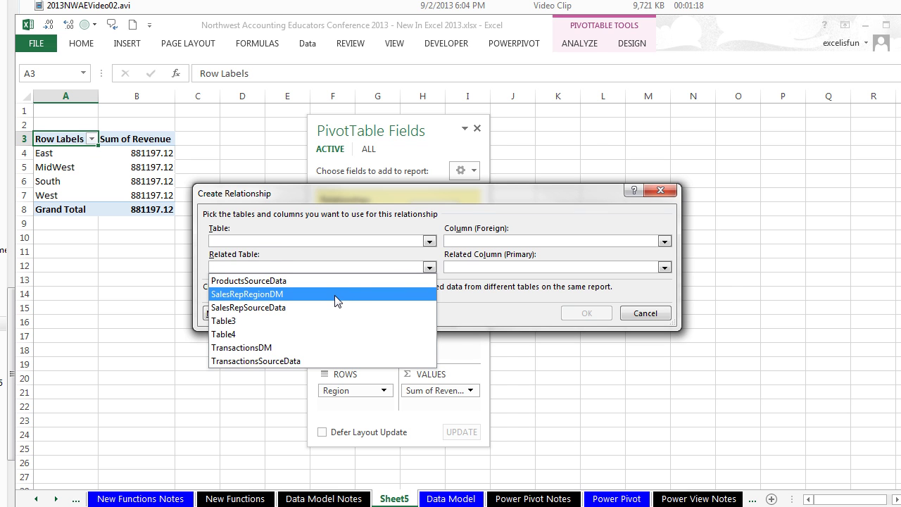
click(336, 294)
click(663, 268)
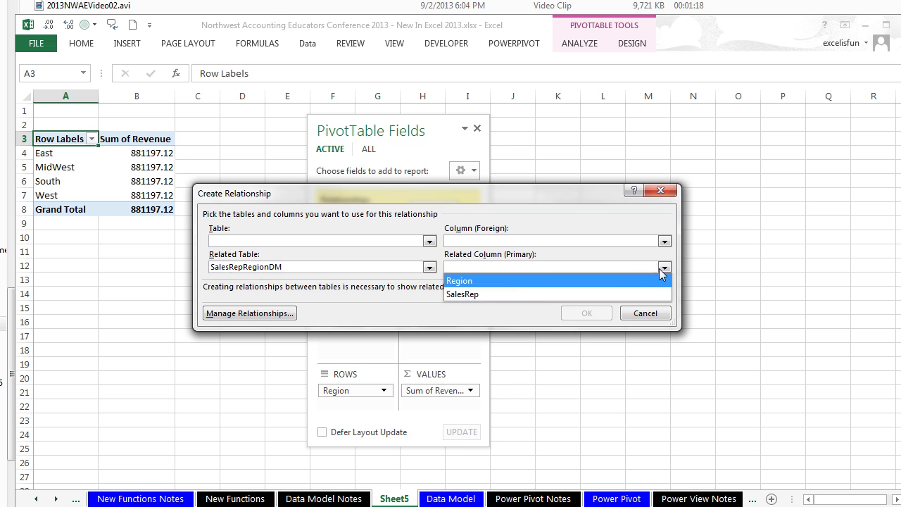
click(498, 293)
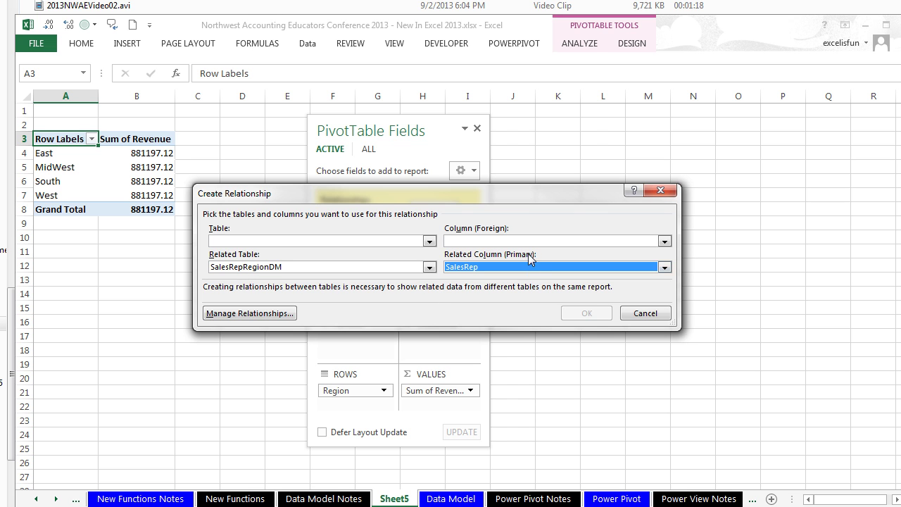
click(429, 241)
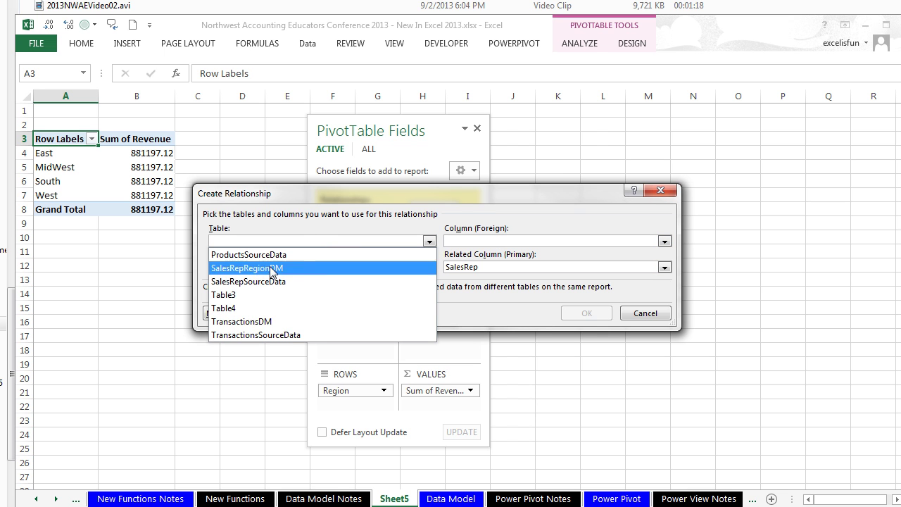
click(275, 325)
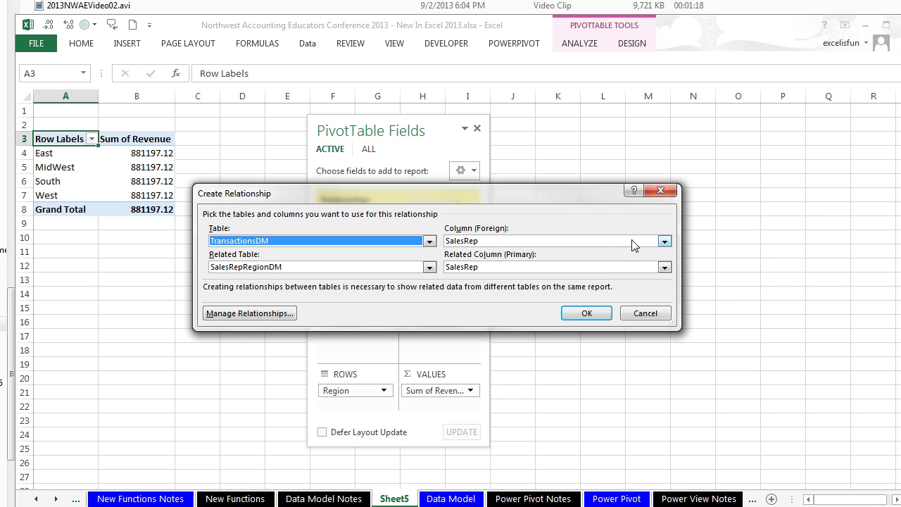
click(587, 315)
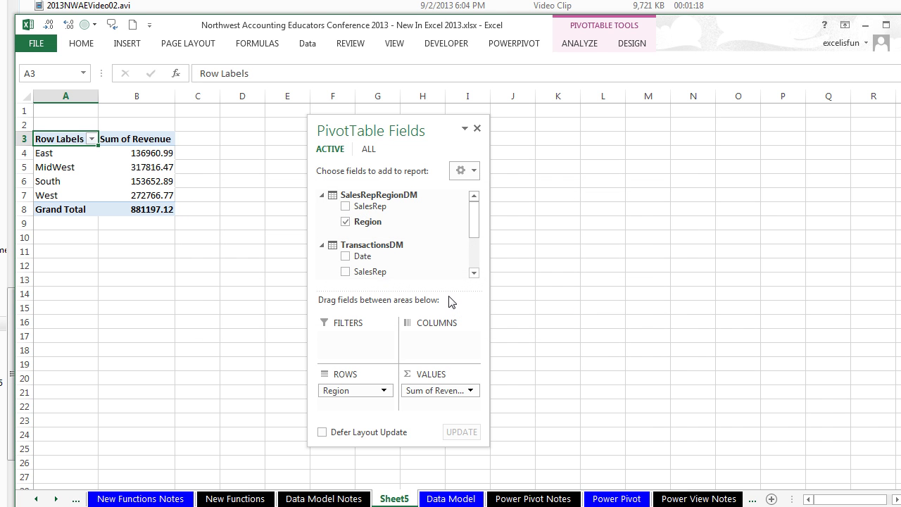
Step: Shift the PivotTable Fields pane left and begin renaming the Sheet5 tab
mouse_move(336, 204)
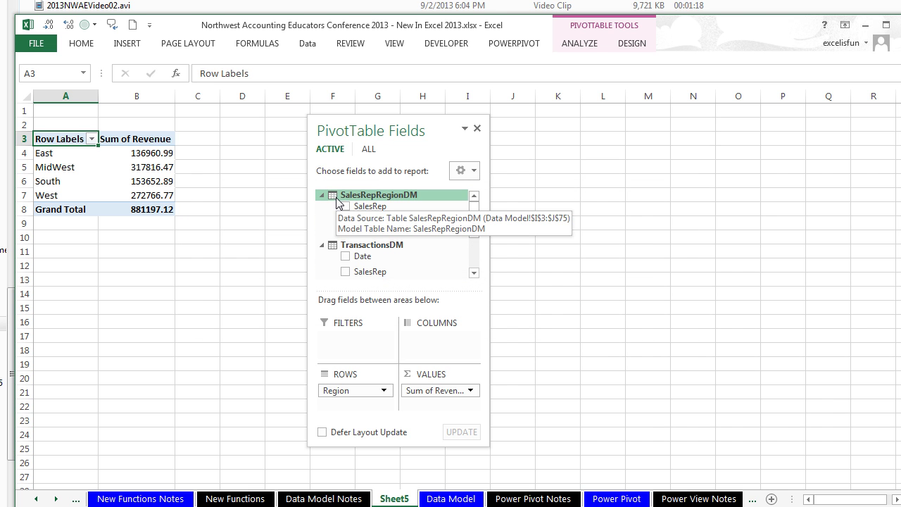
mouse_move(334, 247)
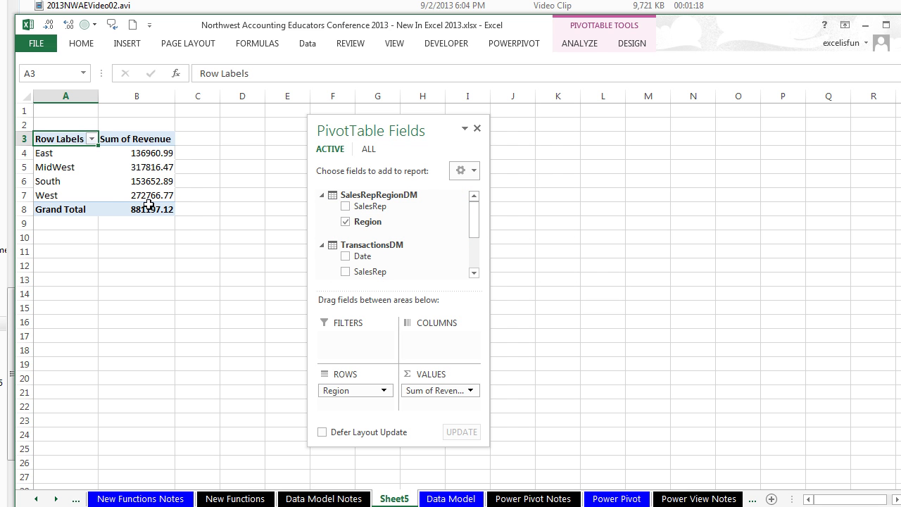
mouse_move(143, 213)
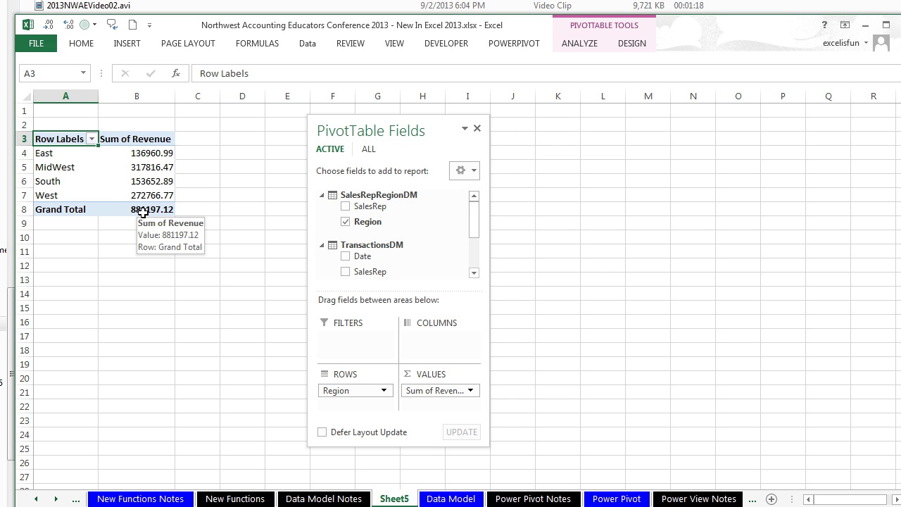
drag(435, 127, 365, 123)
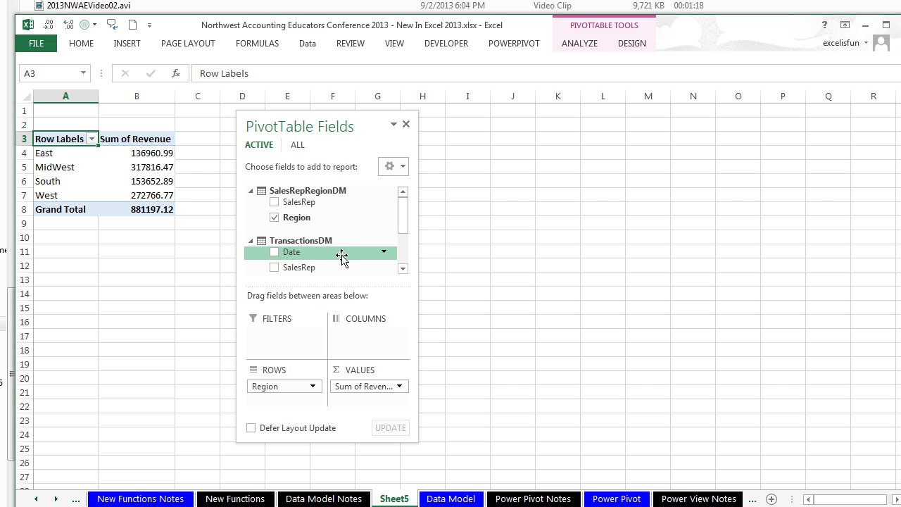
double_click(396, 499)
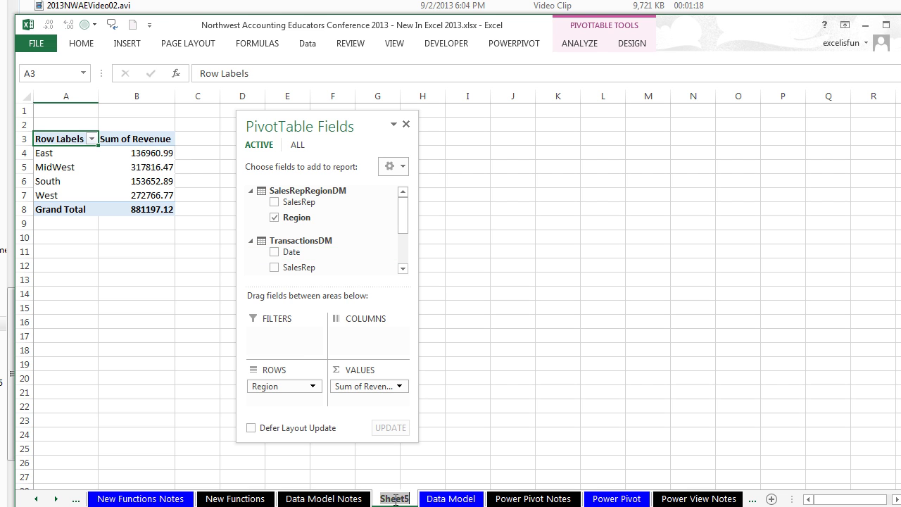
Step: Name the sheet DMPT, then create a Data Model PivotTable from TransactionsDM on a new sheet
text(DMPT)
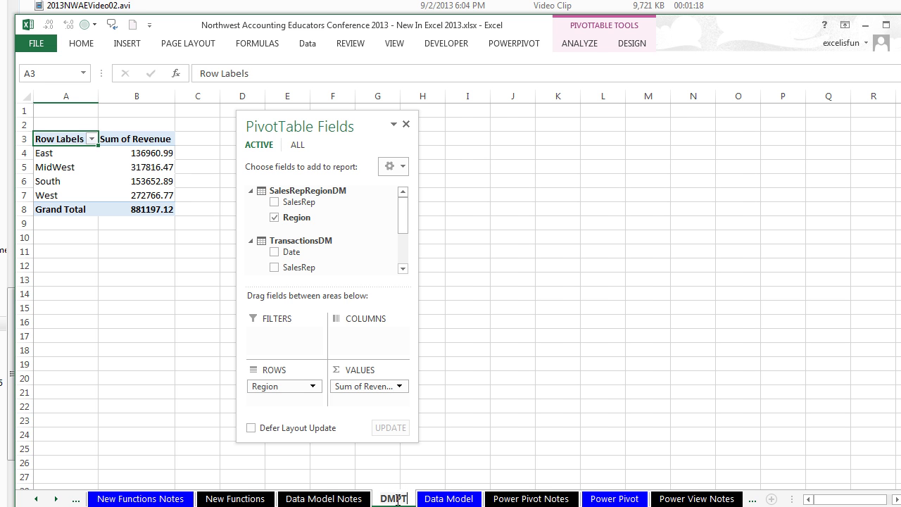
key(Return)
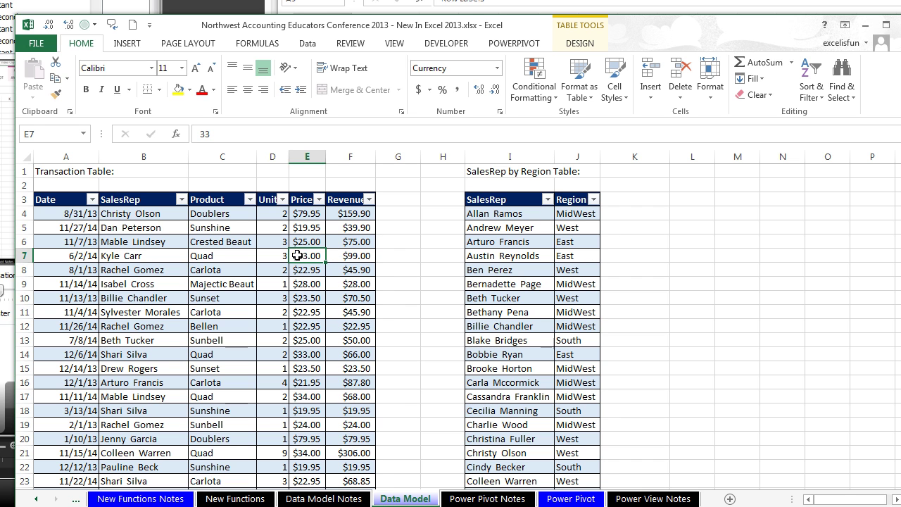
key(alt)
key(n)
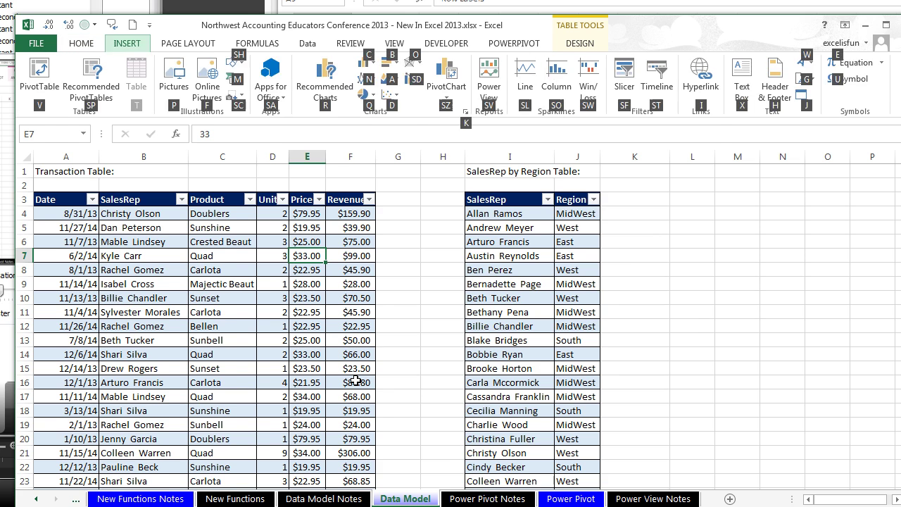
key(v)
key(alt+m)
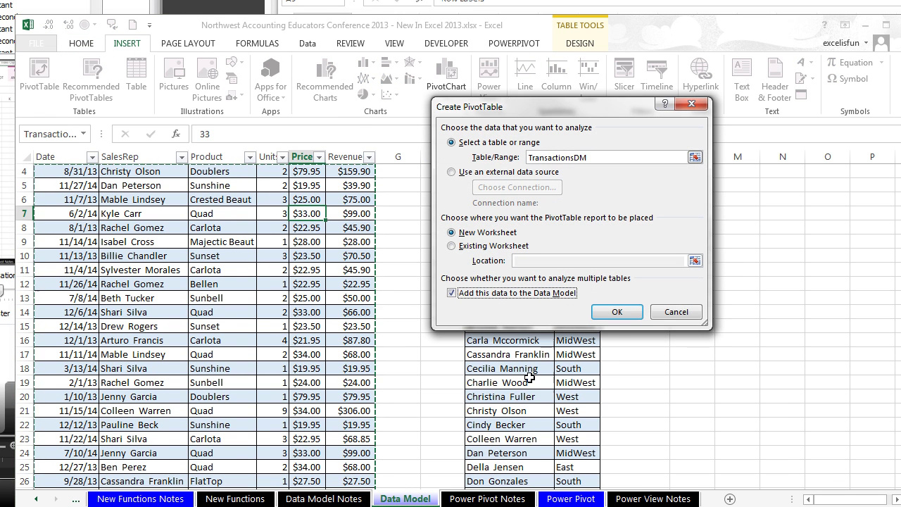
key(Return)
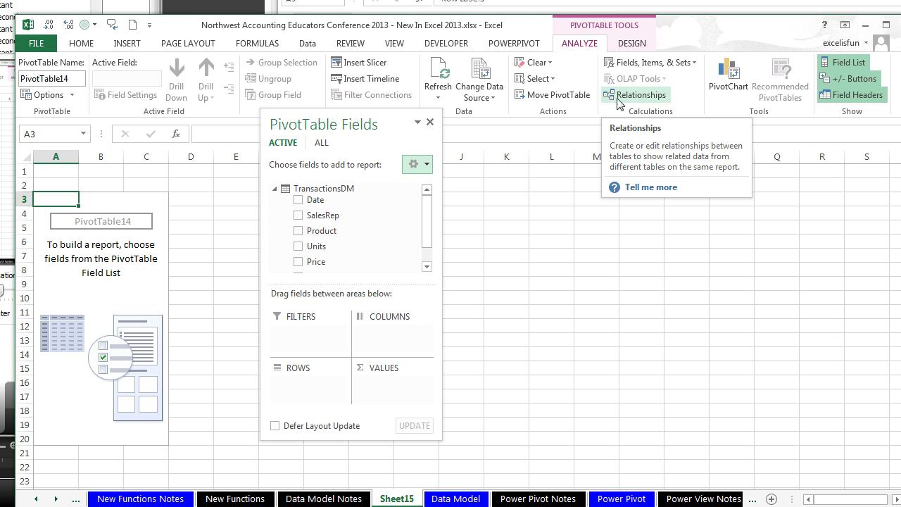
Step: Start a new relationship with TransactionsDM as the table and SalesRep as its column
click(325, 147)
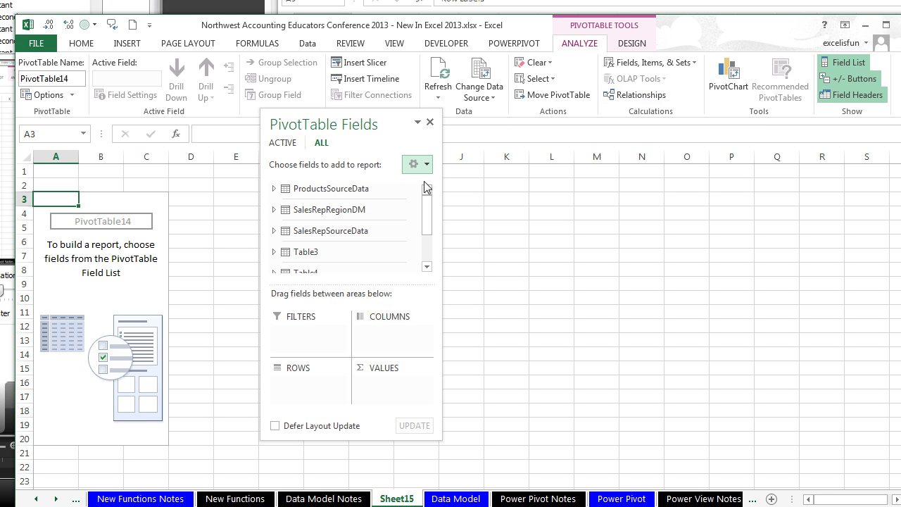
click(637, 97)
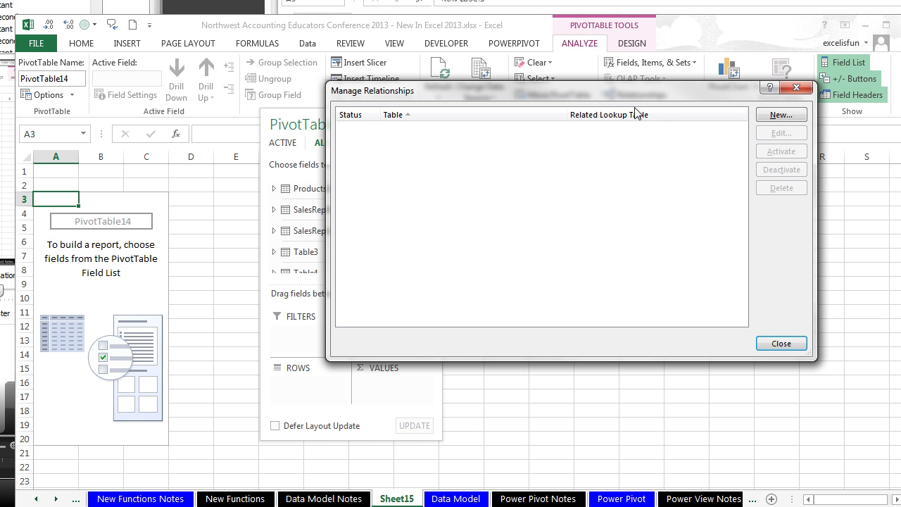
click(781, 115)
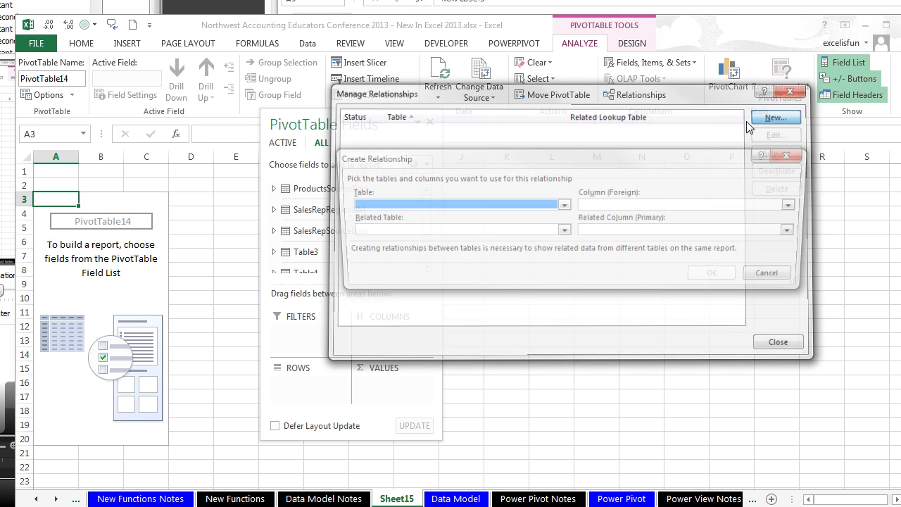
click(563, 205)
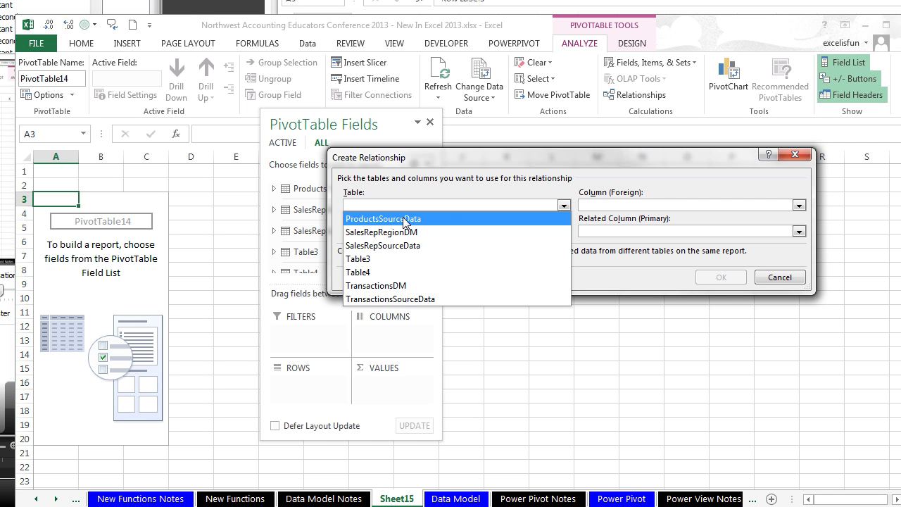
click(412, 286)
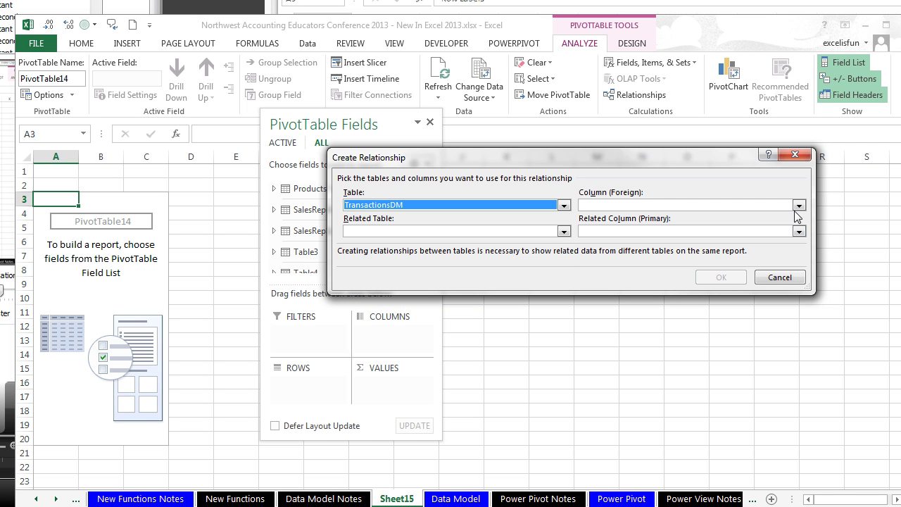
click(798, 205)
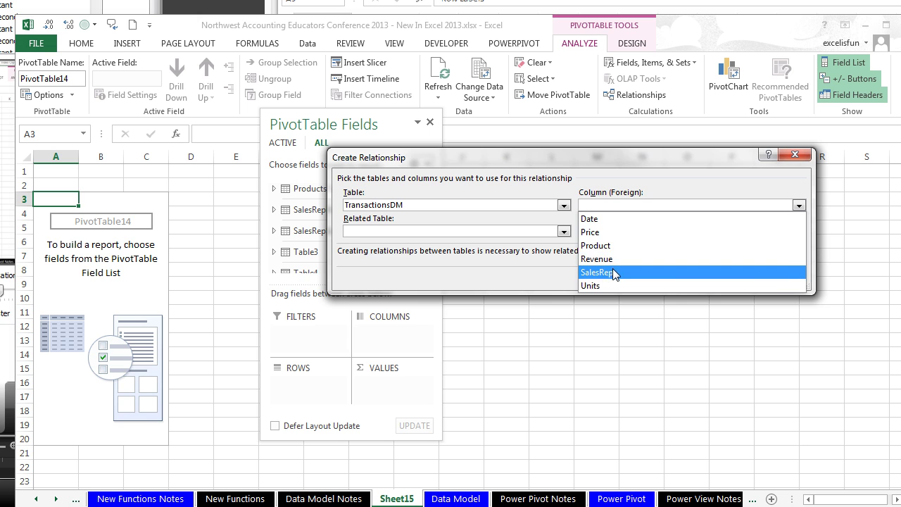
click(615, 273)
Step: Set SalesRepRegionDM and its SalesRep column as the related side, confirm, and close the list
click(563, 232)
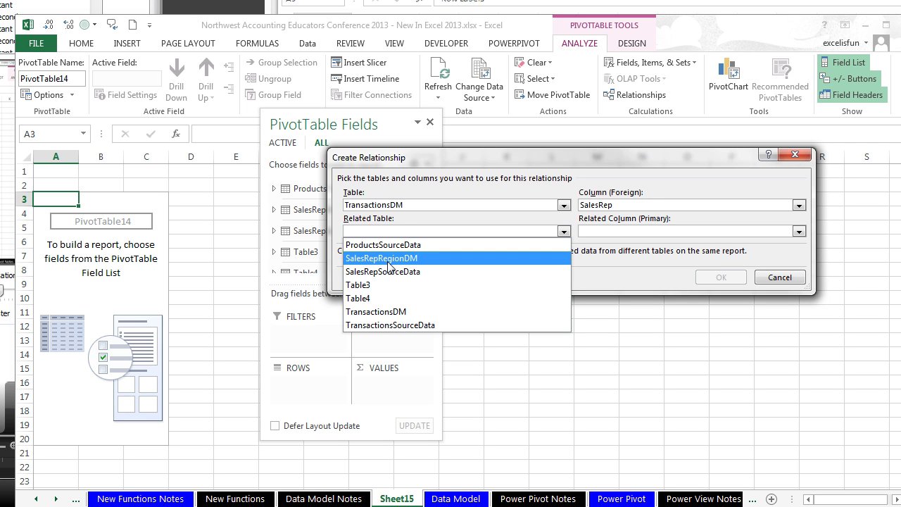
click(388, 261)
click(797, 233)
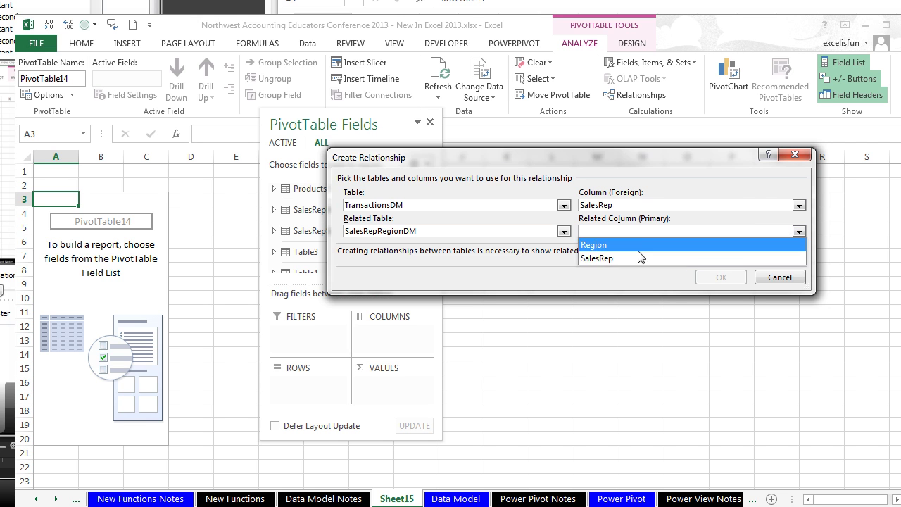
click(637, 257)
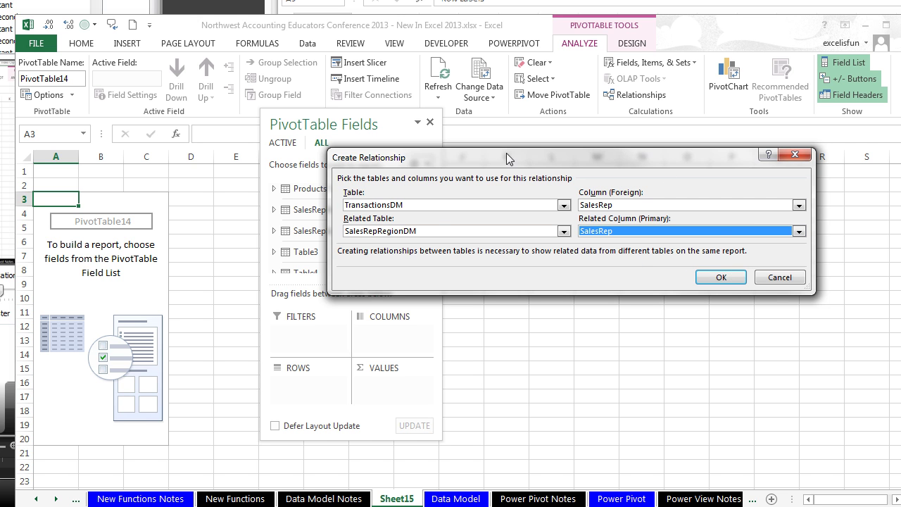
click(728, 280)
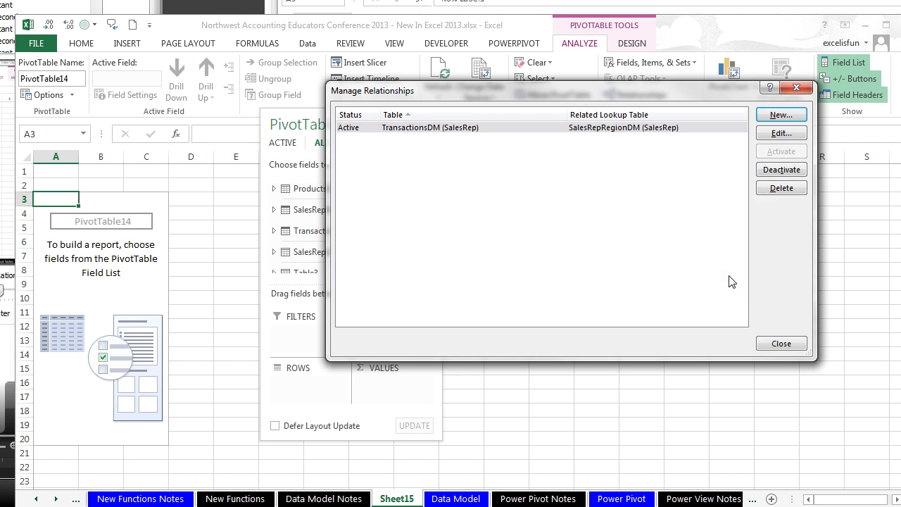
click(781, 344)
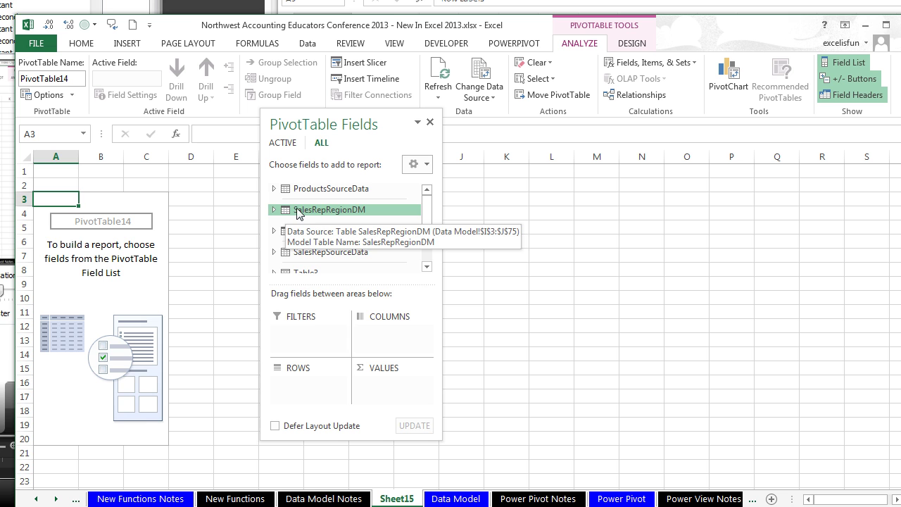
Step: Show SalesRepRegionDM in the active tab, put Region in ROWS and sum Revenue in VALUES
click(283, 143)
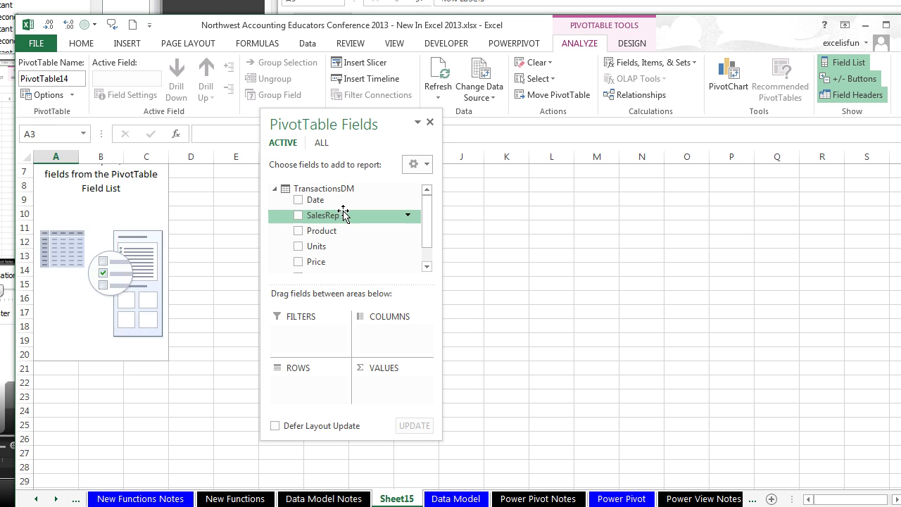
click(321, 143)
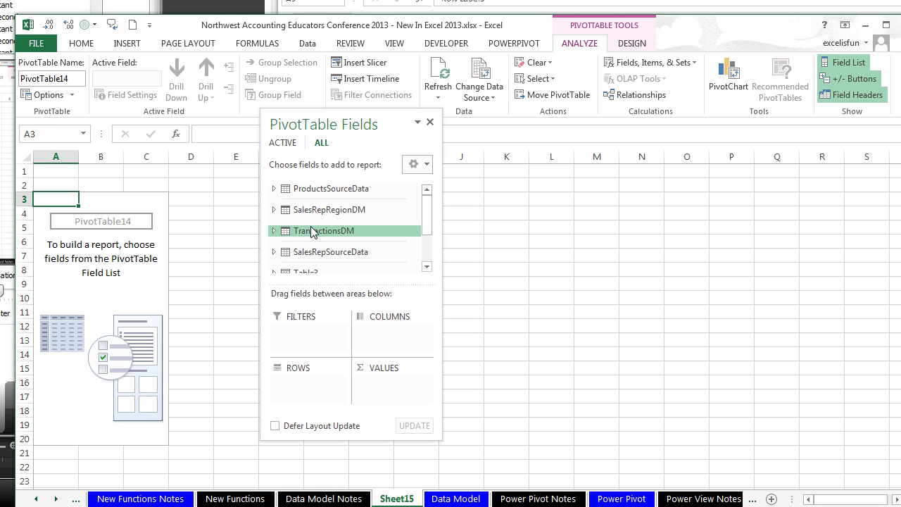
right_click(325, 215)
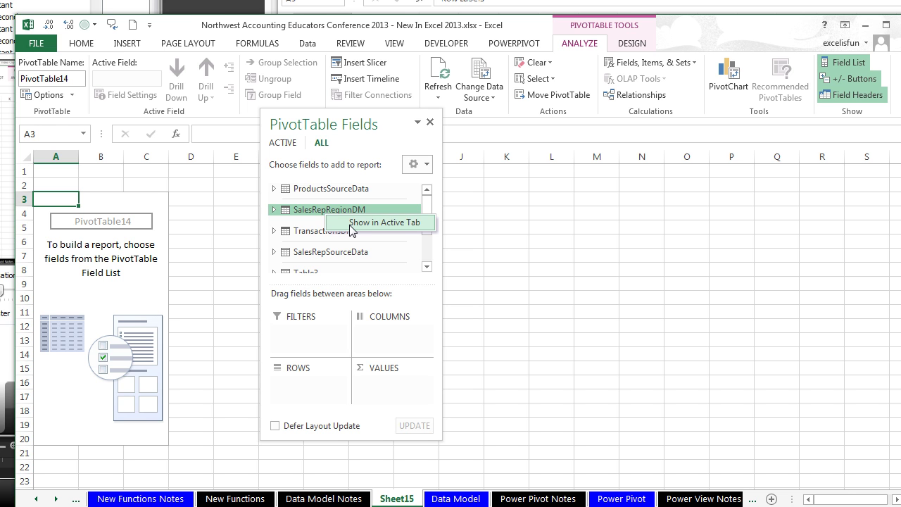
click(350, 224)
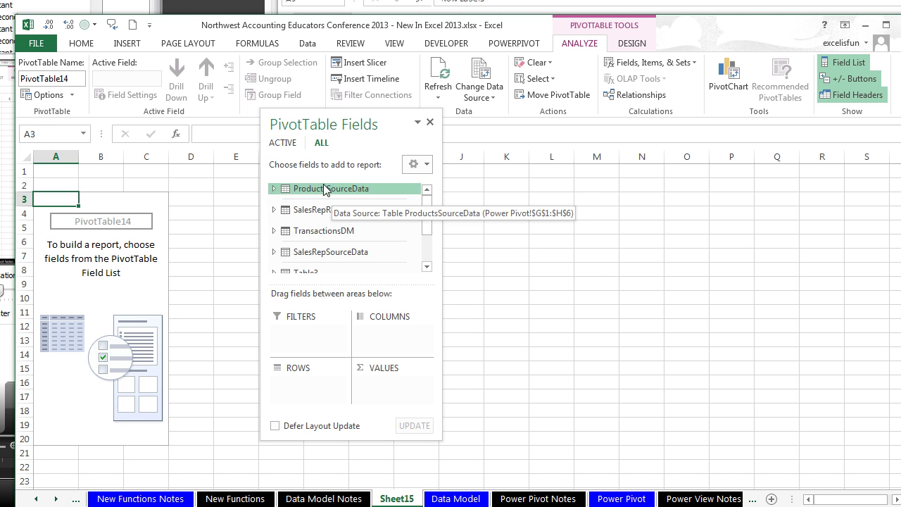
click(282, 143)
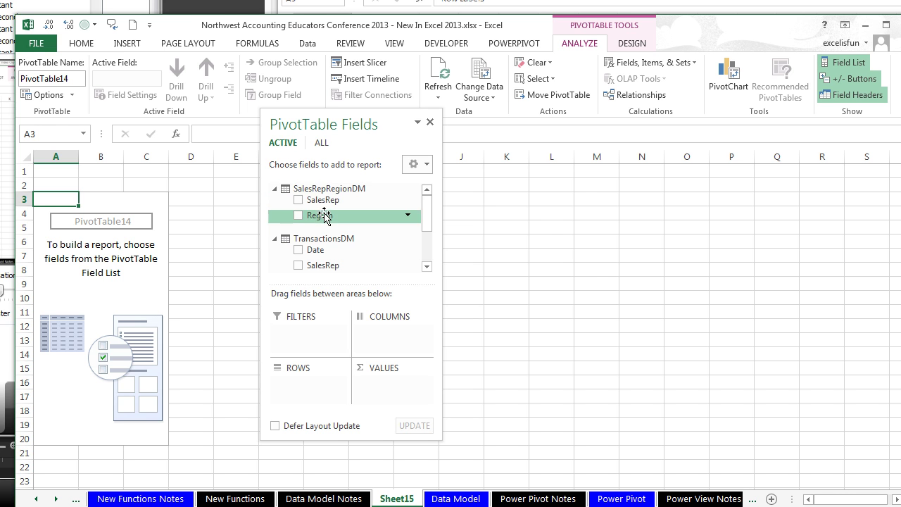
drag(318, 222, 322, 395)
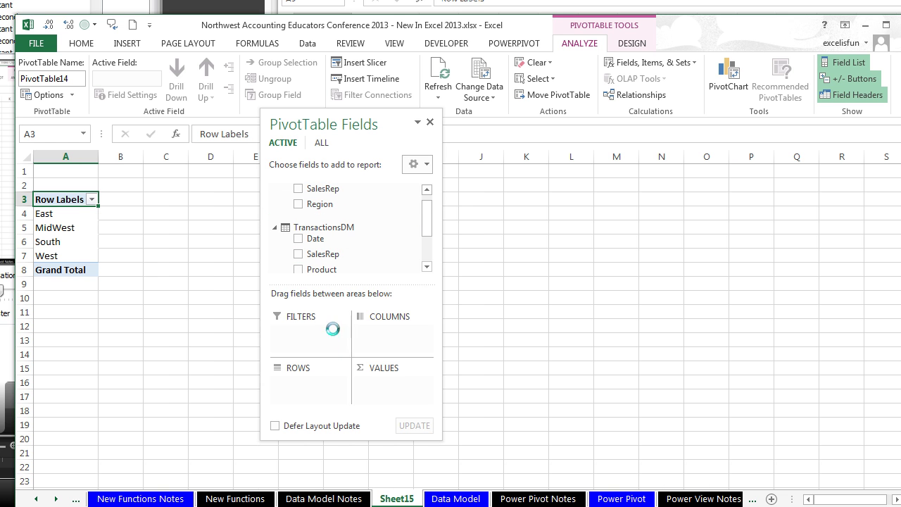
drag(426, 231, 423, 281)
drag(349, 257, 398, 382)
drag(337, 256, 394, 387)
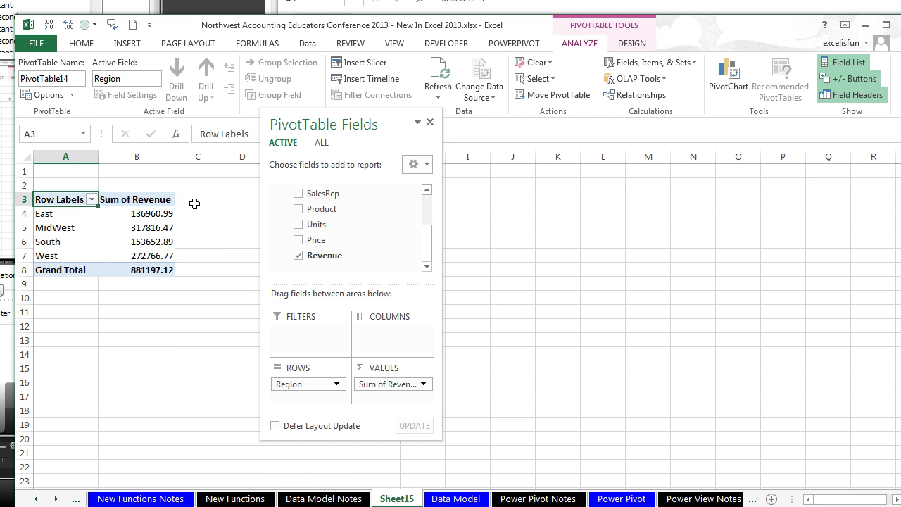
Step: Rename the Sheet15 tab to DMPT
double_click(395, 499)
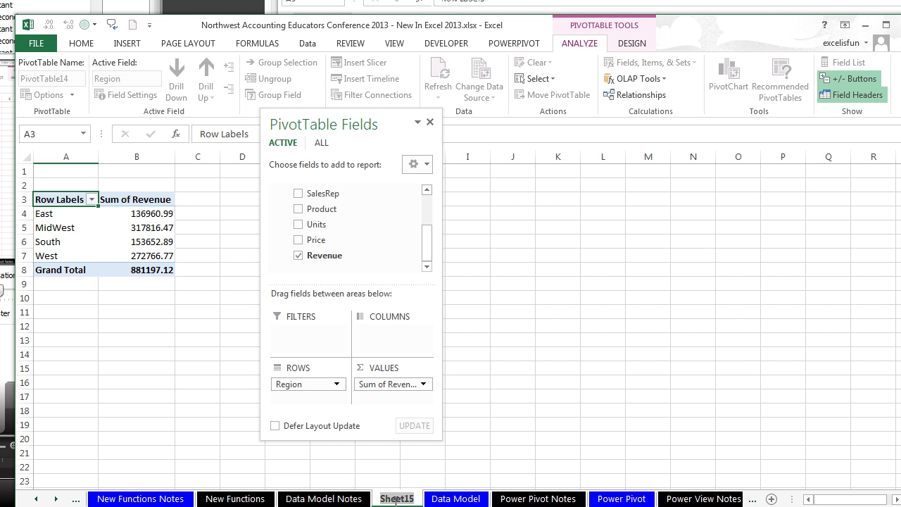
text(DMPT)
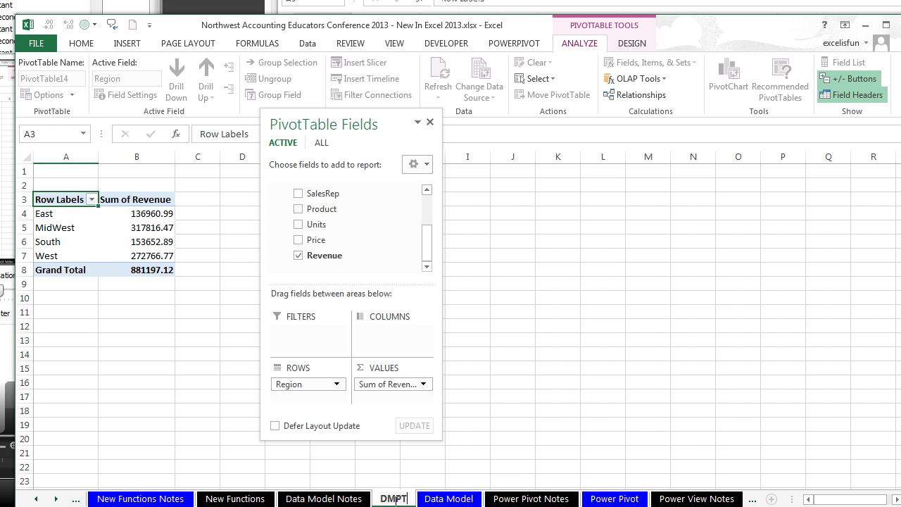
key(Return)
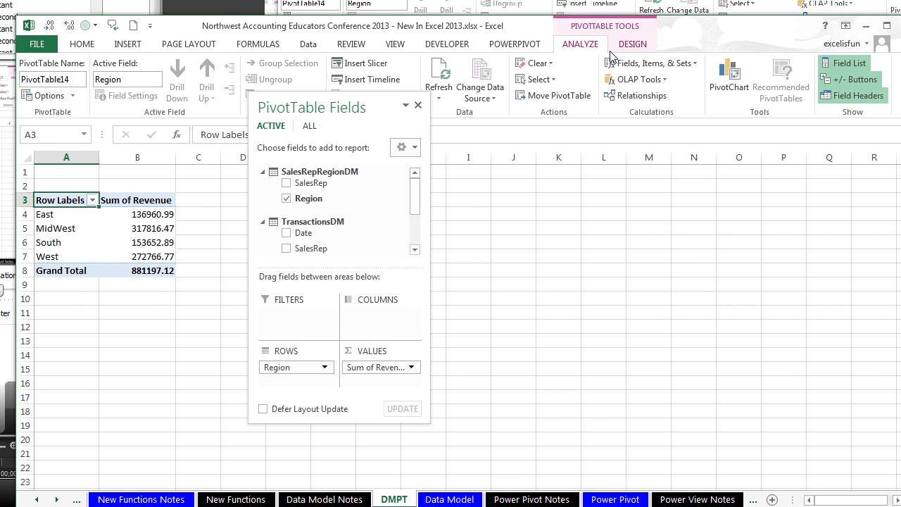
Step: Review the TransactionsDM-to-SalesRepRegionDM SalesRep relationship in Manage Relationships, leaving it unchanged
click(636, 103)
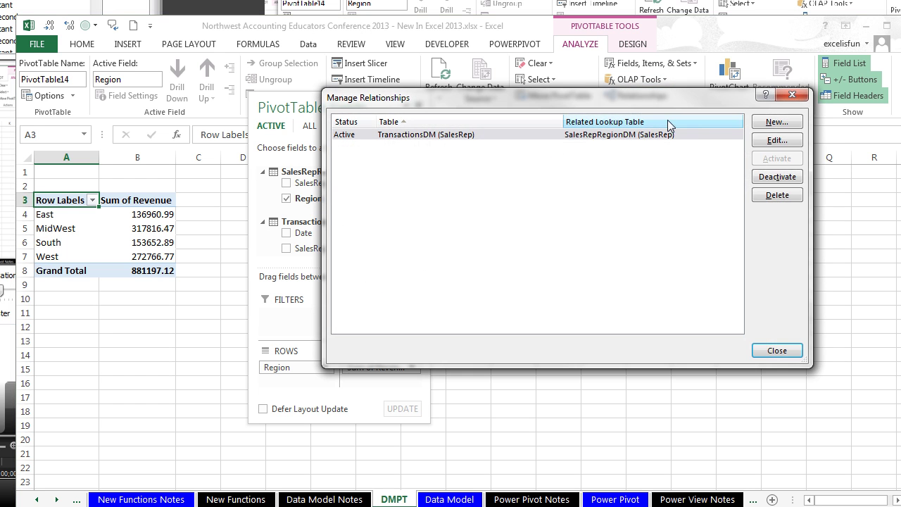
click(764, 142)
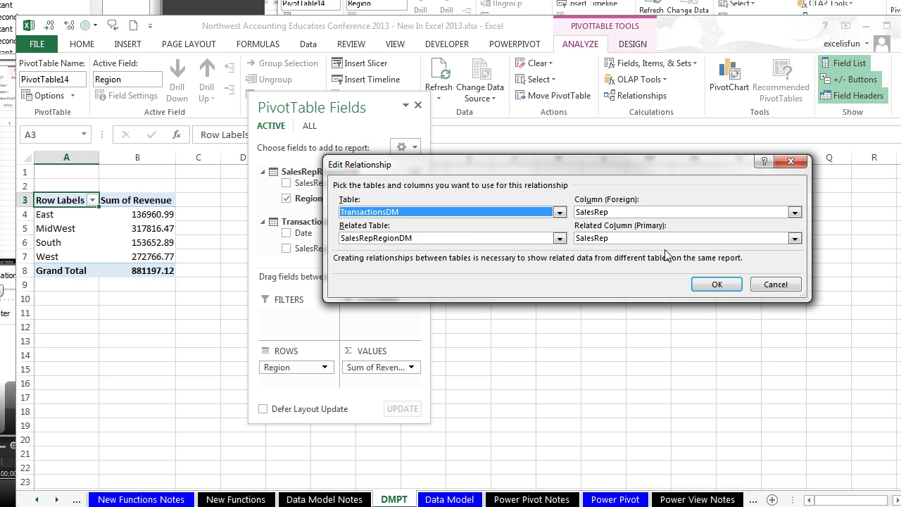
click(716, 284)
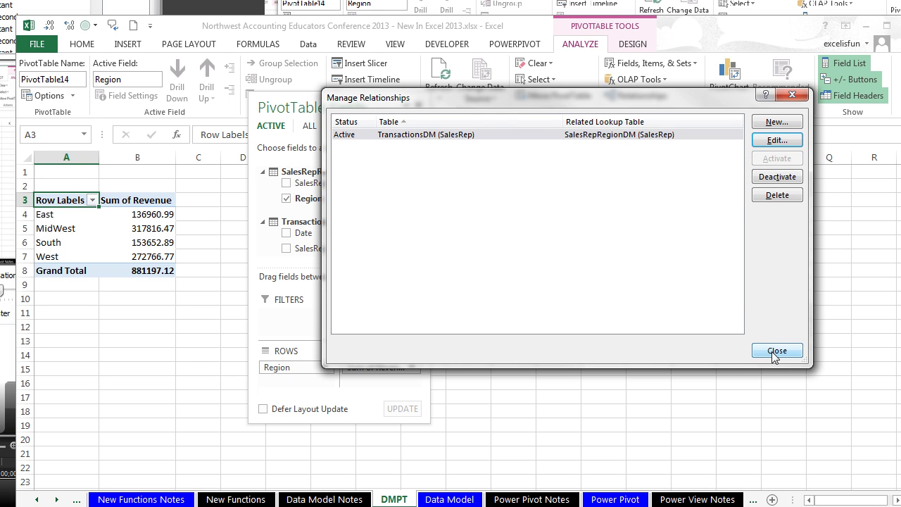
click(774, 352)
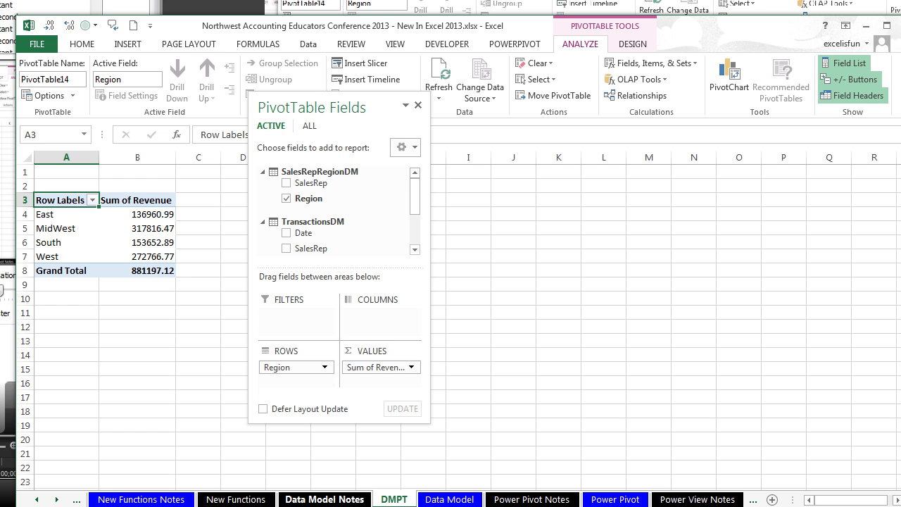
Step: Look over cells D9 and E10 on the Data Model Notes sheet, then return to DMPT
click(318, 498)
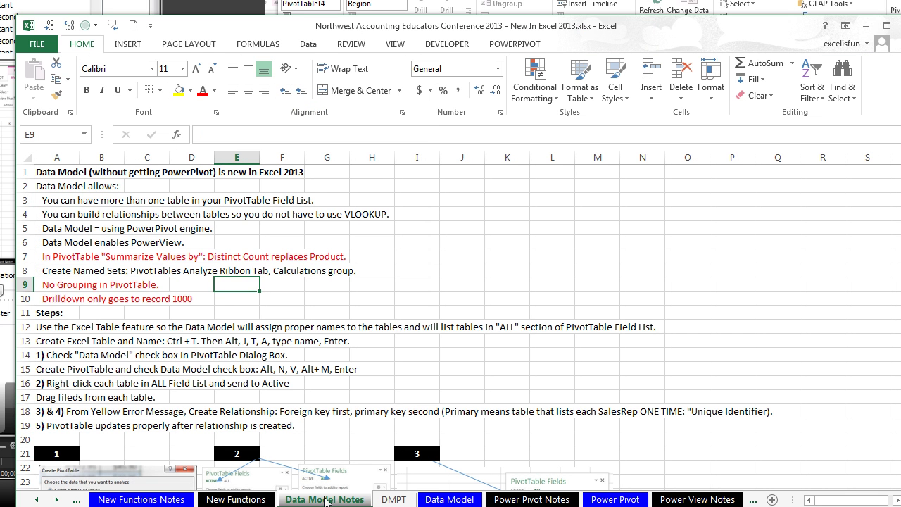
click(181, 282)
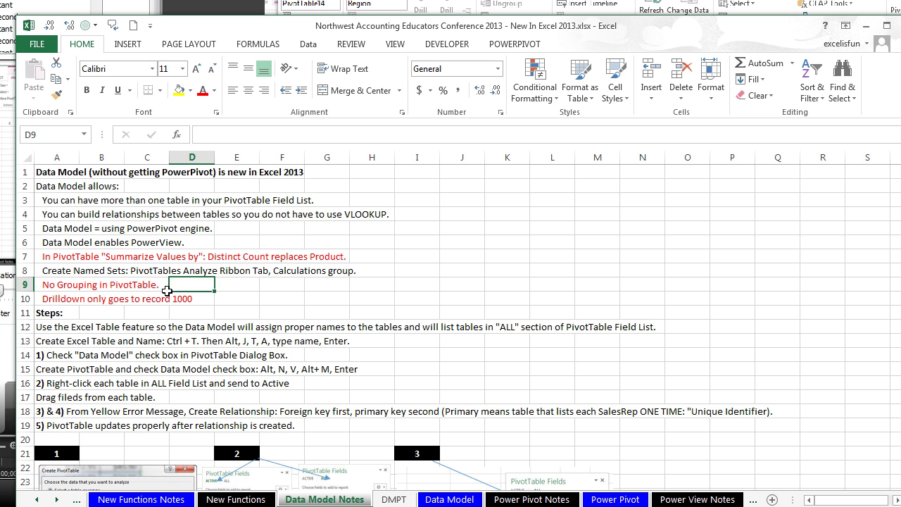
click(242, 298)
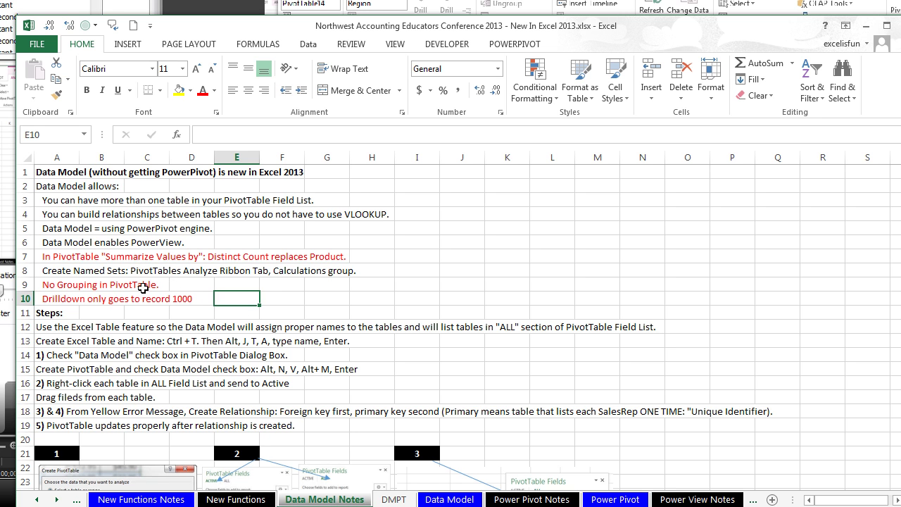
click(184, 287)
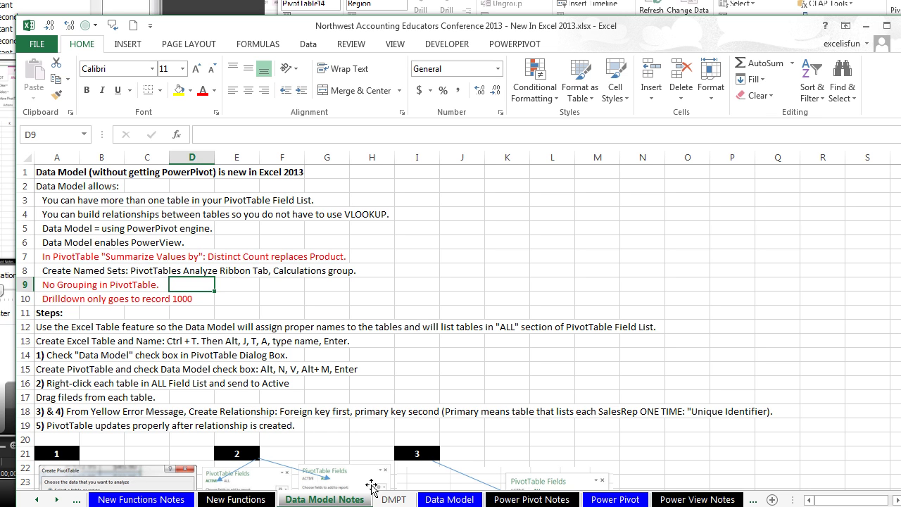
click(394, 499)
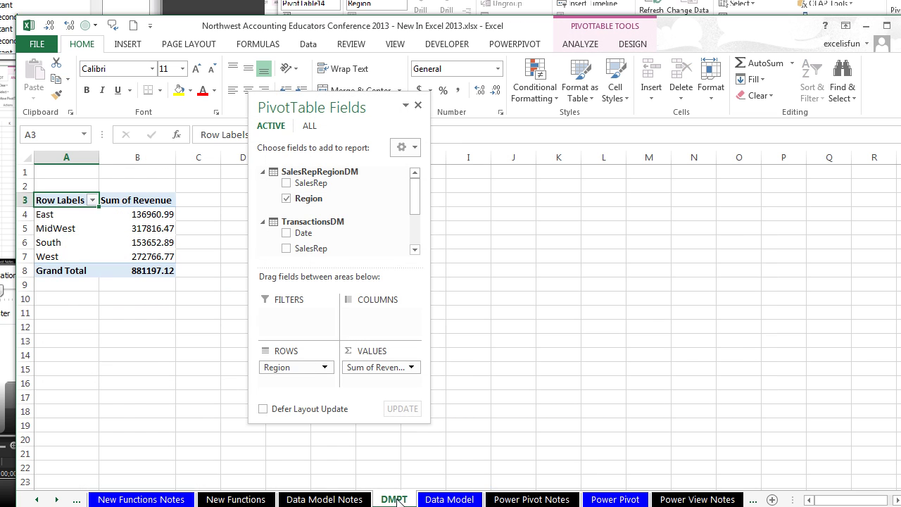
Step: From the Data Model sheet, create a Data Model PivotTable of TransactionsDM on a new sheet
click(453, 499)
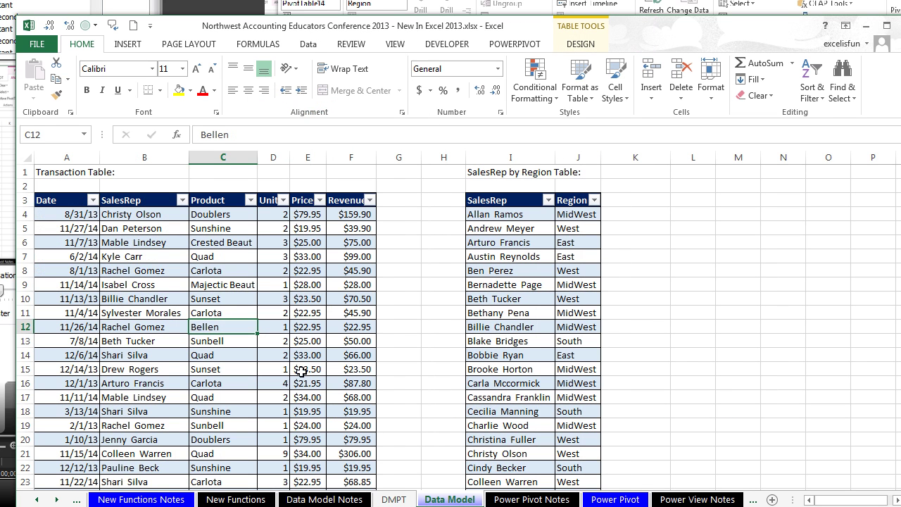
click(211, 243)
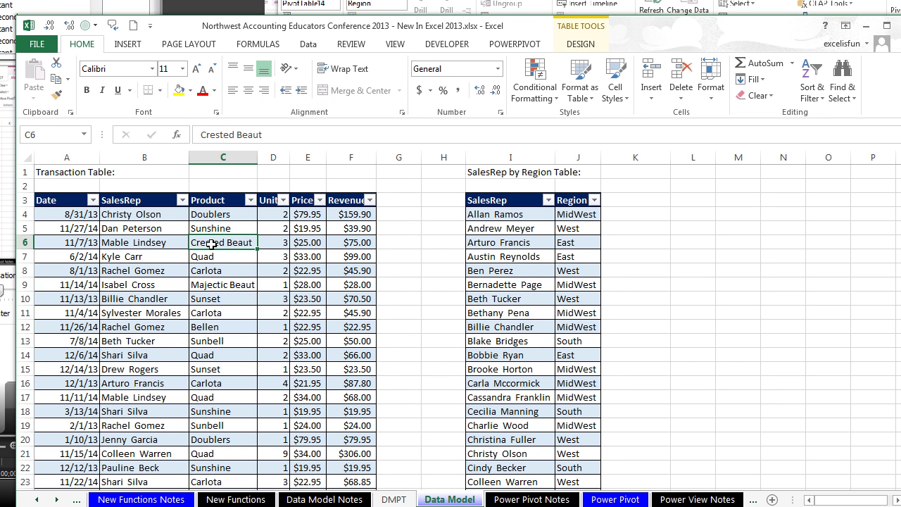
key(alt)
key(n)
key(v)
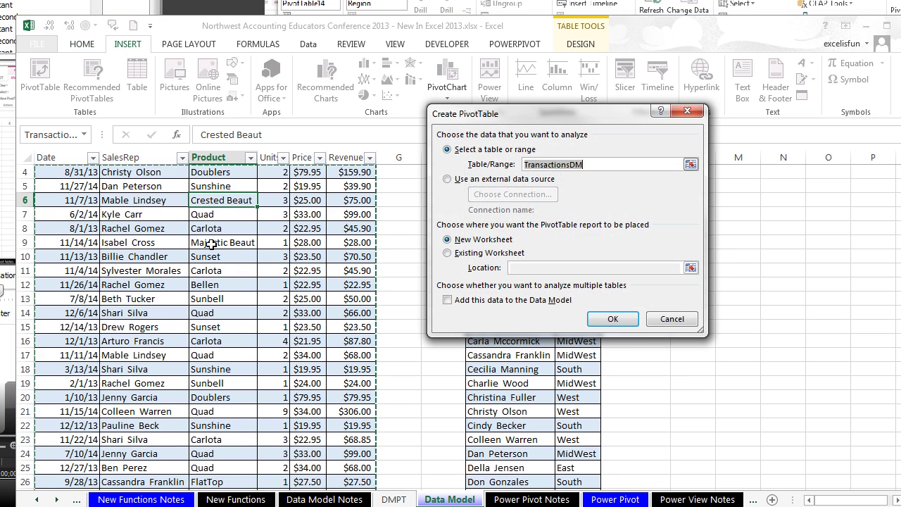
key(alt+m)
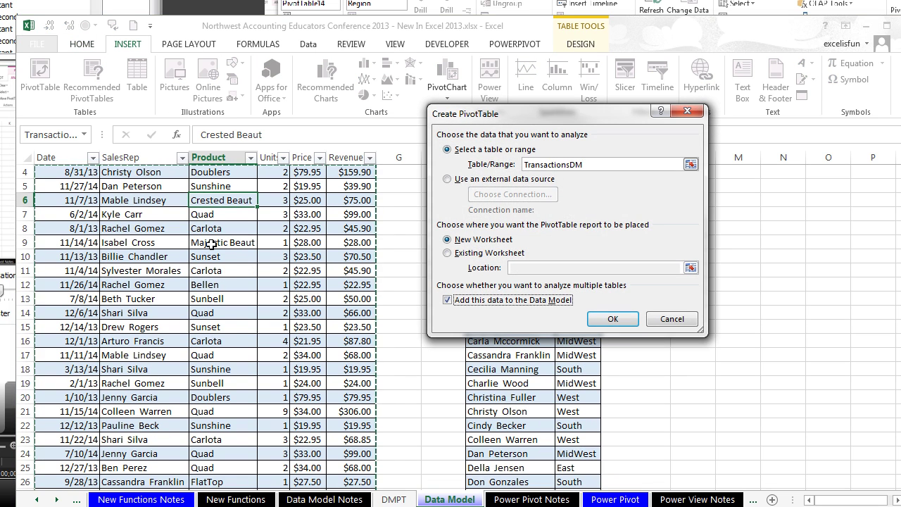
key(Return)
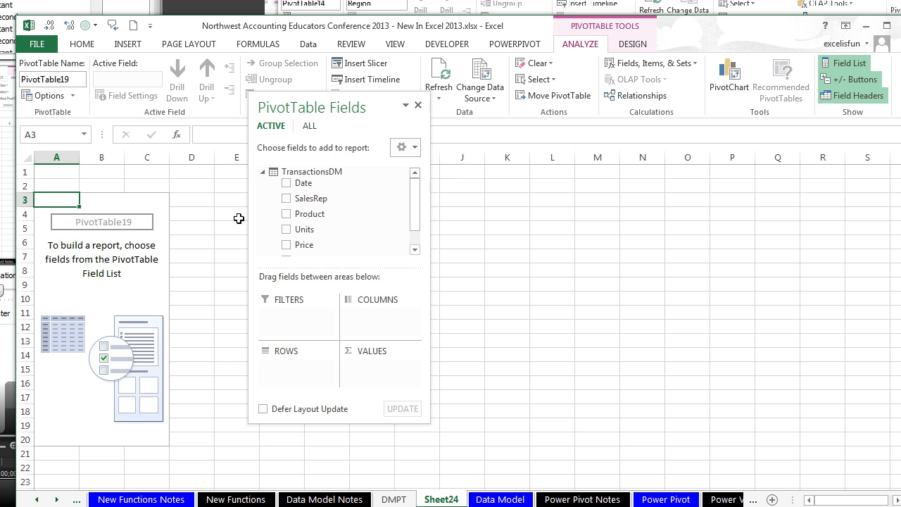
Step: Put Date in the pivot's rows, checking the date grouping options without changing them
drag(293, 187, 299, 366)
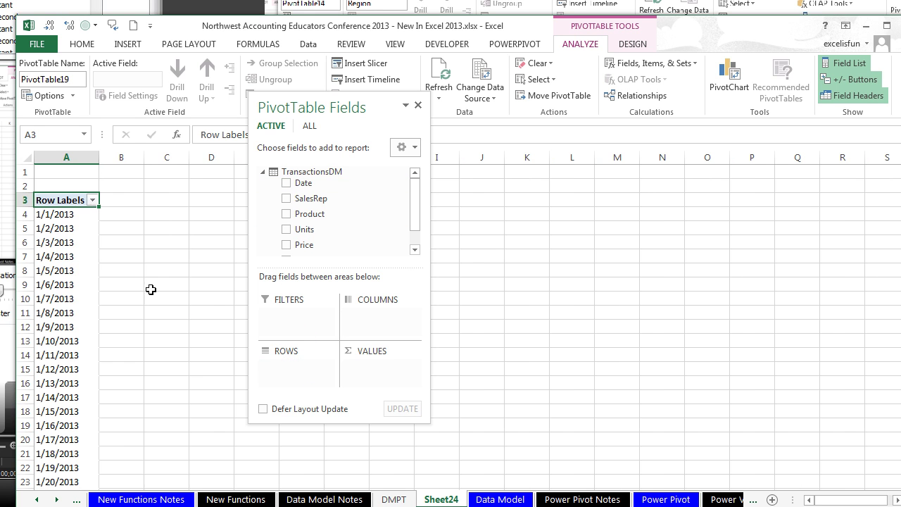
right_click(63, 257)
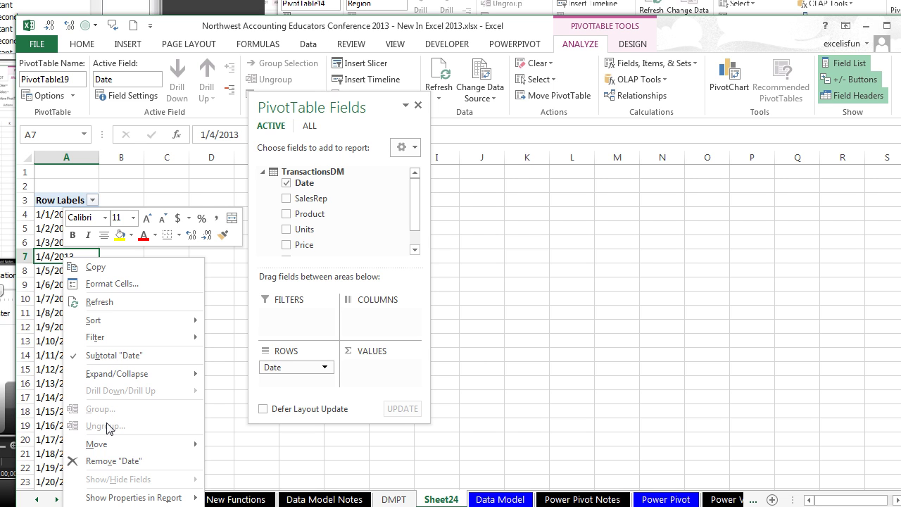
key(Escape)
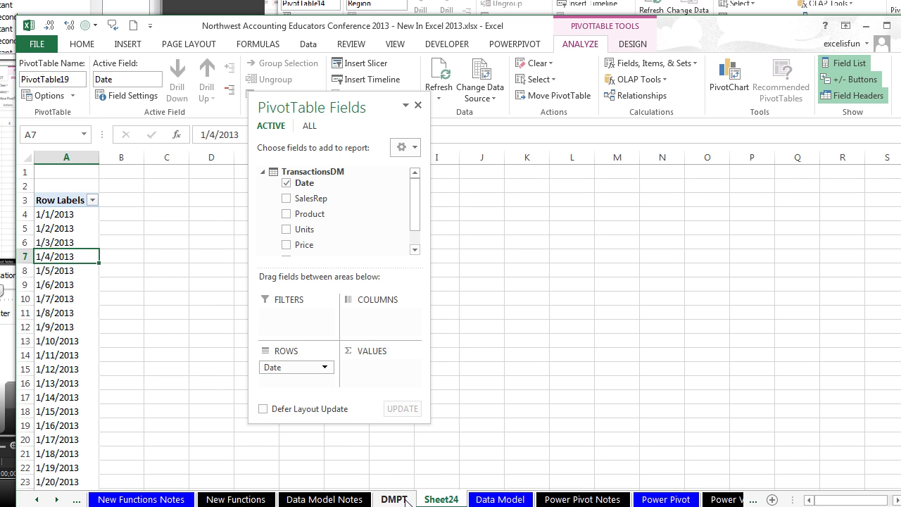
Step: Delete the practice date PivotTable sheet, Sheet24
right_click(443, 501)
click(491, 356)
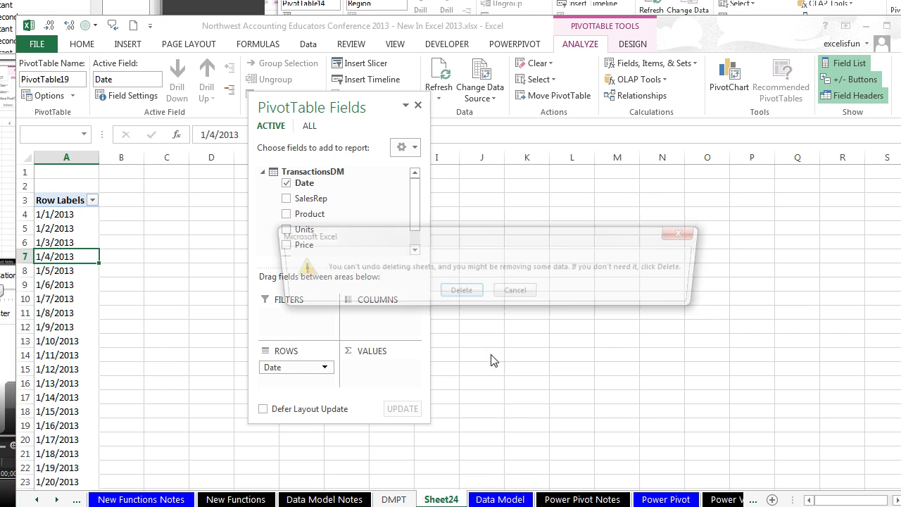
click(466, 298)
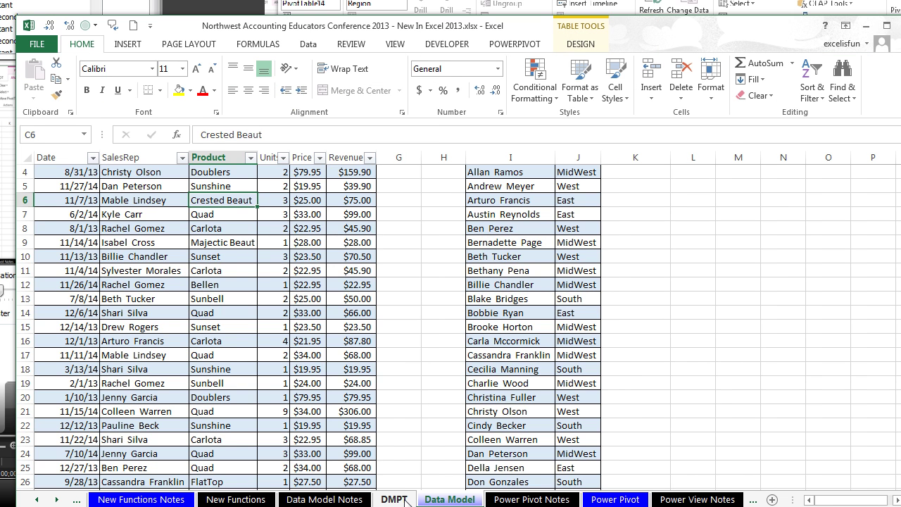
Step: On the DMPT sheet, summarize the Revenue values by Count
click(399, 499)
click(142, 228)
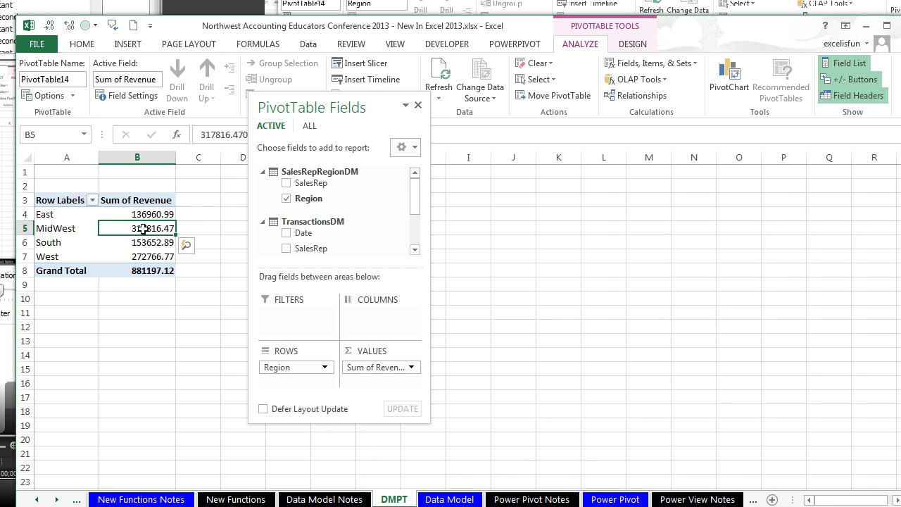
right_click(144, 215)
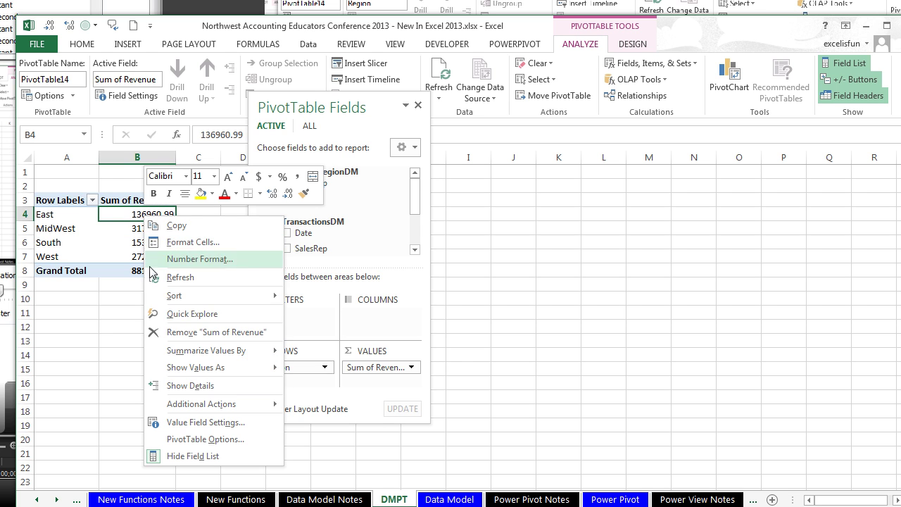
mouse_move(176, 350)
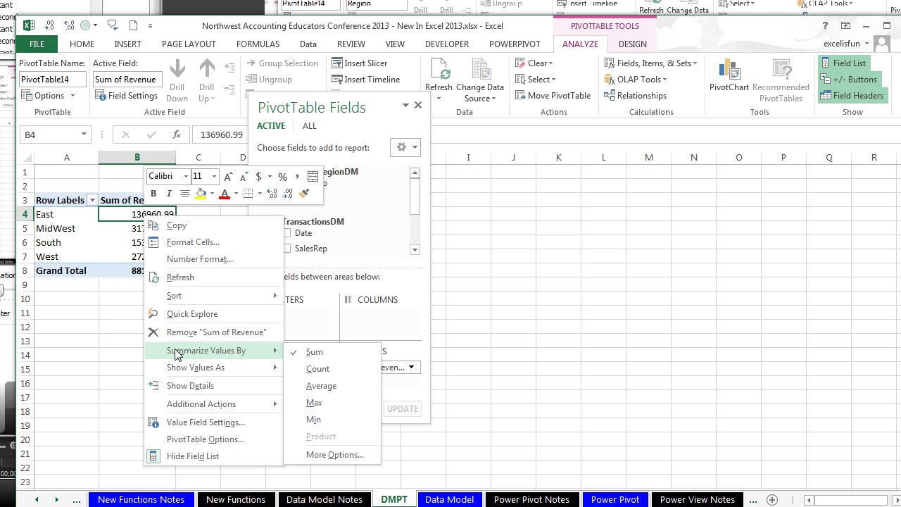
click(317, 370)
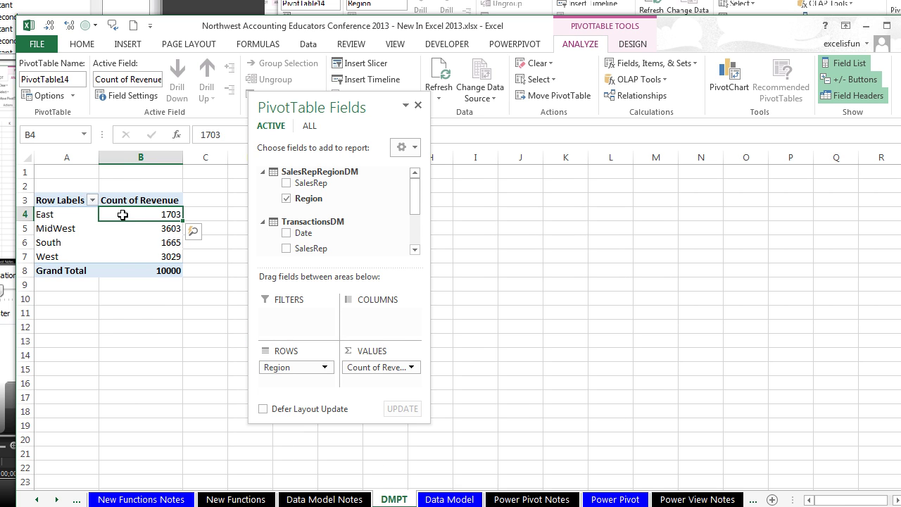
Step: Drill into East's count of 1703 to review its transactions, then delete drill-down Sheet25
mouse_move(134, 214)
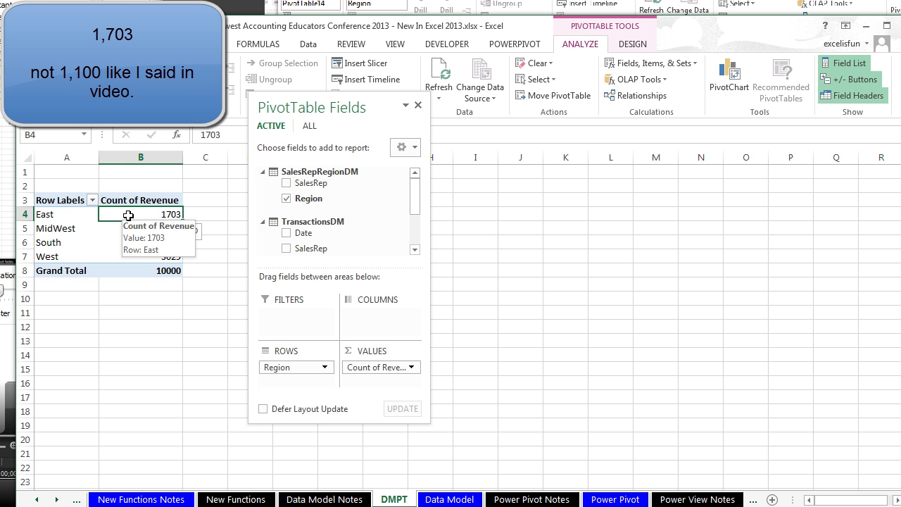
double_click(128, 215)
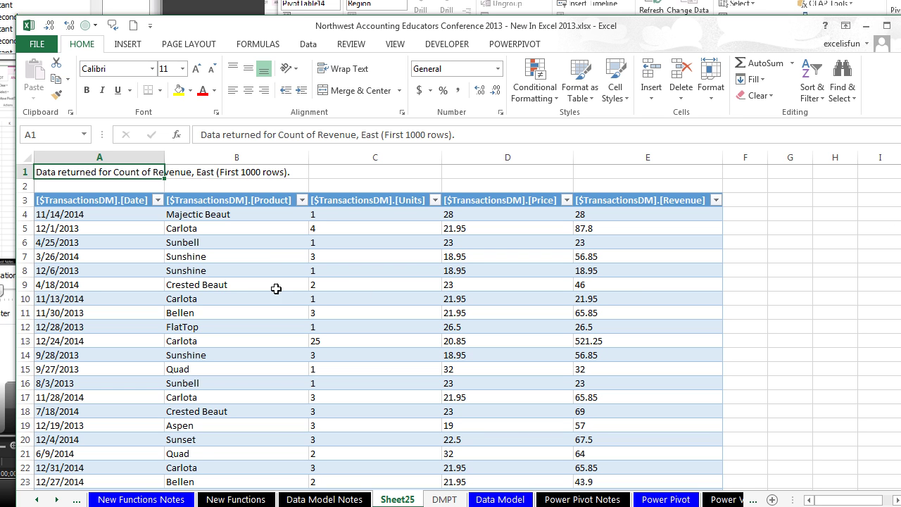
click(77, 283)
key(ctrl+Down)
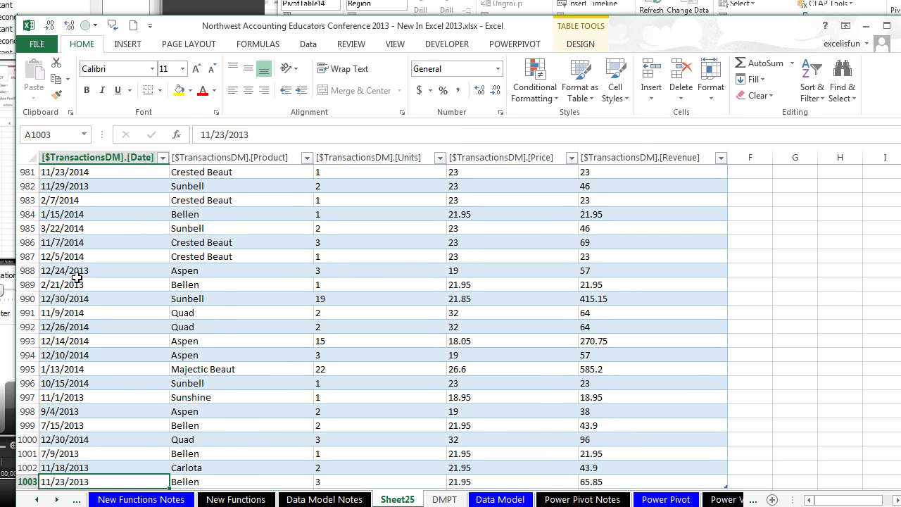
scroll(93, 426, down, 1)
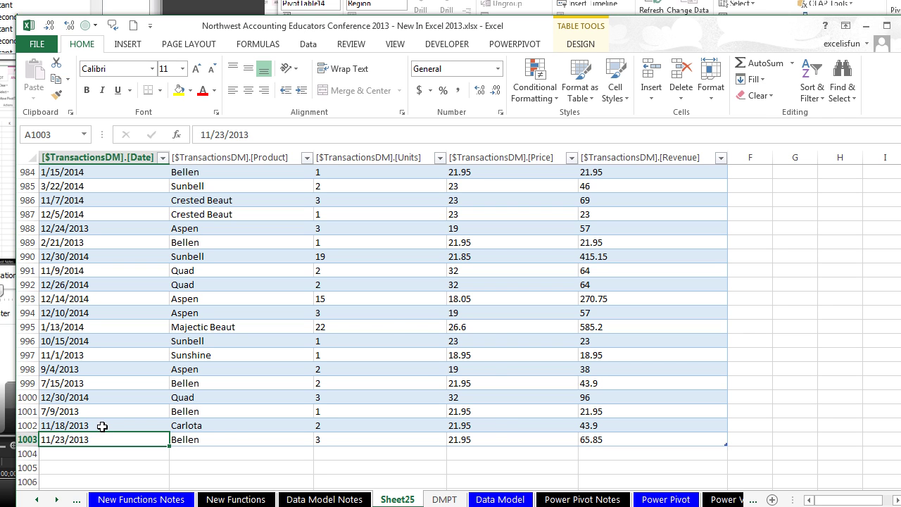
right_click(399, 500)
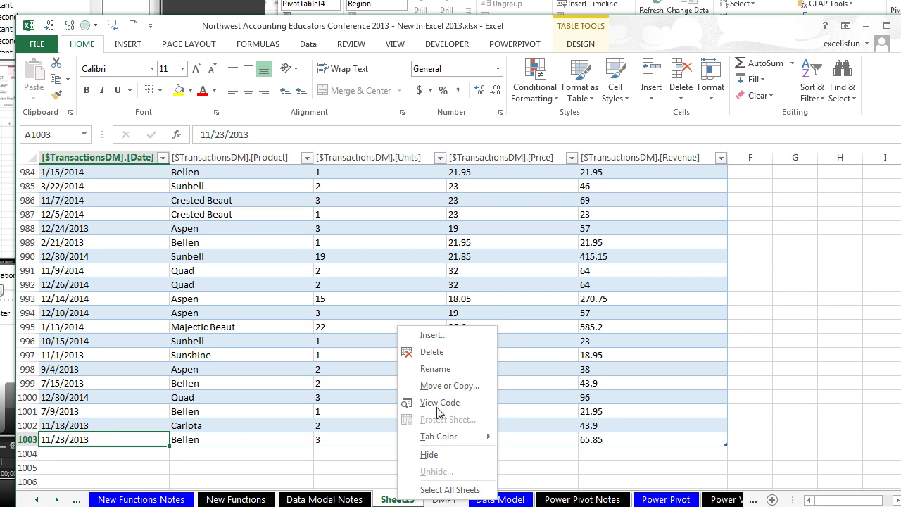
click(432, 352)
click(460, 292)
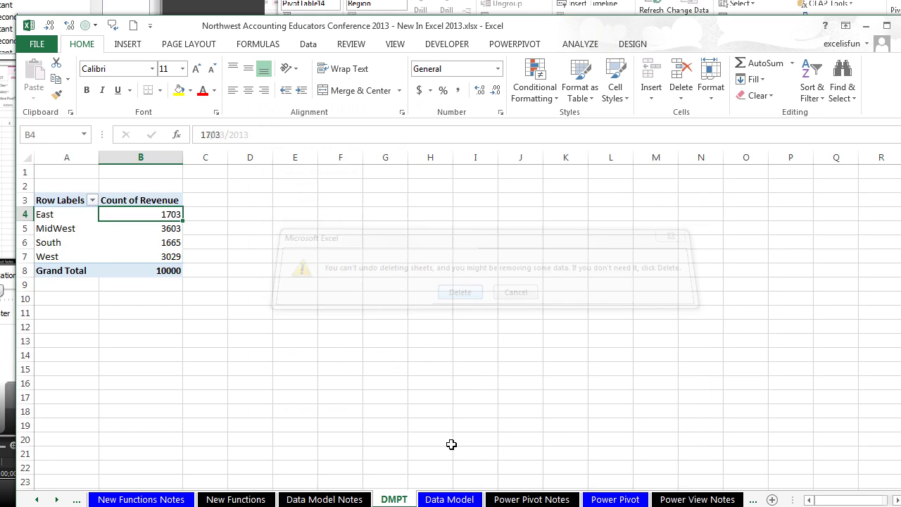
Step: Switch the DMPT values back to Sum of Revenue
click(131, 315)
click(131, 227)
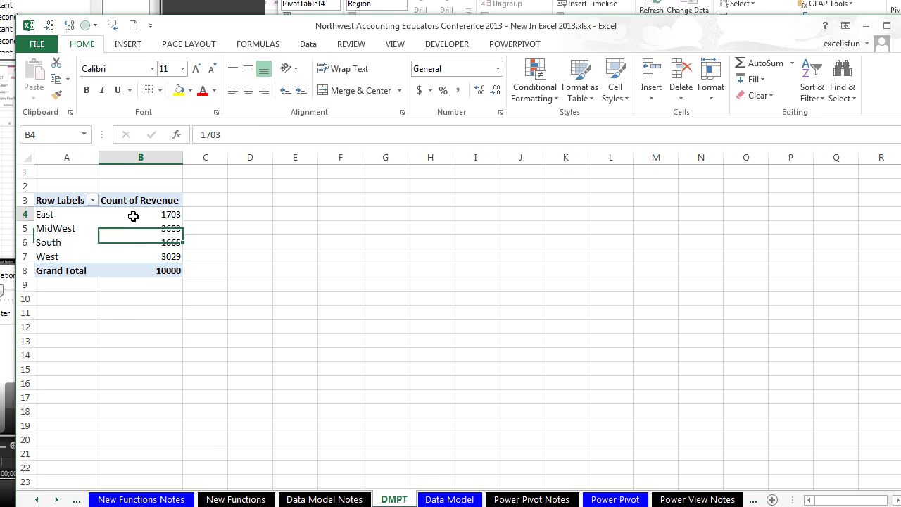
right_click(133, 215)
mouse_move(220, 351)
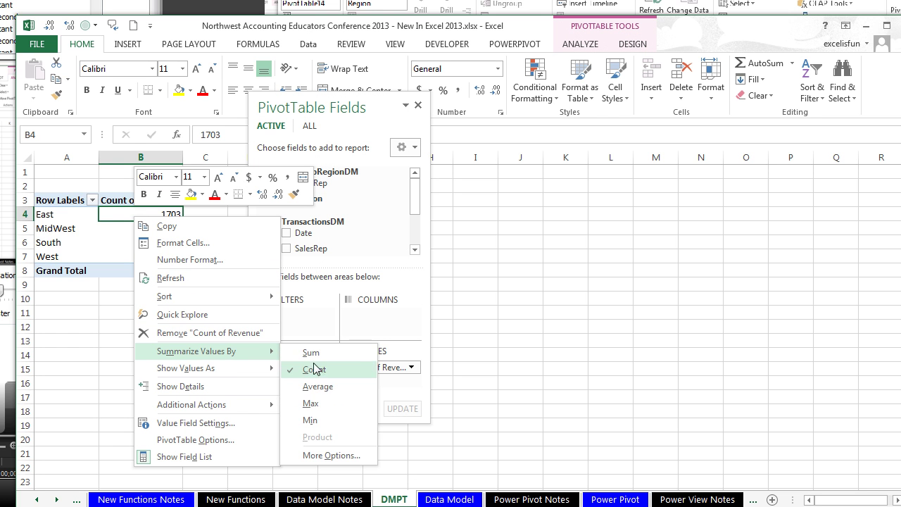
click(322, 356)
click(173, 309)
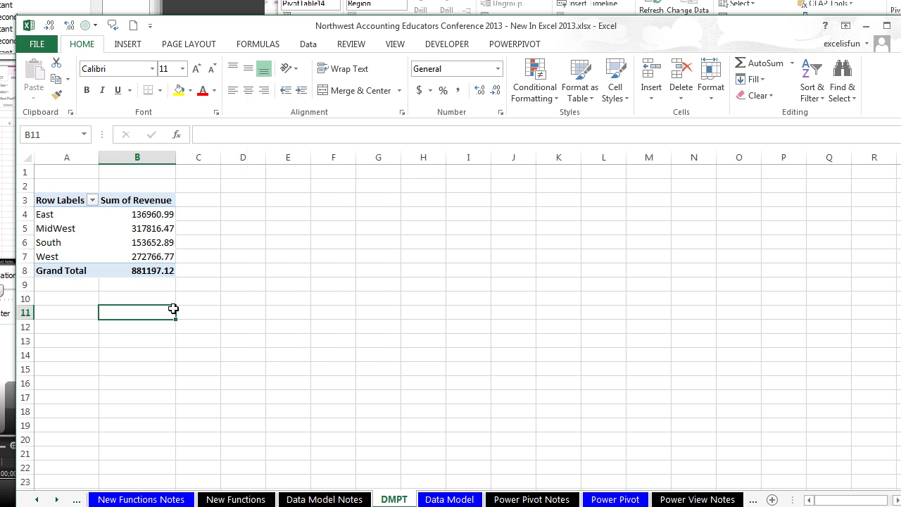
Step: Select the East revenue cell, view Power Pivot Notes, then switch to 13CompareFormulasToPowerPivot.xlsx
click(123, 218)
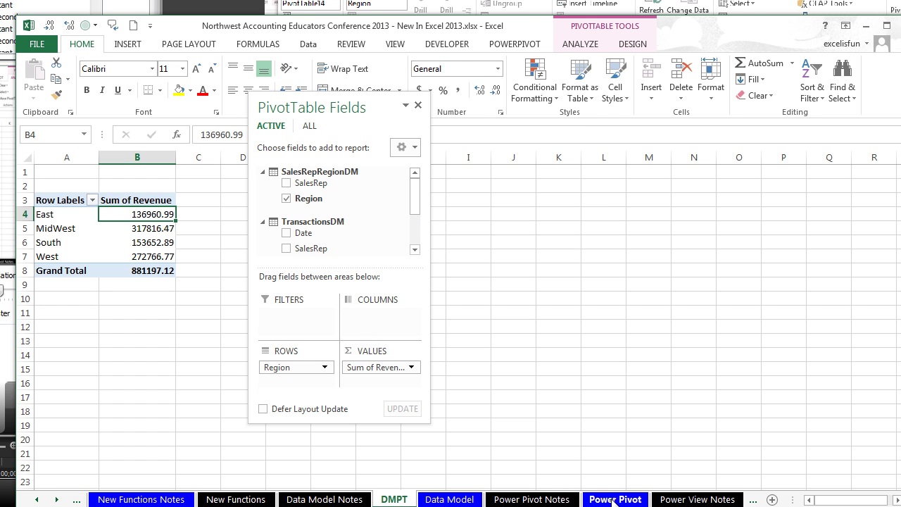
key(alt+w)
click(531, 499)
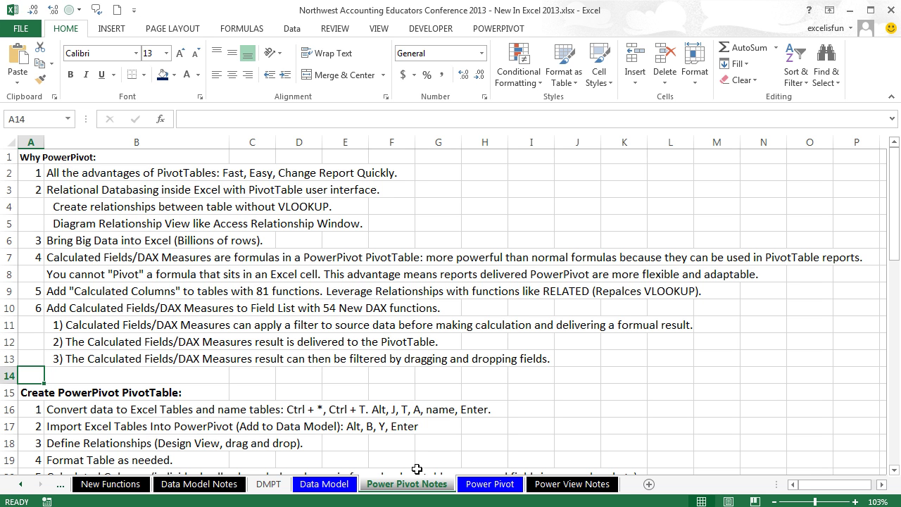
key(alt+Tab)
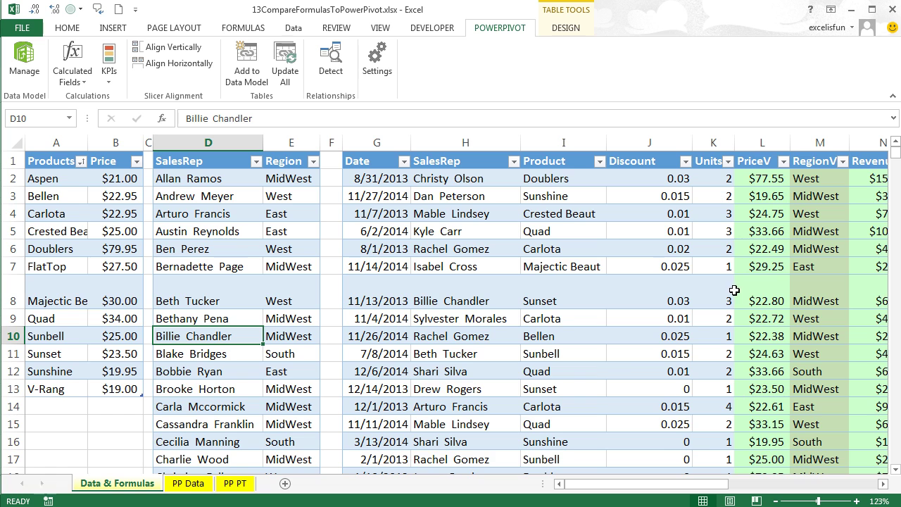
click(883, 484)
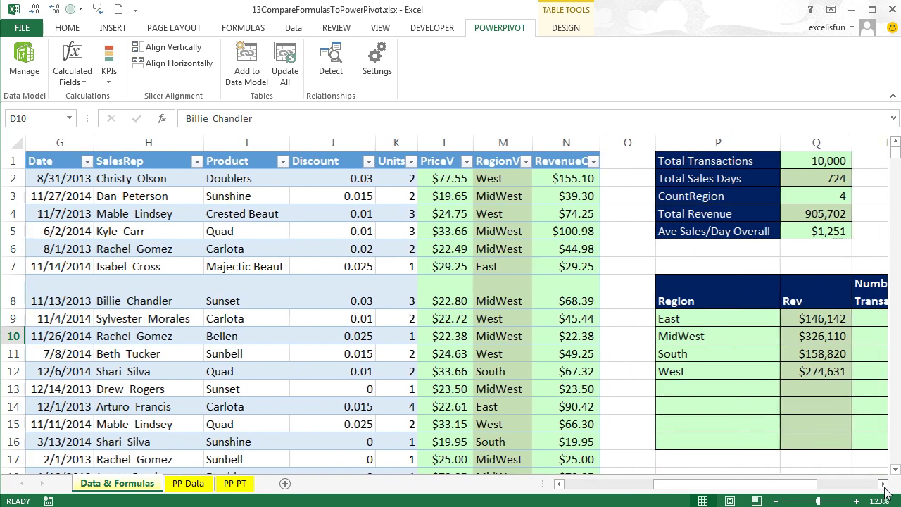
click(441, 176)
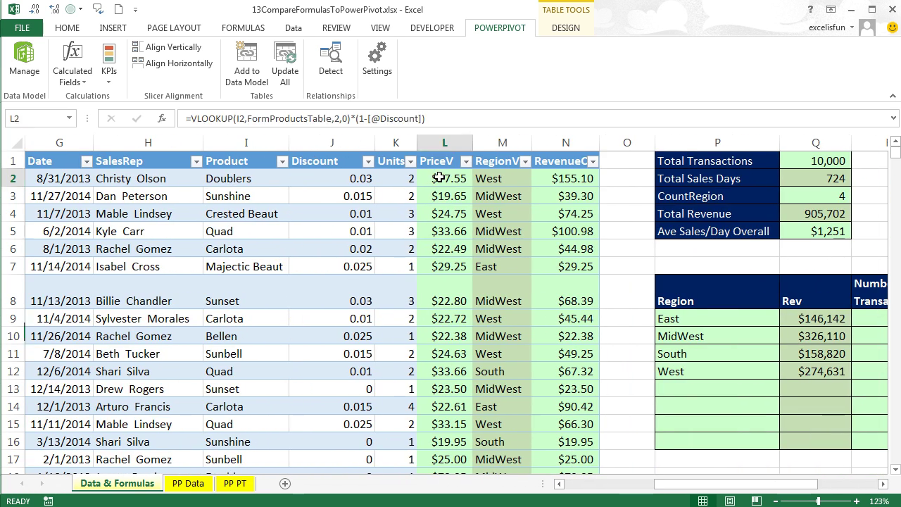
key(F2)
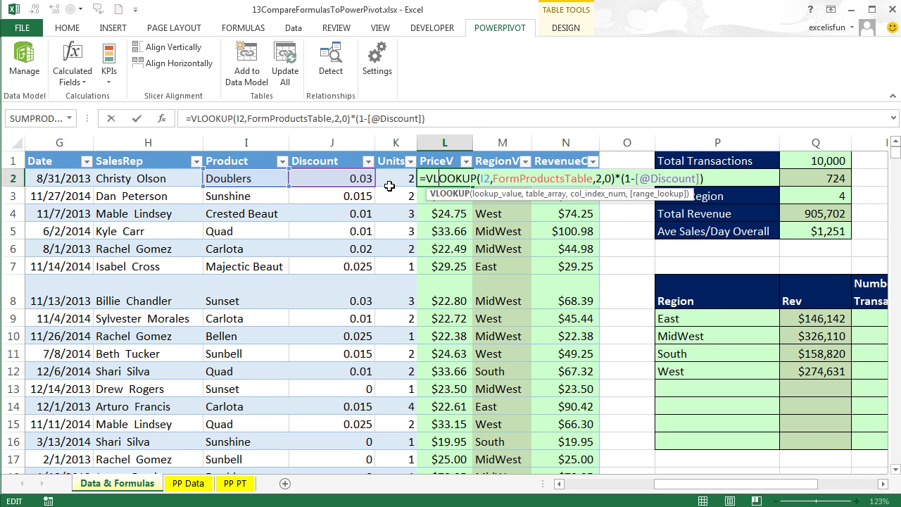
key(Escape)
double_click(564, 180)
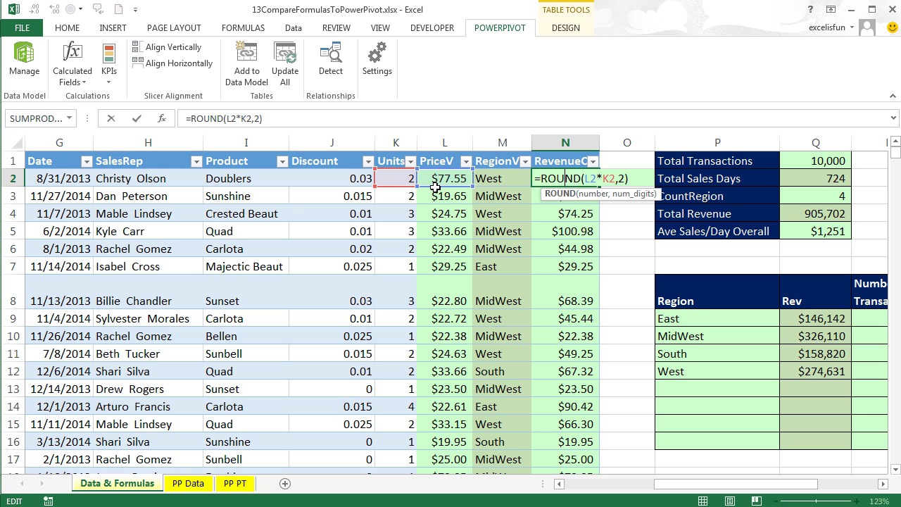
click(513, 186)
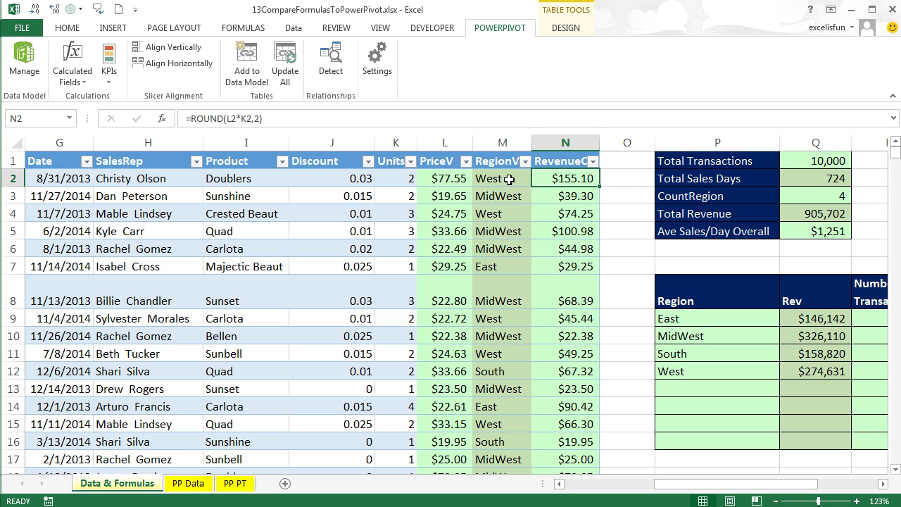
double_click(508, 179)
key(Escape)
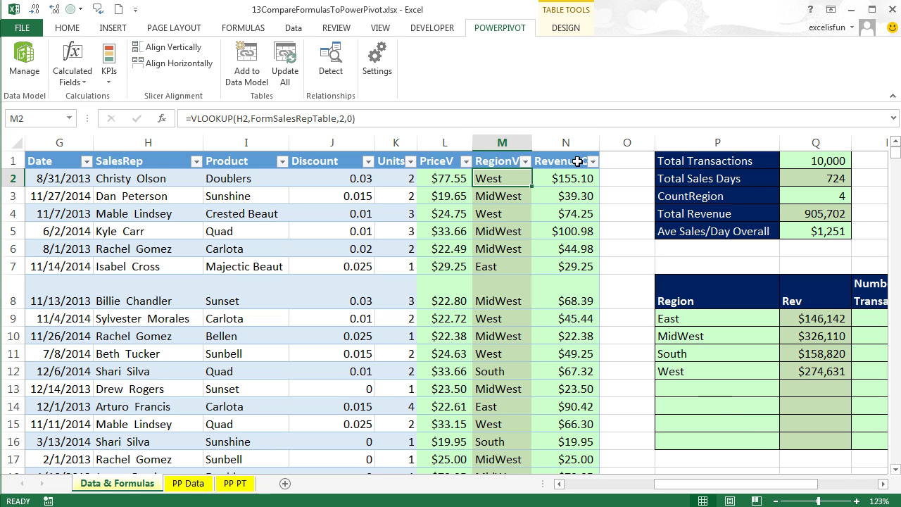
click(445, 175)
key(F2)
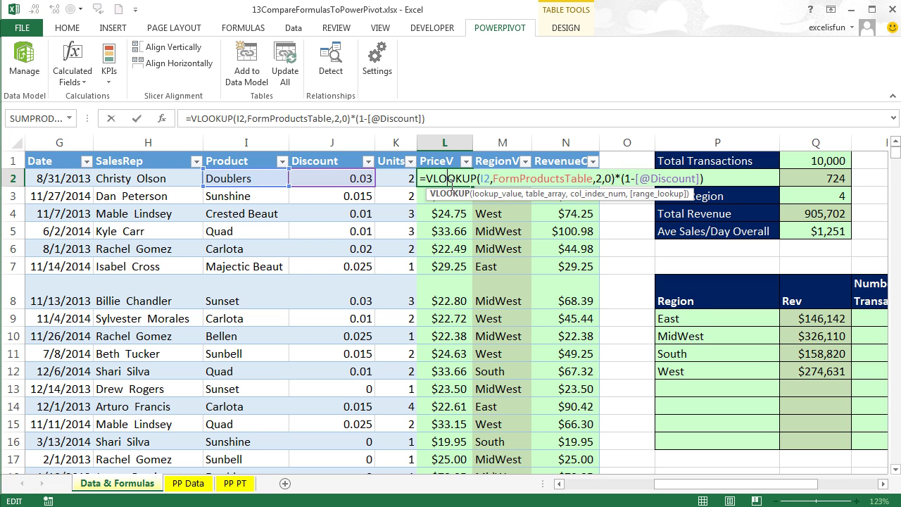
key(Escape)
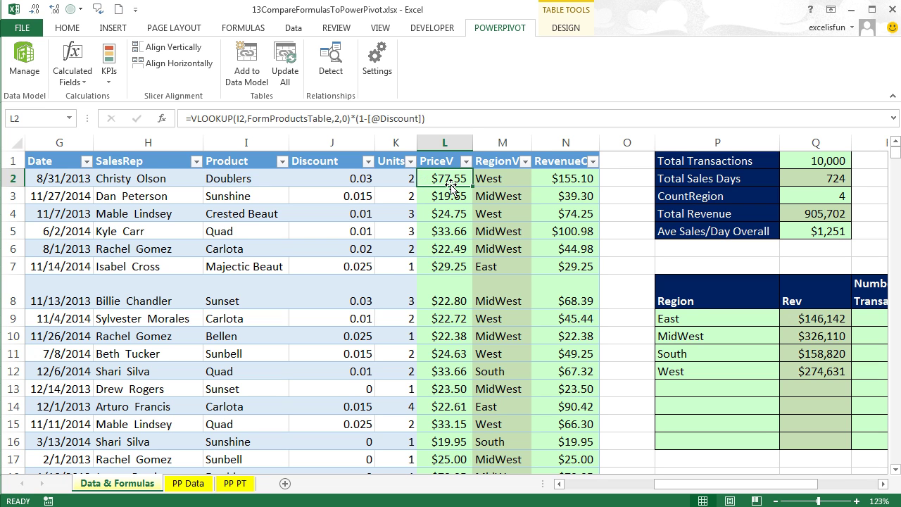
click(500, 179)
key(F2)
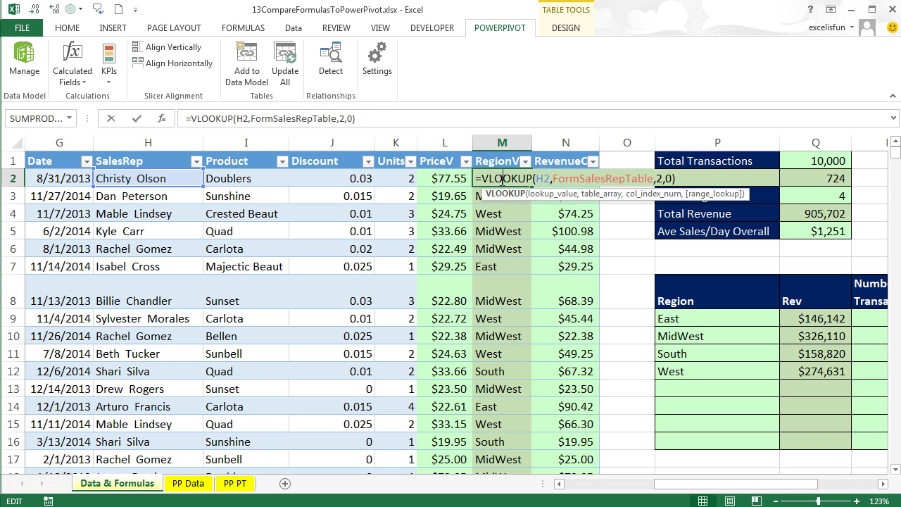
key(Escape)
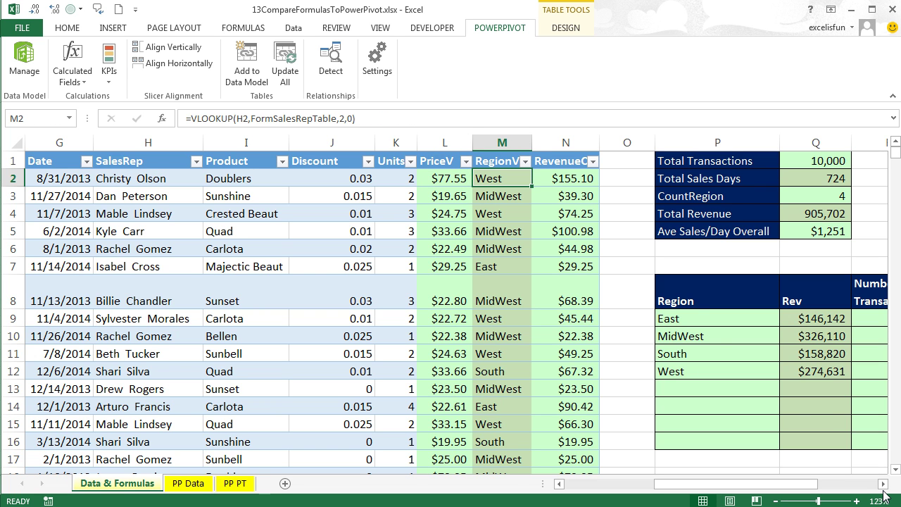
click(882, 483)
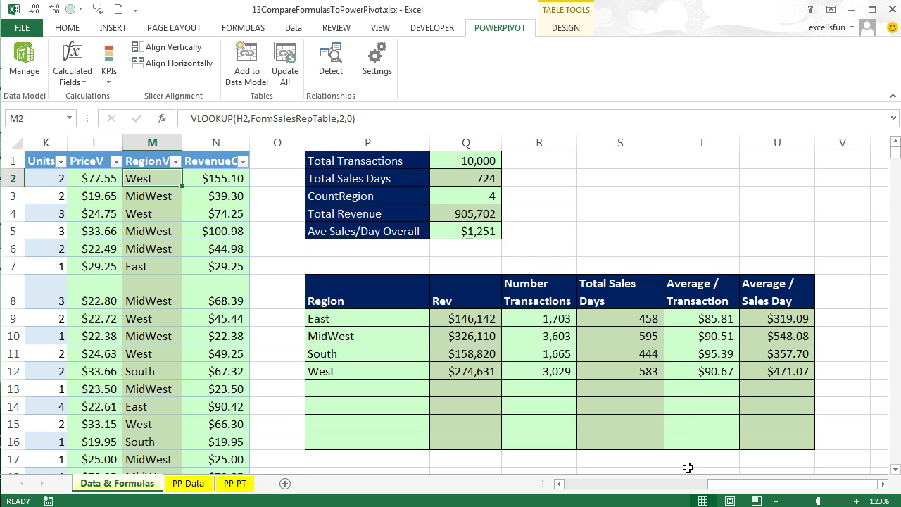
drag(718, 488, 574, 484)
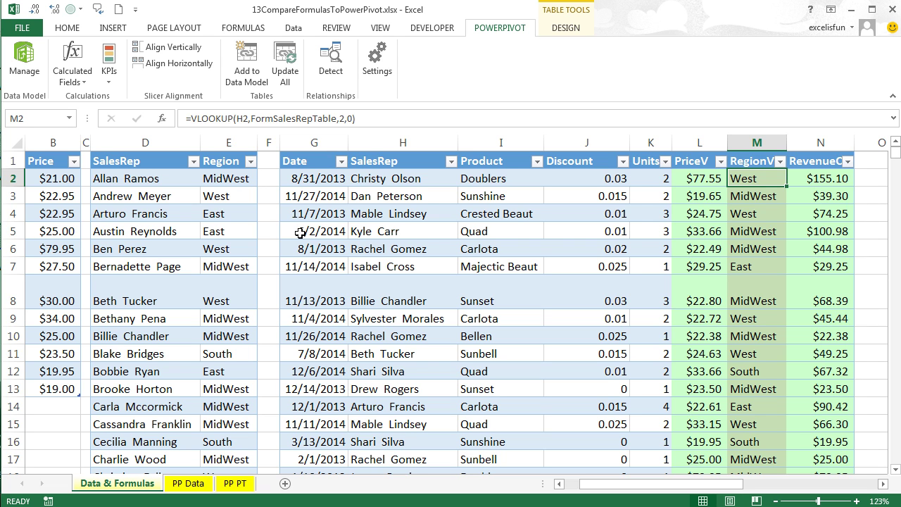
click(300, 232)
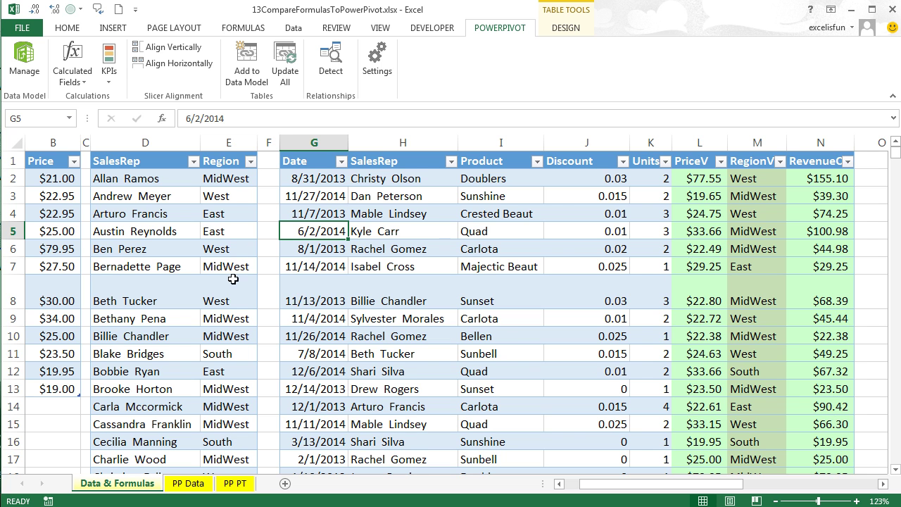
drag(613, 488, 741, 485)
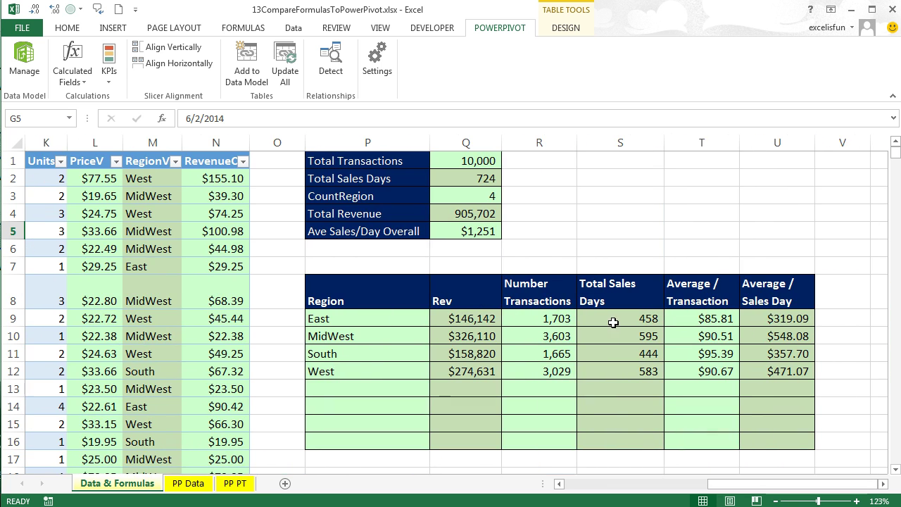
double_click(467, 179)
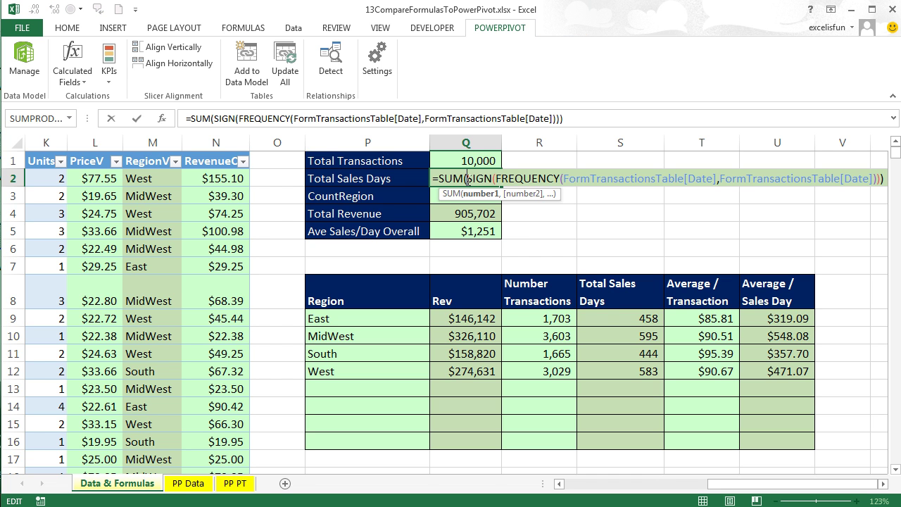
key(Escape)
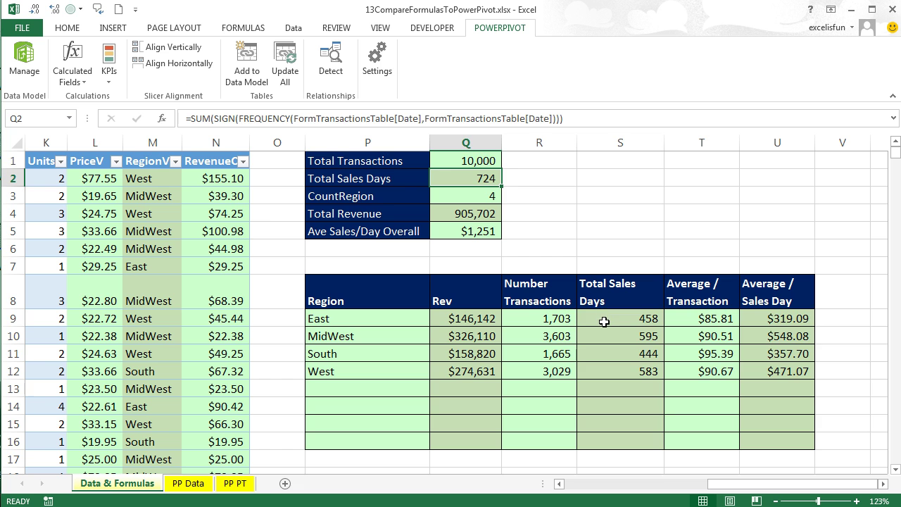
click(604, 321)
double_click(604, 321)
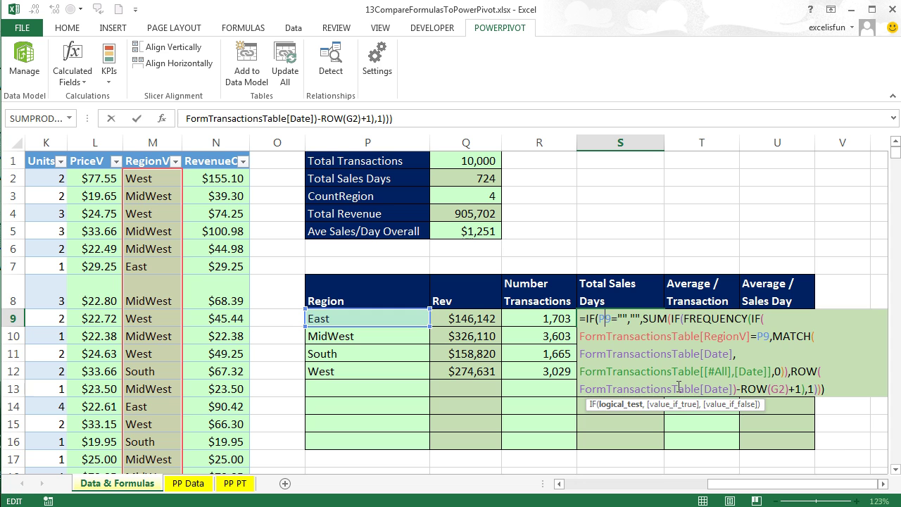
key(ctrl+shift+Return)
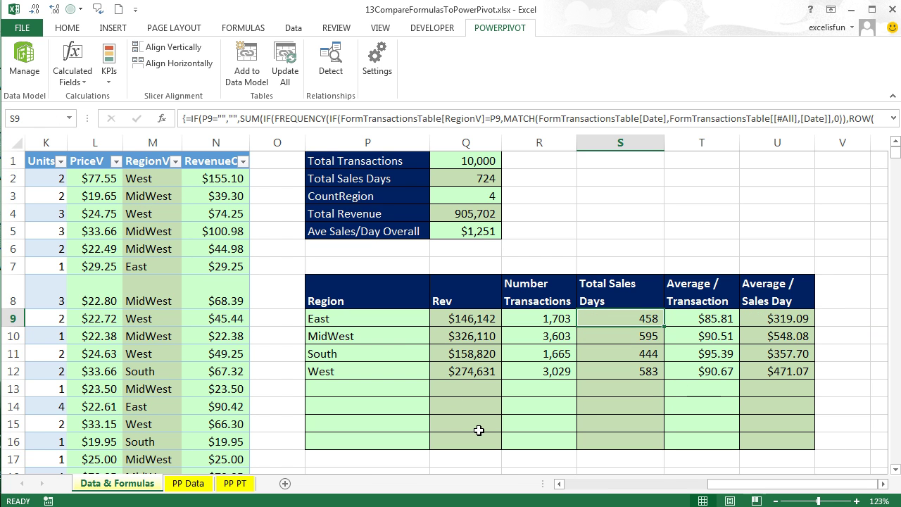
double_click(611, 318)
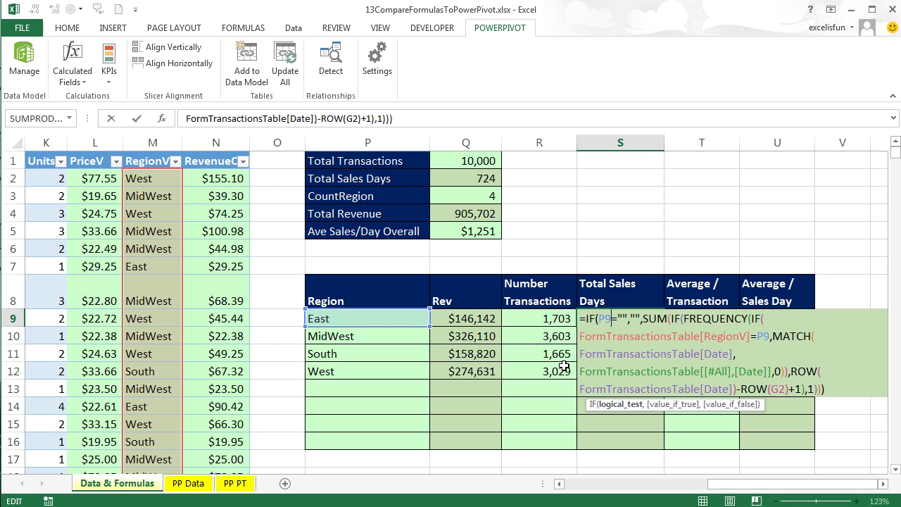
key(ctrl+shift+Return)
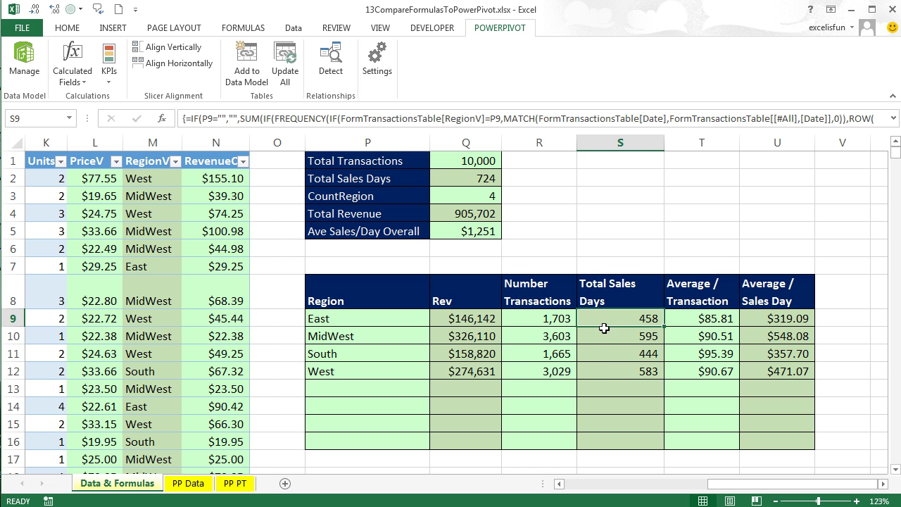
Step: On PP PT, rebuild the rows as Region with Product nested beneath, then switch to the notes workbook
click(233, 487)
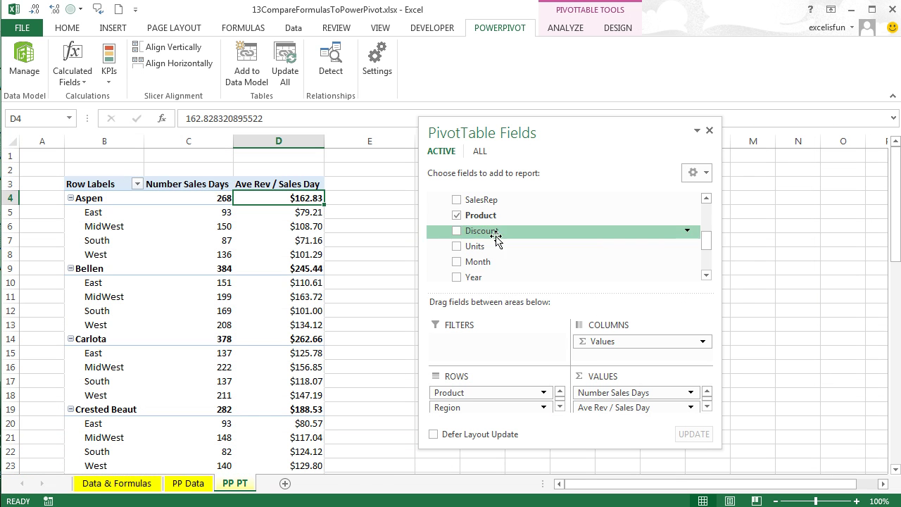
click(457, 215)
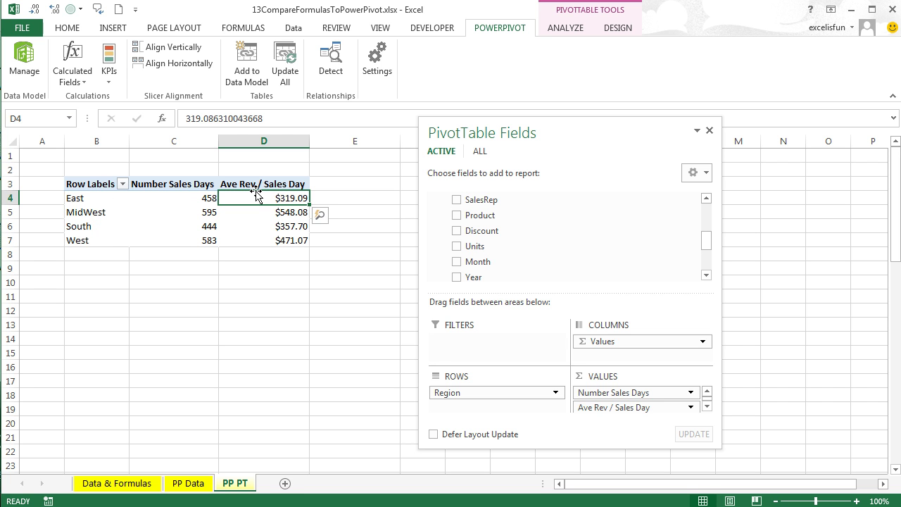
mouse_move(266, 242)
click(707, 275)
click(707, 275)
click(706, 275)
click(706, 275)
click(707, 276)
click(707, 275)
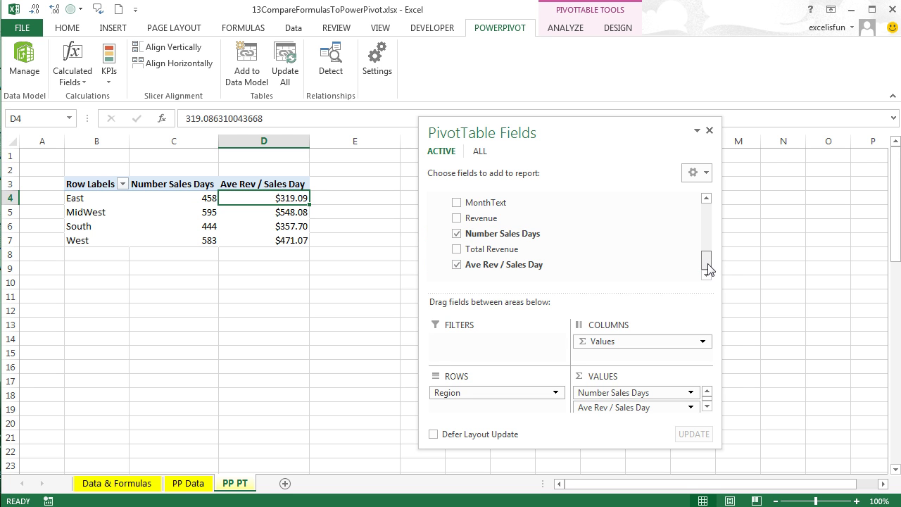
drag(706, 261, 708, 246)
drag(505, 207, 471, 392)
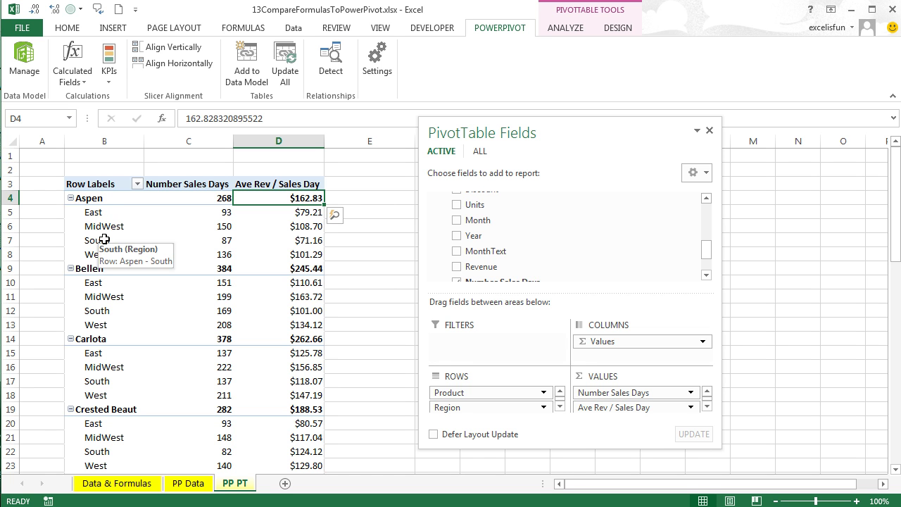
mouse_move(472, 396)
mouse_down()
mouse_move(490, 426)
mouse_move(474, 411)
mouse_up()
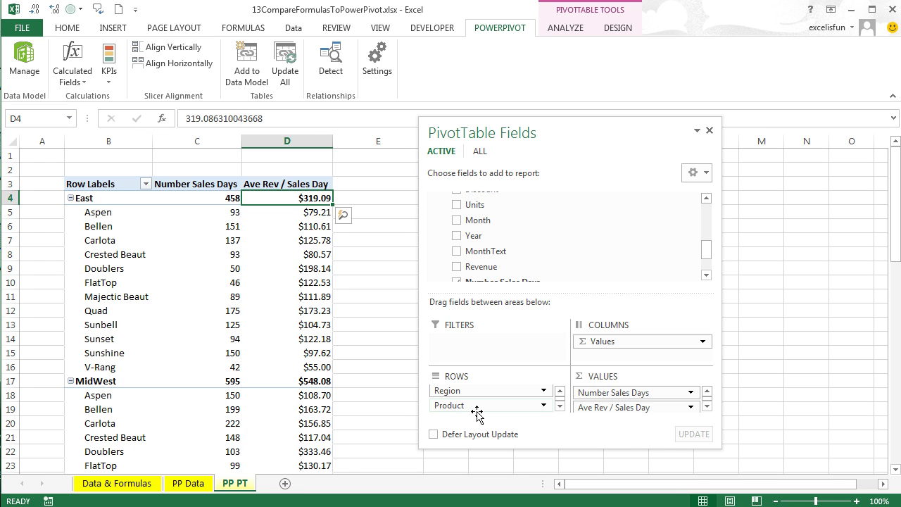
key(alt+Tab)
key(alt+Tab)
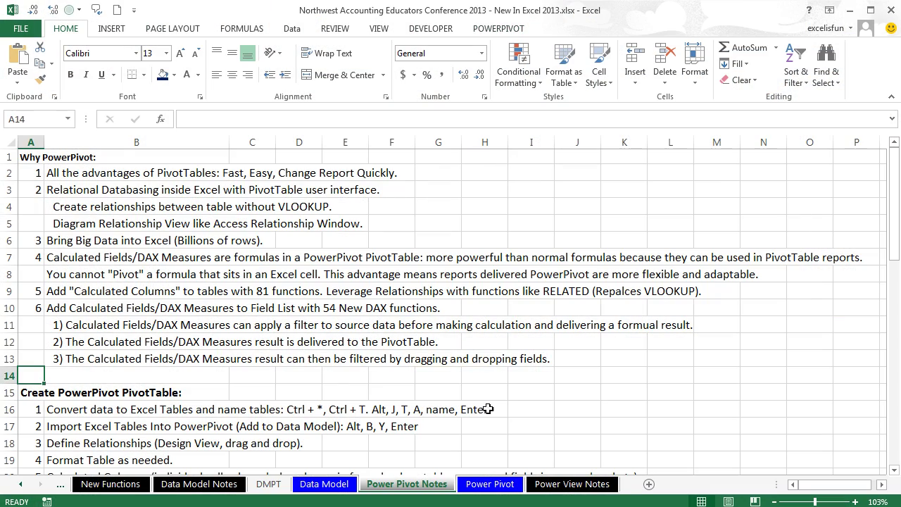
Step: Scroll the notes list, then go to the Power Pivot sheet with the three tables
click(336, 395)
scroll(338, 397, down, 1)
scroll(338, 398, down, 4)
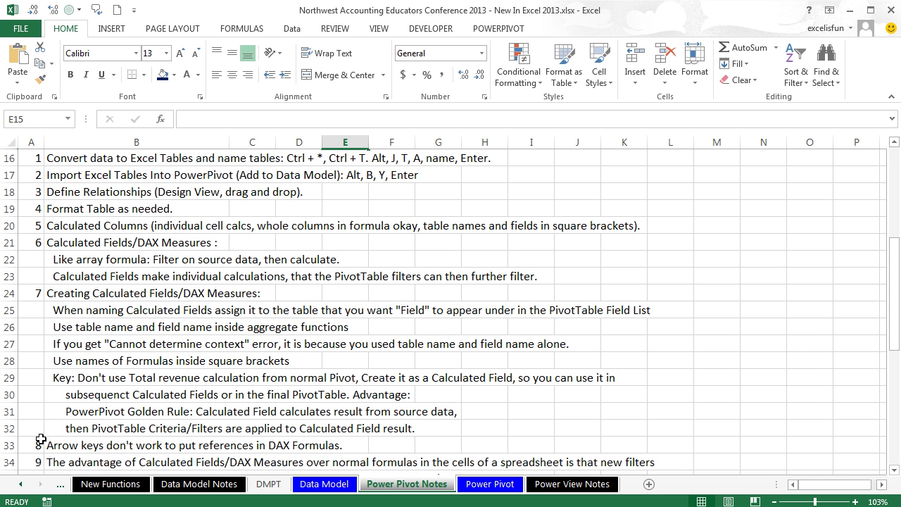
click(486, 483)
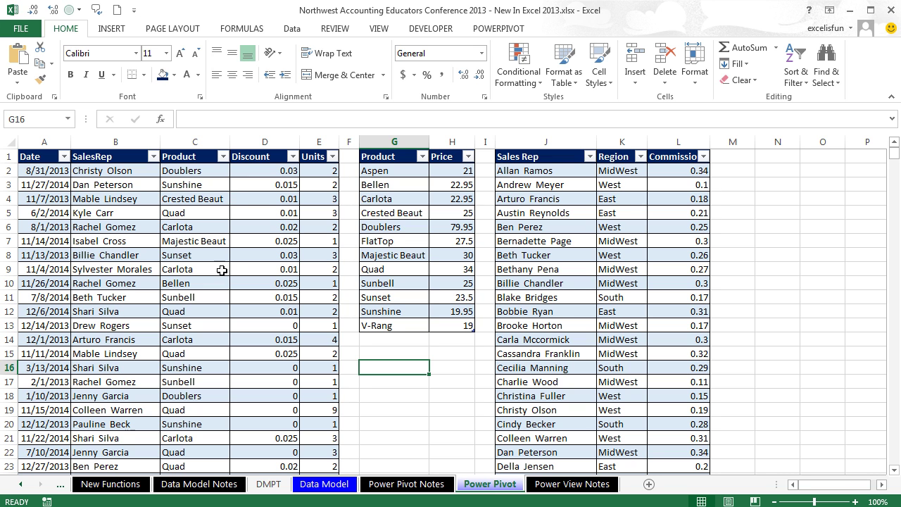
Step: Rename the transactions table from Table2 to TransactionSourceData
click(196, 196)
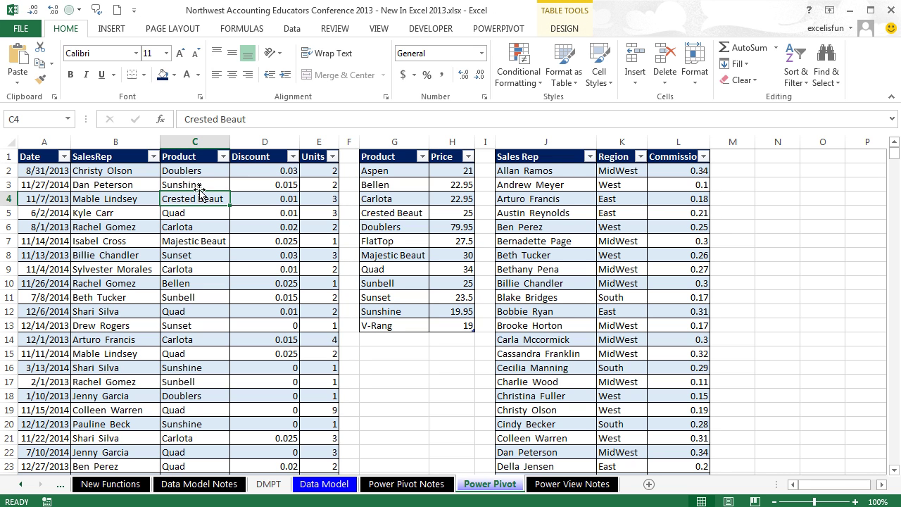
click(579, 28)
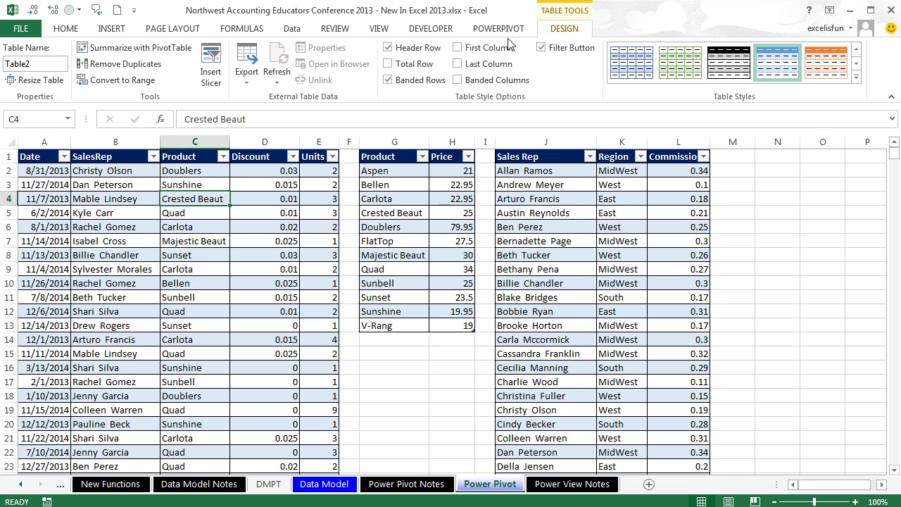
click(45, 68)
text(TransactionSourceData)
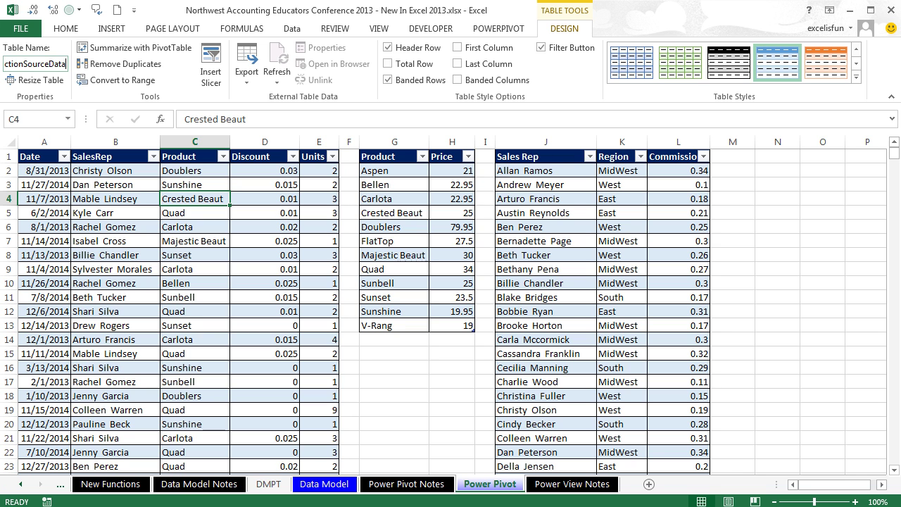
key(Return)
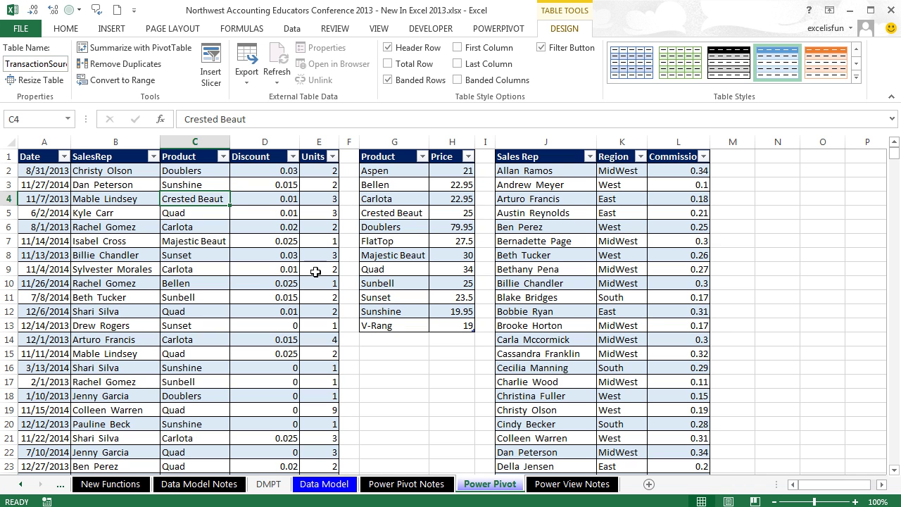
Step: Check the names of the products and sales rep tables
click(433, 226)
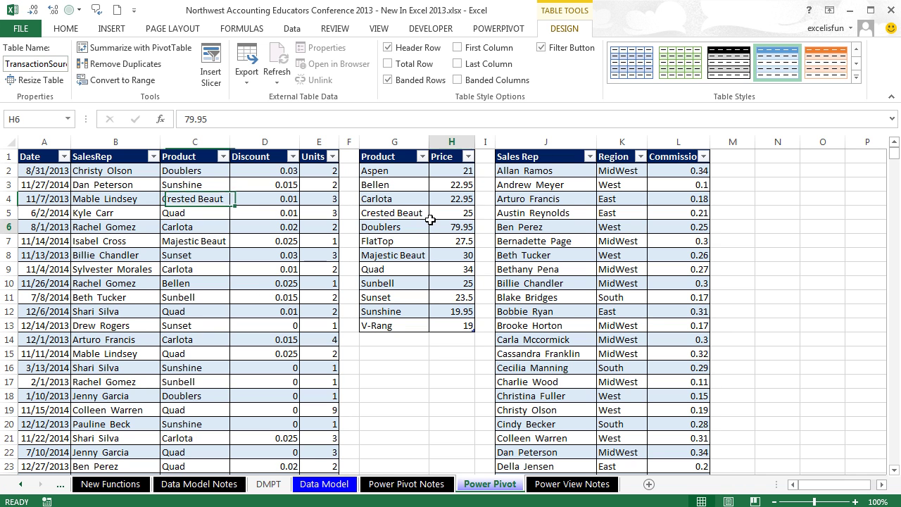
double_click(34, 64)
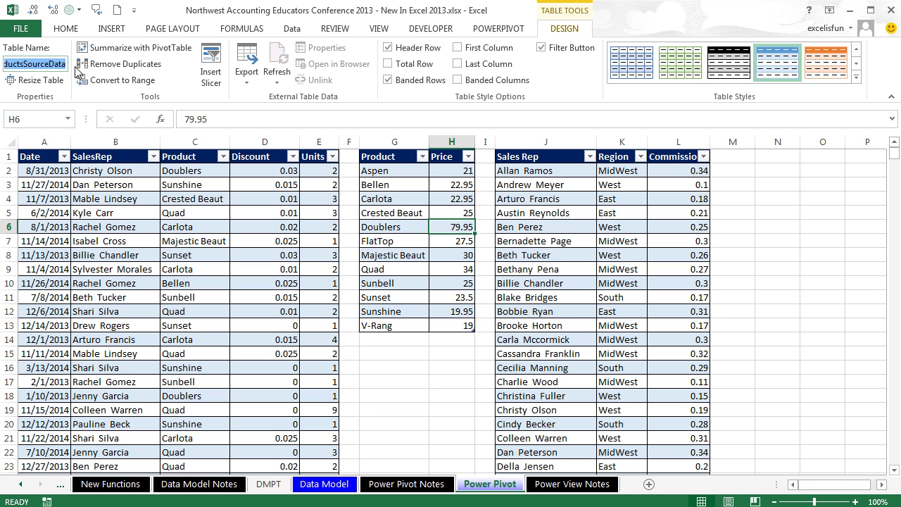
click(588, 196)
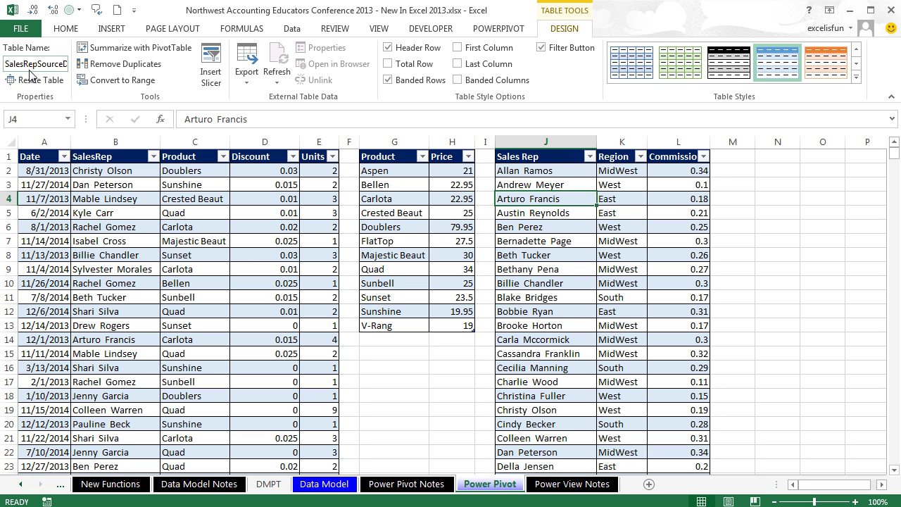
click(259, 264)
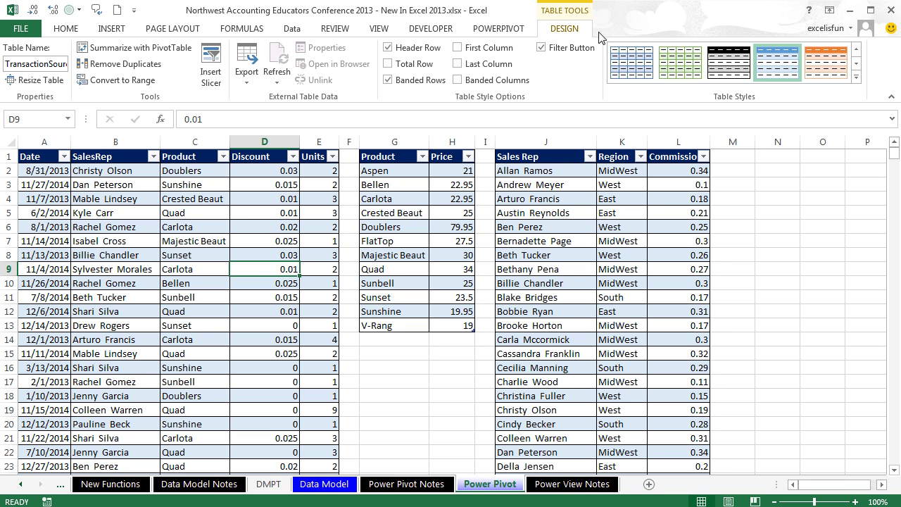
Step: Add TransactionSourceData and the product price table to the Data Model
click(500, 28)
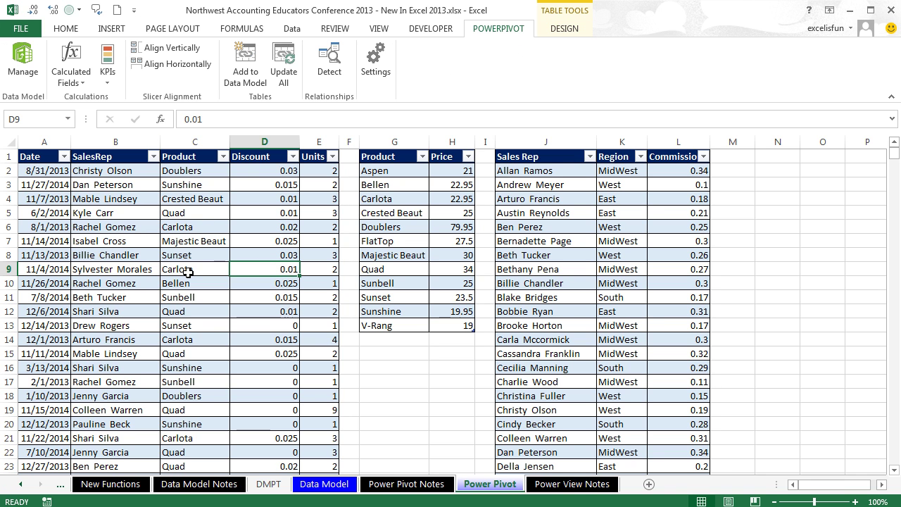
click(245, 74)
click(417, 200)
click(239, 67)
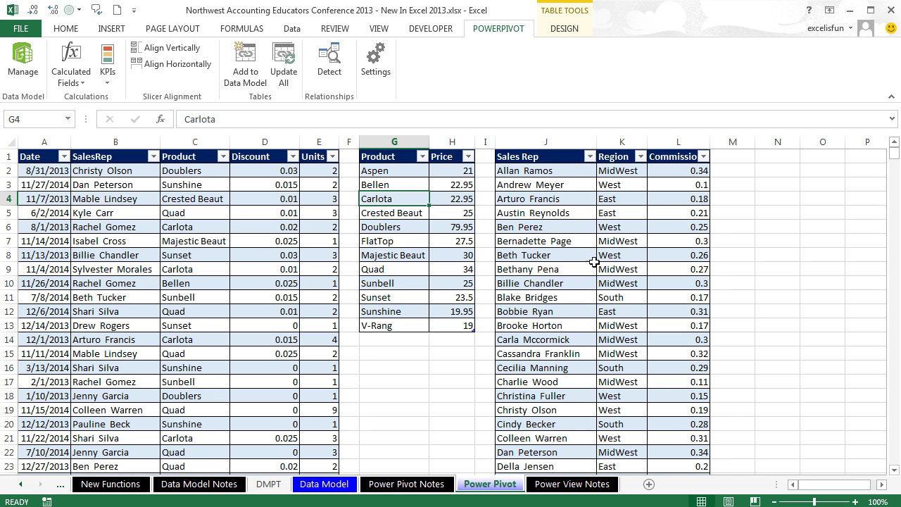
Step: Add the sales rep table to the Data Model as SalesRepSourceData
click(571, 241)
click(245, 67)
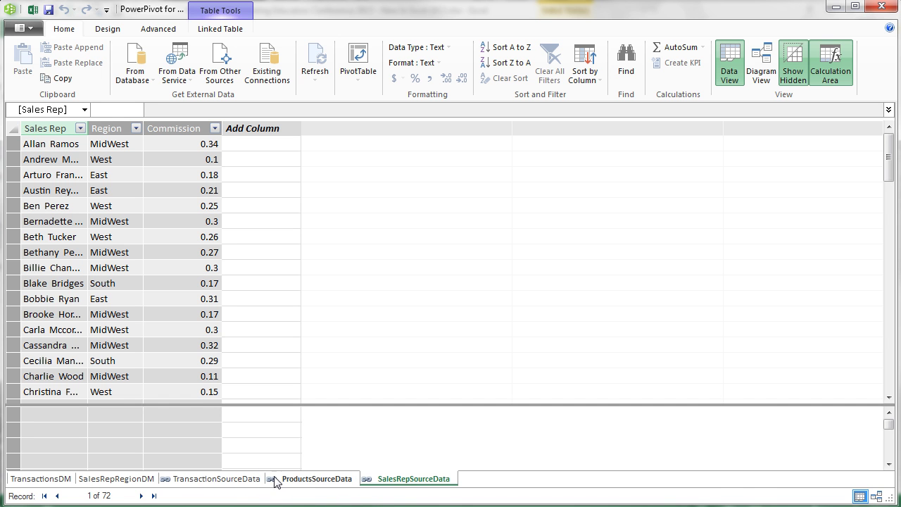
key(alt+Tab)
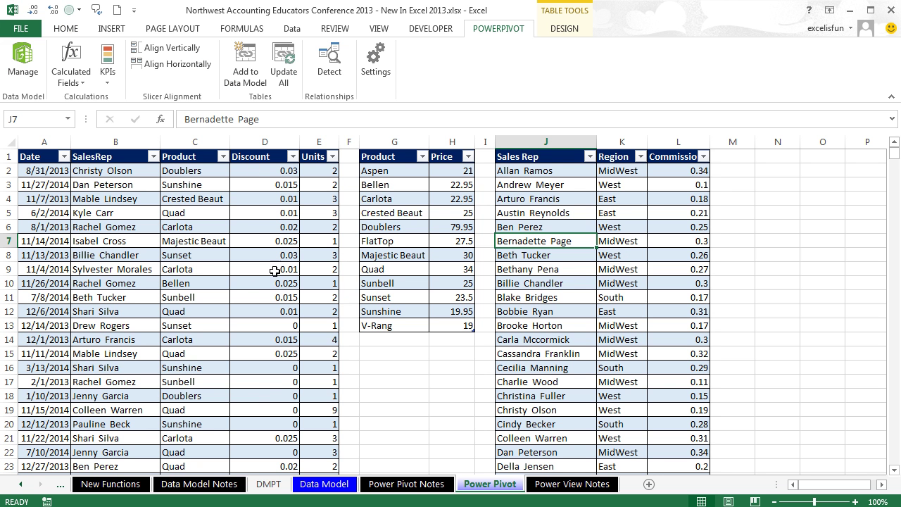
key(alt+Tab)
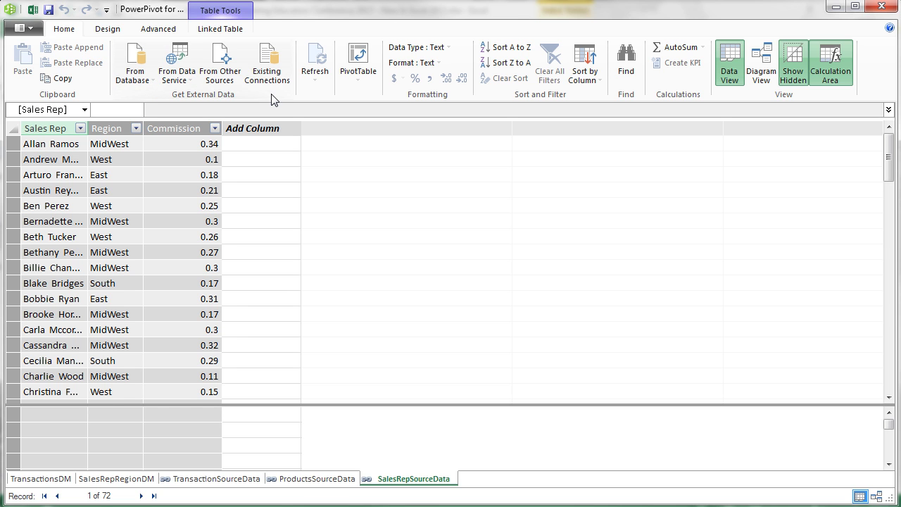
Step: Confirm the linked table's Update Mode stays Automatic
click(107, 29)
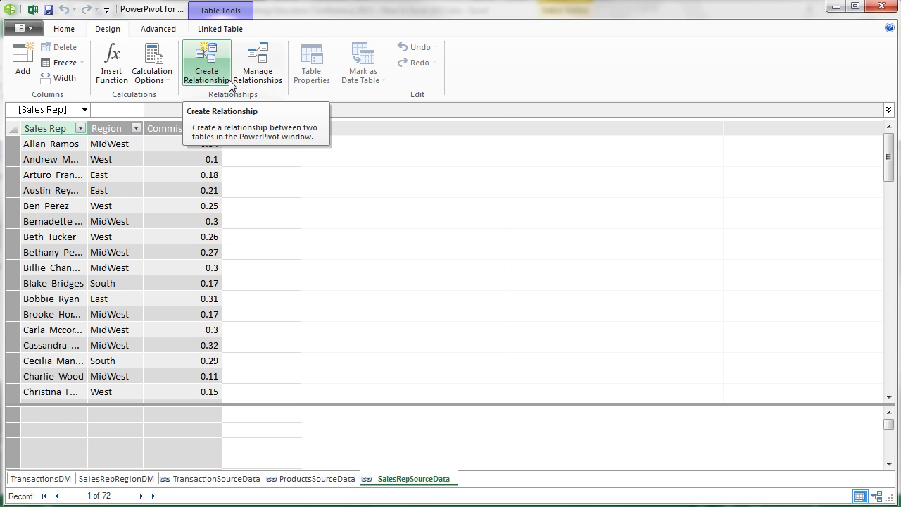
click(155, 31)
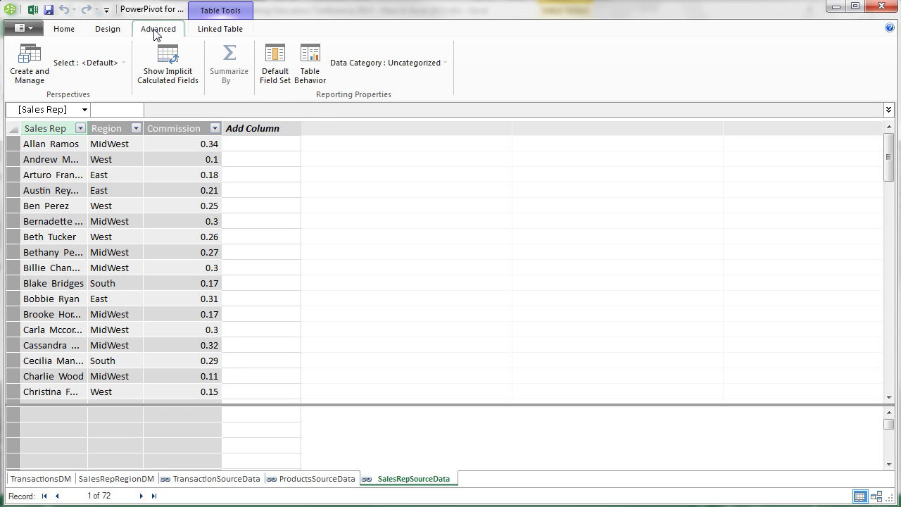
click(217, 33)
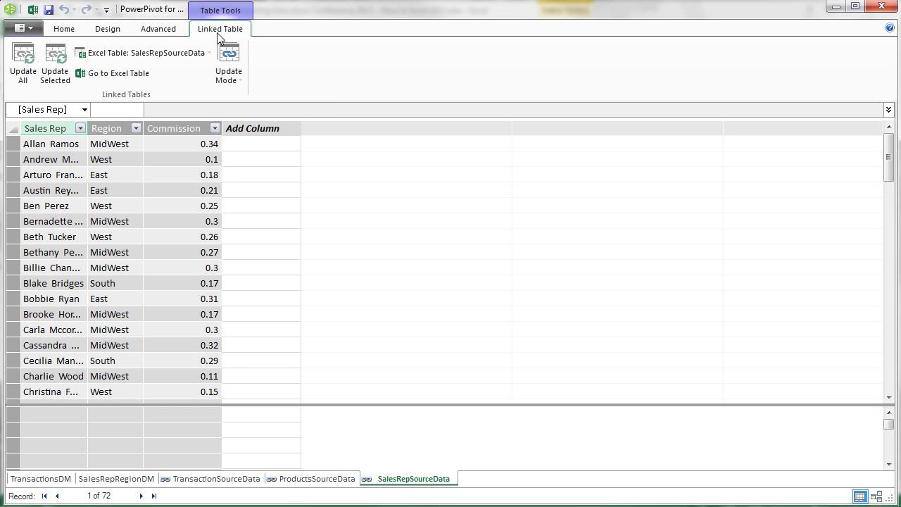
click(228, 67)
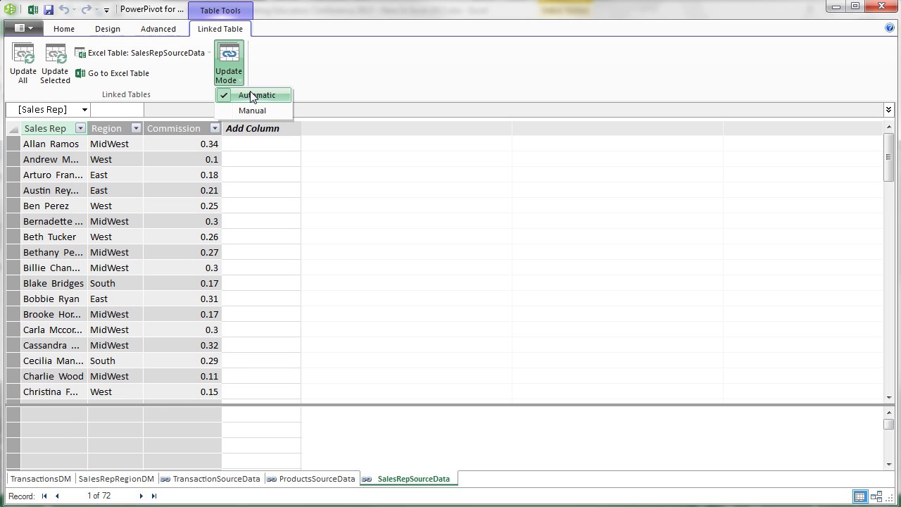
click(252, 96)
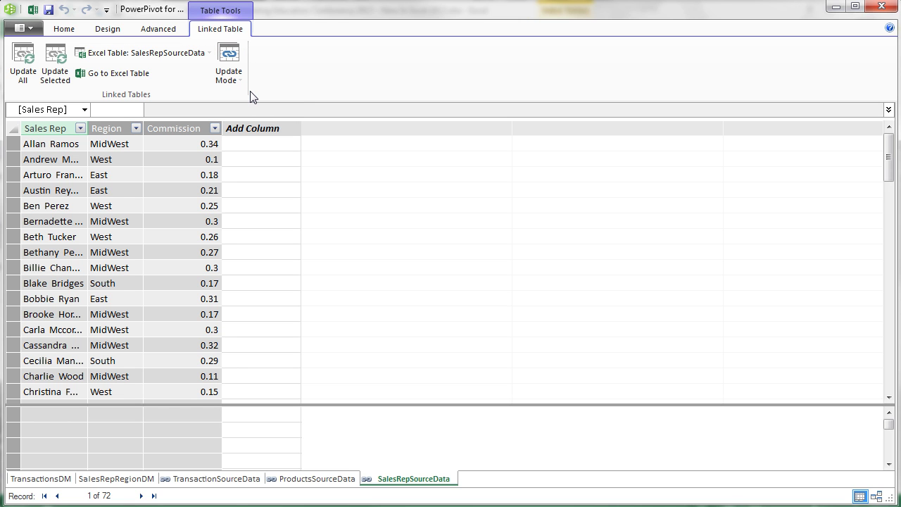
click(68, 33)
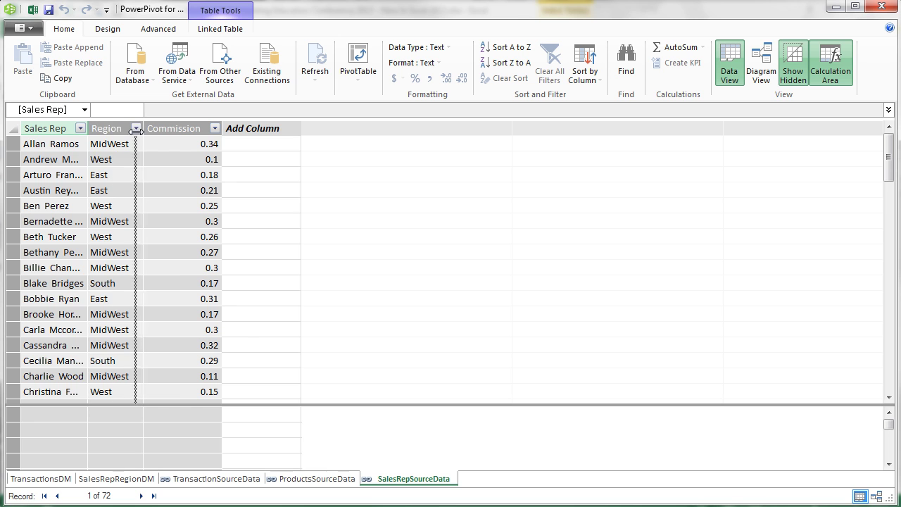
Step: Widen ProductsSourceData's Product column and TransactionSourceData's Date column to show full values
click(319, 479)
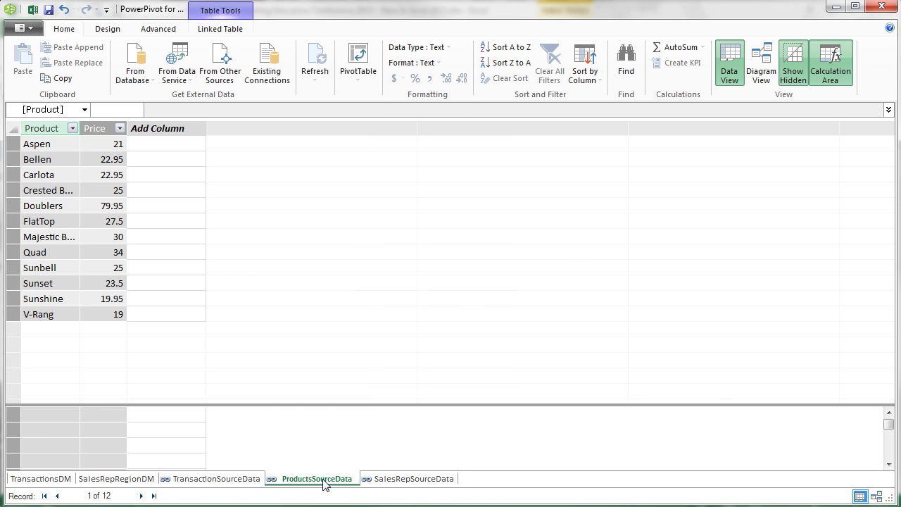
drag(79, 128, 120, 130)
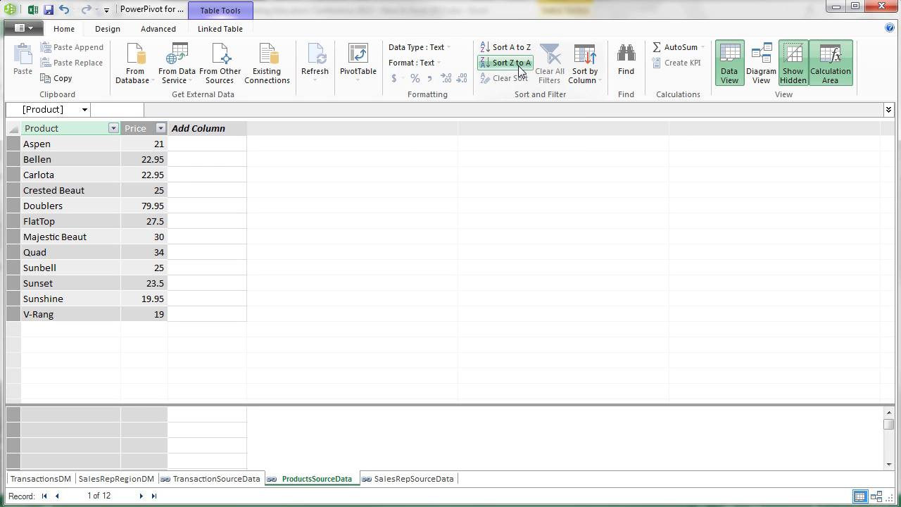
click(258, 478)
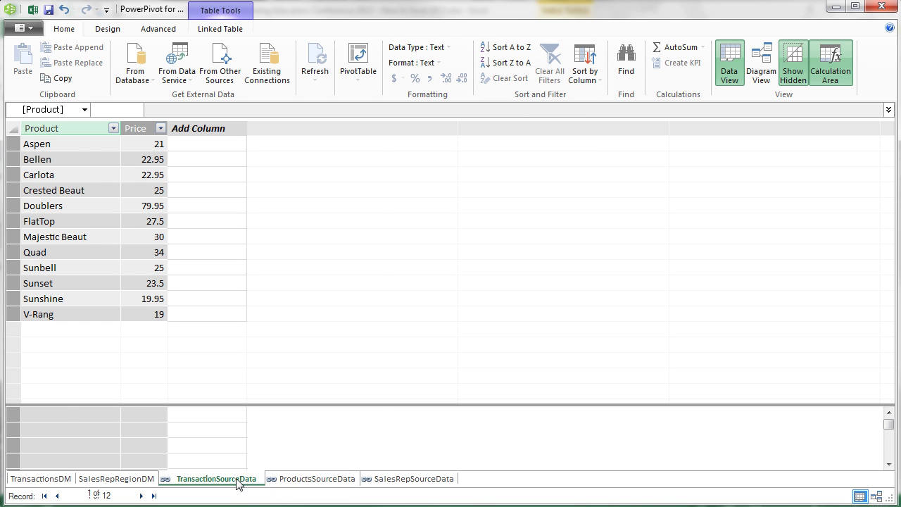
drag(68, 128, 140, 128)
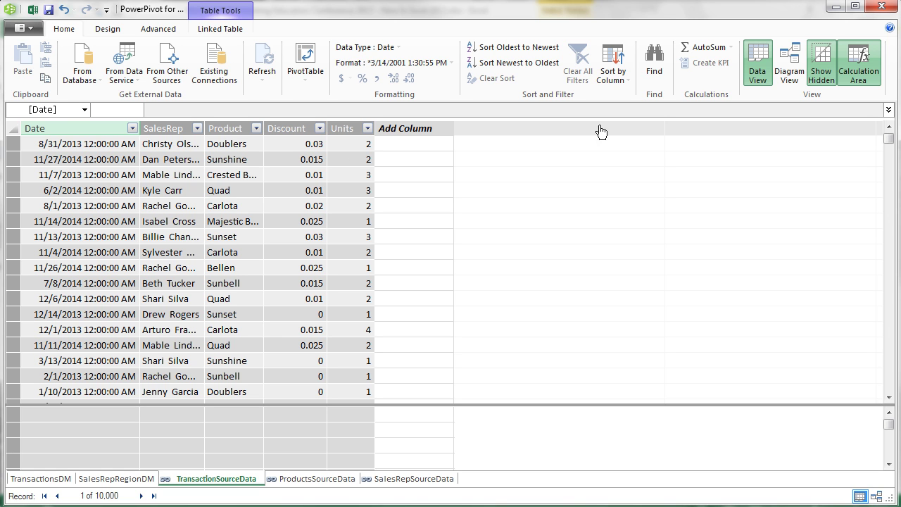
Step: In Diagram View, arrange the table boxes around TransactionSourceData
click(796, 58)
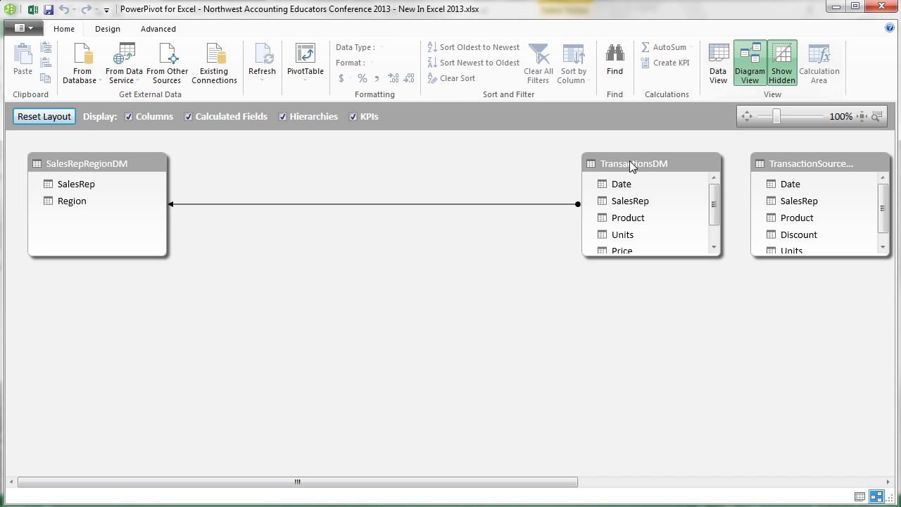
drag(627, 162, 293, 173)
drag(811, 166, 161, 310)
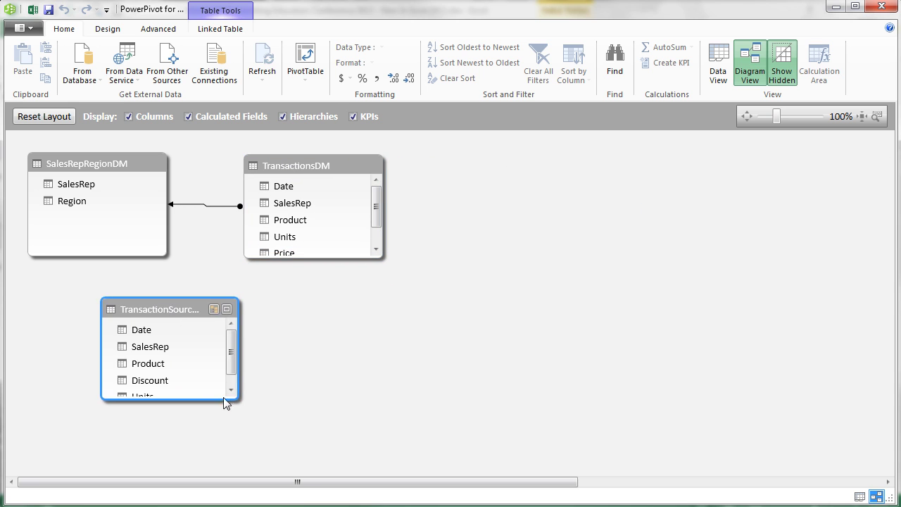
drag(565, 483, 881, 485)
drag(584, 162, 92, 352)
drag(802, 157, 79, 215)
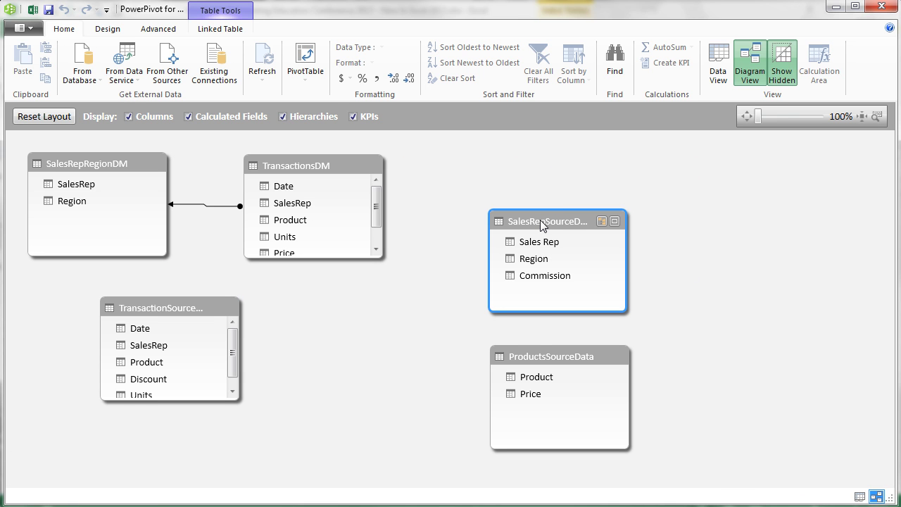
Step: Enlarge the TransactionSourceData box and relate it on SalesRep and Product
drag(240, 400, 250, 453)
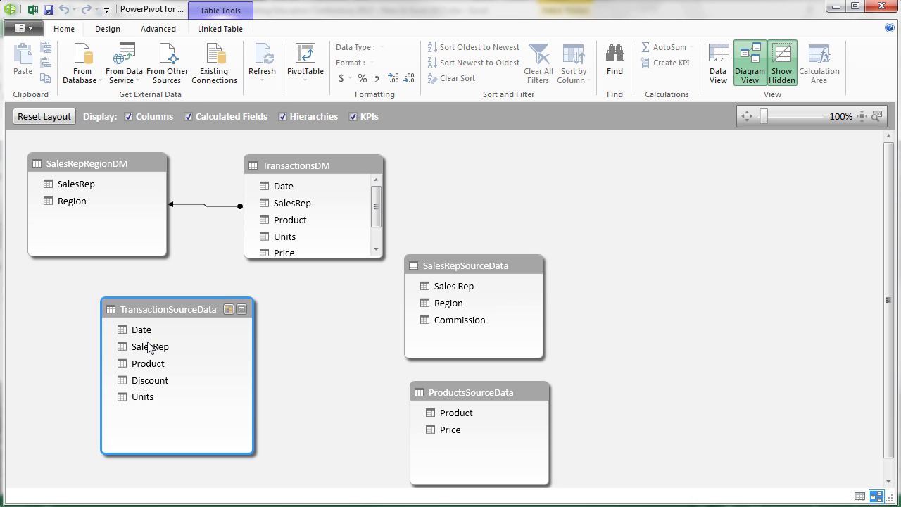
drag(460, 286, 181, 346)
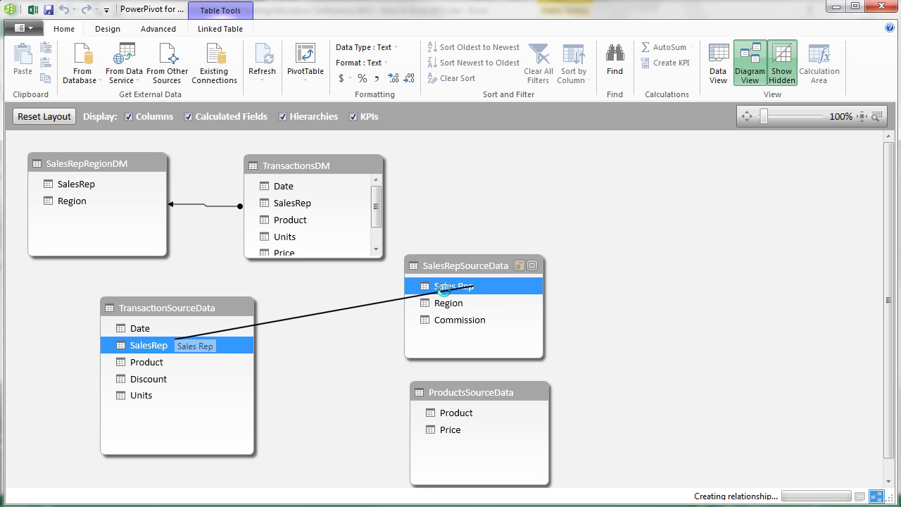
drag(458, 416, 171, 363)
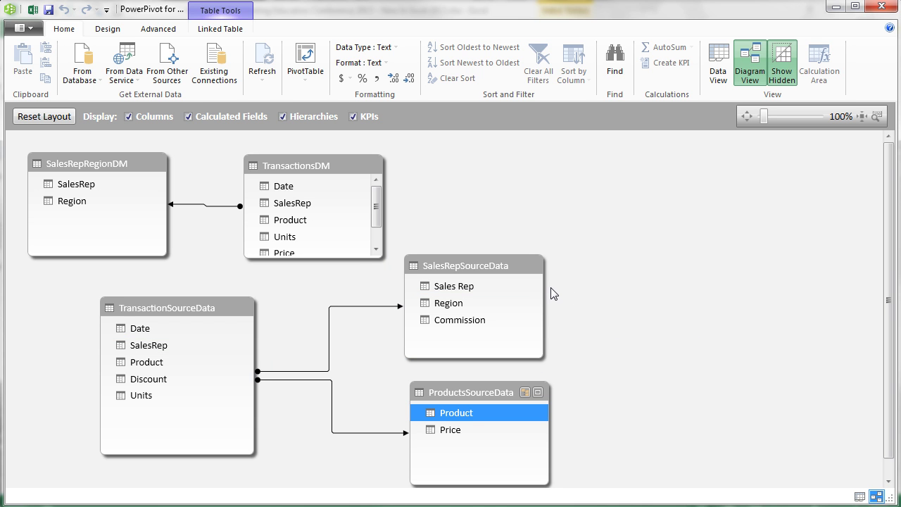
Step: In Data View, widen TransactionSourceData's Product column and select the first Add Column cell
click(721, 76)
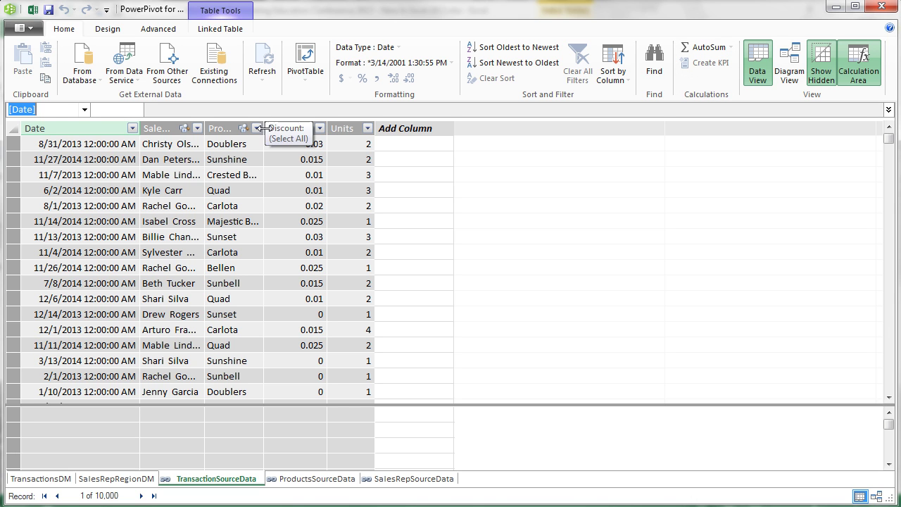
drag(266, 128, 323, 127)
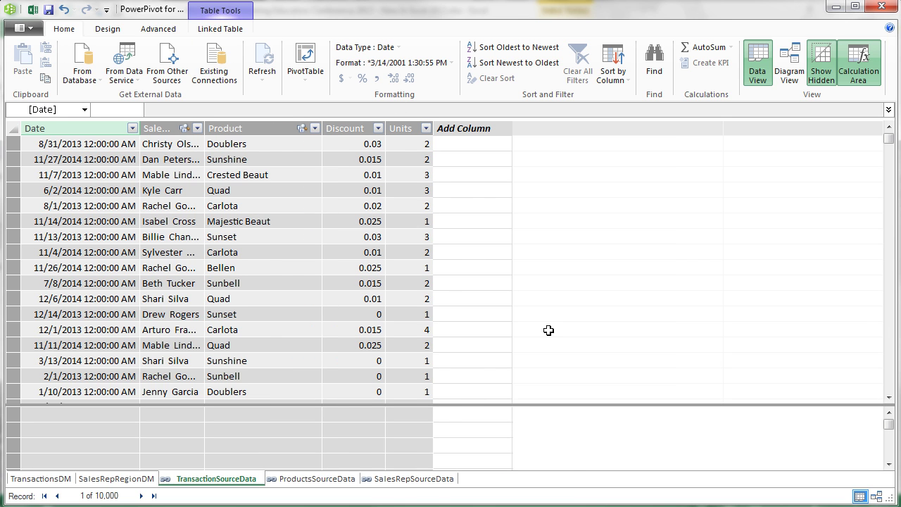
click(460, 142)
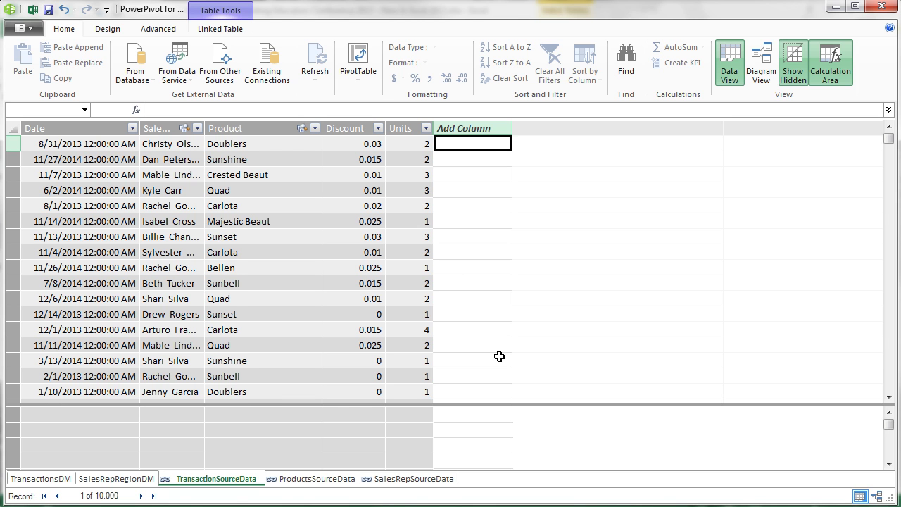
Step: Add a calculated column =MONTH([Date]) to TransactionSourceData and name it Month
text(=)
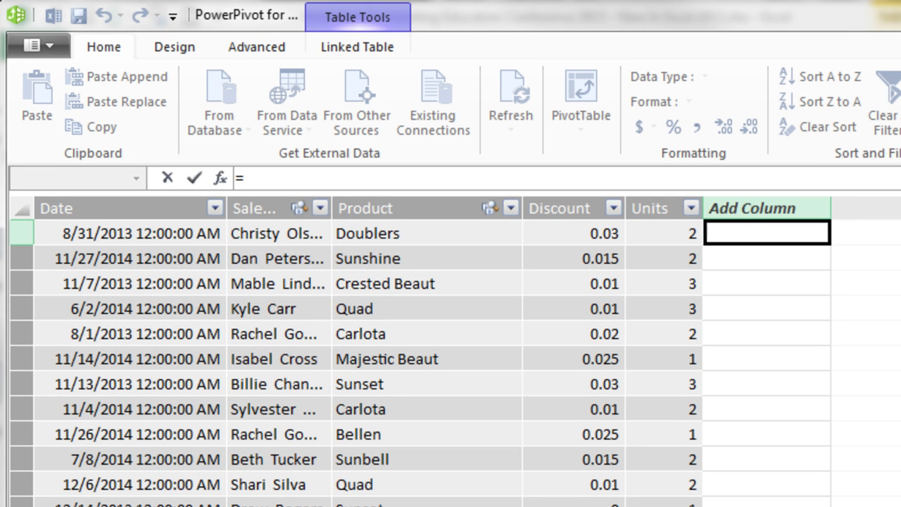
text(mon)
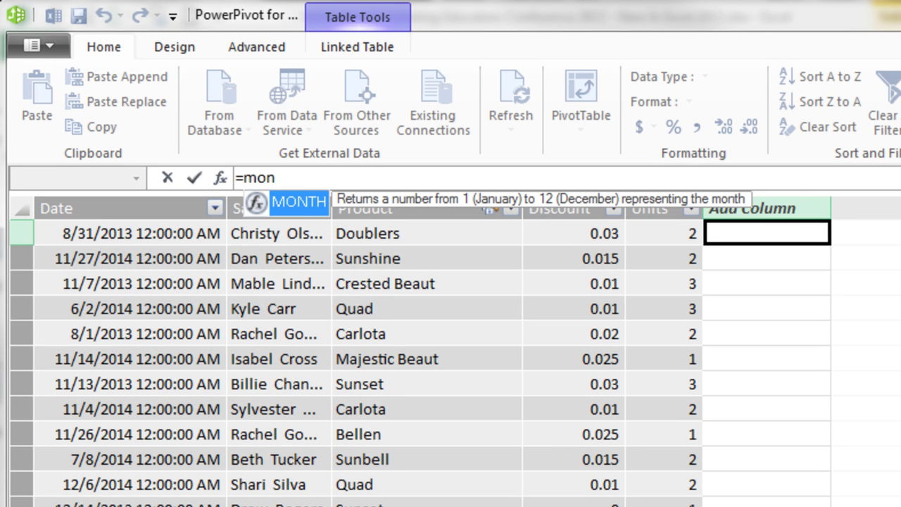
key(Tab)
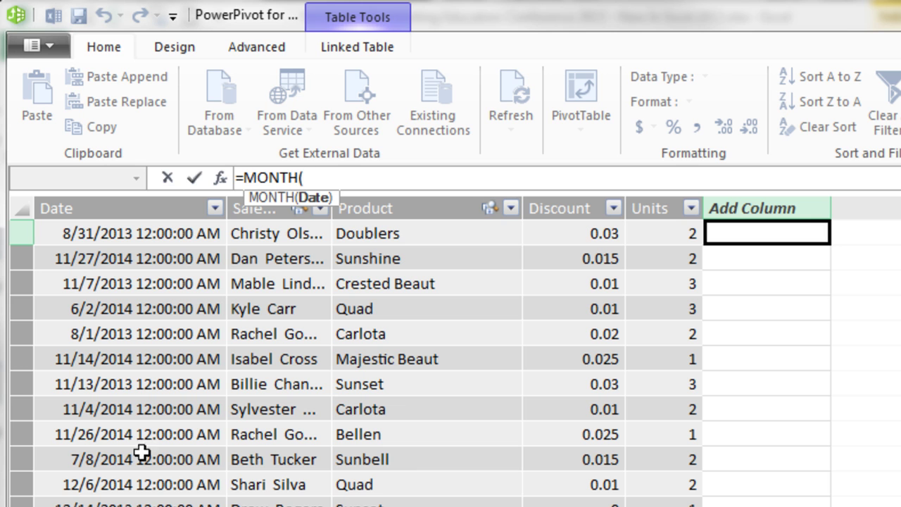
click(74, 234)
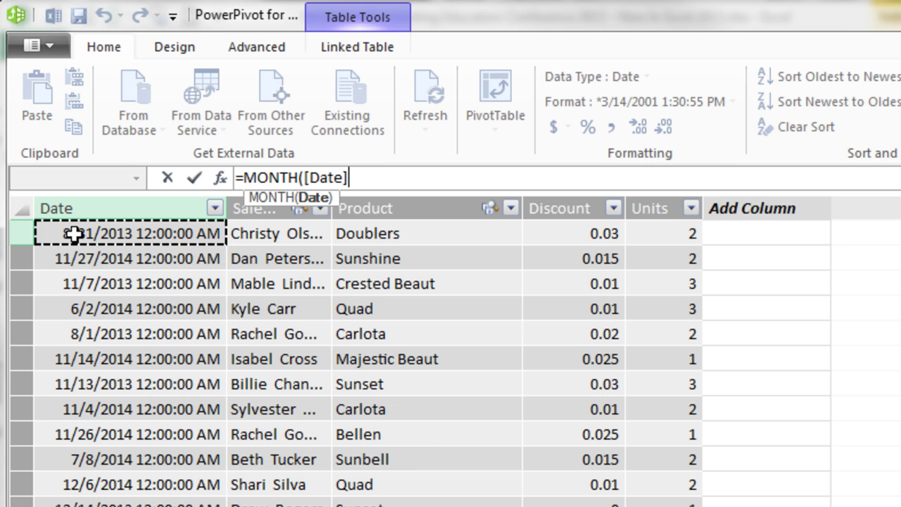
text())
key(Return)
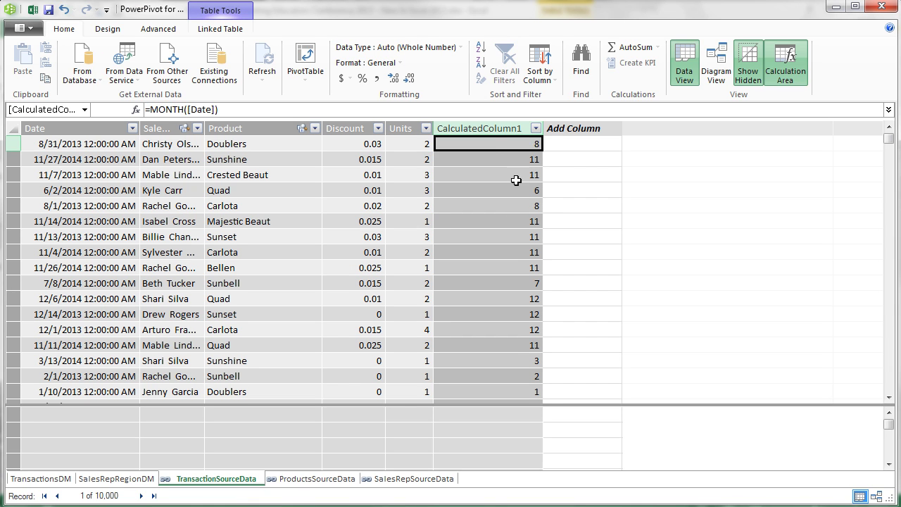
double_click(478, 127)
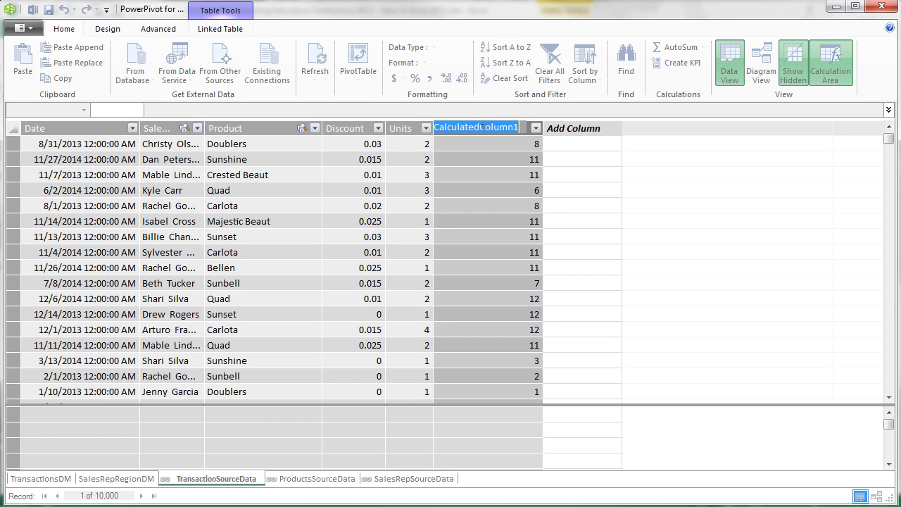
text(Month)
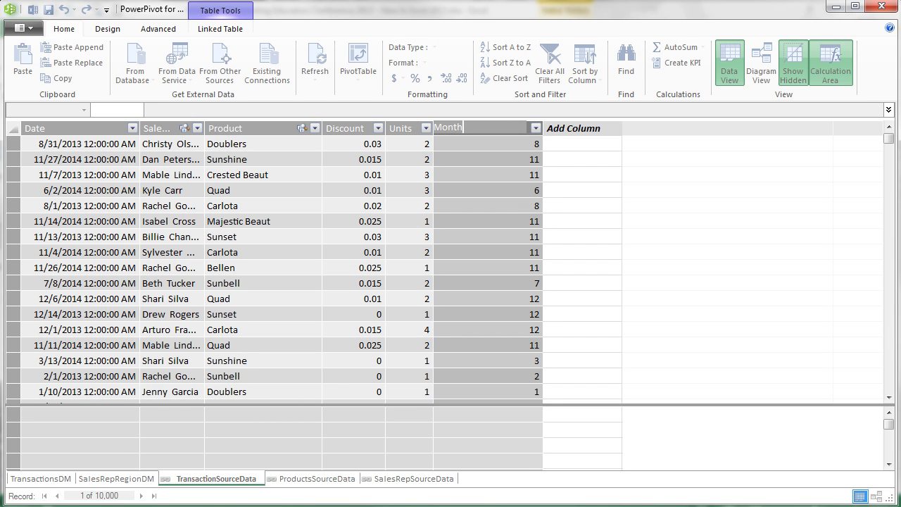
key(Return)
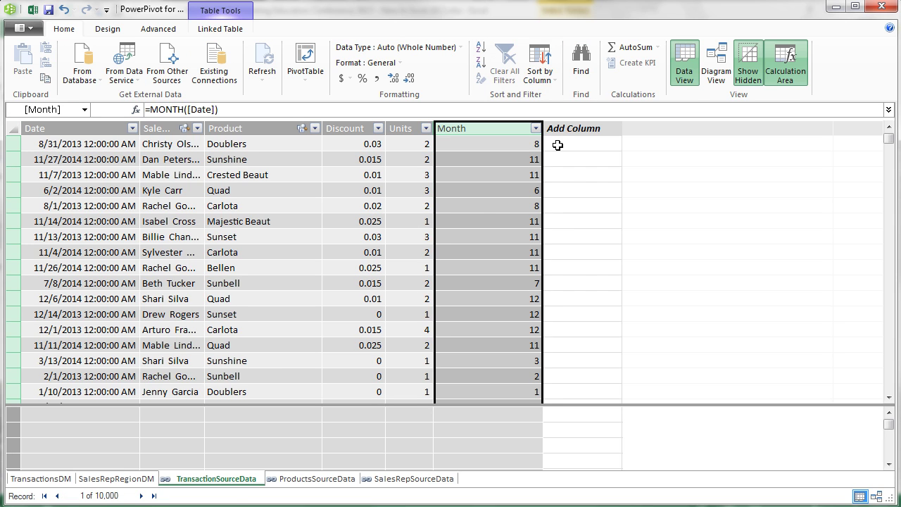
click(557, 145)
Step: Enter =FORMAT([Date],"mmm") in a new column, replacing the erroneous period with a comma
text(=)
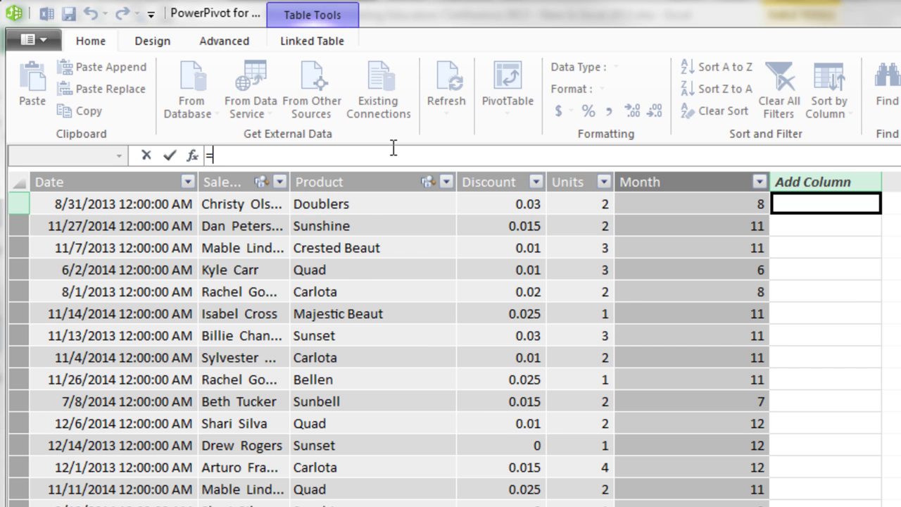
text(fo)
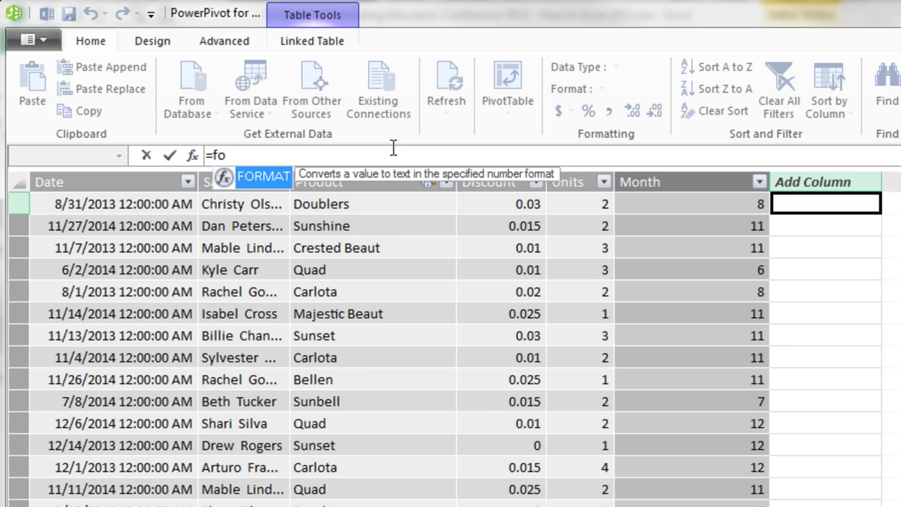
key(Tab)
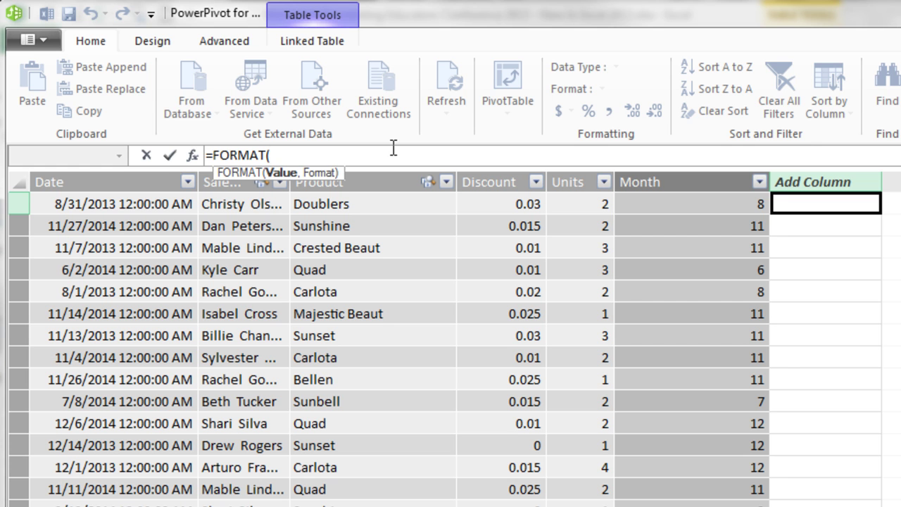
click(104, 205)
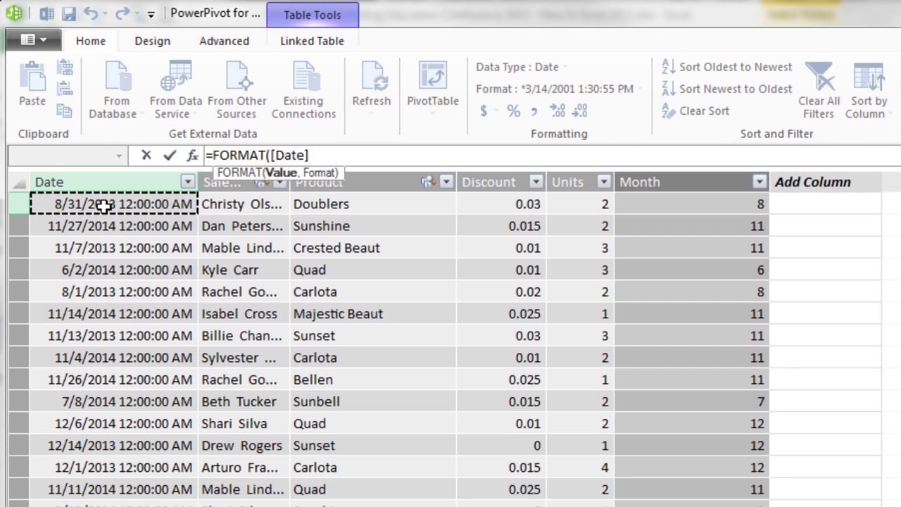
text(,"mm)
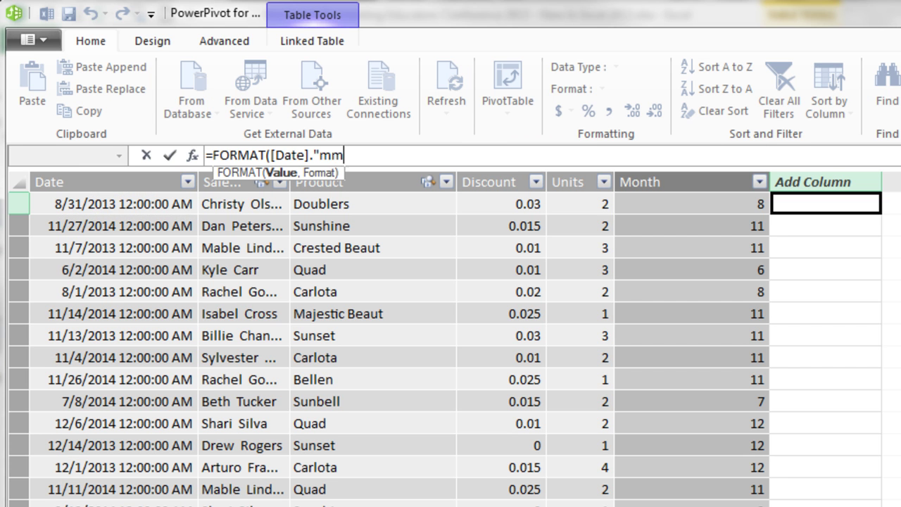
text(m"))
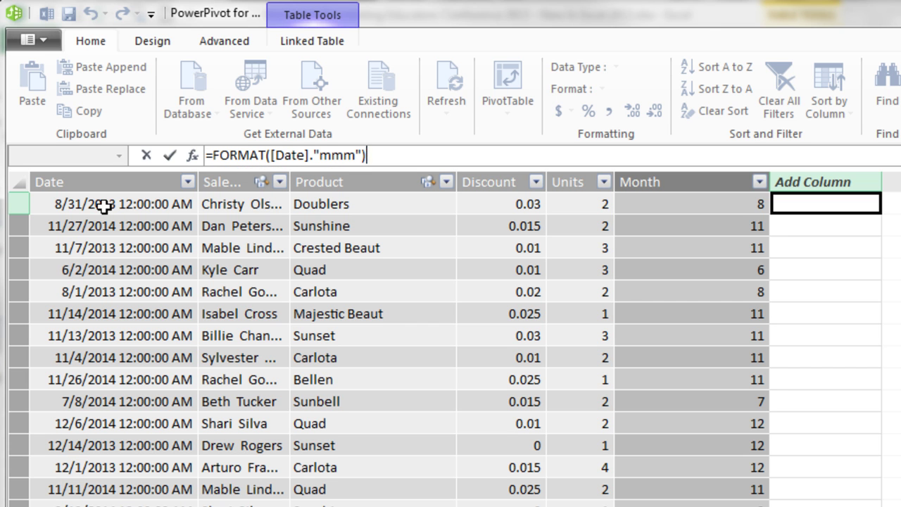
key(Return)
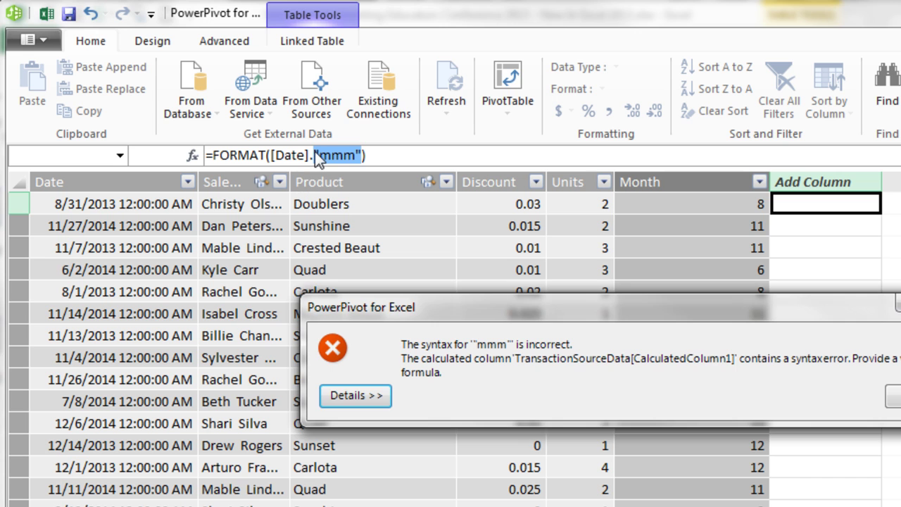
key(Return)
click(314, 155)
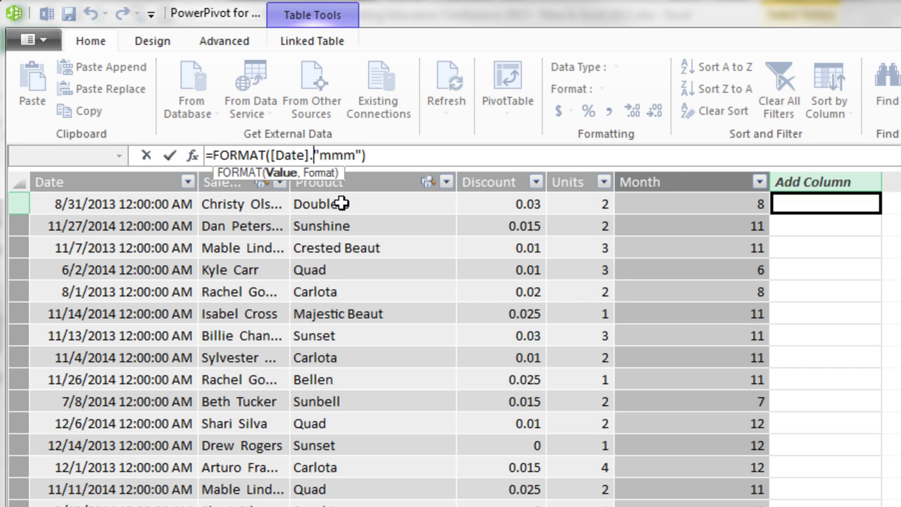
key(BackSpace)
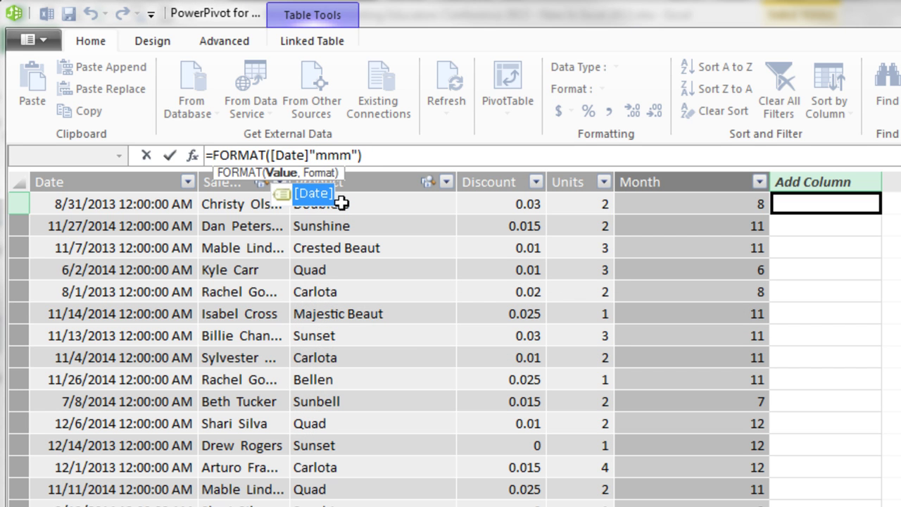
text(,)
key(Return)
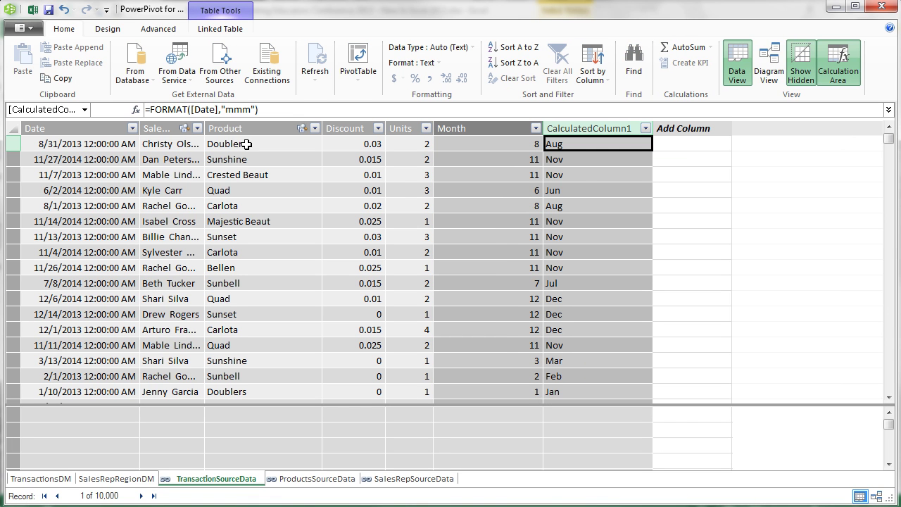
Step: Name the month-name column TextMonth
double_click(608, 127)
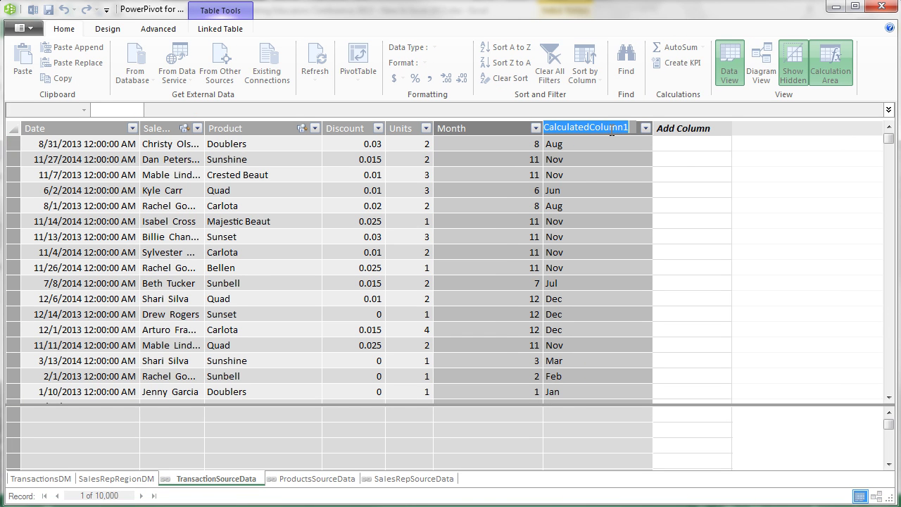
text(TextMonth)
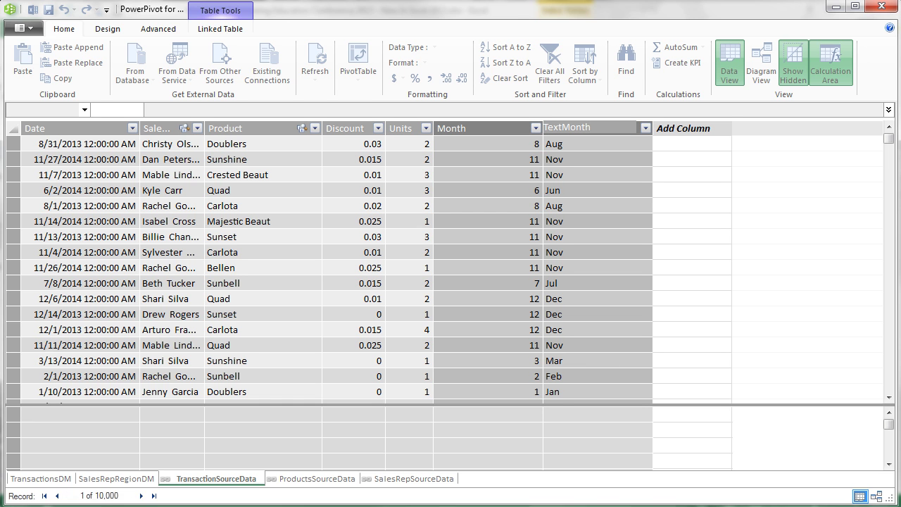
key(Return)
Step: Add a calculated column =YEAR([Date]) and name it Year
click(686, 149)
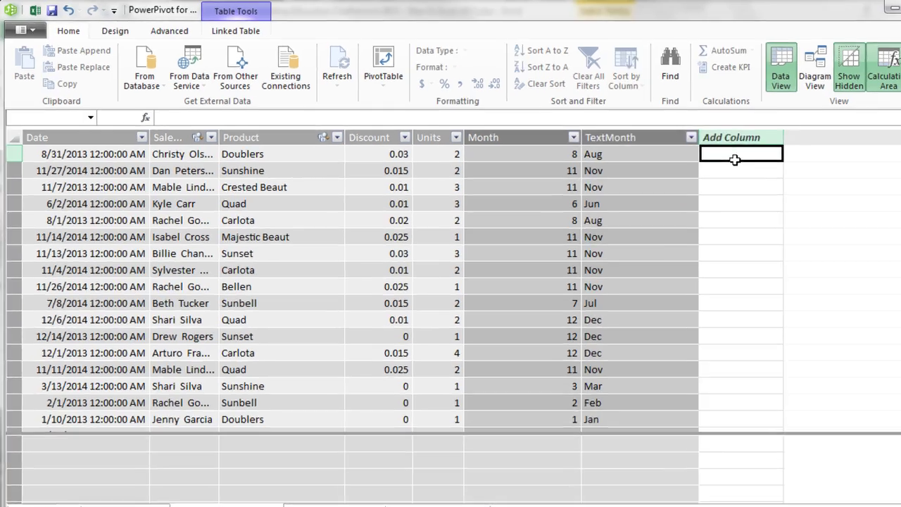
text(=ye)
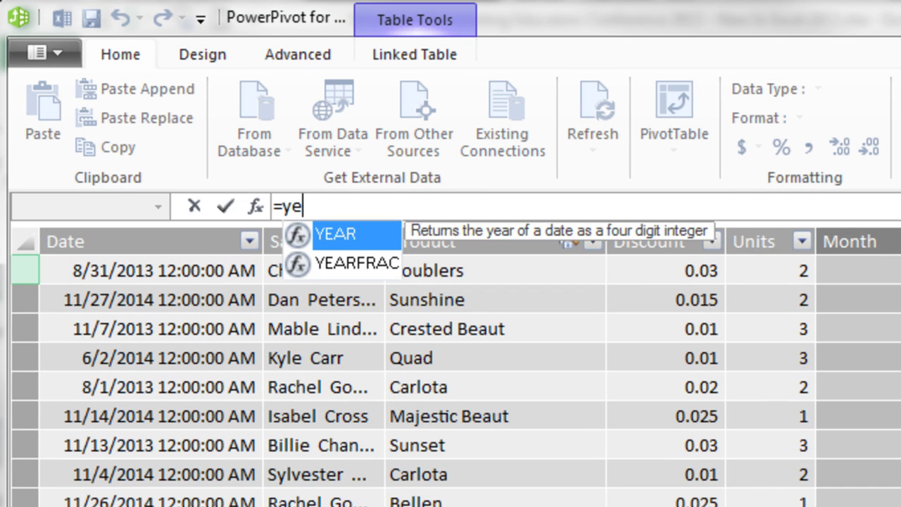
key(Tab)
click(156, 270)
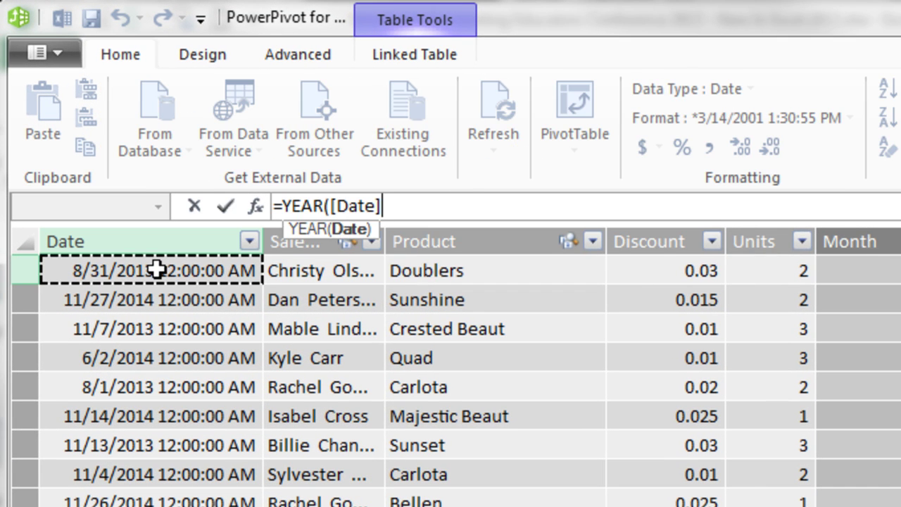
text())
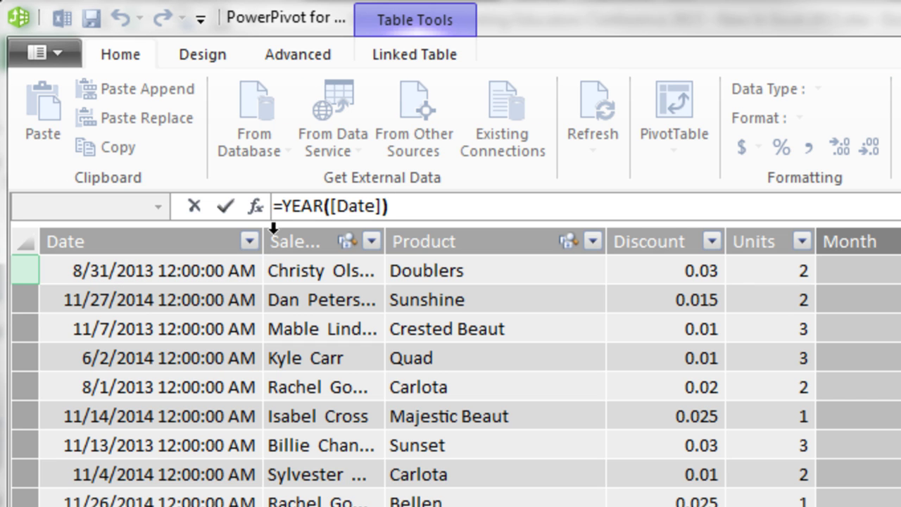
mouse_move(374, 247)
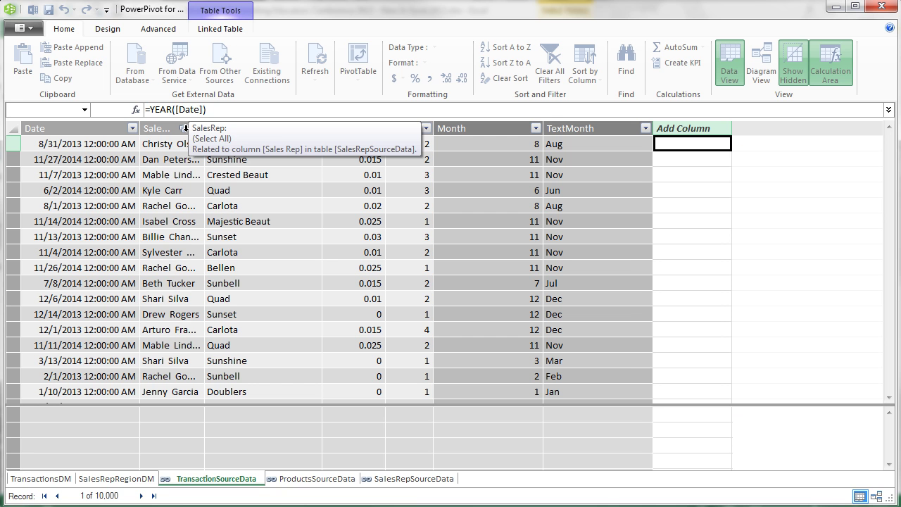
key(Return)
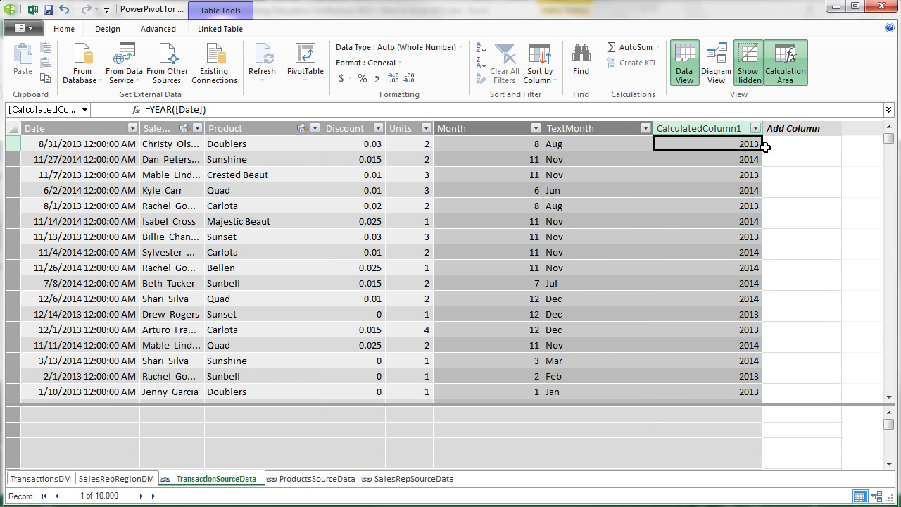
double_click(714, 129)
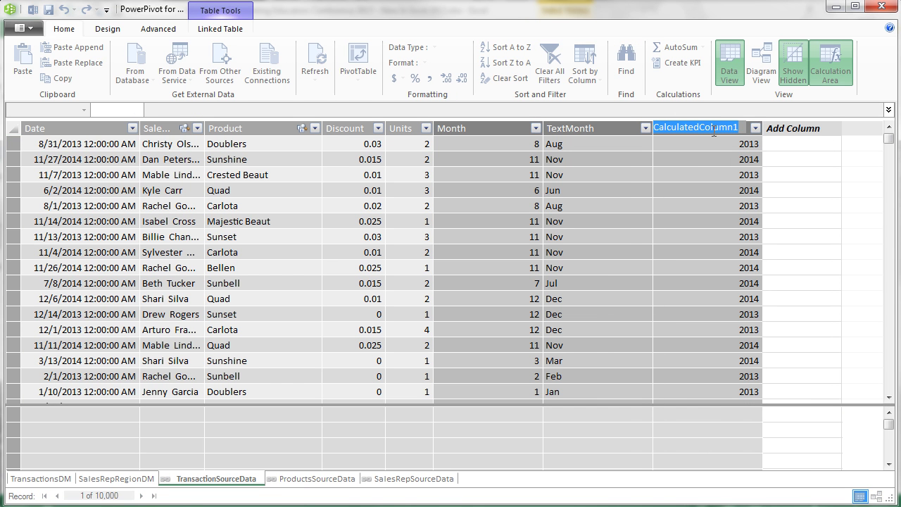
text(Year)
key(Return)
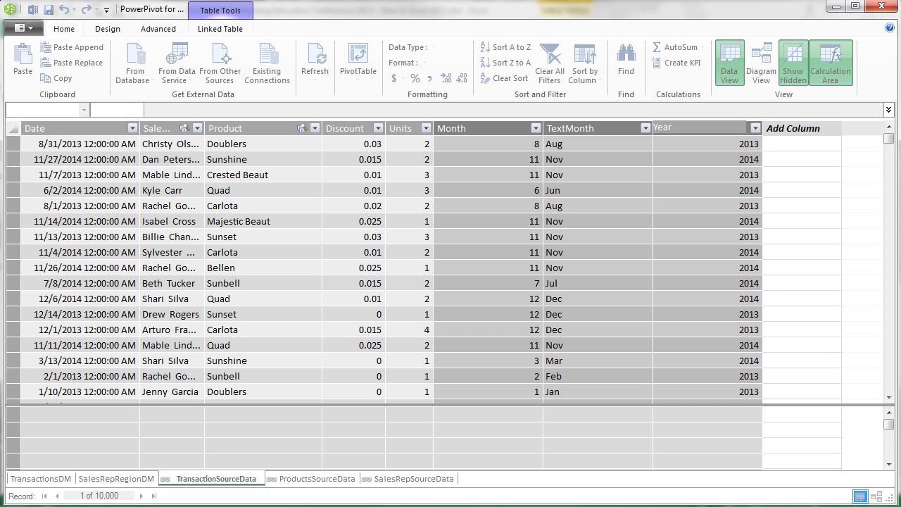
click(801, 142)
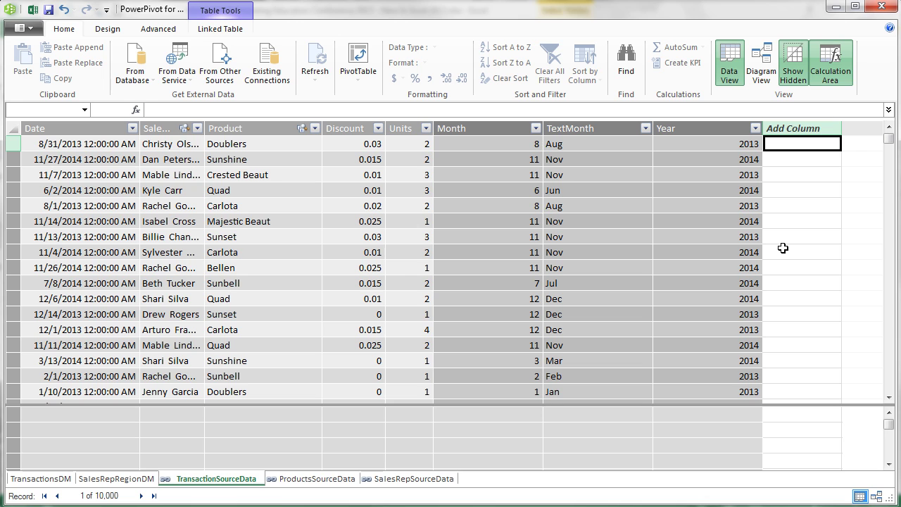
Step: Build a new column =RELATED(ProductsSourceData[Price])*(1-[Discount]) for the discounted price
text(=r)
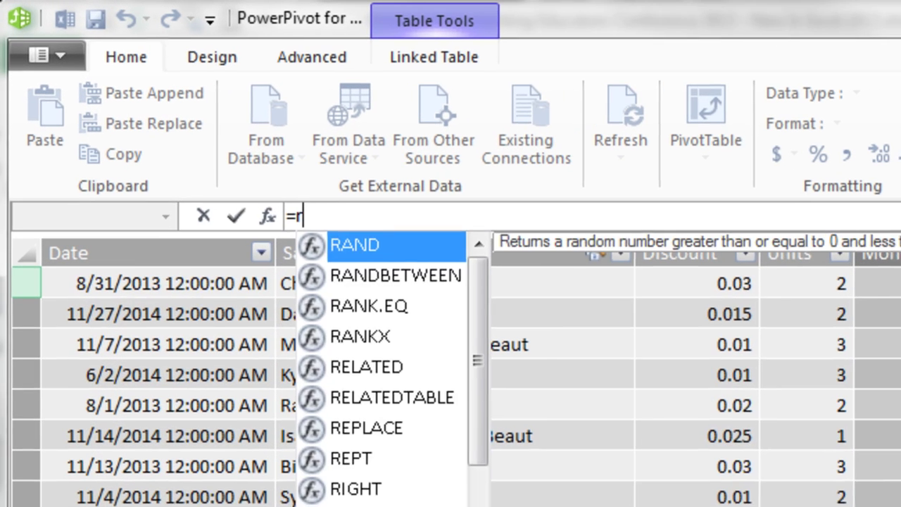
key(Tab)
key(BackSpace)
key(BackSpace)
key(BackSpace)
key(BackSpace)
key(BackSpace)
text(e)
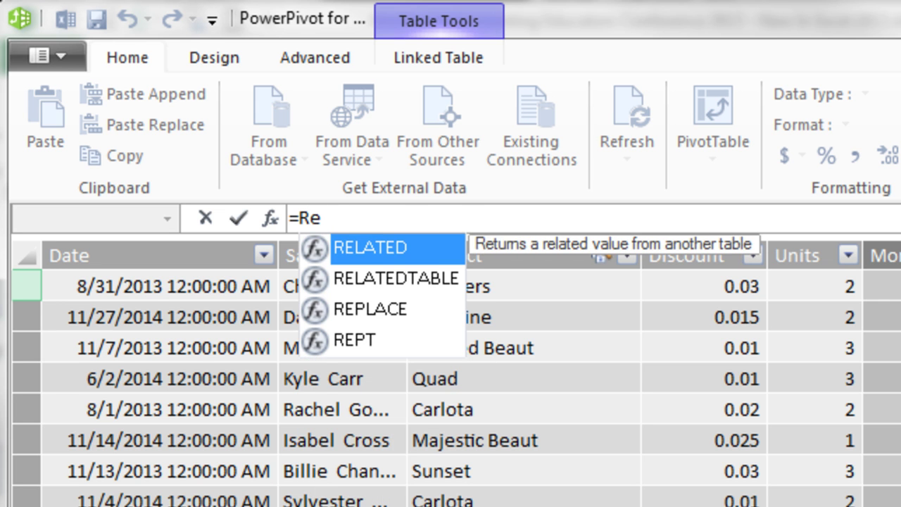
key(Tab)
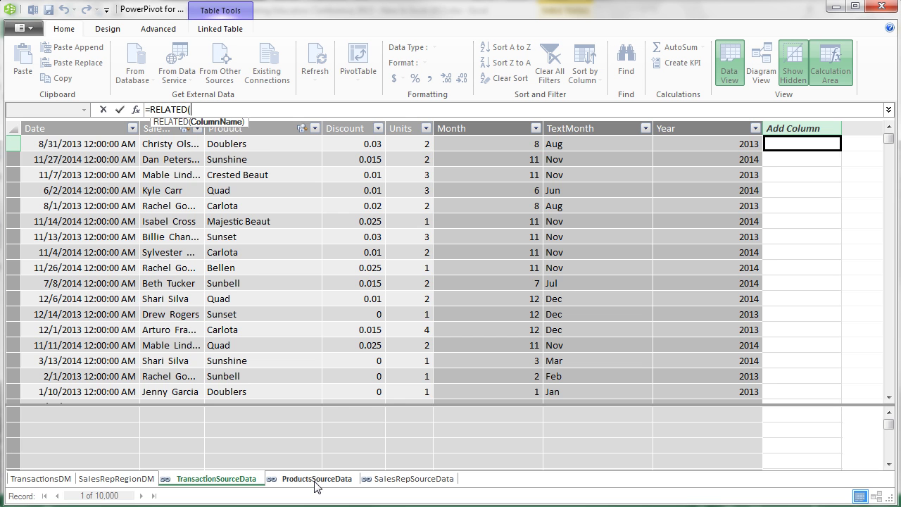
click(316, 485)
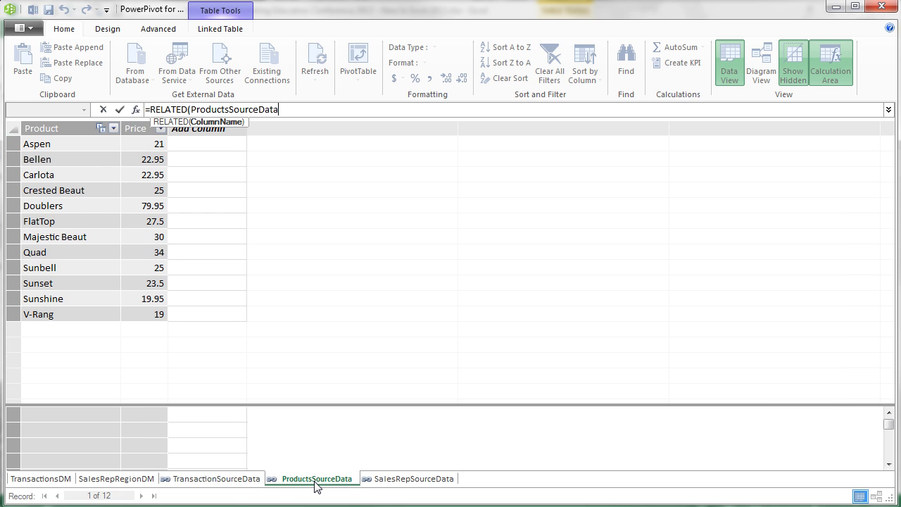
click(134, 131)
text())
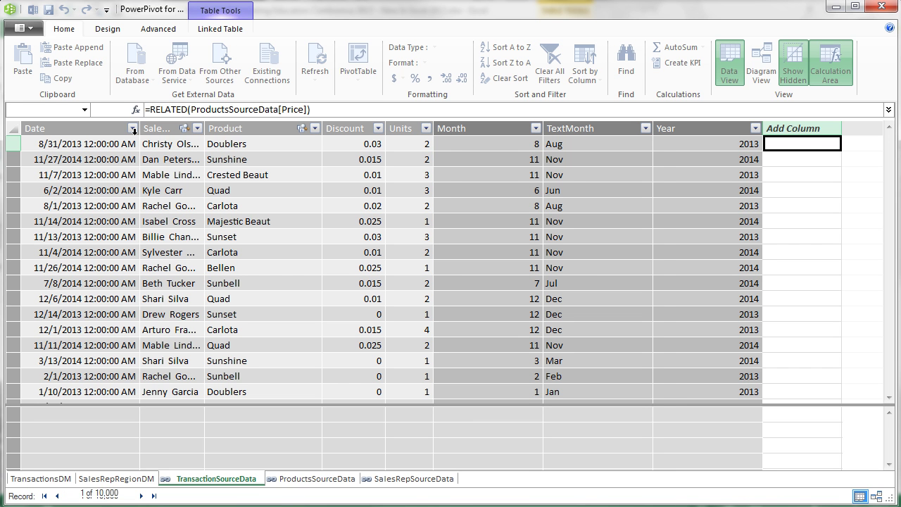
key(Return)
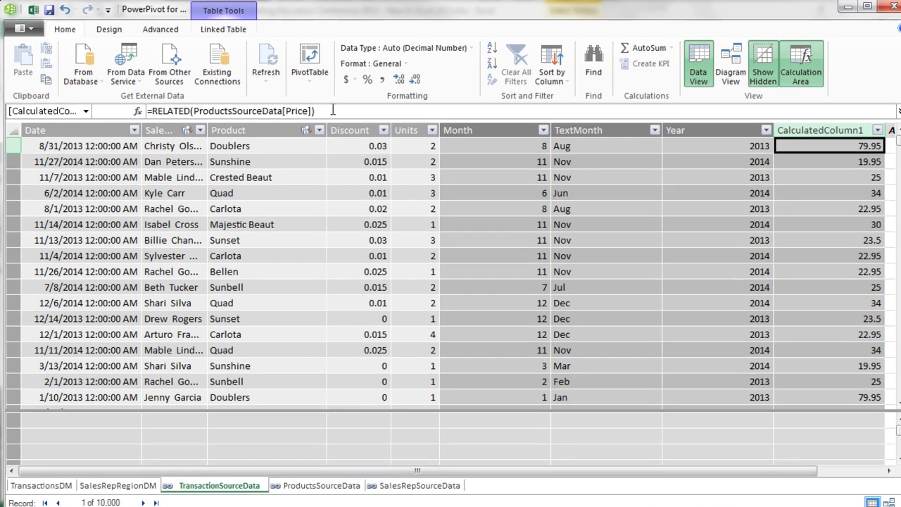
click(328, 109)
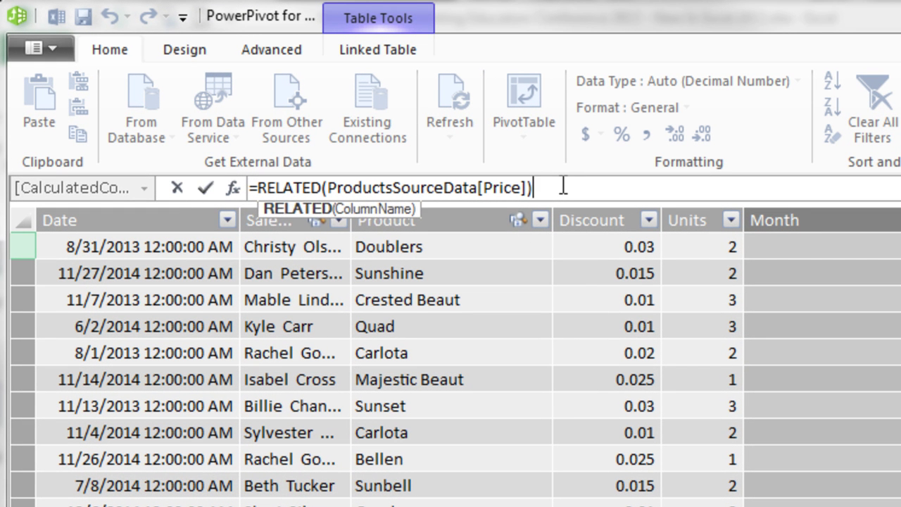
text(*(1-)
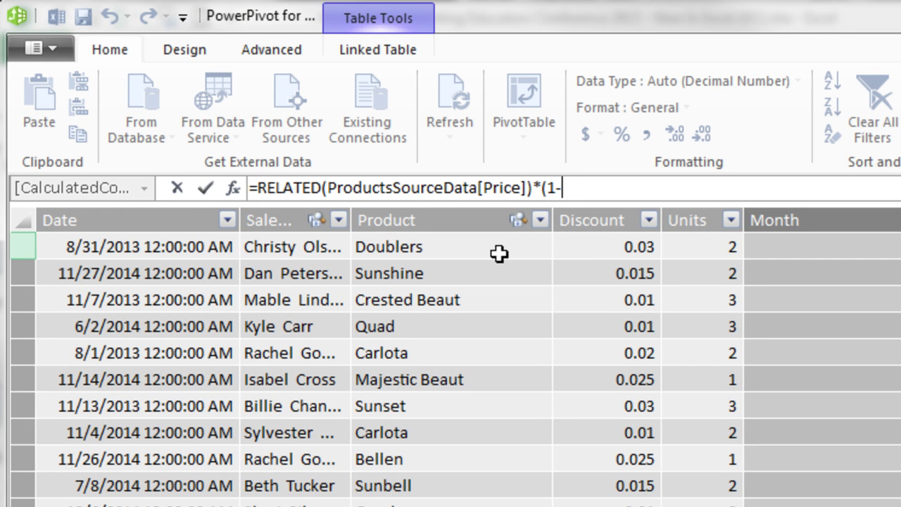
click(622, 249)
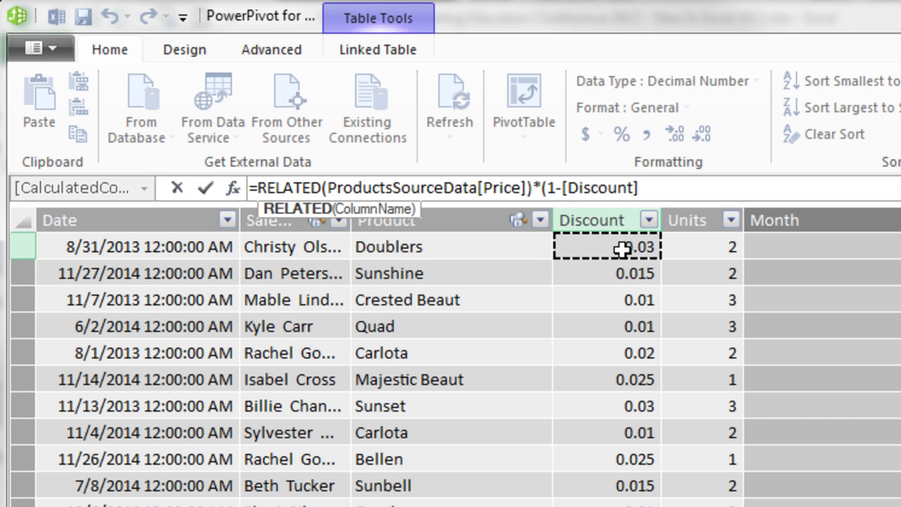
text())
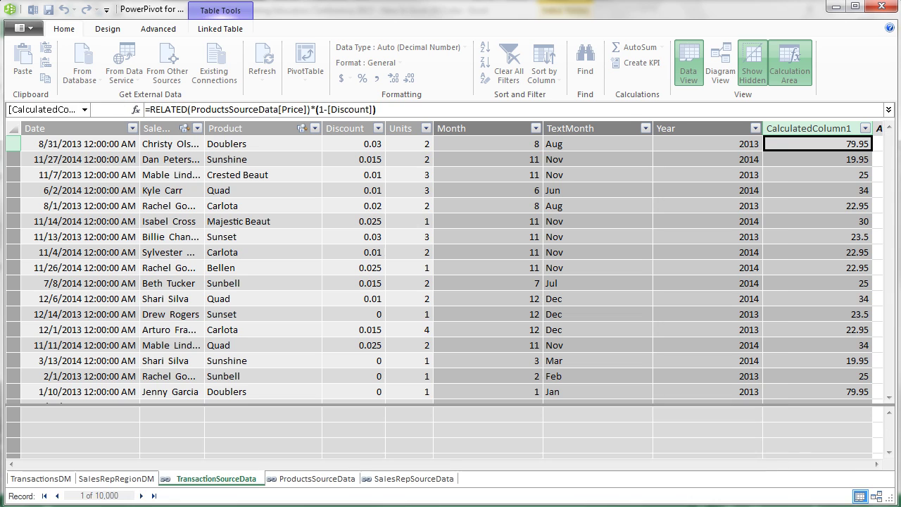
key(Return)
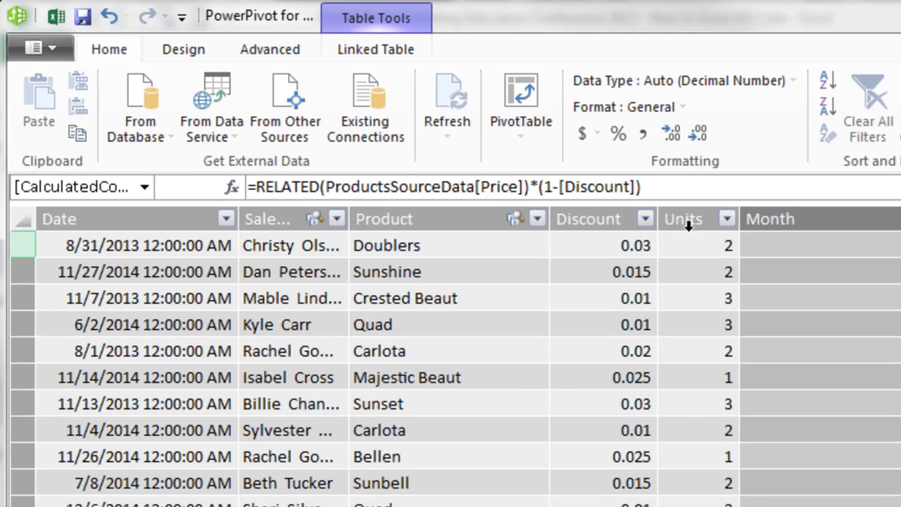
Step: Round the discounted price to 2 decimals and multiply it by [Units]
click(146, 109)
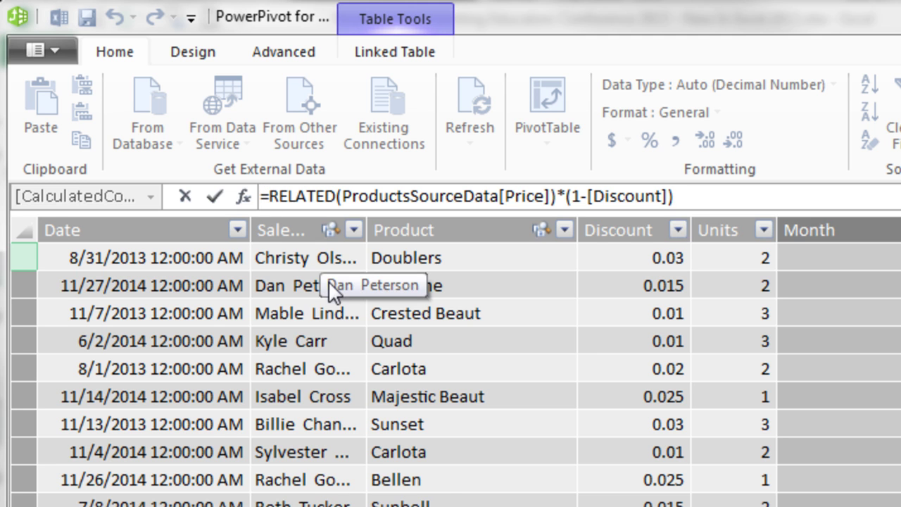
text(round)
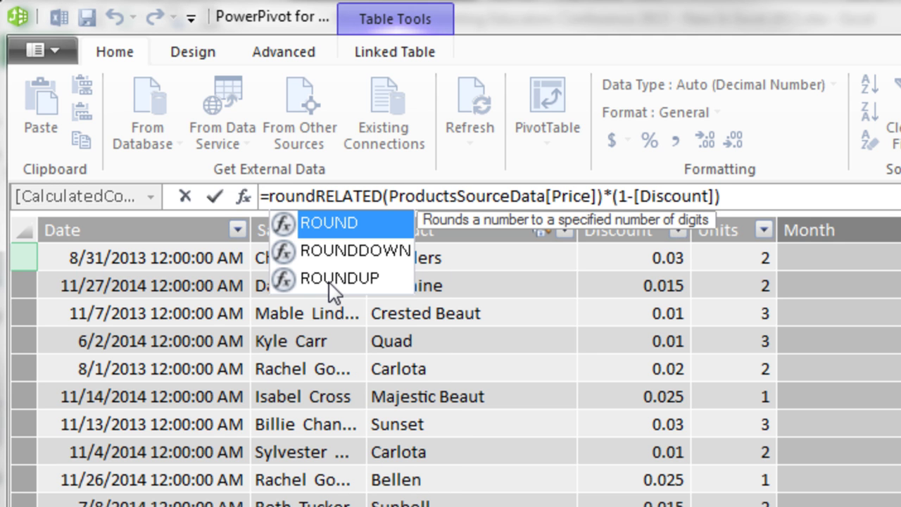
key(Tab)
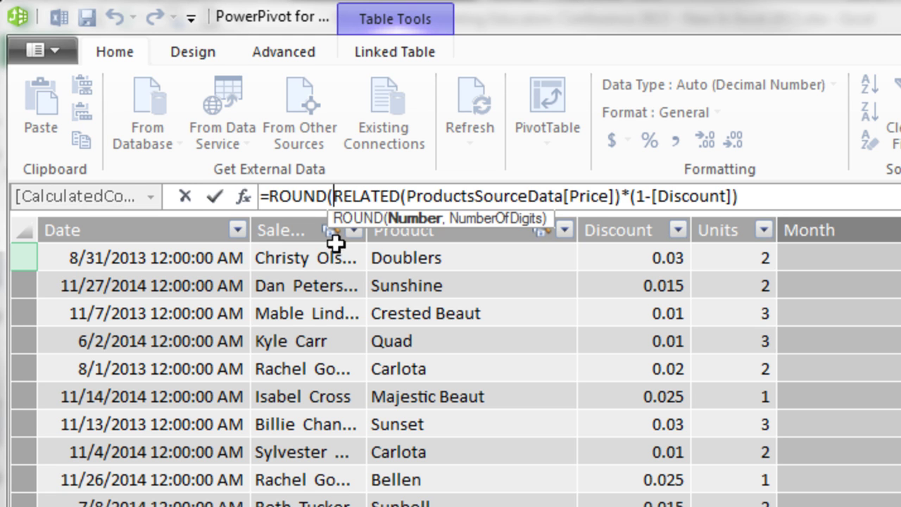
click(781, 191)
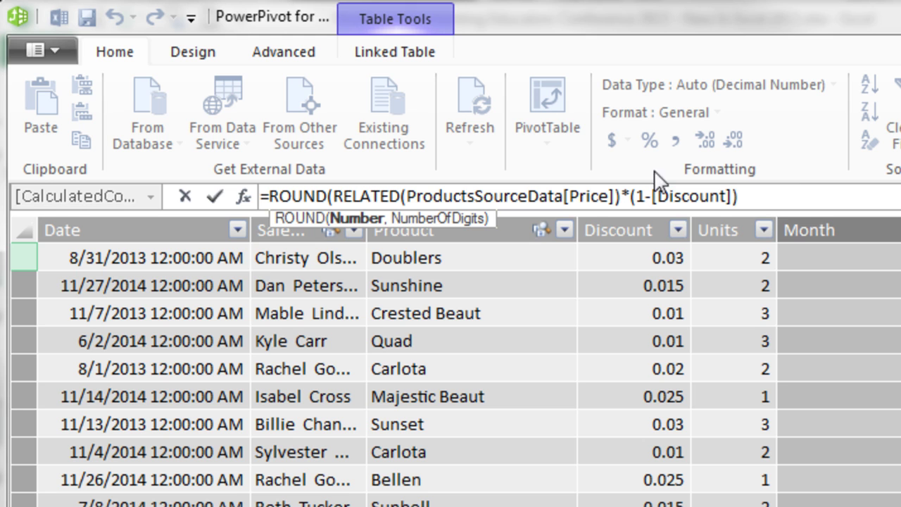
text(,2)
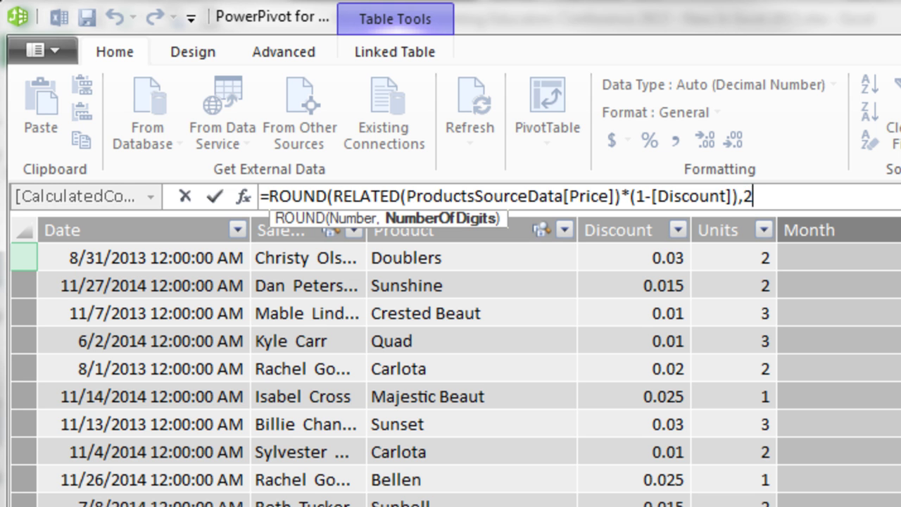
text())
key(Return)
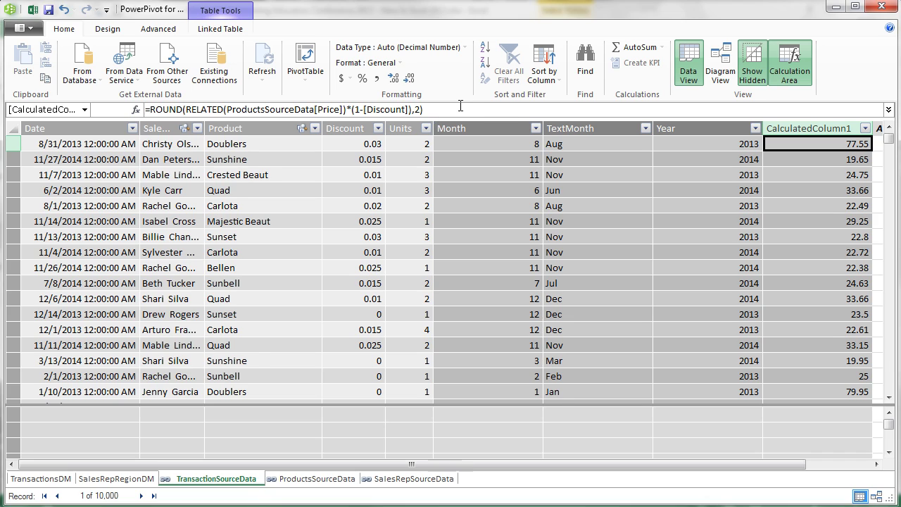
click(458, 107)
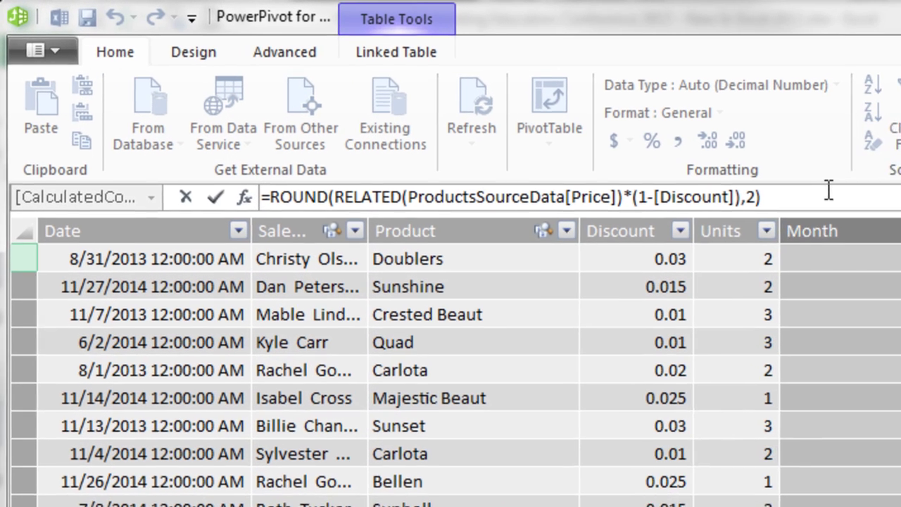
text(*)
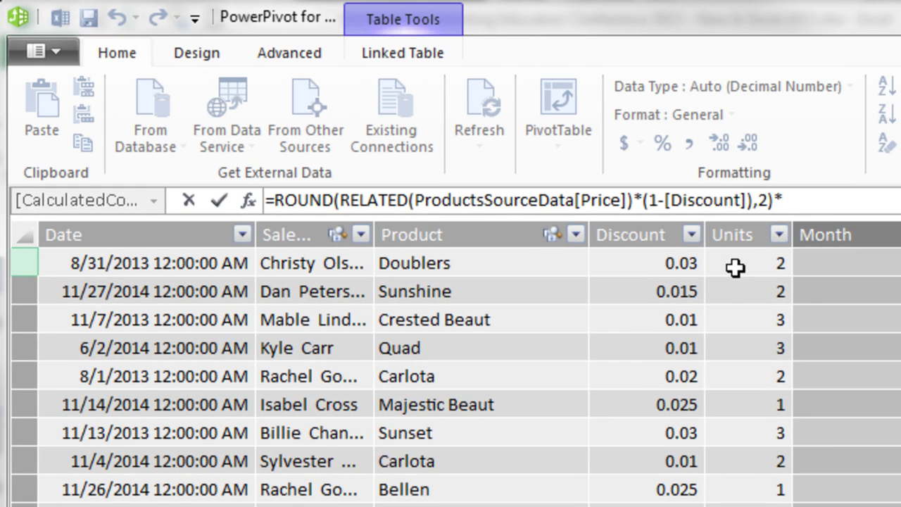
click(735, 267)
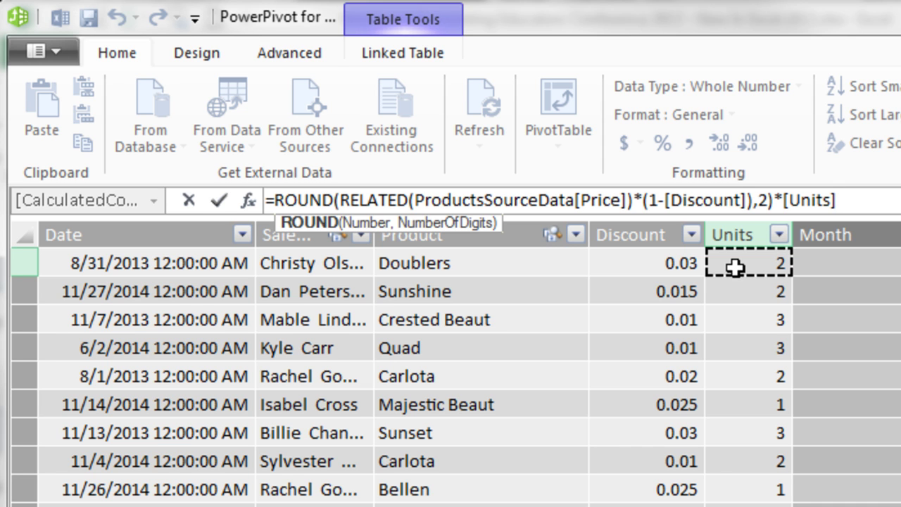
key(Return)
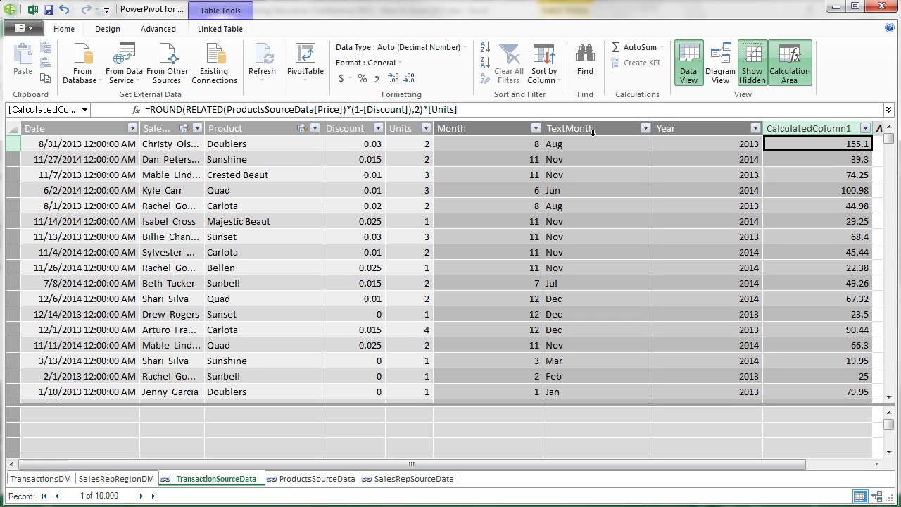
Step: Rename CalculatedColumn1 to Revenue and return to the Excel workbook
double_click(800, 129)
text(Revenue)
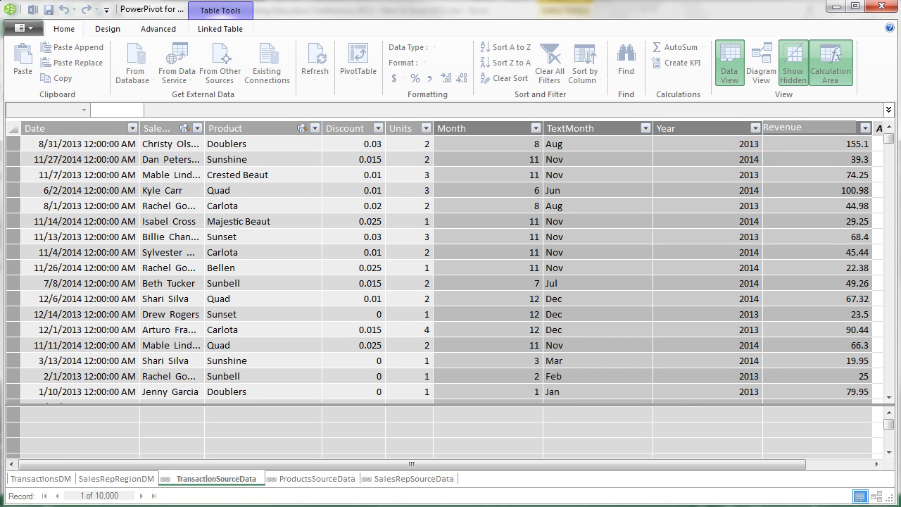
key(Return)
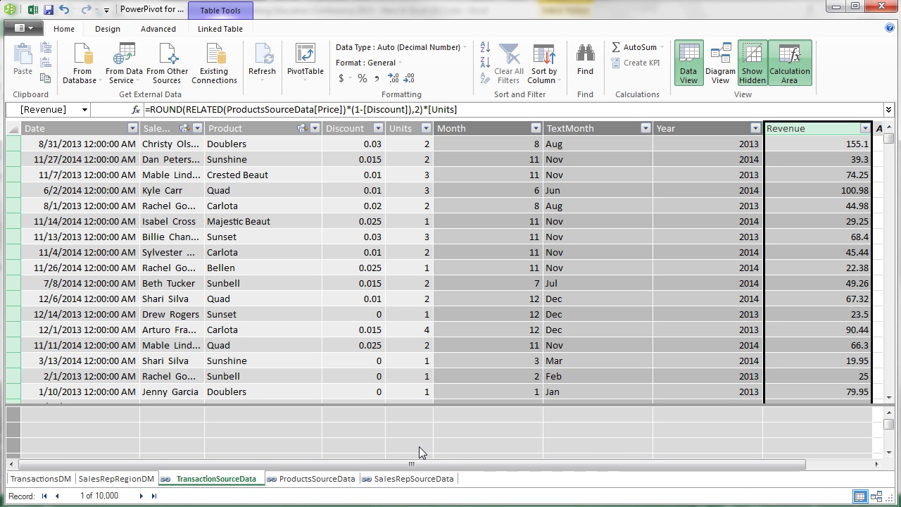
key(alt+Tab)
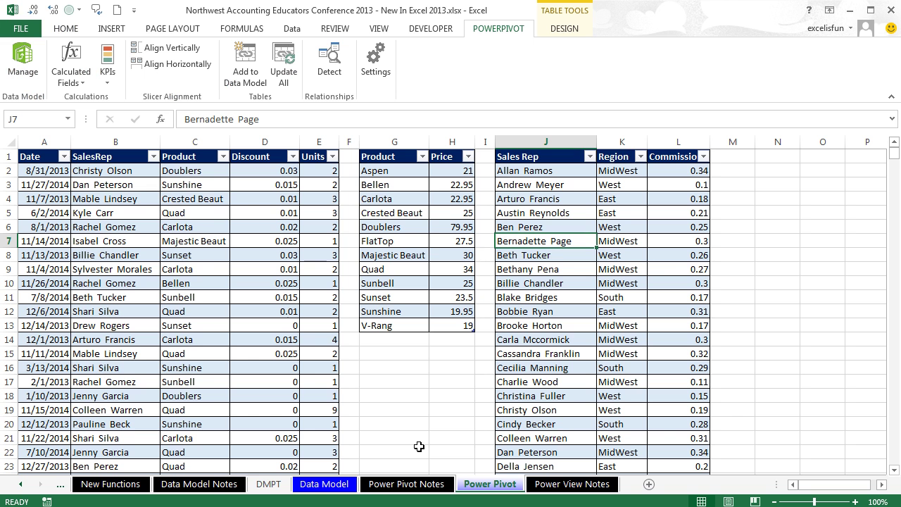
Step: Open New Calculated Field from the POWERPIVOT Calculated Fields menu using the Alt, B, C, N KeyTips
click(89, 79)
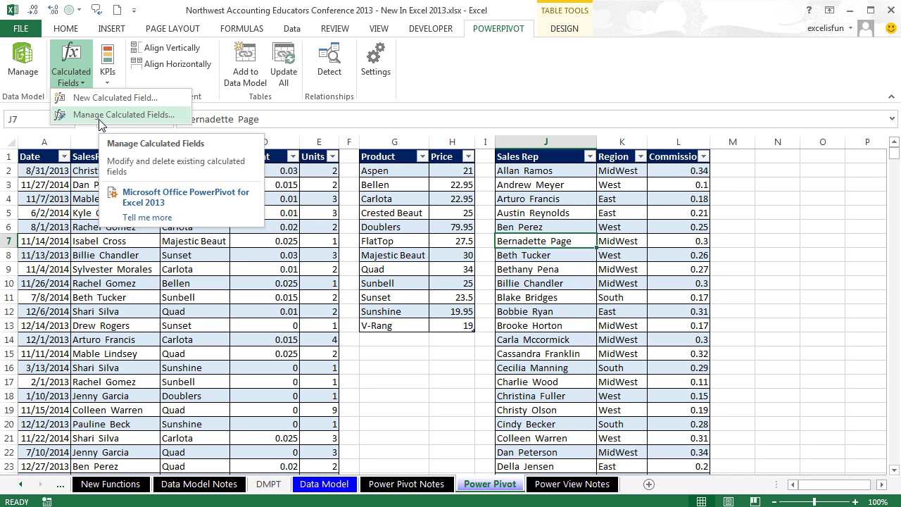
key(Escape)
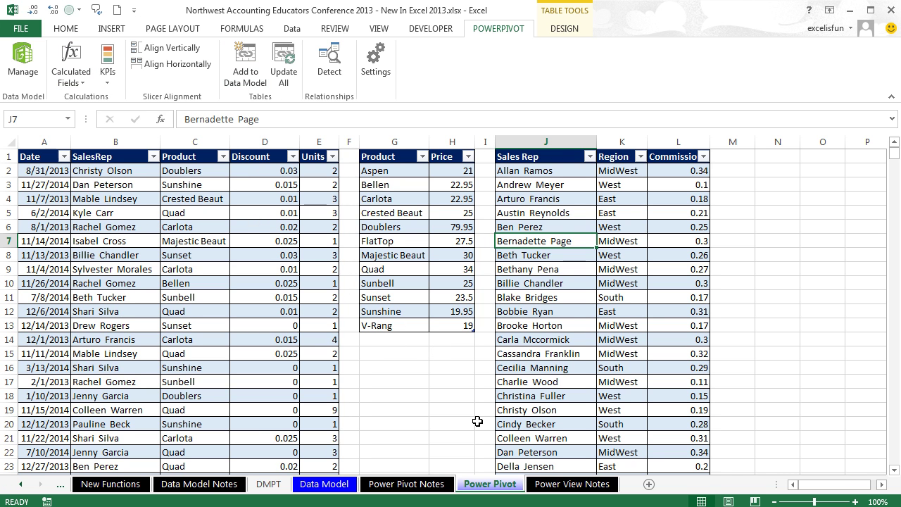
key(alt)
key(b)
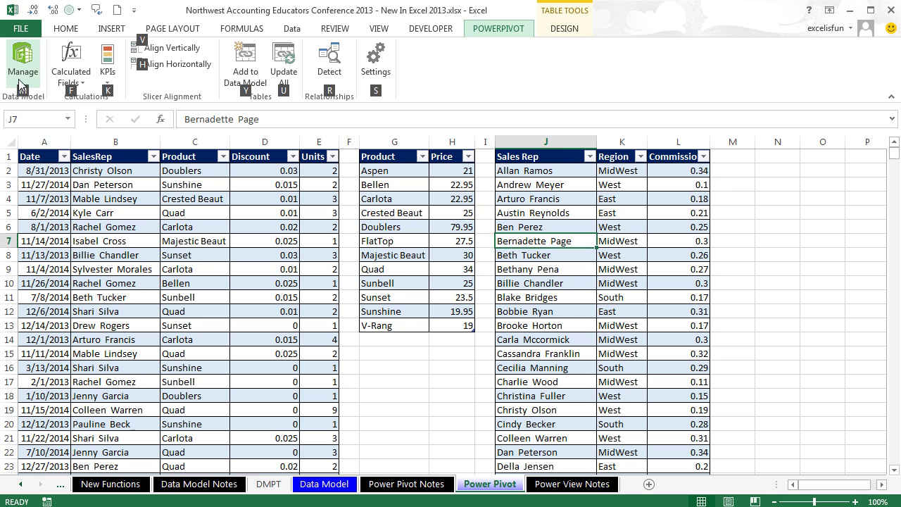
key(Escape)
key(Escape)
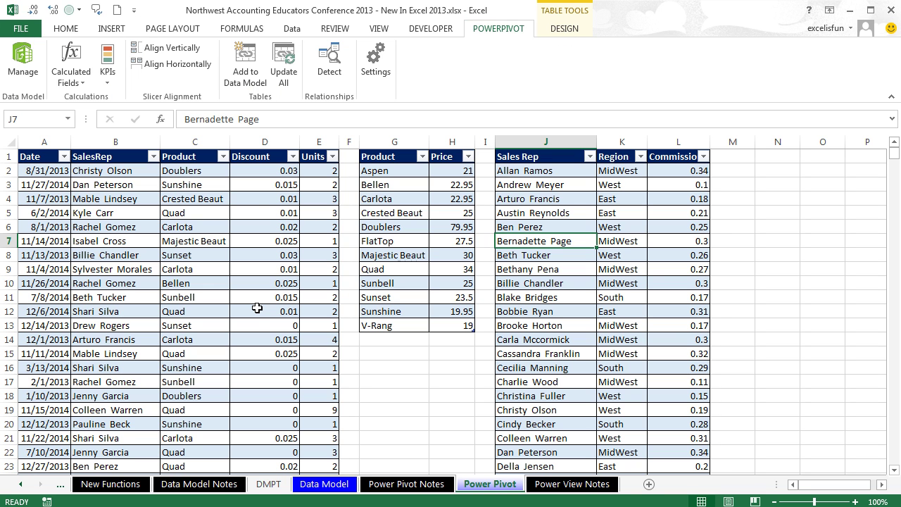
key(alt)
key(b)
key(c)
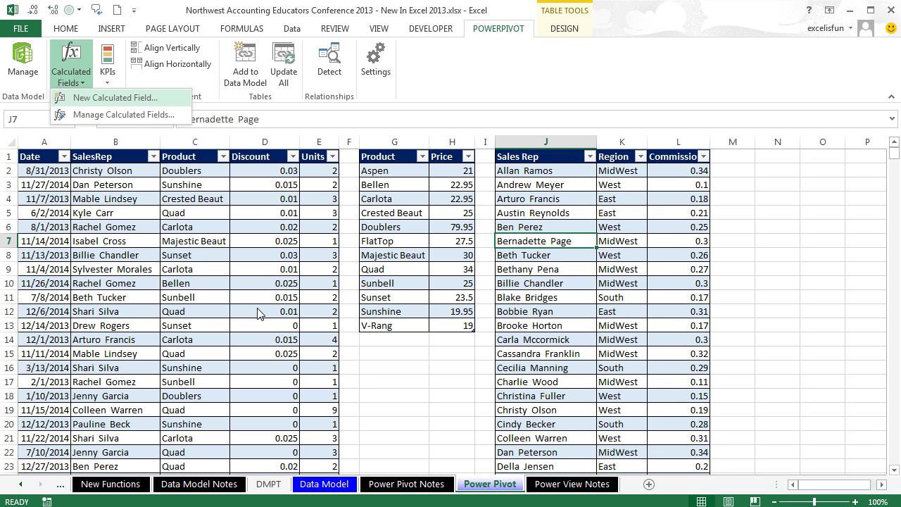
key(n)
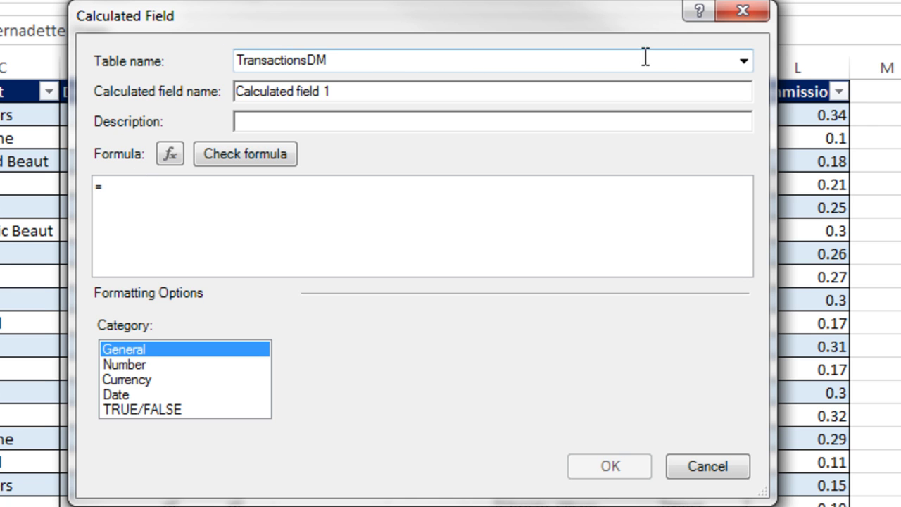
Step: Put the field on TransactionSourceData, name it Number Of Sales Days, describe it as unique count of dates
click(742, 66)
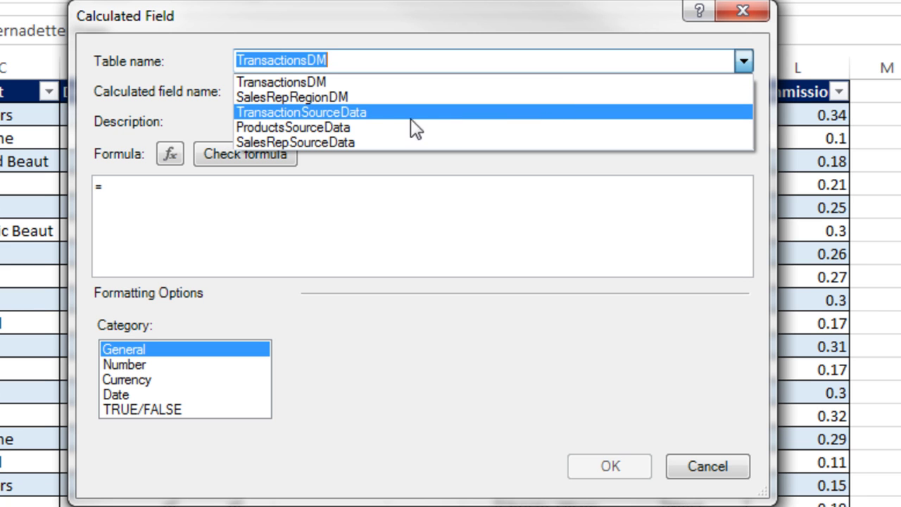
click(334, 114)
key(Tab)
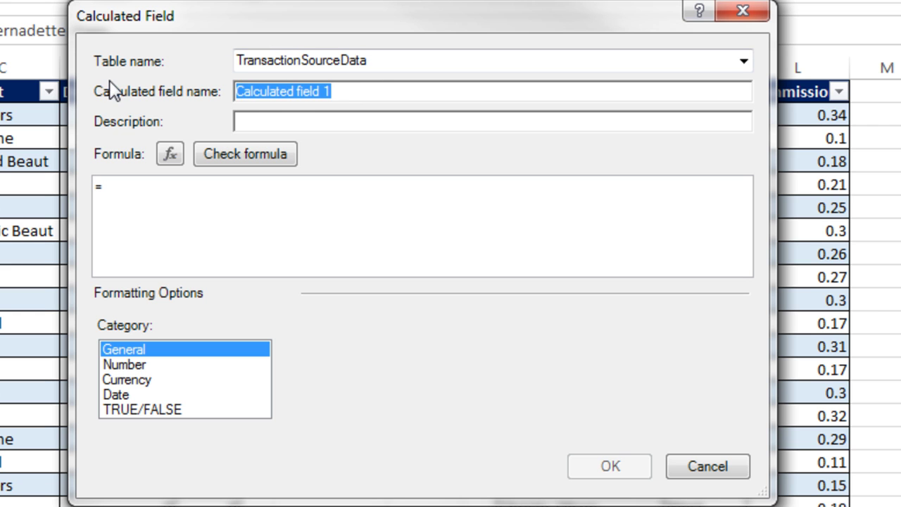
text(Number Of Sales Days)
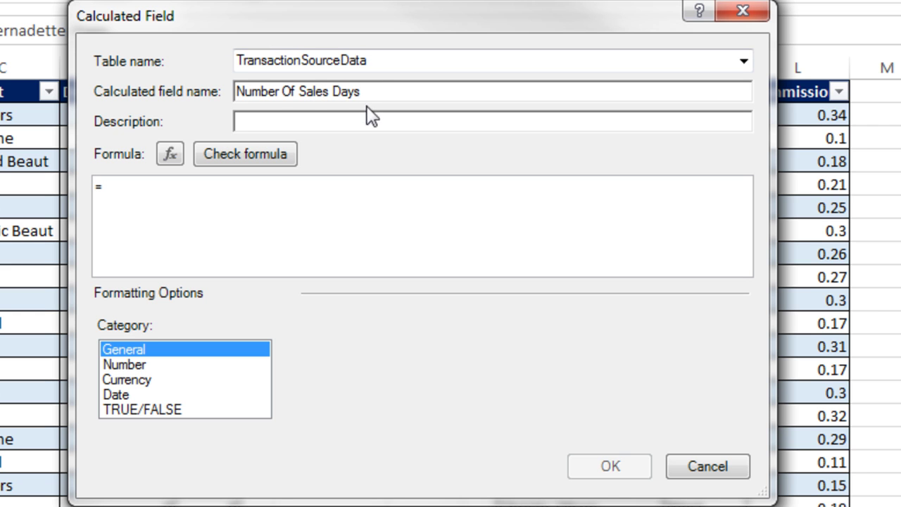
key(ctrl+a)
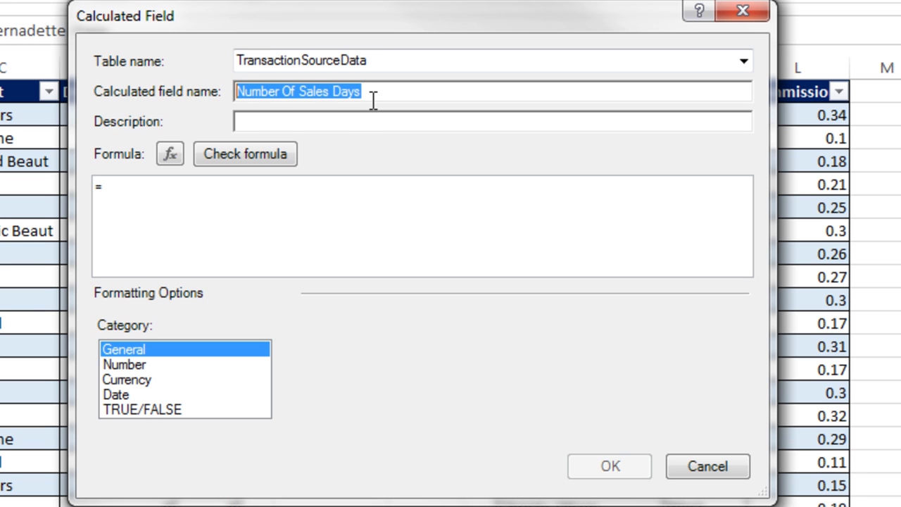
key(Tab)
key(ctrl+v)
text(- )
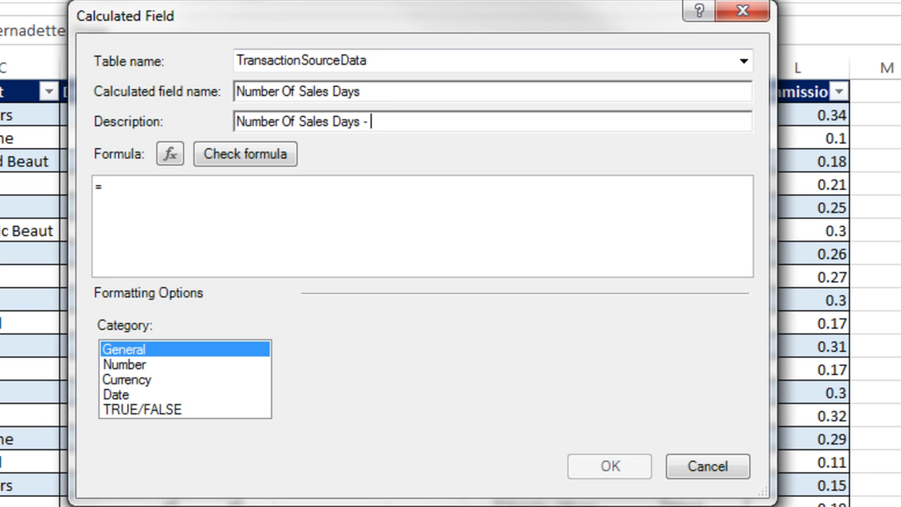
text(Unique Count of dates)
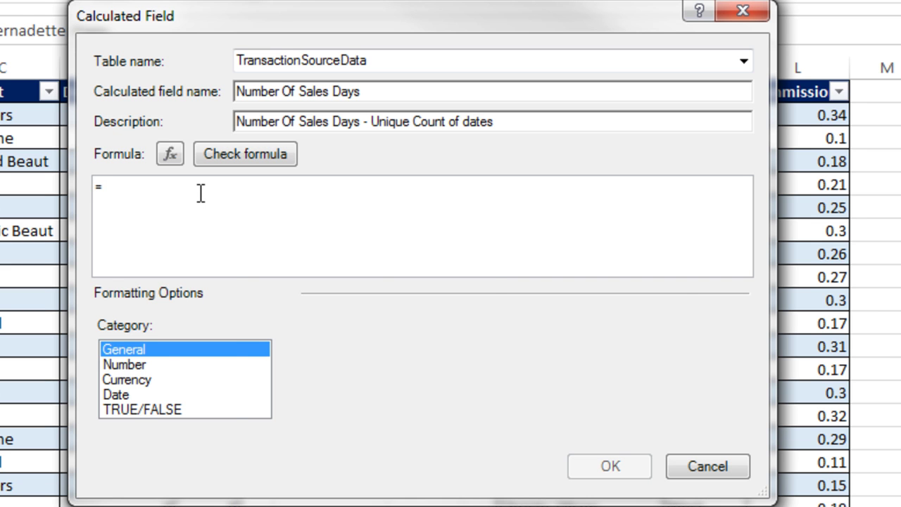
Step: Enter the formula =DISTINCTCOUNT(TransactionSourceData[Date] using the autocomplete lists
text(di)
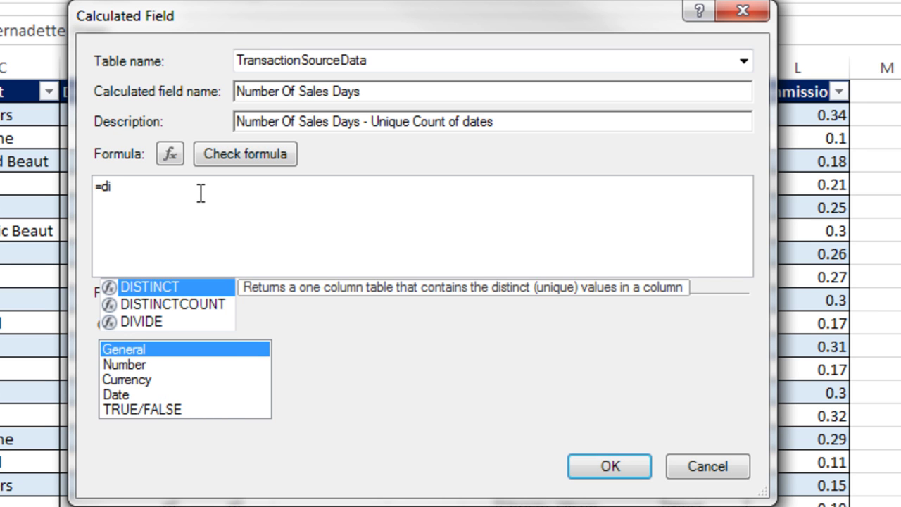
key(Down)
key(Tab)
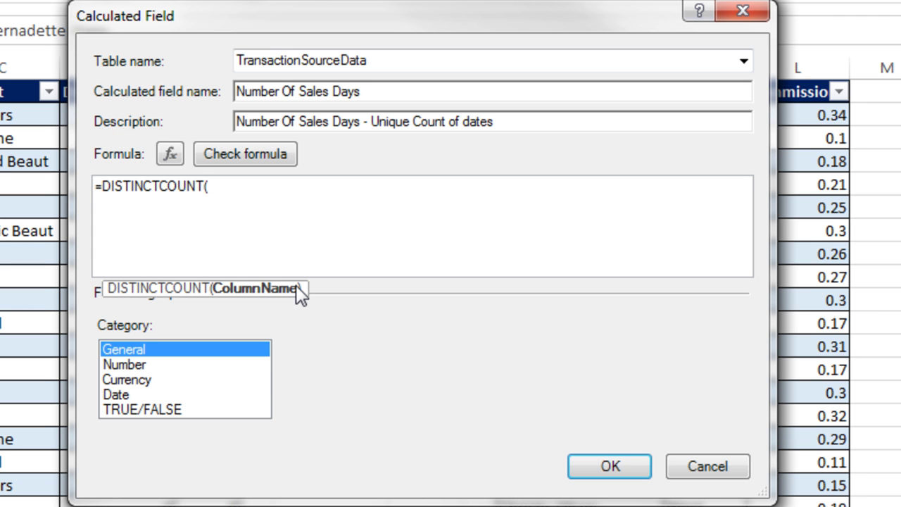
text(t)
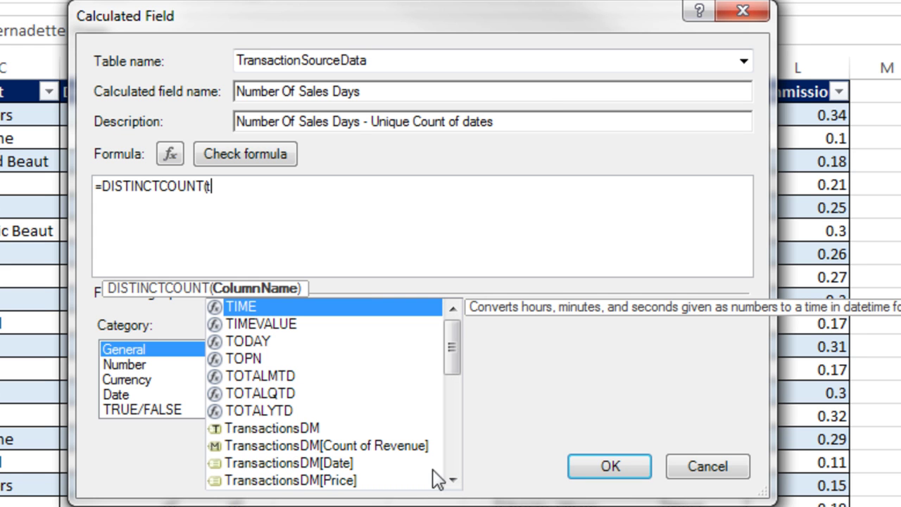
click(451, 481)
click(451, 481)
click(451, 481)
click(451, 481)
click(451, 481)
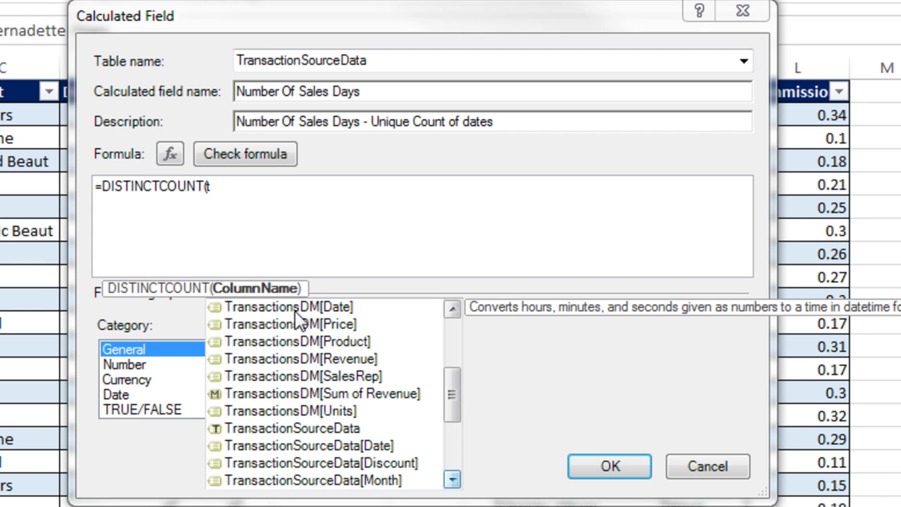
click(452, 308)
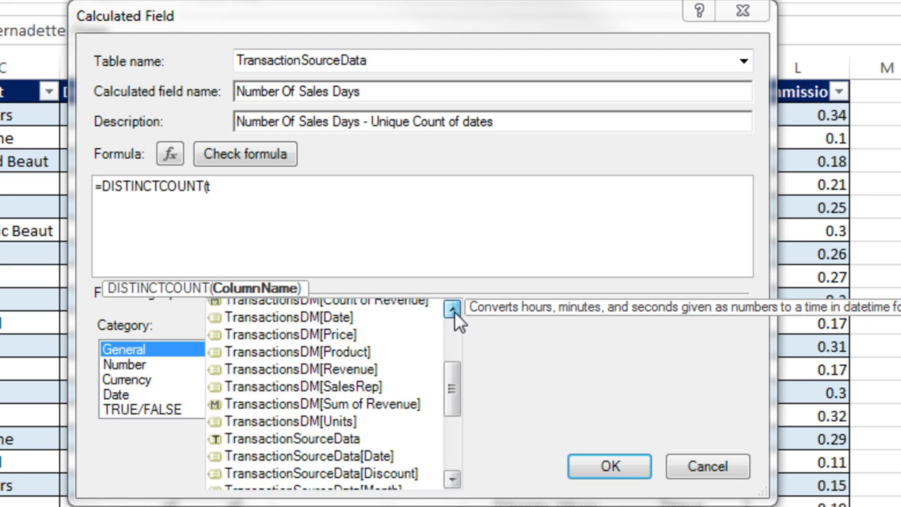
click(451, 481)
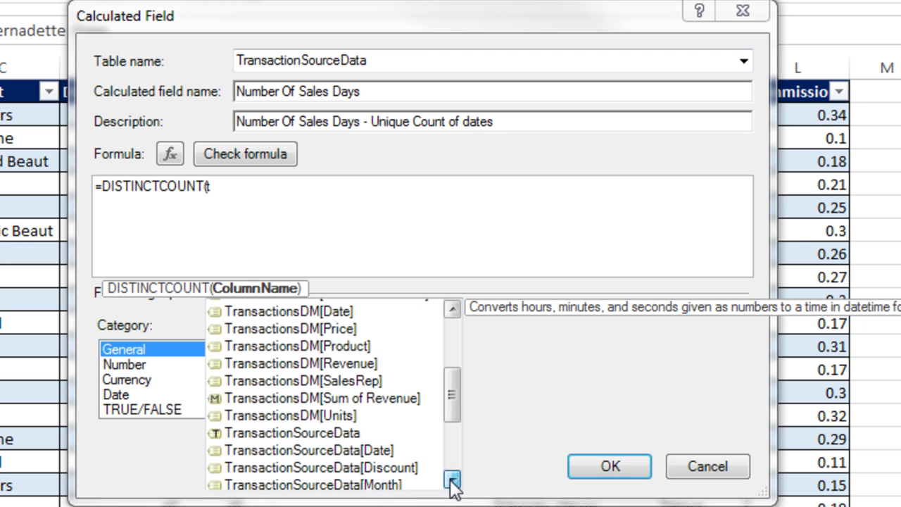
click(451, 481)
click(451, 481)
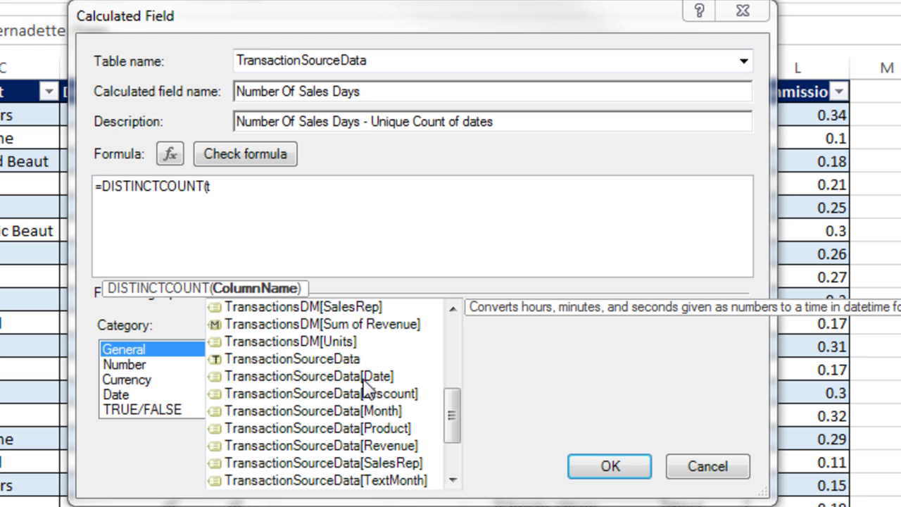
key(Tab)
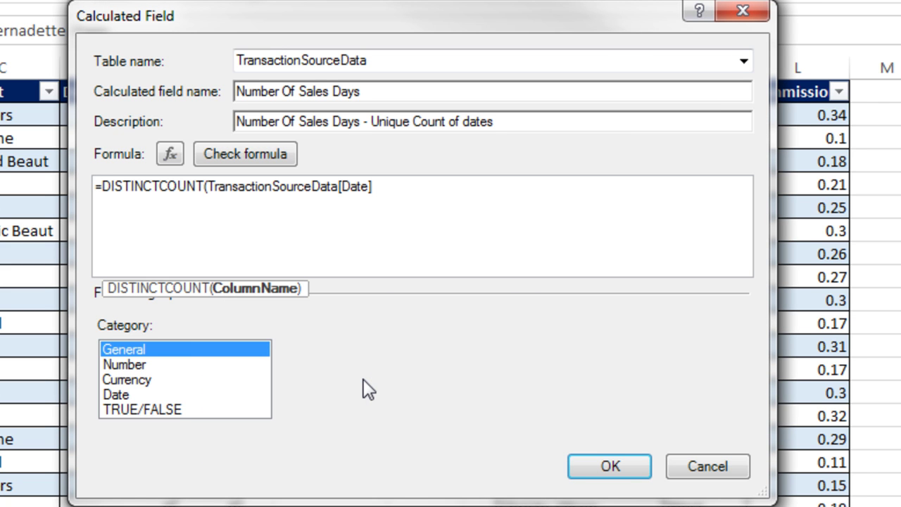
Step: Finish the formula, format as Number with 0 decimals and 1000 separator, save, and close the manager
text())
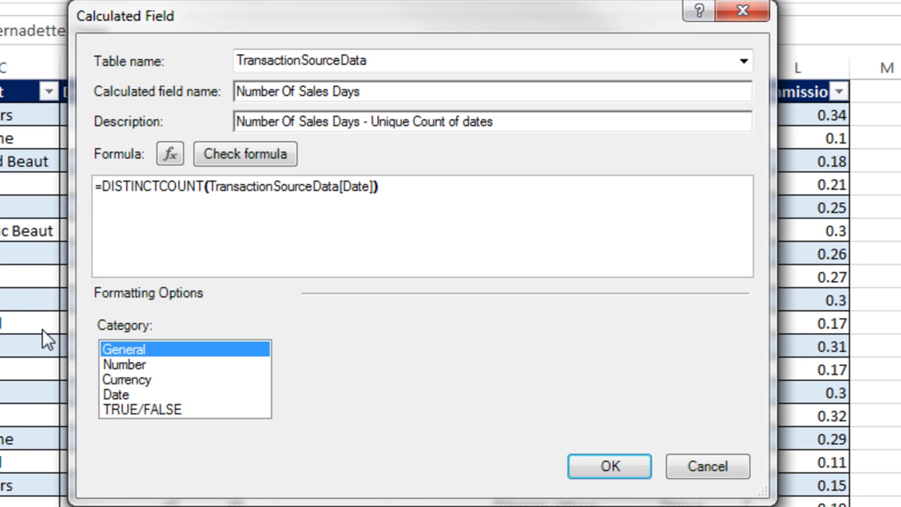
click(121, 366)
click(482, 386)
click(298, 410)
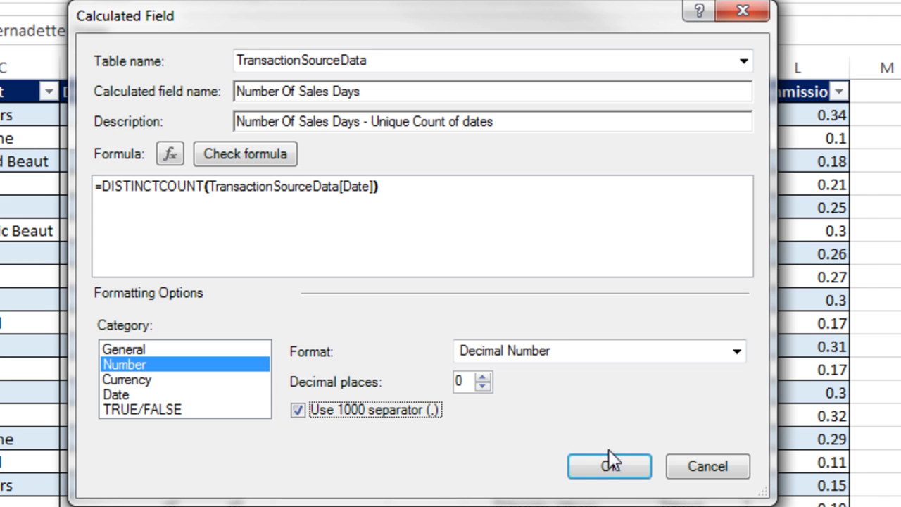
click(611, 470)
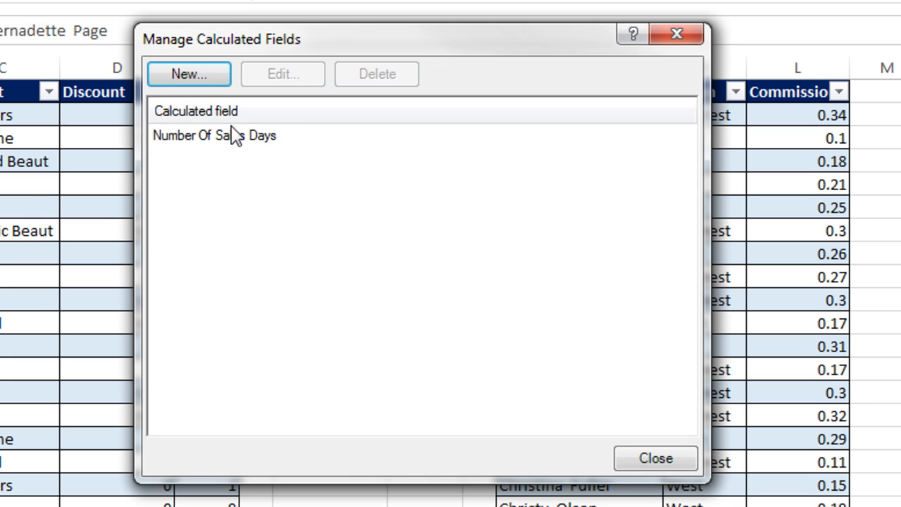
click(677, 33)
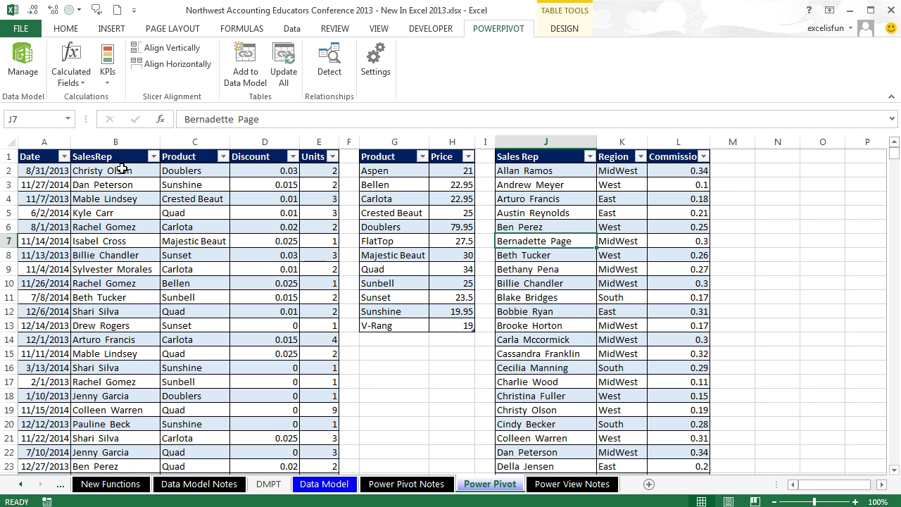
Step: From the PowerPivot window, insert a data-model PivotTable on a new worksheet
key(alt+Tab)
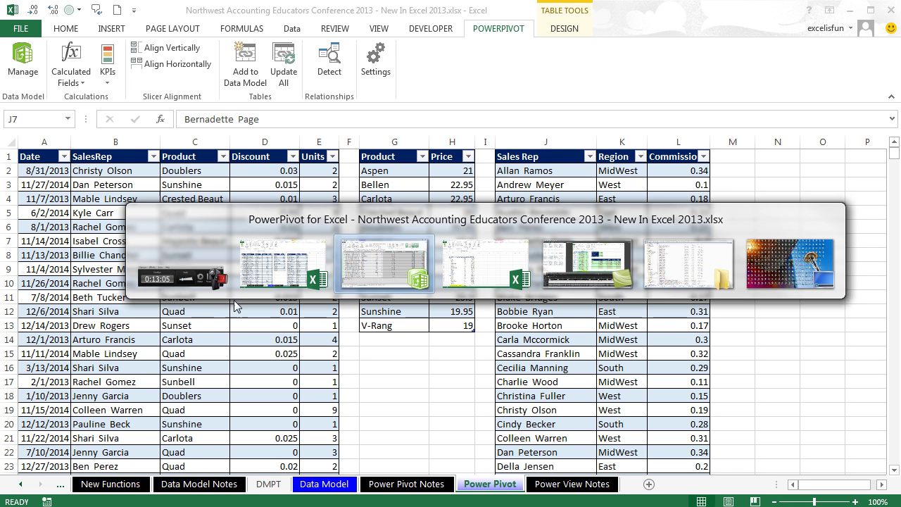
key(alt+Tab)
key(alt+Tab)
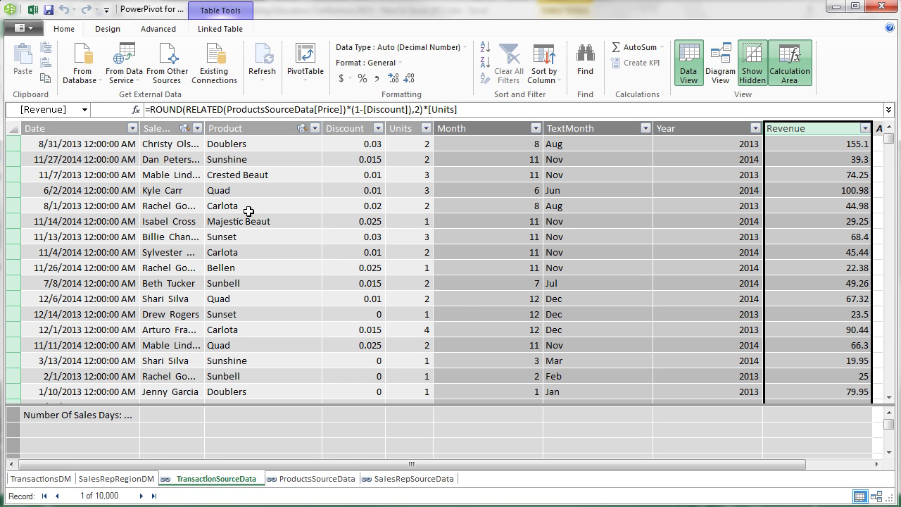
click(243, 181)
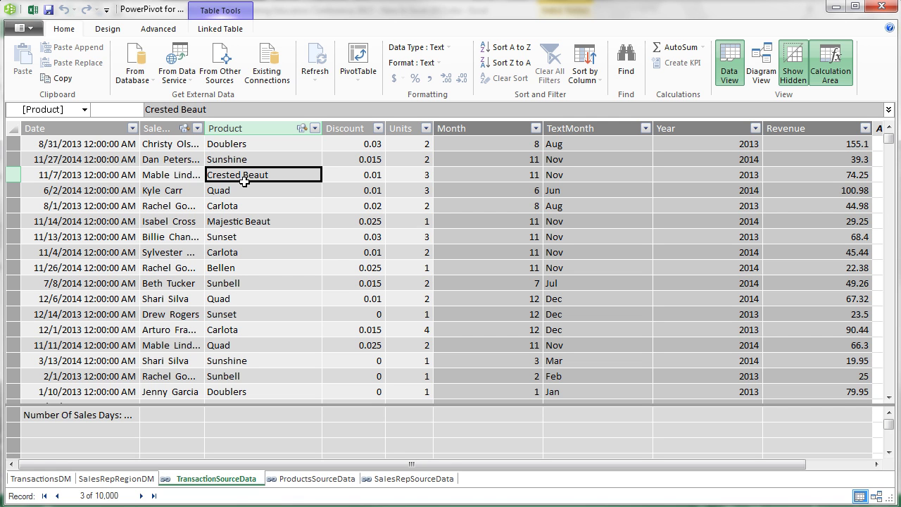
click(359, 63)
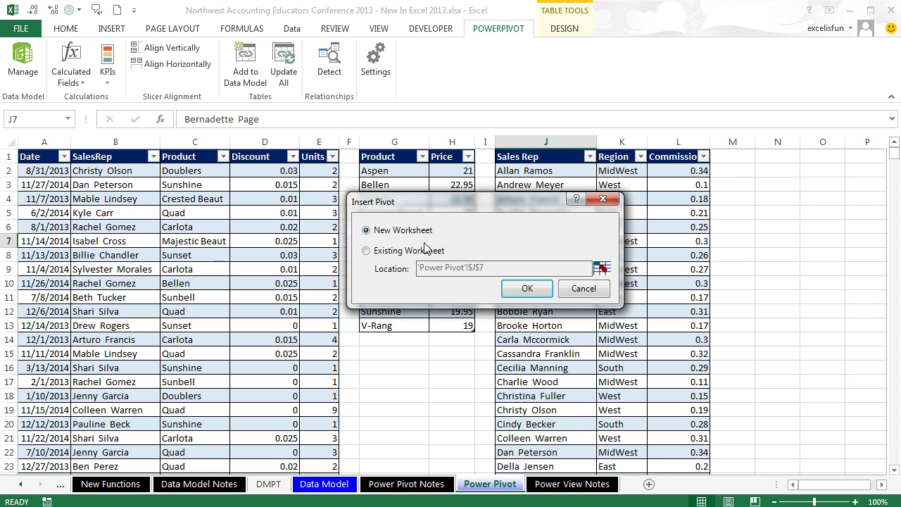
key(Return)
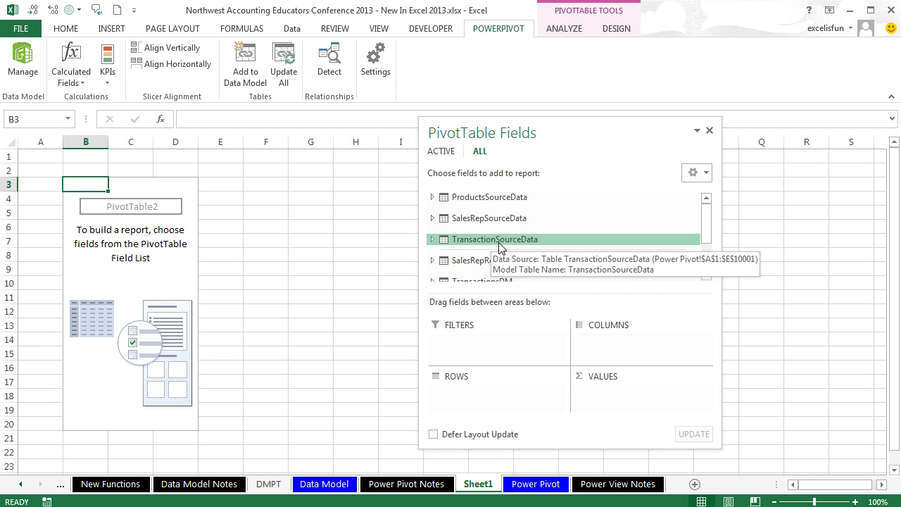
Step: Add SalesRepSourceData to the active tables and view only the Active fields list
click(492, 240)
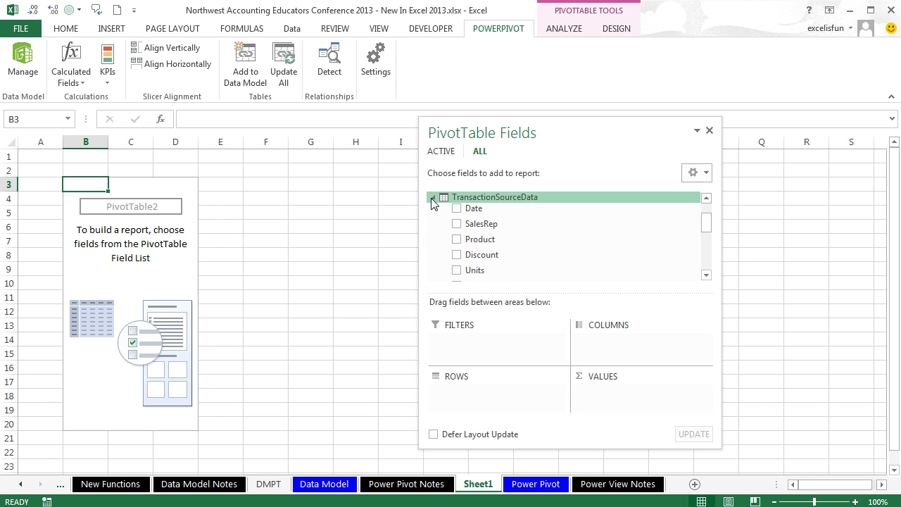
click(432, 199)
click(706, 199)
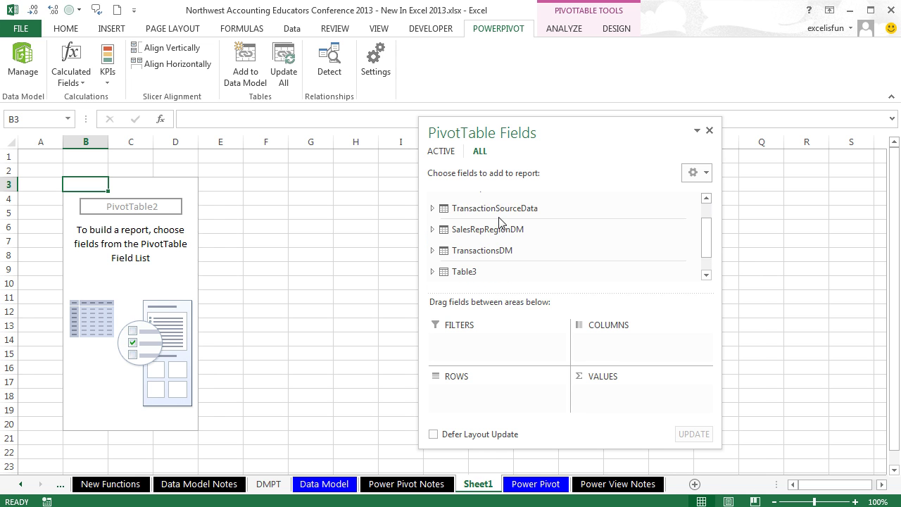
right_click(490, 216)
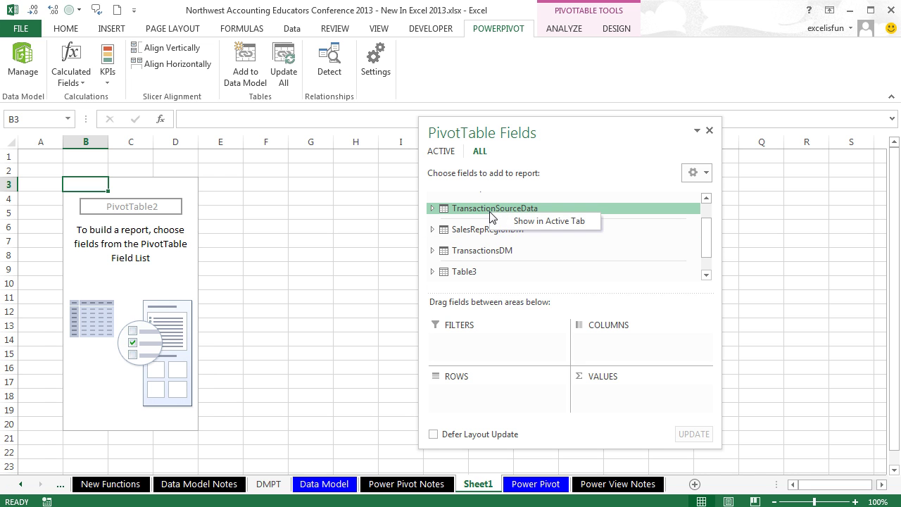
click(530, 221)
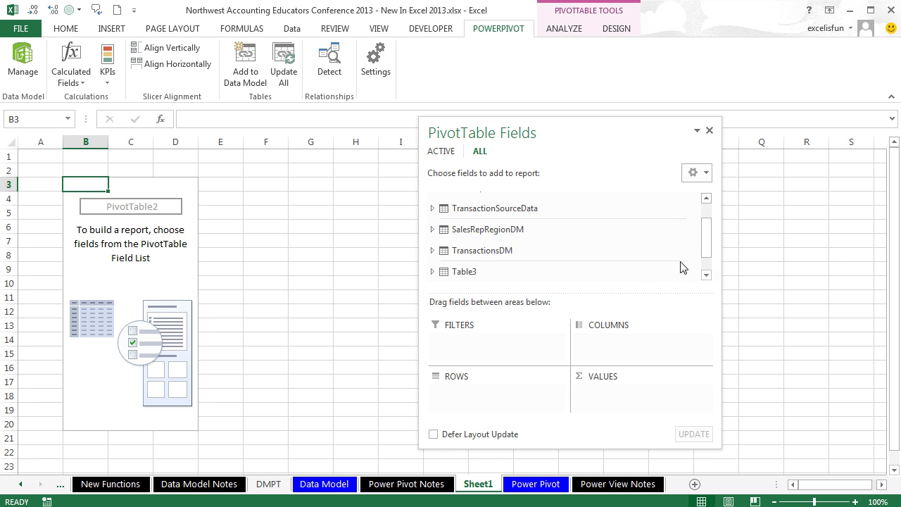
drag(710, 253, 706, 239)
right_click(491, 218)
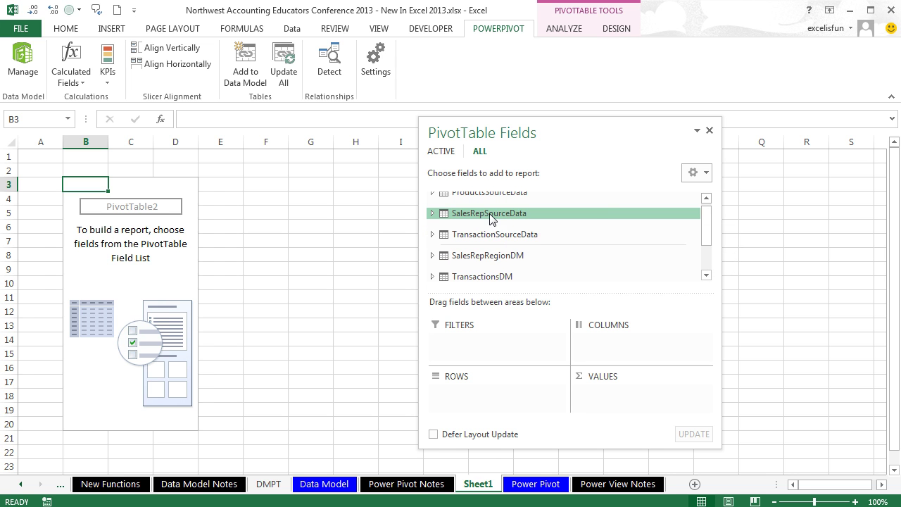
click(520, 224)
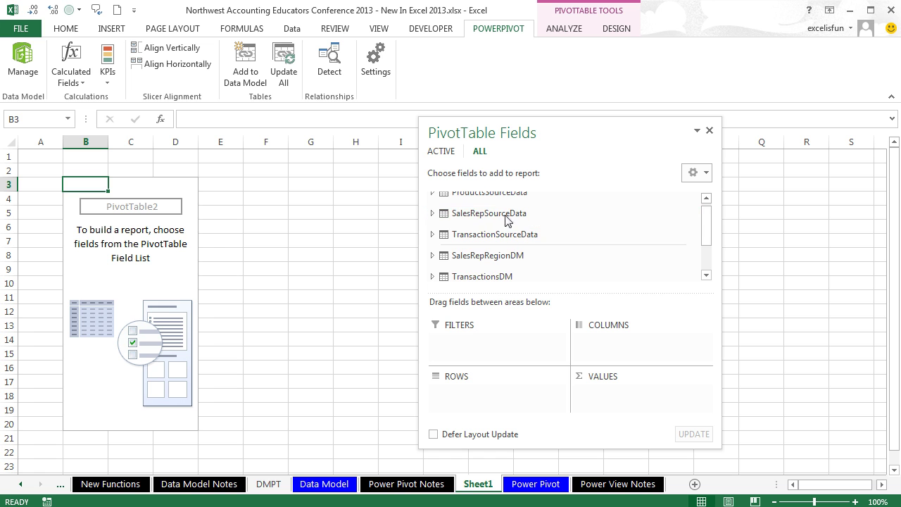
click(442, 153)
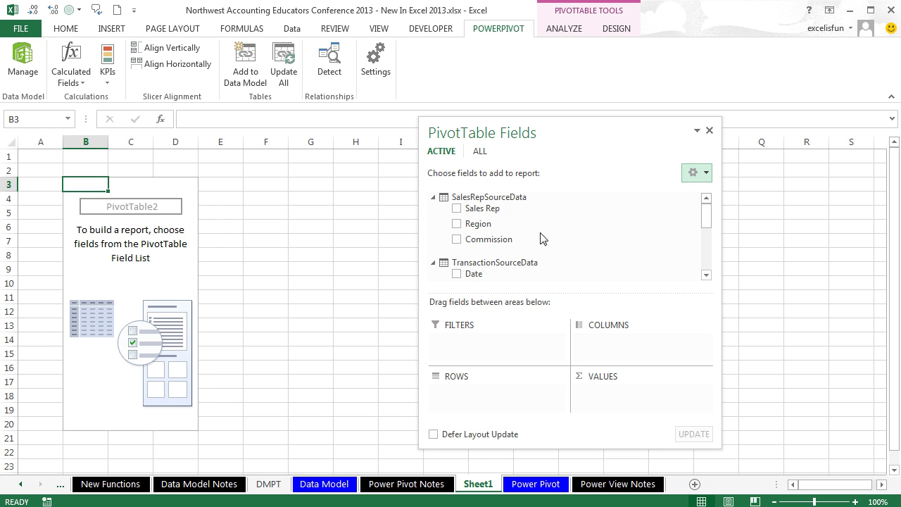
Step: Place Region in Rows and Number Of Sales Days in Values
drag(477, 225, 470, 401)
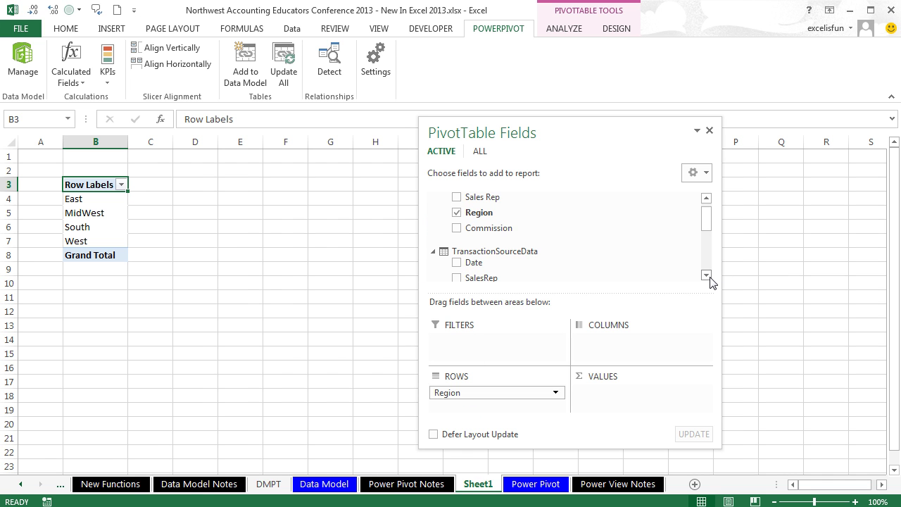
click(705, 275)
click(706, 275)
click(706, 275)
click(706, 275)
click(706, 275)
click(706, 275)
click(705, 275)
click(706, 275)
click(706, 275)
drag(509, 265, 617, 400)
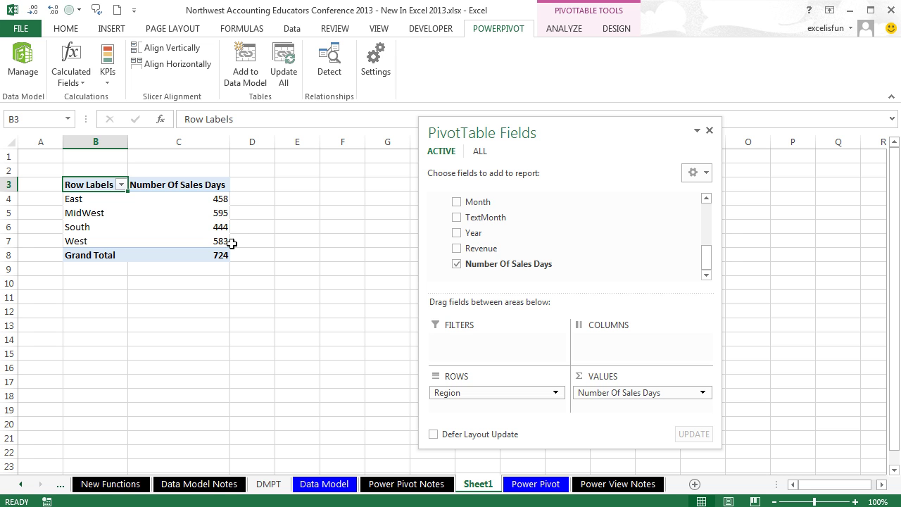
key(alt+Tab)
key(alt+Tab)
key(alt+Tab)
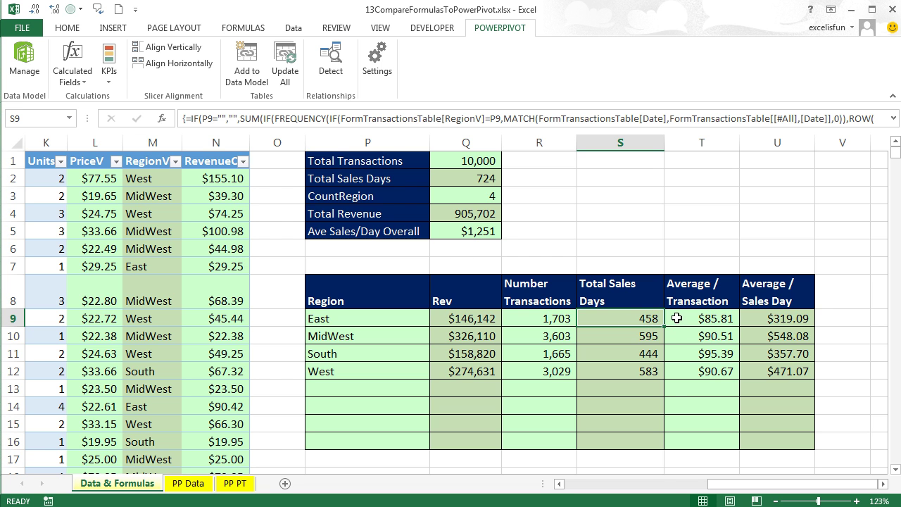
key(alt+Tab)
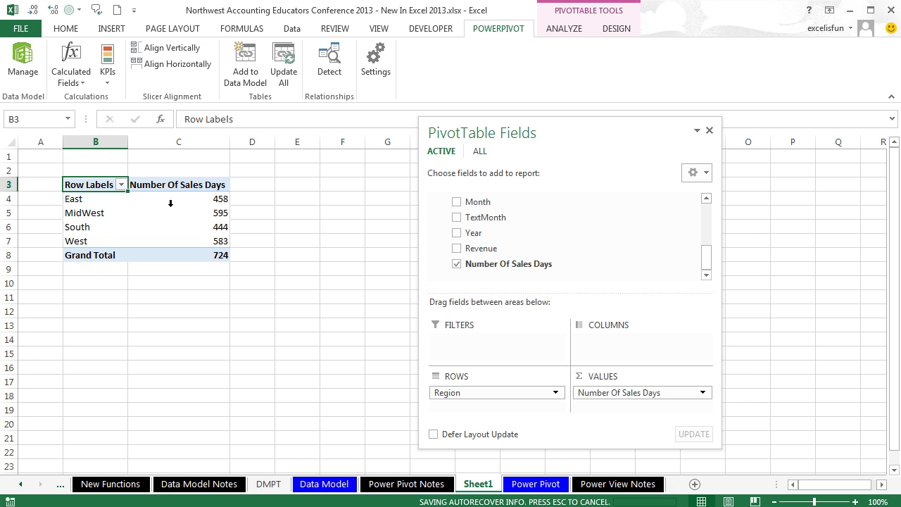
Step: Rename the Sheet1 worksheet to 'Ave Rev by Sales Day'
mouse_move(206, 241)
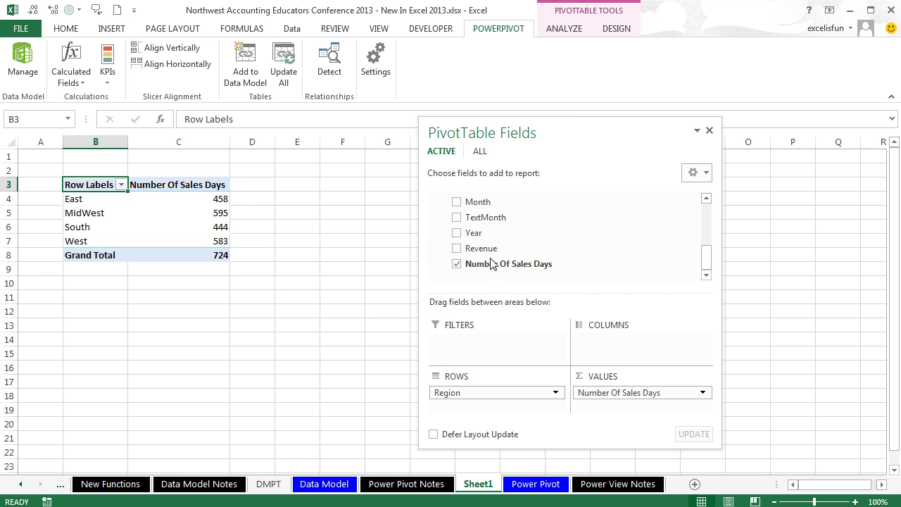
double_click(483, 492)
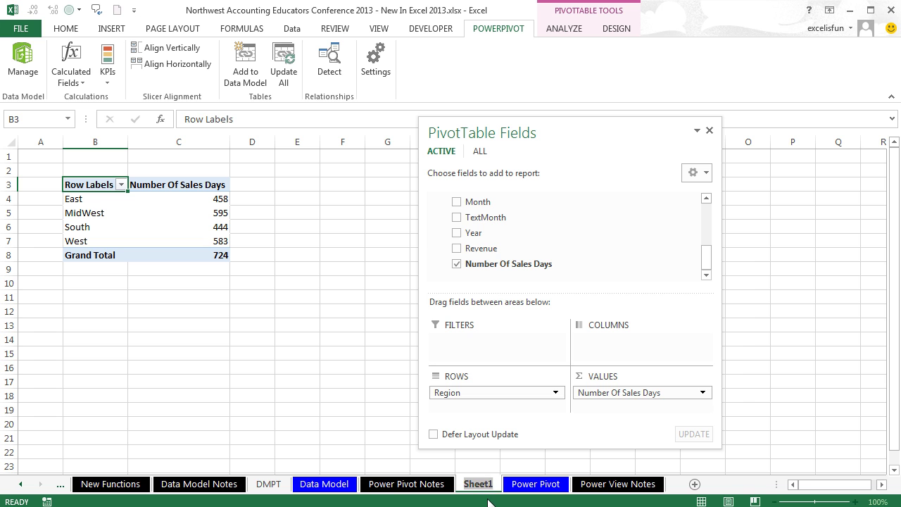
text(Ave Rev by Sales Day)
key(Return)
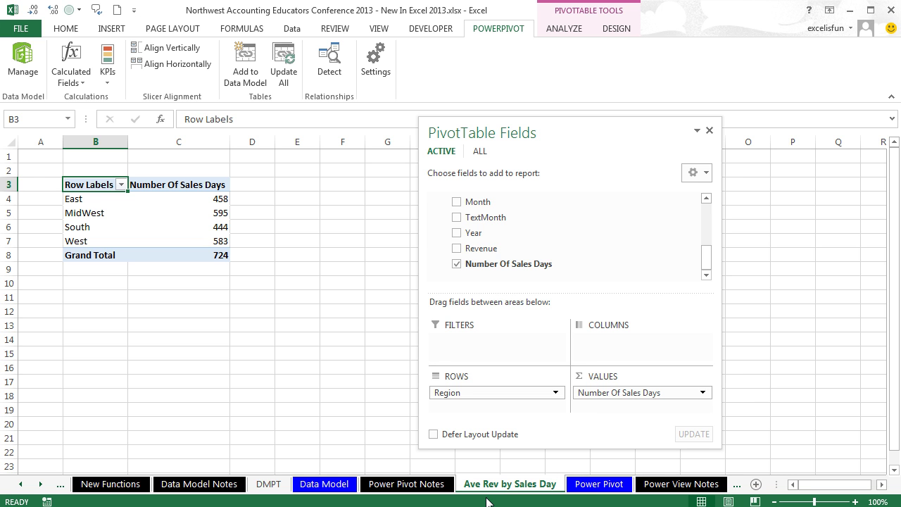
Step: Select a cell outside the pivot table and bring up the calculated field options
click(317, 318)
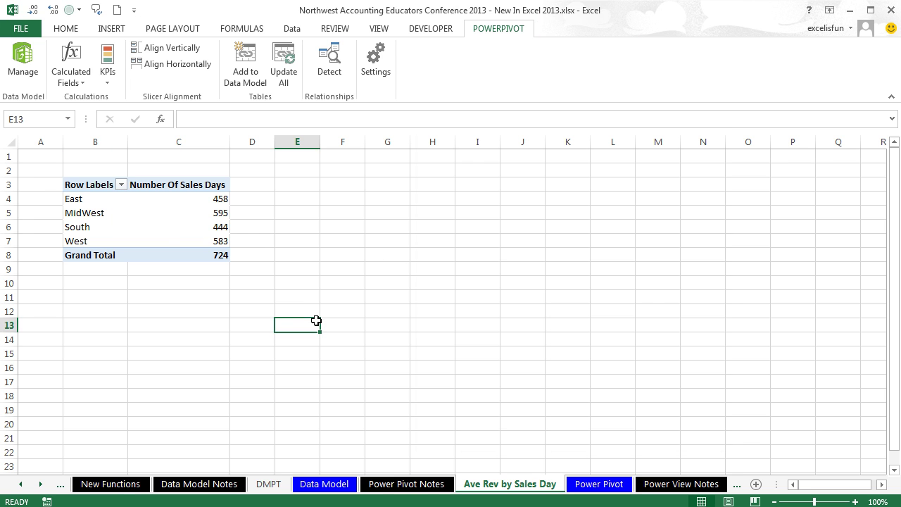
click(168, 224)
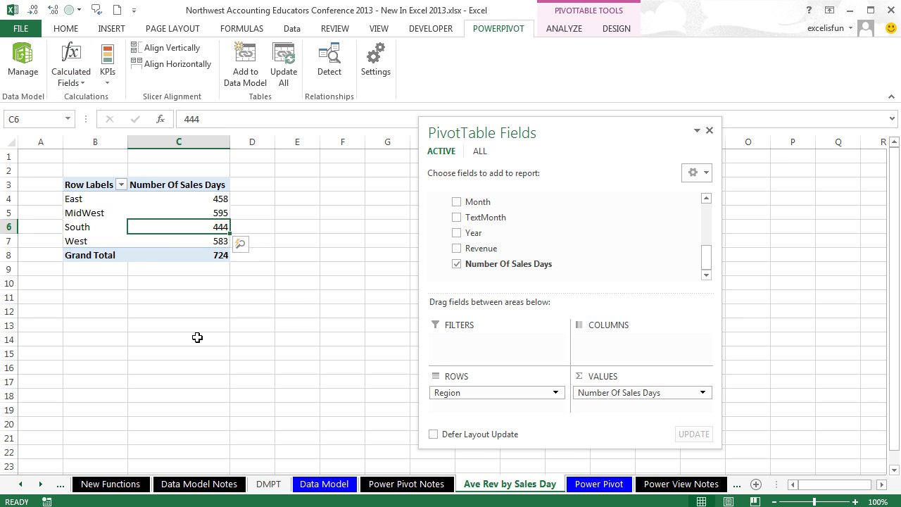
key(alt)
Step: Start a new calculated field stored in the TransactionSourceData table
key(b)
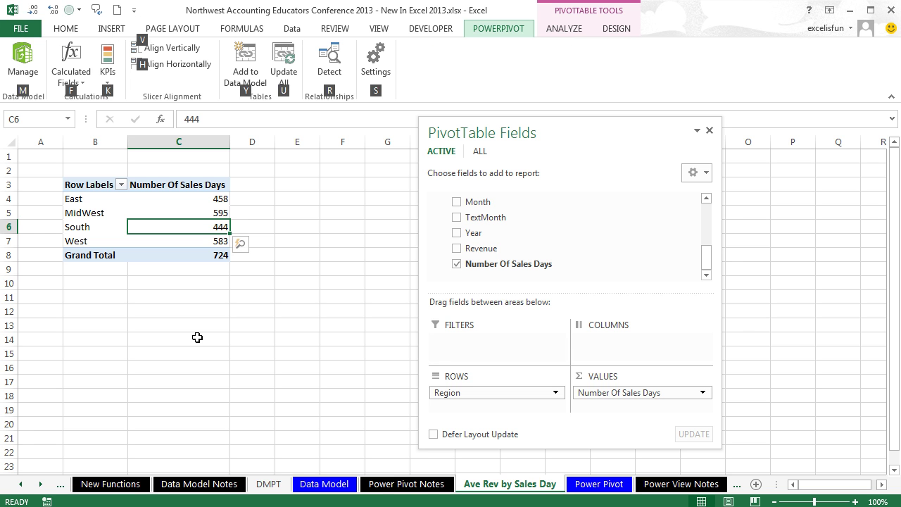
key(c)
key(n)
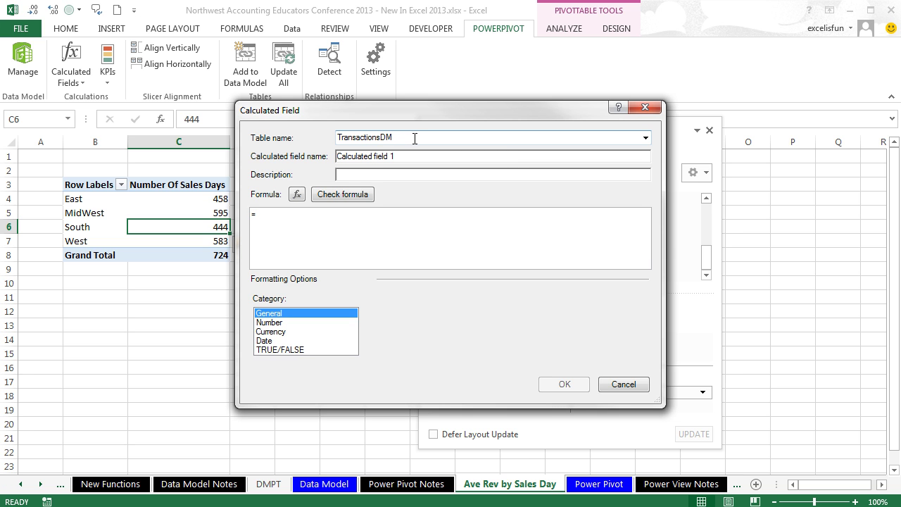
click(645, 138)
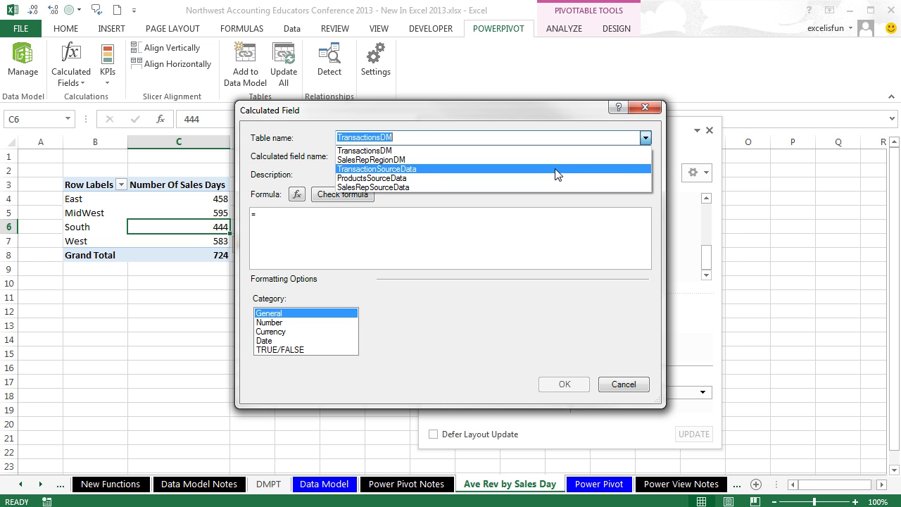
click(556, 170)
click(447, 159)
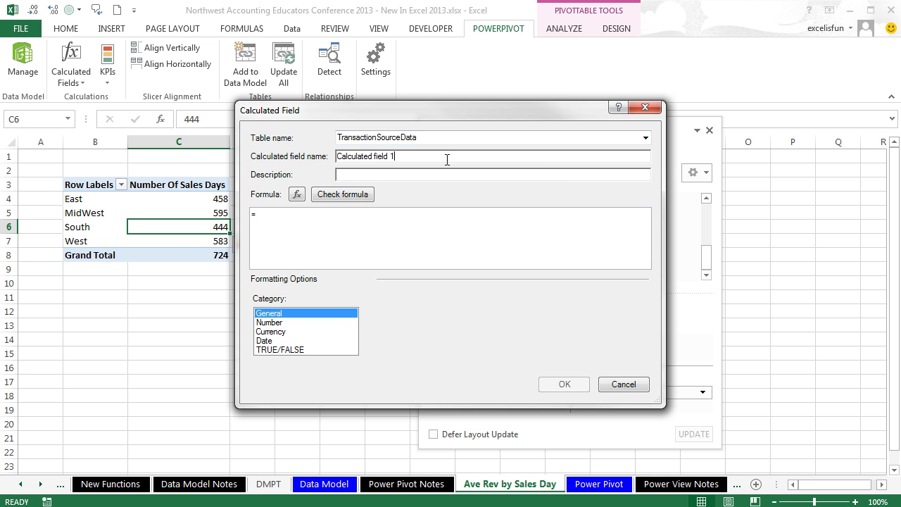
drag(447, 159, 207, 152)
Step: Name it Total Revenue with formula =SUM(TransactionSourceData[Revenue]) and save it
text(Total RevenueTotal Revenue)
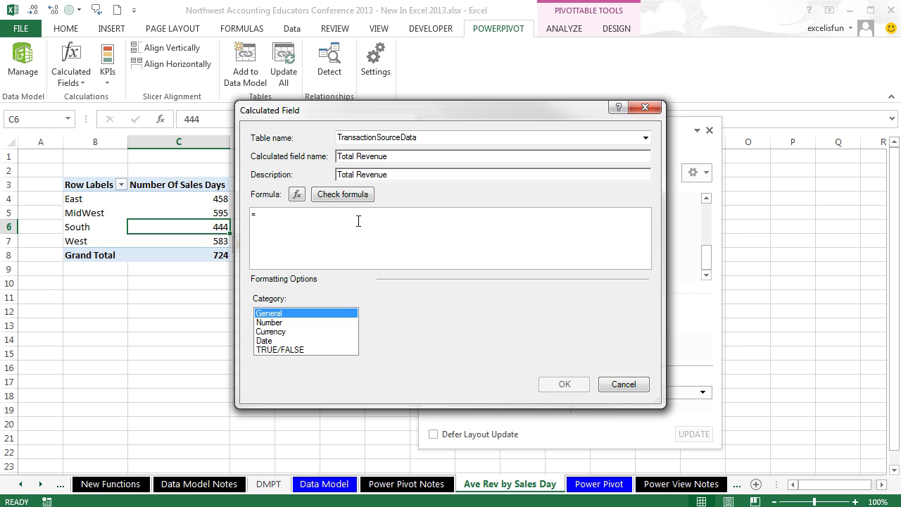
text(SUM()
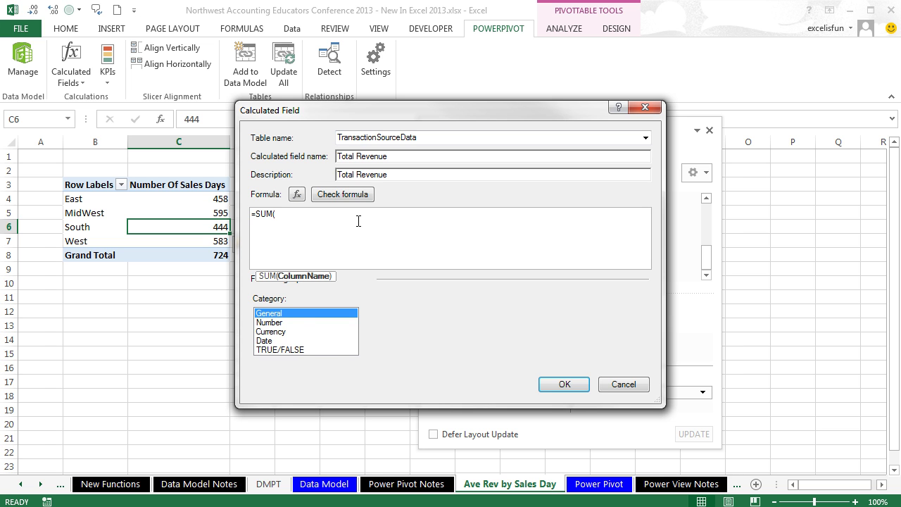
text(t)
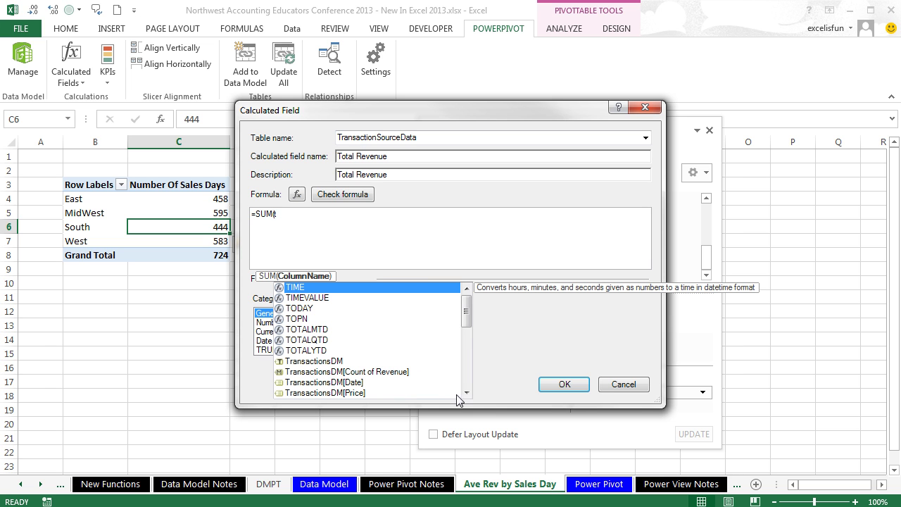
click(467, 391)
click(466, 392)
click(465, 392)
click(465, 392)
click(466, 392)
click(465, 391)
click(466, 392)
click(466, 392)
click(466, 391)
click(466, 392)
click(466, 392)
click(466, 392)
click(465, 392)
click(466, 392)
click(466, 392)
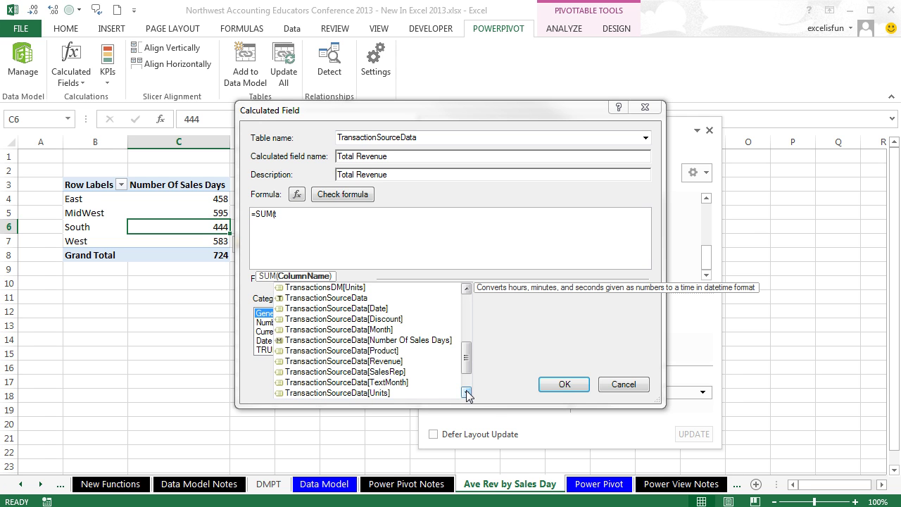
click(382, 361)
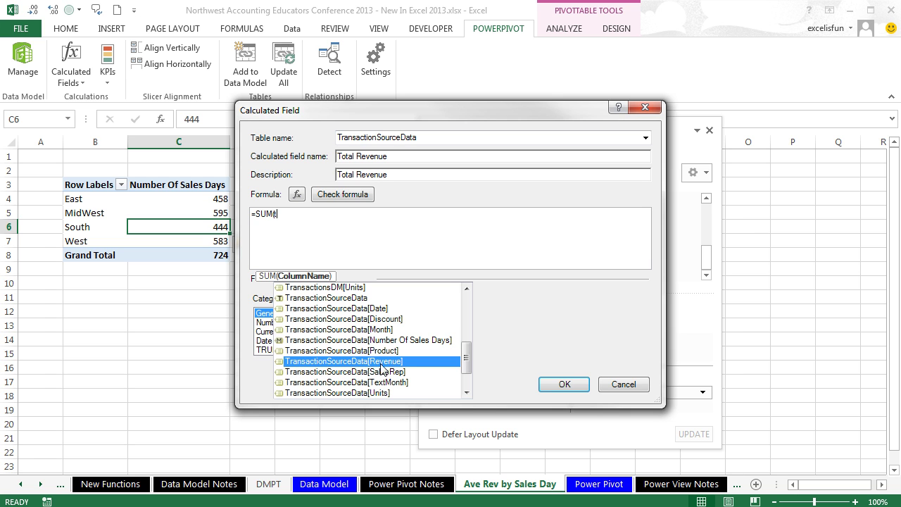
double_click(382, 362)
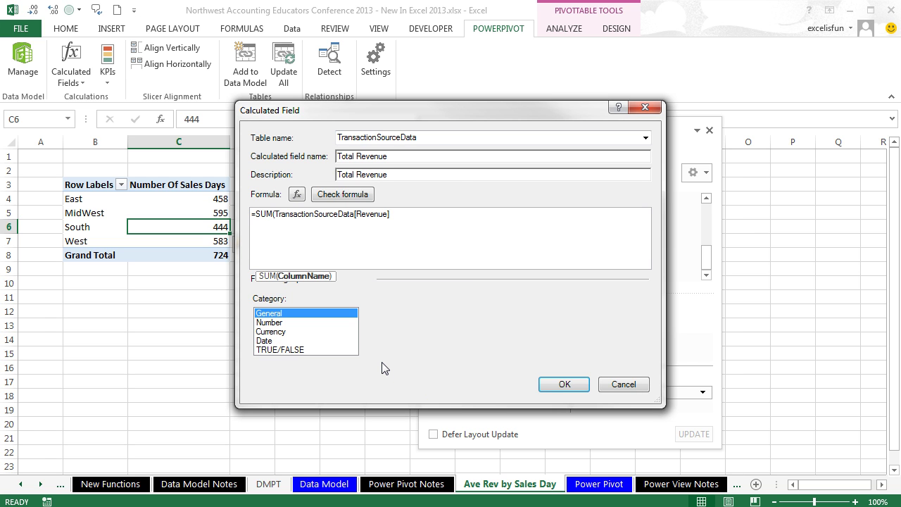
text())
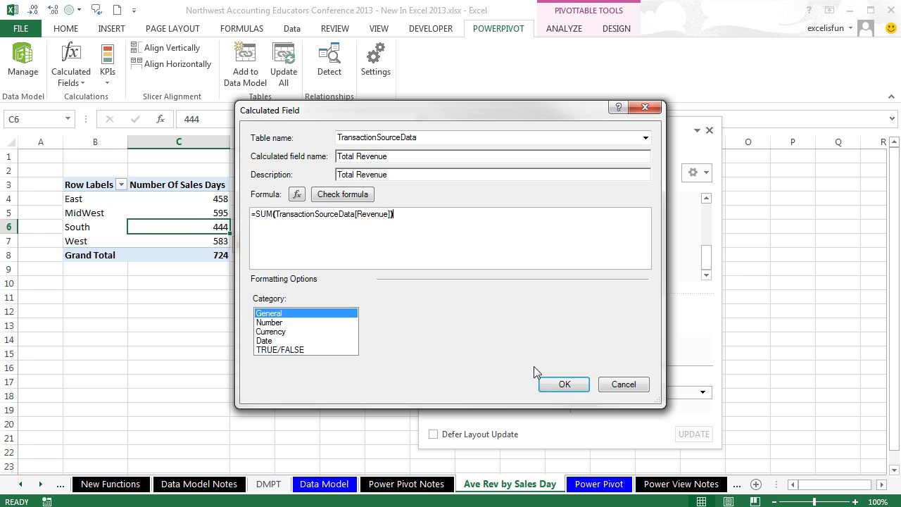
click(563, 384)
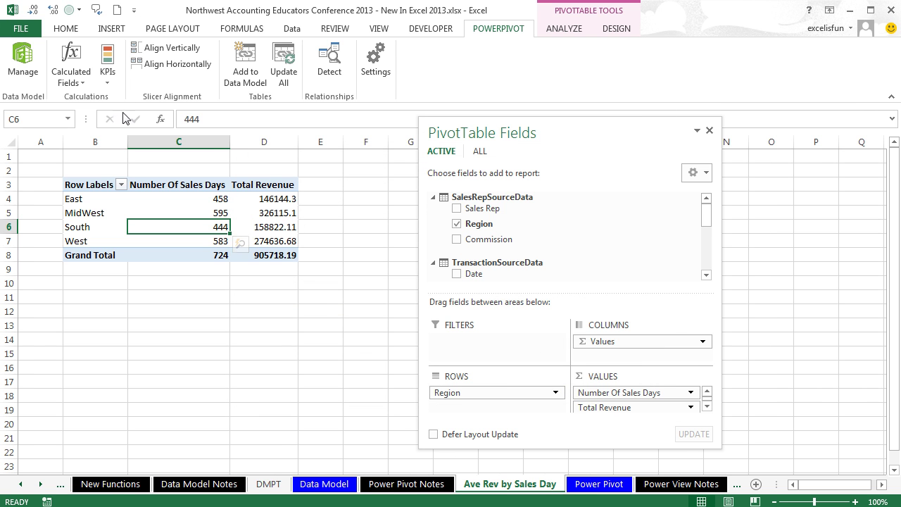
click(76, 84)
Step: Create a new TransactionSourceData calculated field named Ave Rev by Sales Day, reusing the name as its description
click(86, 115)
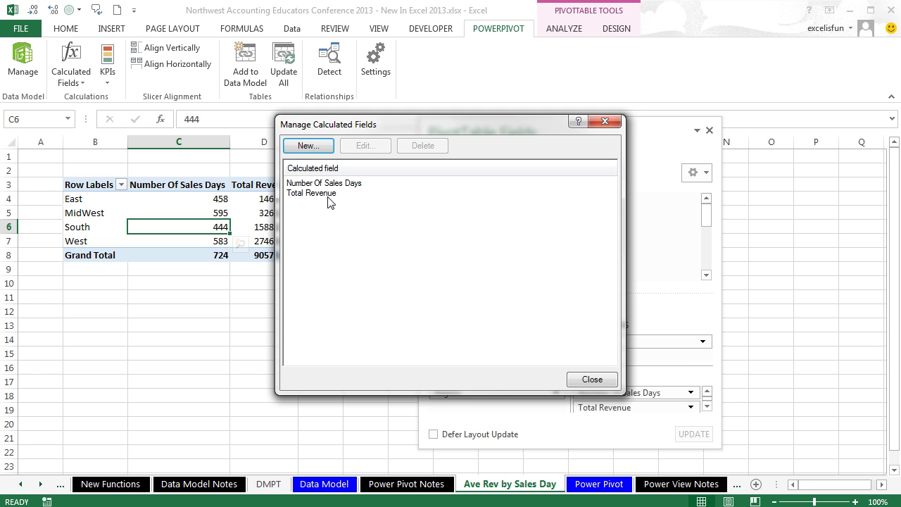
click(311, 149)
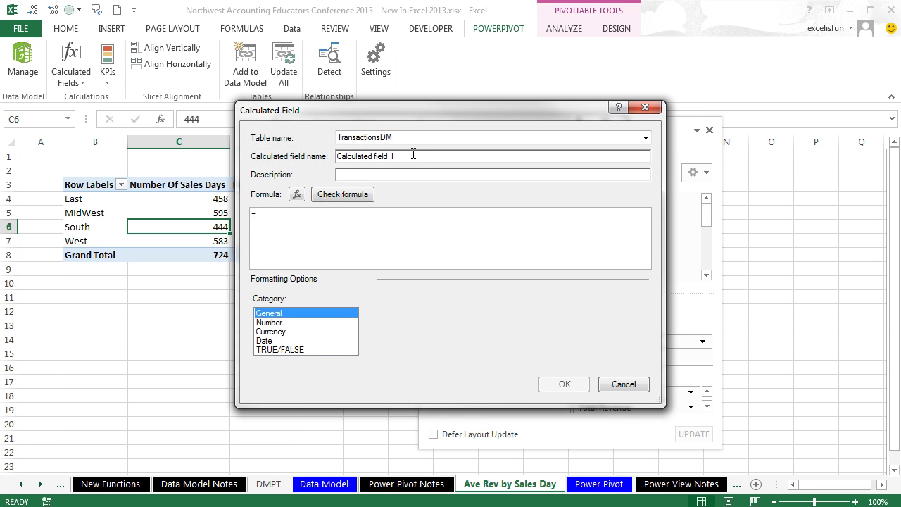
click(425, 137)
click(645, 137)
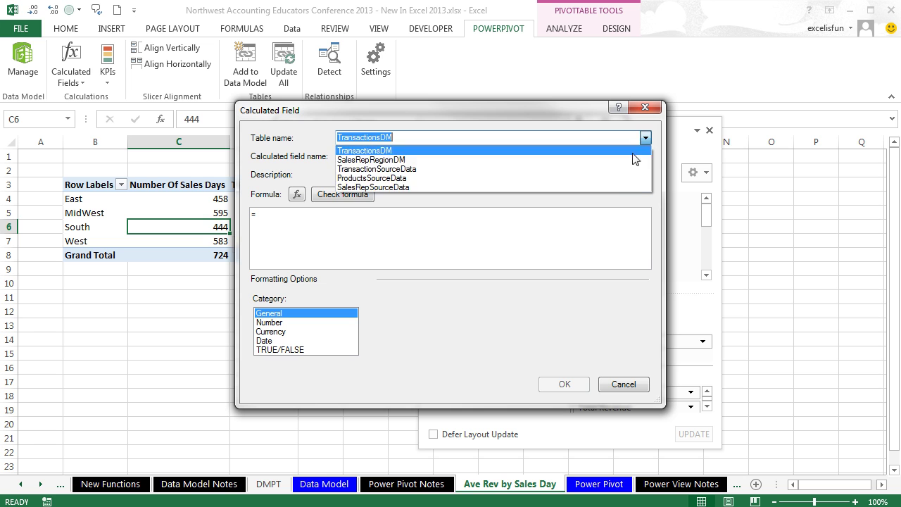
click(502, 169)
key(Tab)
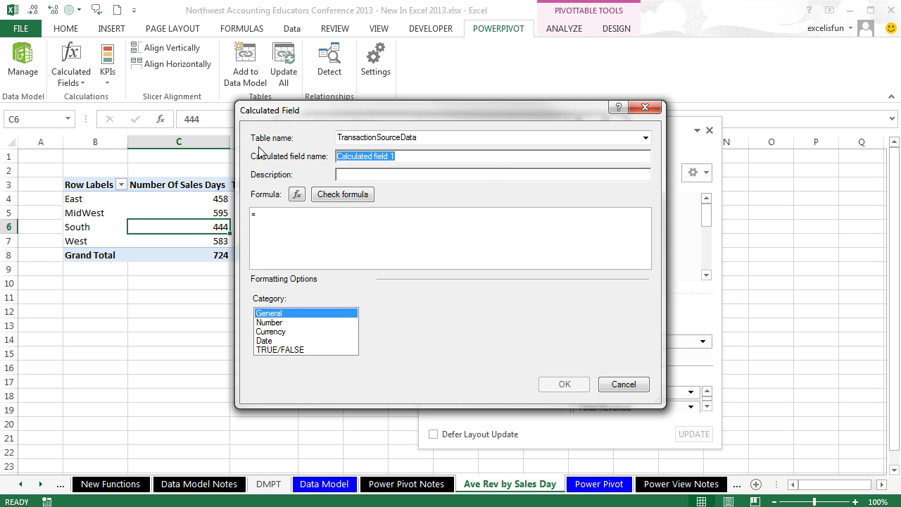
text(Ave Rev by Sales Day)
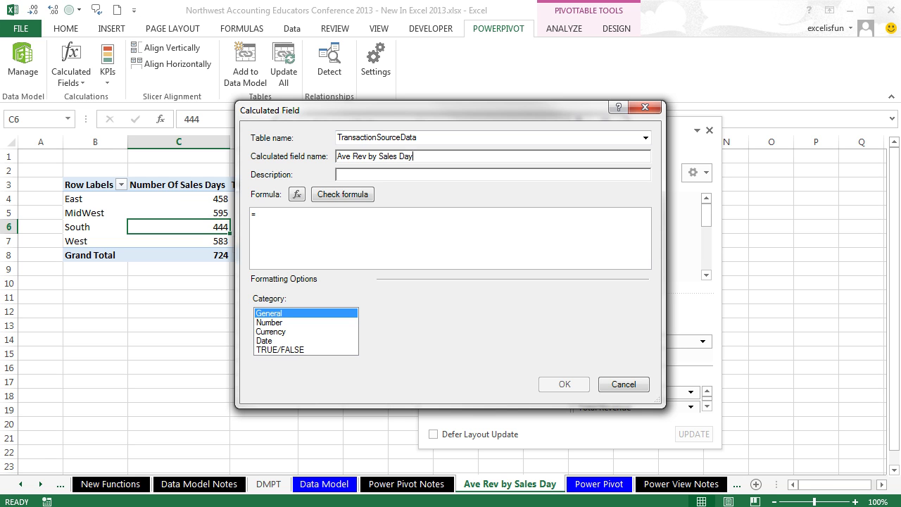
drag(428, 152, 299, 152)
key(ctrl+c)
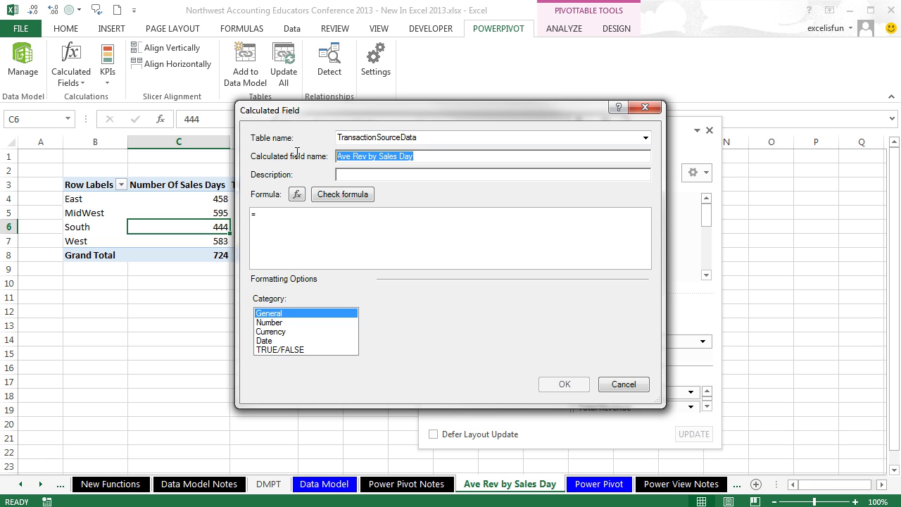
click(373, 175)
key(ctrl+v)
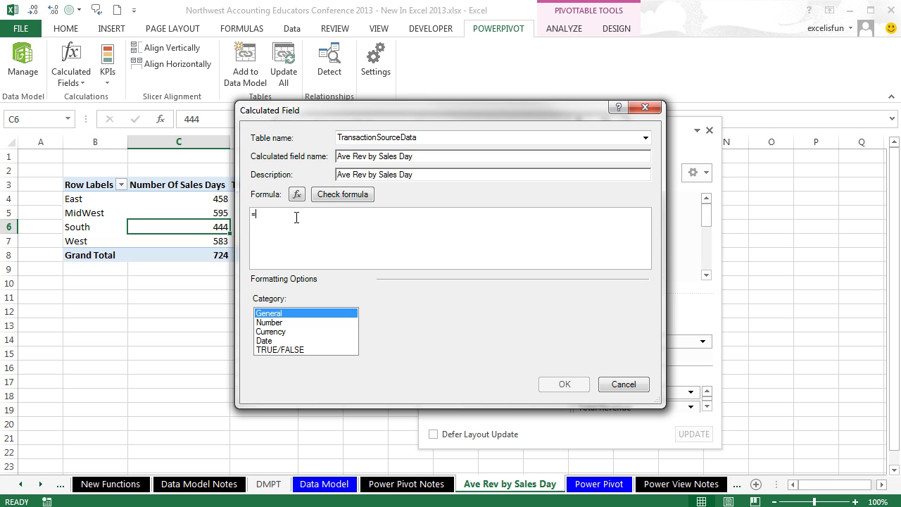
Step: Enter the formula =[Total Revenue]/[Number Of Sales Days] and save the field
text([)
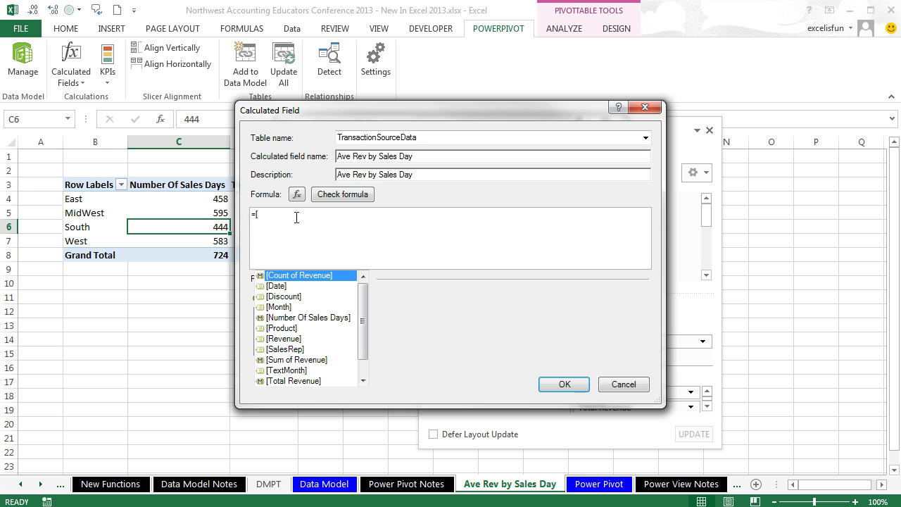
click(363, 380)
click(364, 380)
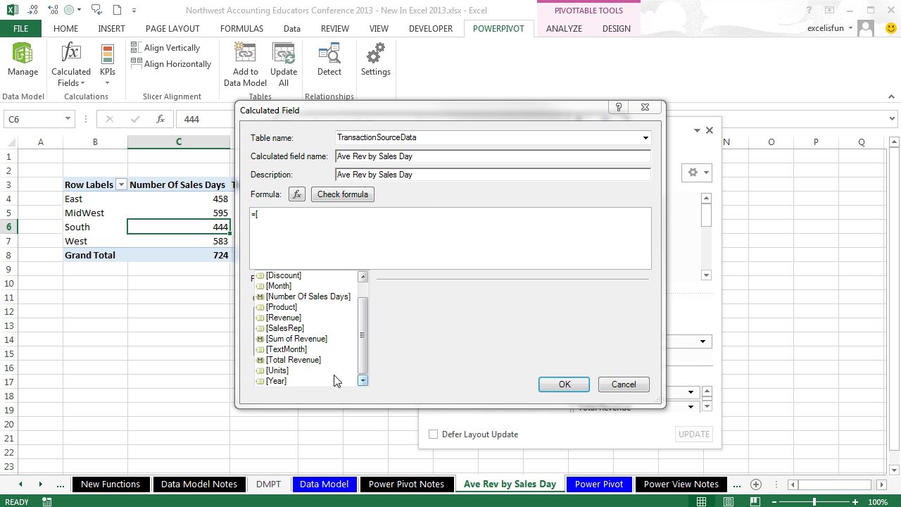
double_click(283, 361)
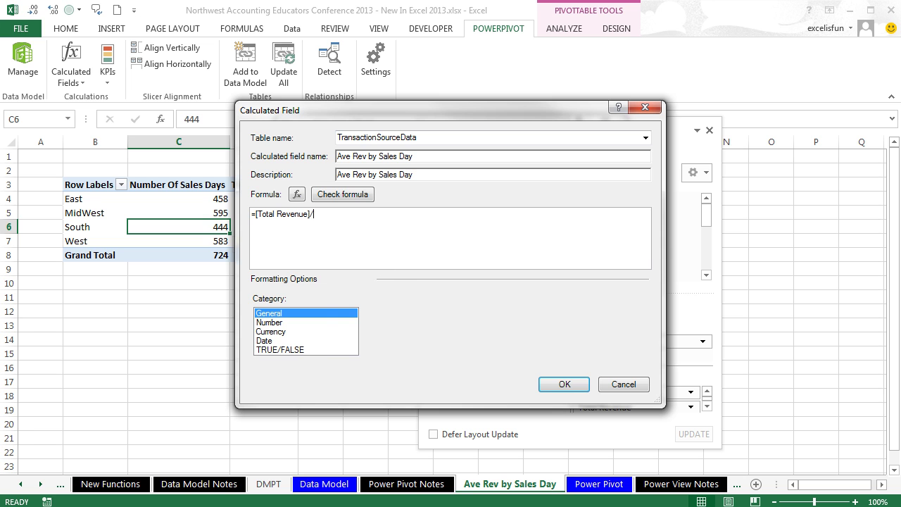
text(/[)
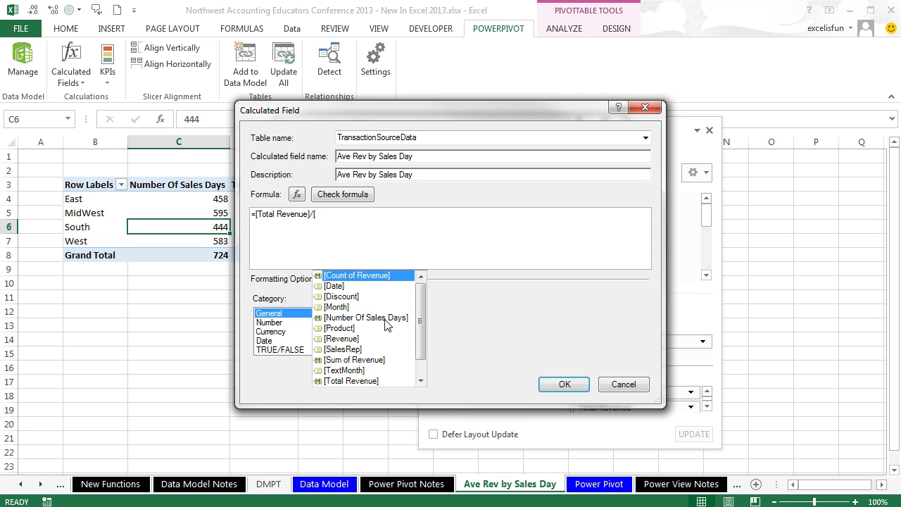
click(385, 321)
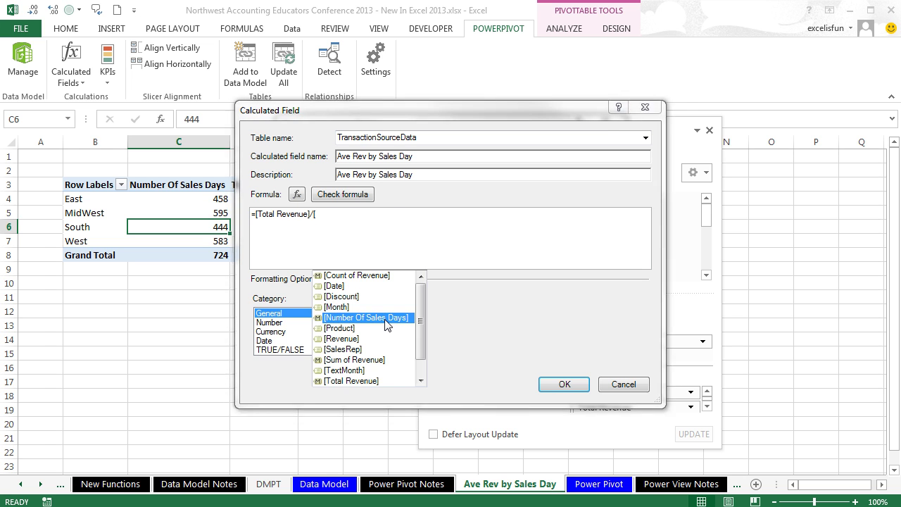
double_click(385, 320)
click(558, 384)
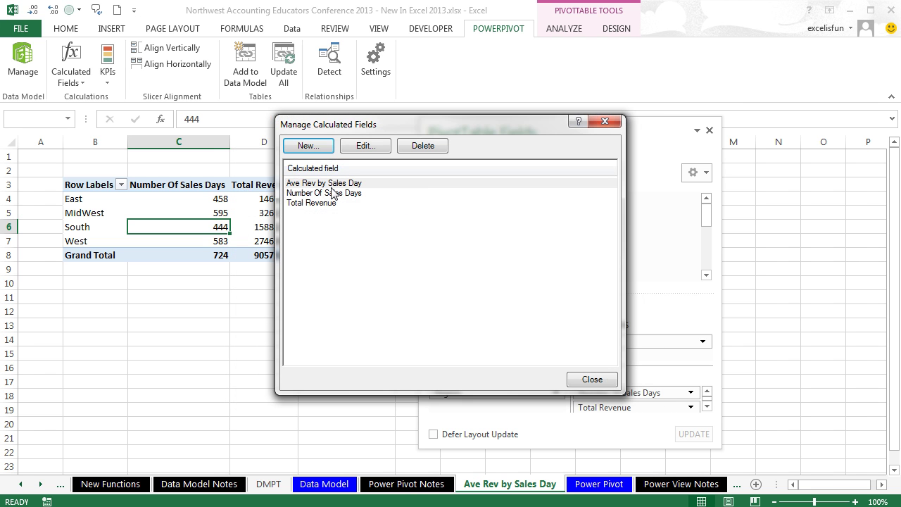
Step: Format both Total Revenue and Ave Rev by Sales Day as currency
click(316, 202)
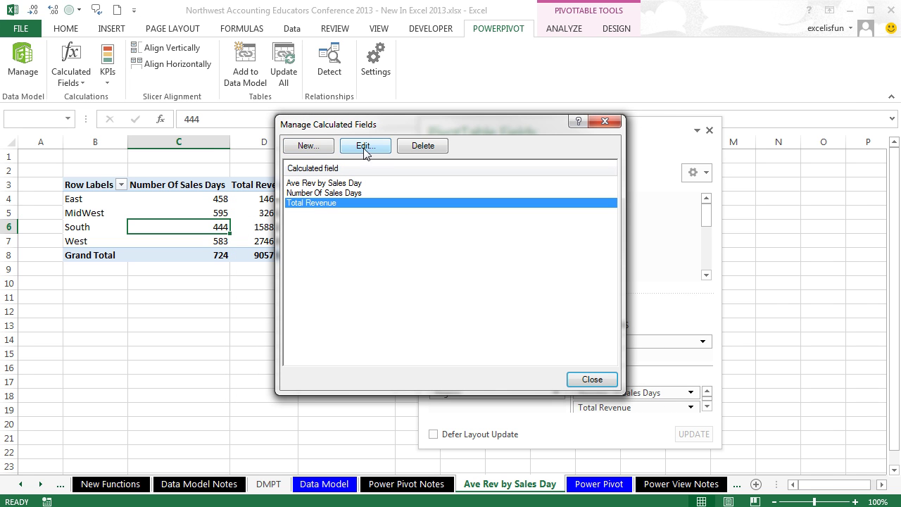
click(366, 146)
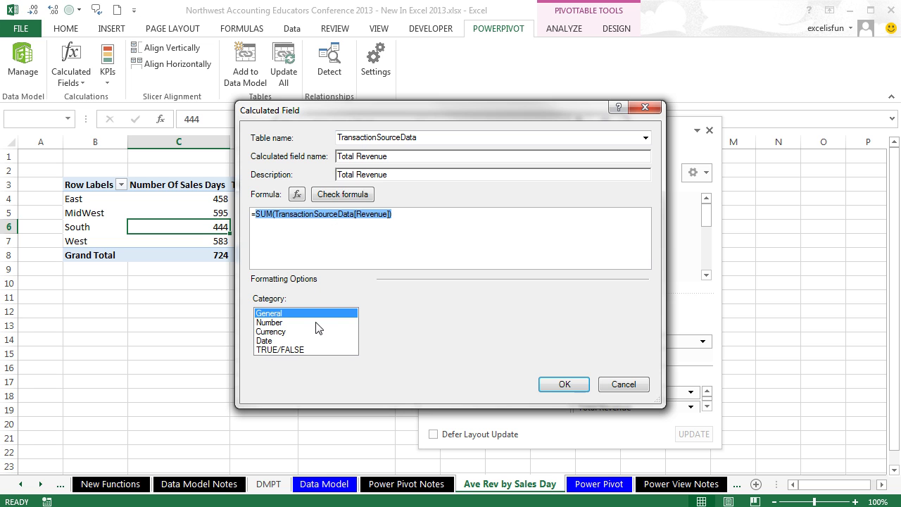
click(274, 332)
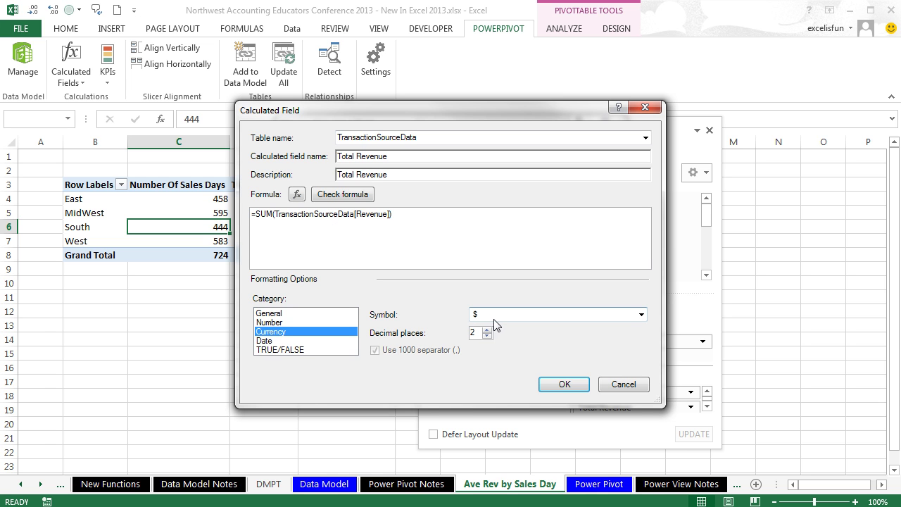
click(563, 387)
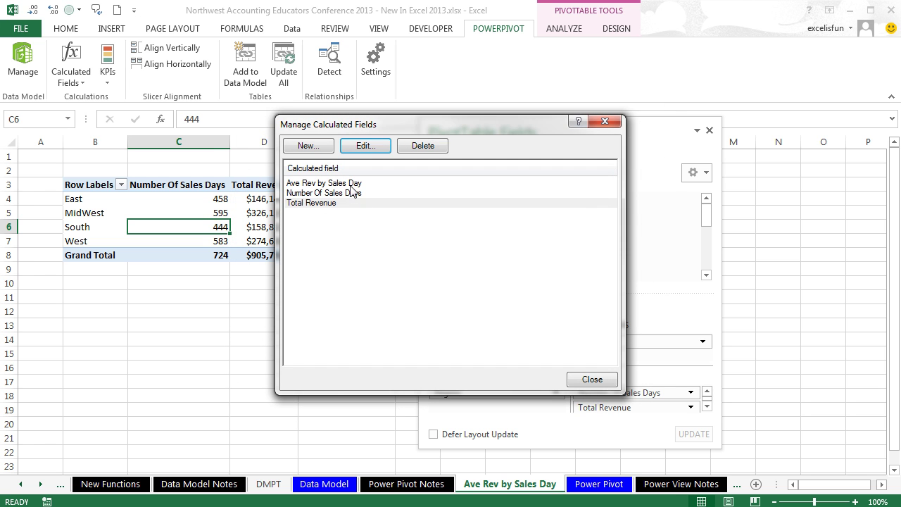
click(338, 183)
click(364, 146)
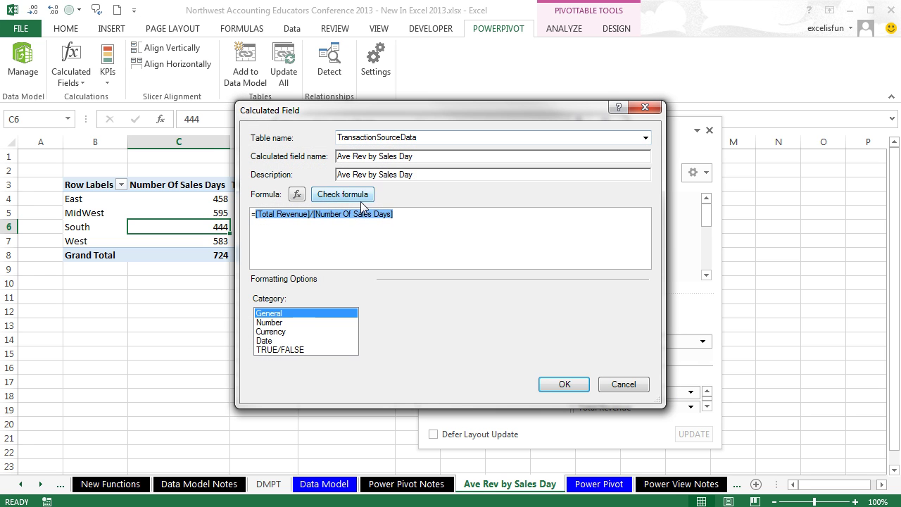
click(273, 331)
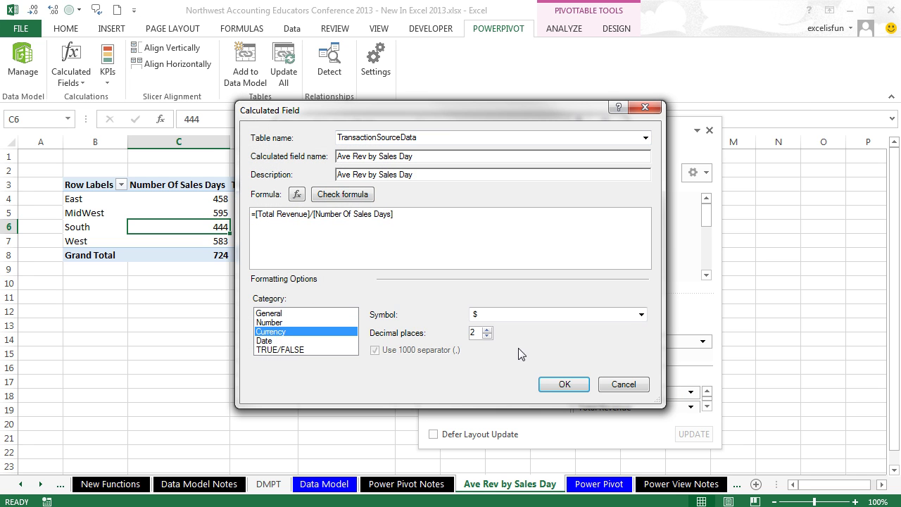
click(563, 384)
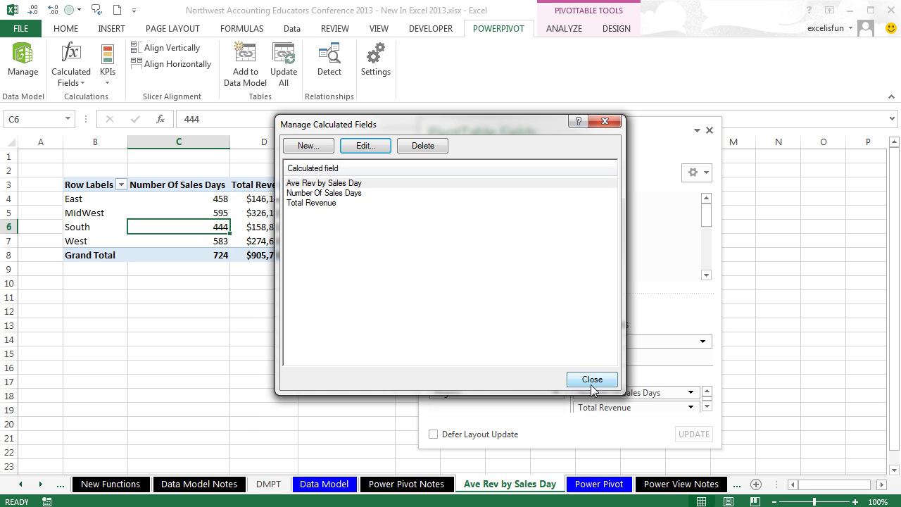
Step: Remove Total Revenue and Number Of Sales Days from the pivot's values
click(592, 380)
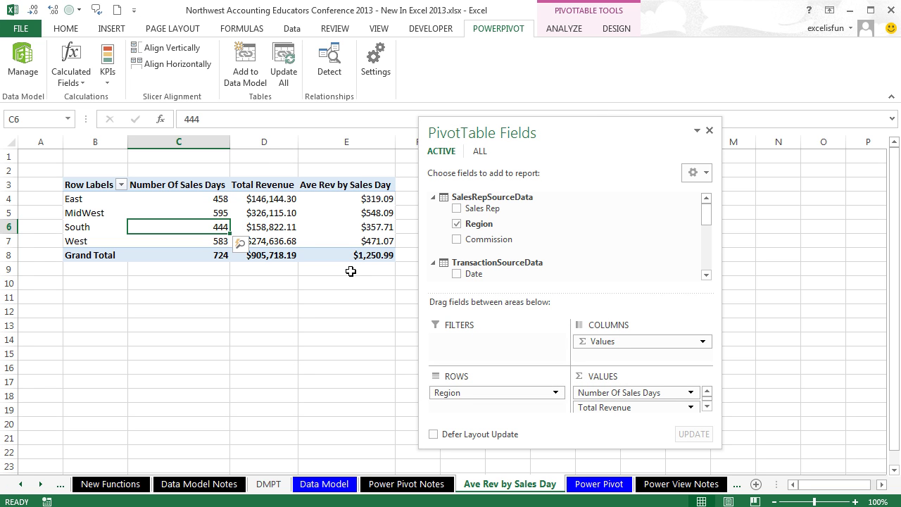
click(274, 230)
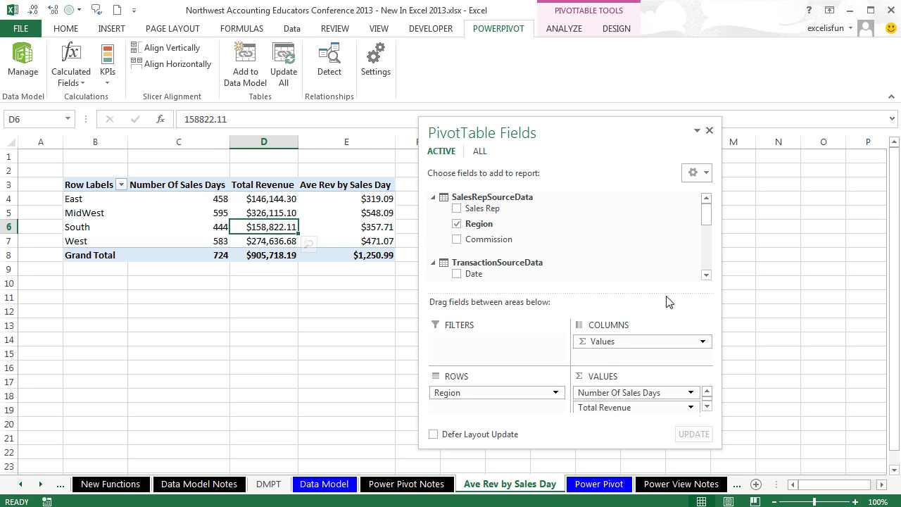
drag(707, 218, 705, 267)
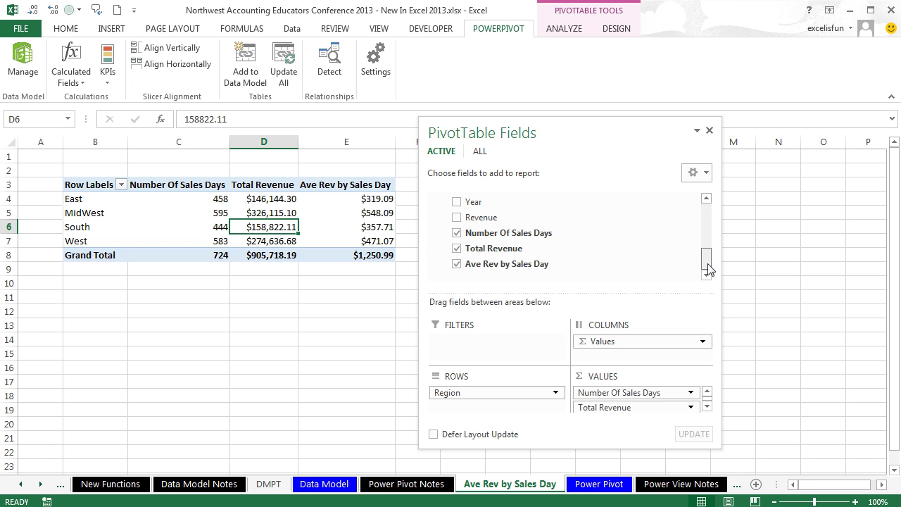
click(455, 248)
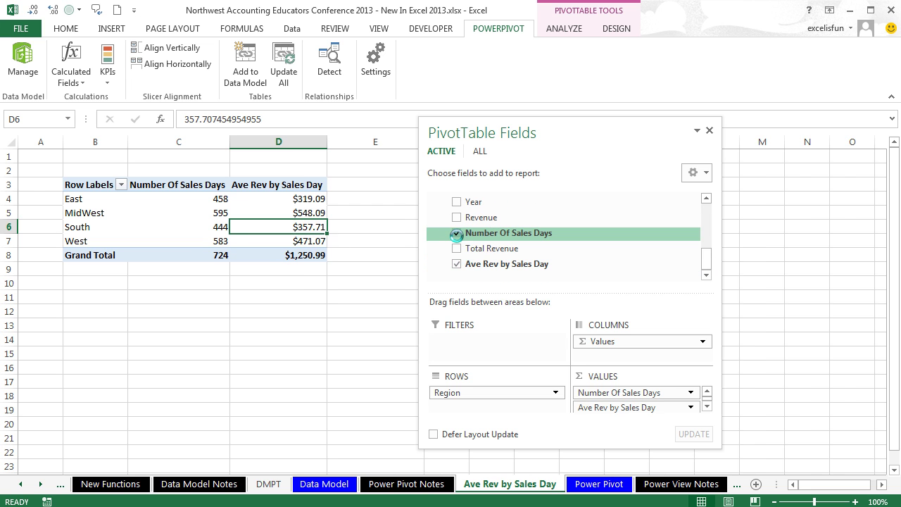
click(456, 233)
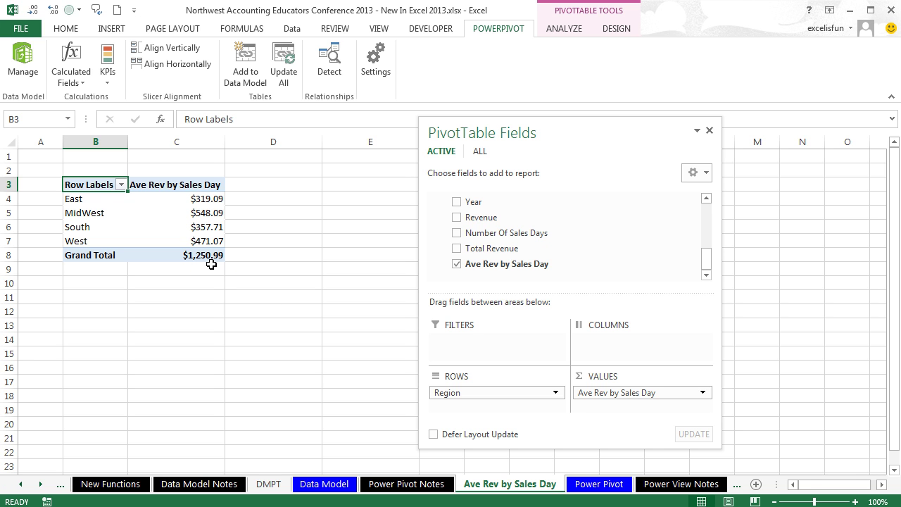
Step: Turn grand totals off for rows and columns, and put Product in the pivot rows
click(184, 230)
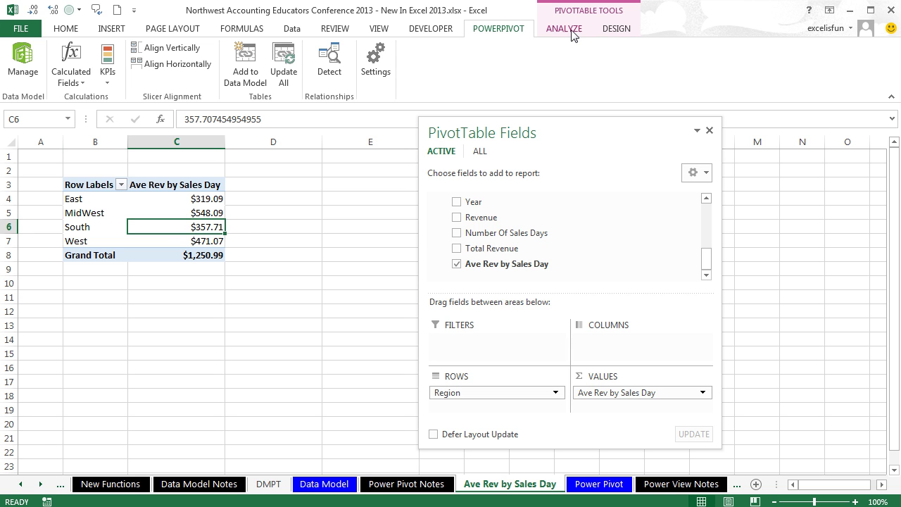
click(606, 32)
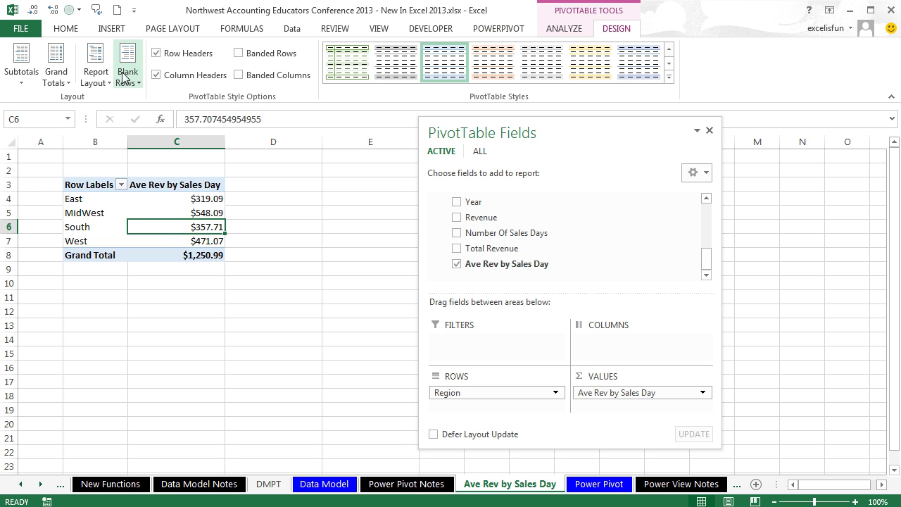
click(68, 83)
click(86, 102)
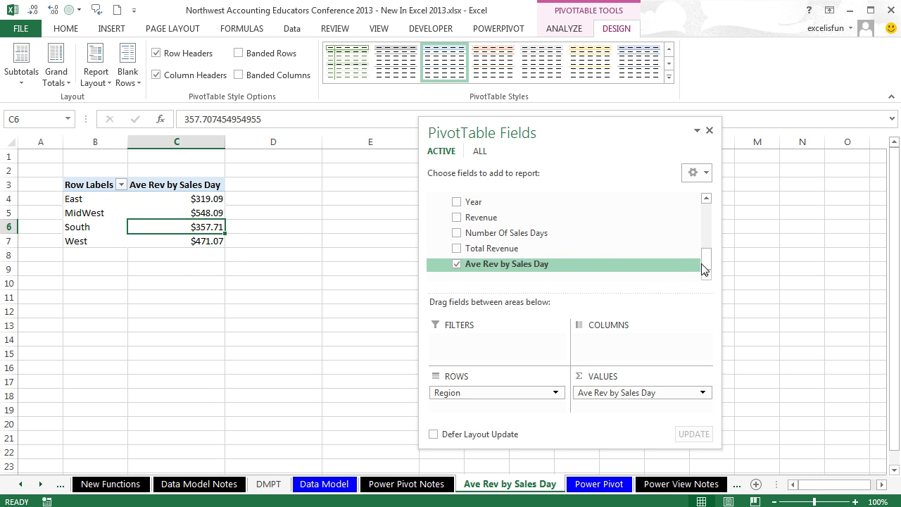
drag(707, 271, 707, 234)
drag(481, 235, 485, 343)
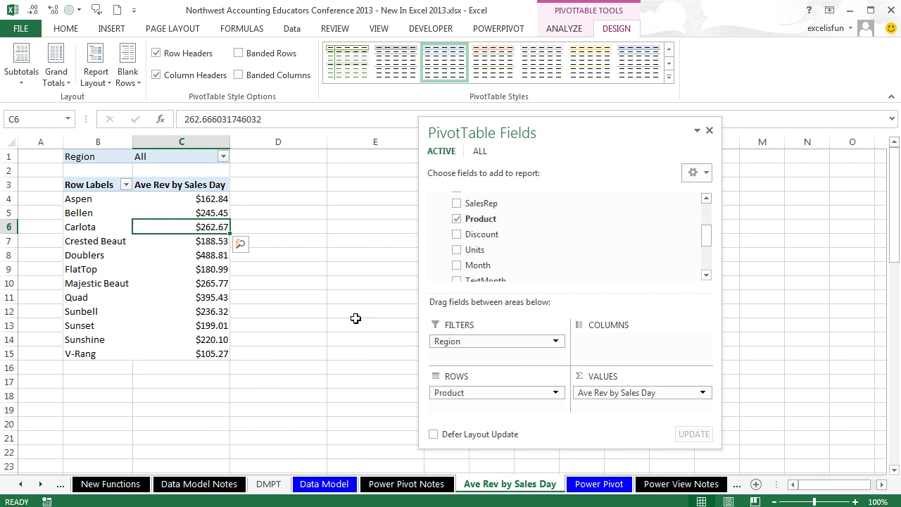
Step: Set the pivot's Region filter to East only
click(223, 156)
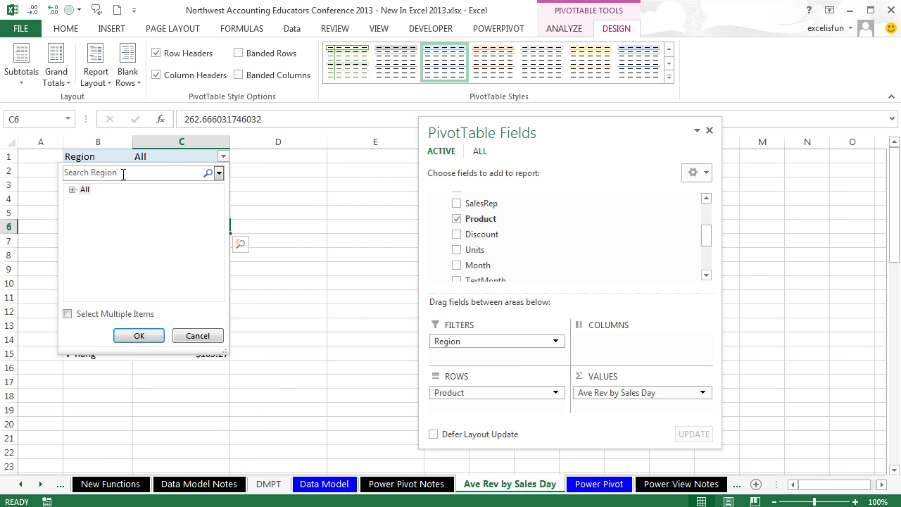
click(72, 190)
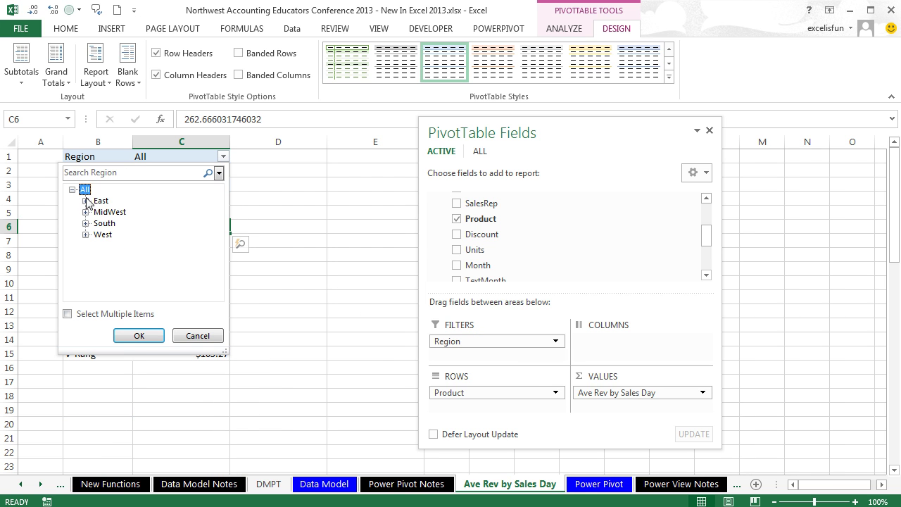
click(139, 336)
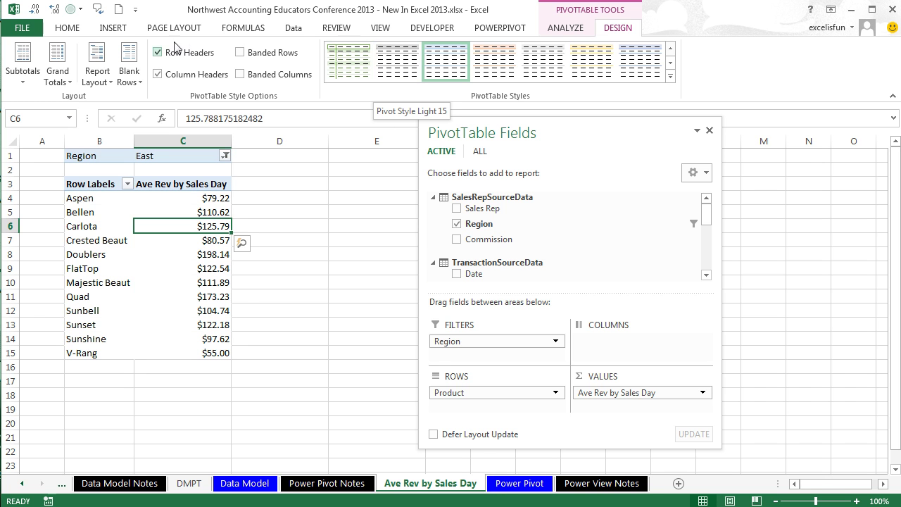
Step: Insert the blank Power View8 report sheet from the Insert ribbon
click(114, 28)
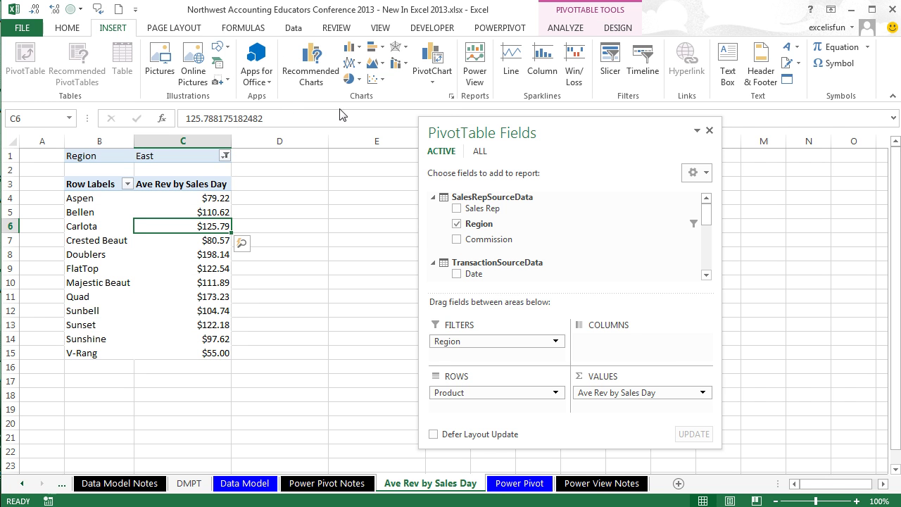
click(476, 77)
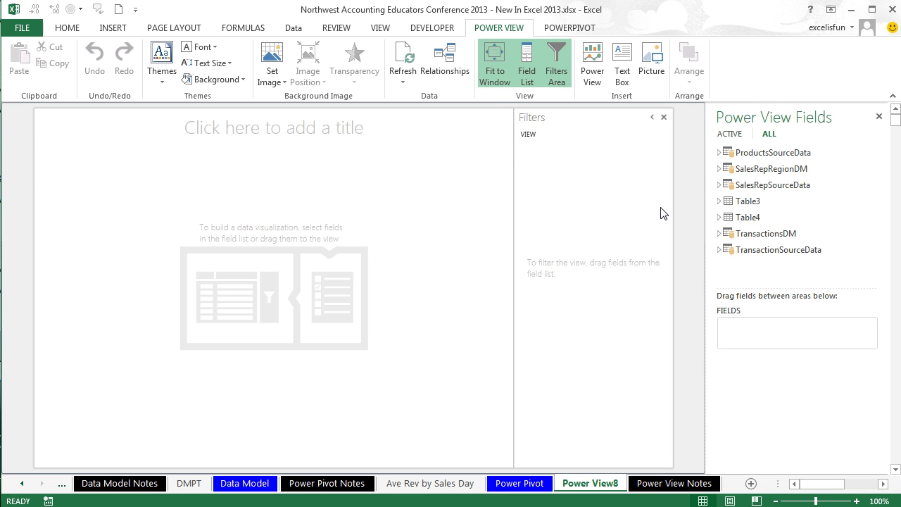
Step: Build a Power View table of TransactionSourceData Product with Ave Rev by Sales Day
click(719, 250)
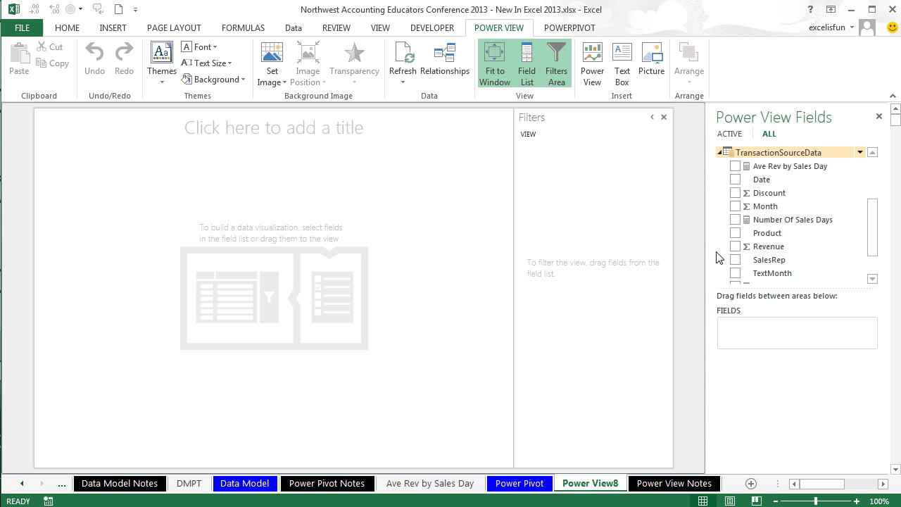
drag(765, 239, 266, 279)
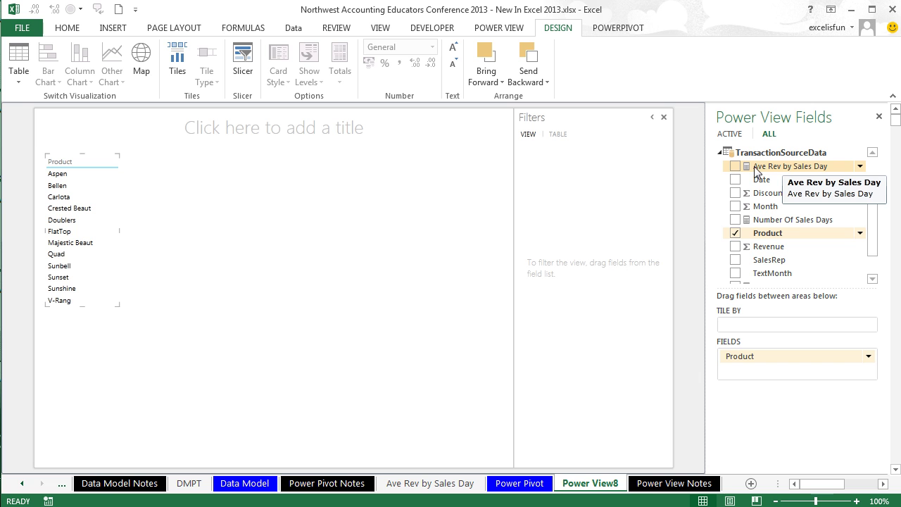
drag(755, 171, 755, 373)
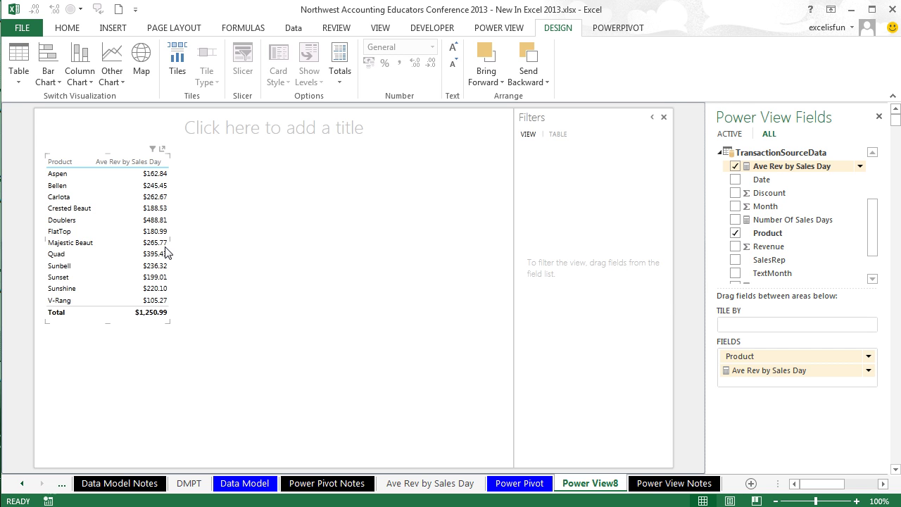
click(496, 29)
click(557, 30)
Step: Convert the product table to a clustered bar chart and pop it out to fill the view
click(49, 79)
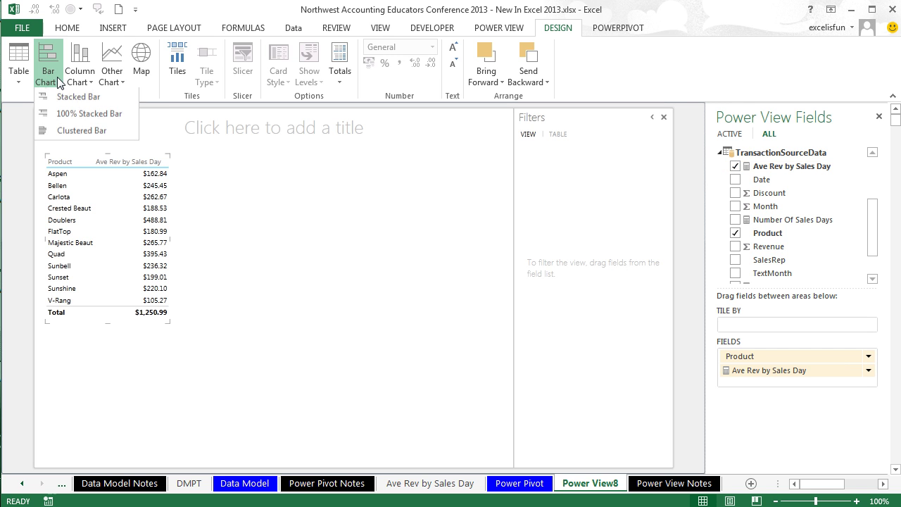
click(58, 133)
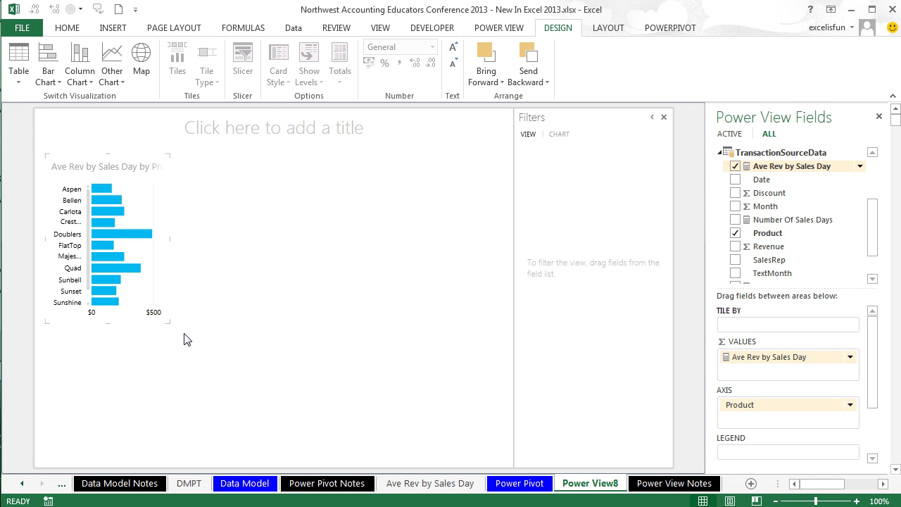
mouse_move(173, 155)
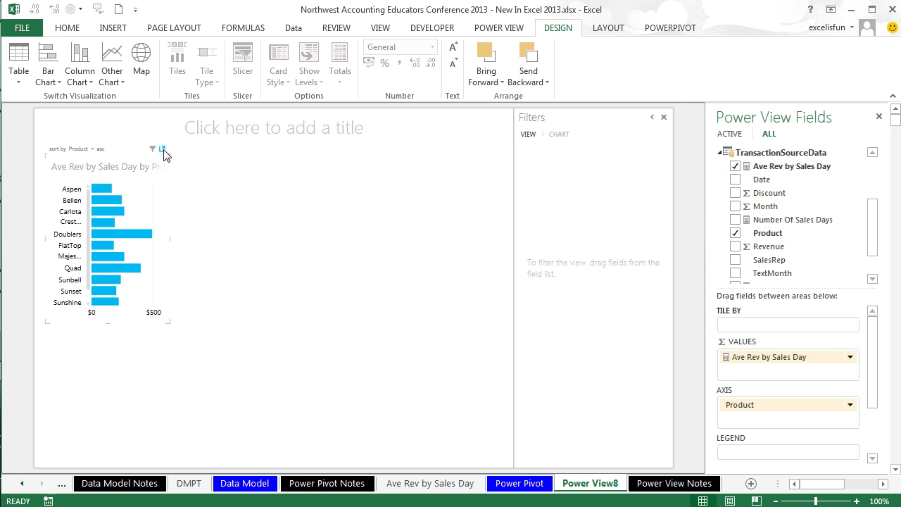
click(163, 150)
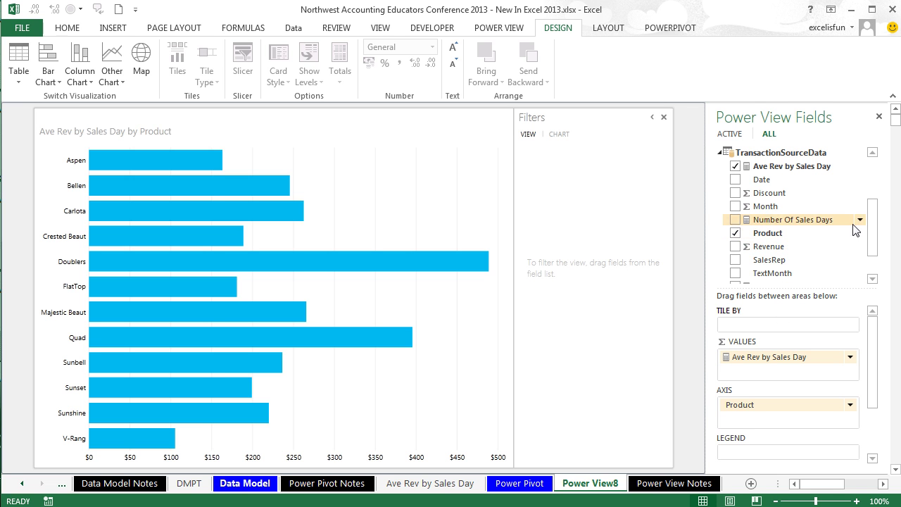
Step: Swap Ave Rev by Sales Day for Revenue as the bar chart's value field
click(736, 167)
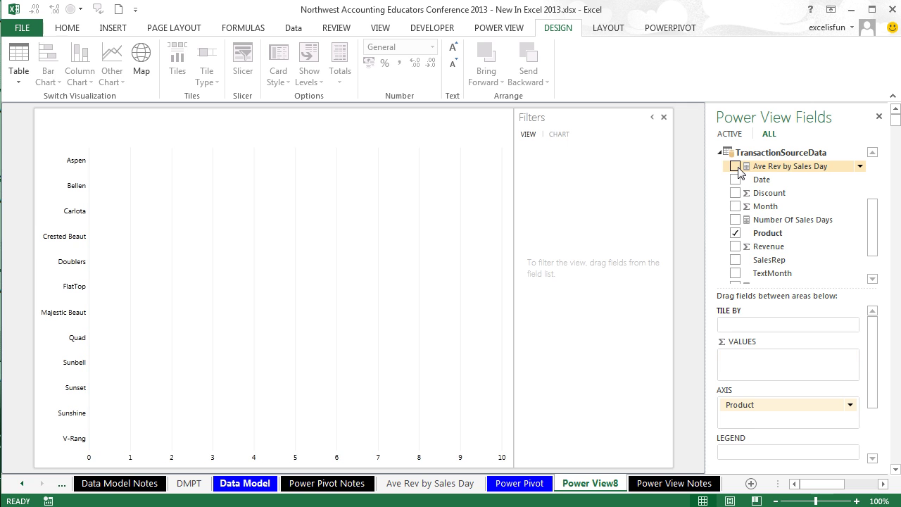
click(735, 247)
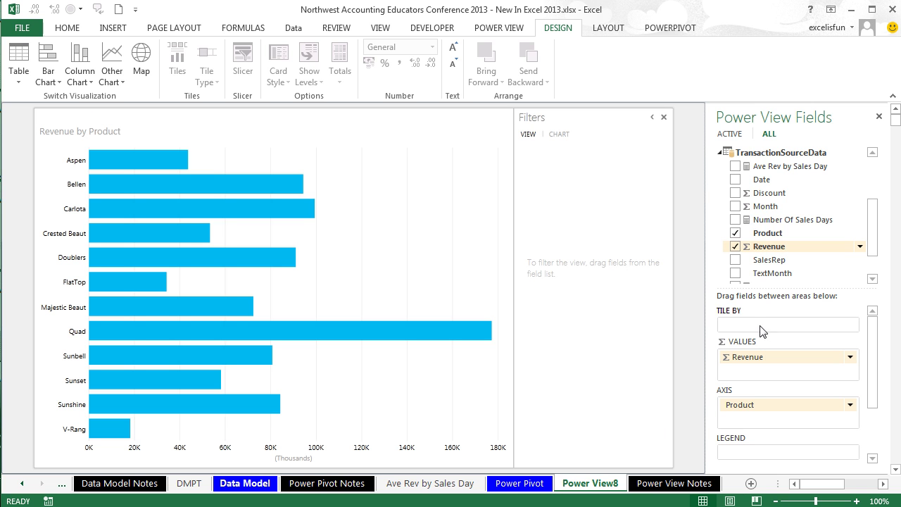
click(874, 458)
click(873, 459)
click(873, 458)
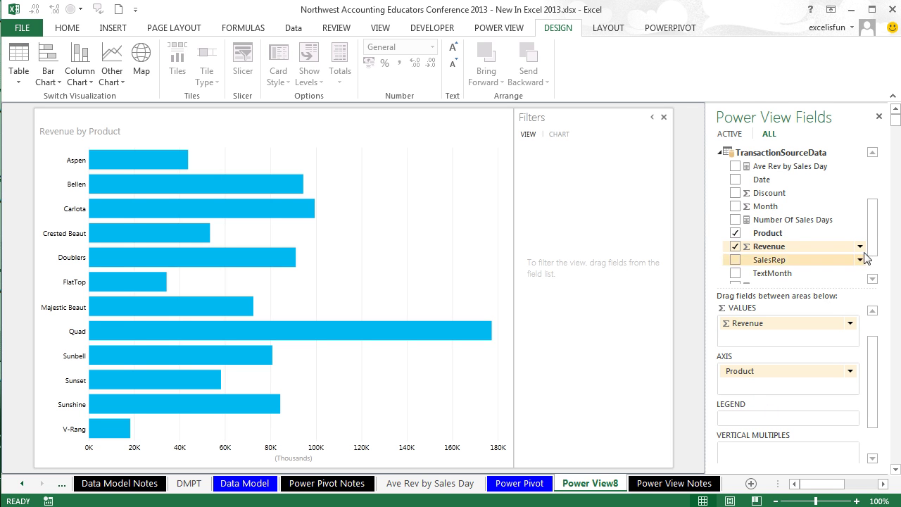
drag(875, 232, 872, 185)
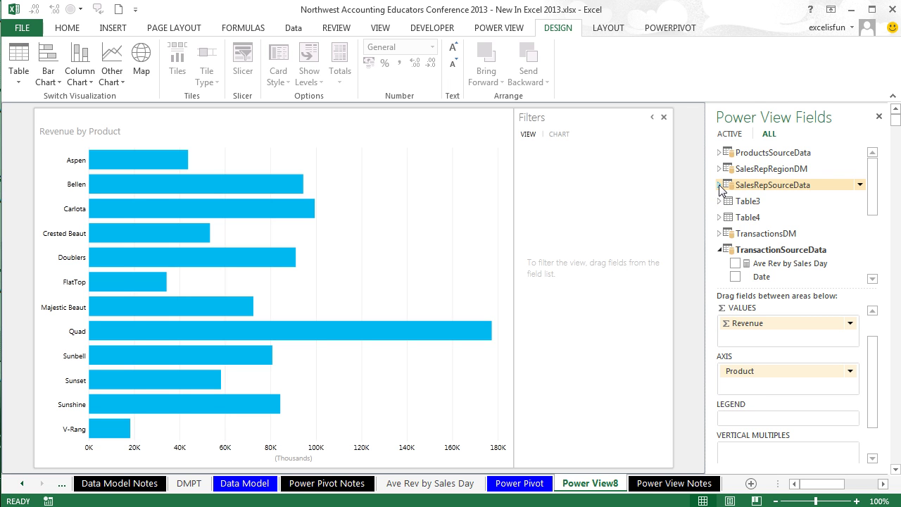
Step: Add SalesRepSourceData Region as vertical multiples, rename the sheet PV, and return to the pivot sheet
click(719, 185)
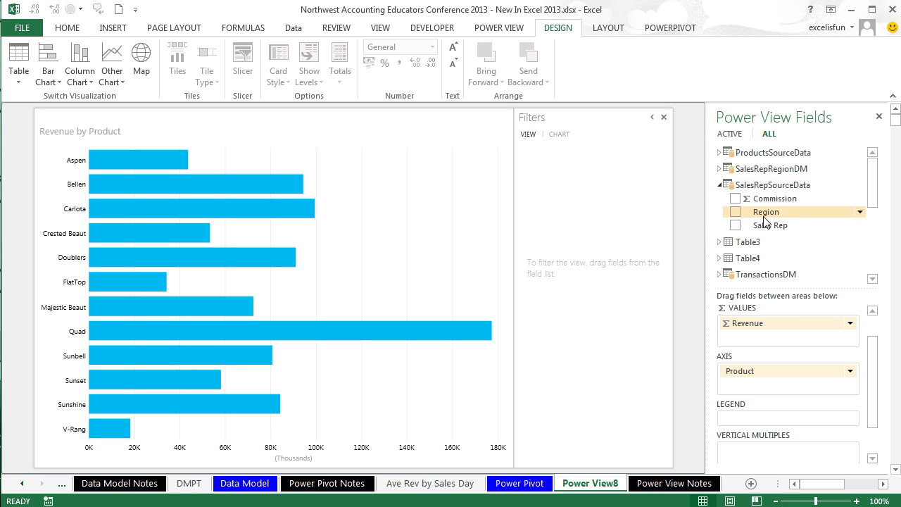
drag(767, 214, 756, 450)
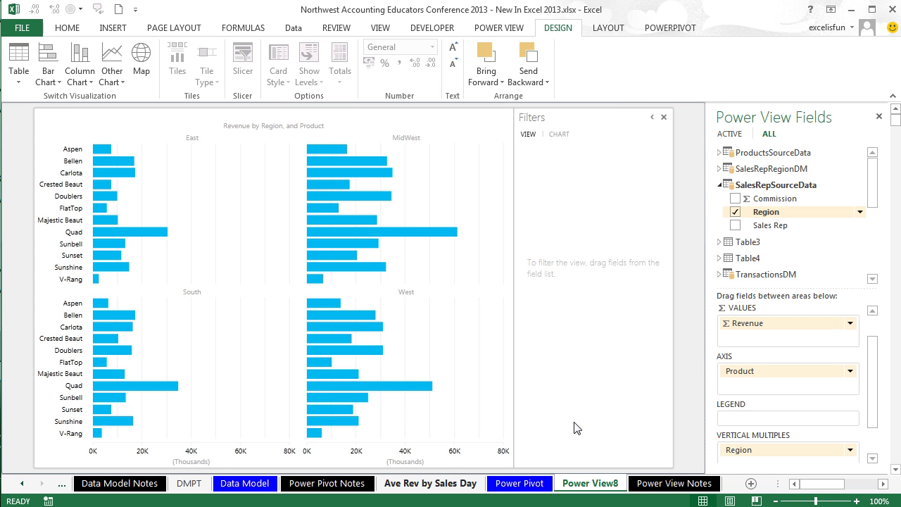
double_click(590, 484)
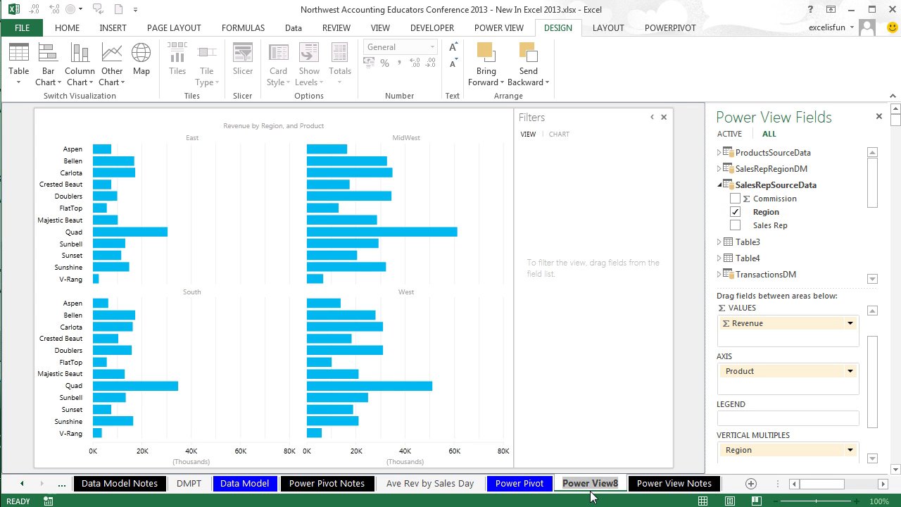
text(PV)
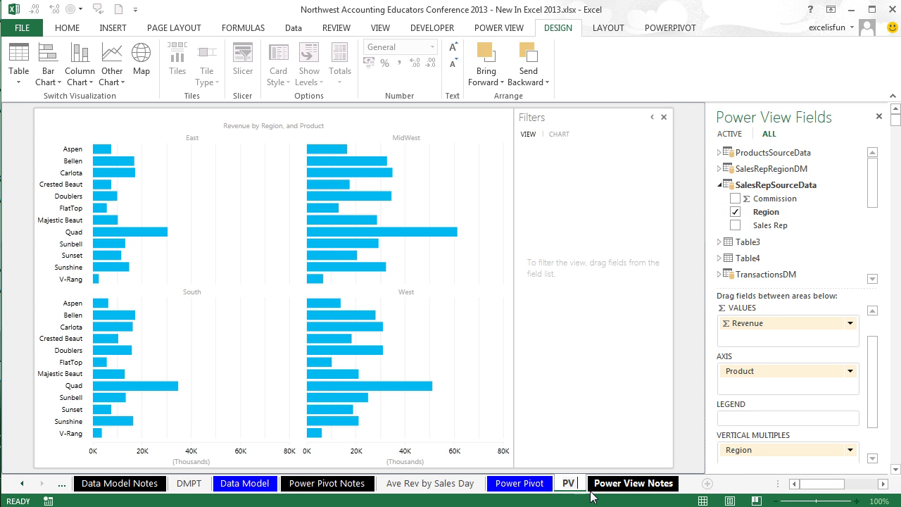
key(Return)
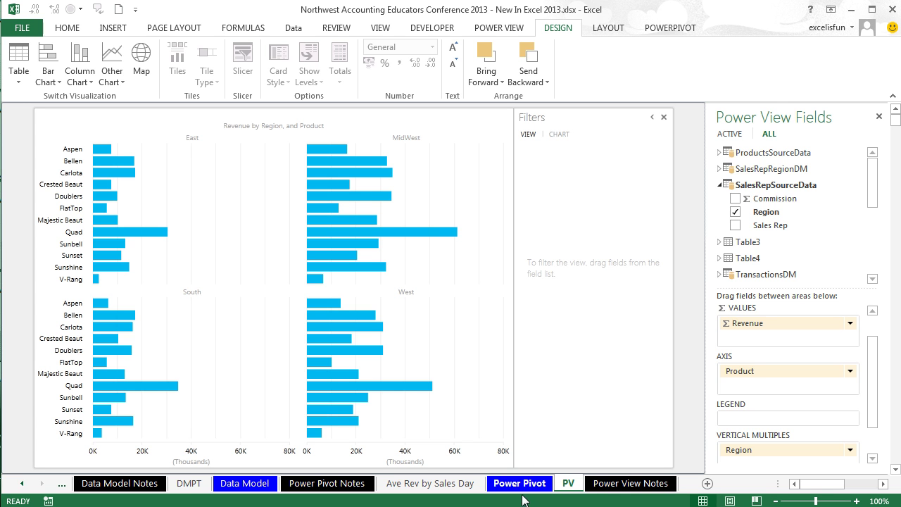
click(450, 486)
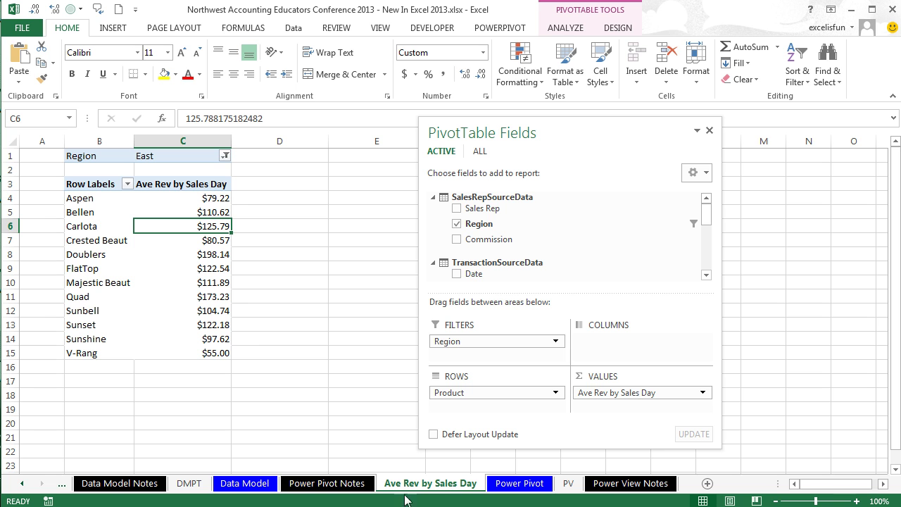